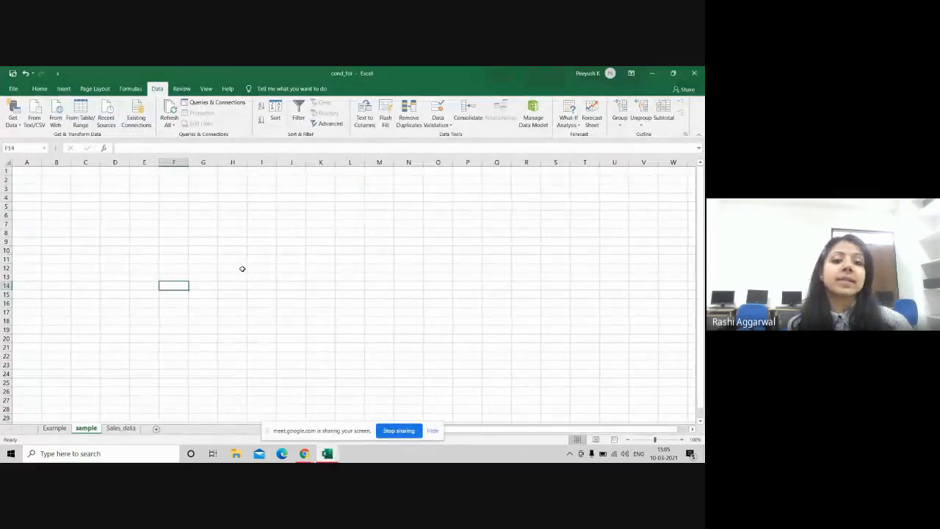
Step: Restore Excel to a smaller window, stretch it to show rows 1–19, then select D4
key(alt+Tab)
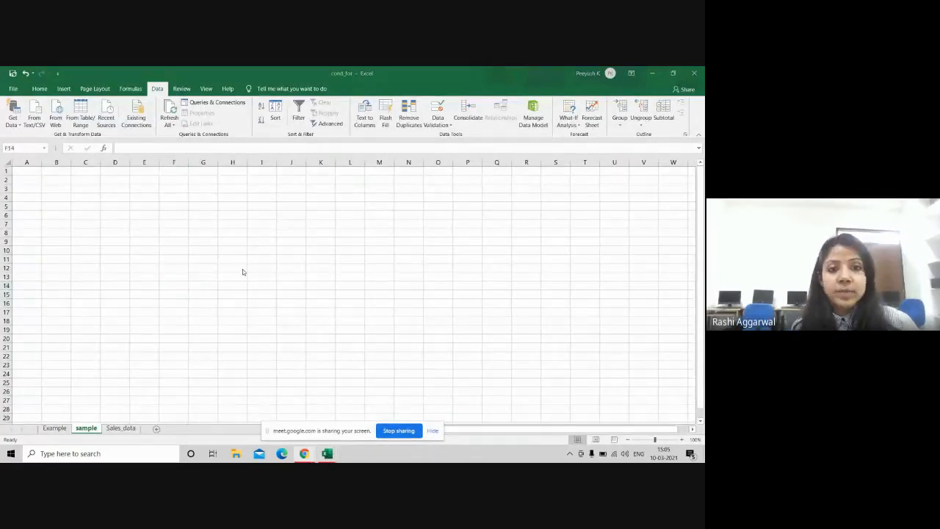
key(alt+Tab)
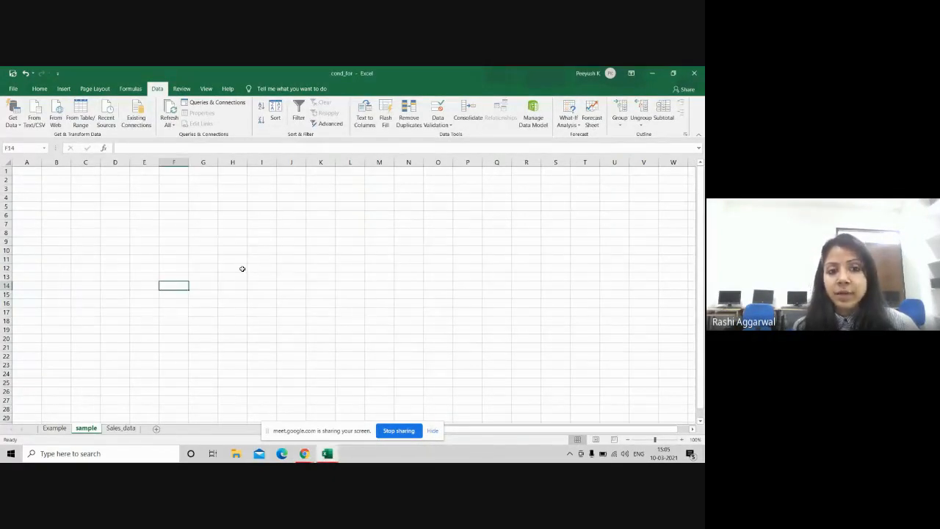
click(673, 72)
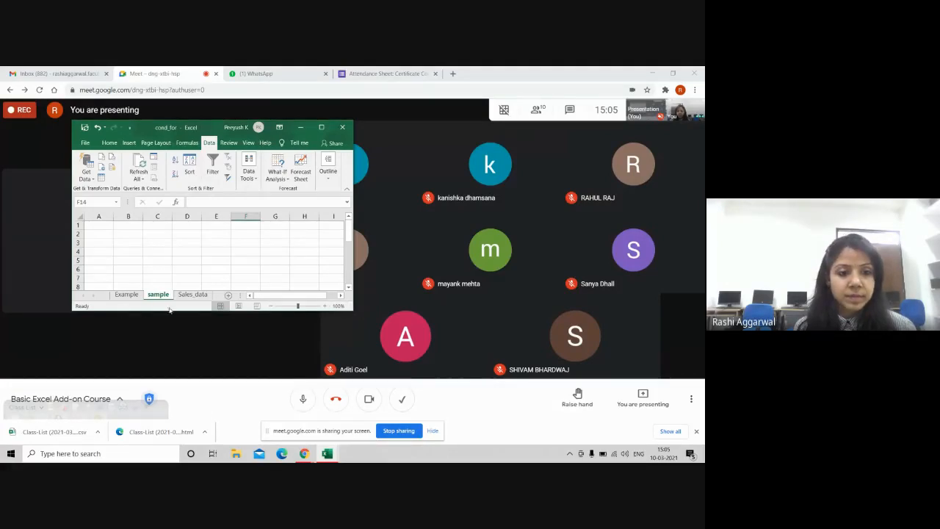
drag(165, 311, 168, 407)
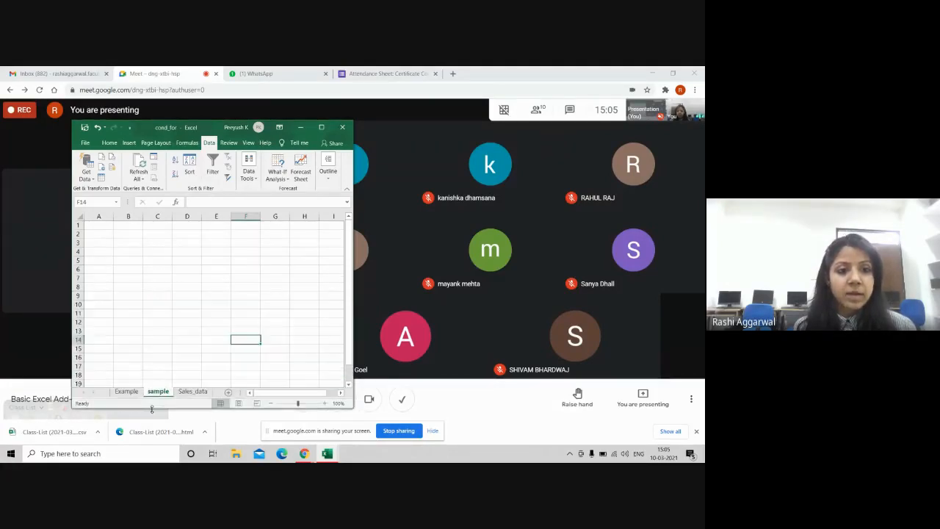
click(183, 255)
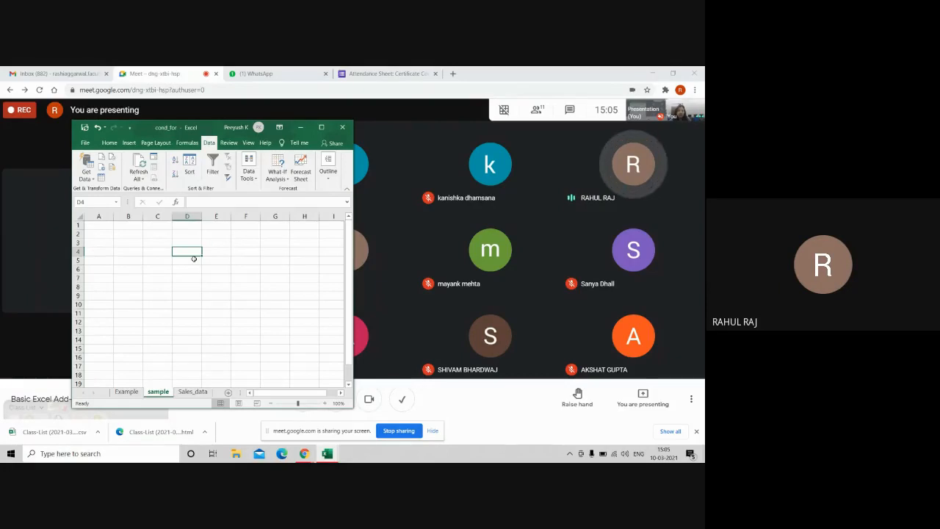
Step: Enter =RAND() in D4 and =RANDBETWEEN(10,100) in D5
text(=rand)
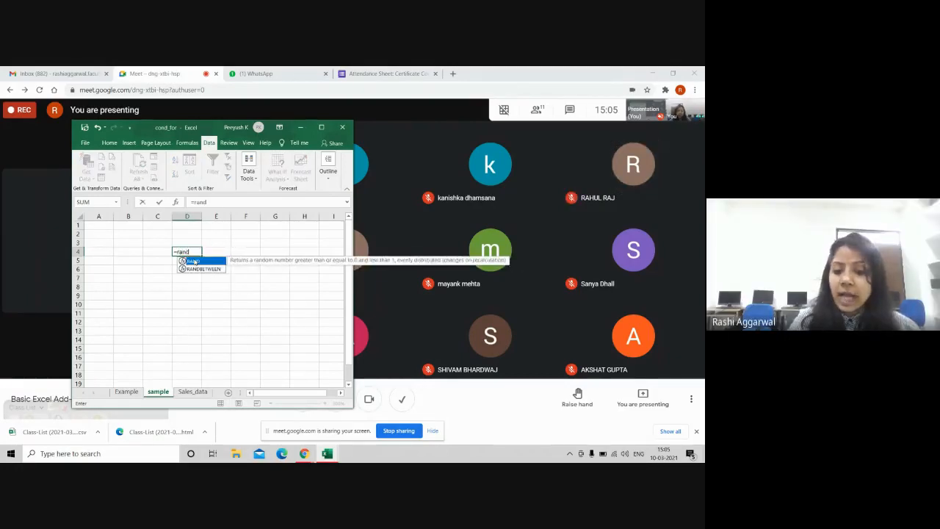
text(())
key(Return)
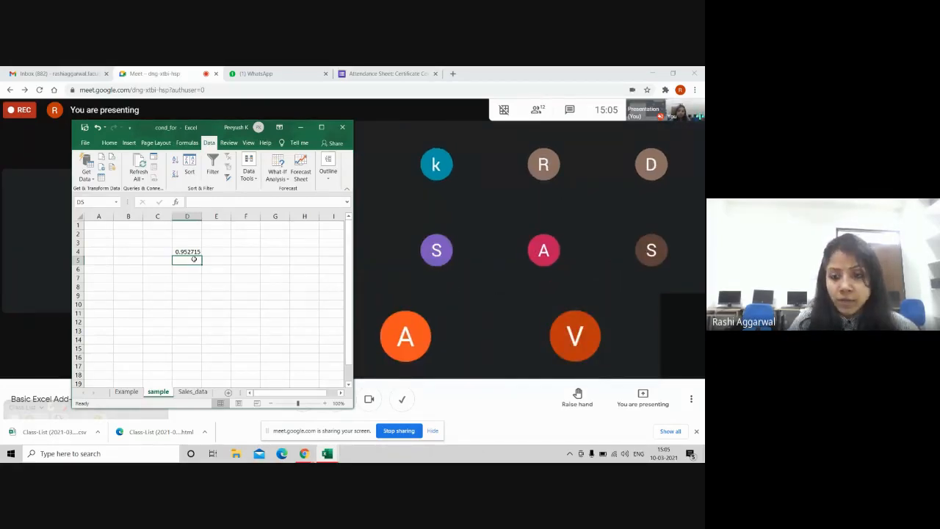
text(=rand)
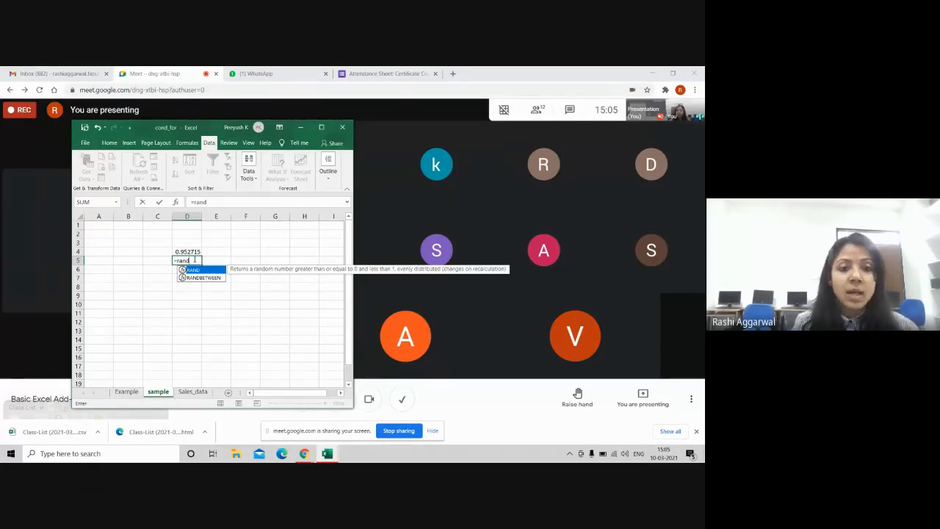
key(Tab)
key(BackSpace)
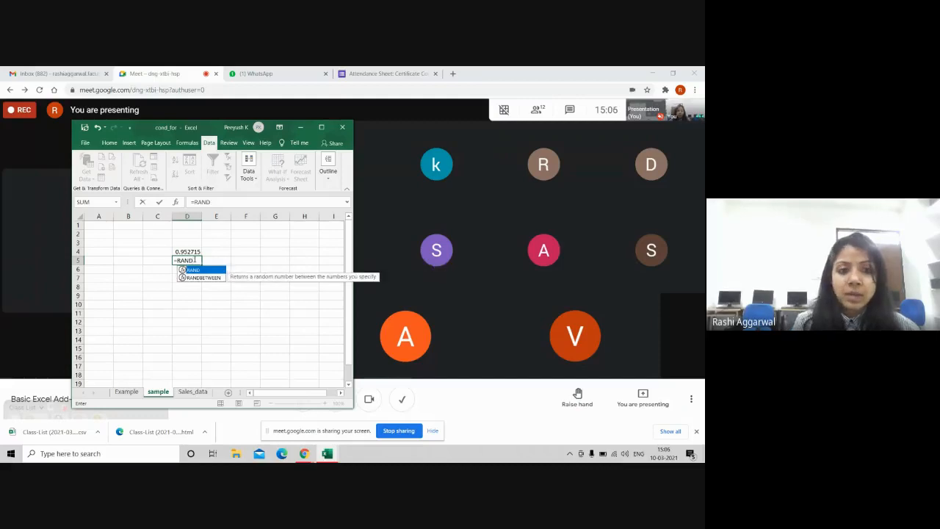
key(Down)
key(Tab)
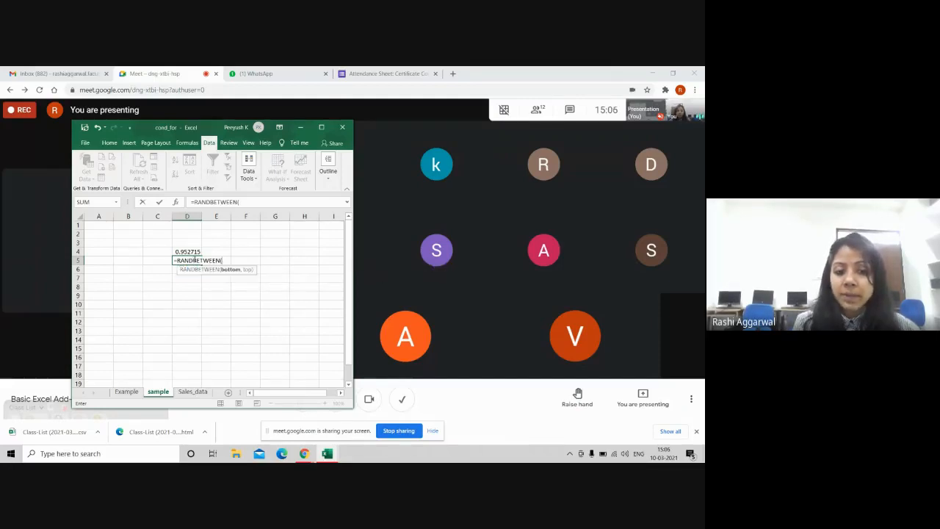
text(10)
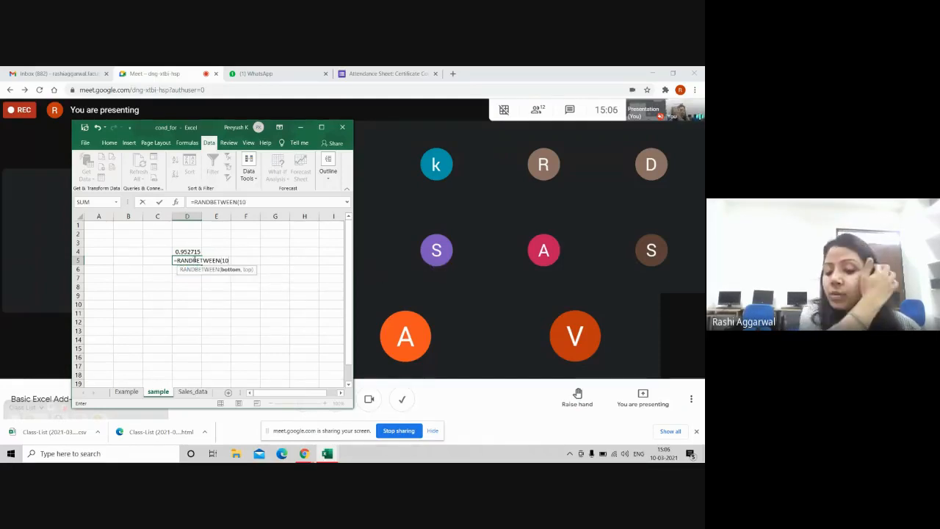
text(,100)
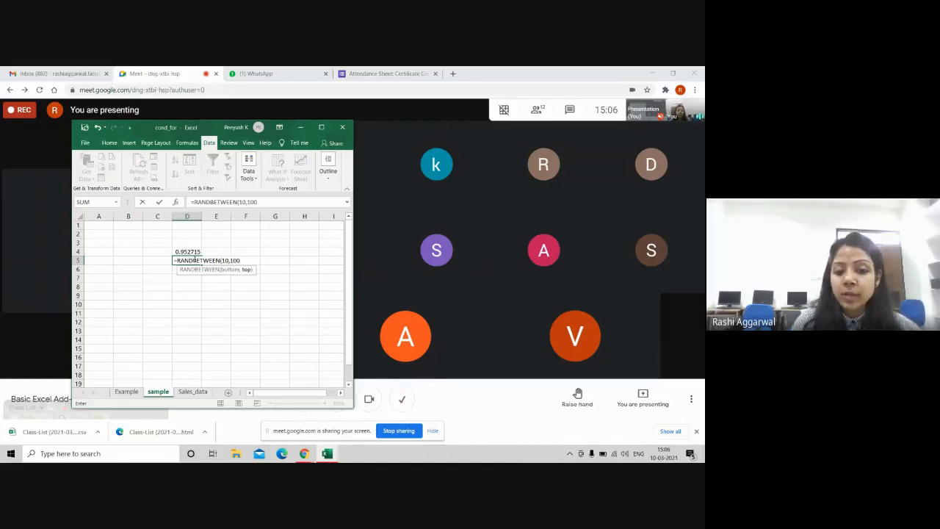
text())
key(Return)
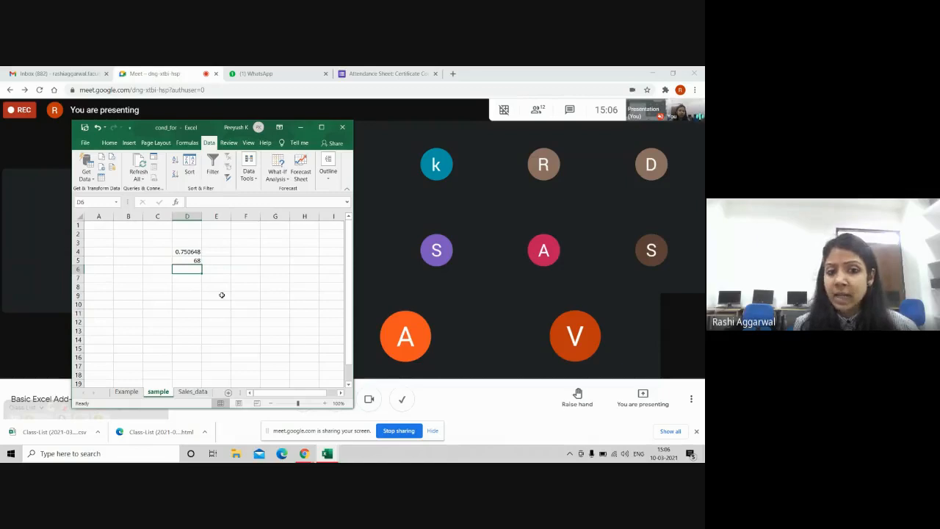
Step: Replace D5's RANDBETWEEN formula with its fixed value by pasting it onto itself as values
click(188, 261)
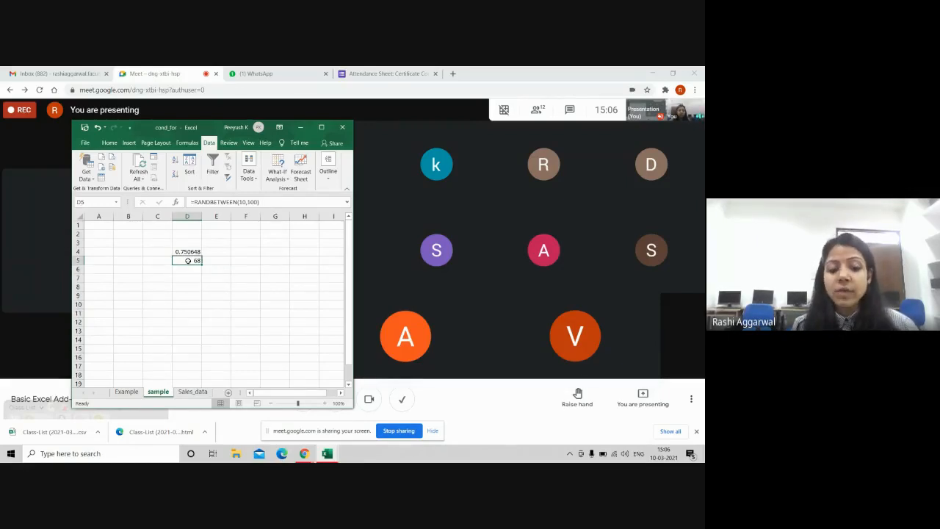
key(ctrl+c)
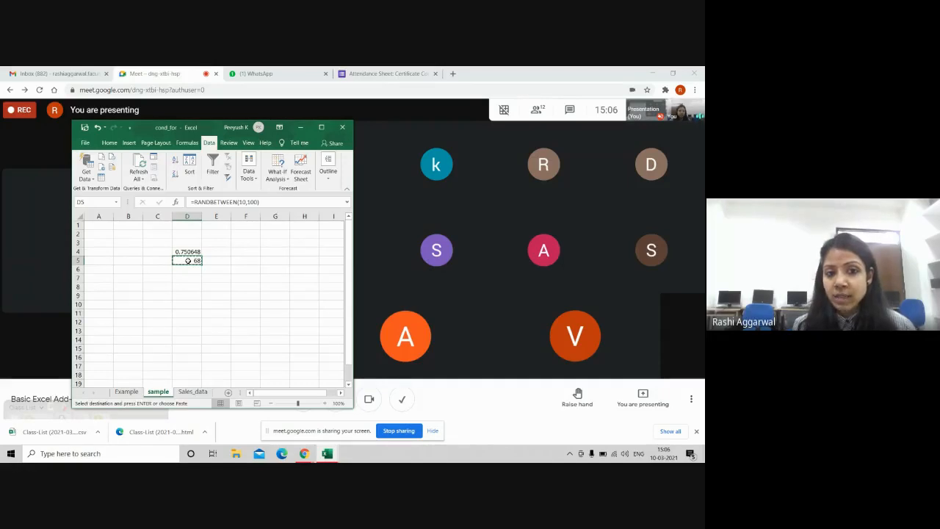
key(ctrl+v)
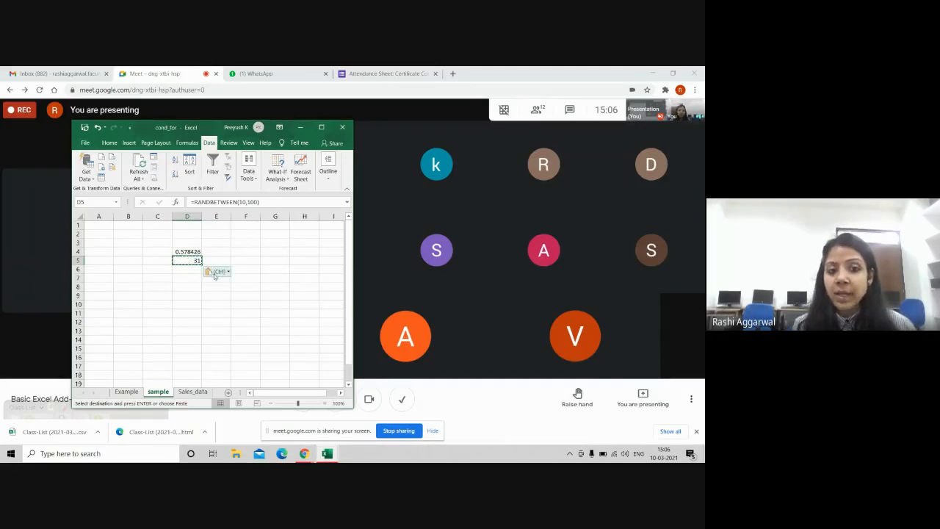
click(215, 272)
click(211, 333)
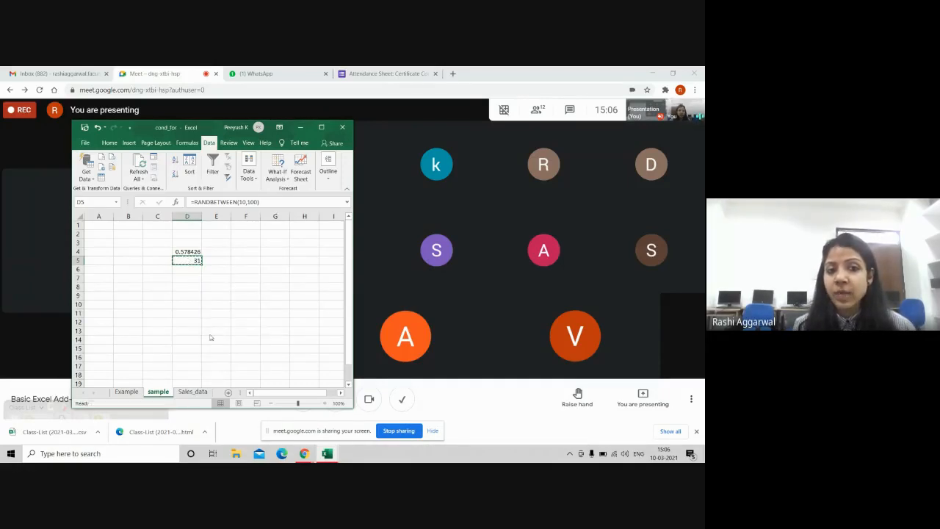
Step: Copy the value 15 from D5 into D8 and maximise the workbook window
click(209, 334)
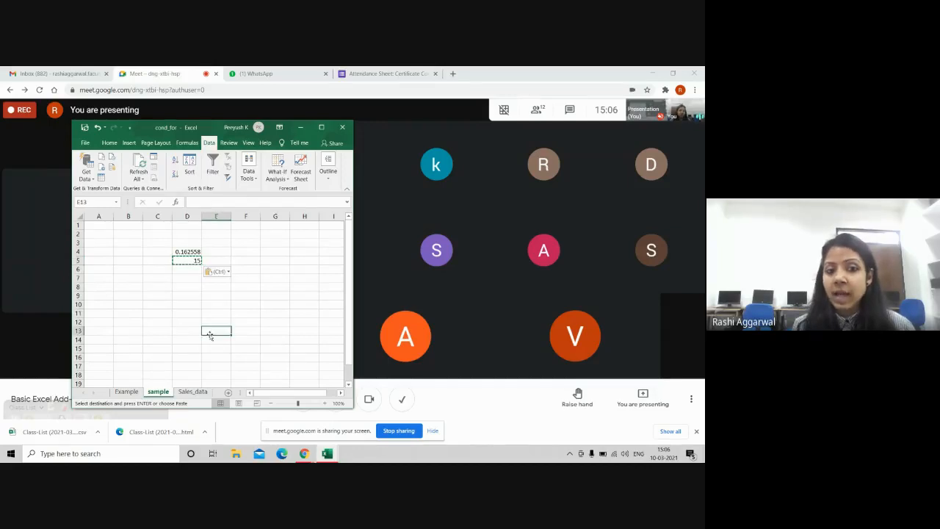
click(188, 260)
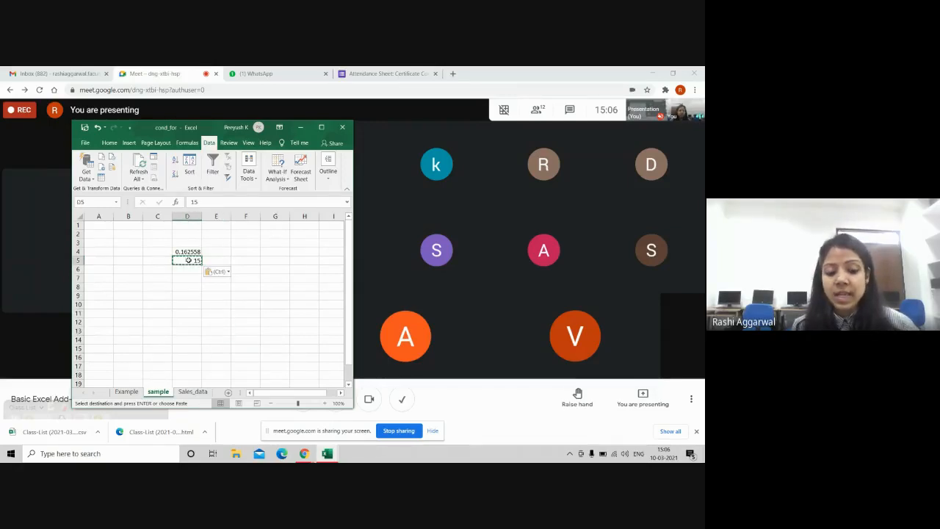
key(ctrl+c)
click(187, 289)
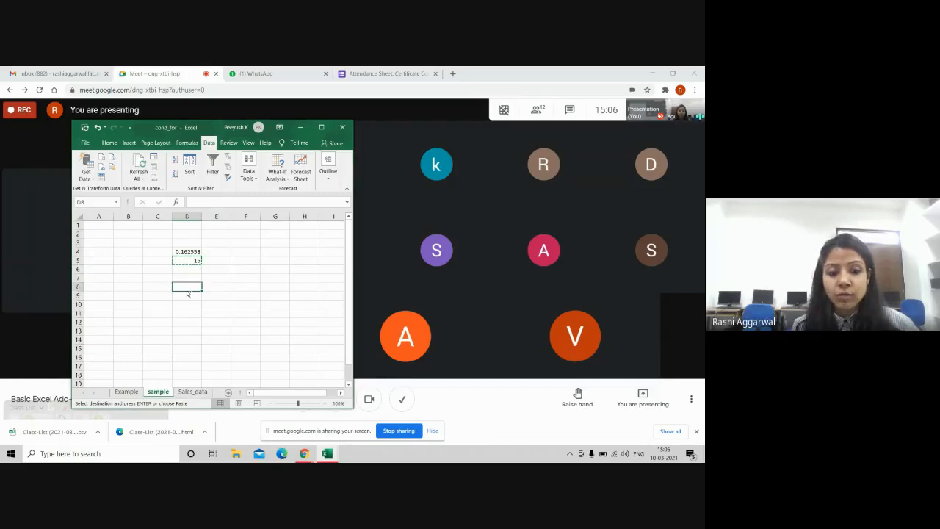
key(ctrl+v)
click(258, 260)
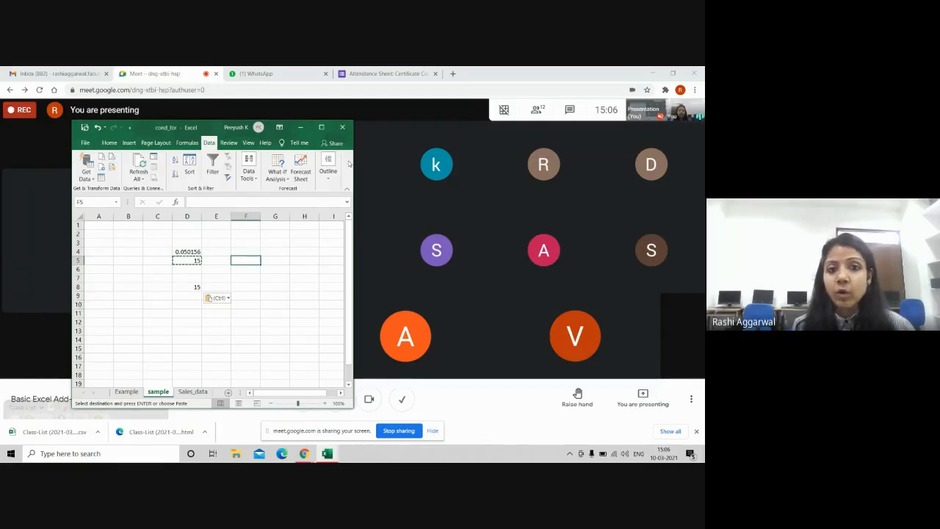
click(322, 128)
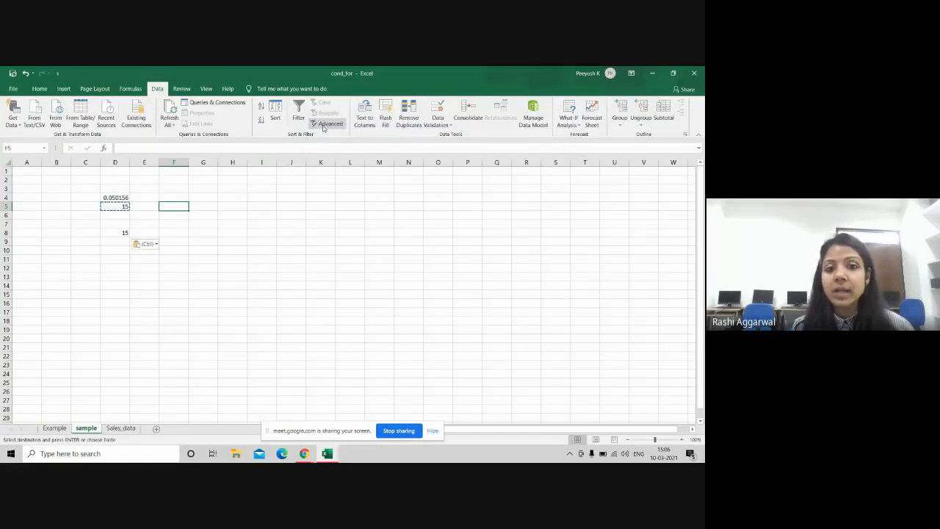
Step: Enter the heading sec-A in cell P7
click(284, 214)
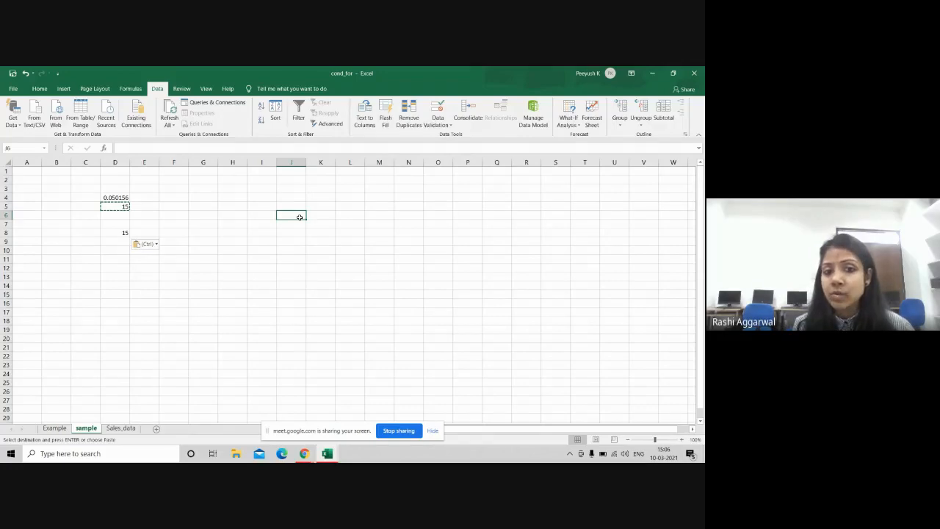
click(462, 225)
text(sec-A)
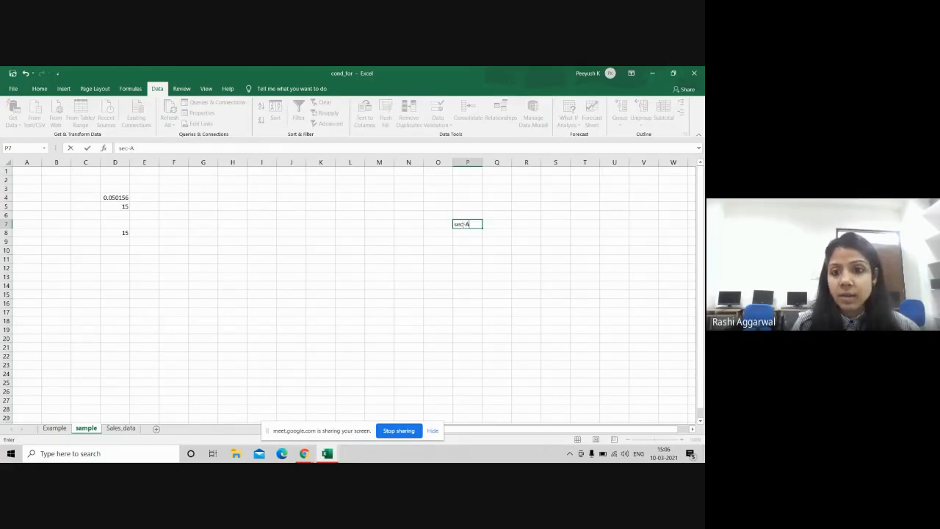
key(Return)
text(Sec-A)
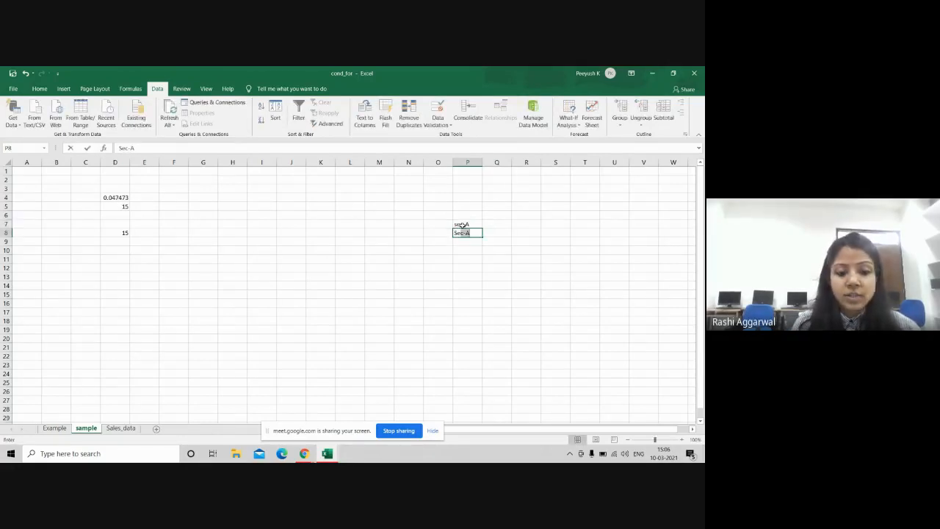
key(BackSpace)
key(BackSpace)
key(BackSpace)
key(BackSpace)
key(BackSpace)
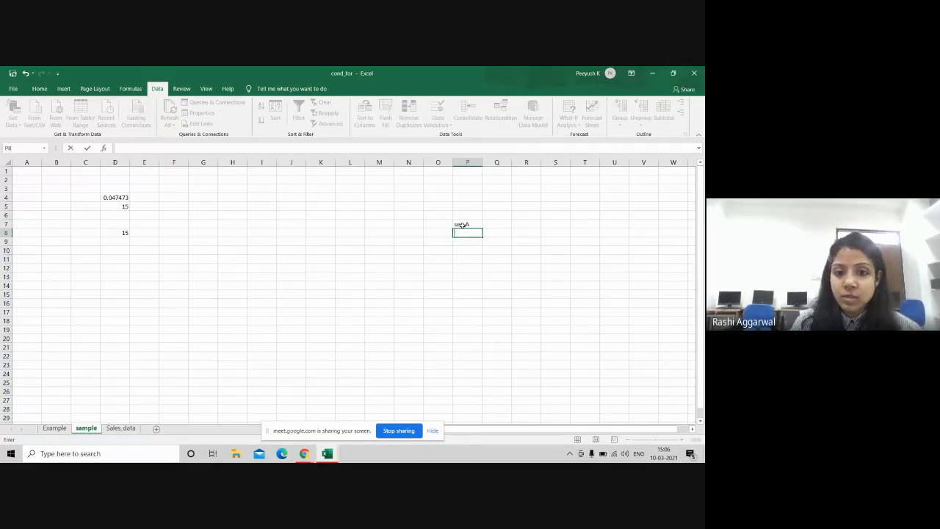
Step: Fill P8:P13 with the letters a, b, c, d, e, f
text(a)
key(Return)
text(b)
key(Return)
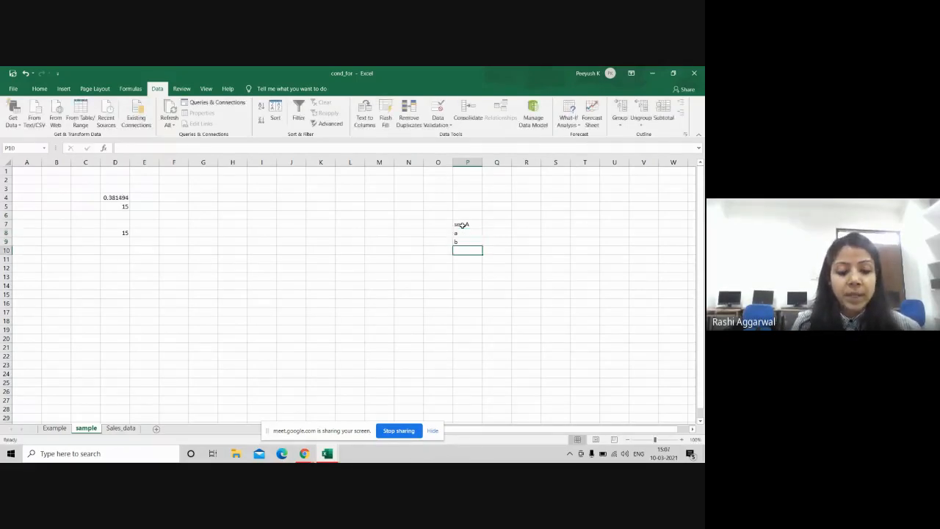
text(c)
key(Return)
text(d)
key(Return)
text(e)
key(Return)
text(f)
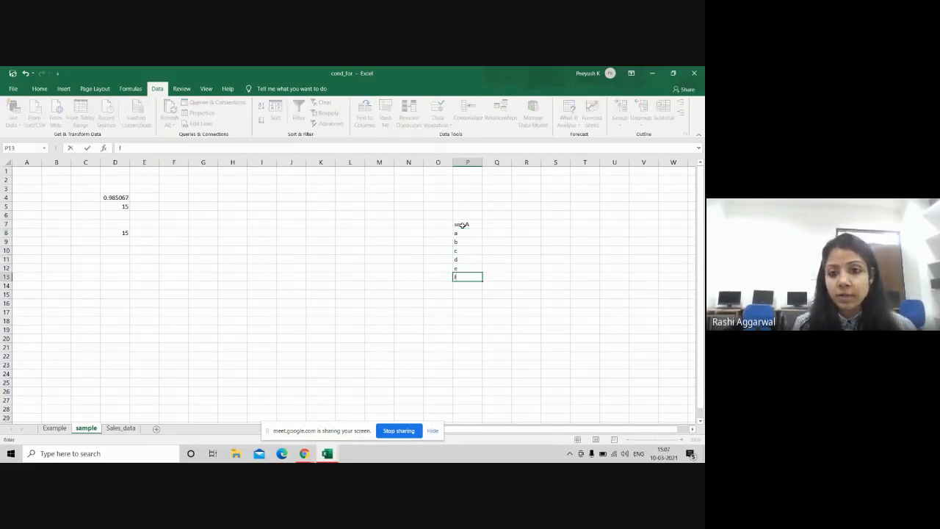
click(329, 218)
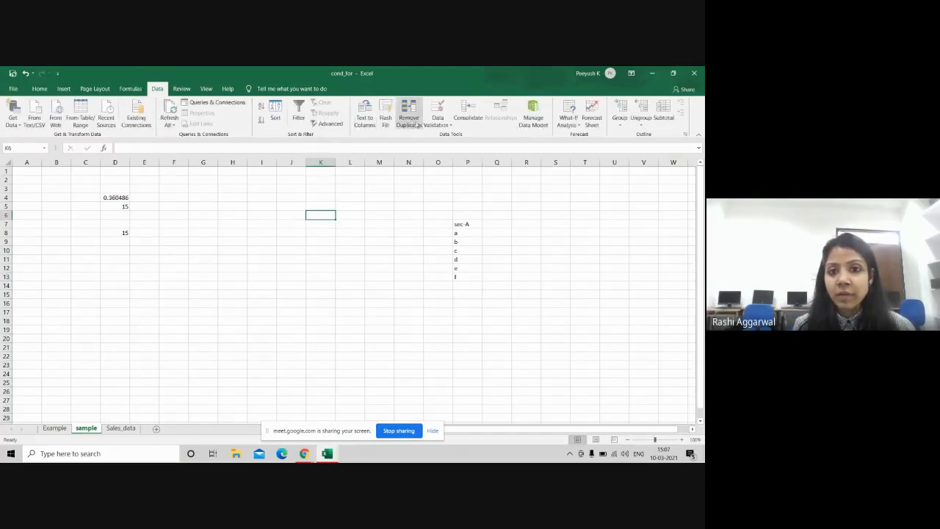
Step: Give K6 a List data validation sourced from $P$8:$P$13
click(440, 124)
click(450, 136)
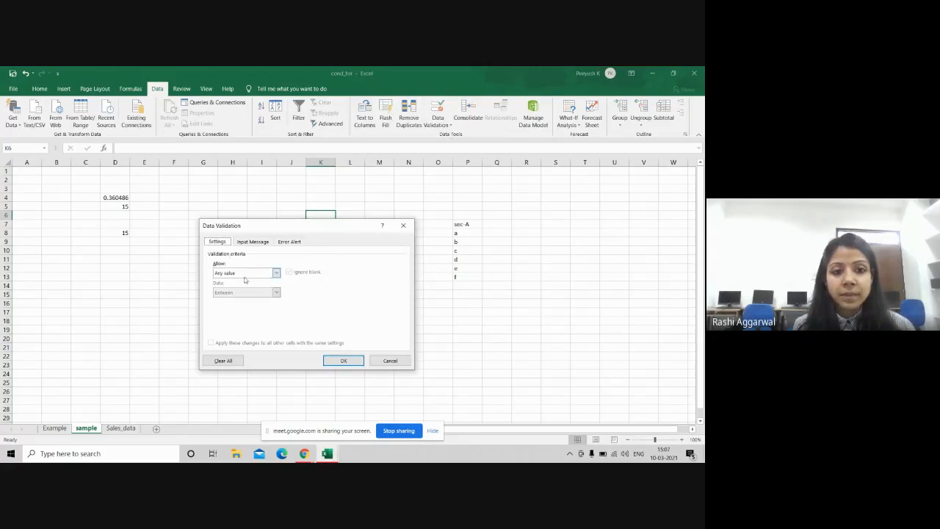
click(276, 272)
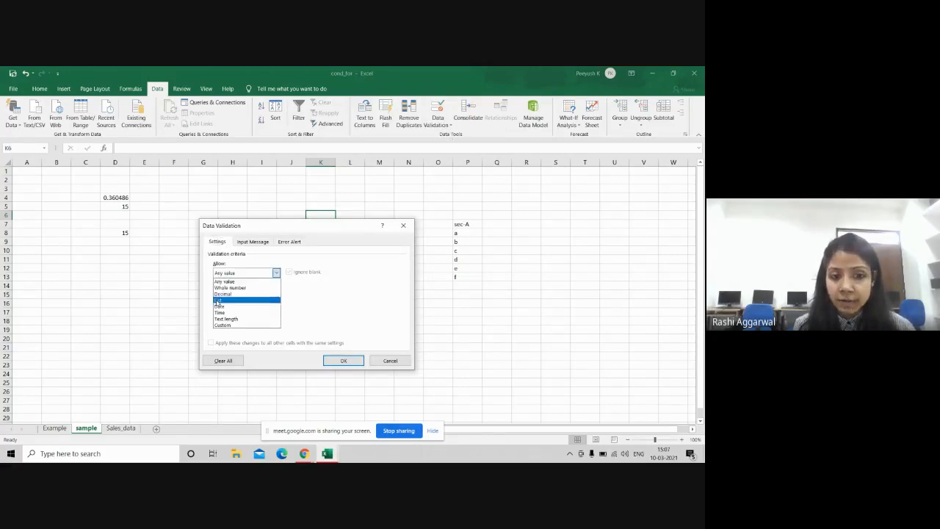
click(217, 300)
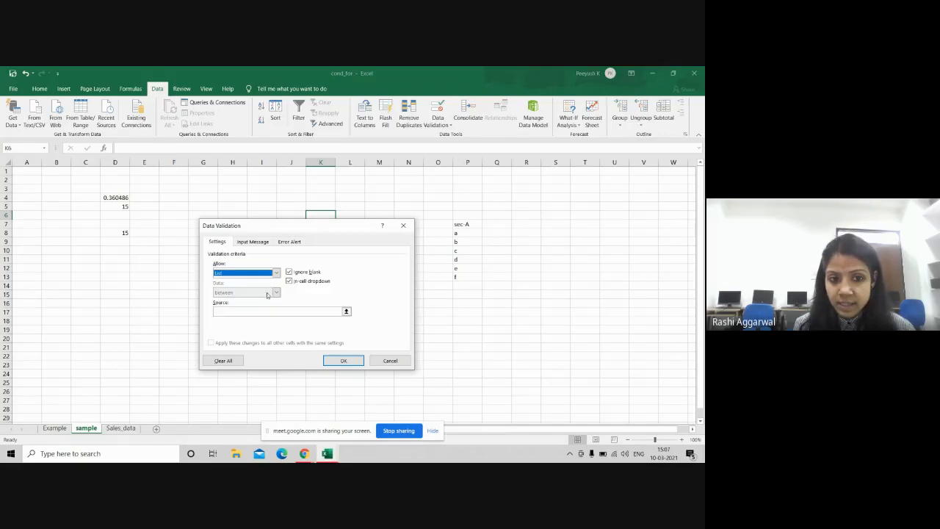
click(237, 311)
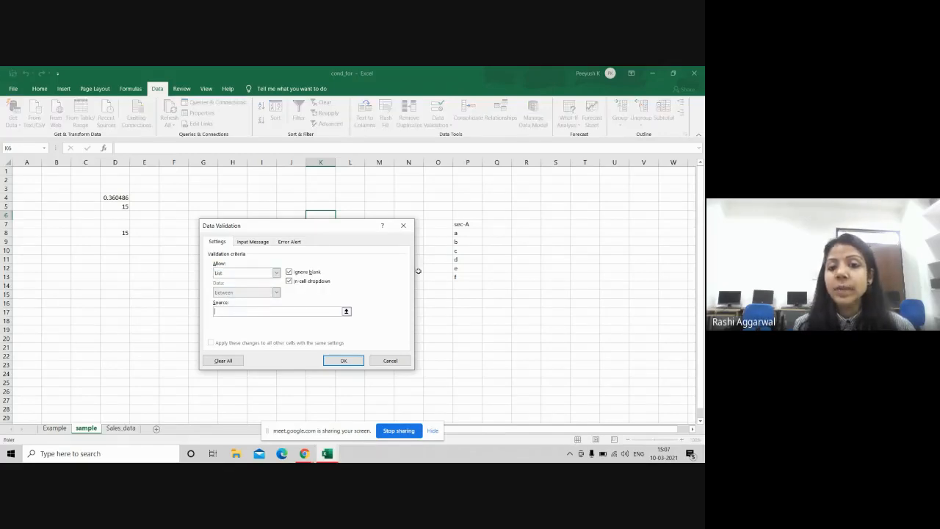
drag(464, 233, 467, 278)
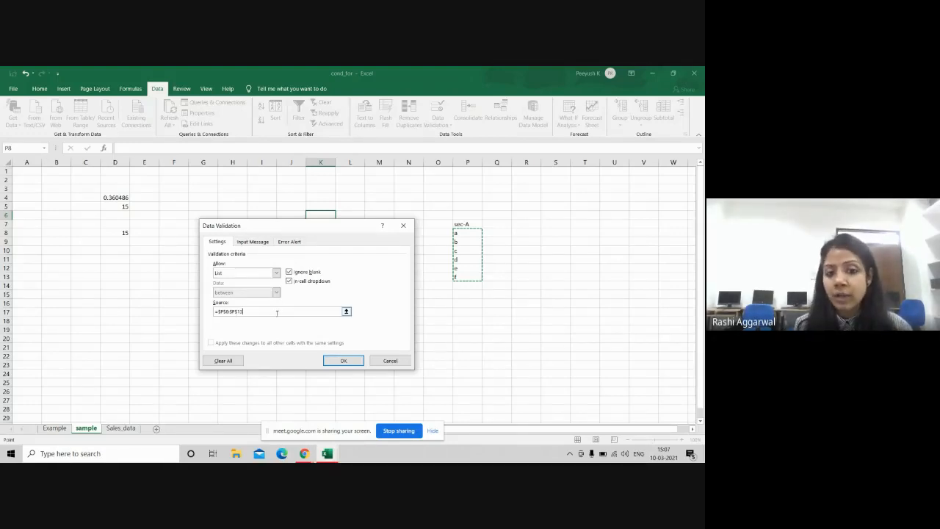
click(342, 359)
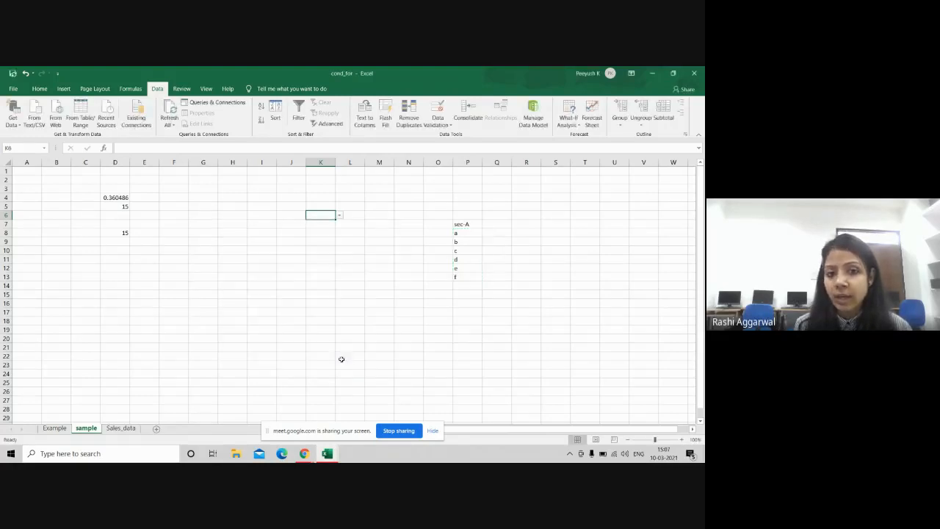
Step: Choose c from K6's dropdown and bring the Google Meet call forward
click(340, 215)
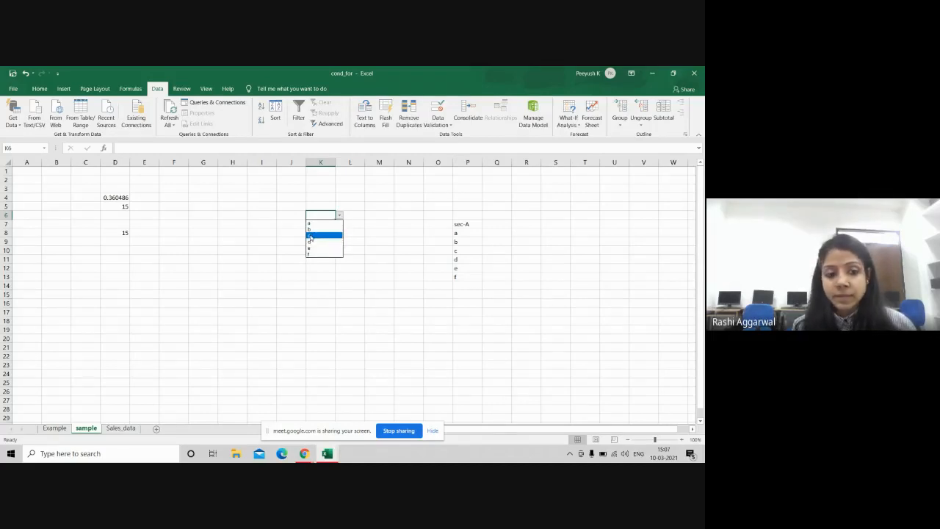
click(310, 235)
key(alt+Tab)
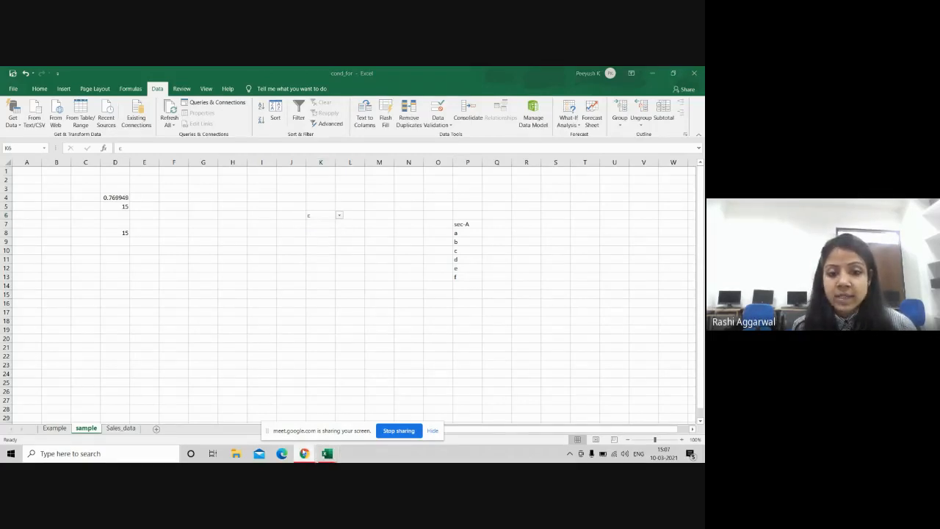
mouse_move(306, 453)
click(261, 421)
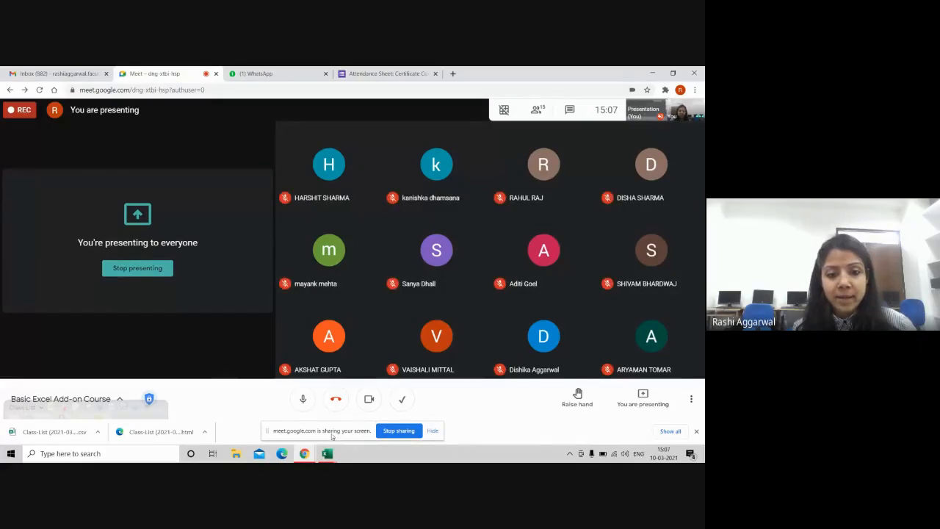
Step: Bring the cond_for Excel workbook back in front via its taskbar preview
mouse_move(328, 454)
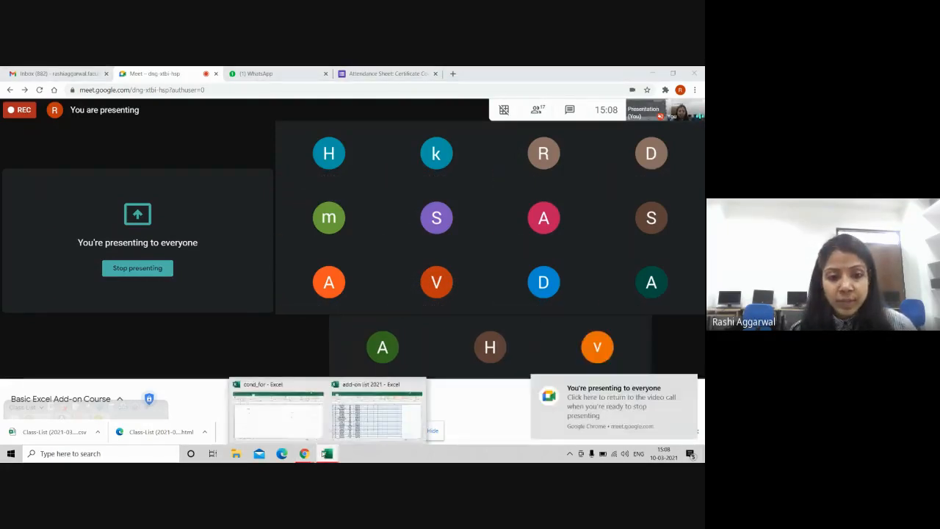
click(301, 426)
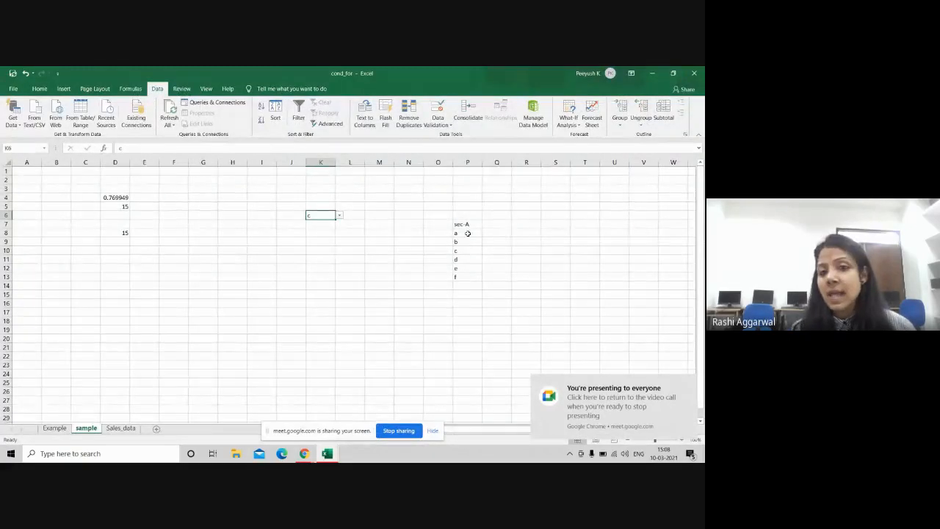
Step: Give H9 a List validation with the source typed directly as a,b,c,d,e,f
click(234, 239)
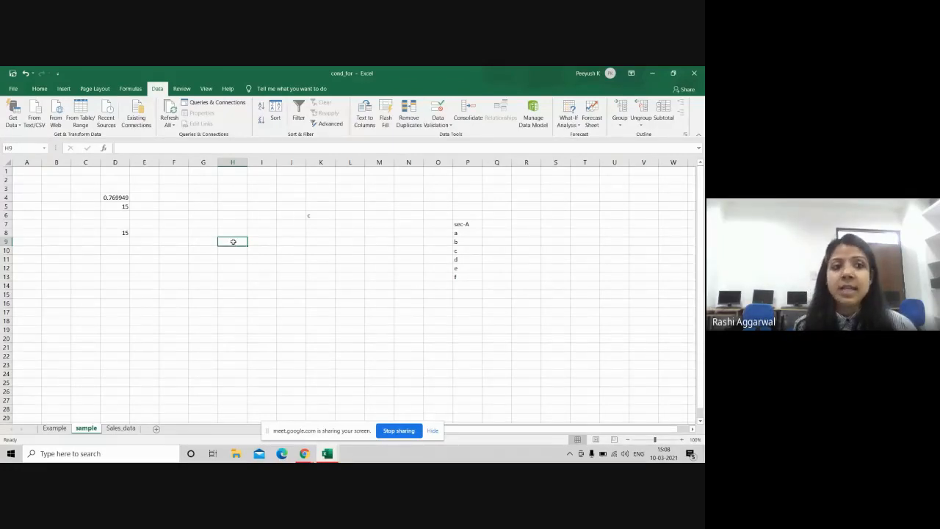
click(434, 125)
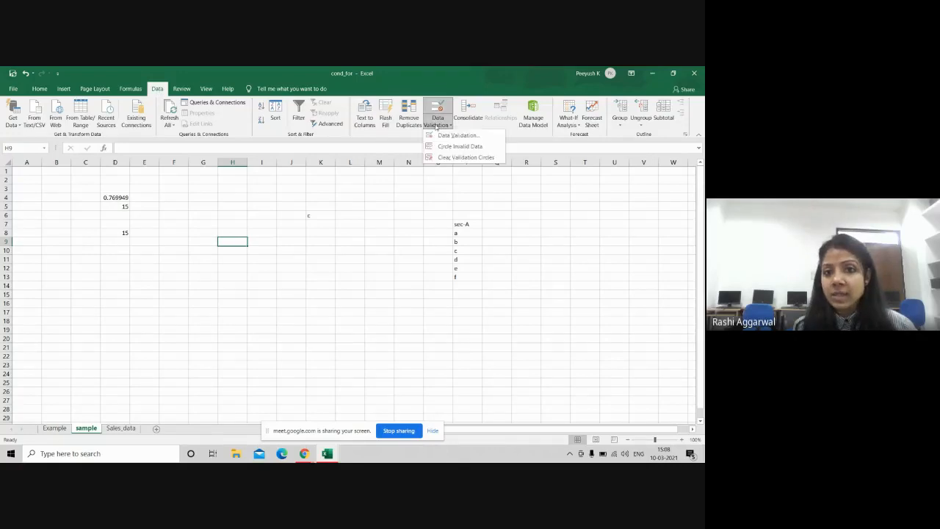
click(446, 137)
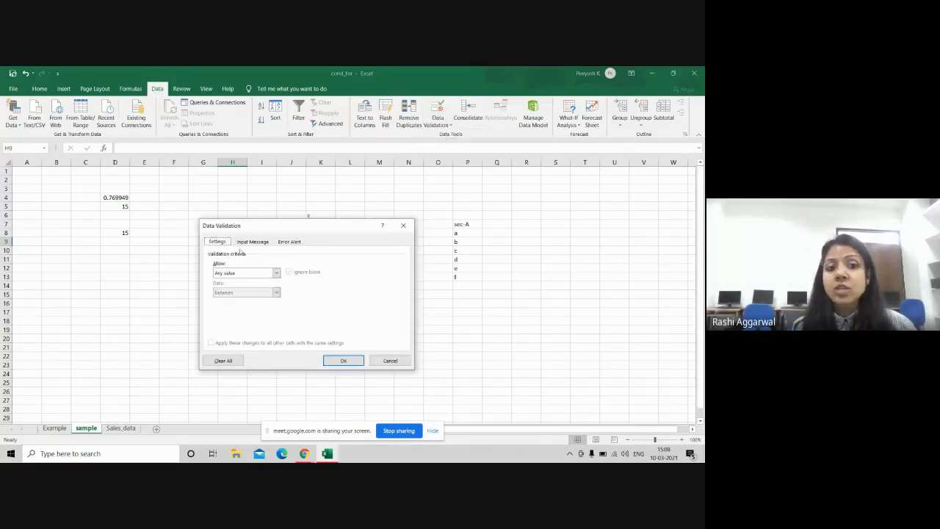
click(276, 273)
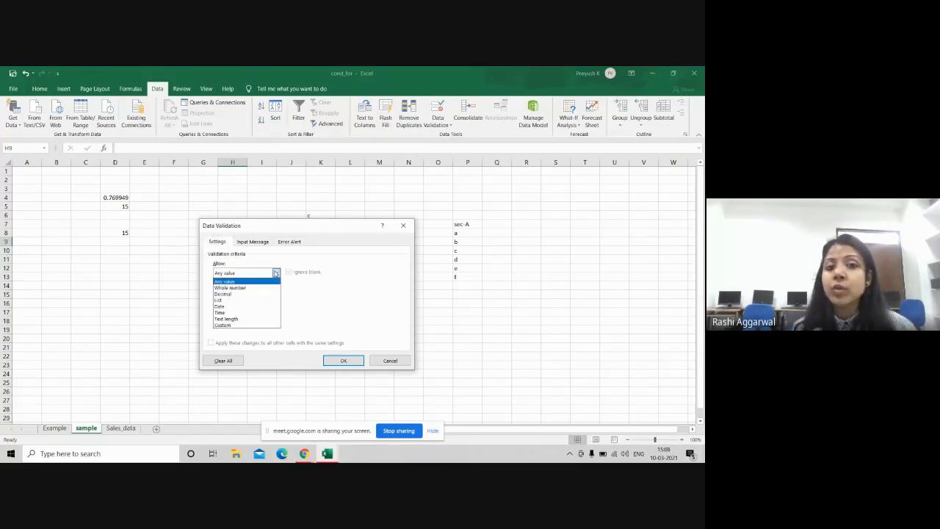
click(223, 300)
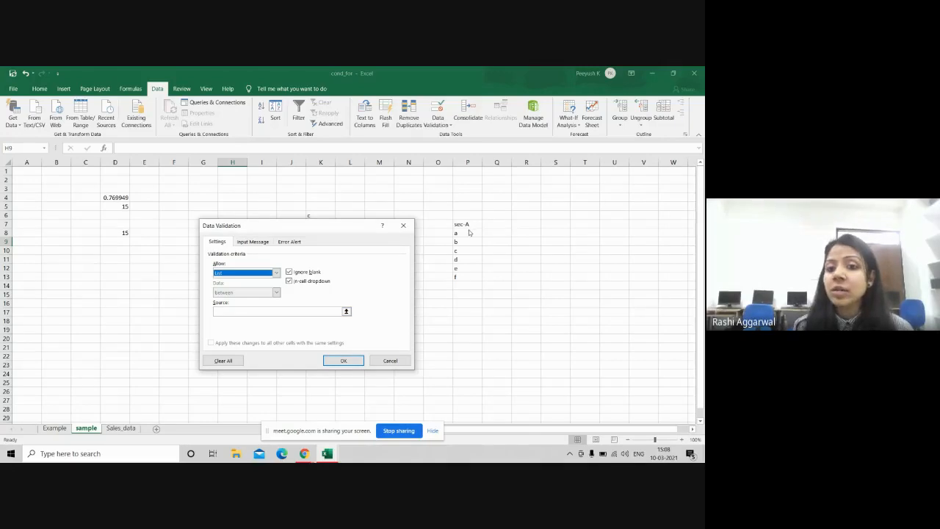
click(278, 311)
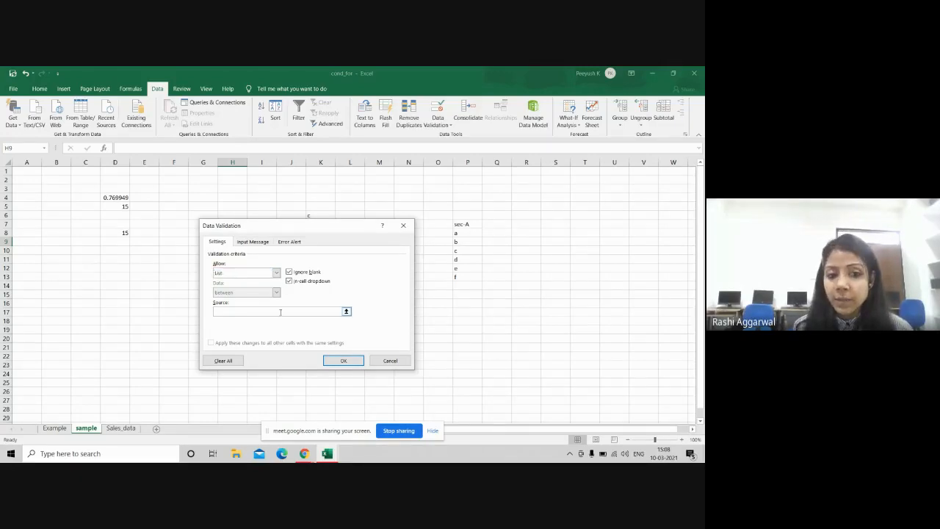
drag(470, 233, 467, 279)
click(274, 310)
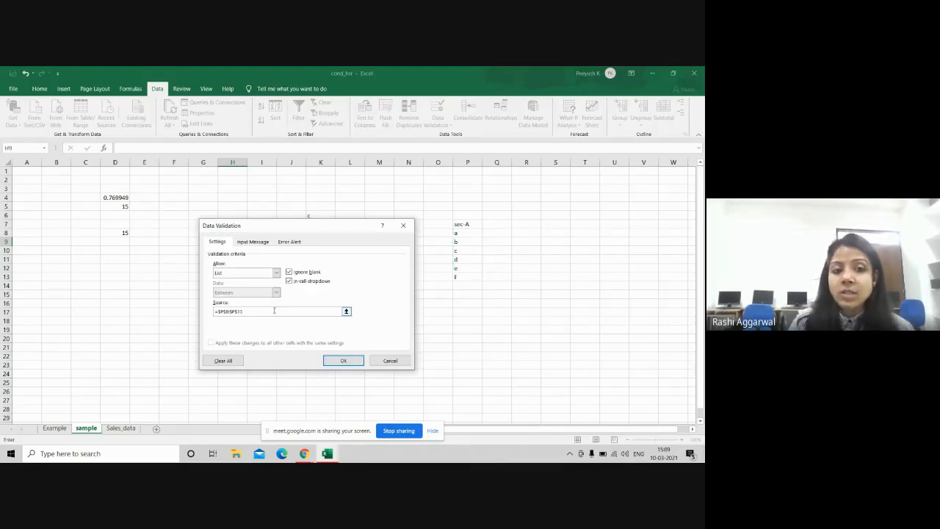
key(BackSpace)
key(BackSpace)
key(BackSpace)
key(BackSpace)
key(BackSpace)
key(BackSpace)
key(BackSpace)
key(BackSpace)
key(BackSpace)
key(BackSpace)
key(BackSpace)
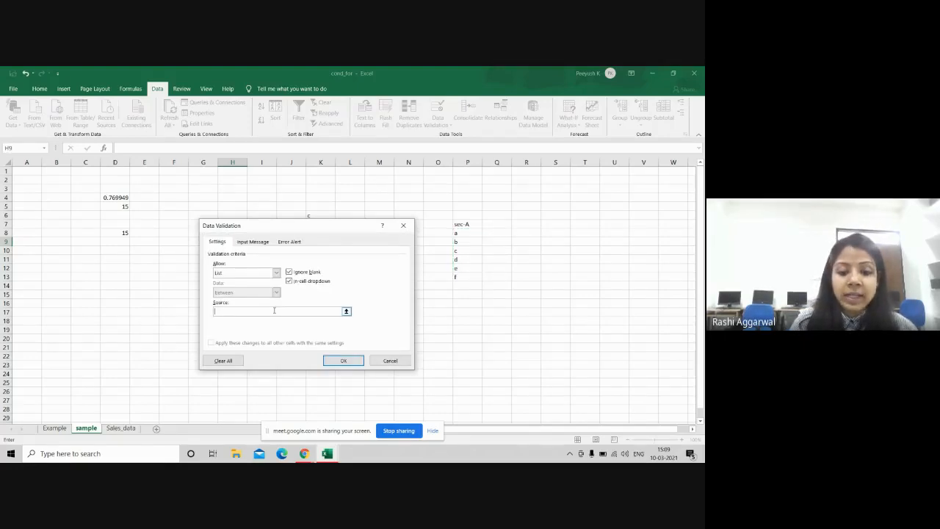
text(a,b,)
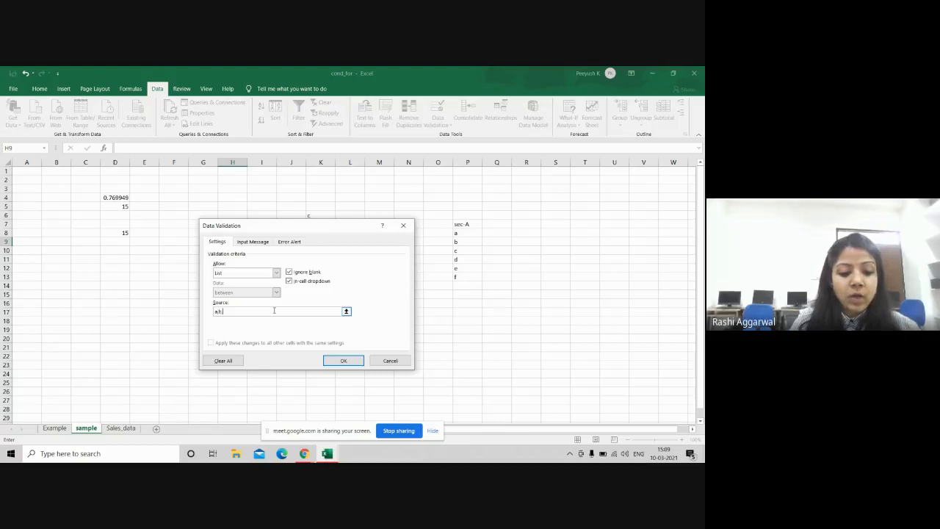
text(c,d,e,)
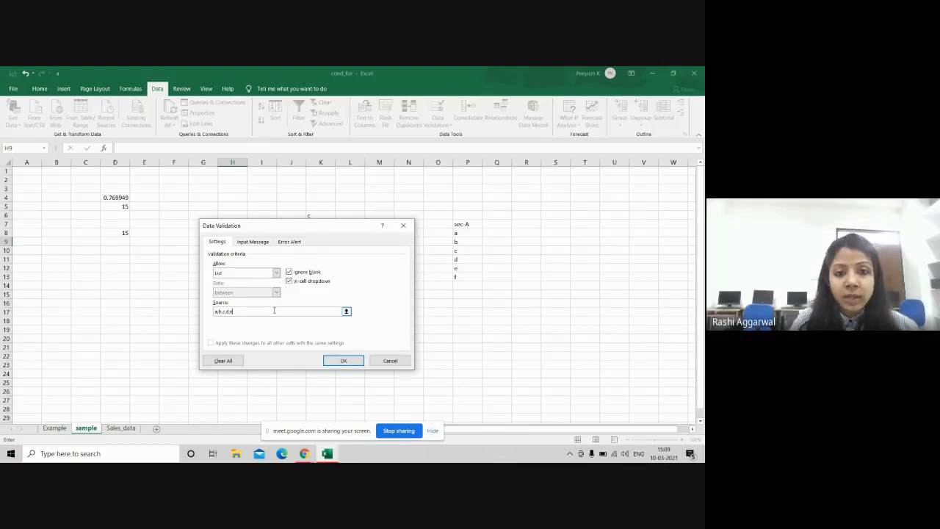
text(f)
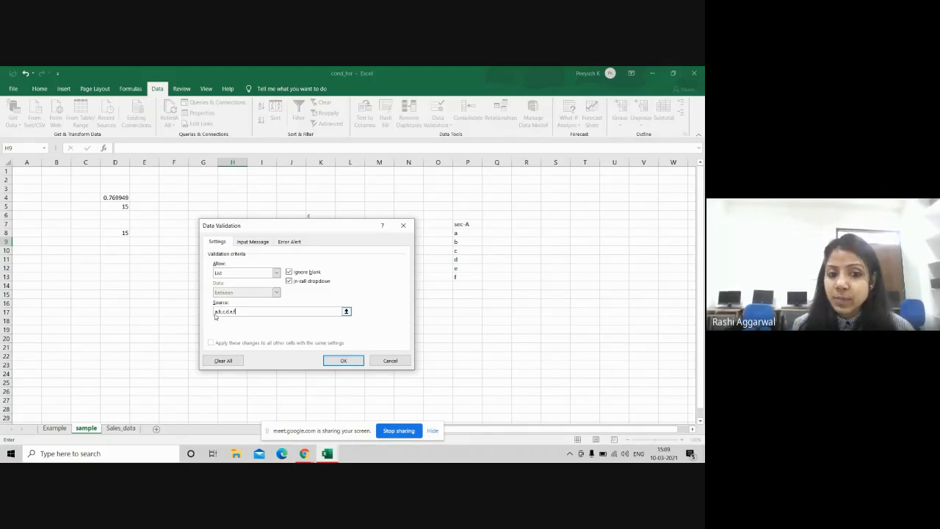
click(343, 361)
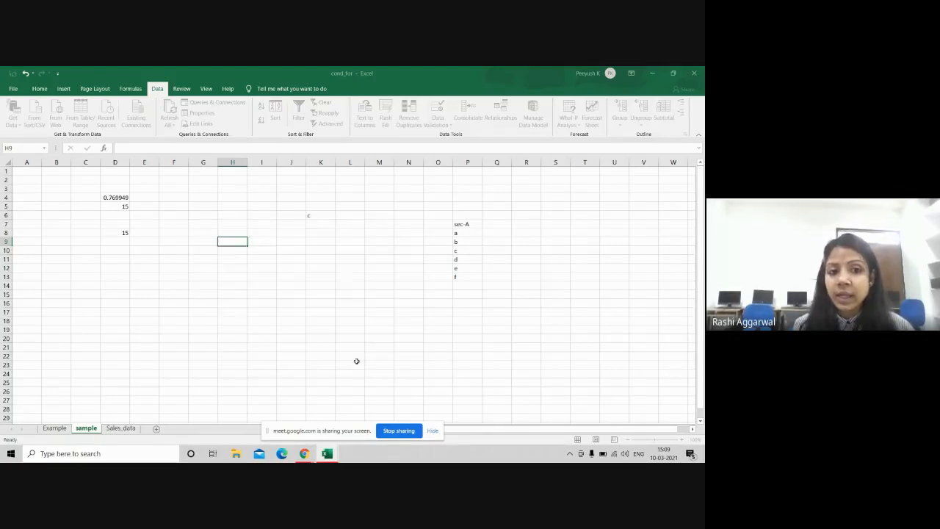
click(251, 243)
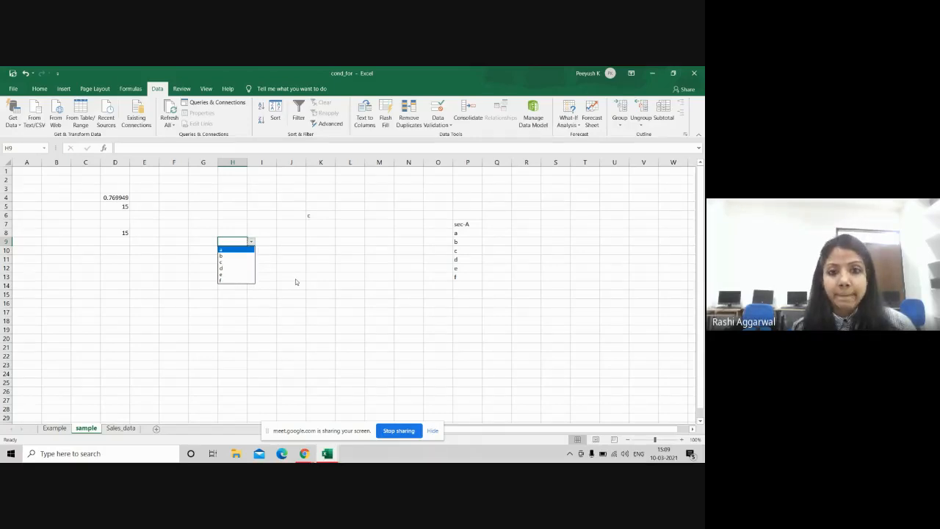
key(alt+Tab)
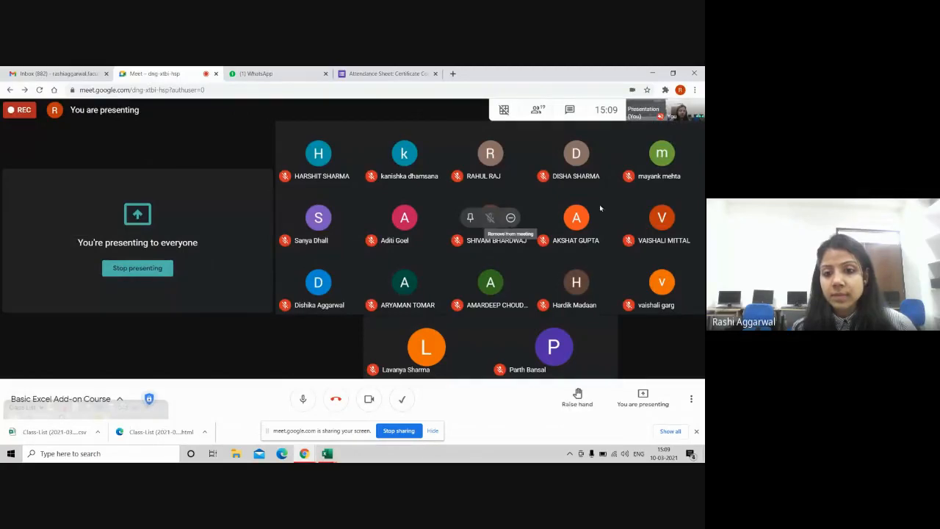
key(alt+Tab)
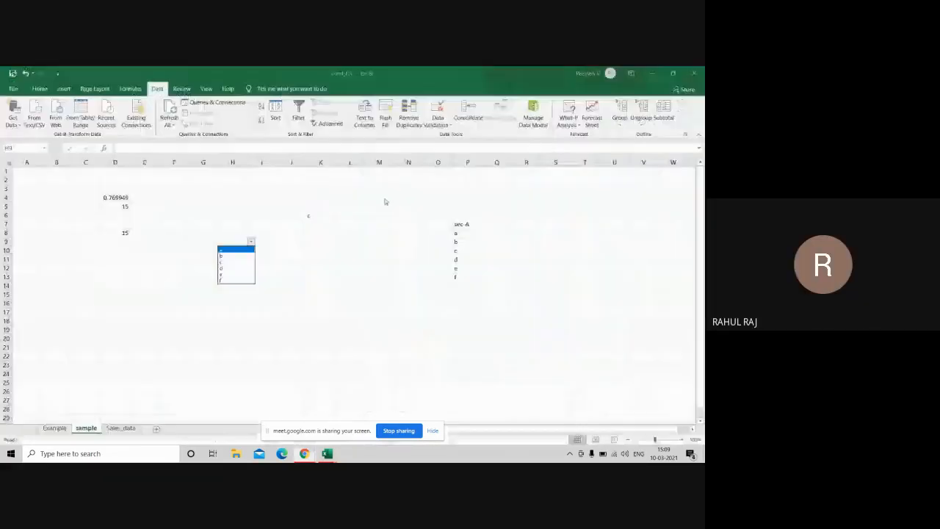
click(53, 429)
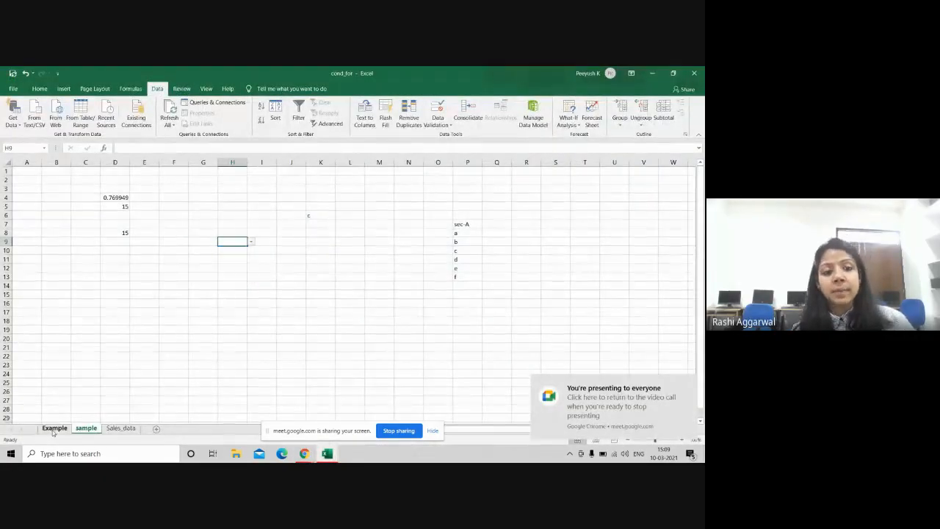
Step: Switch to the Example sheet and select the Numbers values C7:C16 (10 to 100)
click(53, 429)
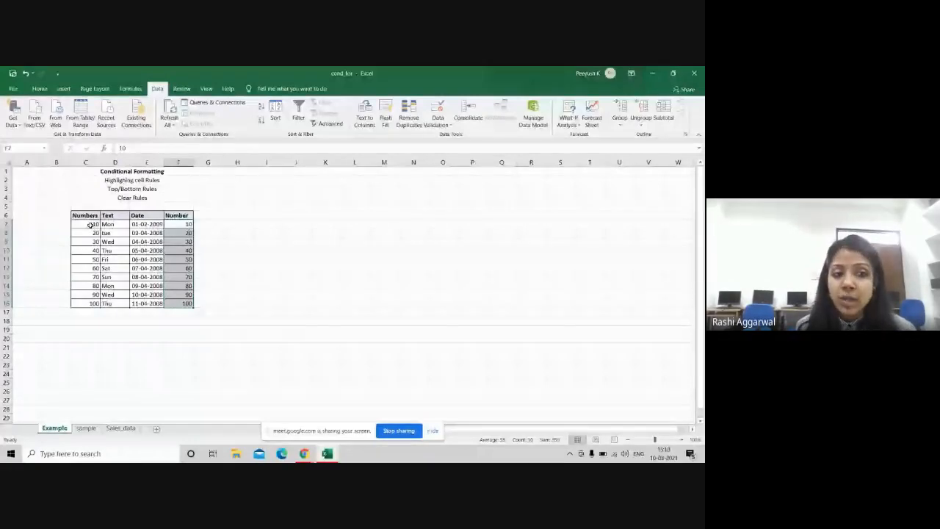
drag(90, 224, 93, 303)
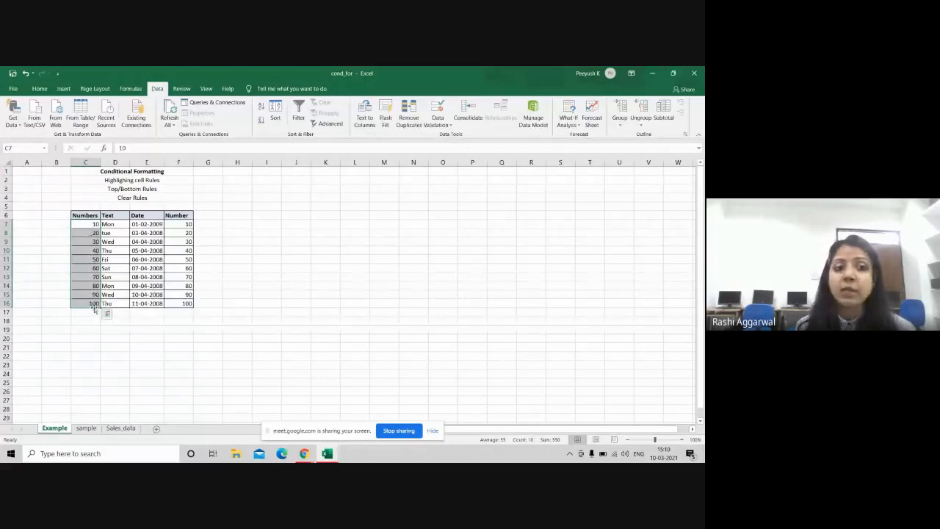
drag(81, 223, 185, 304)
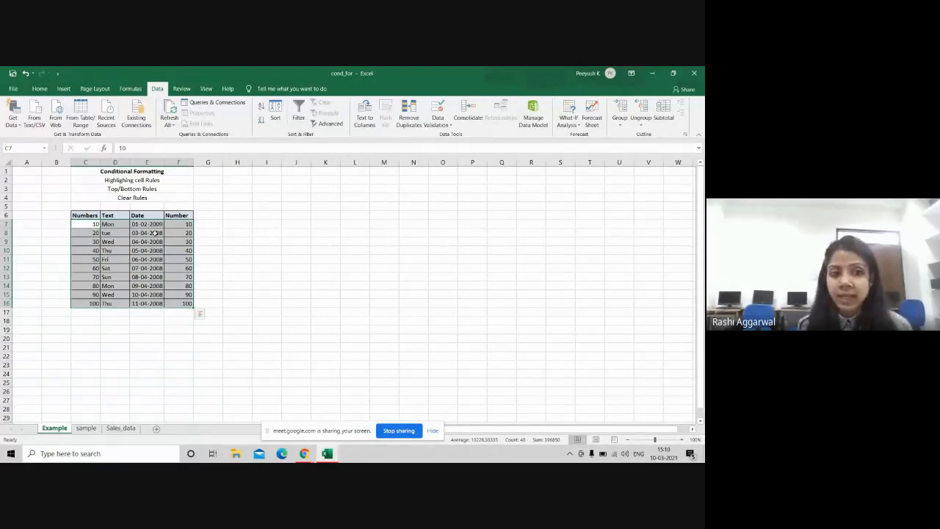
click(266, 259)
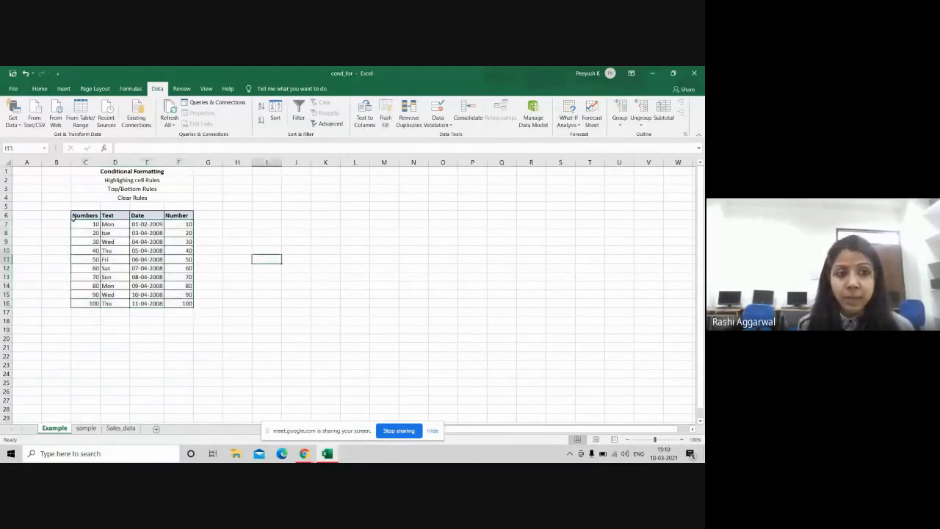
drag(89, 222, 90, 308)
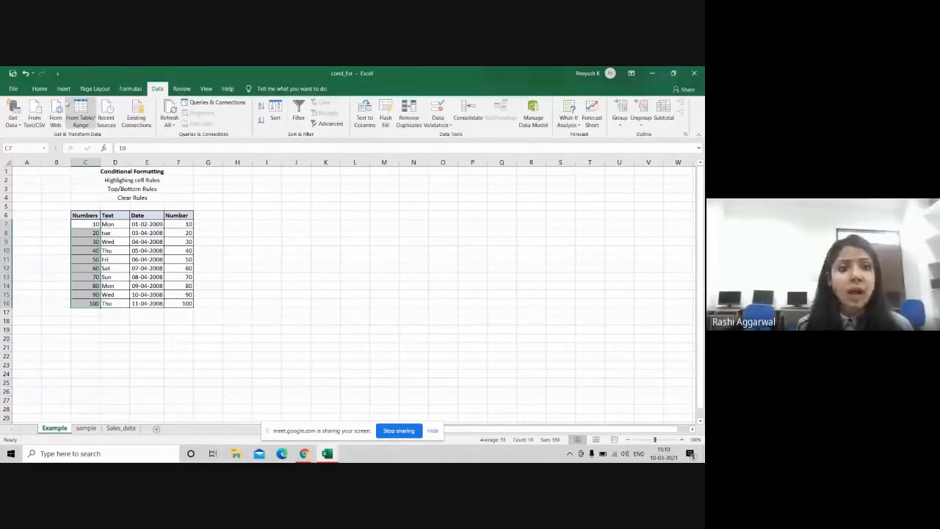
Step: Start a Greater Than highlight rule with threshold 70 and choose Custom Format
click(40, 88)
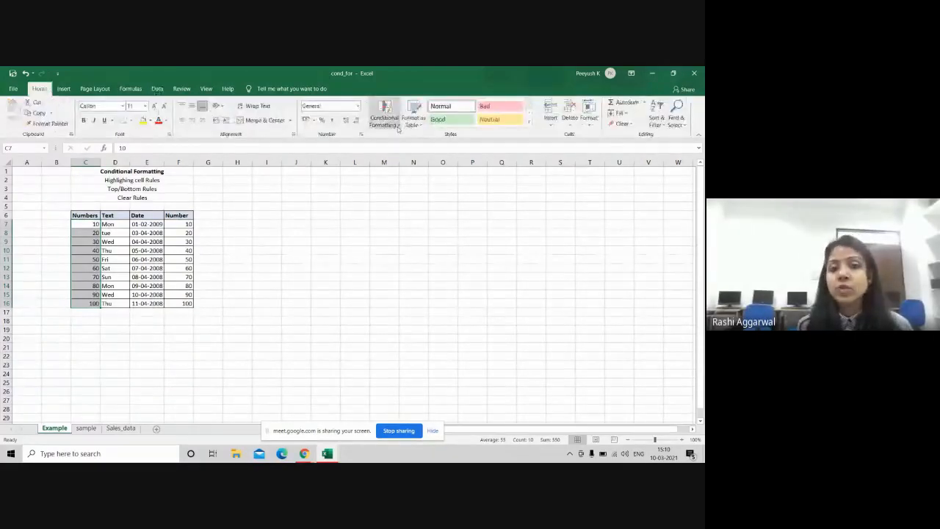
click(395, 126)
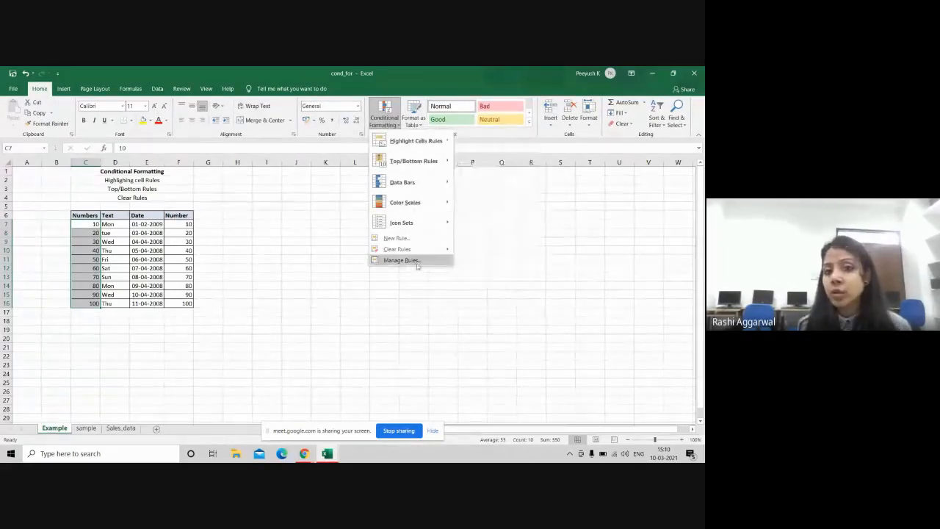
mouse_move(432, 148)
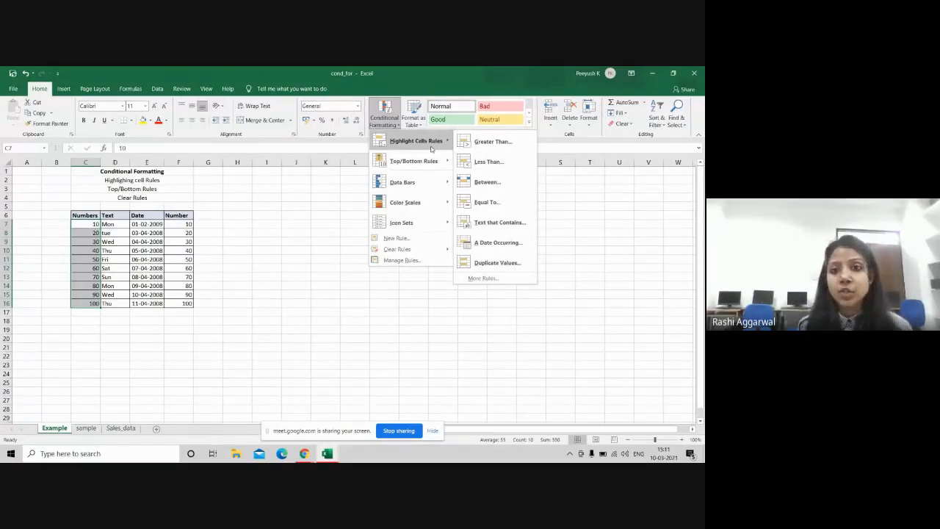
click(488, 146)
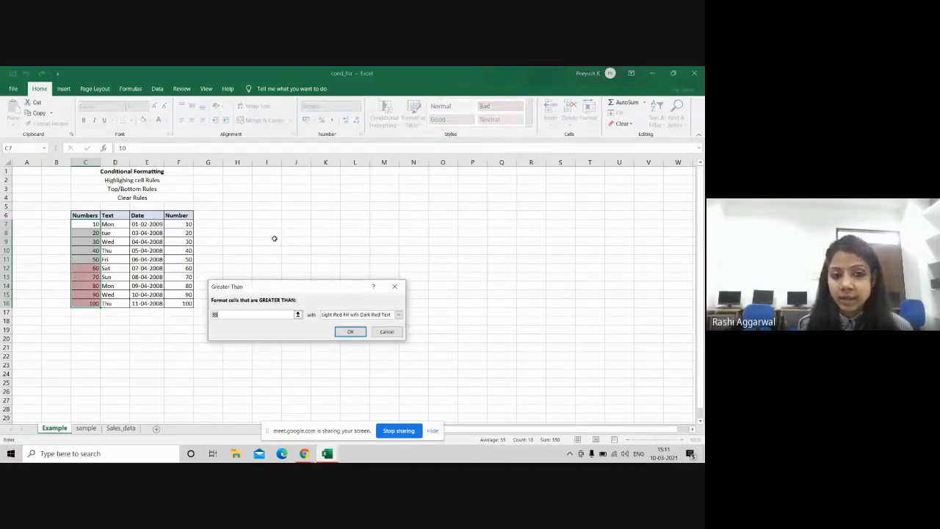
key(BackSpace)
text(70)
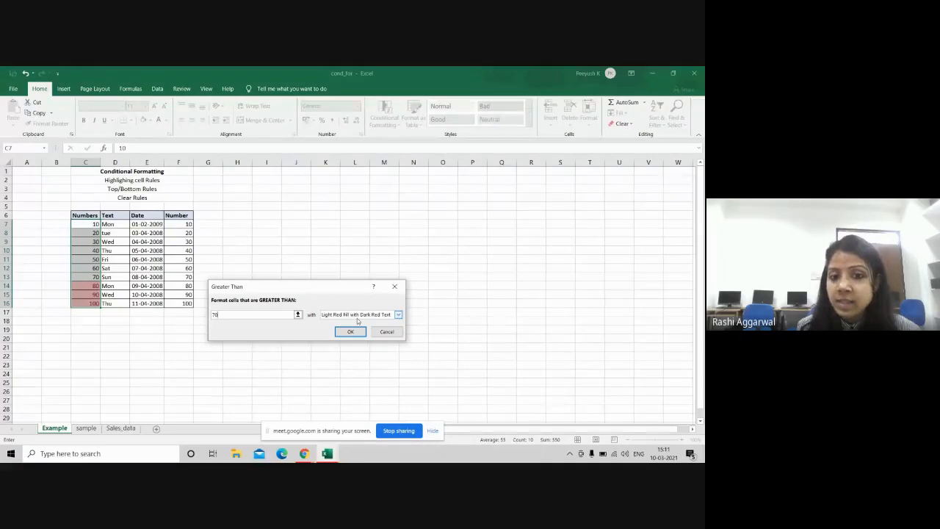
click(397, 314)
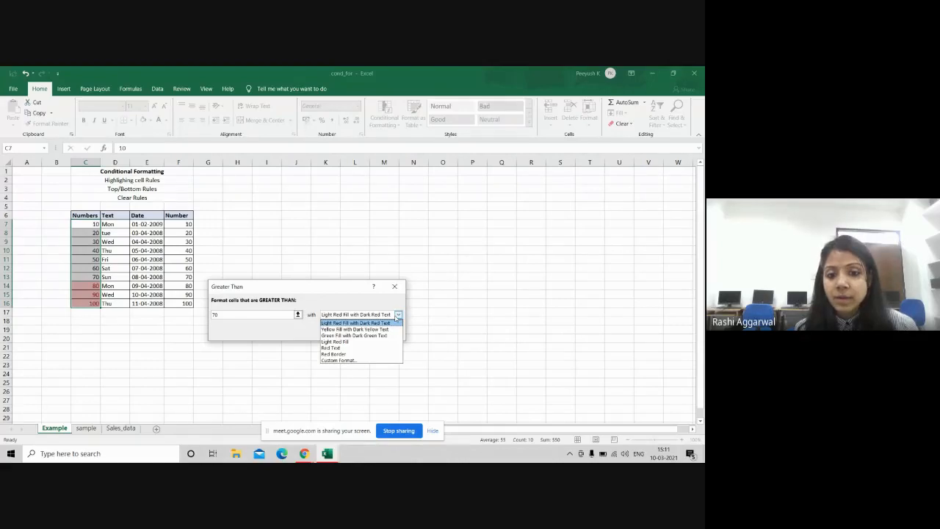
click(350, 361)
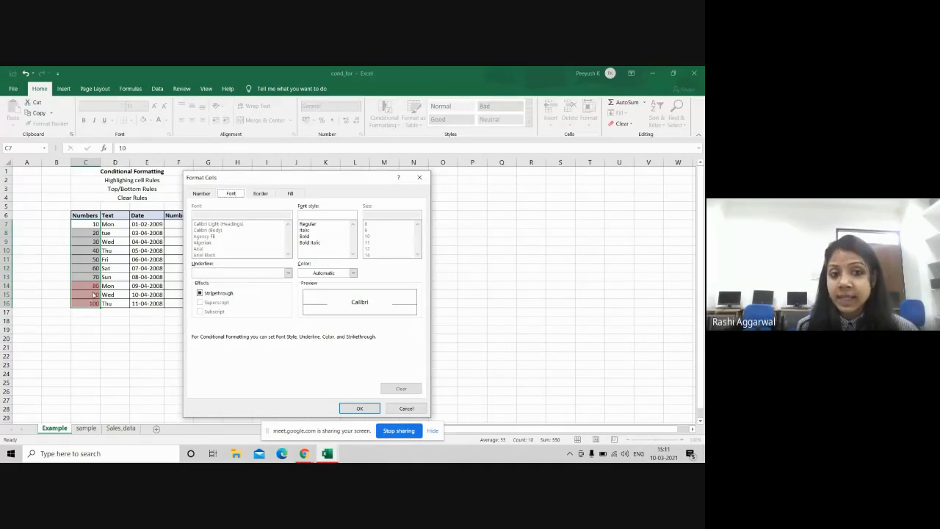
Step: Set the custom format's font colour to dark blue
click(353, 273)
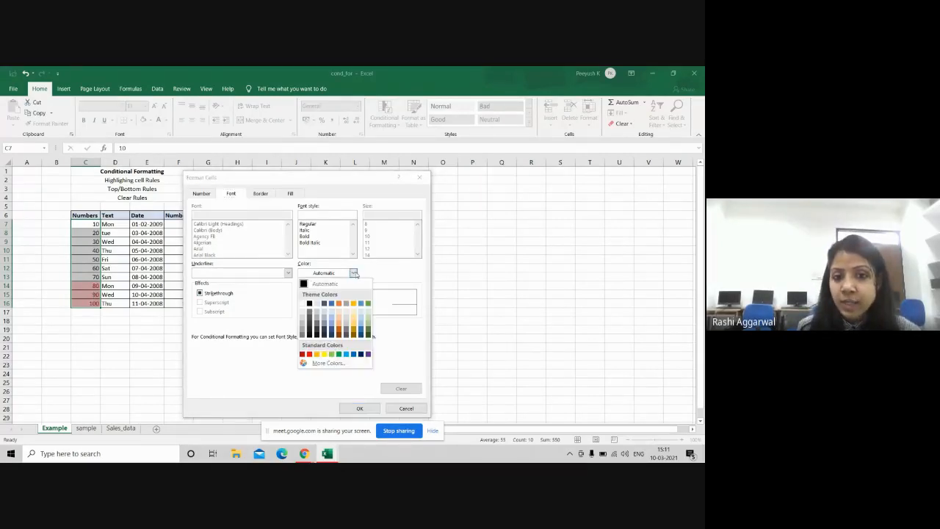
click(331, 331)
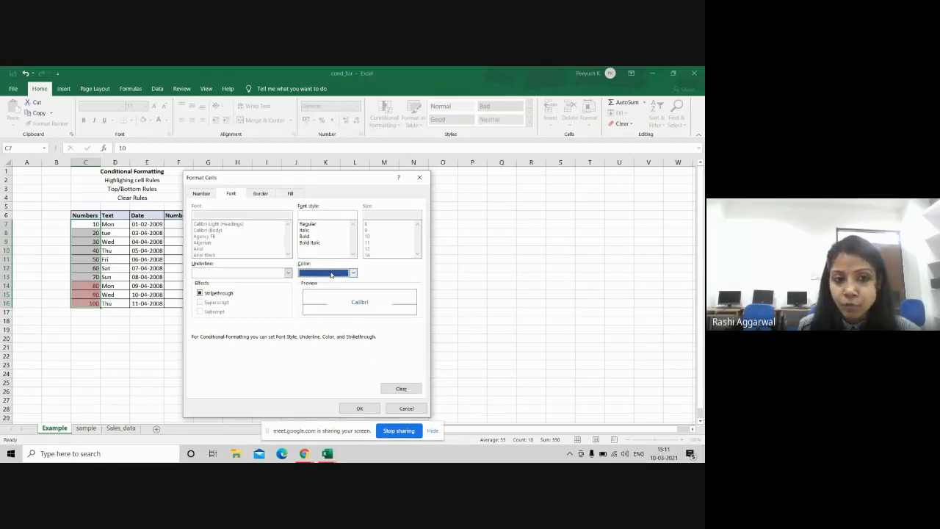
click(286, 274)
click(285, 274)
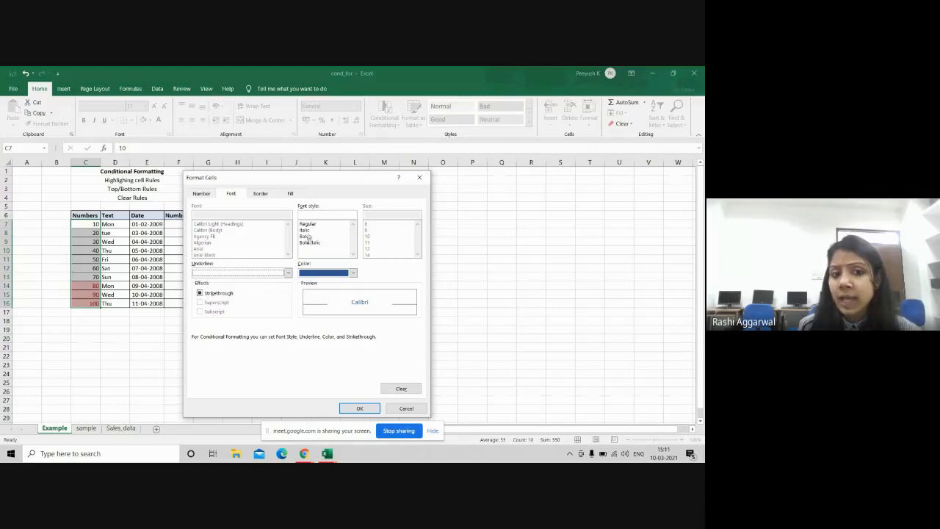
Step: Use a yellow fill with a Vertical Stripe pattern and confirm the format
click(260, 194)
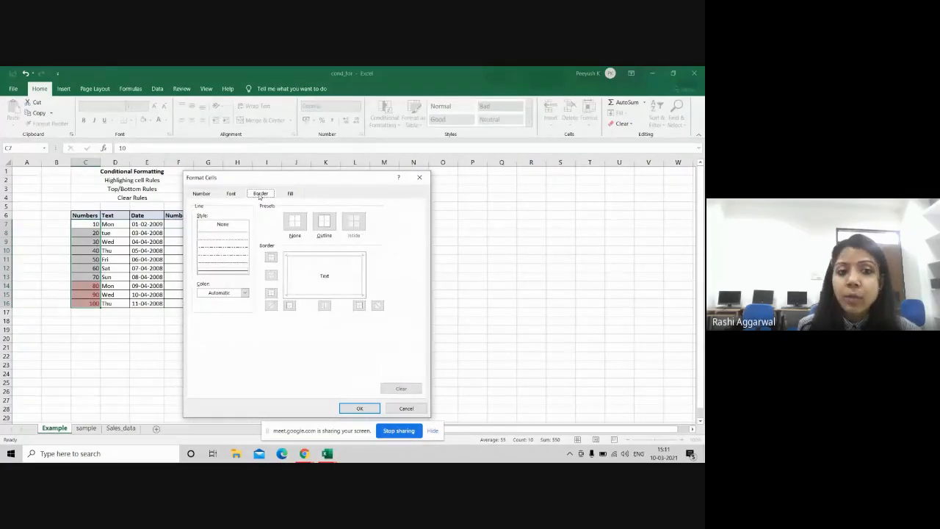
click(296, 193)
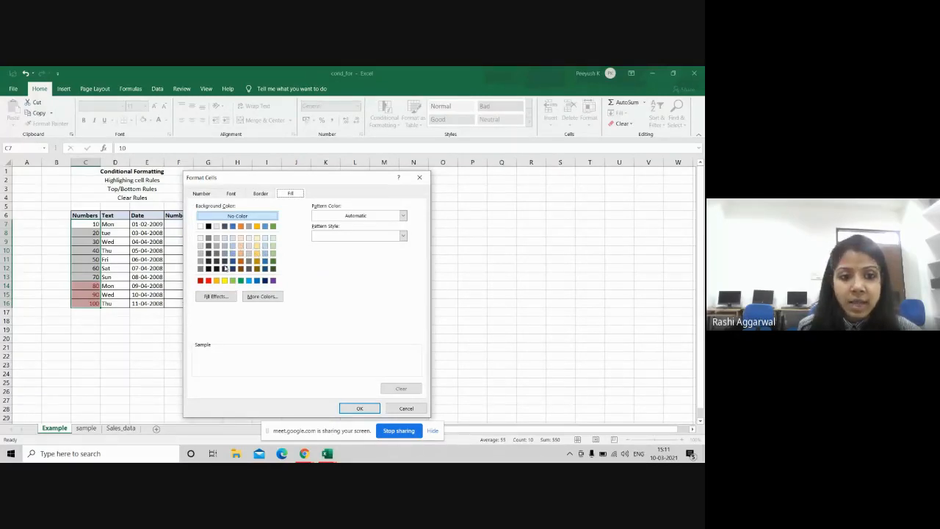
click(224, 280)
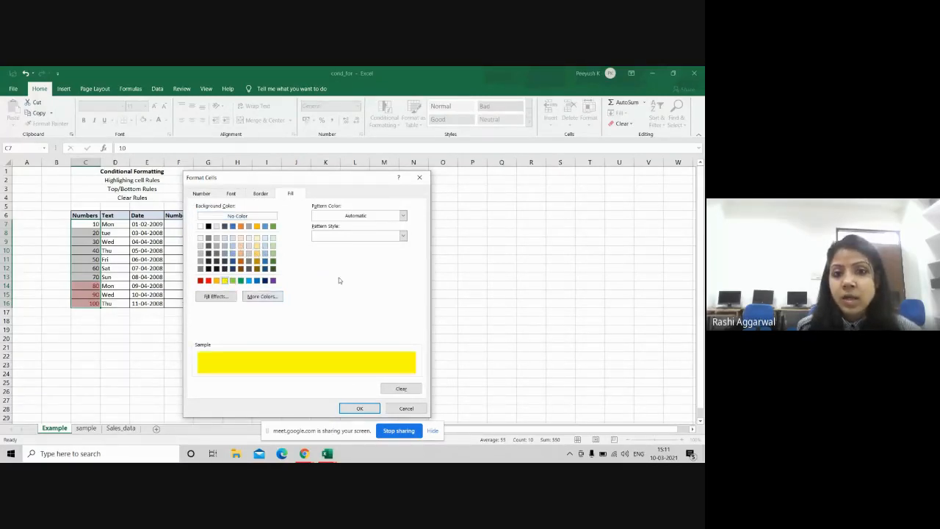
click(403, 215)
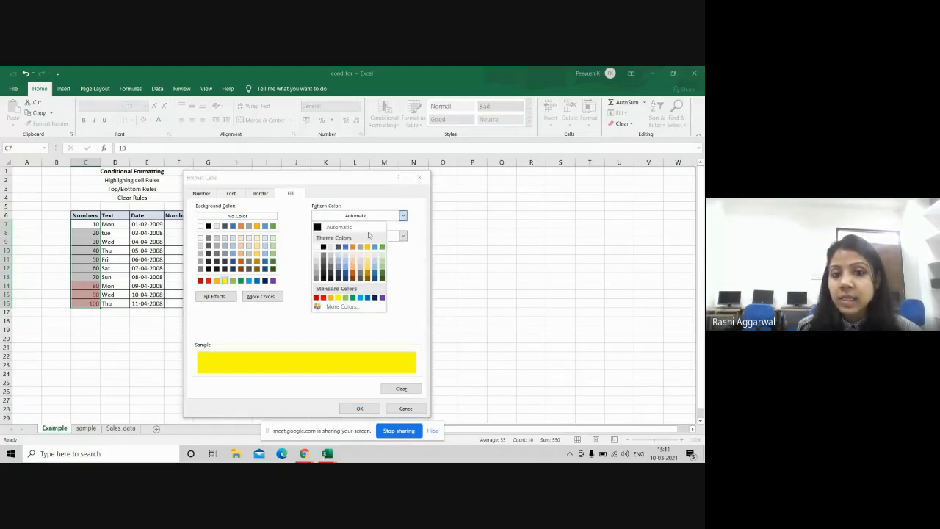
click(409, 257)
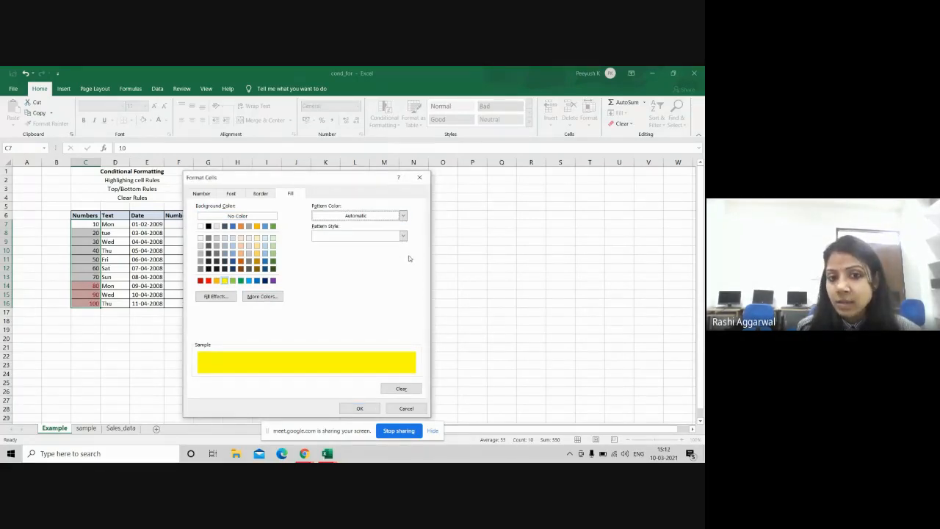
click(403, 235)
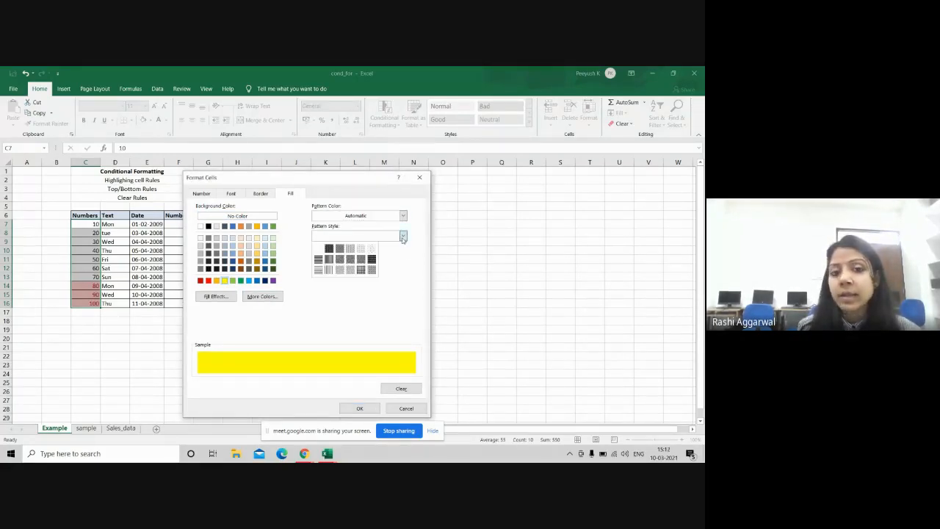
click(329, 262)
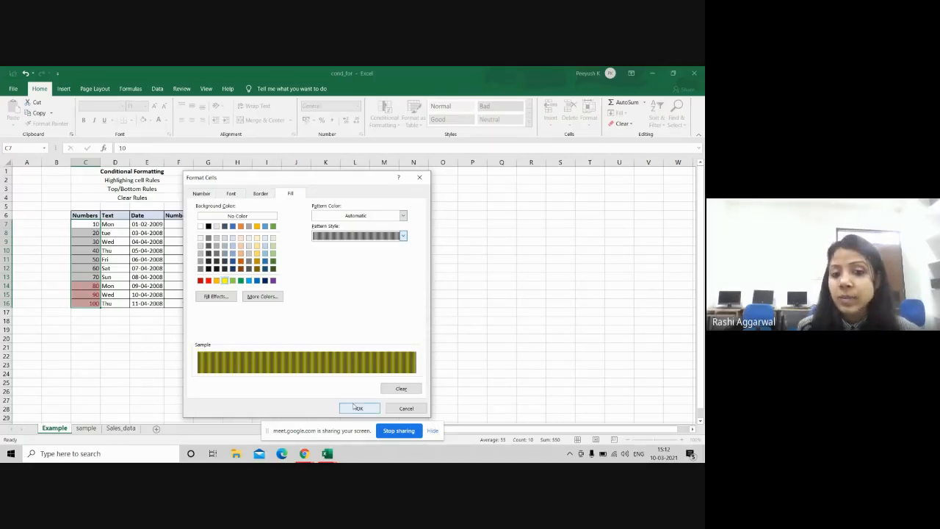
click(357, 408)
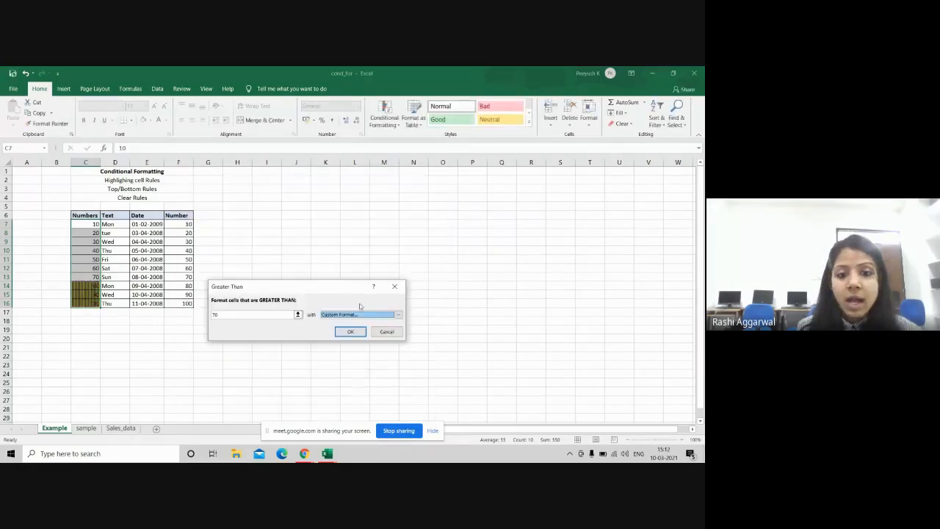
Step: Confirm the greater-than-70 rule on Numbers, then clear rules from those selected cells
click(352, 332)
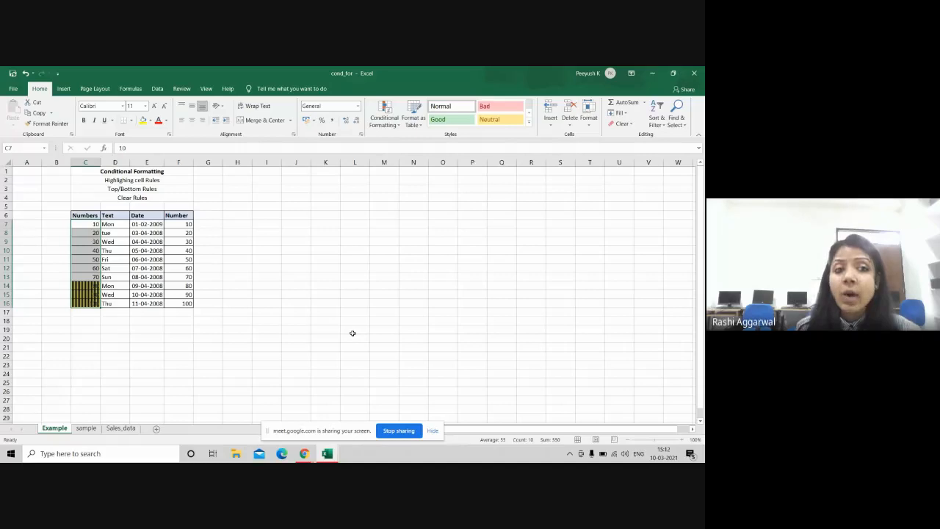
click(385, 126)
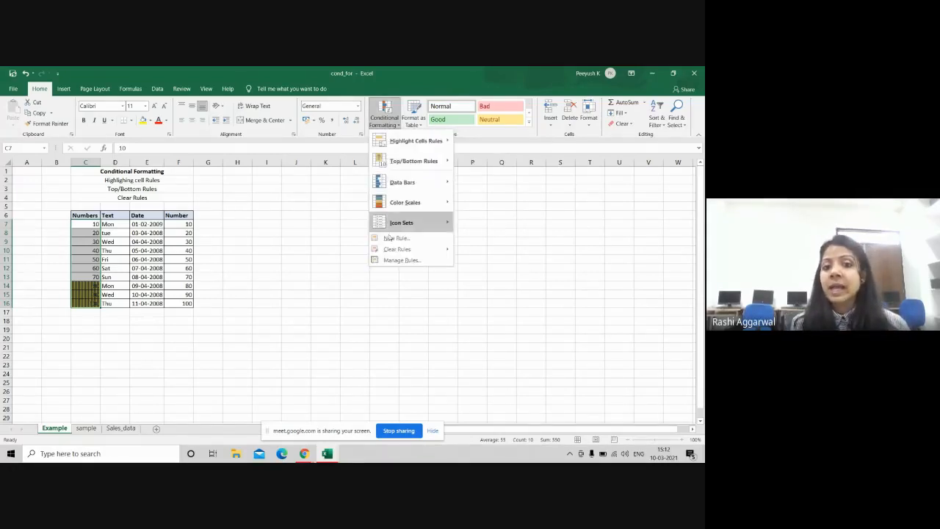
mouse_move(413, 251)
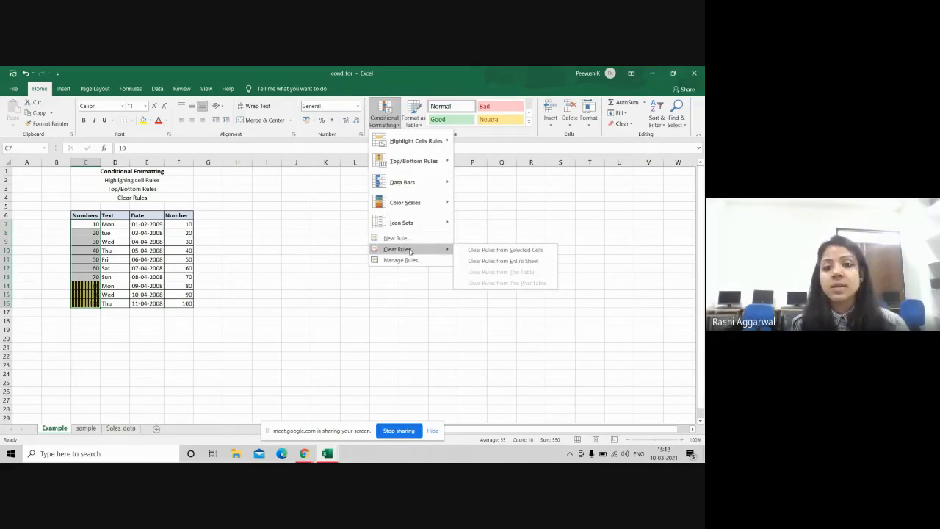
click(488, 251)
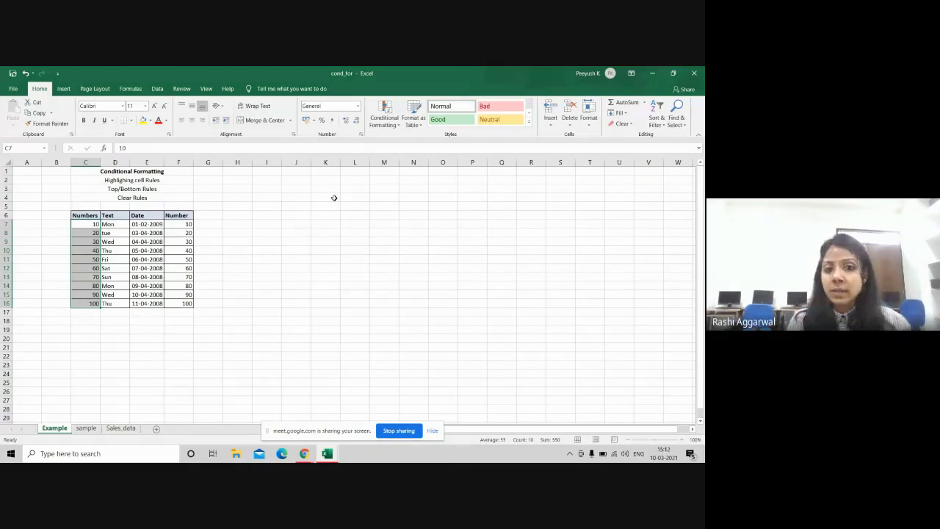
Step: Reopen and dismiss the Conditional Formatting menu, then switch to Google Meet and back to Excel
click(384, 116)
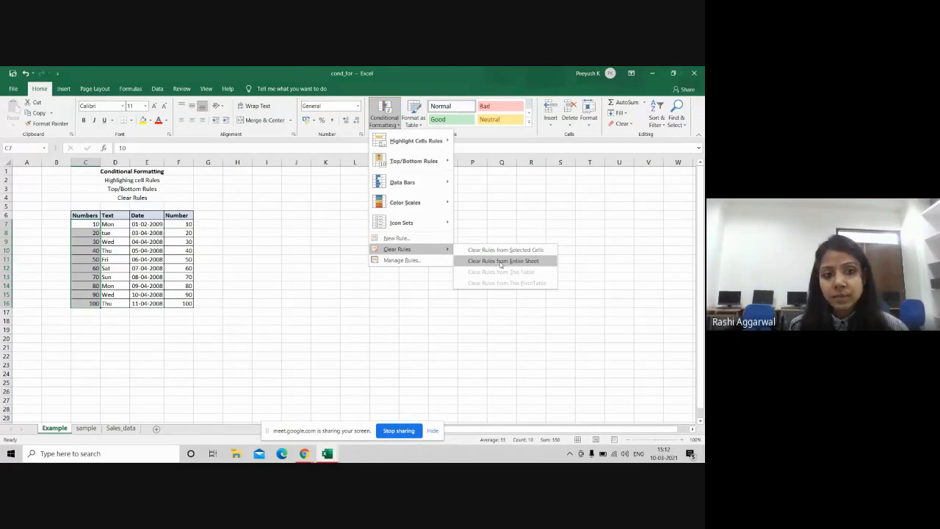
click(313, 316)
key(alt+Tab)
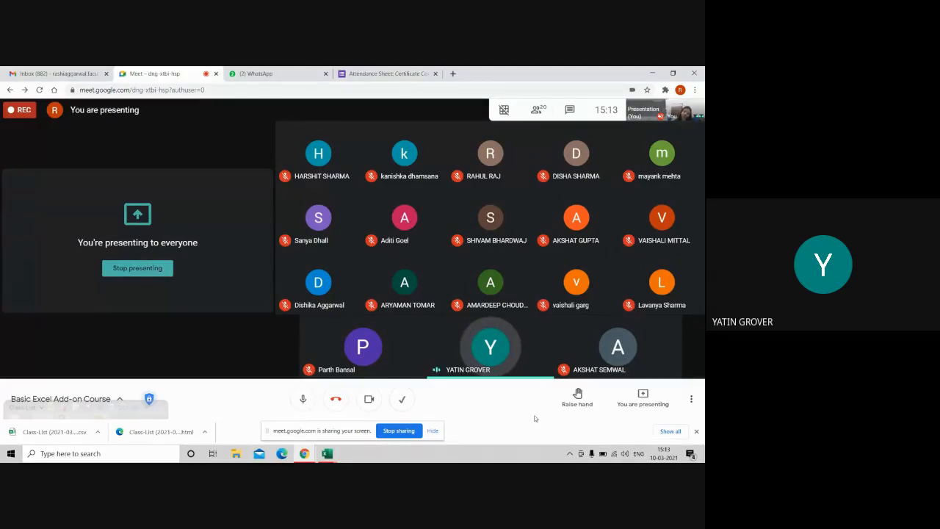
key(alt+Tab)
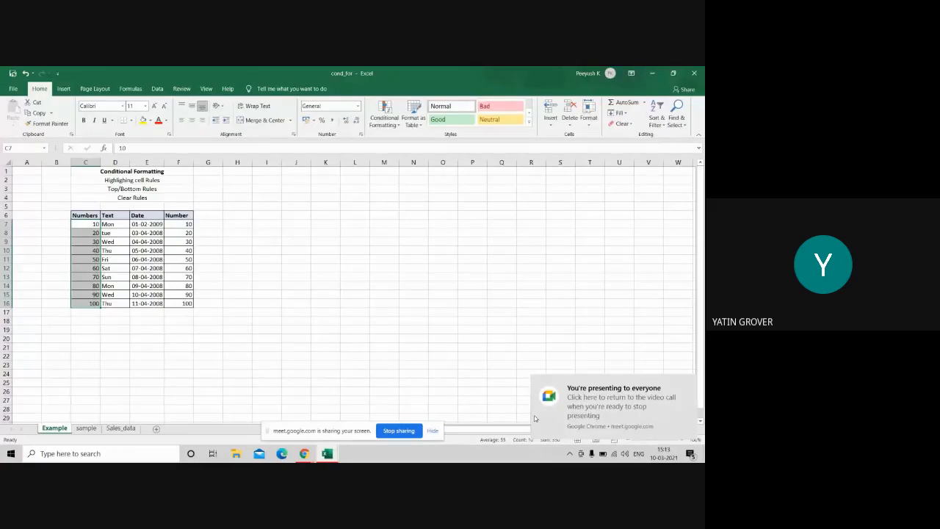
click(535, 418)
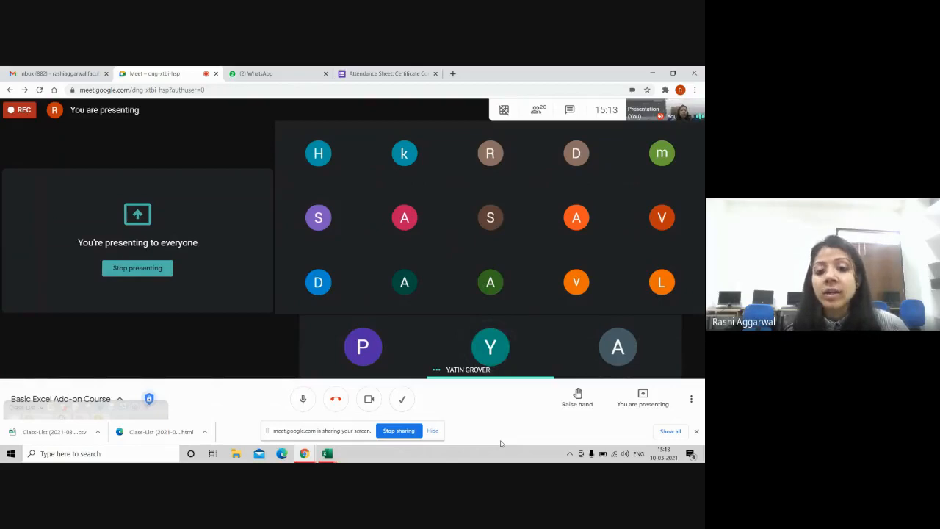
key(alt+Tab)
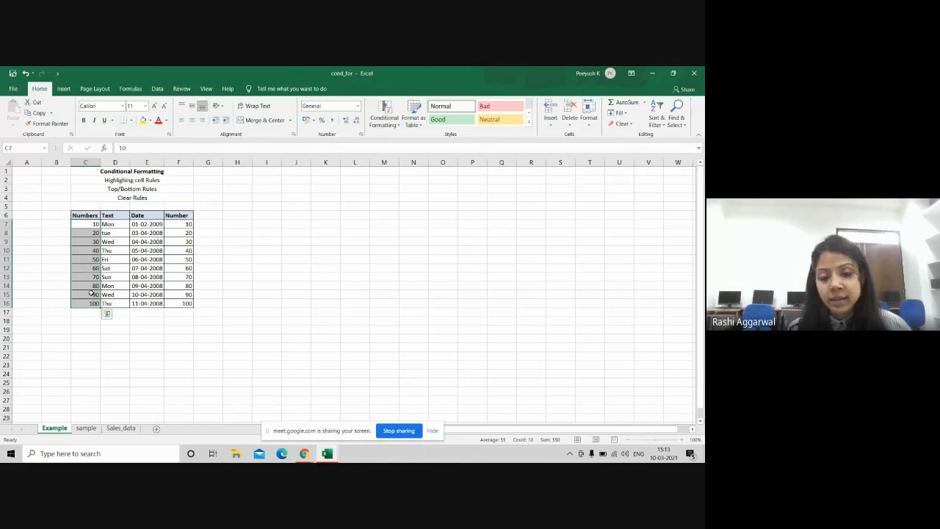
key(alt+Tab)
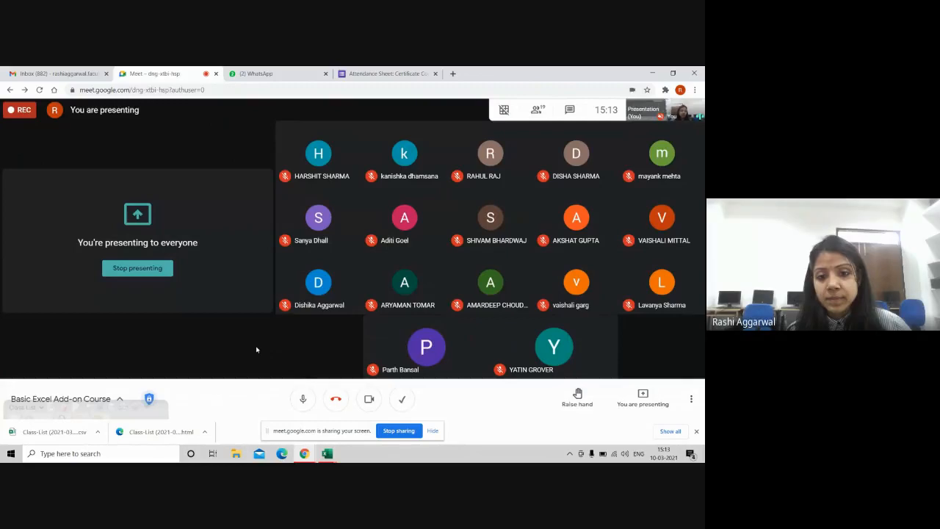
key(alt+Tab)
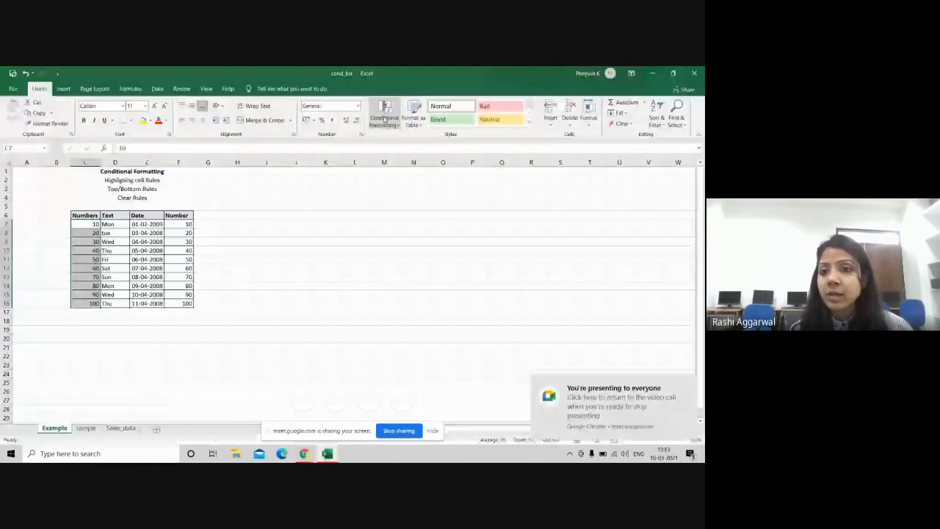
Step: Add a Between 30 and 80 rule with Red Text format to the Numbers column, then deselect
click(384, 118)
mouse_move(426, 141)
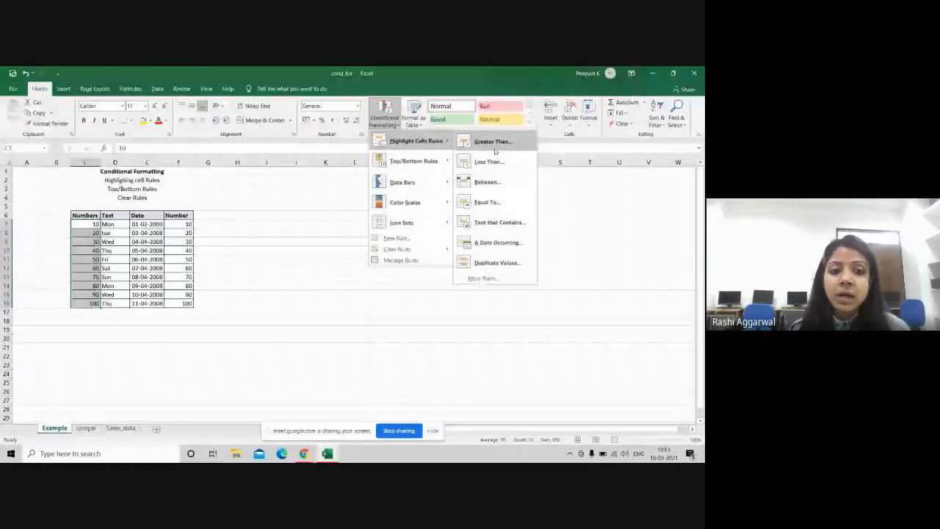
click(488, 181)
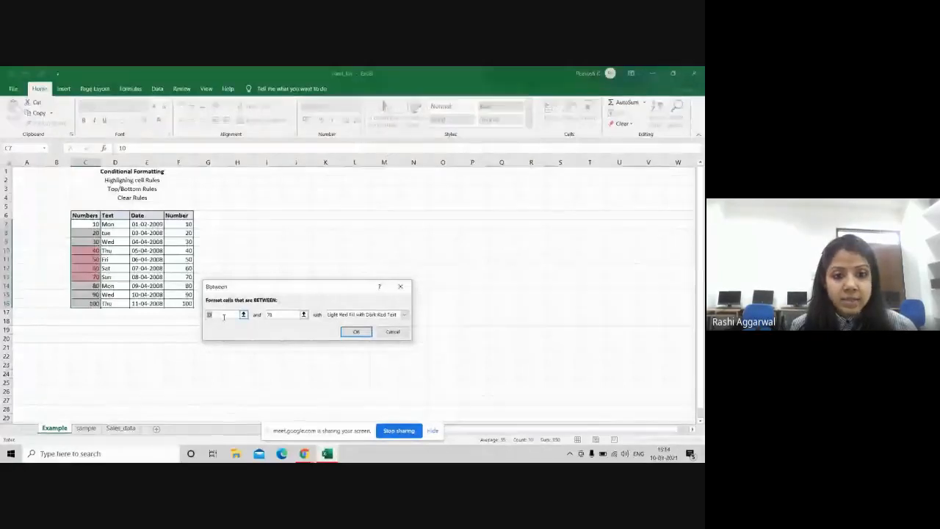
text(30)
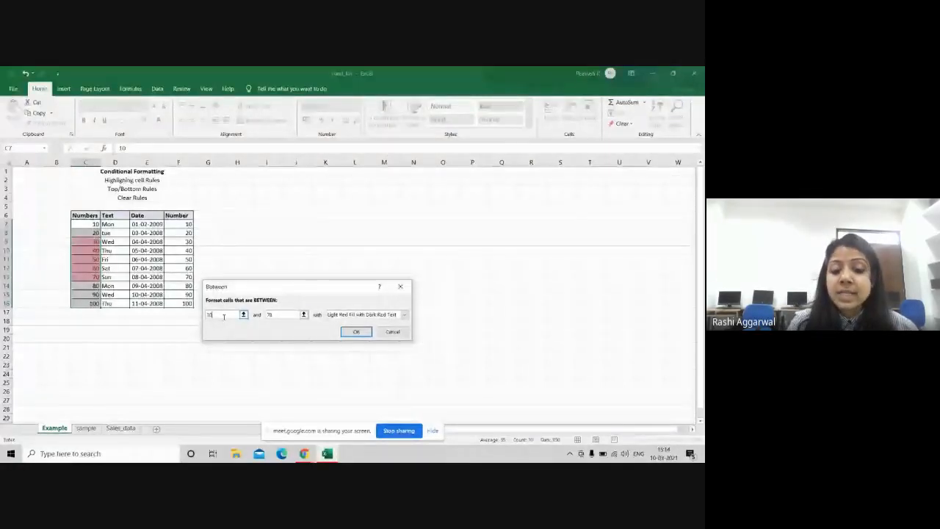
double_click(280, 316)
text(80)
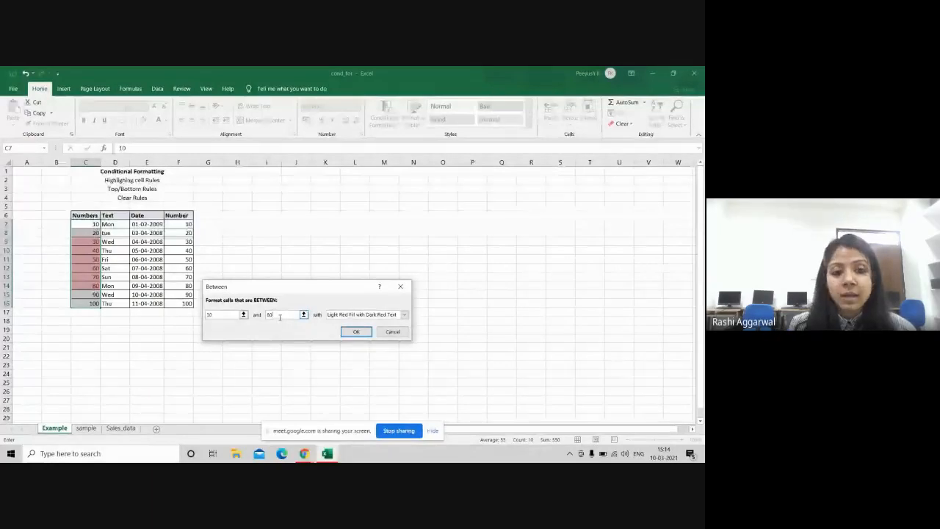
click(404, 315)
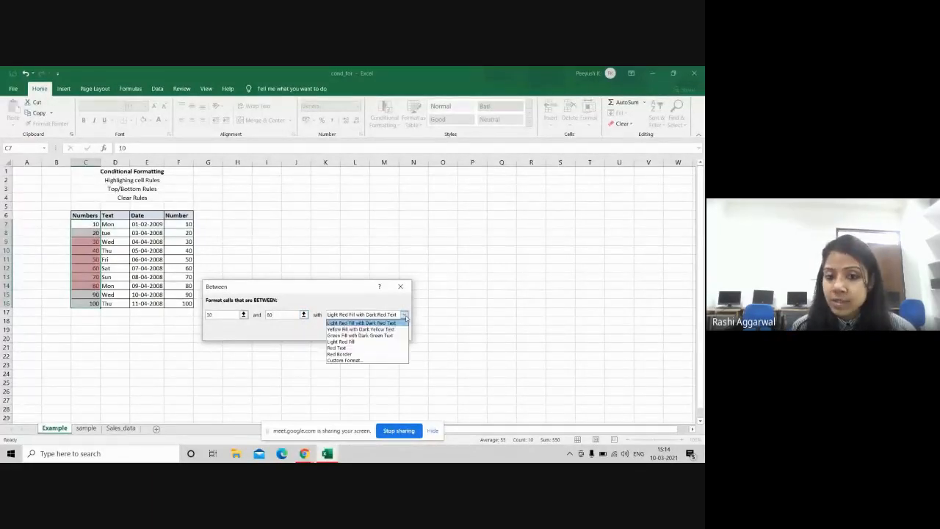
click(346, 348)
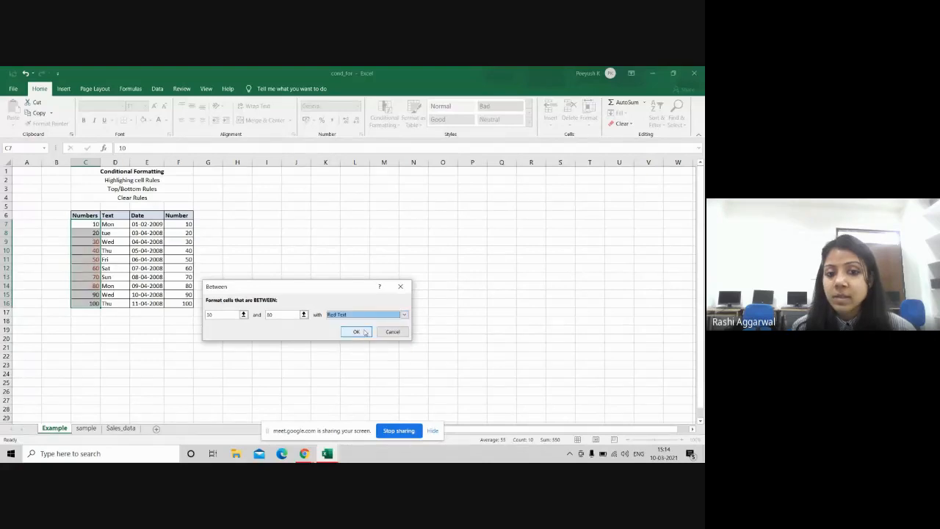
click(356, 332)
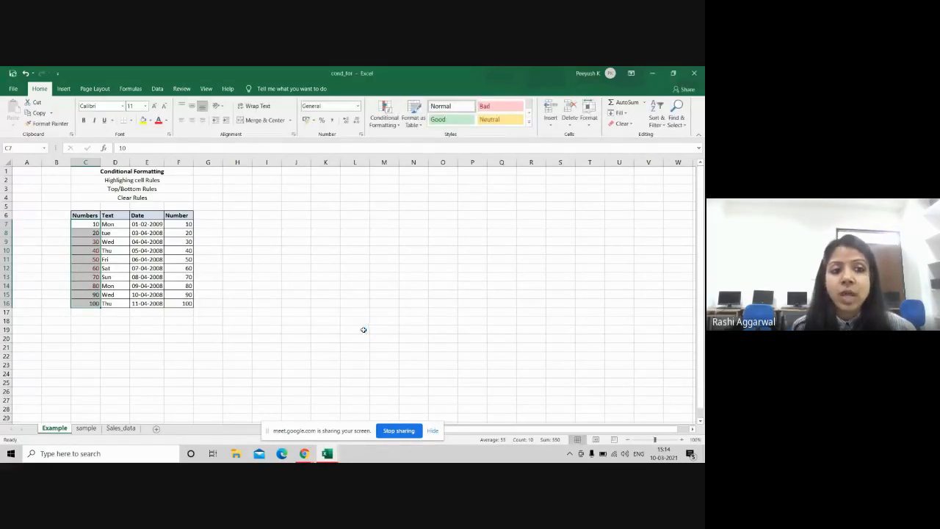
click(257, 310)
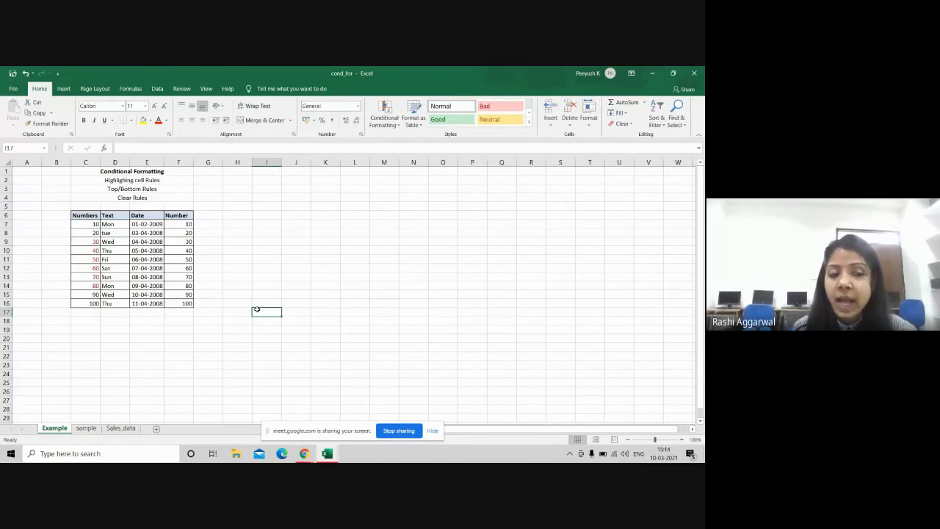
Step: Browse the Conditional Formatting menu without choosing a rule, then select weekday names D7:D16
click(381, 126)
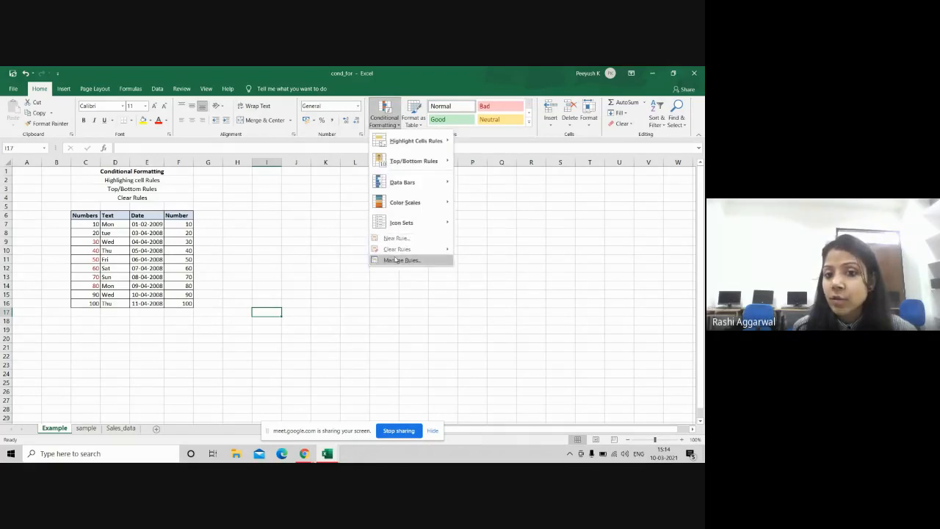
mouse_move(423, 254)
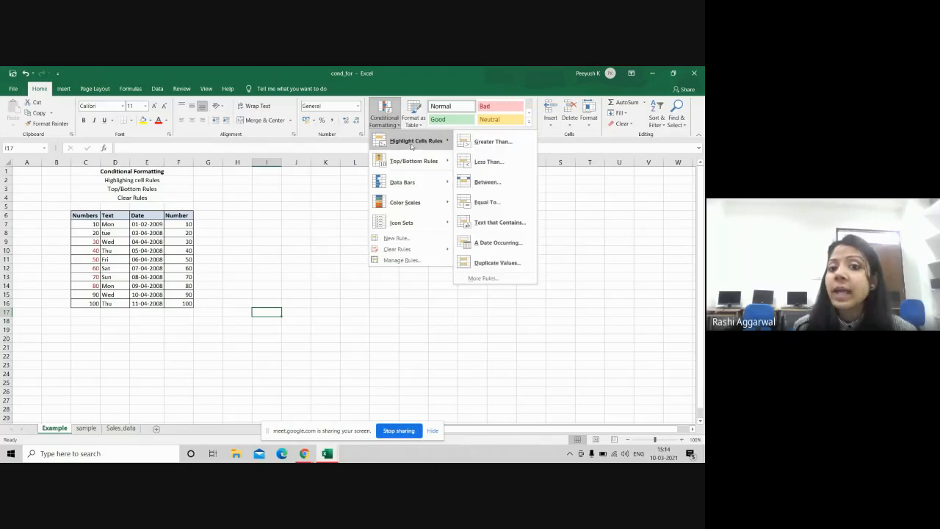
click(207, 203)
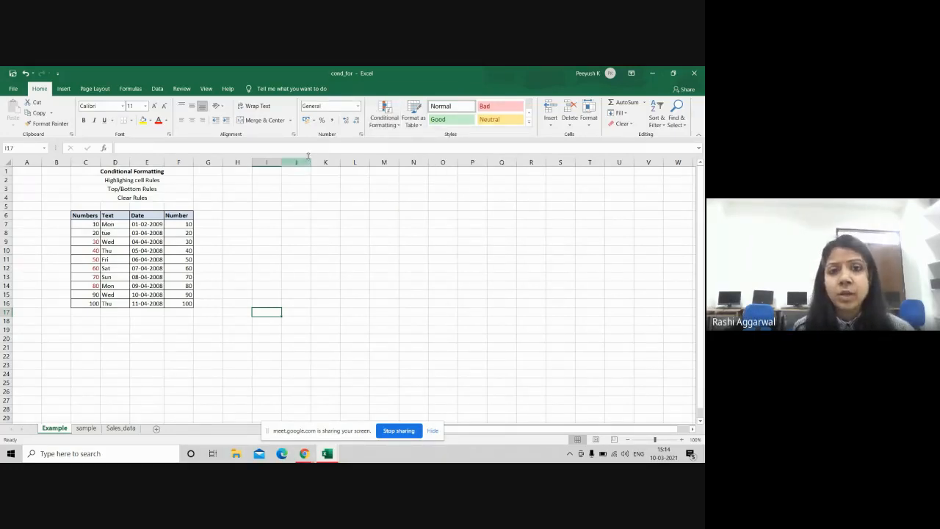
click(385, 118)
mouse_move(418, 144)
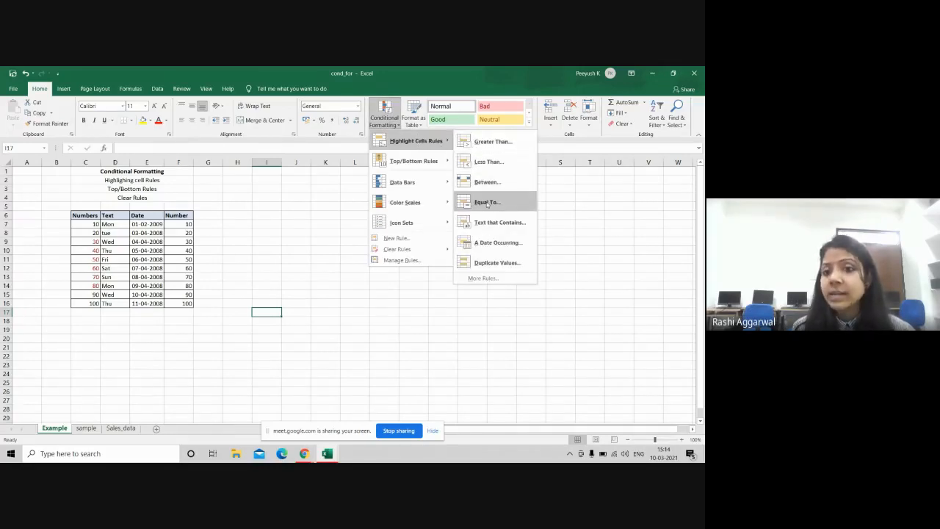
click(331, 196)
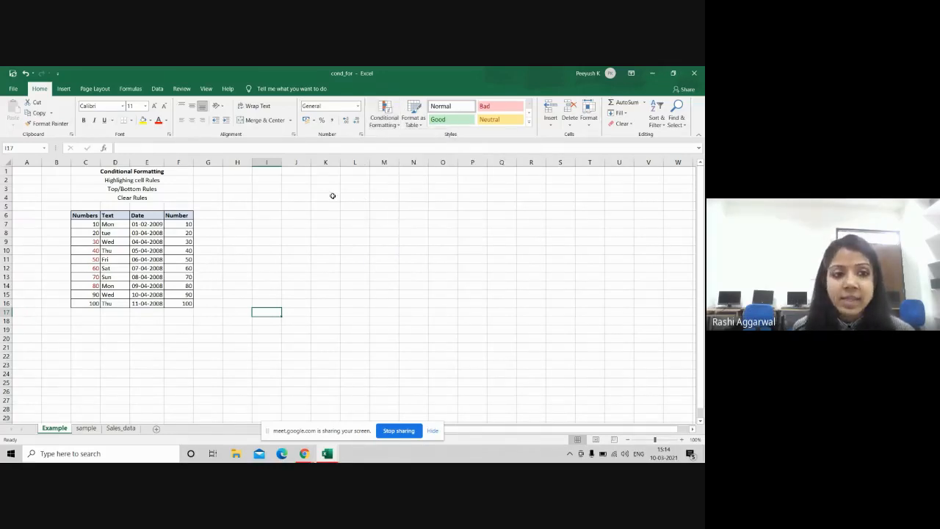
drag(110, 222, 113, 304)
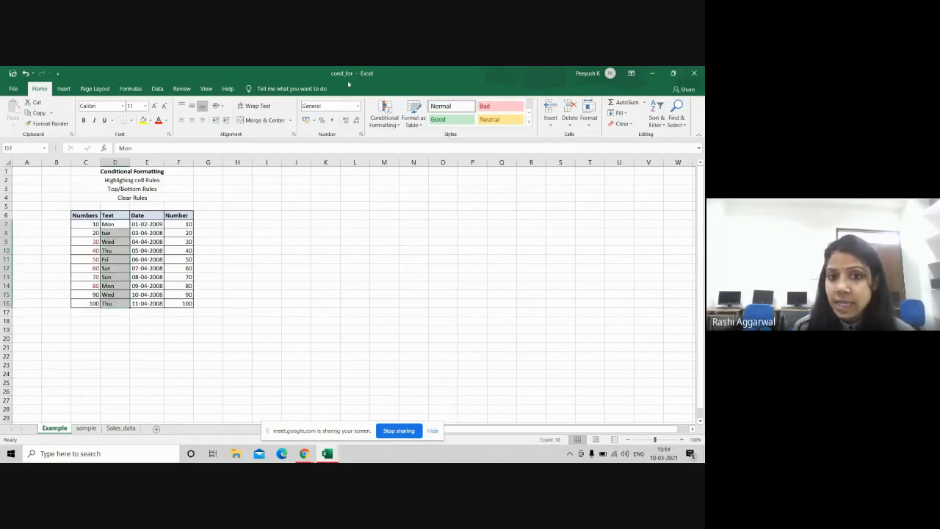
Step: Add a Text That Contains 'Mon' rule with light red fill and dark red text, then deselect
click(390, 126)
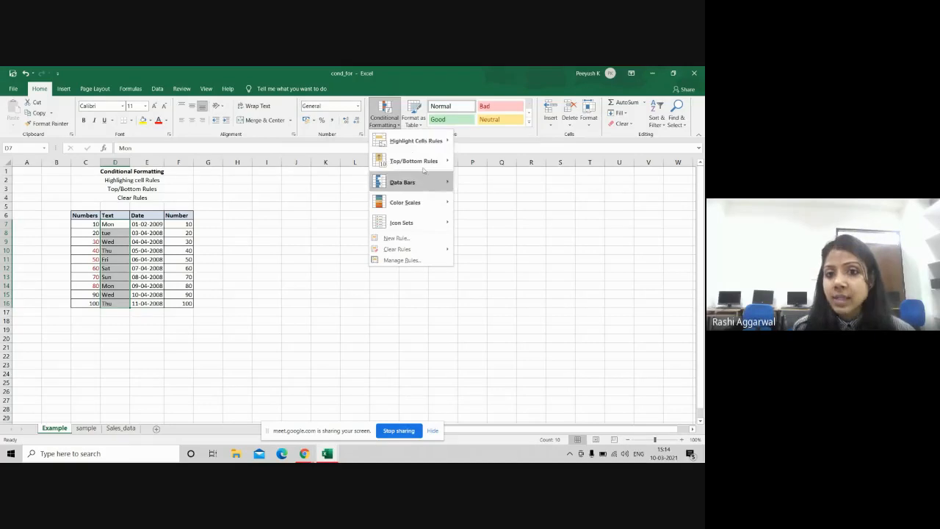
mouse_move(426, 147)
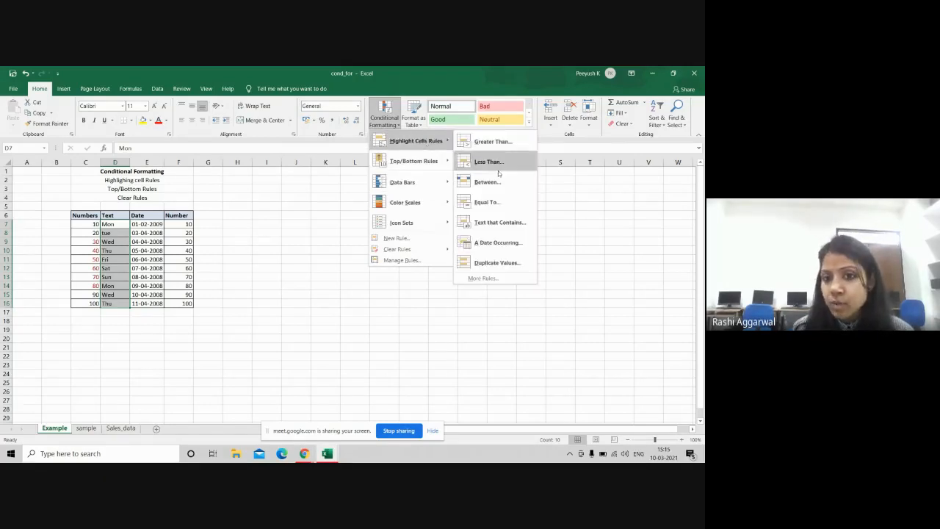
click(491, 221)
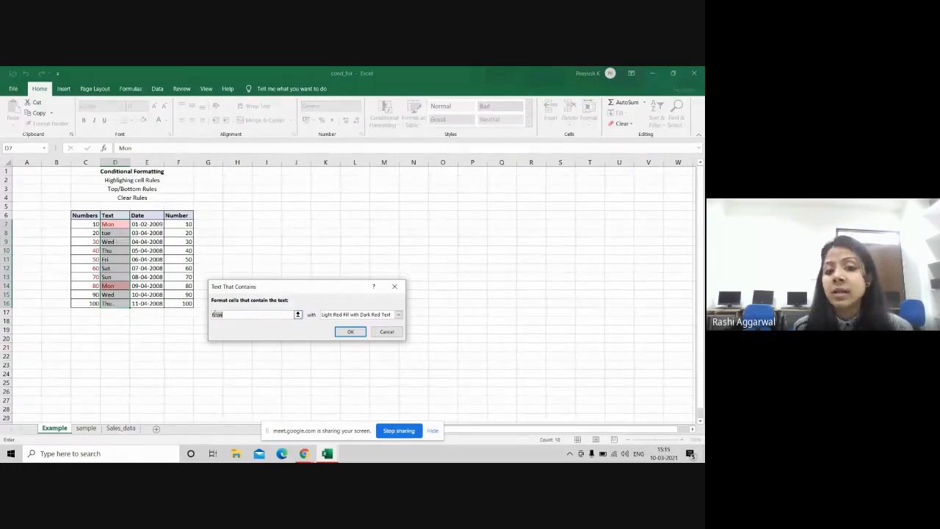
click(234, 314)
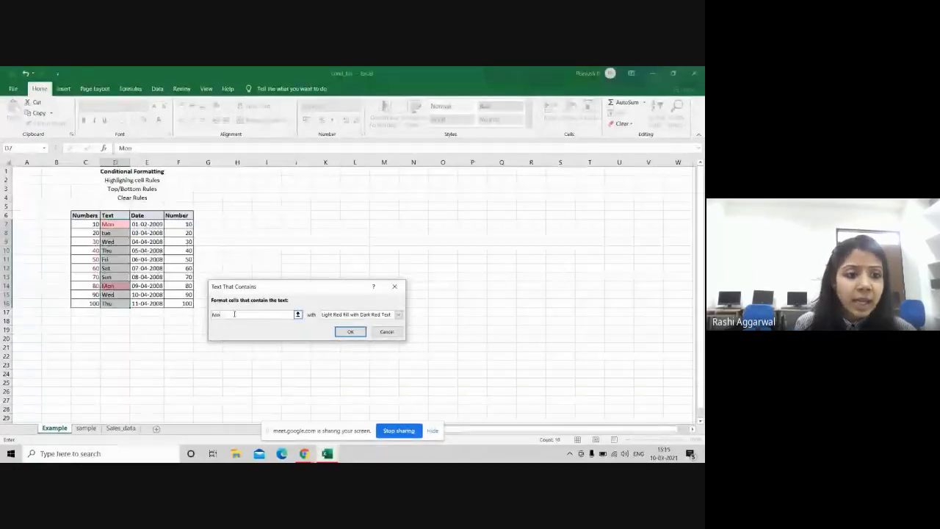
key(BackSpace)
key(BackSpace)
key(BackSpace)
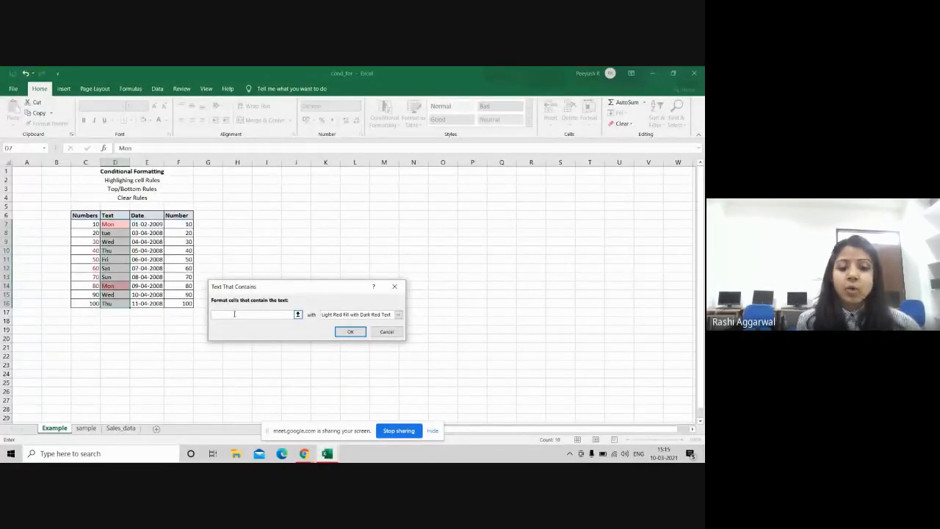
text(s)
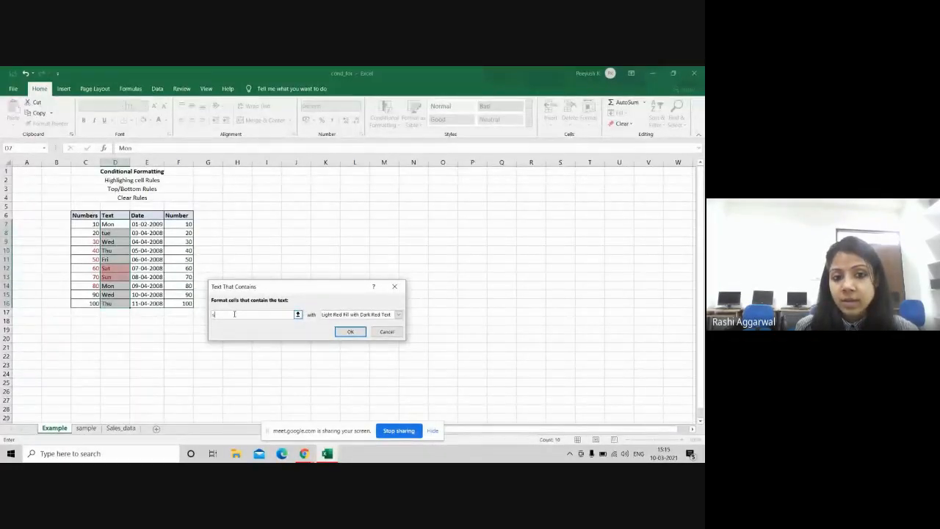
text(Mo)
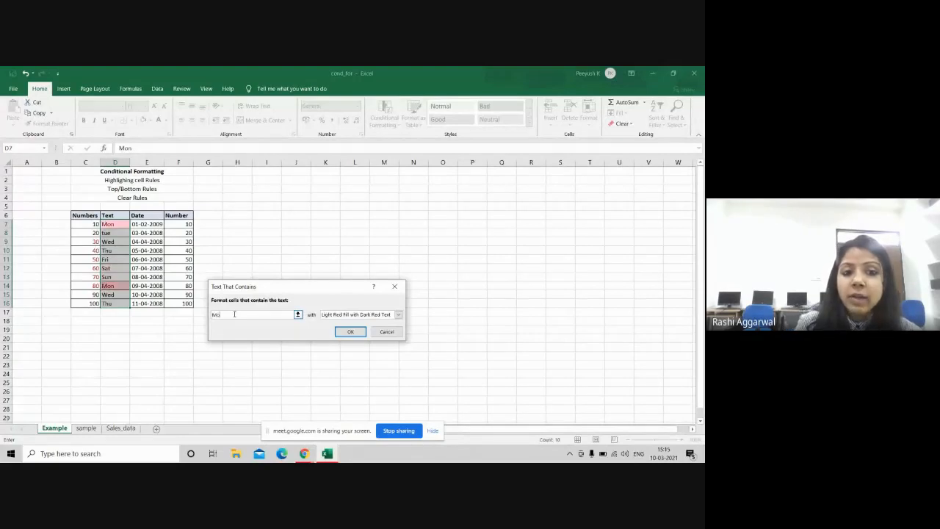
text(n)
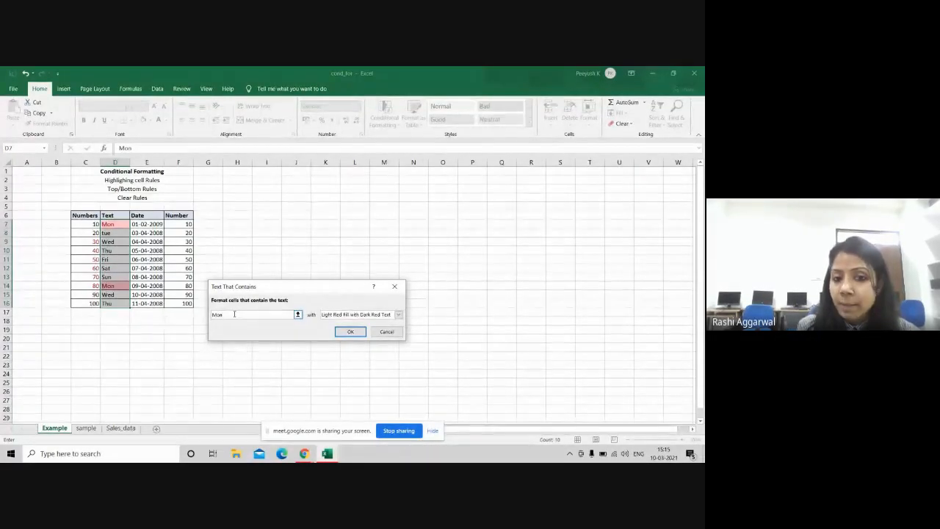
click(351, 331)
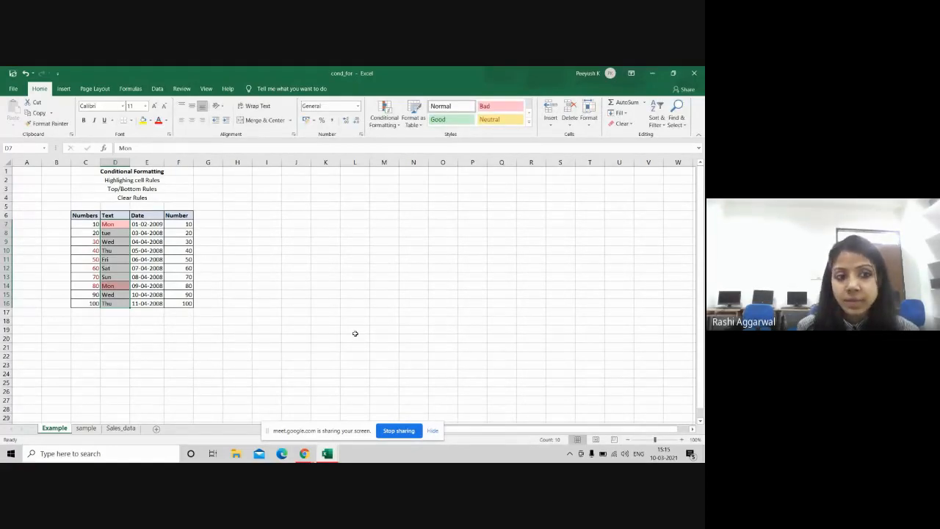
click(354, 333)
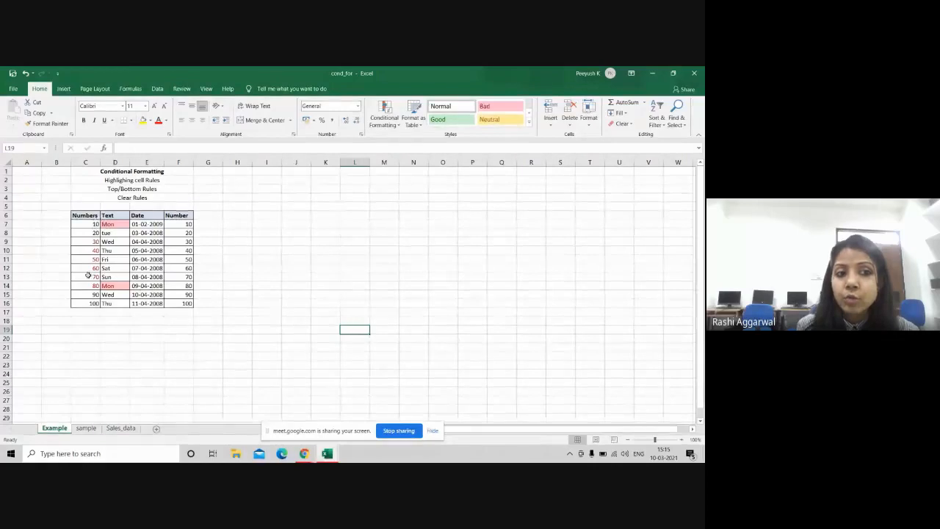
Step: Clear conditional formatting rules from the entire sheet, then switch to Google Meet and back to Excel
click(387, 122)
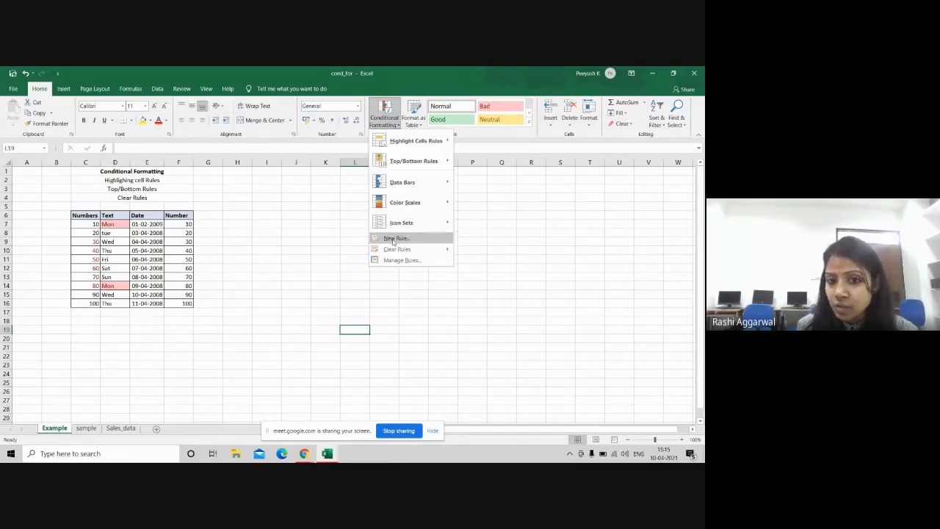
mouse_move(397, 249)
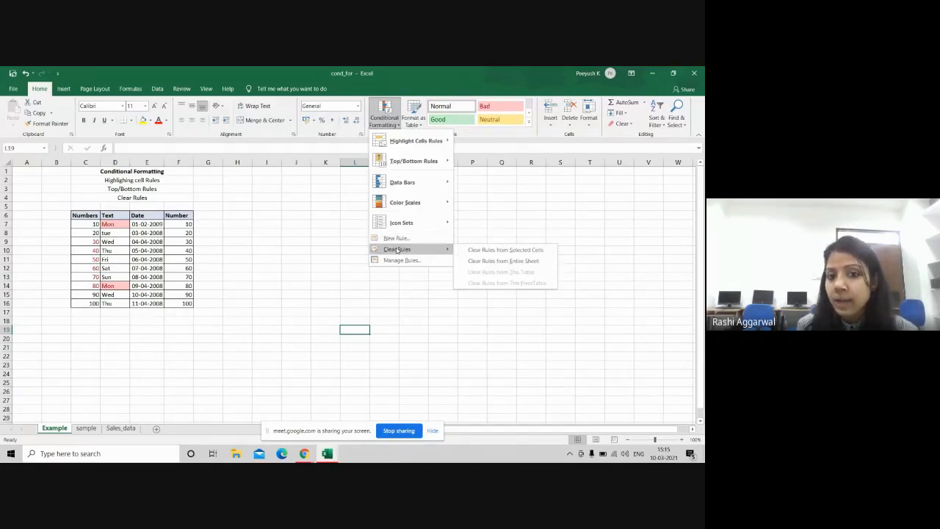
click(483, 261)
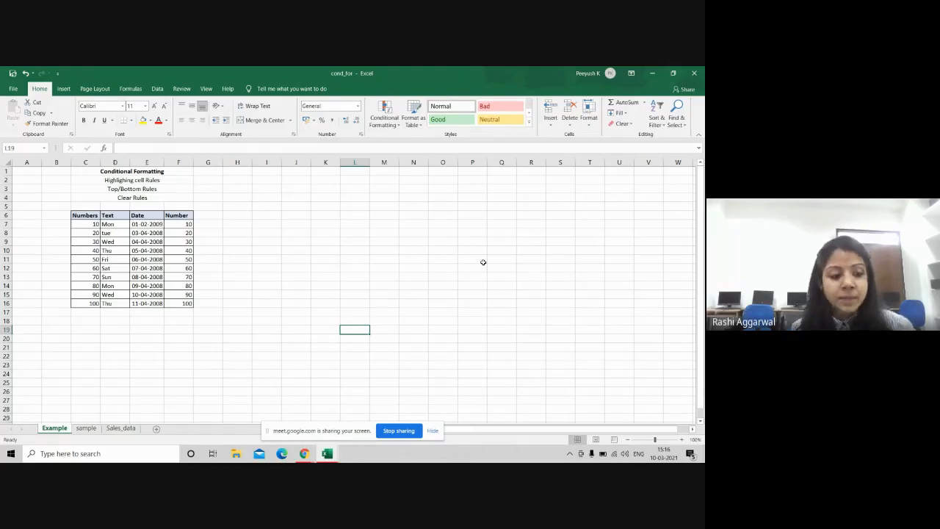
key(alt+Tab)
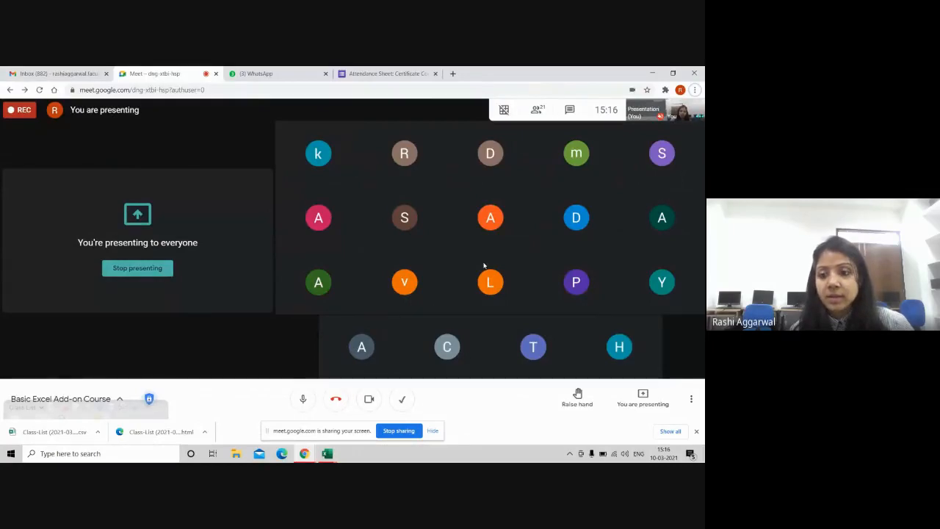
key(alt+Tab)
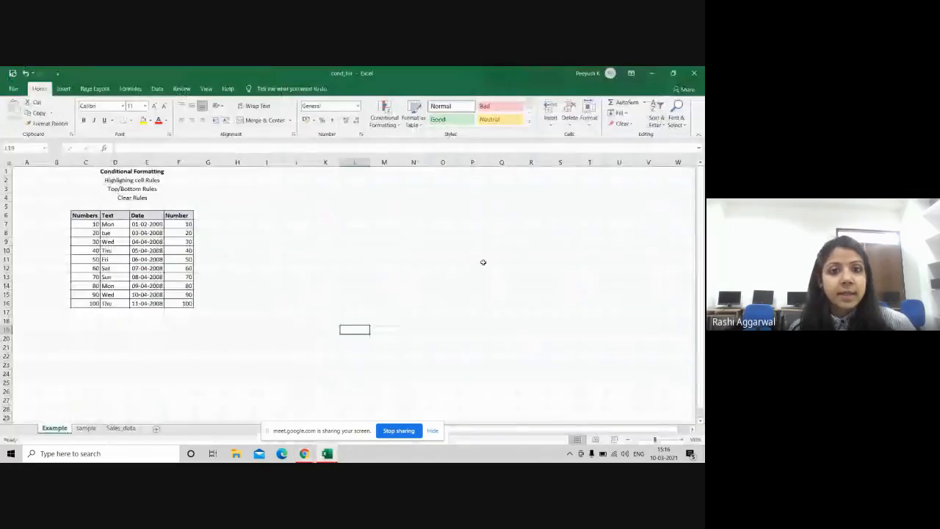
Step: Select dates E7:E16 and add an A Date Occurring rule for Next week in light red
click(384, 125)
mouse_move(409, 144)
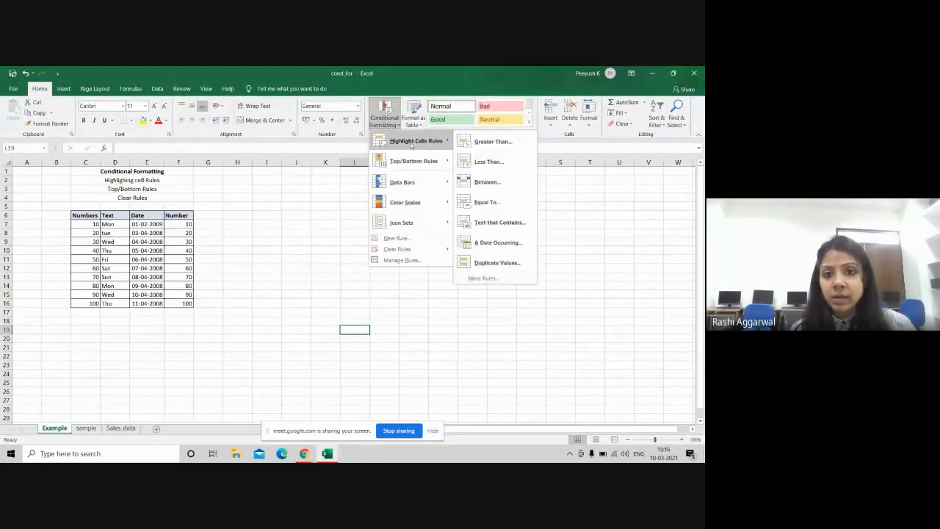
click(215, 229)
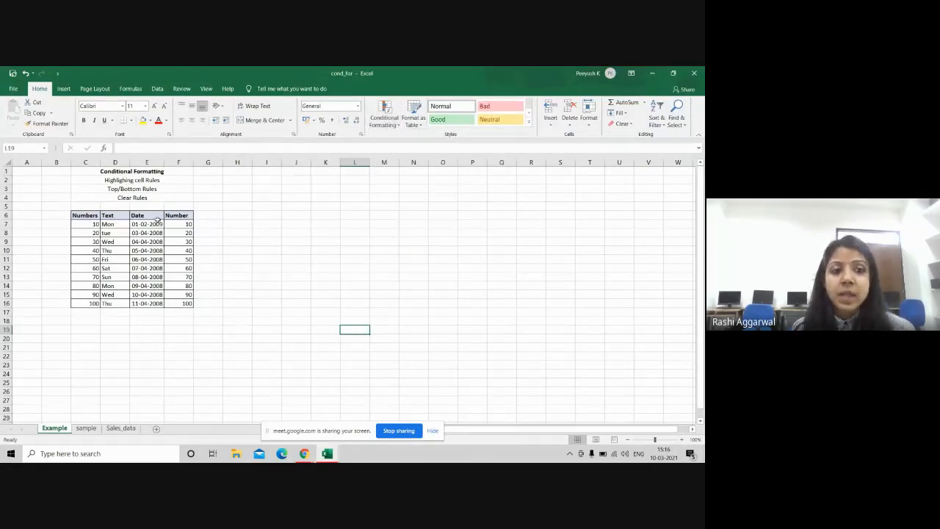
drag(151, 222, 152, 303)
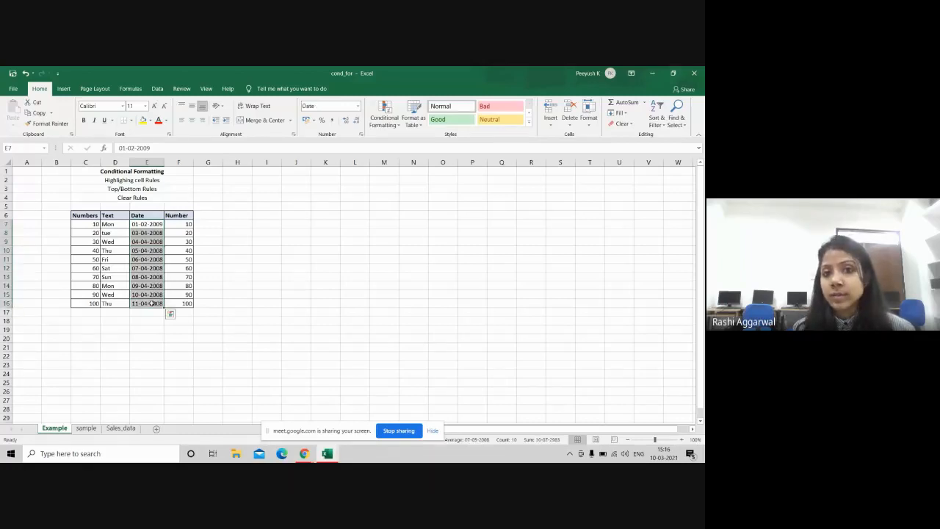
click(386, 120)
mouse_move(404, 143)
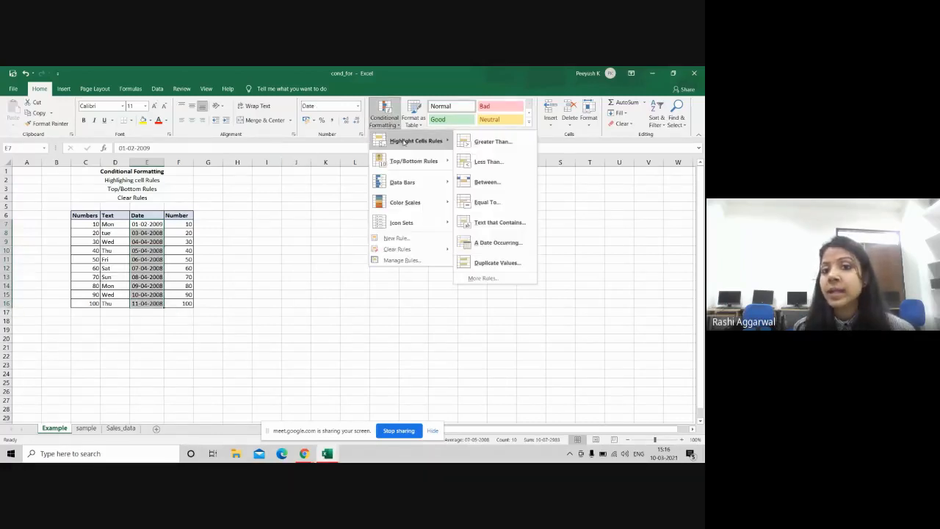
click(497, 243)
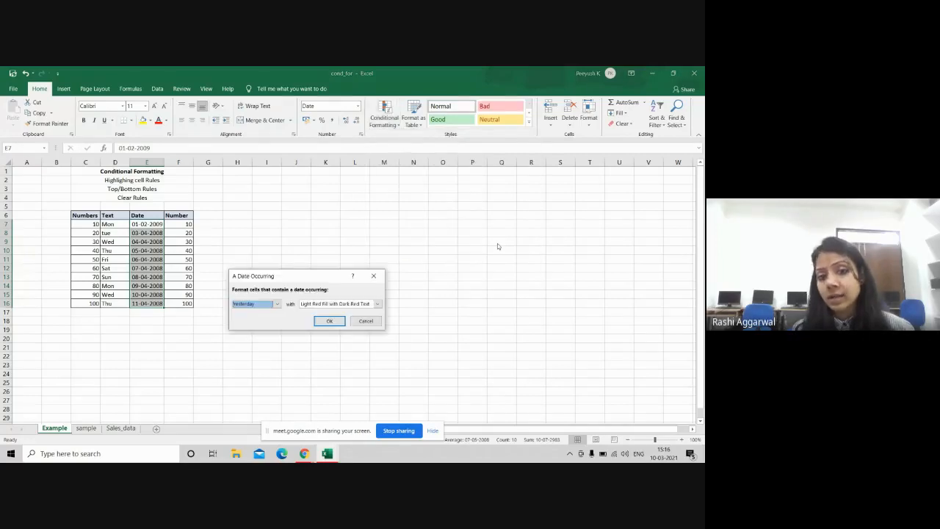
click(277, 304)
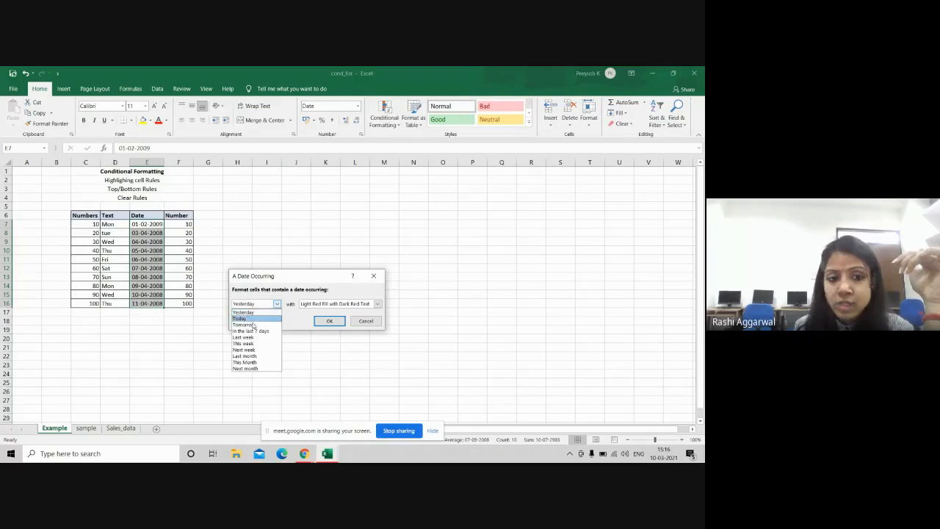
click(253, 350)
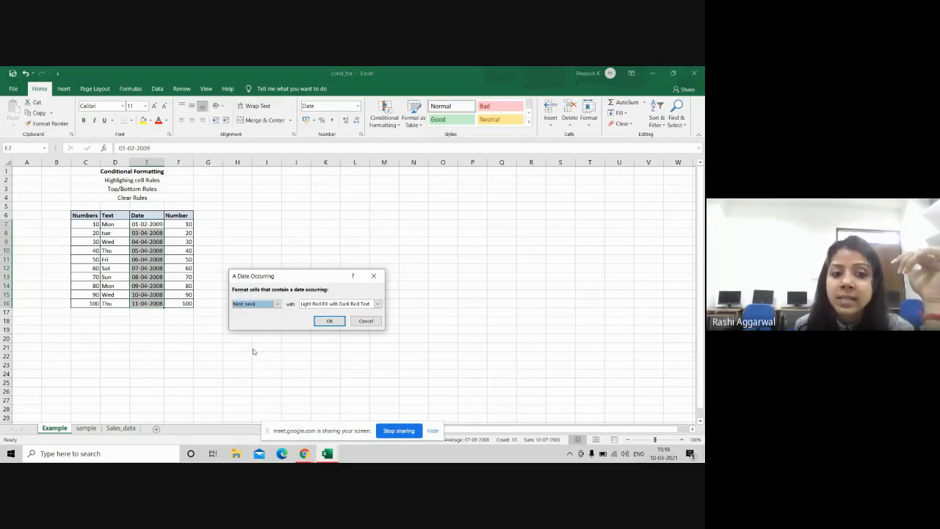
click(329, 321)
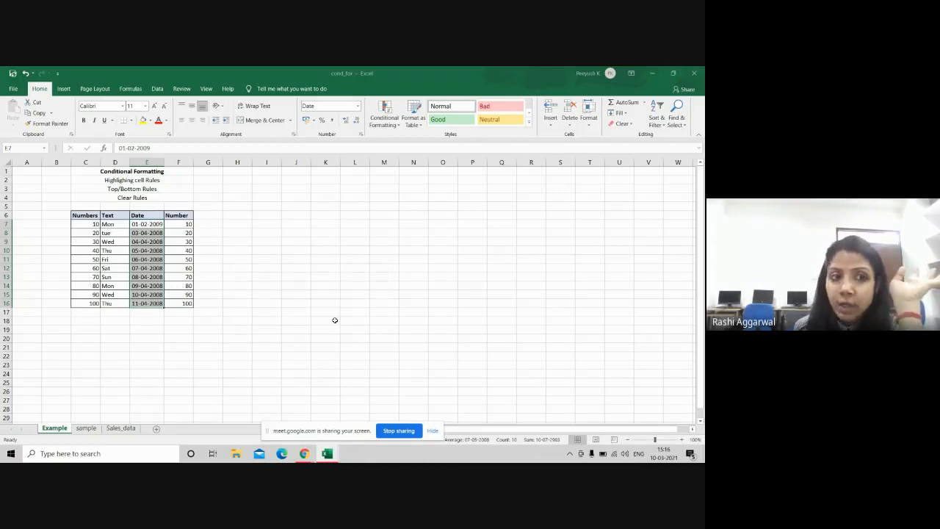
Step: Change the Friday date in E11 to 06-04-2021
click(152, 260)
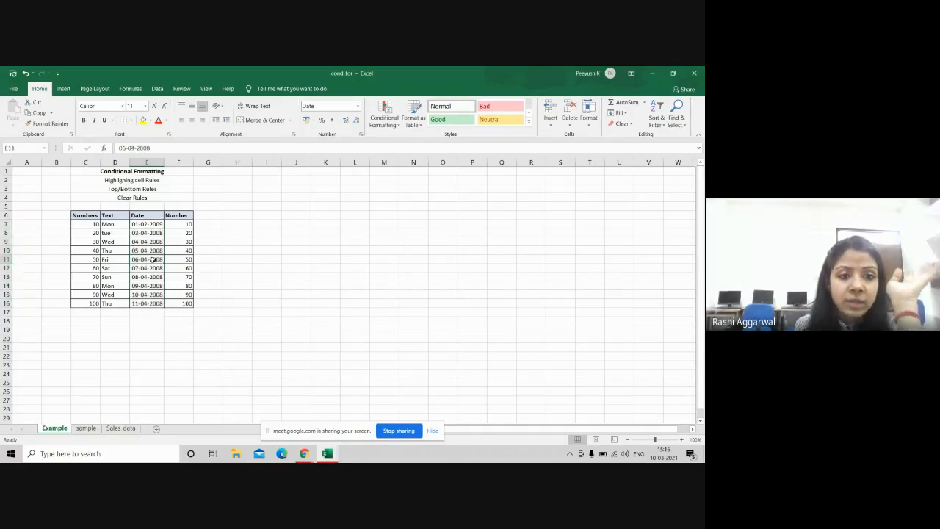
click(213, 147)
key(BackSpace)
key(BackSpace)
text(21)
key(Return)
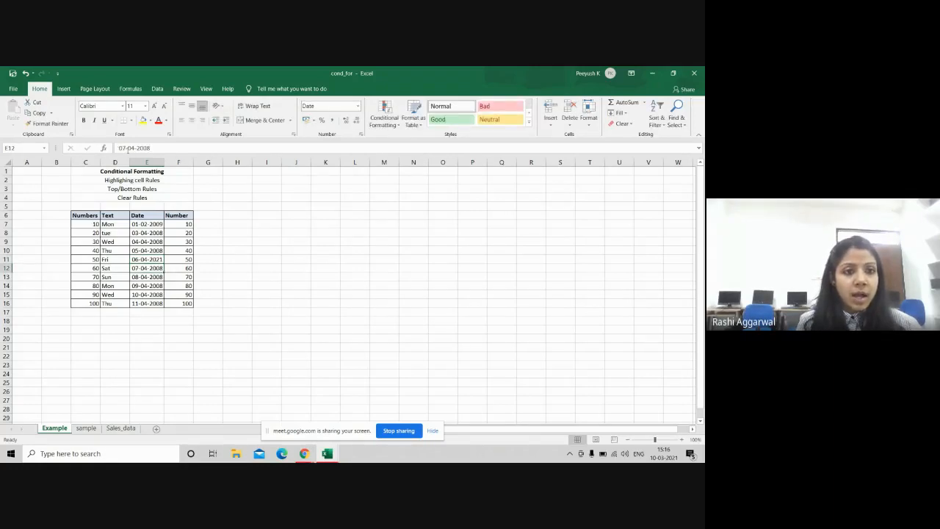
Step: Change the Saturday date in E12 to 15-03-2008
click(133, 148)
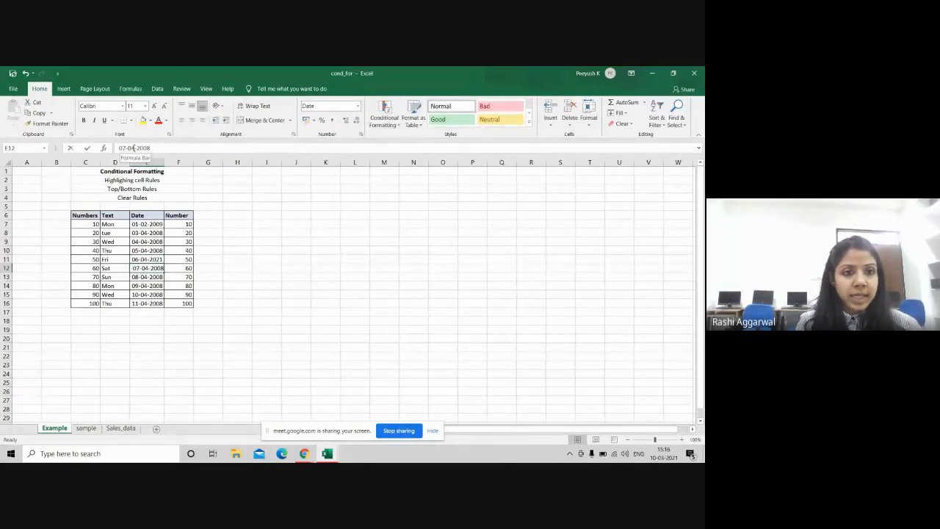
key(BackSpace)
text(3)
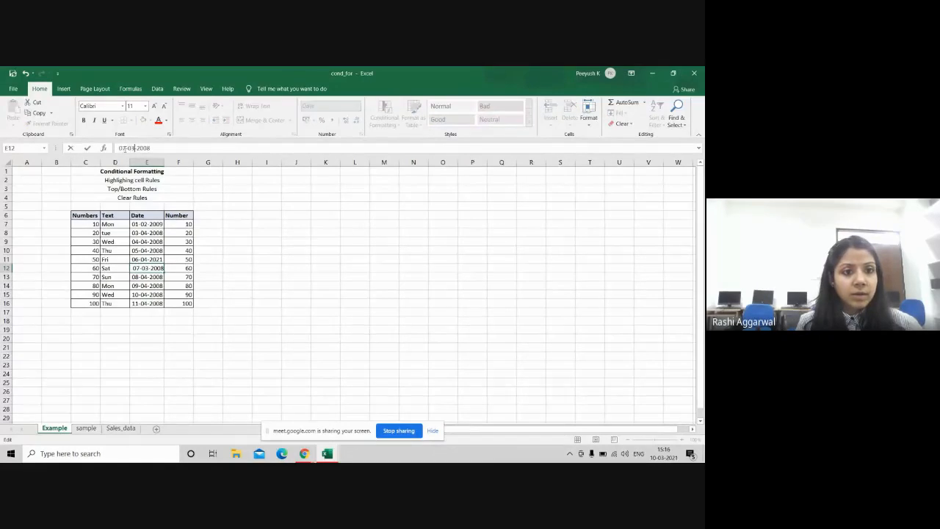
click(124, 149)
key(BackSpace)
key(BackSpace)
text(15)
key(Return)
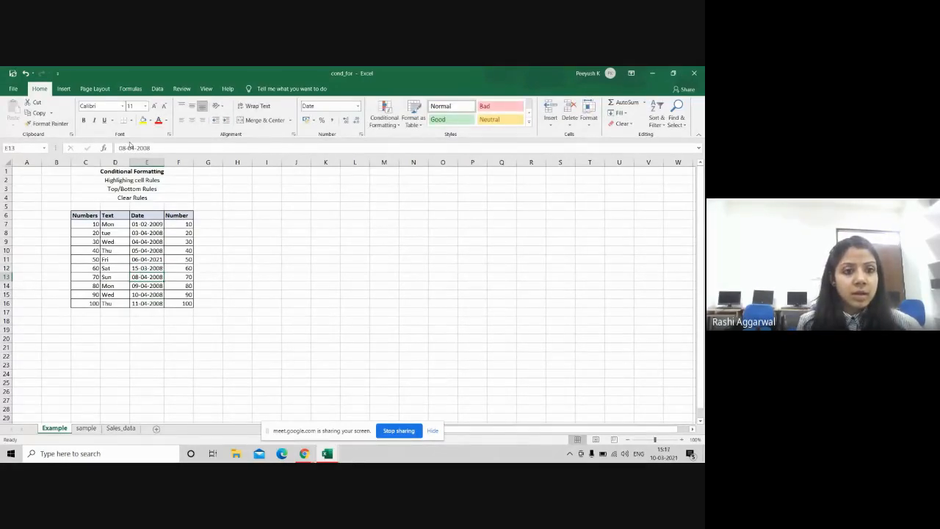
Step: Change the Sunday date in E13 to 17-03-2021
click(152, 147)
key(BackSpace)
key(BackSpace)
text(21)
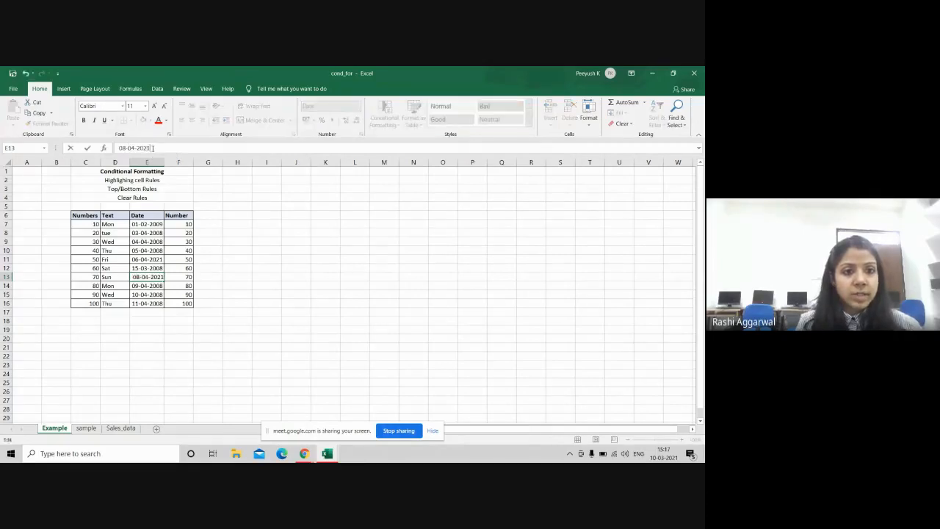
click(133, 147)
key(BackSpace)
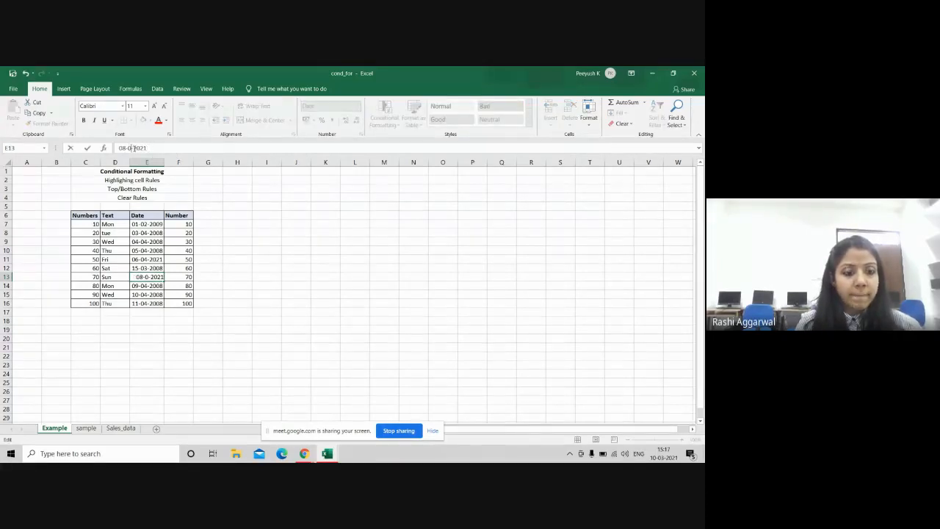
text(3)
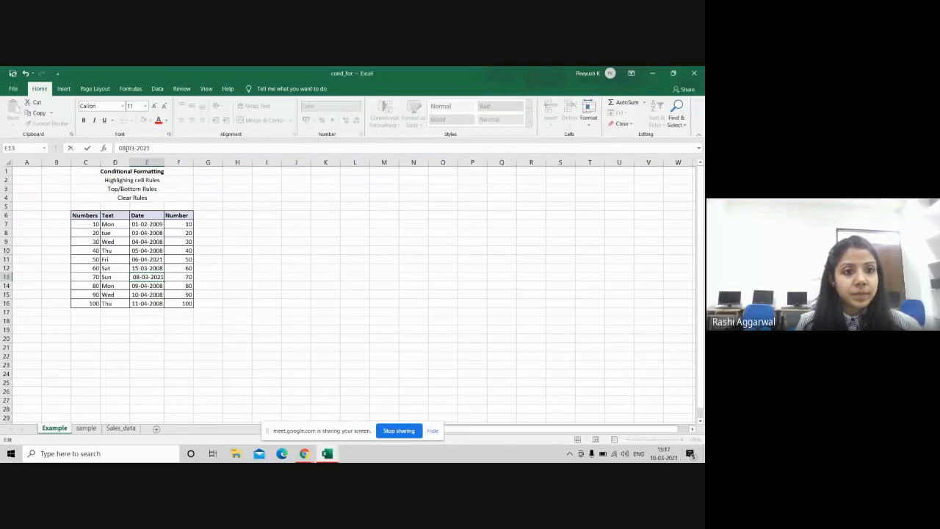
click(126, 148)
key(BackSpace)
key(BackSpace)
text(17)
key(Return)
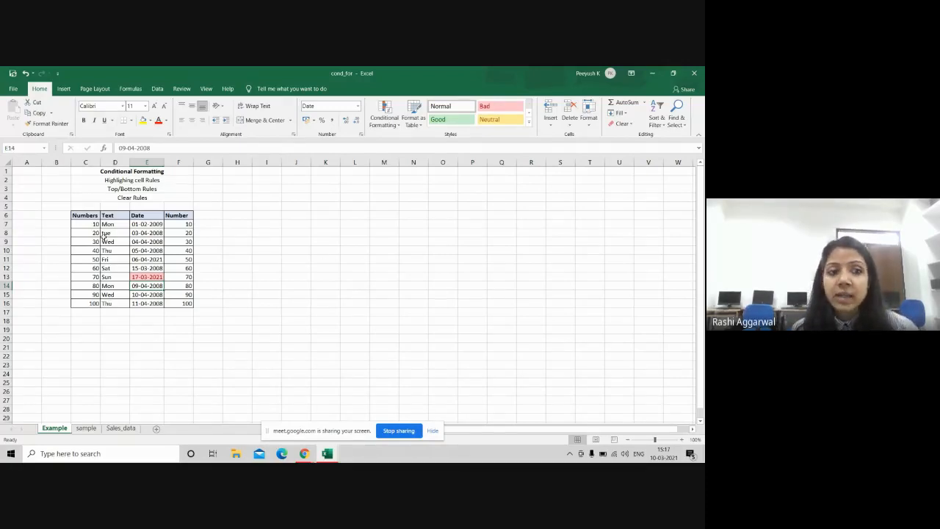
Step: Select Number values F7:F16 and add a Duplicate Values rule with light red fill
drag(137, 224, 144, 303)
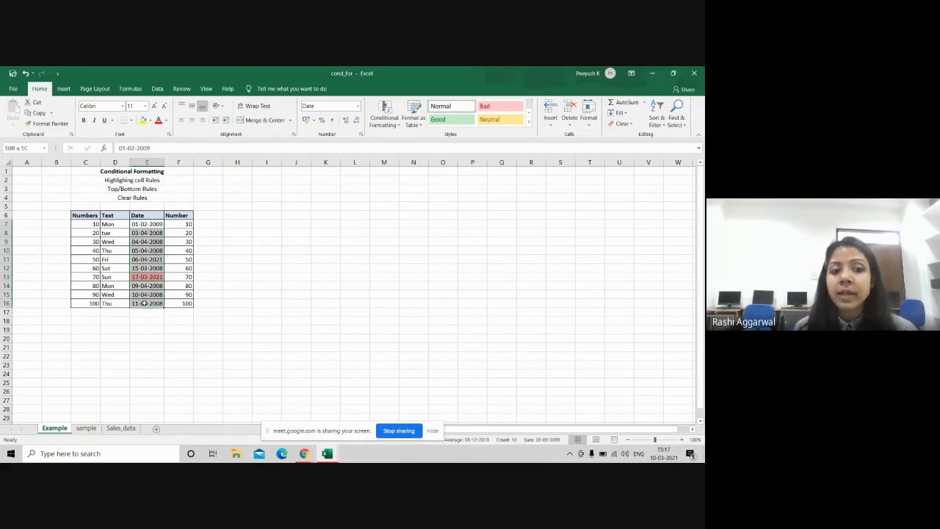
click(391, 125)
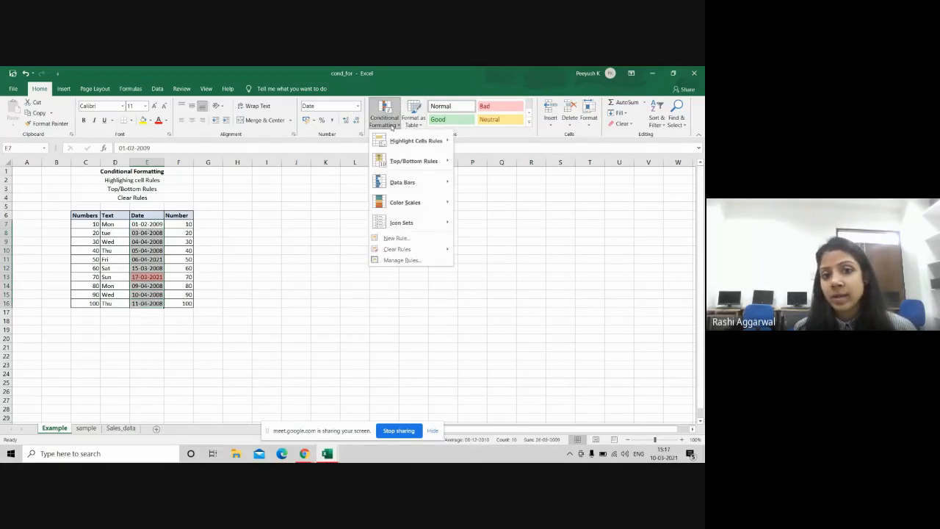
mouse_move(432, 142)
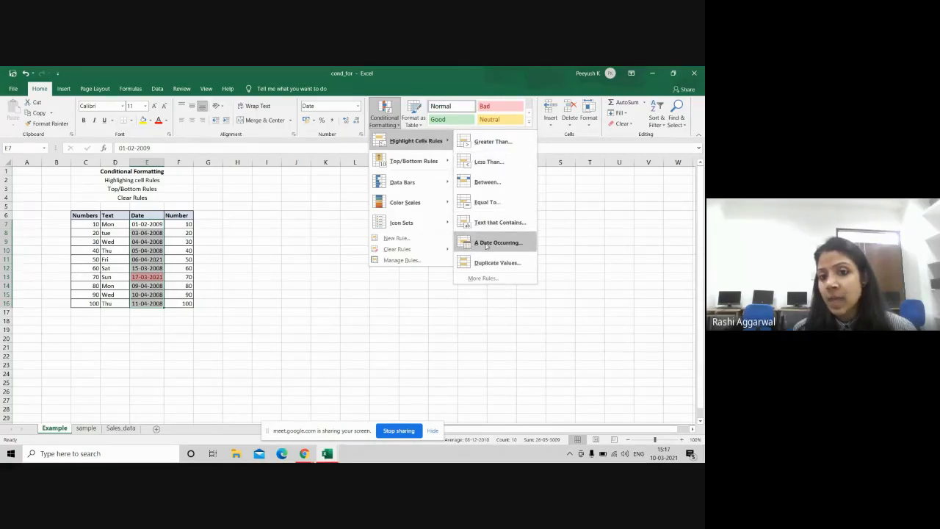
click(208, 228)
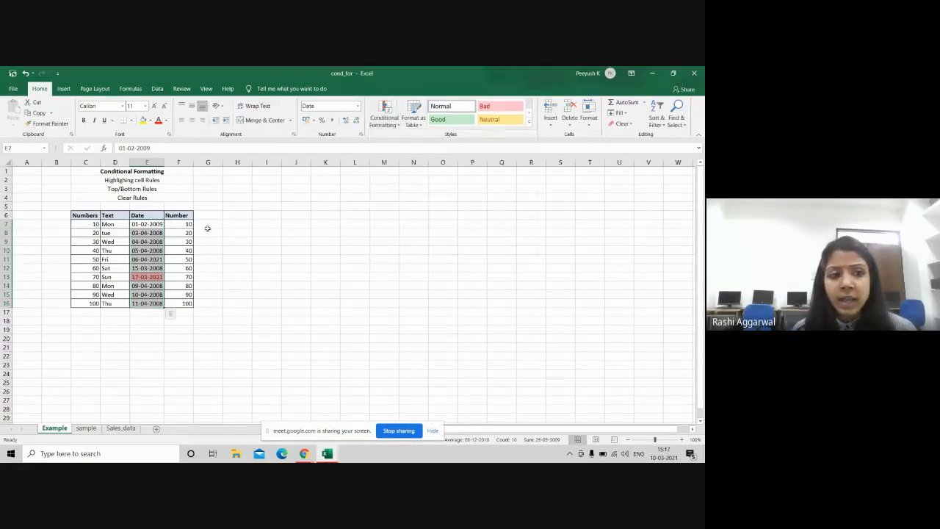
drag(182, 224, 180, 302)
click(386, 123)
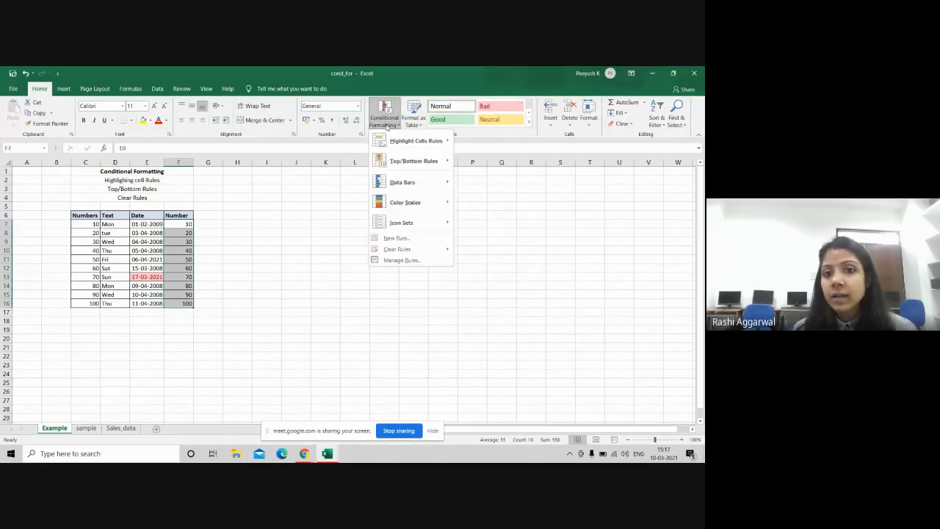
mouse_move(415, 140)
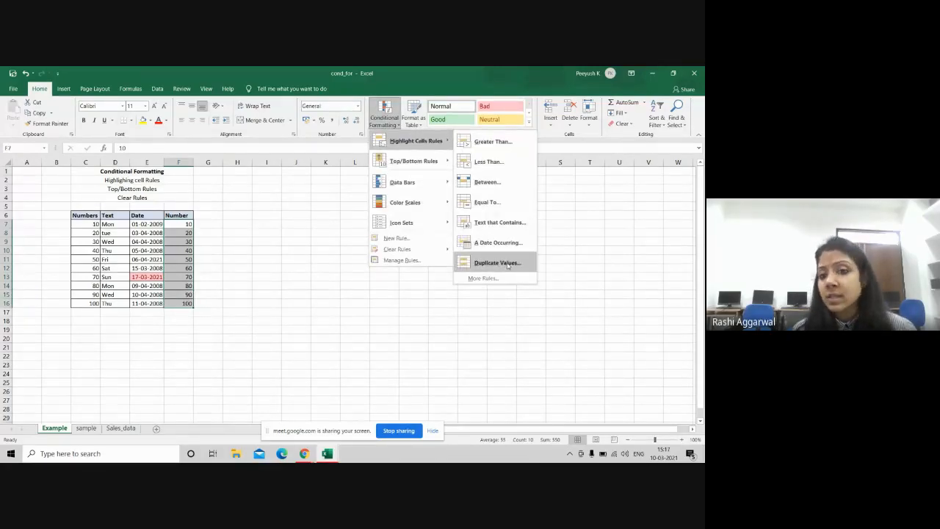
click(507, 263)
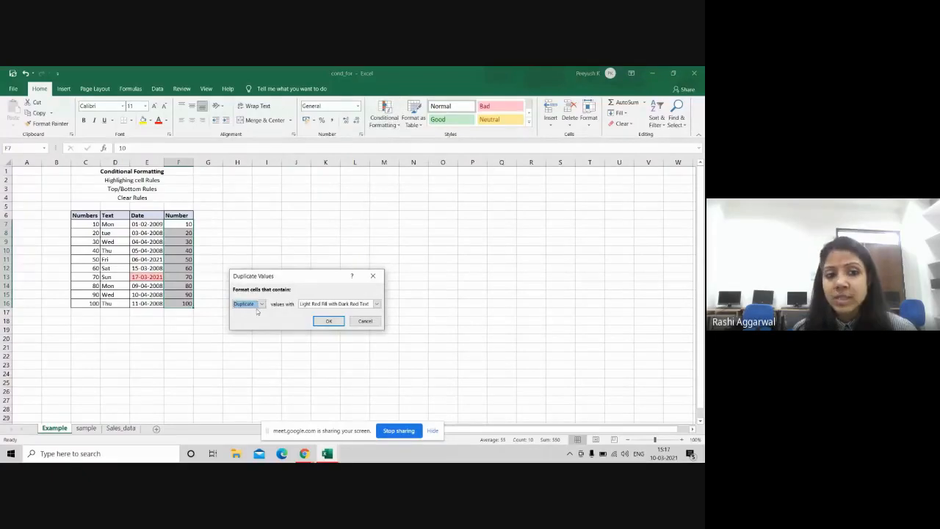
click(328, 321)
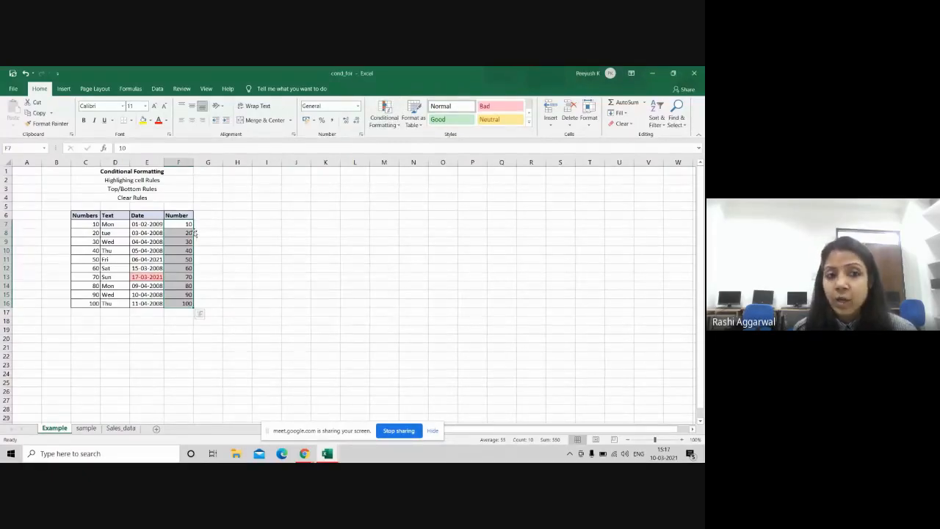
Step: Change F15 from 90 to 100, then switch to Google Meet and back to Excel
click(176, 294)
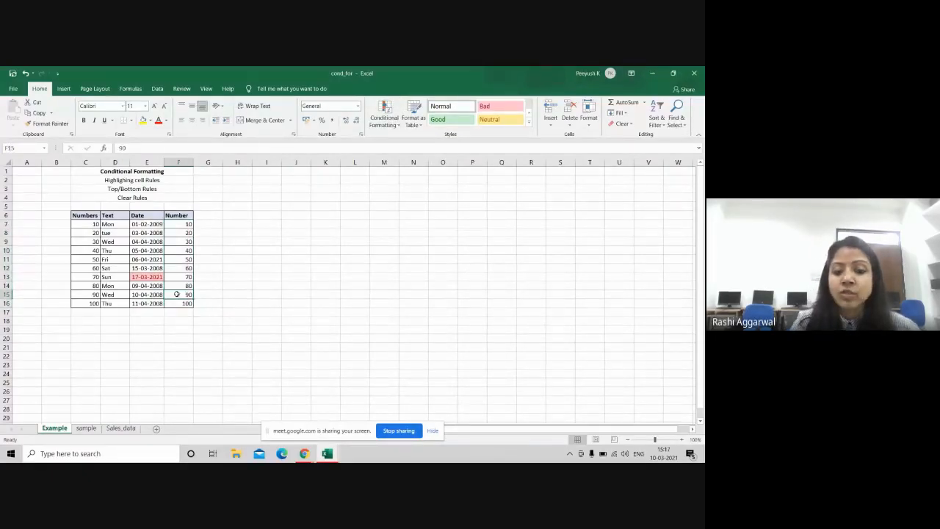
text(100)
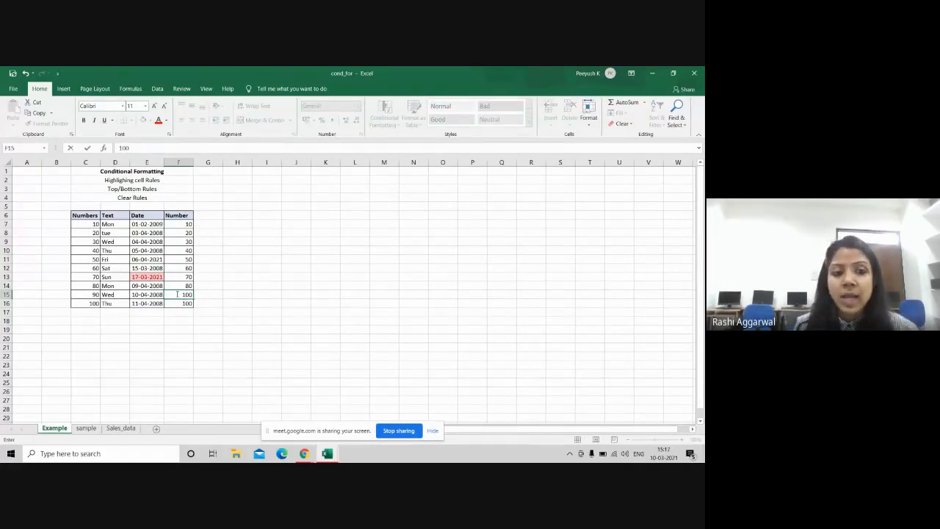
key(Return)
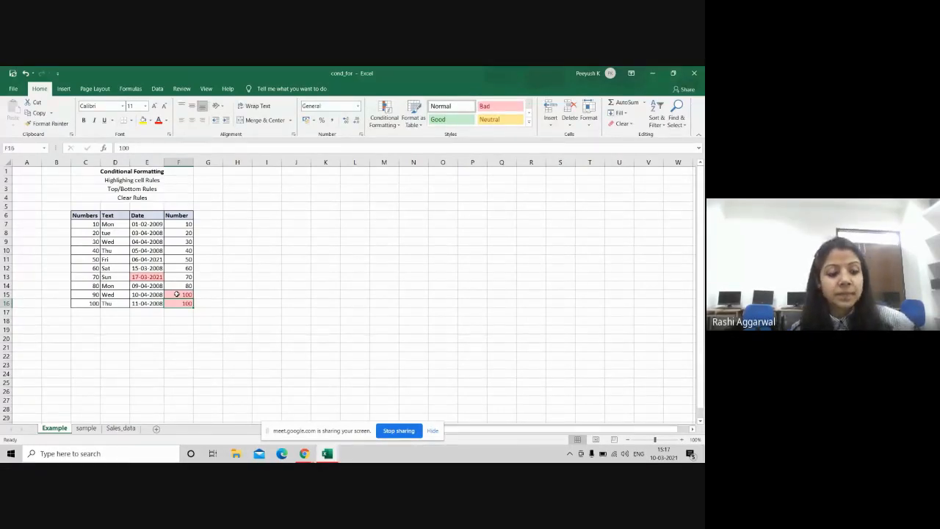
key(alt+Tab)
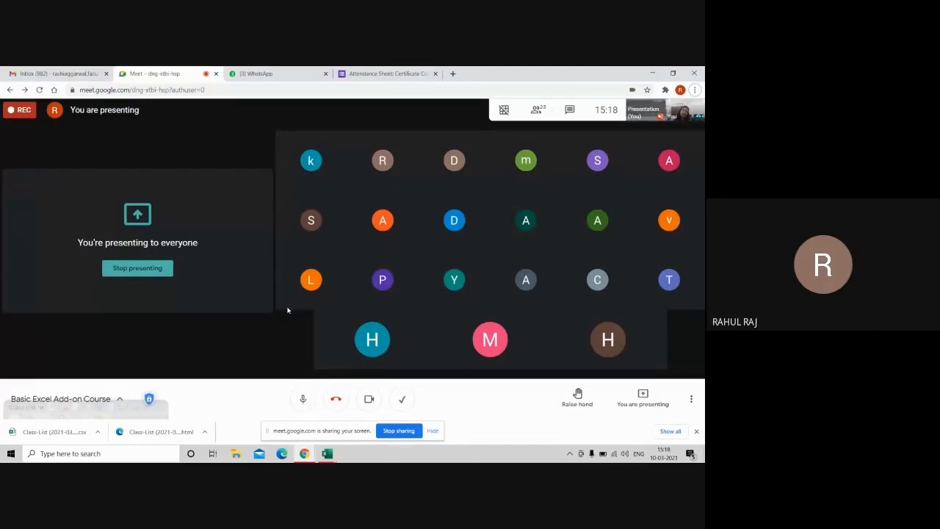
key(alt+Tab)
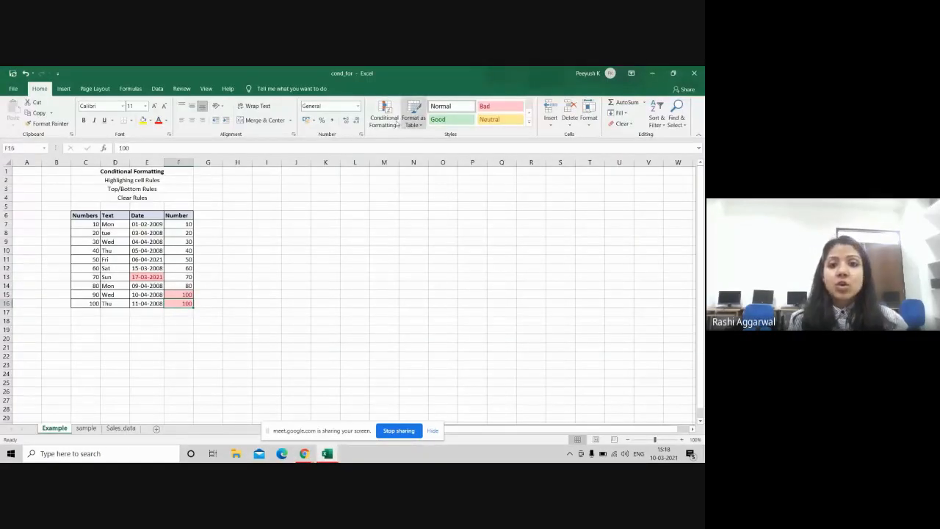
Step: Click empty cell J8, then use Clear Rules from Entire Sheet to remove all highlights
click(385, 126)
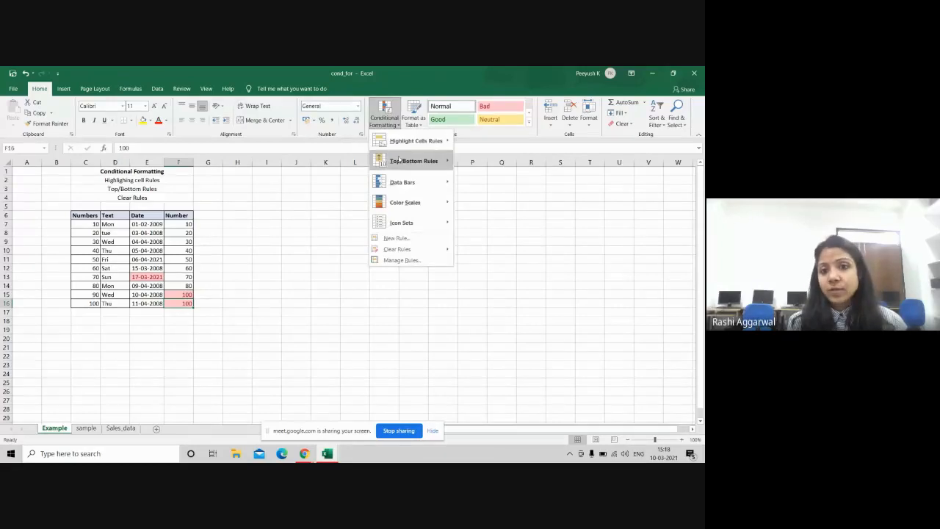
mouse_move(399, 163)
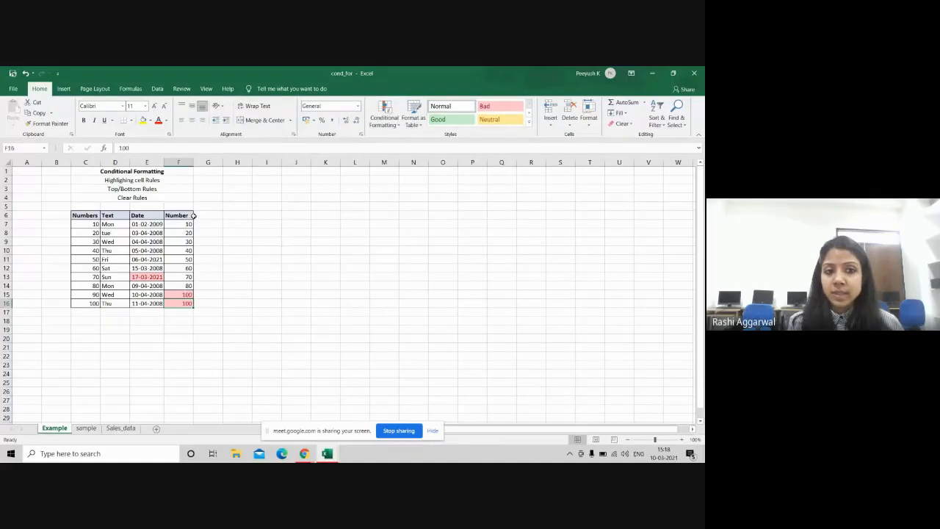
drag(180, 224, 179, 296)
click(285, 232)
click(384, 114)
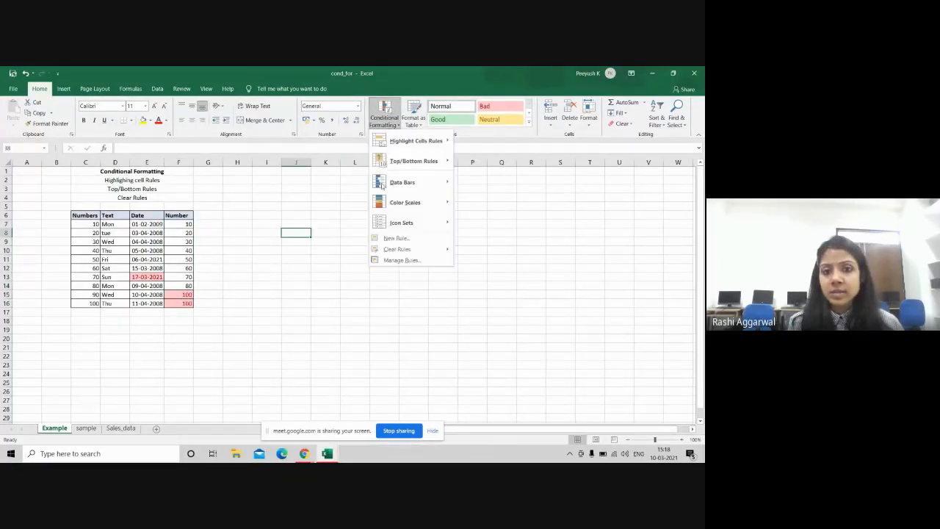
mouse_move(422, 250)
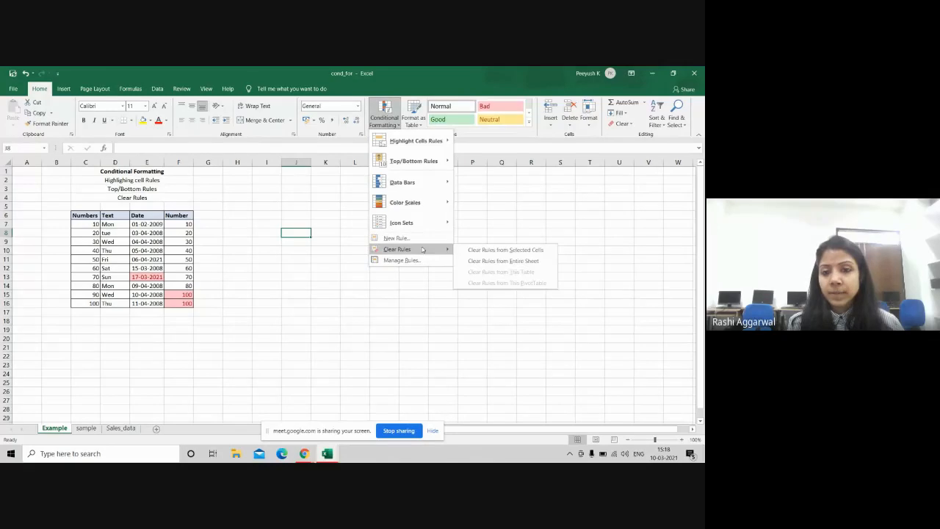
click(486, 263)
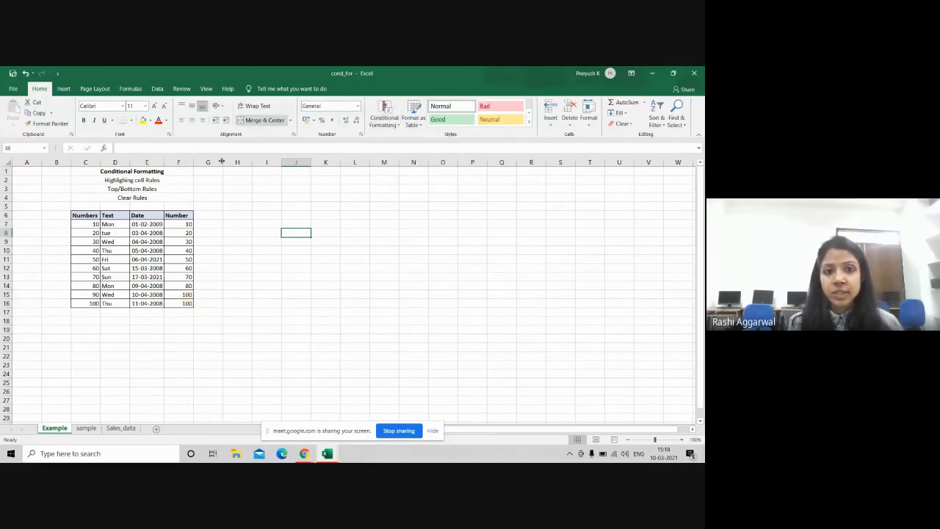
Step: Select the Number values F7:F16, then briefly switch to Google Meet and back to Excel
drag(179, 224, 188, 304)
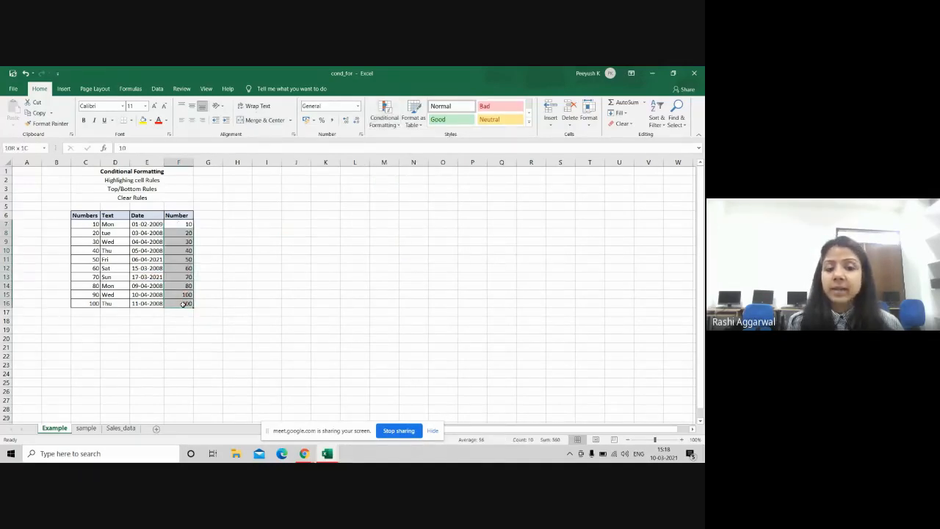
click(397, 121)
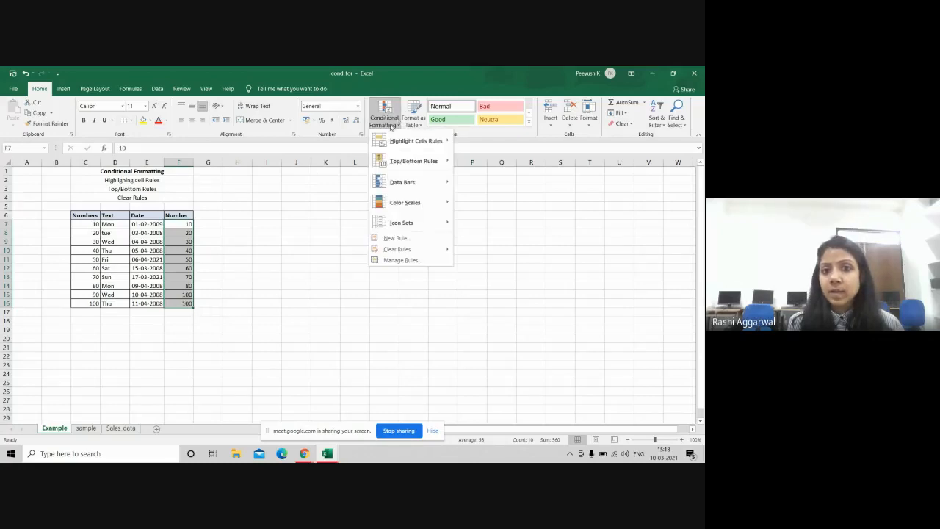
mouse_move(409, 163)
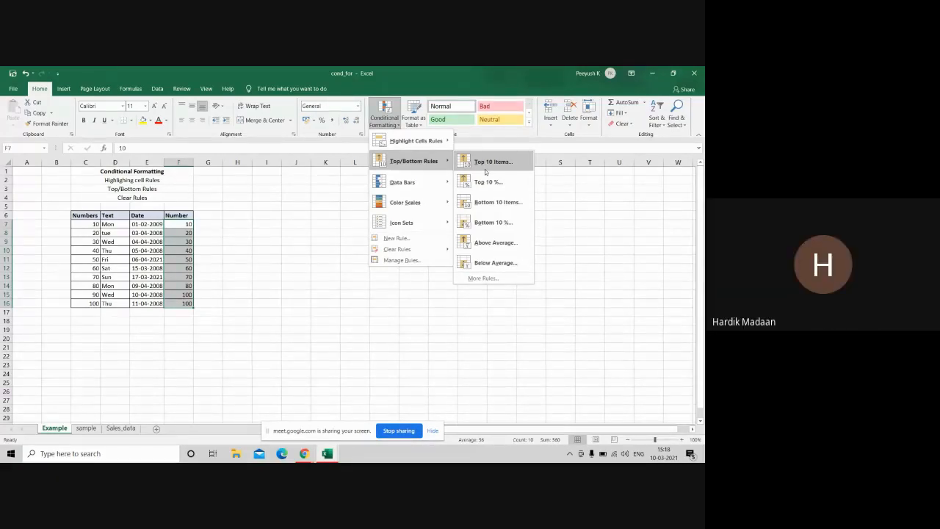
key(alt+Tab)
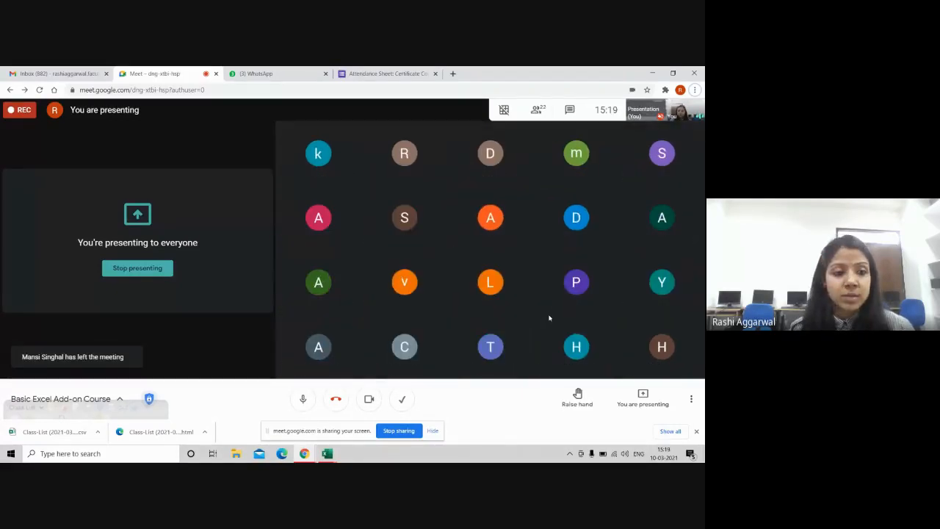
key(alt+Tab)
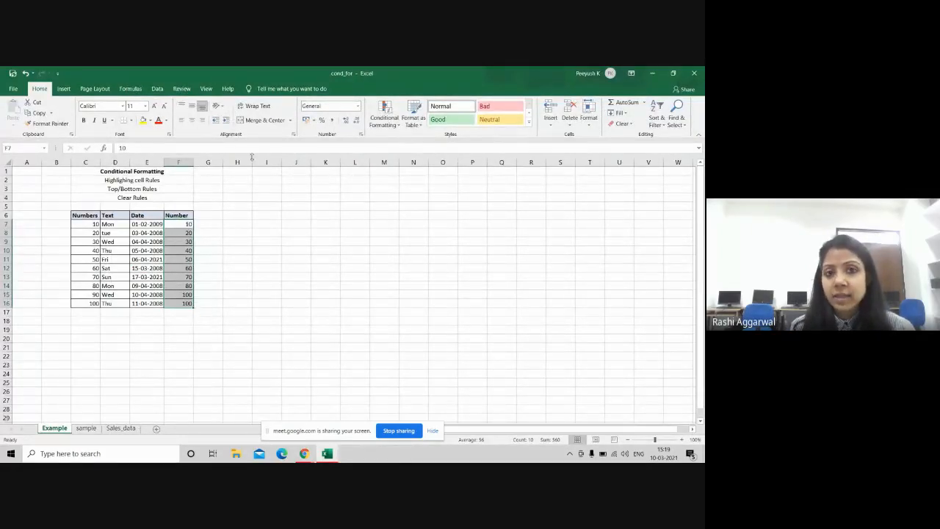
Step: Apply a Top 3 Items rule so 80, 100 and 100 get light red fill with dark red text
click(393, 126)
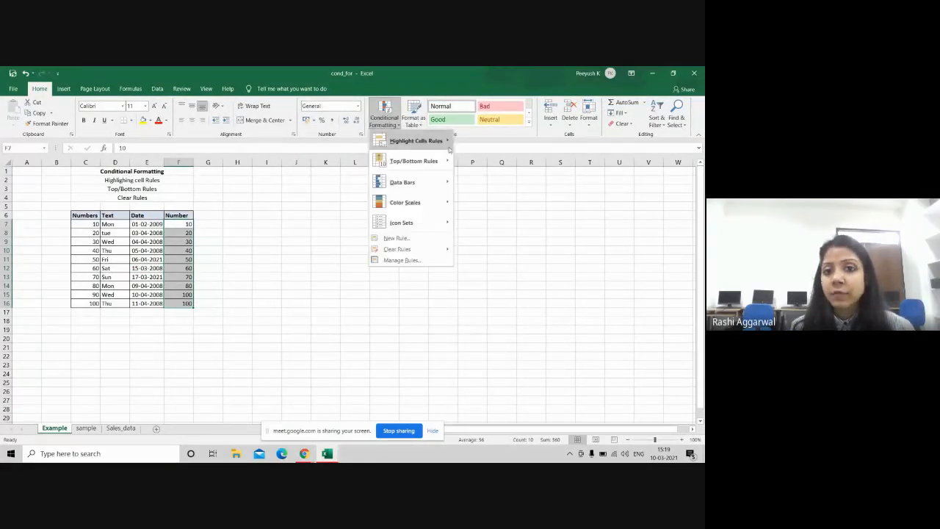
mouse_move(431, 150)
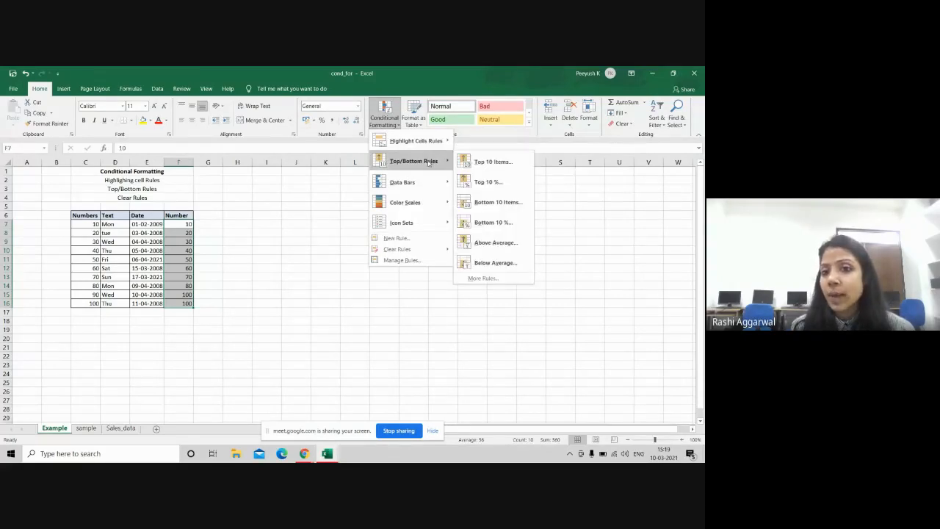
click(493, 161)
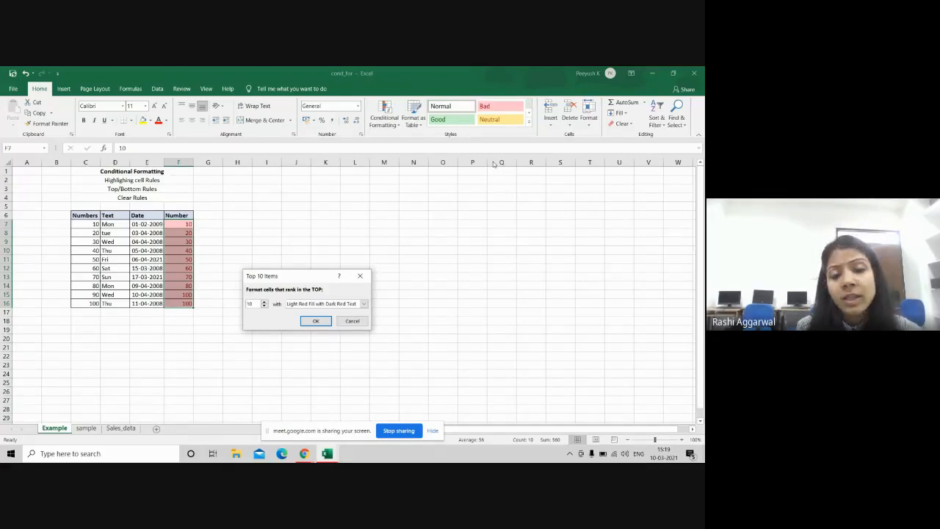
click(263, 306)
click(263, 305)
click(264, 306)
click(264, 306)
click(264, 305)
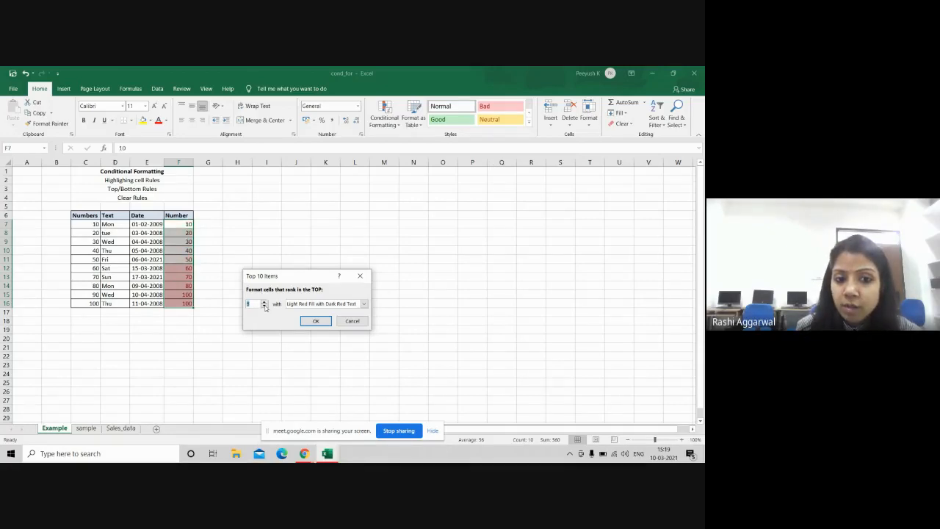
click(263, 306)
click(263, 305)
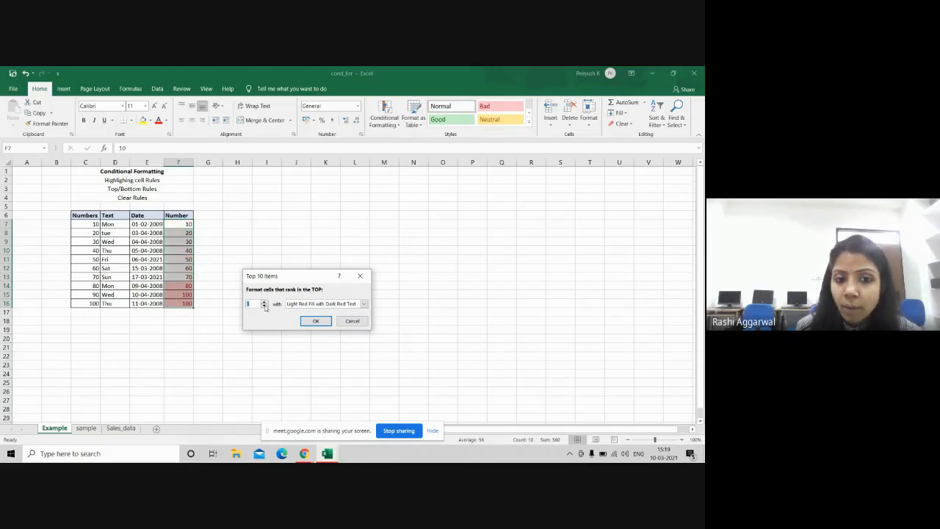
click(314, 321)
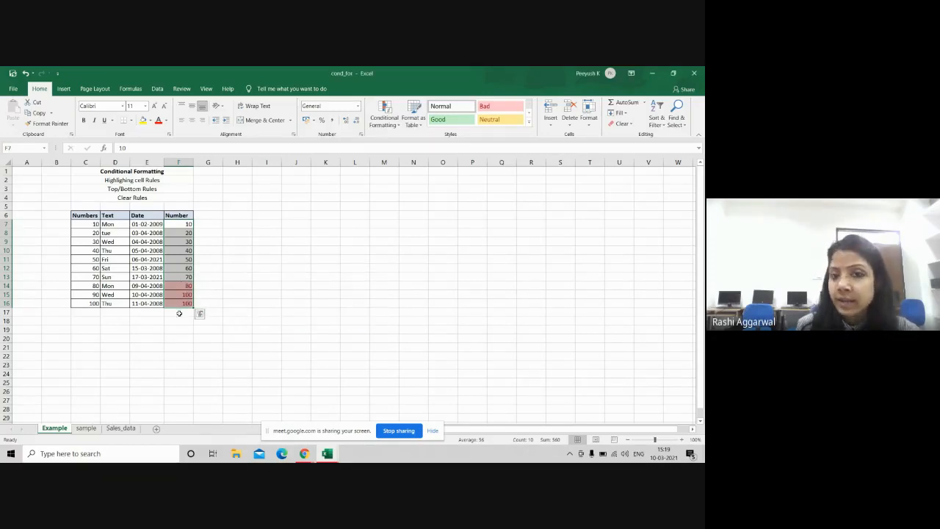
click(394, 126)
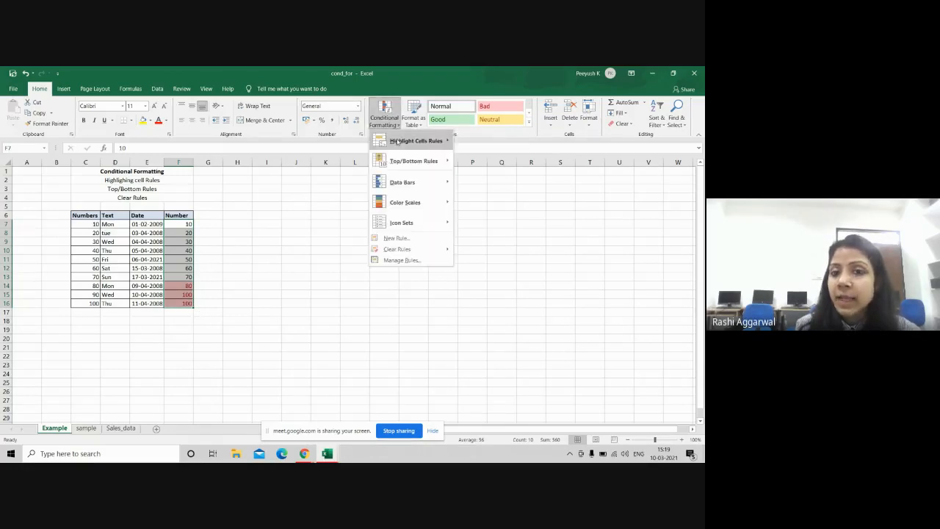
Step: Add a Top 50% rule so 60, 70, 80 and both 100s turn light red
mouse_move(416, 140)
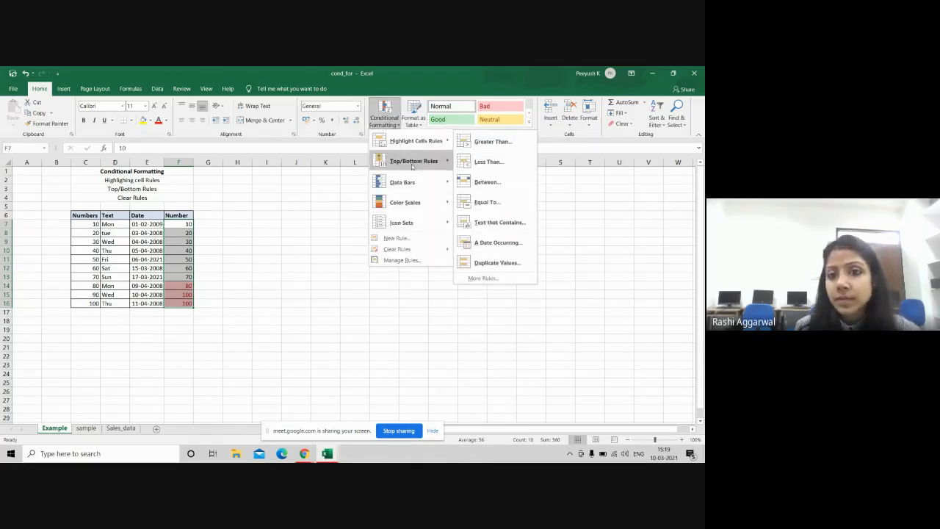
mouse_move(413, 161)
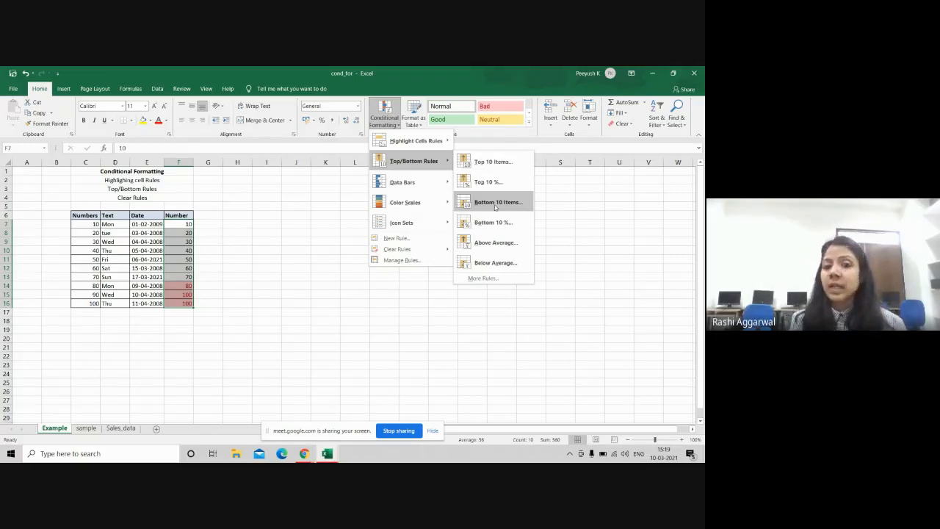
click(486, 182)
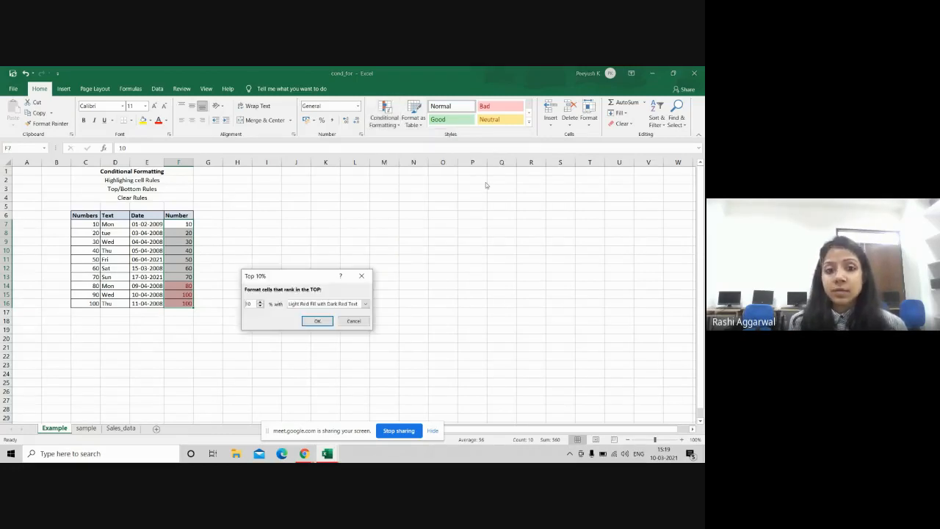
click(260, 303)
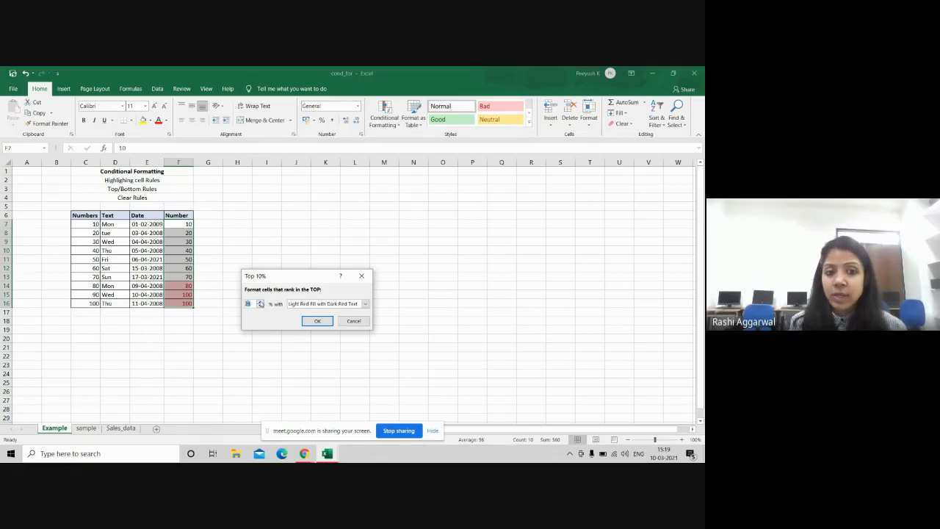
text(50)
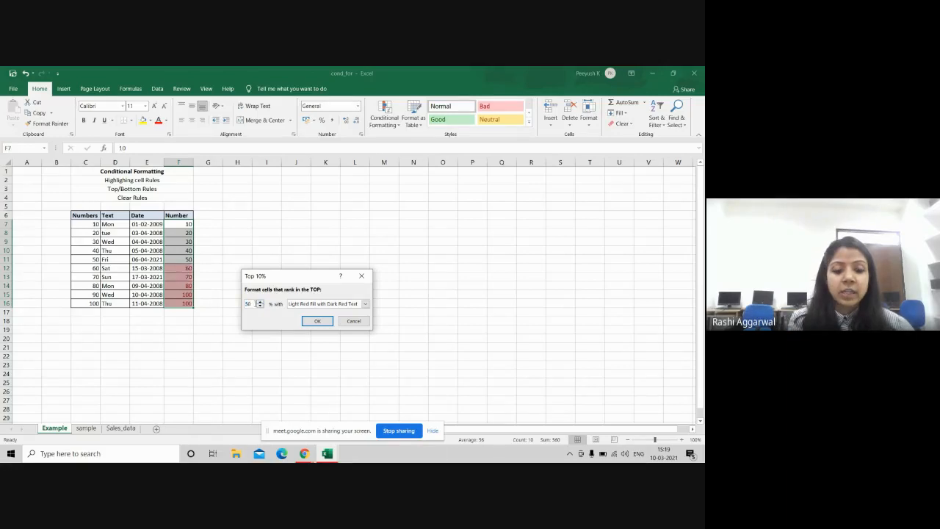
click(317, 321)
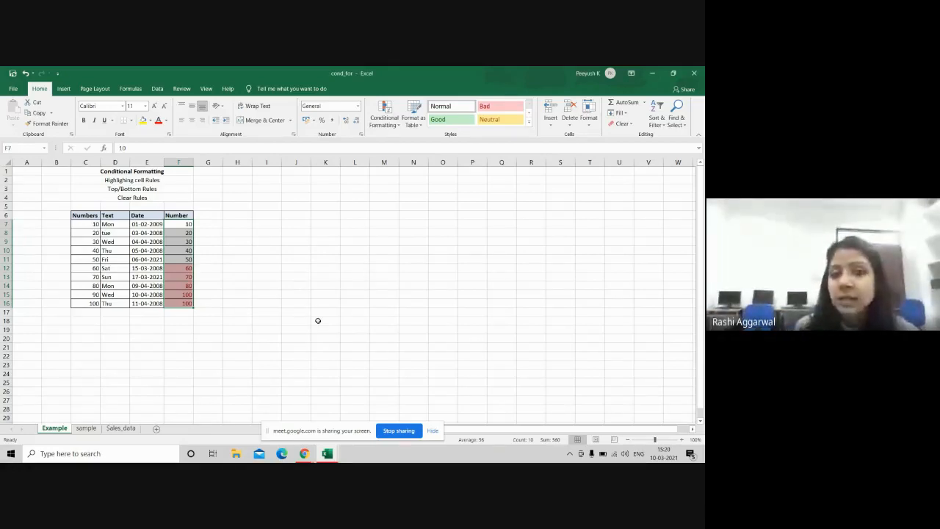
click(398, 124)
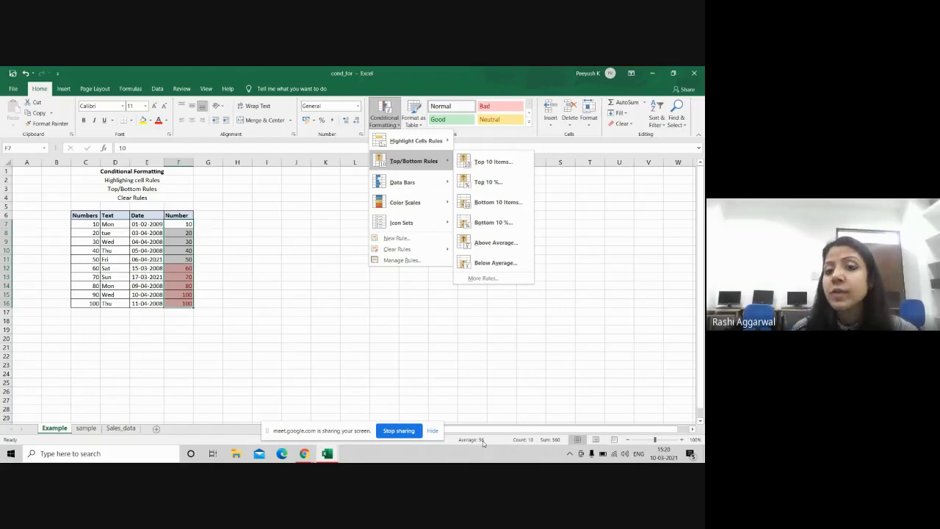
Step: Add an Above Average rule with Green Fill with Dark Green Text, then switch to Google Meet
click(499, 243)
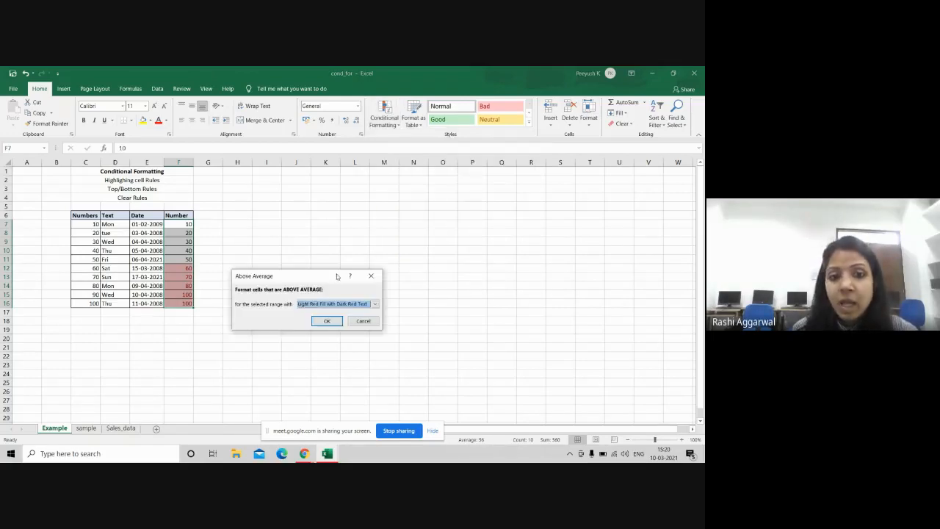
click(374, 304)
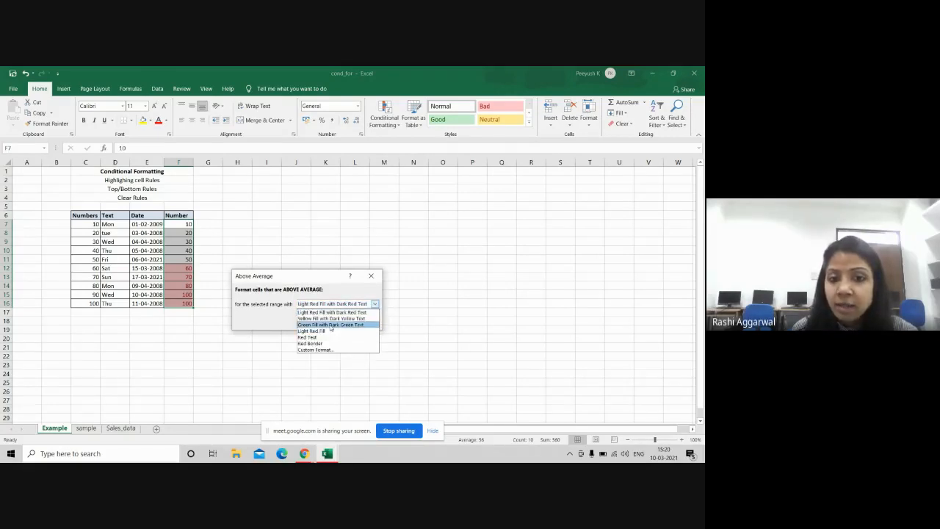
click(329, 325)
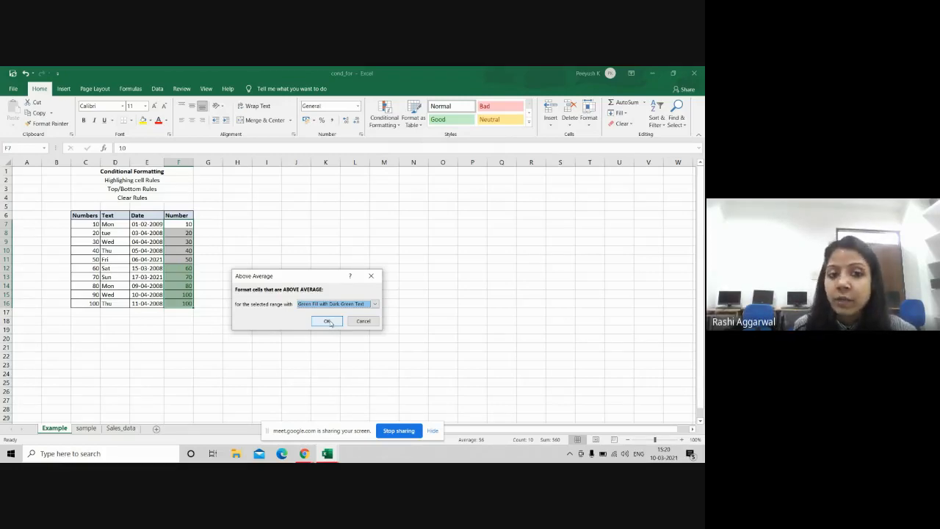
click(327, 322)
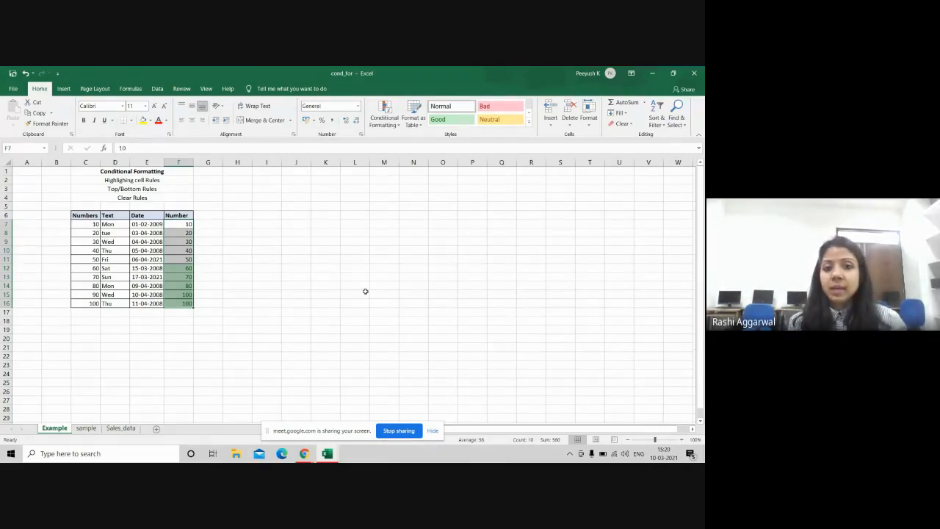
key(alt+Tab)
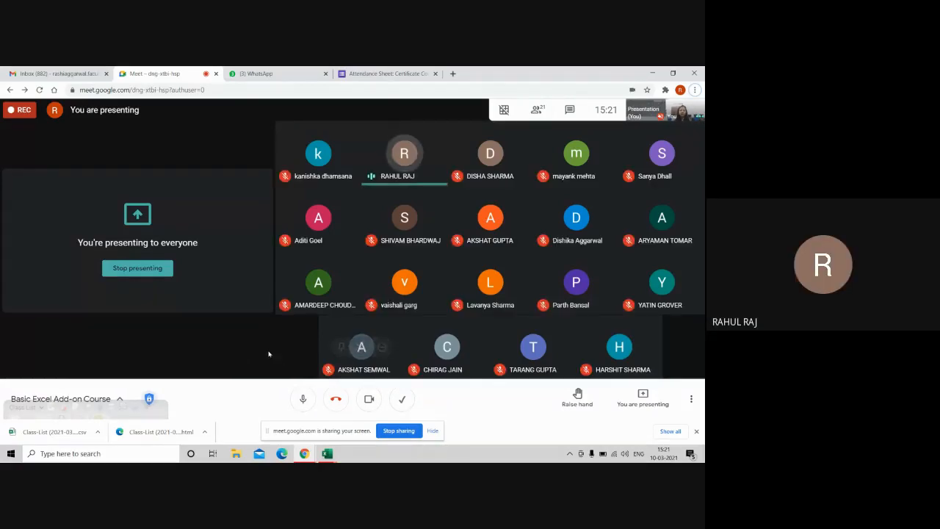
key(alt+Tab)
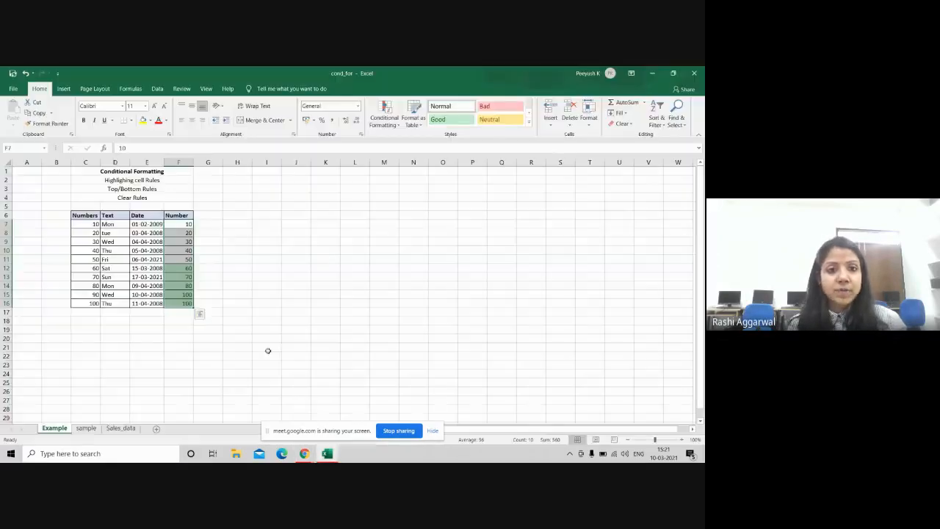
Step: Clear all conditional formatting rules from the entire sheet and deselect the table
click(394, 122)
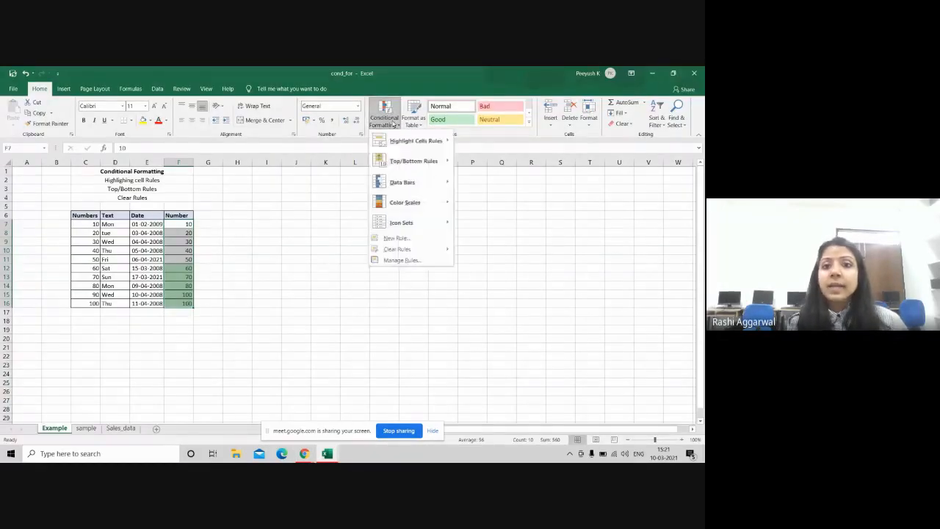
mouse_move(411, 163)
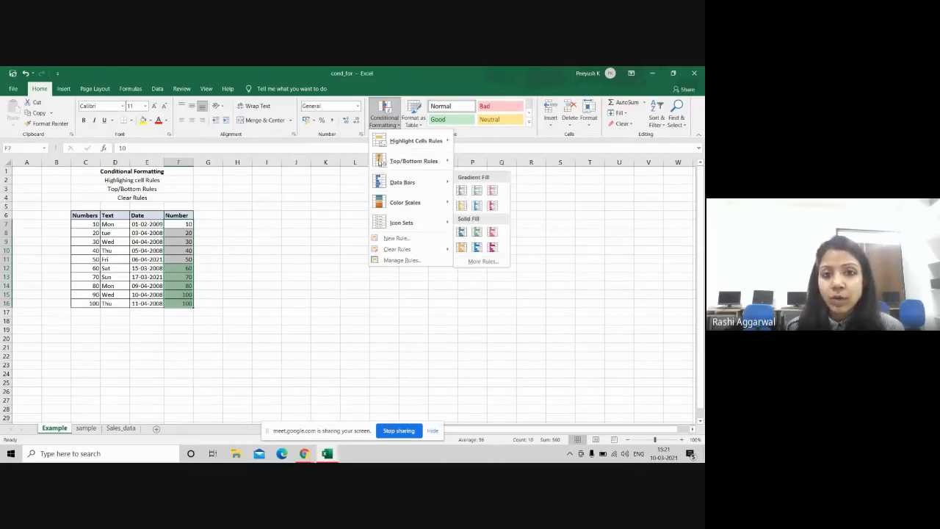
mouse_move(408, 250)
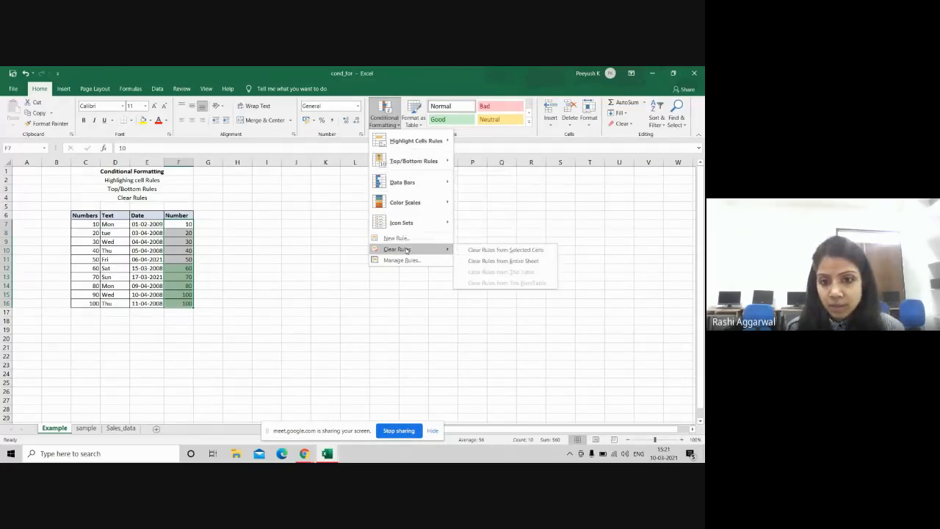
click(482, 262)
click(303, 213)
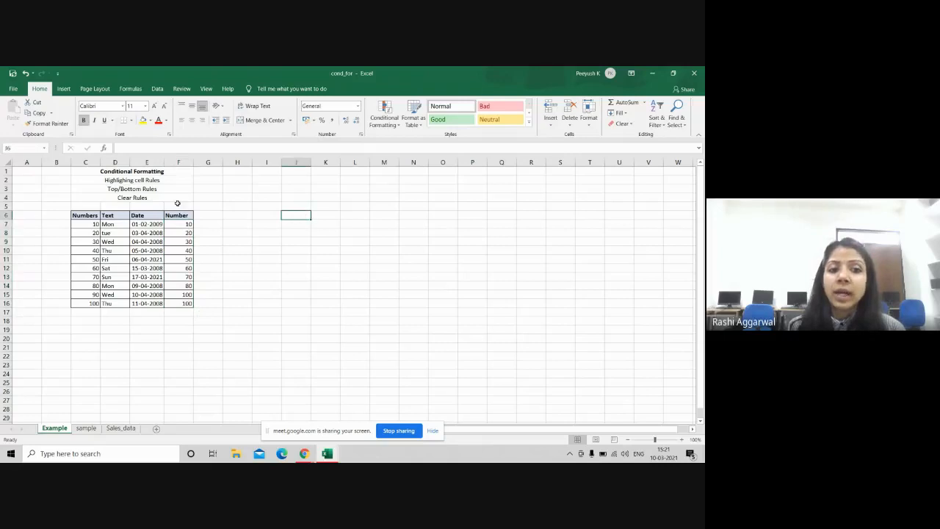
Step: Reselect F7:F16 and apply Orange Data Bar gradient fill data bars to the Number values
drag(179, 224, 180, 303)
click(384, 117)
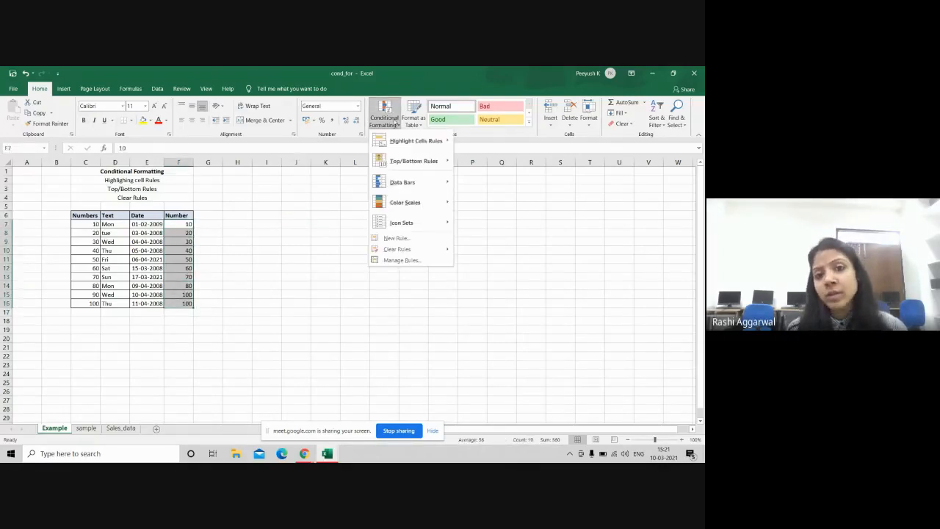
mouse_move(408, 182)
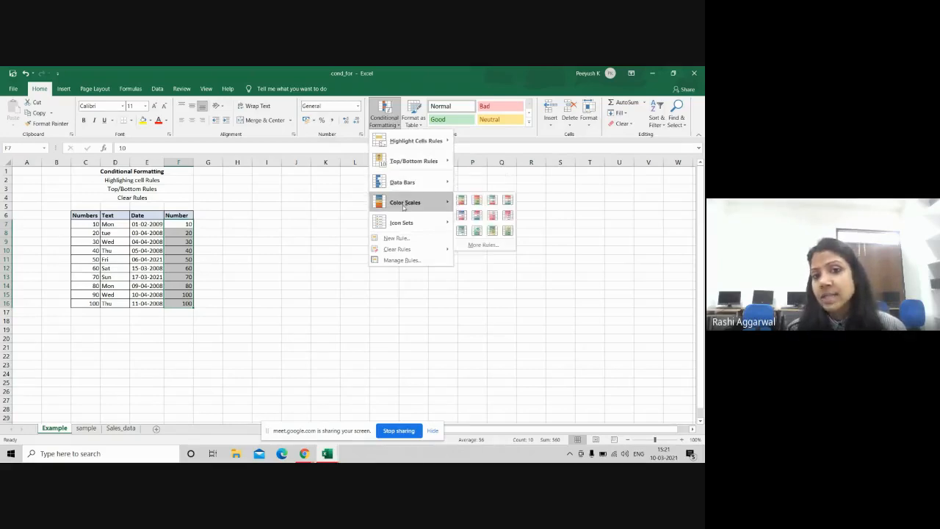
mouse_move(402, 224)
mouse_move(425, 188)
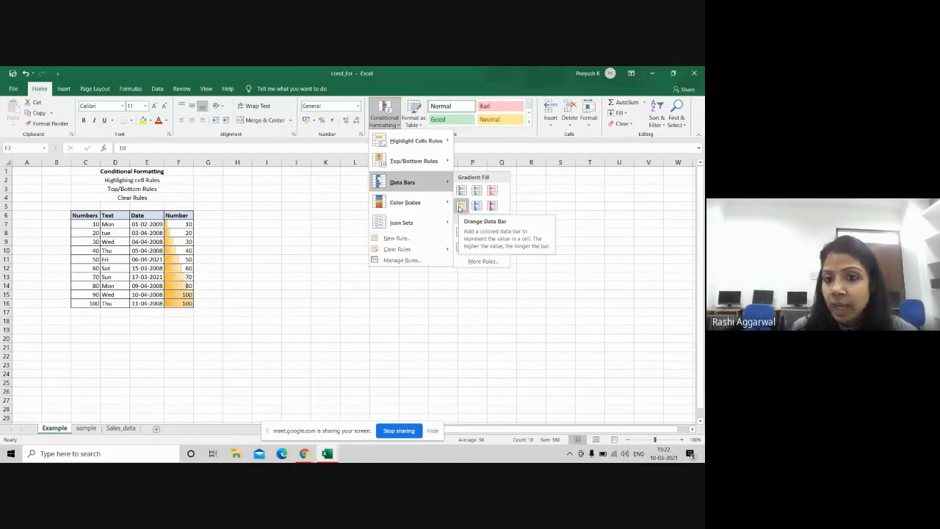
click(459, 207)
click(173, 303)
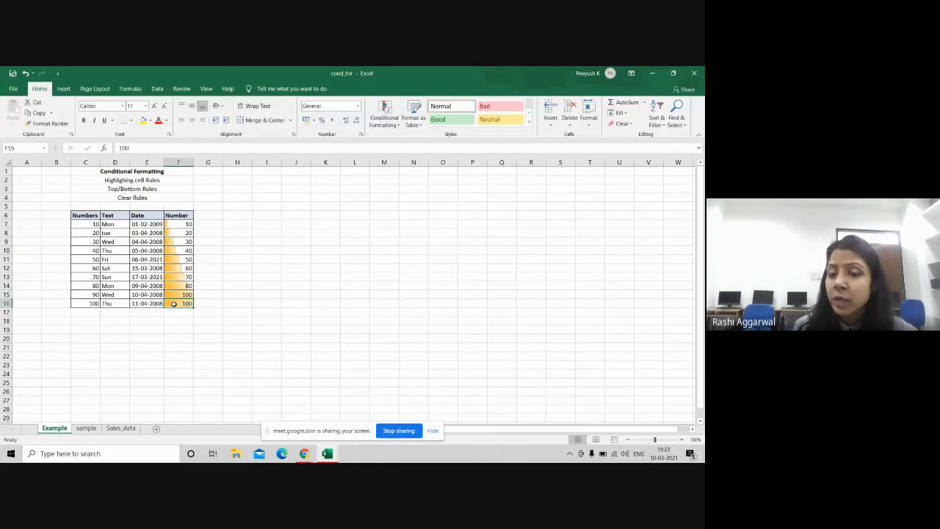
Step: Use Clear Rules from Entire Sheet to remove the orange data bars from the Number column
click(176, 224)
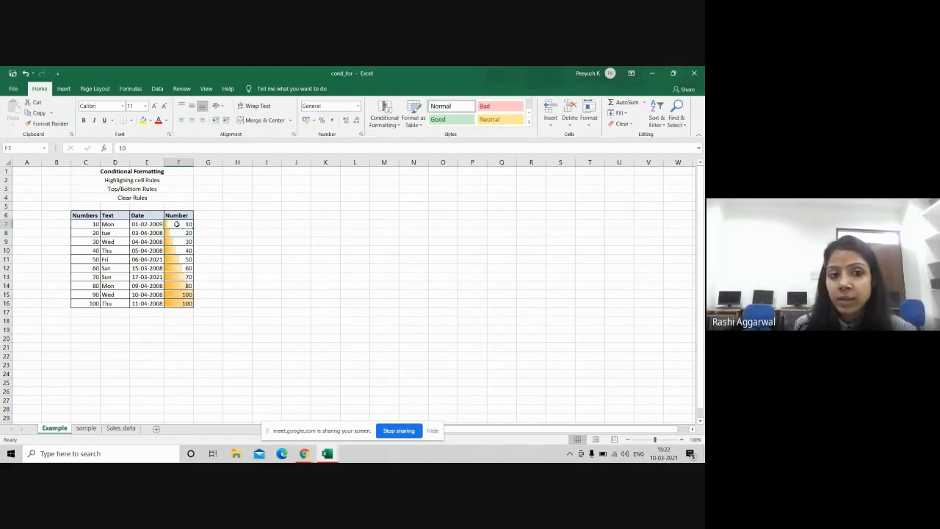
click(387, 119)
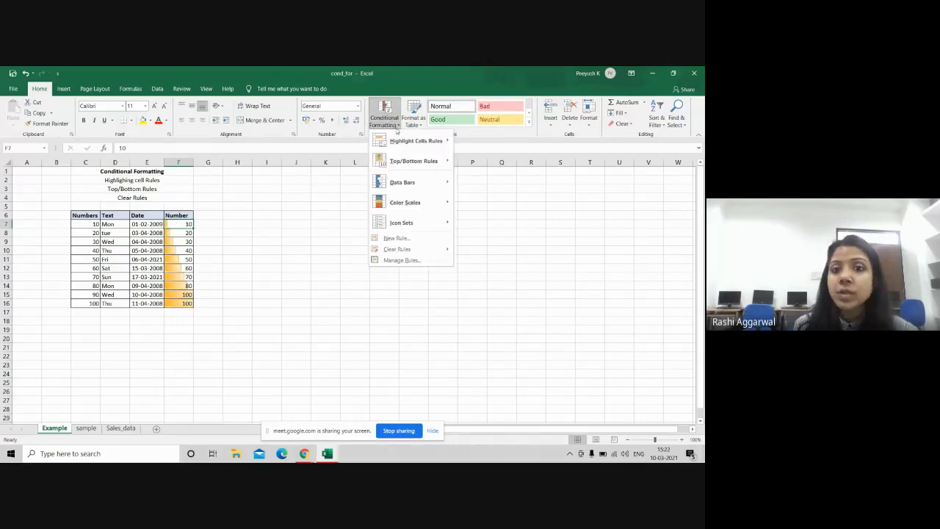
mouse_move(420, 250)
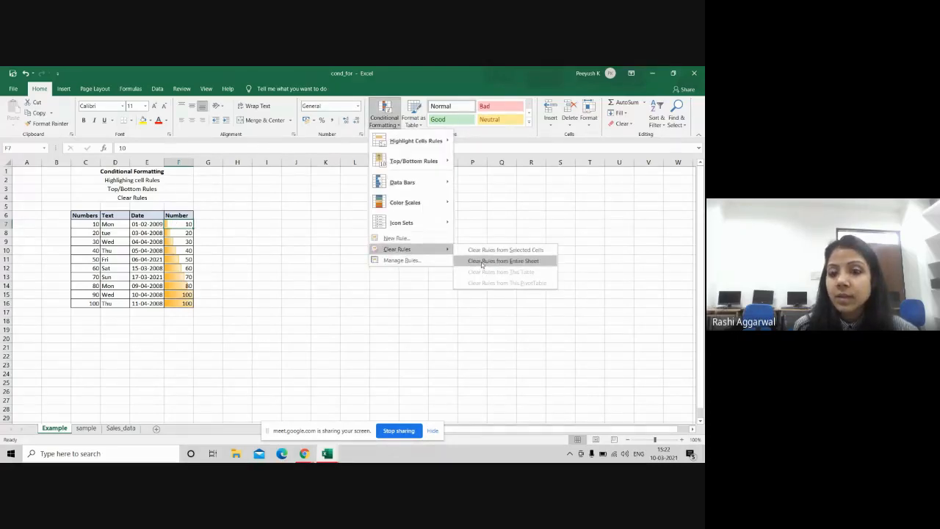
click(483, 261)
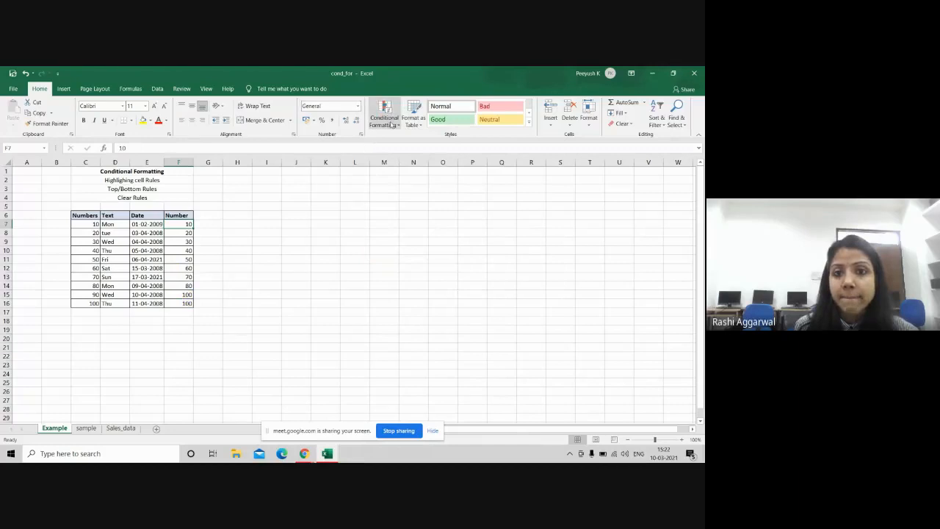
click(384, 118)
Step: Dismiss the colour scale choices unapplied, reselect F7:F16, and bring up Conditional Formatting again
mouse_move(409, 201)
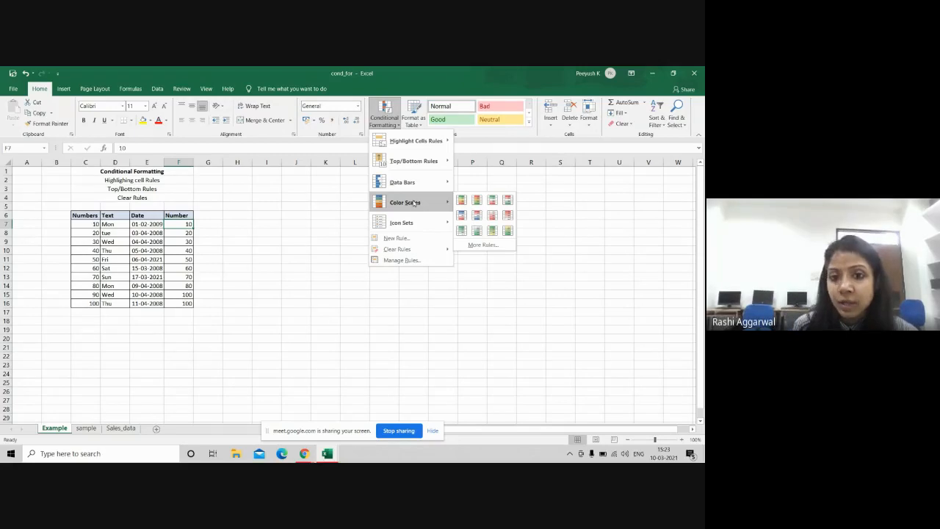
click(213, 223)
drag(179, 222, 179, 313)
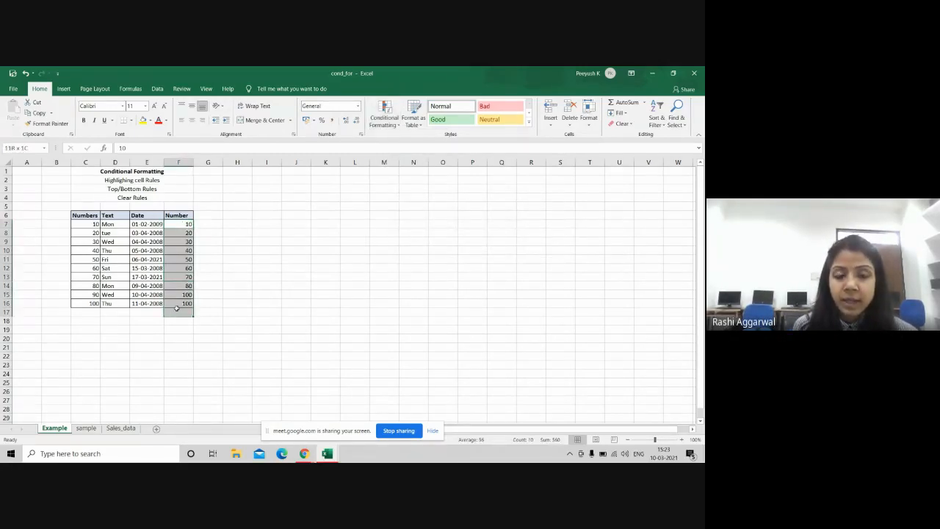
click(270, 260)
drag(179, 224, 179, 304)
click(378, 125)
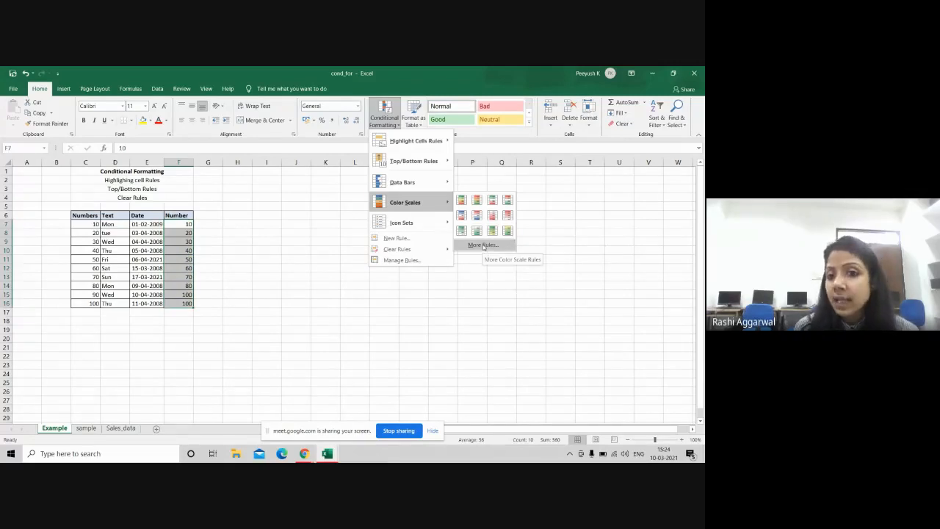
click(482, 245)
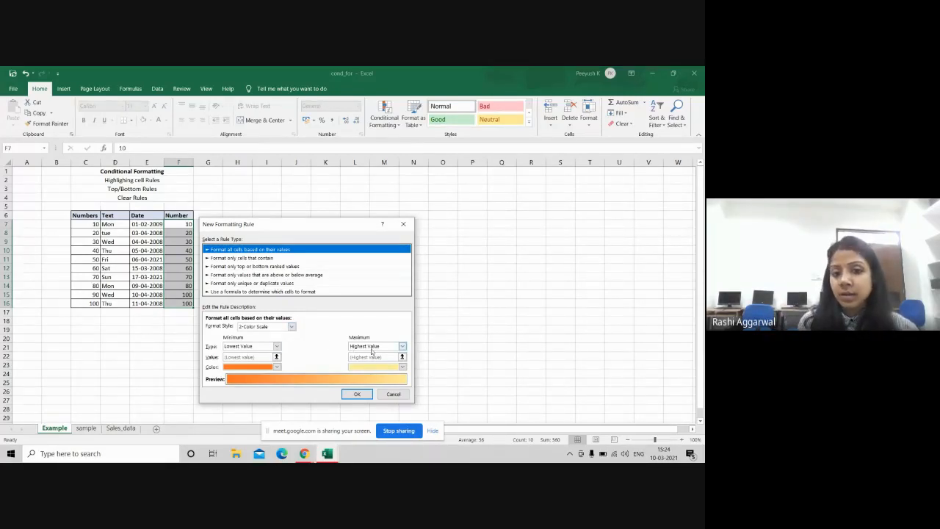
click(365, 396)
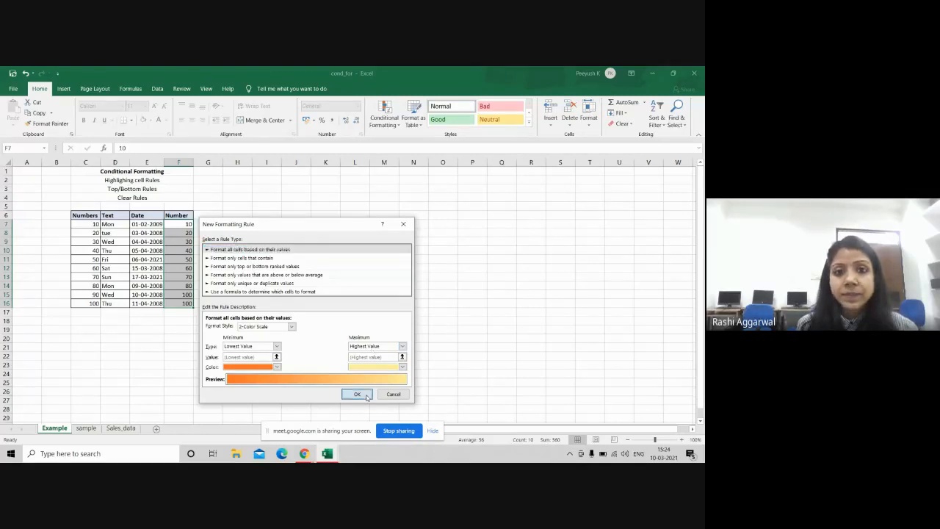
click(386, 121)
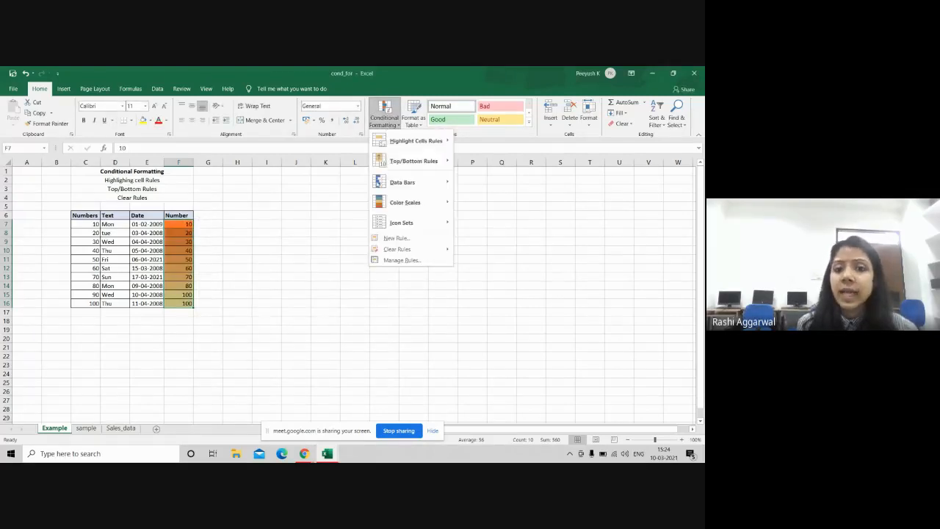
mouse_move(408, 250)
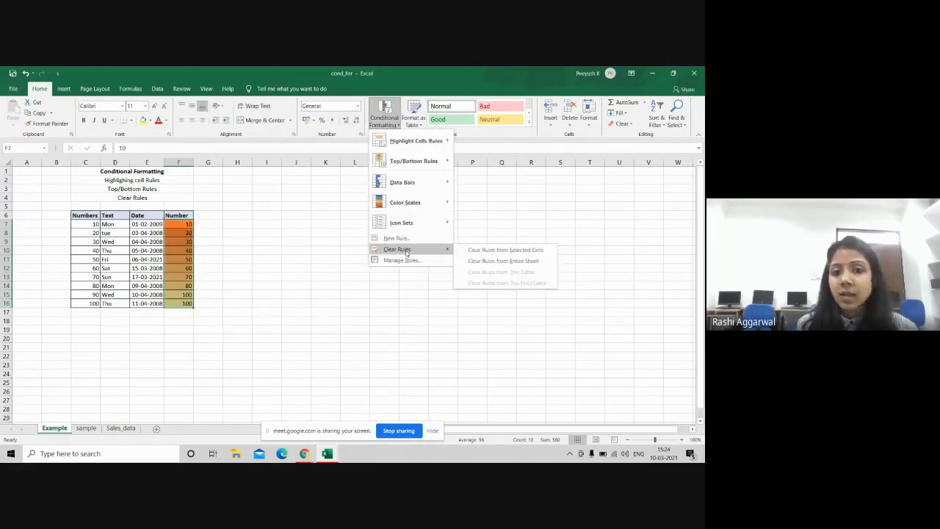
click(494, 253)
click(383, 118)
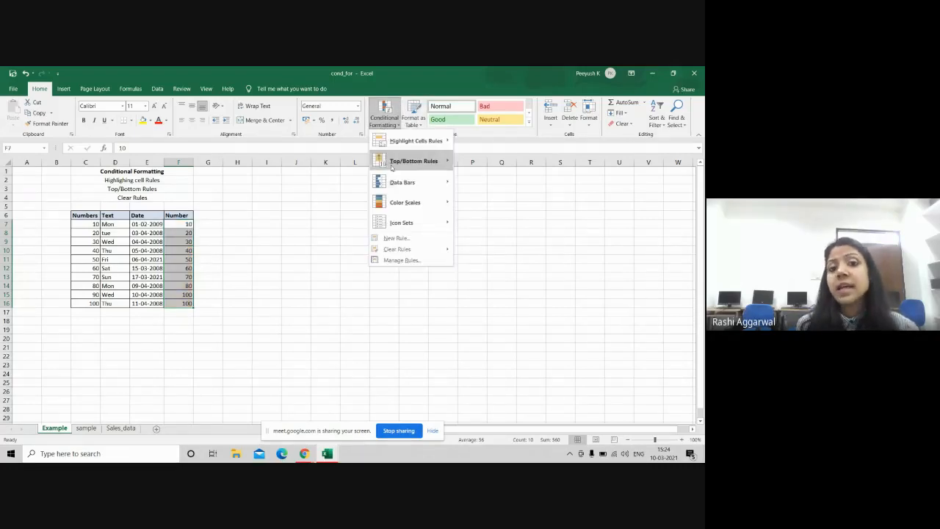
Step: Preview the 3 Stars icon set on the Number values, then dismiss it without applying
mouse_move(397, 228)
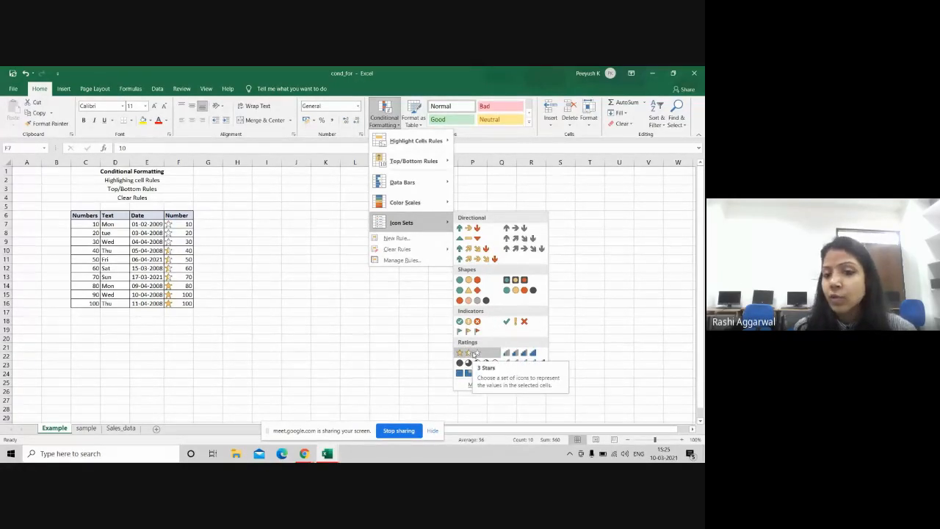
click(385, 339)
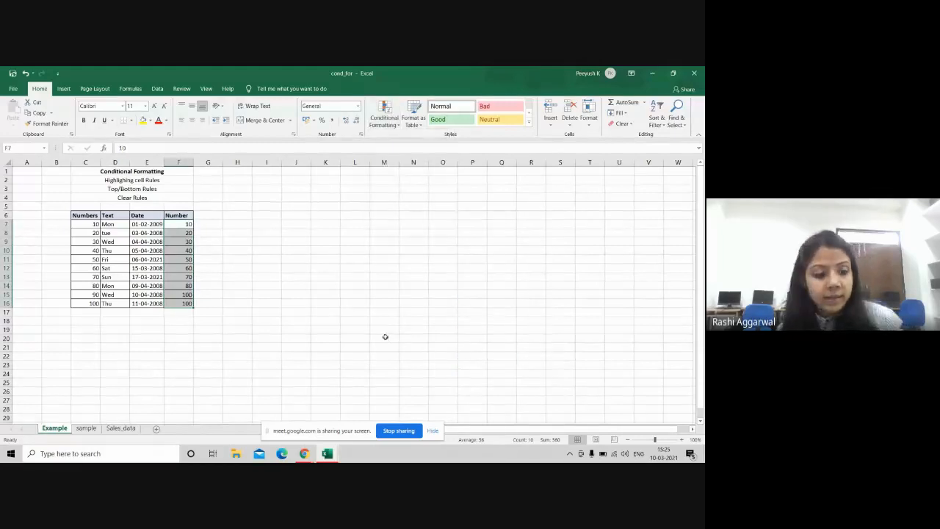
Step: Switch from Excel to the Chrome window running the Google Meet call
key(alt+Tab)
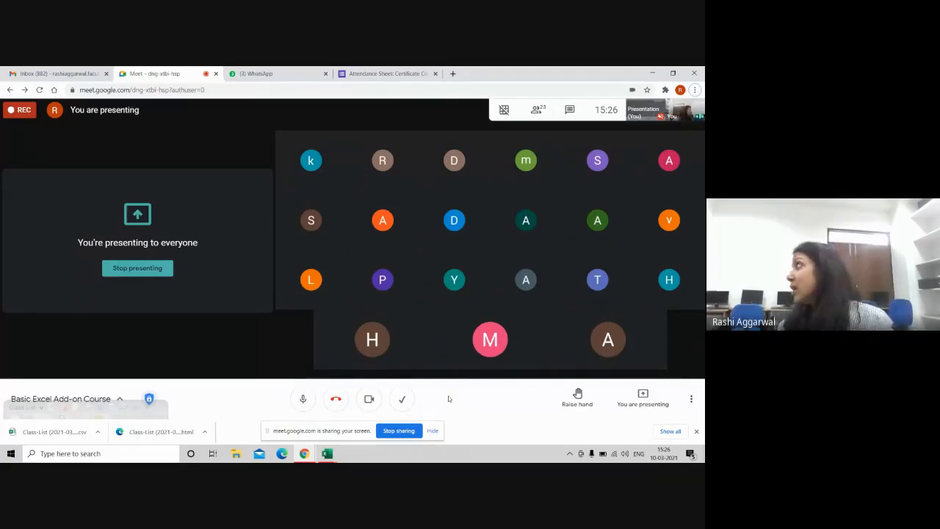
click(368, 400)
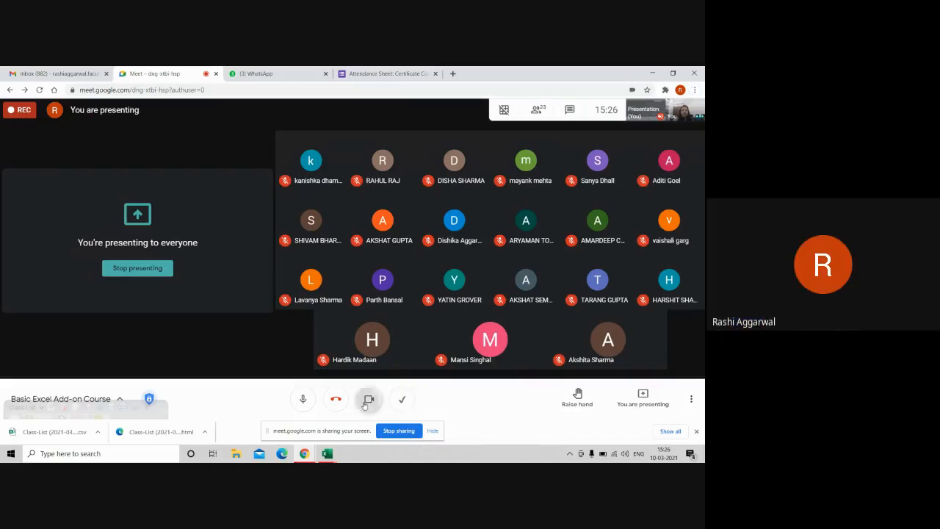
click(302, 400)
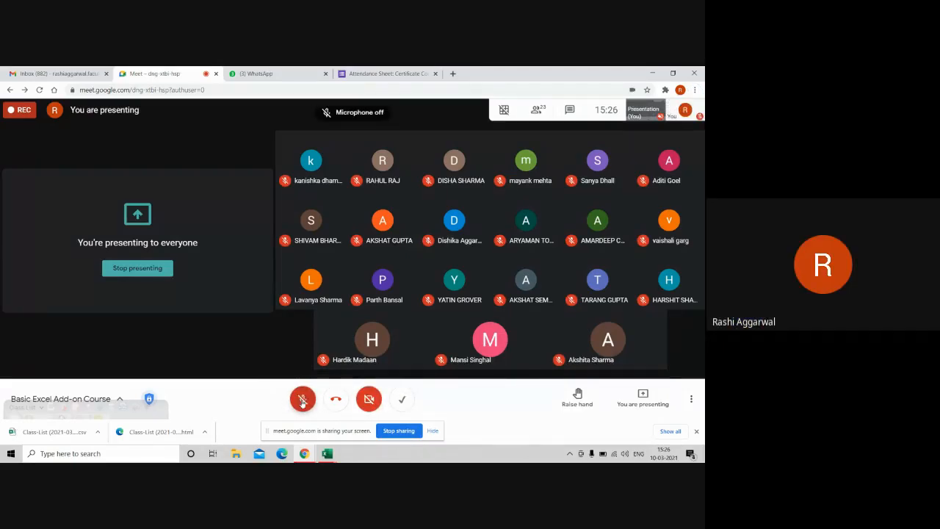
click(303, 400)
click(368, 399)
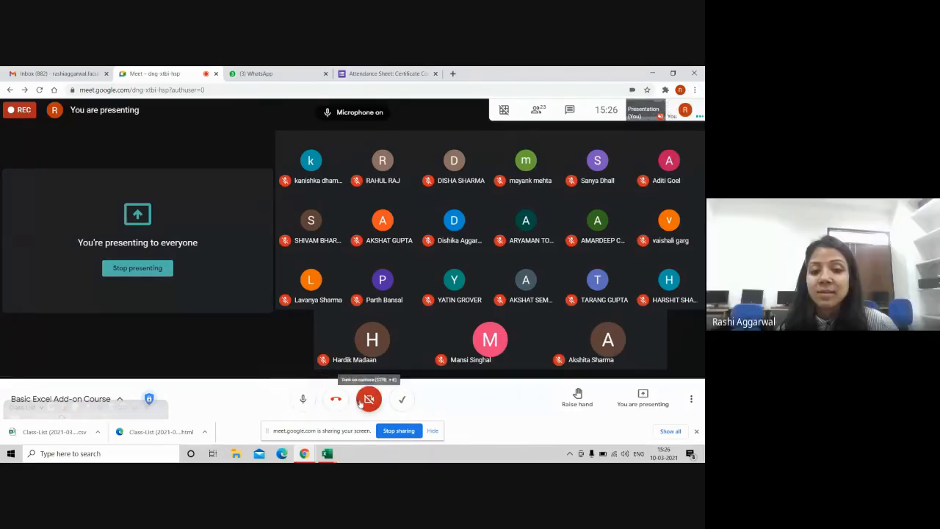
click(368, 400)
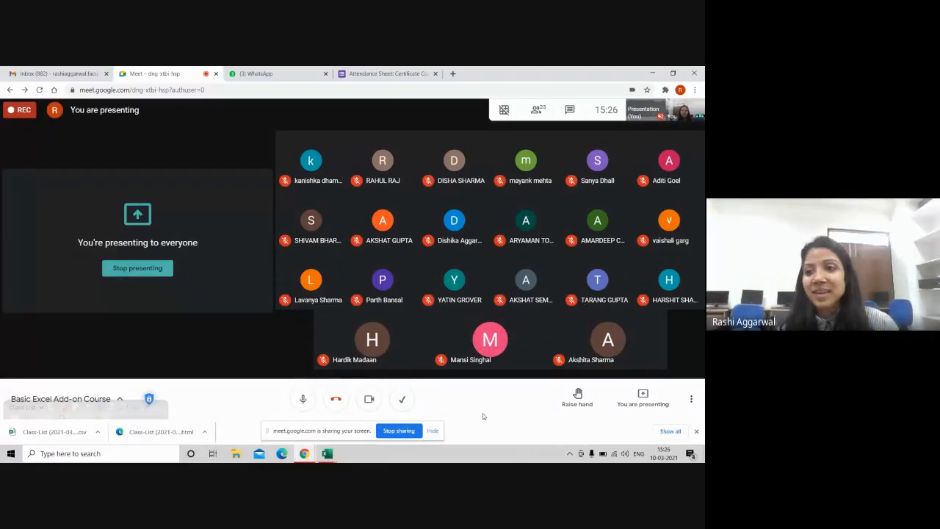
mouse_move(389, 302)
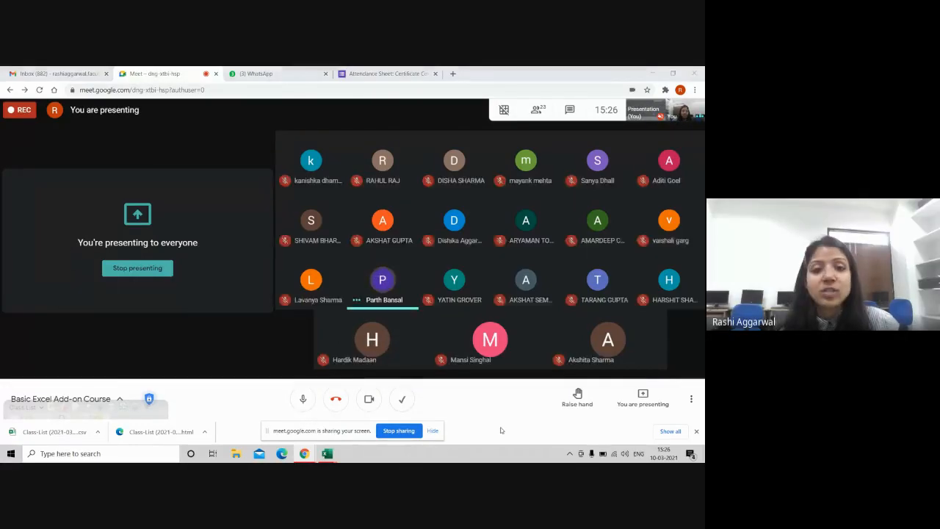
key(alt+Tab)
key(alt+Tab)
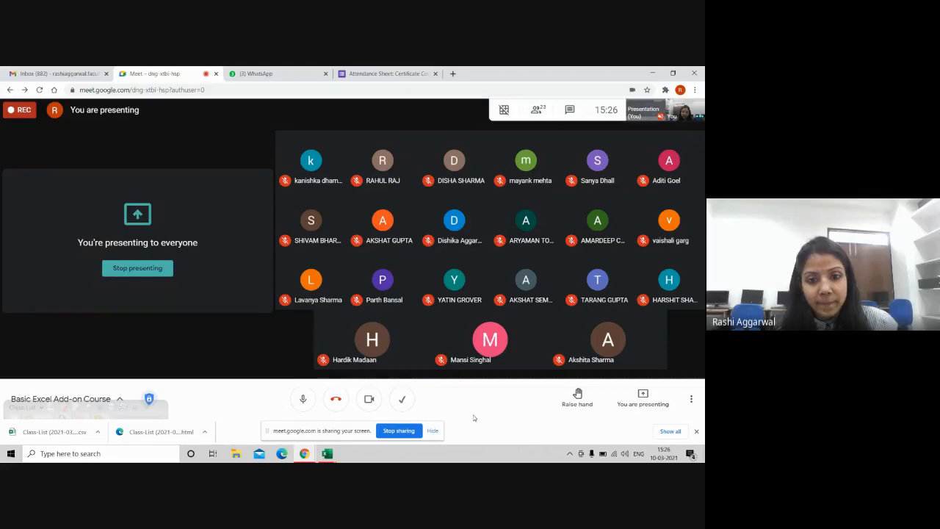
click(369, 400)
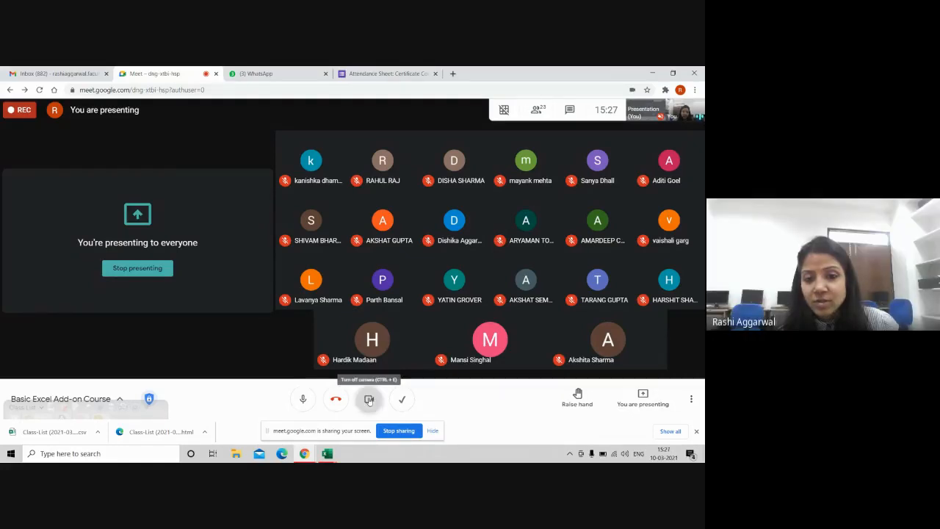
click(301, 399)
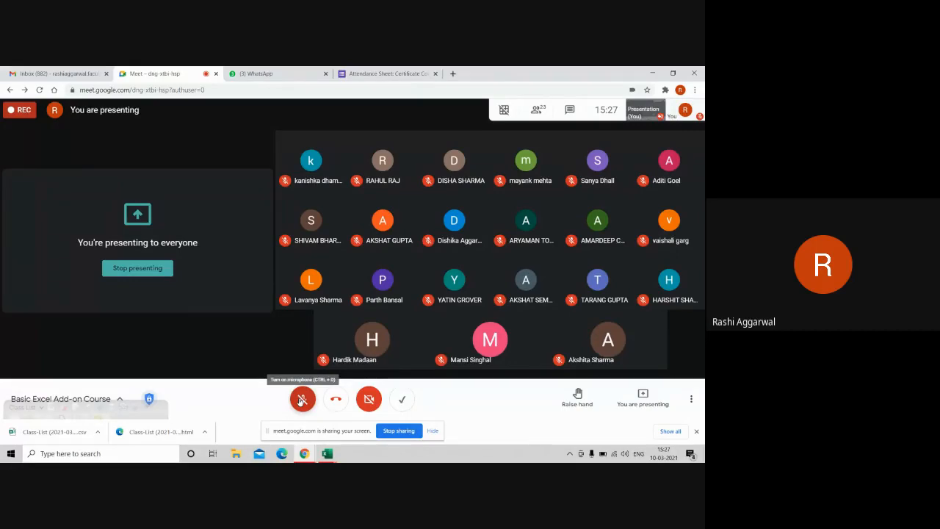
click(302, 398)
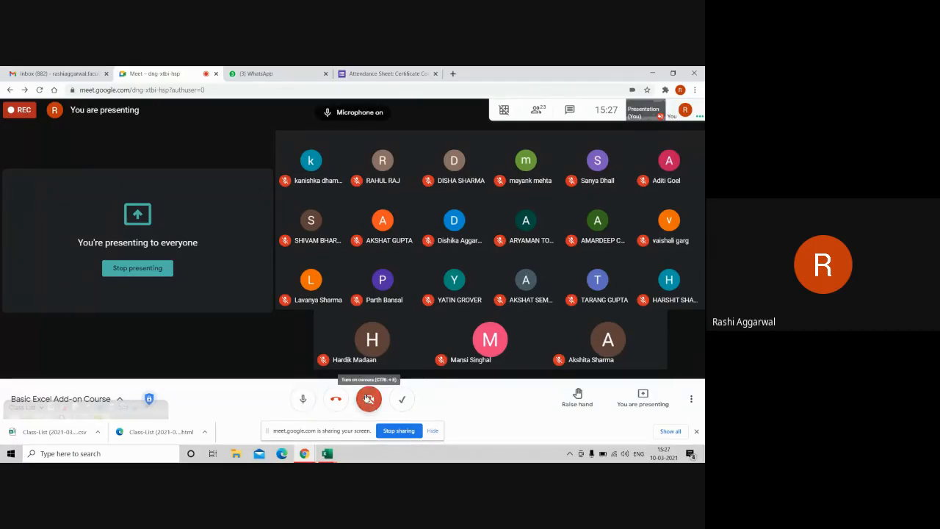
click(369, 399)
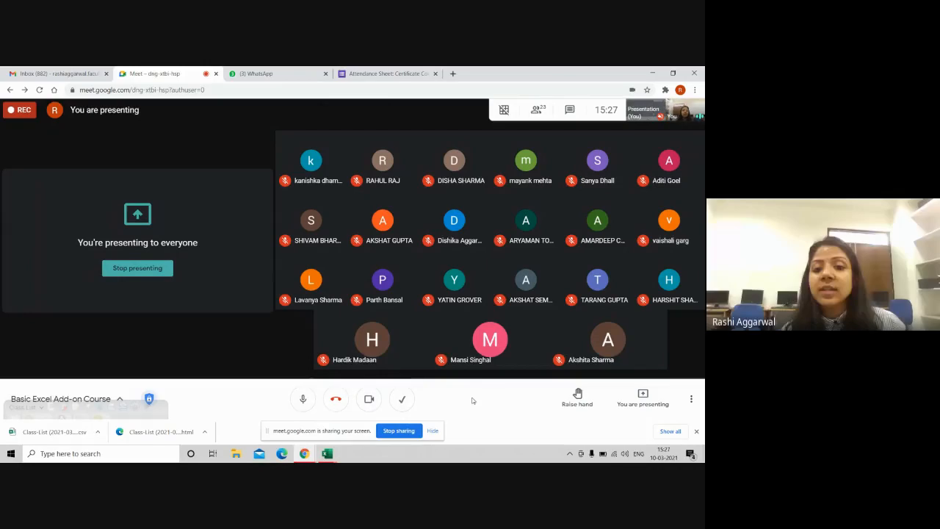
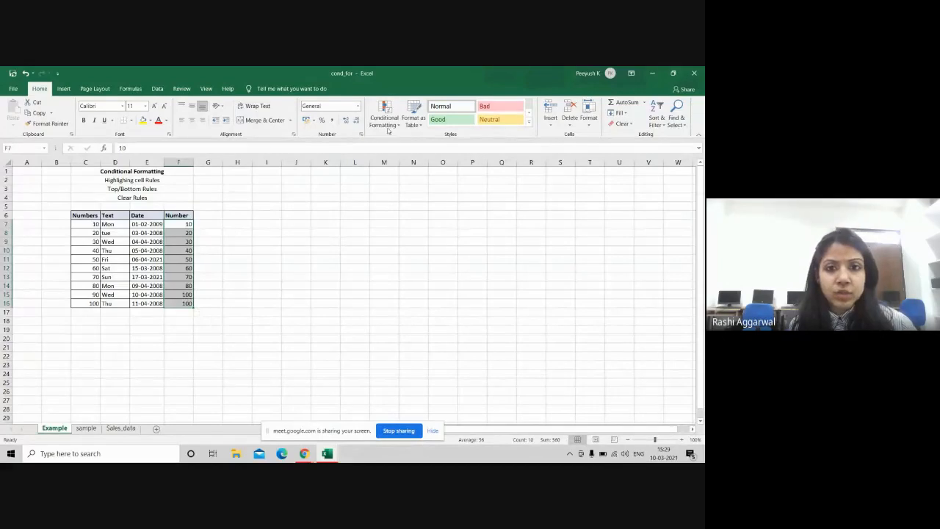
Step: Drop the Number-column selection, select the whole data area C7:F16, and bring up Conditional Formatting
click(241, 238)
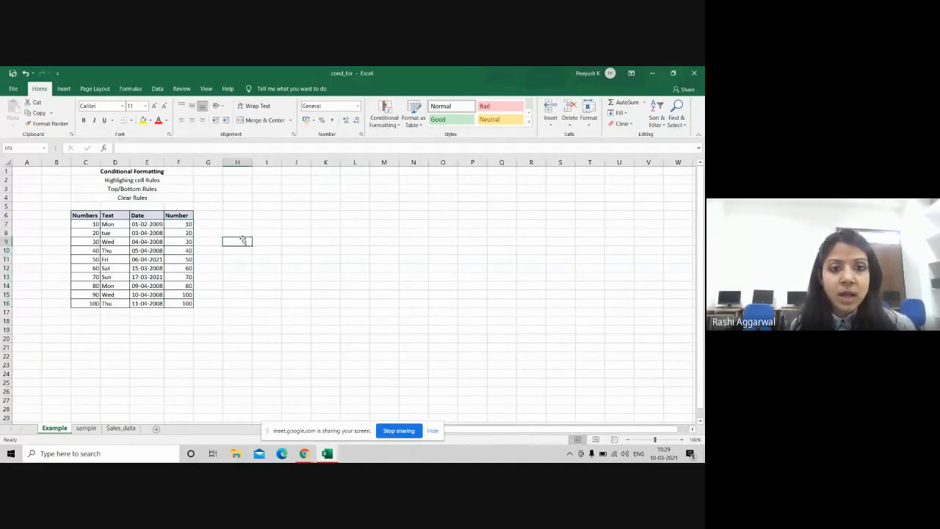
click(179, 225)
drag(179, 225, 179, 306)
drag(80, 222, 182, 303)
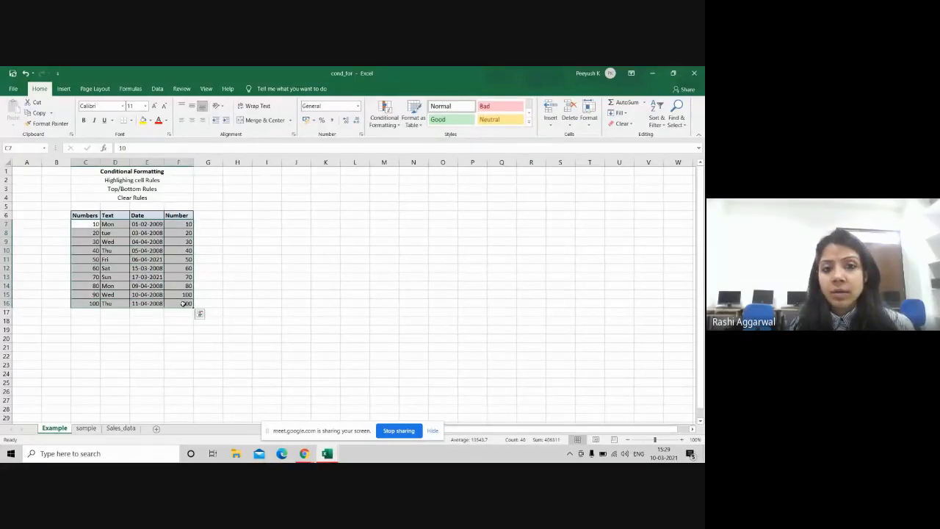
click(394, 123)
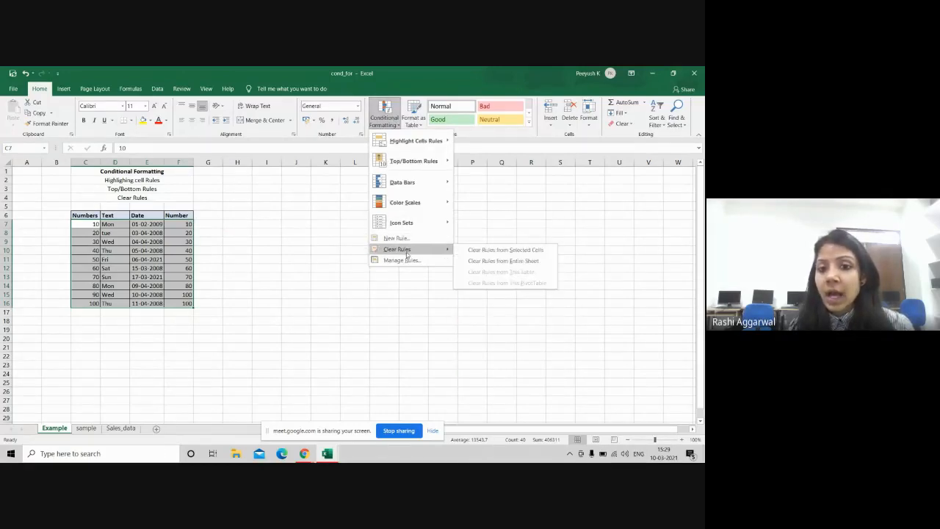
Step: Start a New Rule of the formula type and enter =$C7>60 by referencing cell C7
click(412, 239)
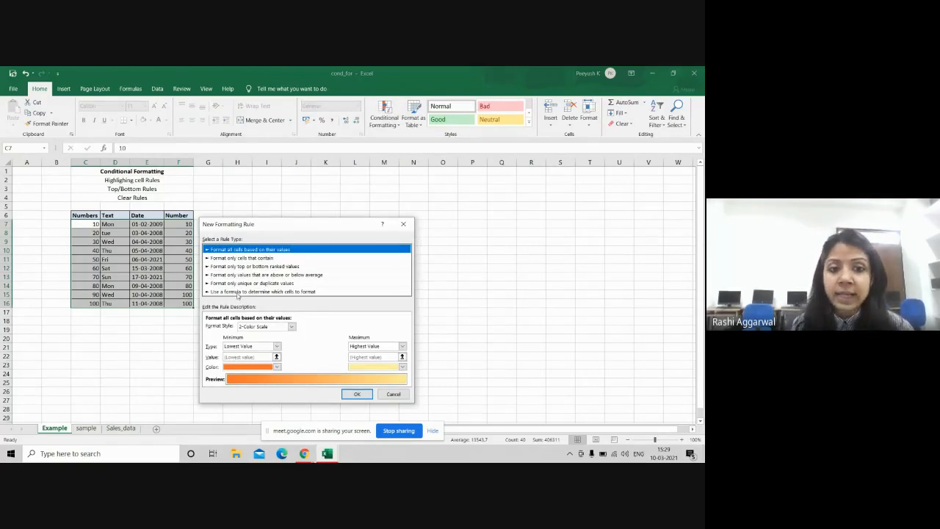
click(246, 293)
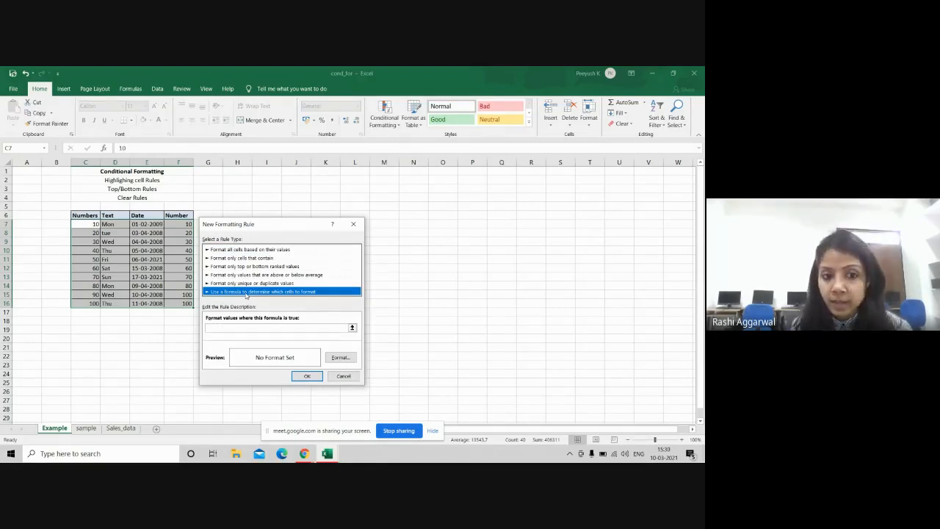
click(234, 330)
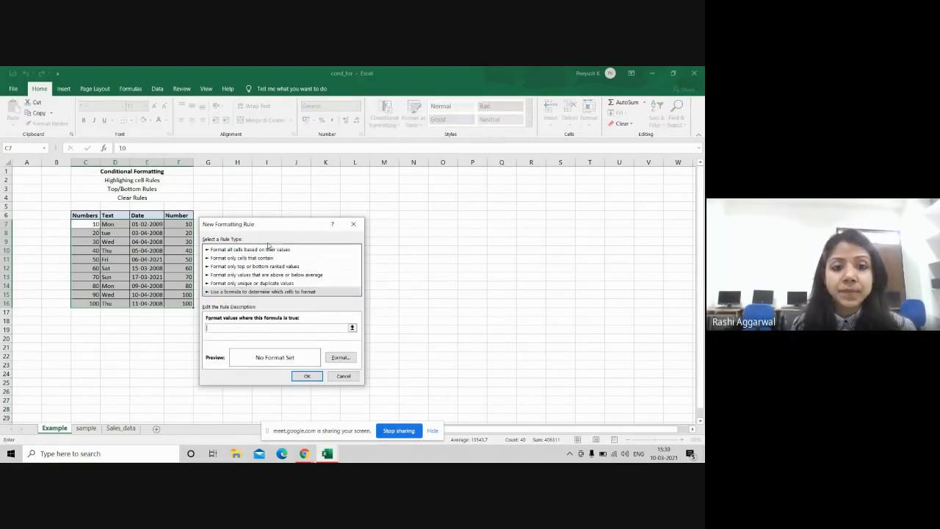
drag(276, 224, 427, 190)
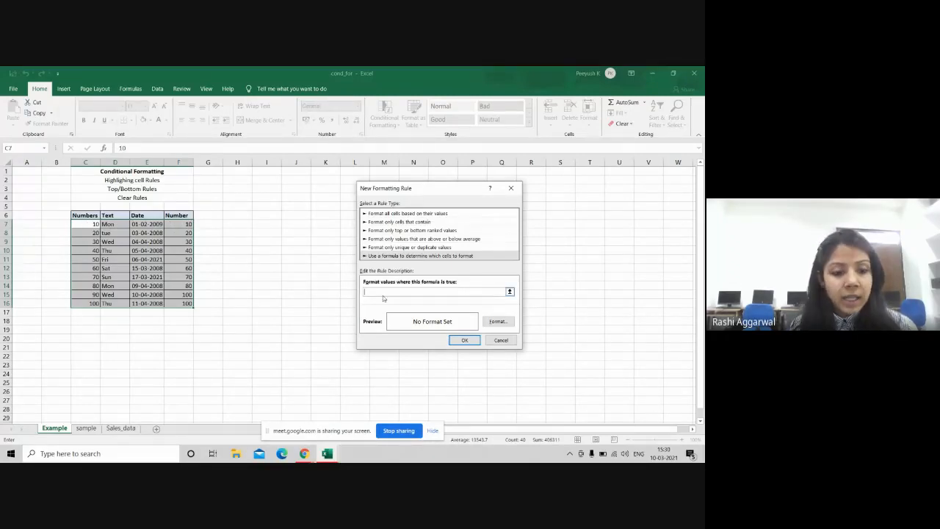
click(84, 225)
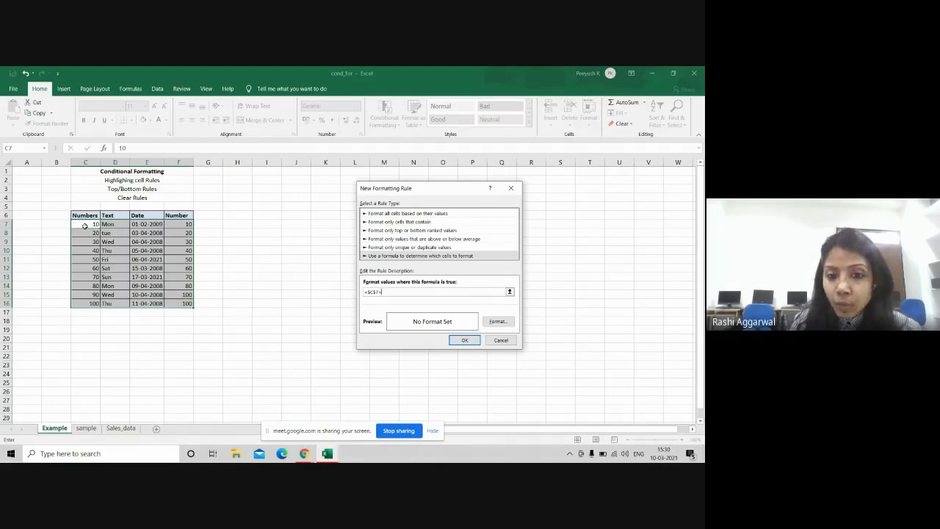
text(>60)
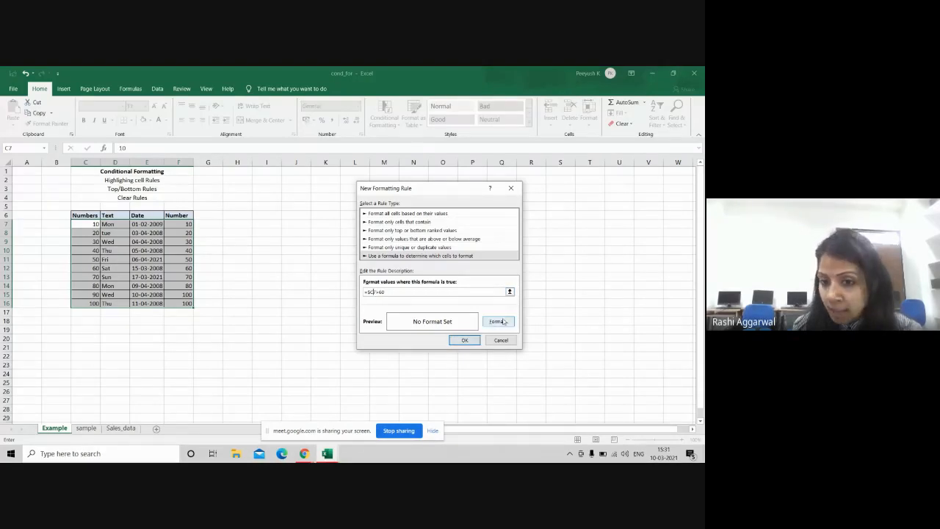
Step: Give the =$C7>60 rule a yellow fill and apply it to C7:F16
click(499, 321)
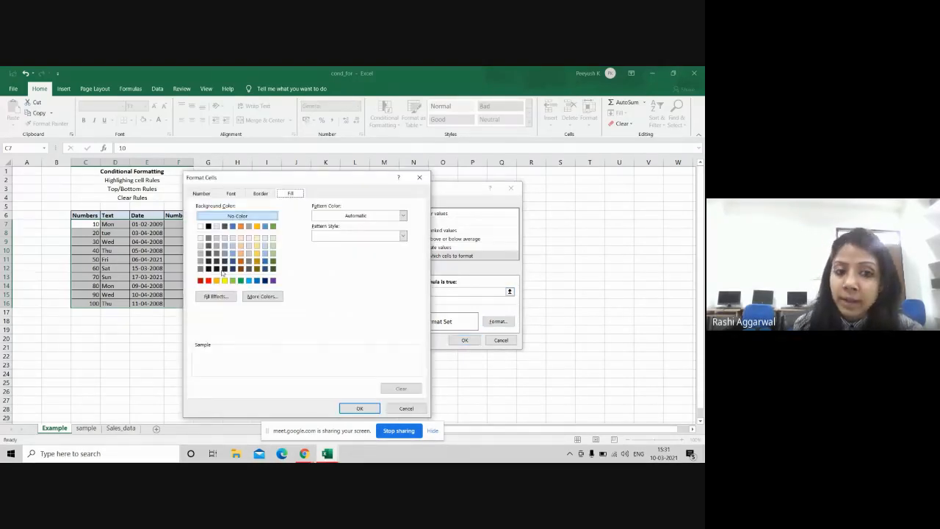
click(224, 280)
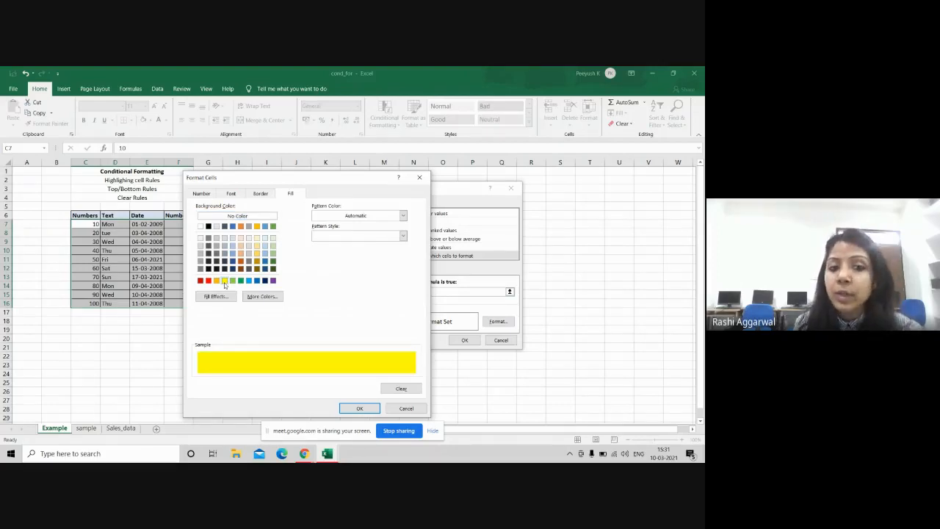
click(359, 408)
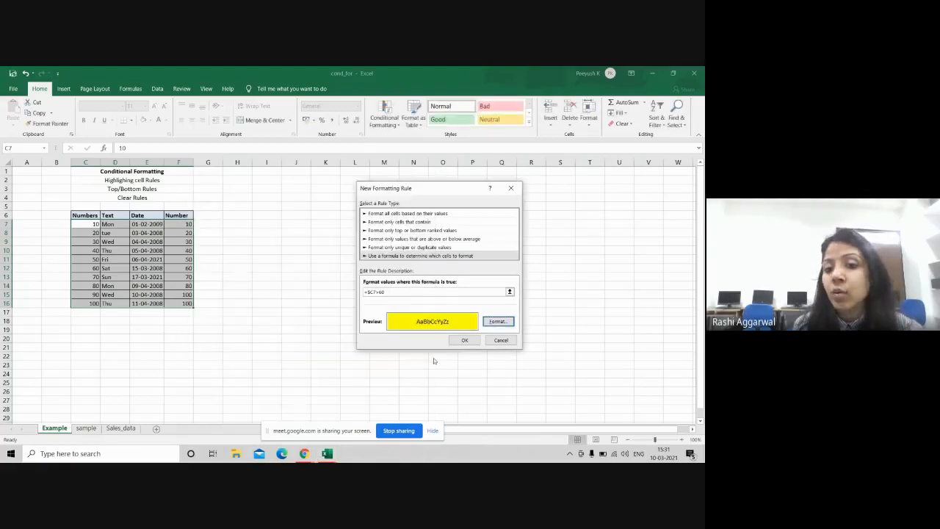
click(466, 341)
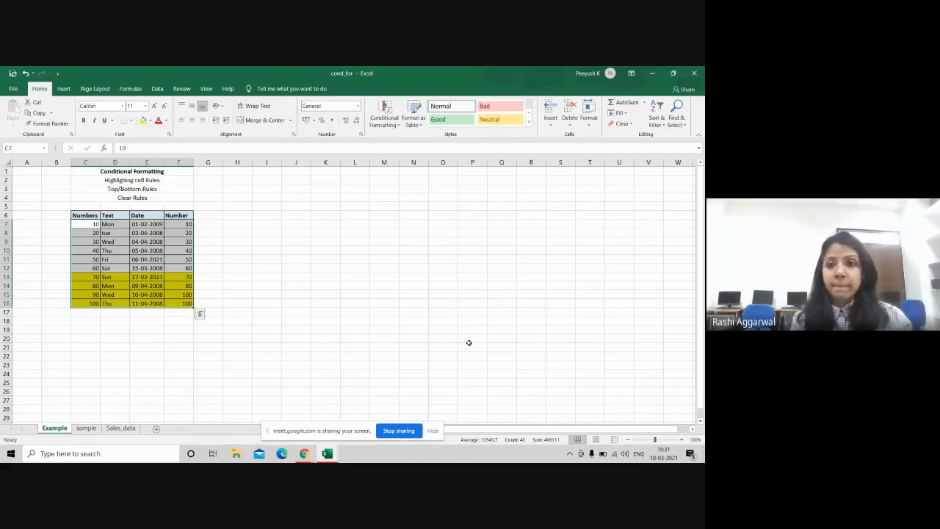
Step: Restore the Excel window down, widen it slightly, and move it up and left
click(673, 74)
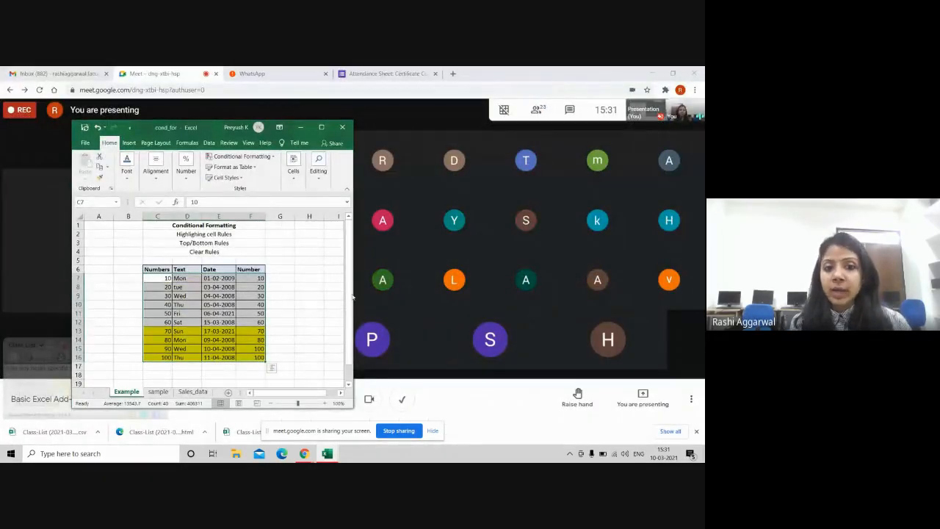
drag(353, 297, 422, 297)
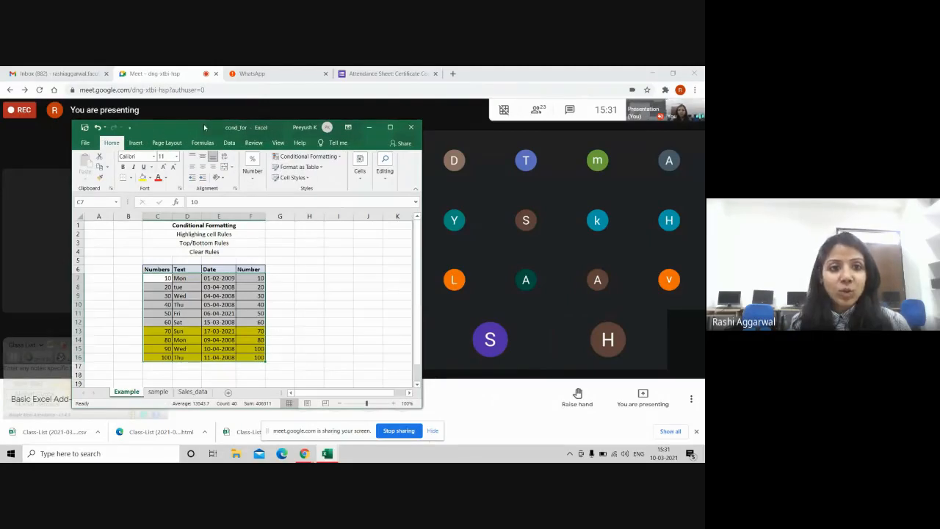
drag(204, 127, 171, 94)
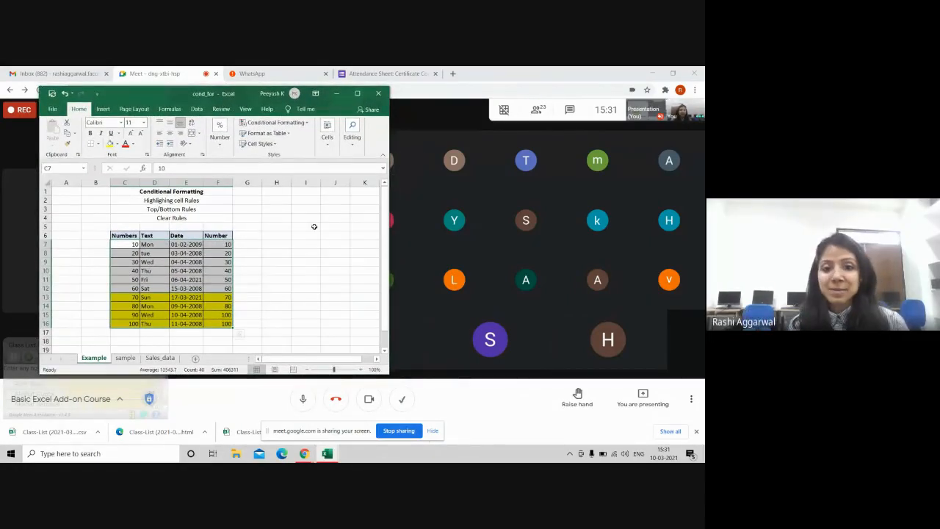
Step: Show the Sales_data sheet, then minimise Excel to reveal the Gmail inbox
click(126, 358)
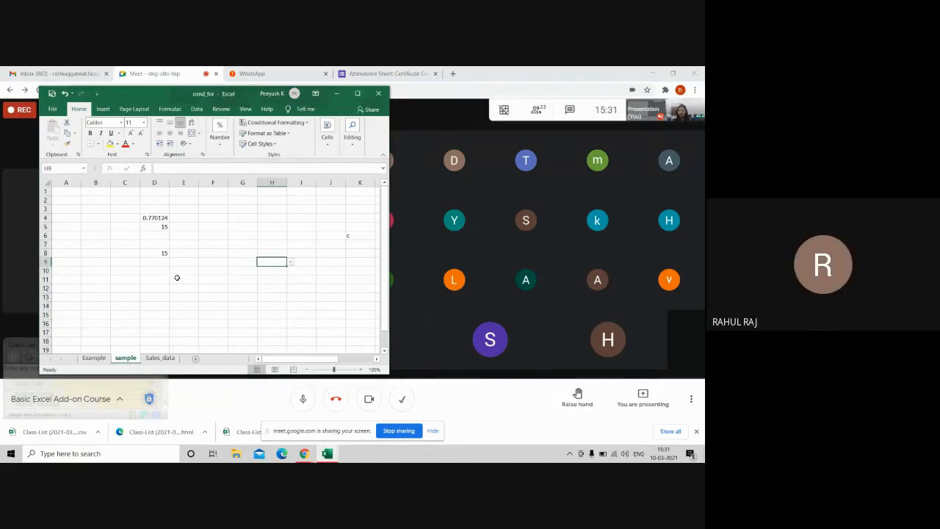
click(154, 359)
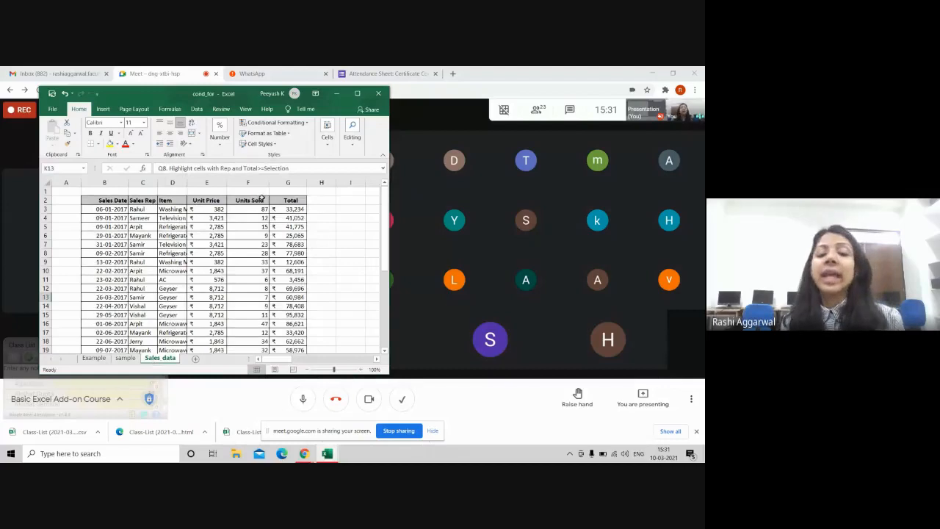
click(337, 93)
click(59, 75)
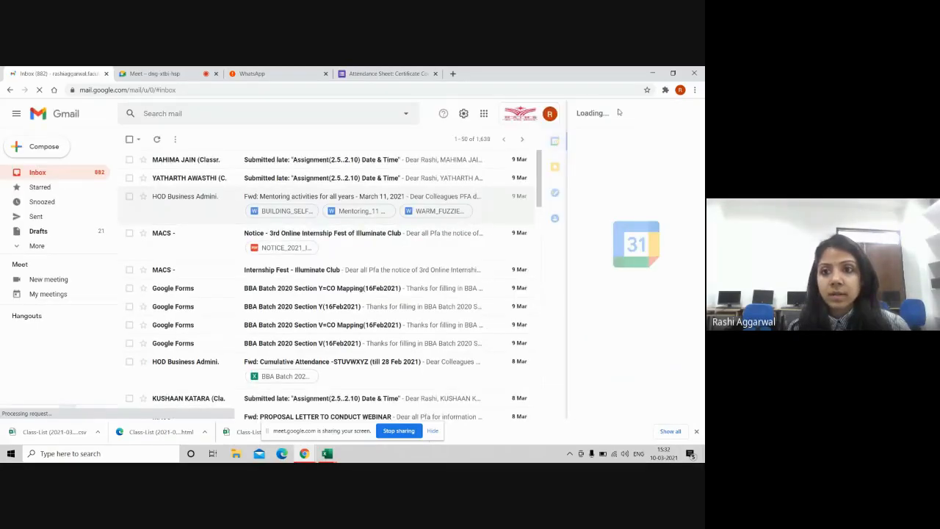
Step: Go to Google Drive from the apps grid and create a new Google Sheets spreadsheet
click(483, 115)
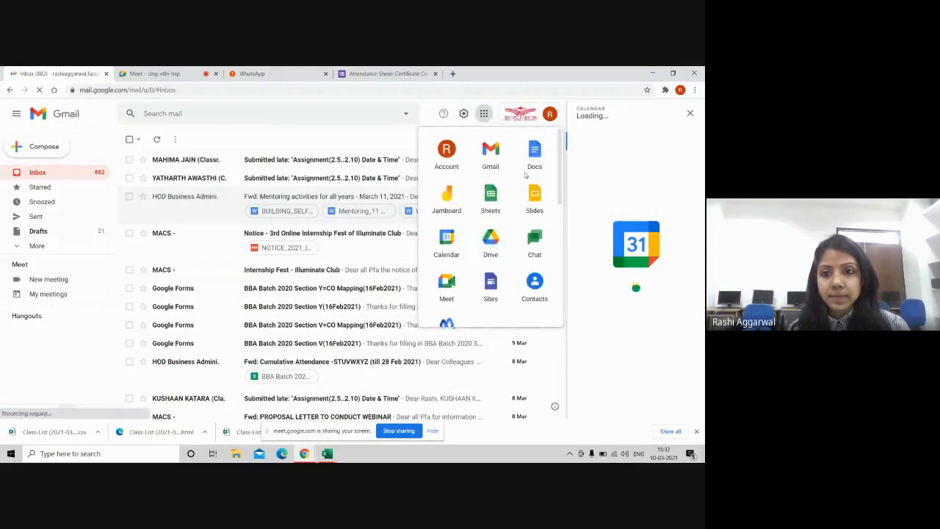
click(490, 247)
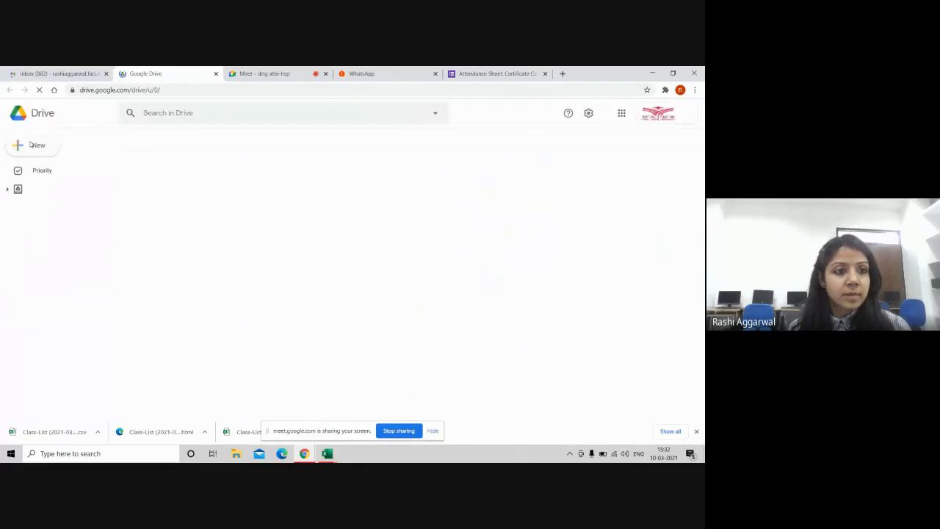
click(33, 145)
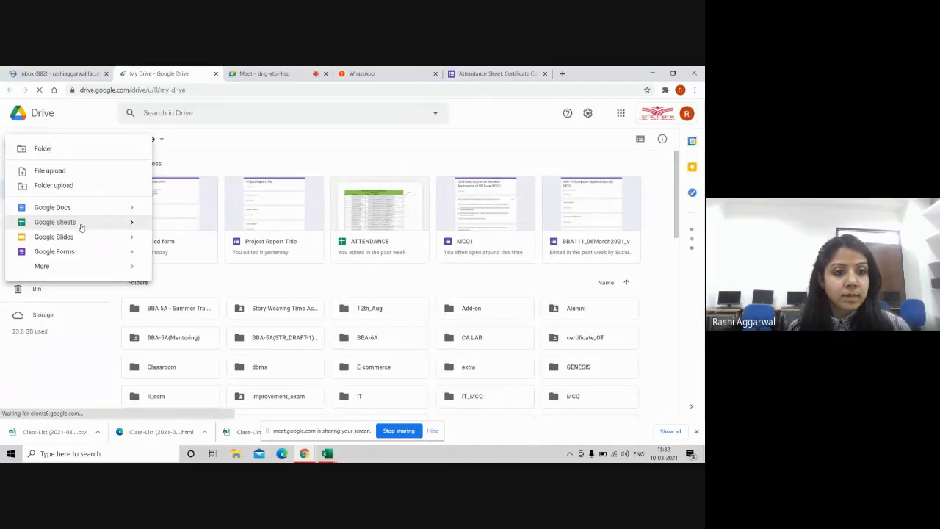
click(55, 221)
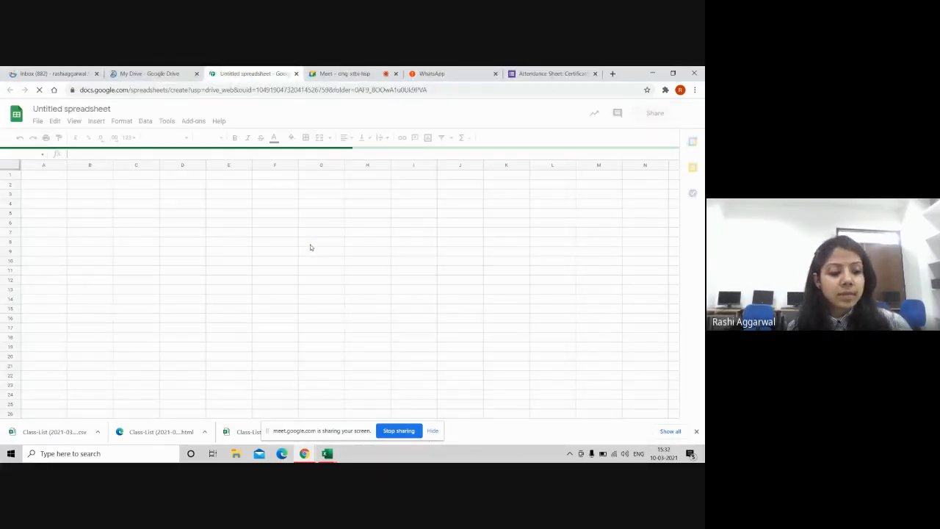
Step: Copy the Sales_data table from Excel and paste it at A1 of the new Google sheet
key(alt+Tab)
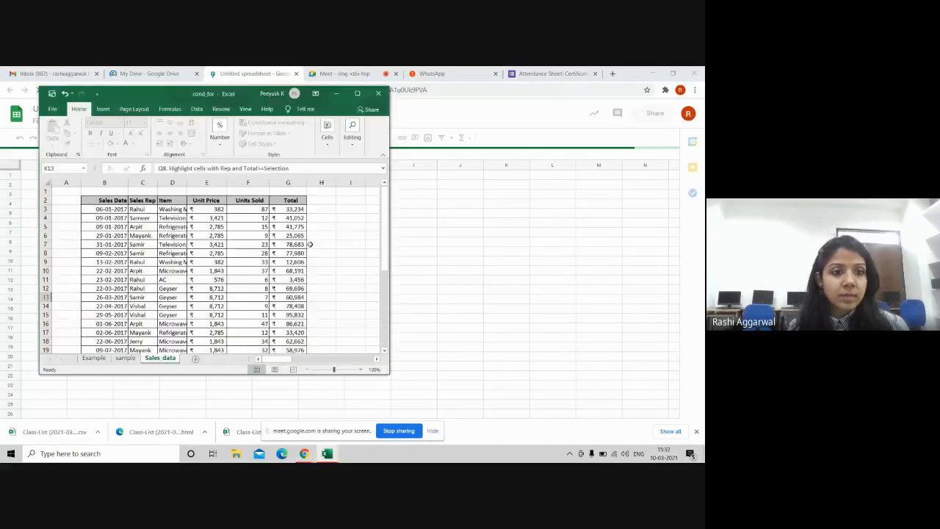
drag(105, 200, 290, 330)
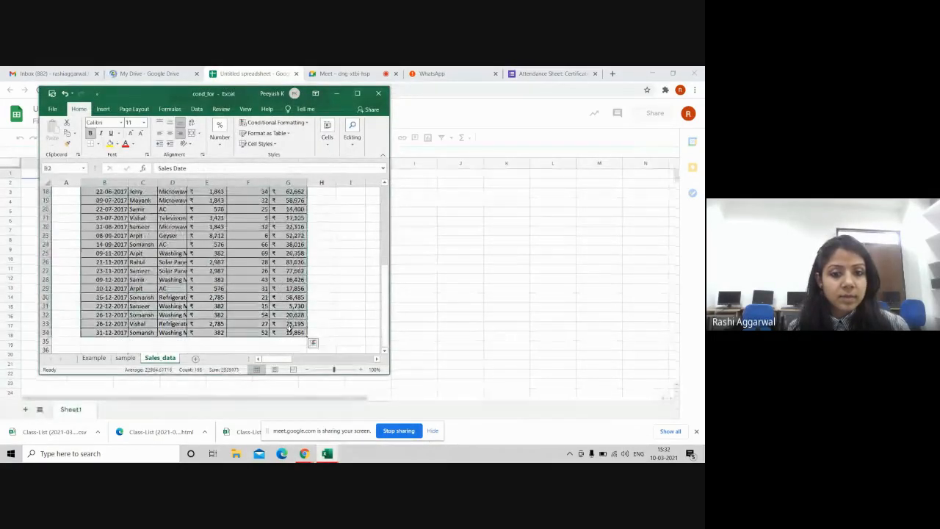
key(ctrl+c)
key(alt+Tab)
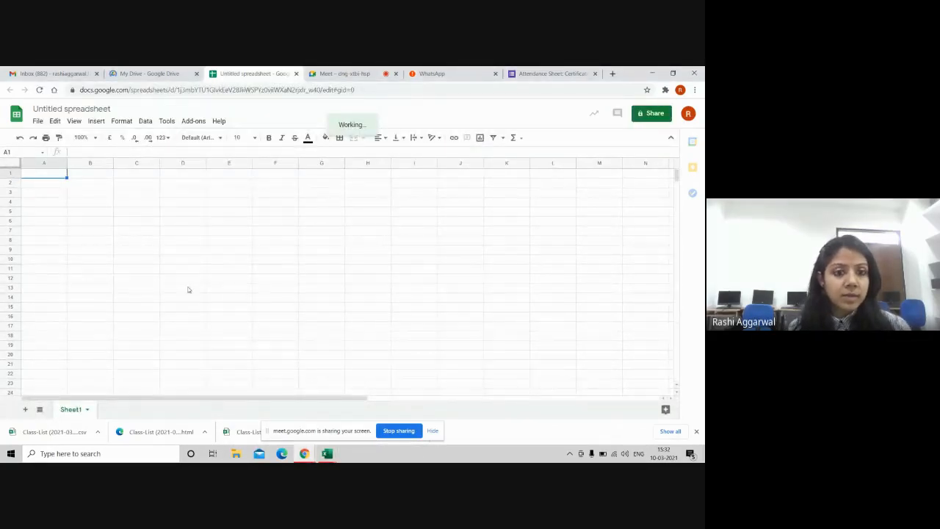
key(ctrl+v)
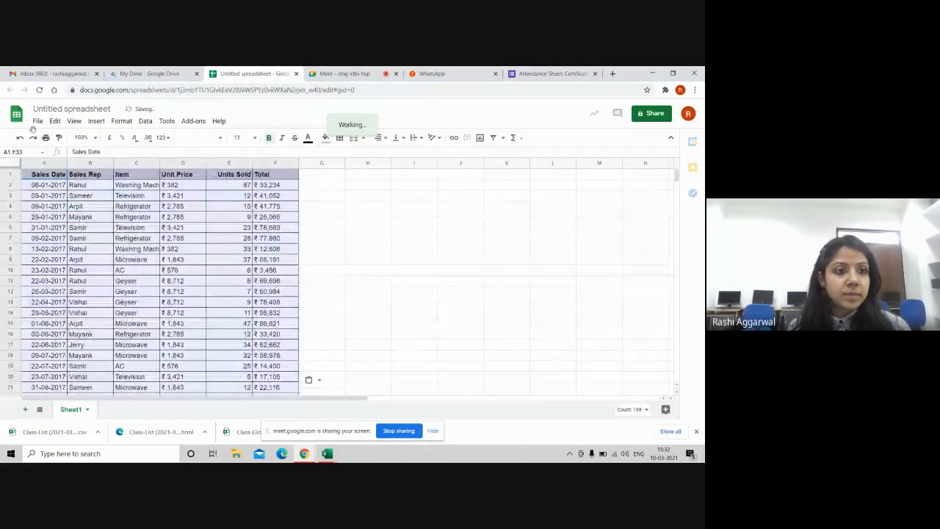
Step: Name the spreadsheet Conditional_formatting_addon while starting to share it
click(39, 123)
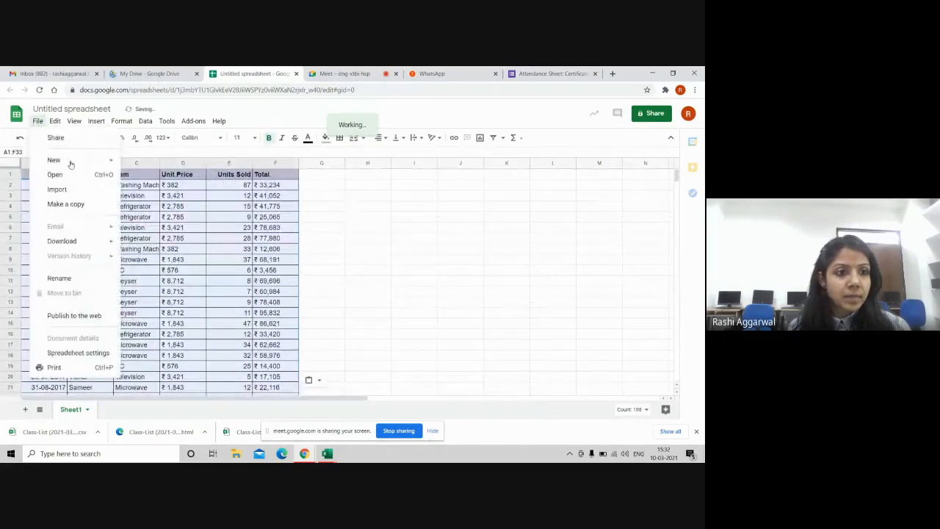
click(96, 140)
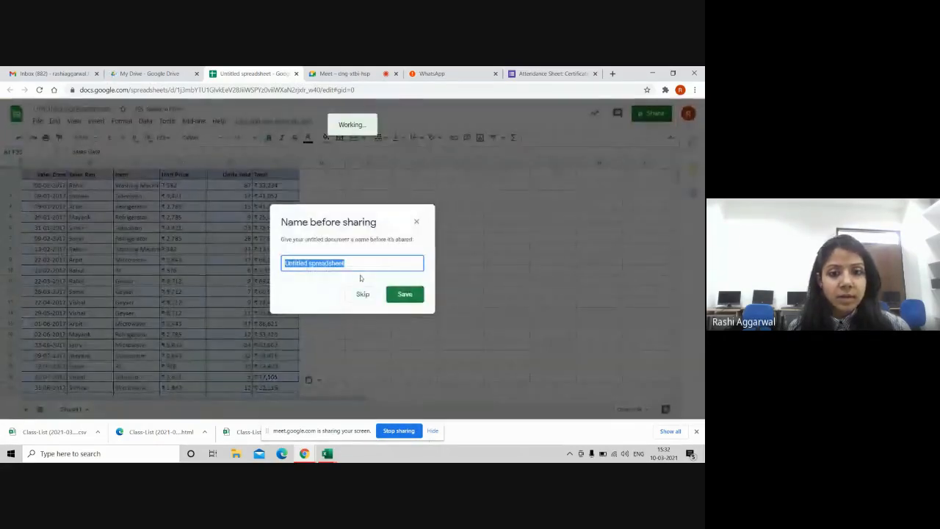
text(Con)
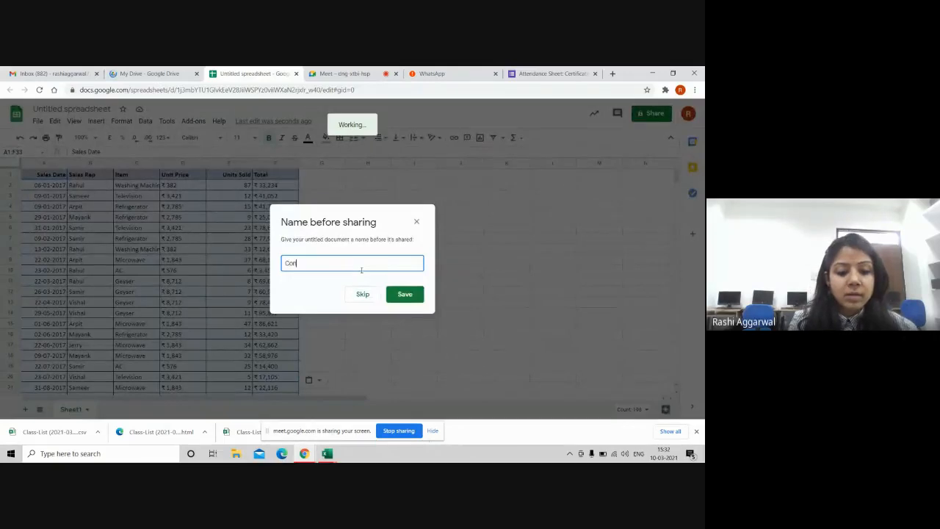
text(ditional_f)
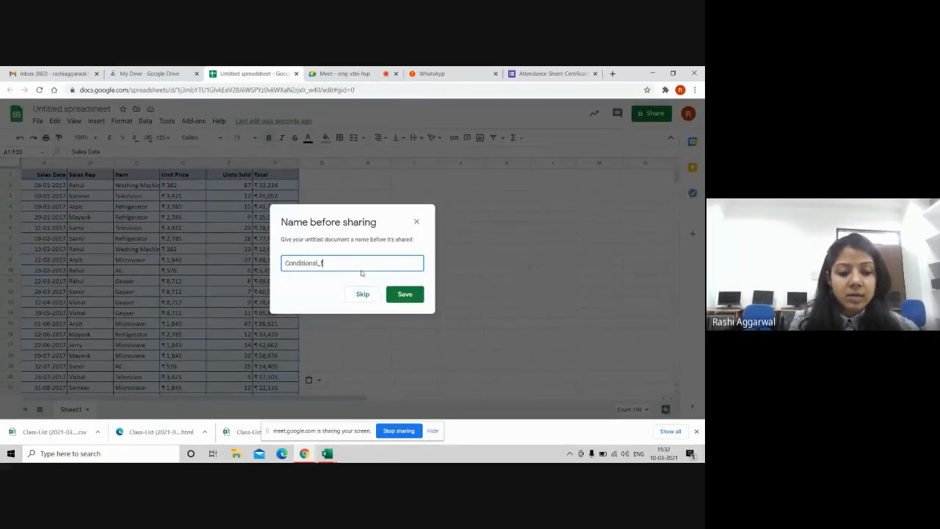
text(ormatting)
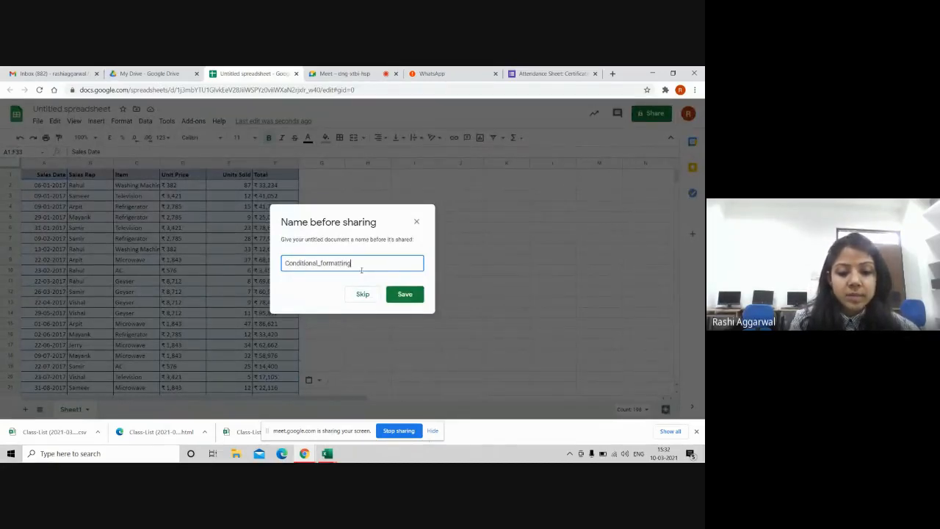
text(_addon)
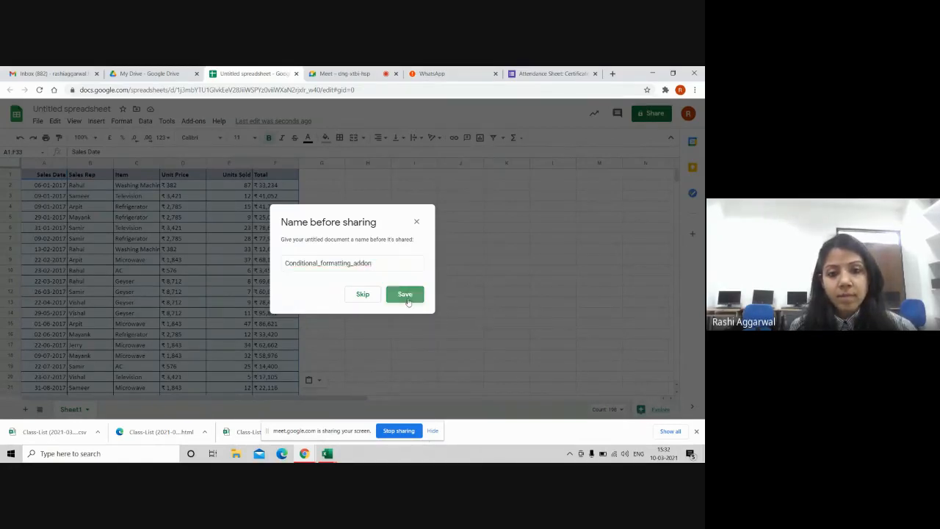
click(406, 294)
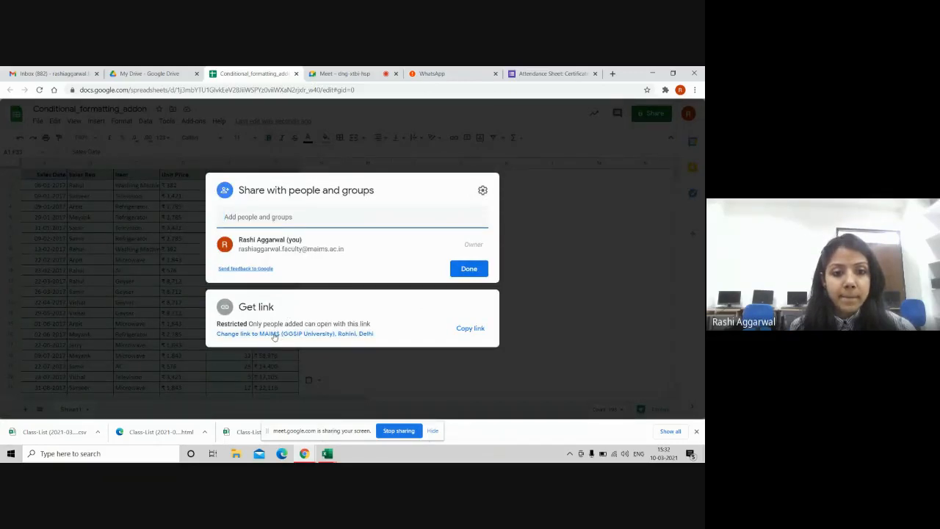
Step: Make the link viewable by anyone at MAIMS, copy it, and return to the Meet call
click(274, 335)
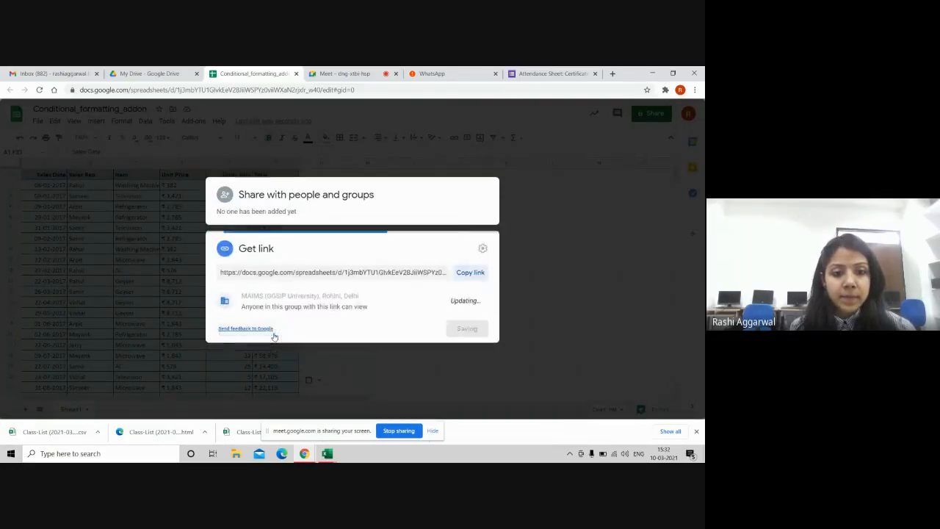
click(470, 272)
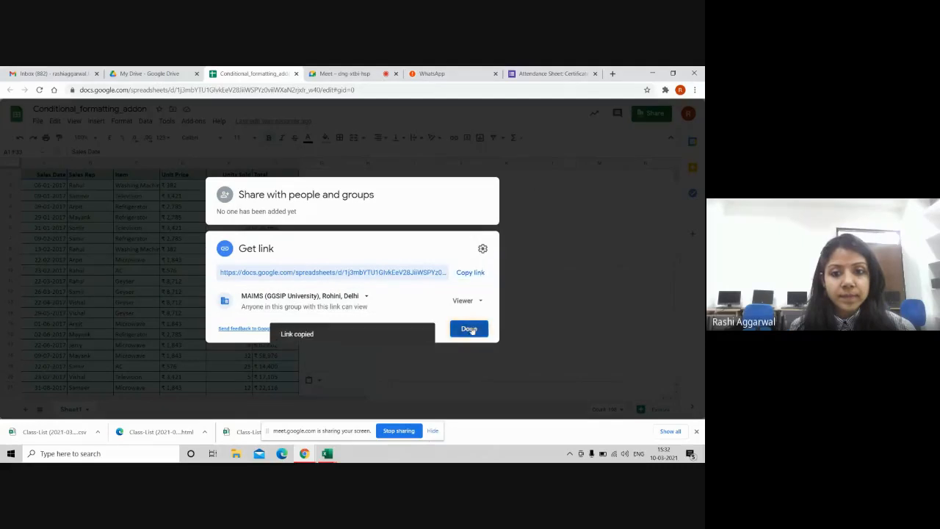
click(468, 329)
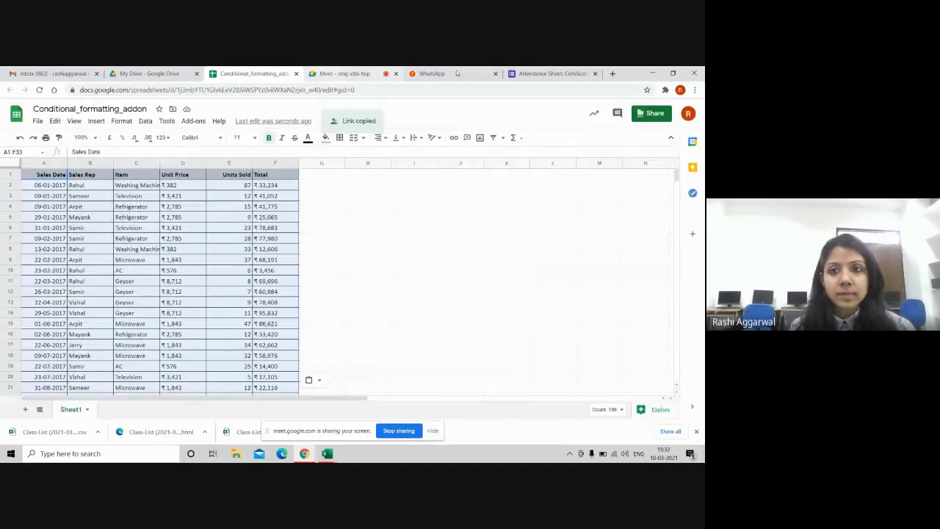
click(332, 74)
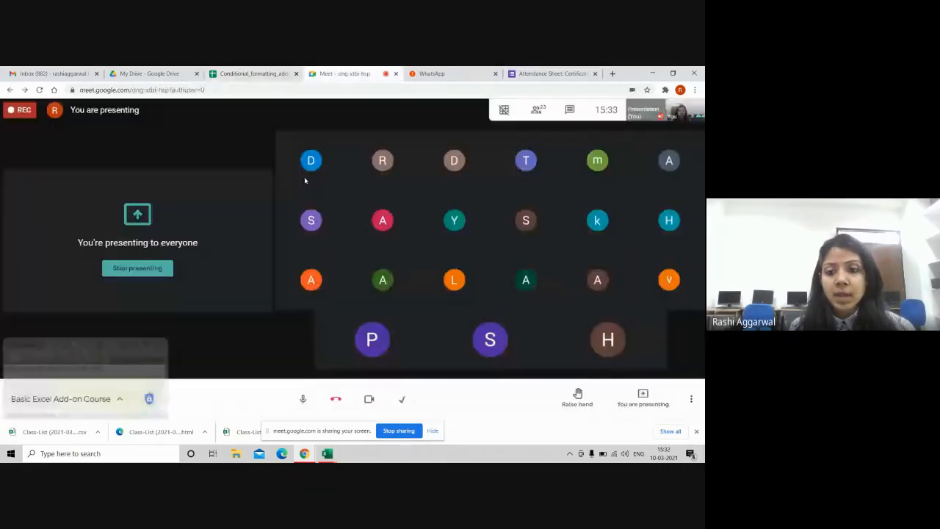
Step: Post the copied spreadsheet link in the Meet chat for everyone, then close the chat
click(569, 109)
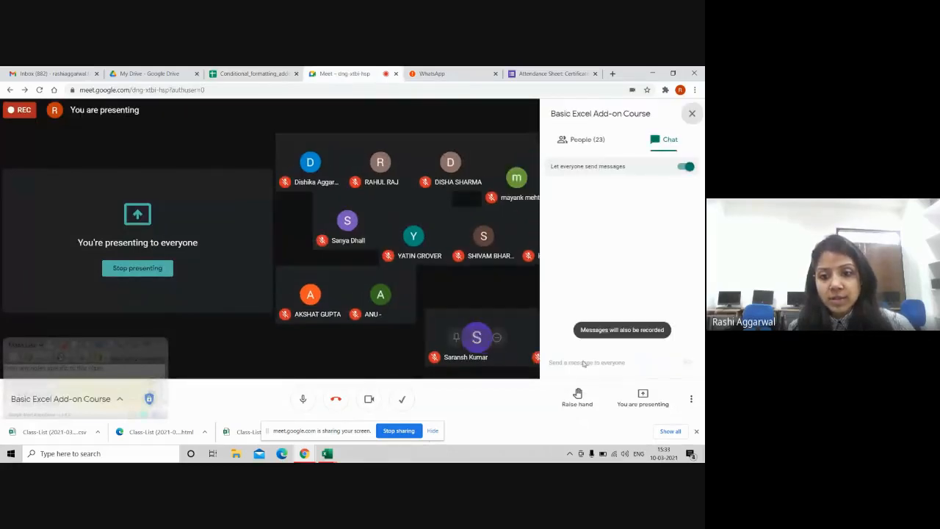
click(586, 365)
key(ctrl+v)
key(Return)
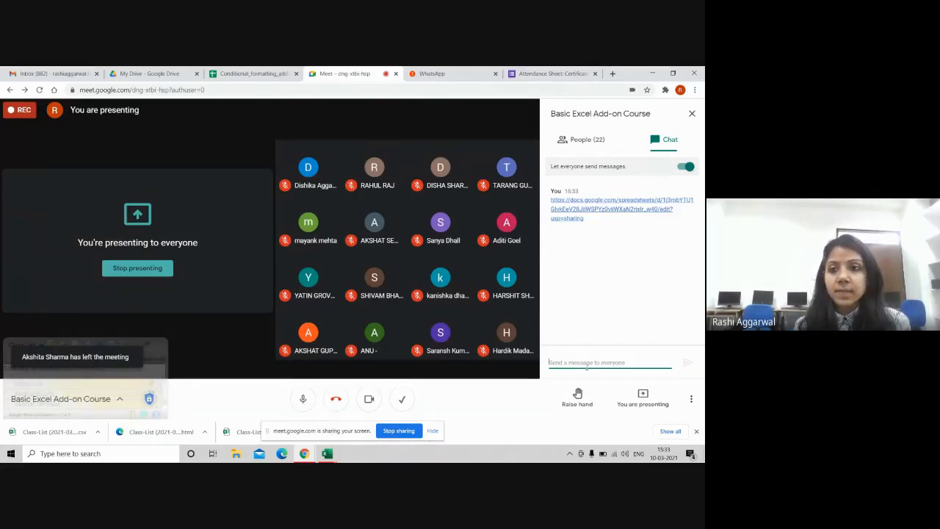
click(694, 113)
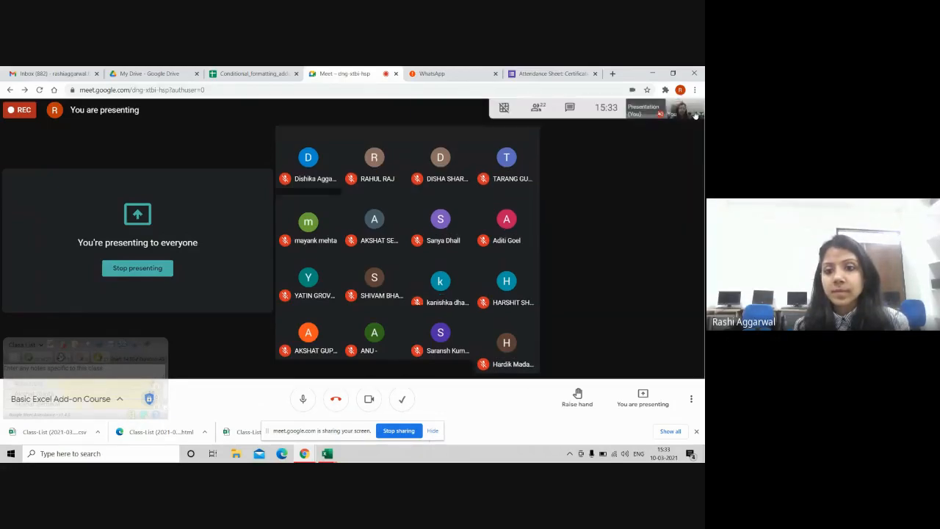
Step: Preview the open Excel windows from the taskbar
mouse_move(498, 285)
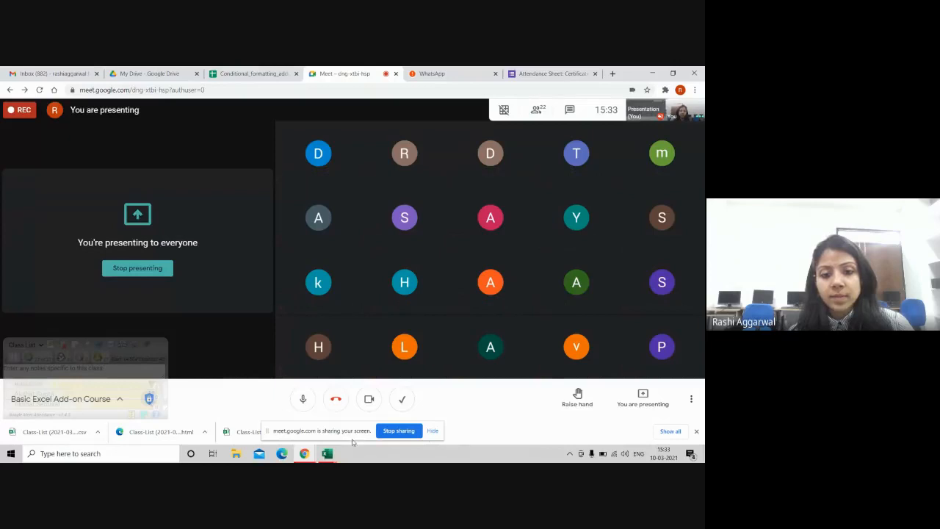
click(327, 453)
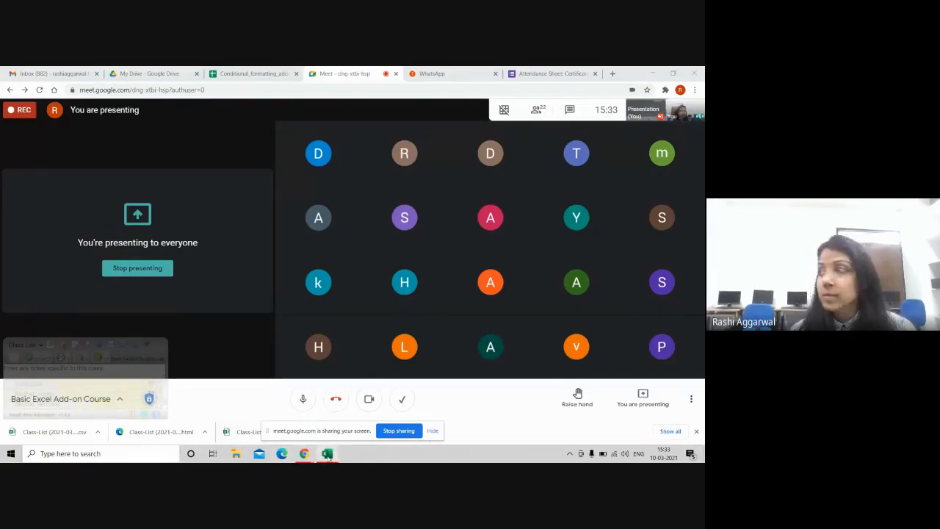
mouse_move(327, 456)
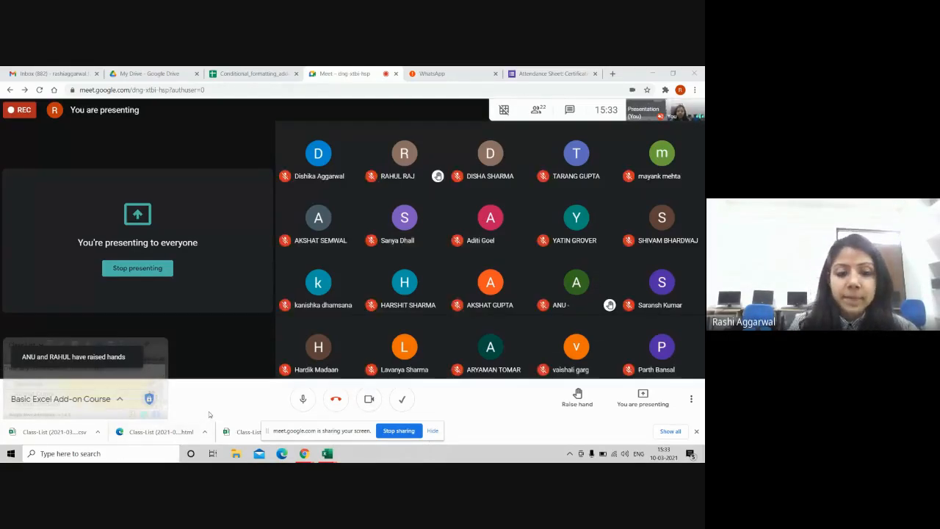
Step: Search for Paint and launch it
click(106, 456)
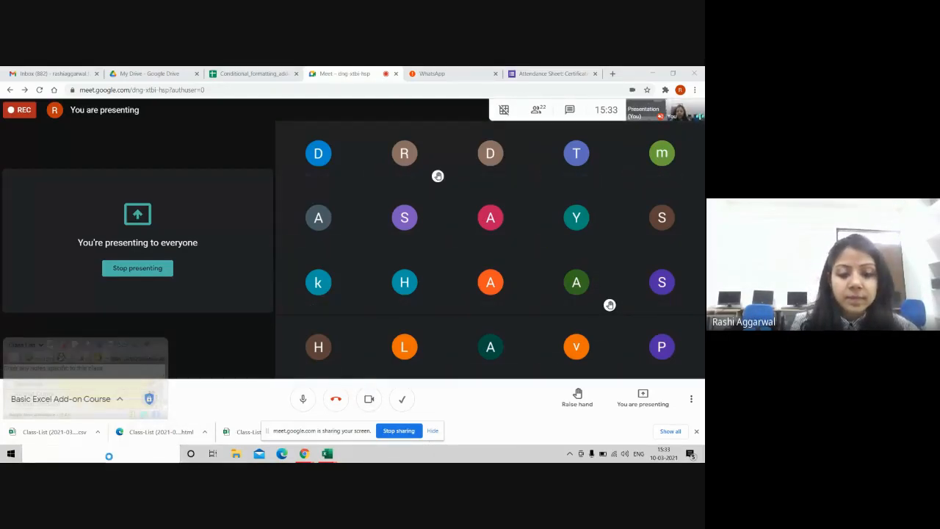
text(paint)
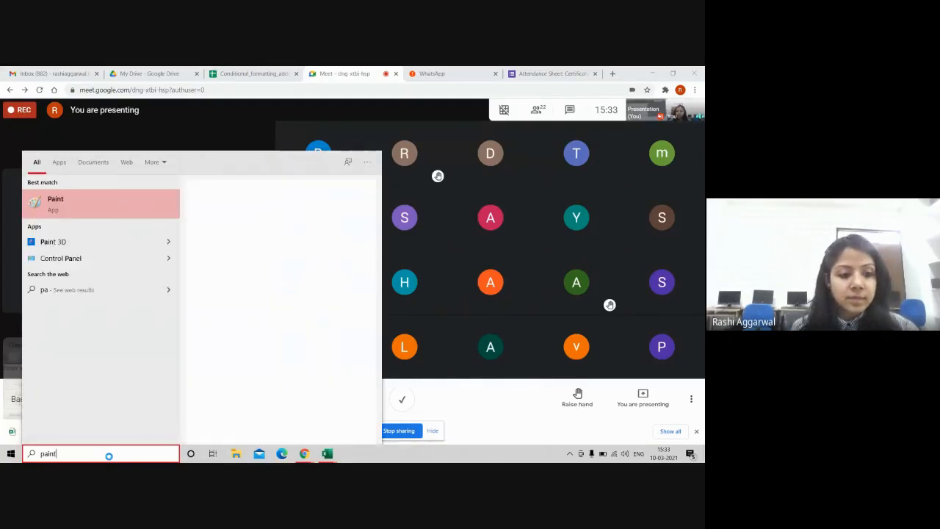
click(96, 208)
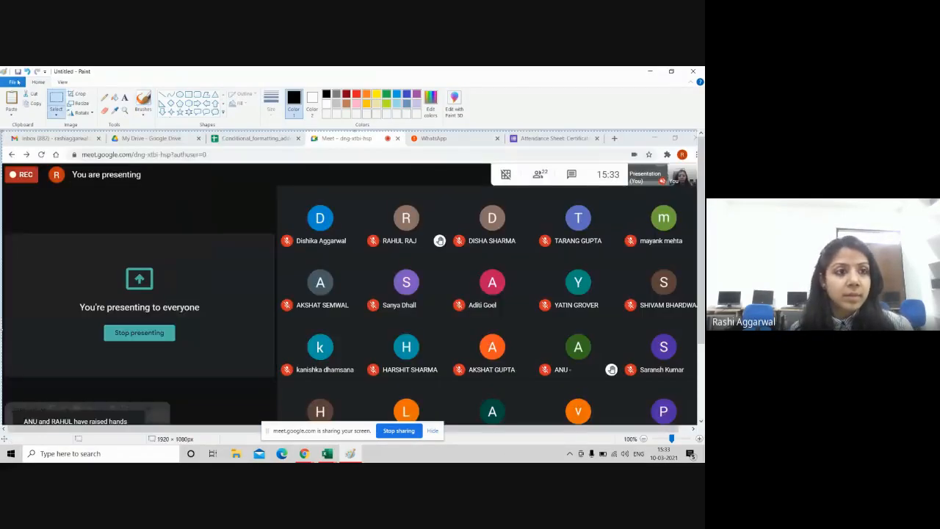
Step: Save the pasted screenshot to the Desktop as 10march.png and close Paint
click(12, 82)
click(48, 159)
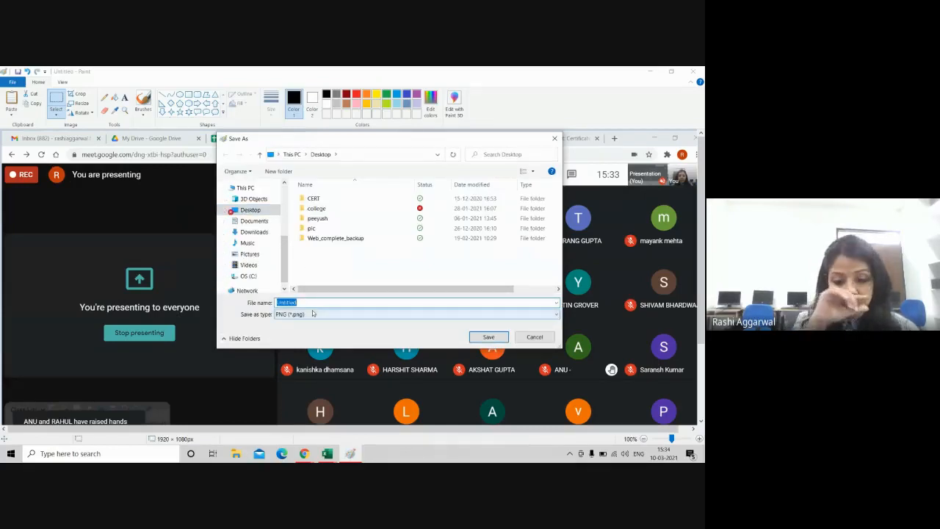
text(10march)
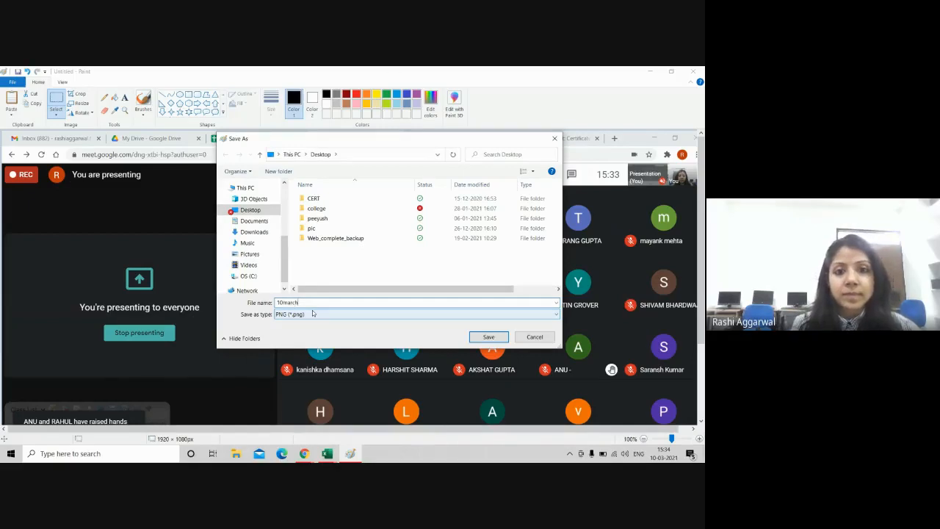
key(Return)
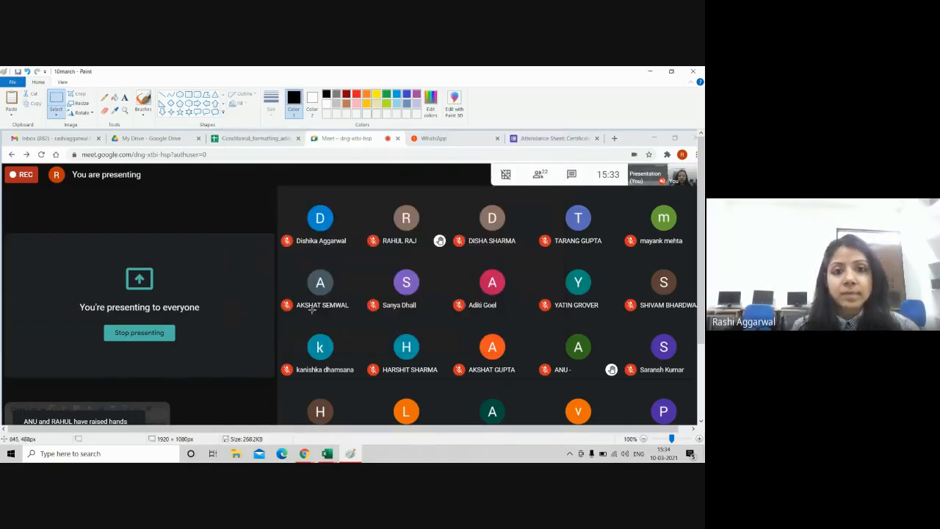
click(695, 74)
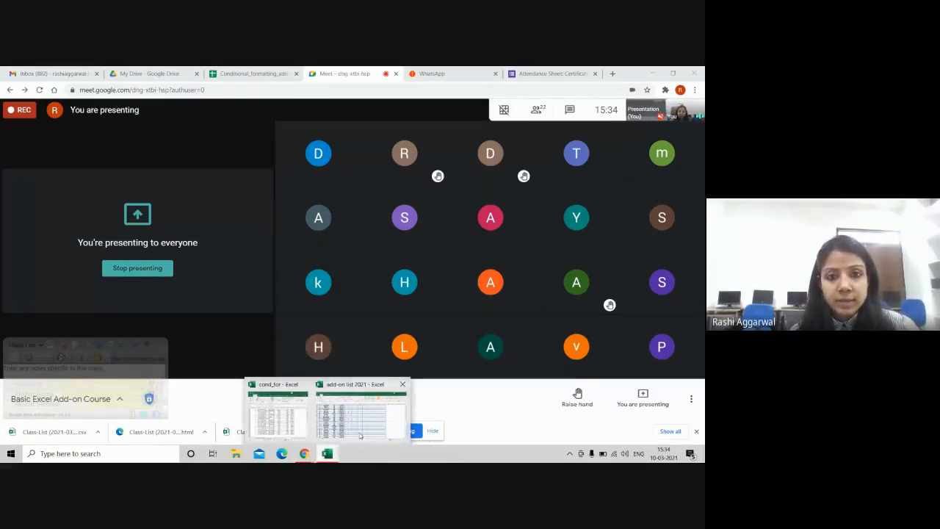
Step: In the attendance workbook's 10-Mar-21 column, mark the row 5 student present with p
click(360, 426)
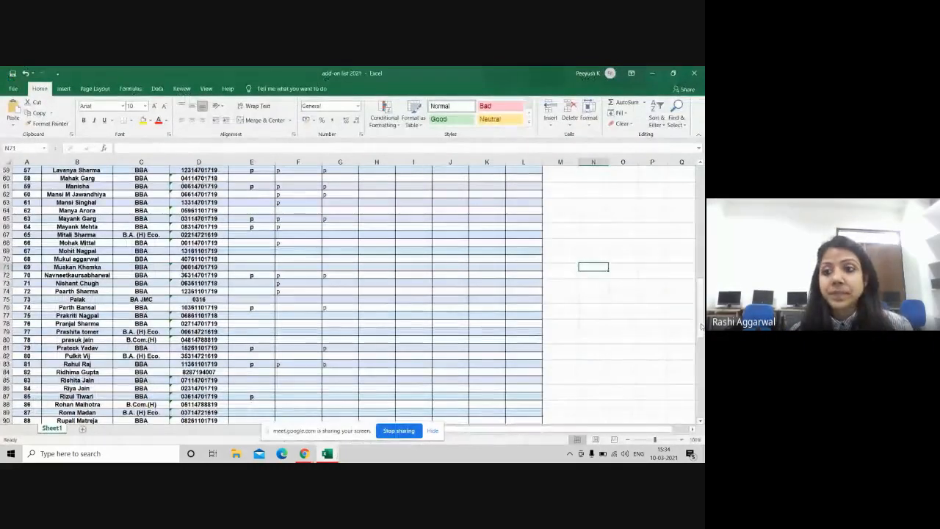
scroll(434, 396, up, 20)
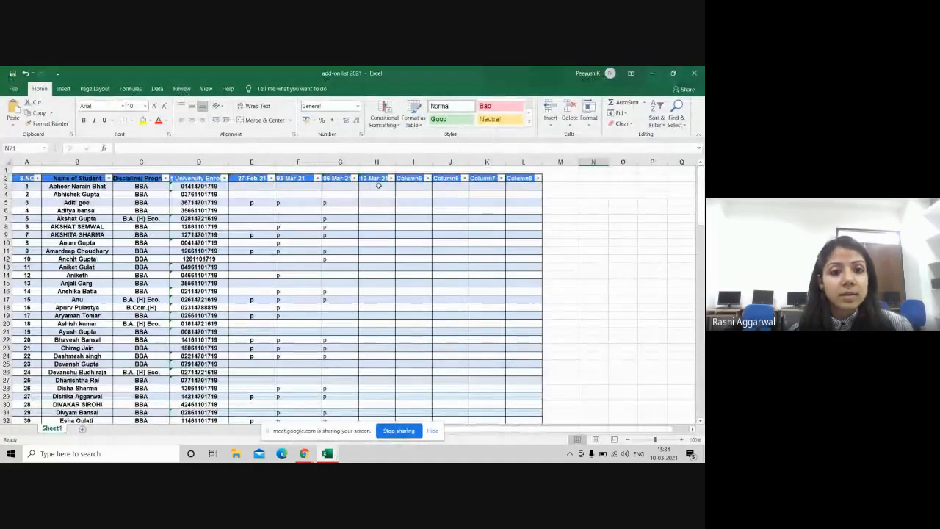
click(376, 188)
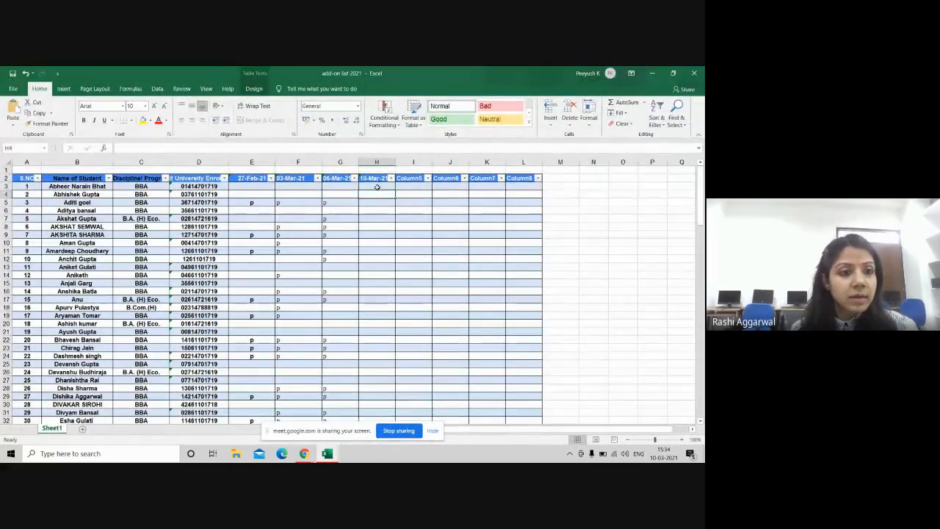
key(Down)
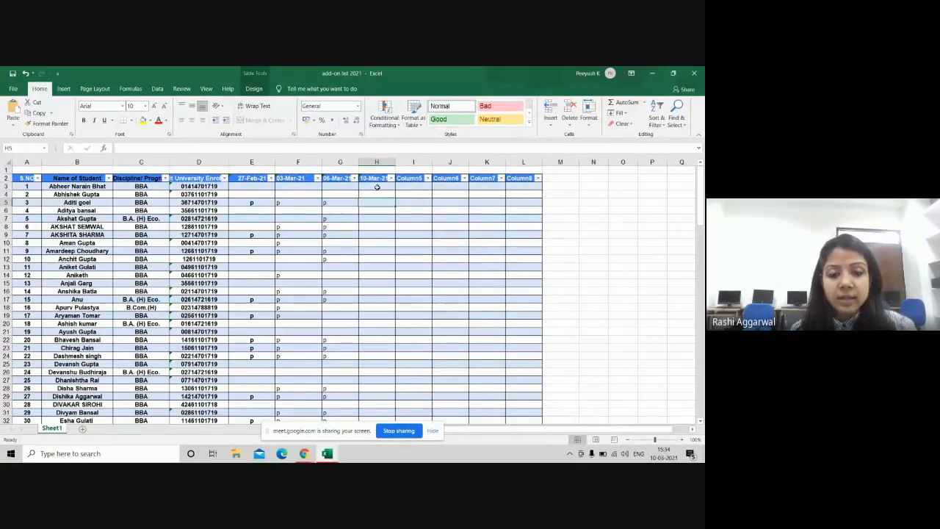
text(p)
key(Return)
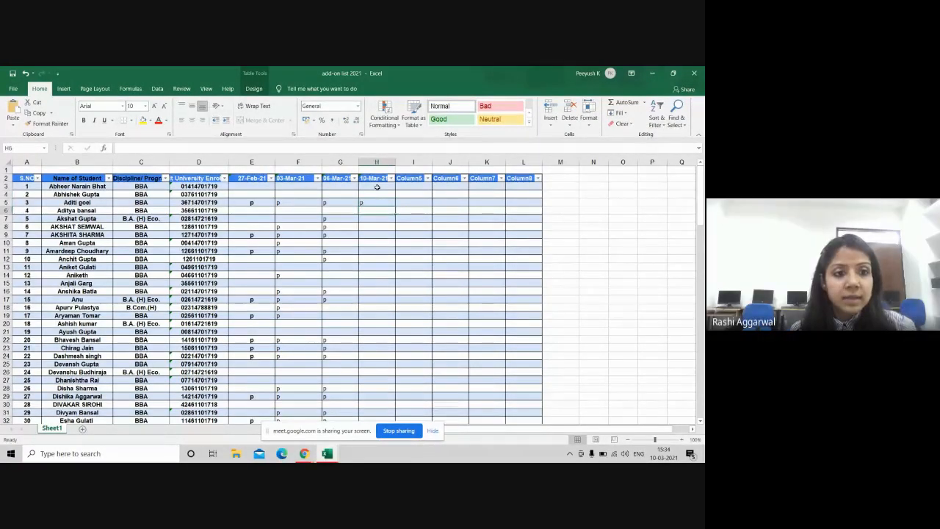
Step: Mark rows 8 and 7 with p, then clear the mark in H8
key(Down)
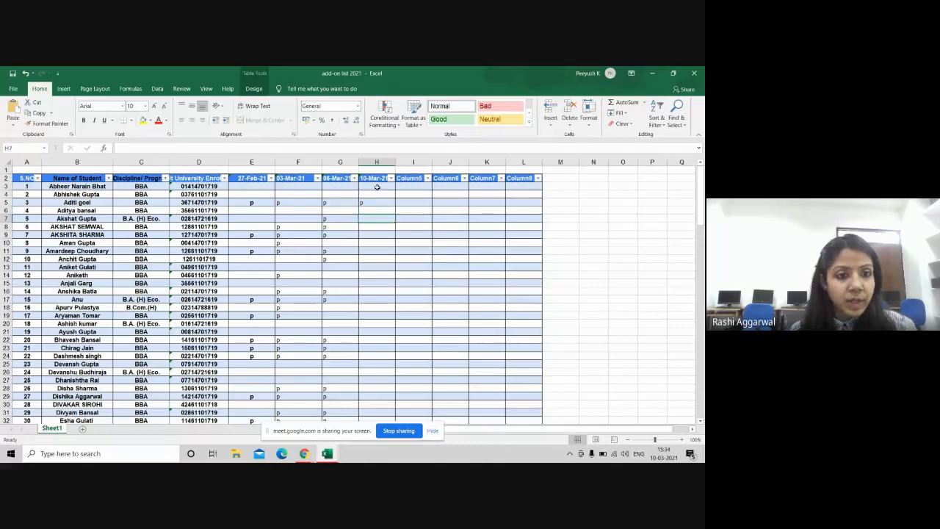
key(Down)
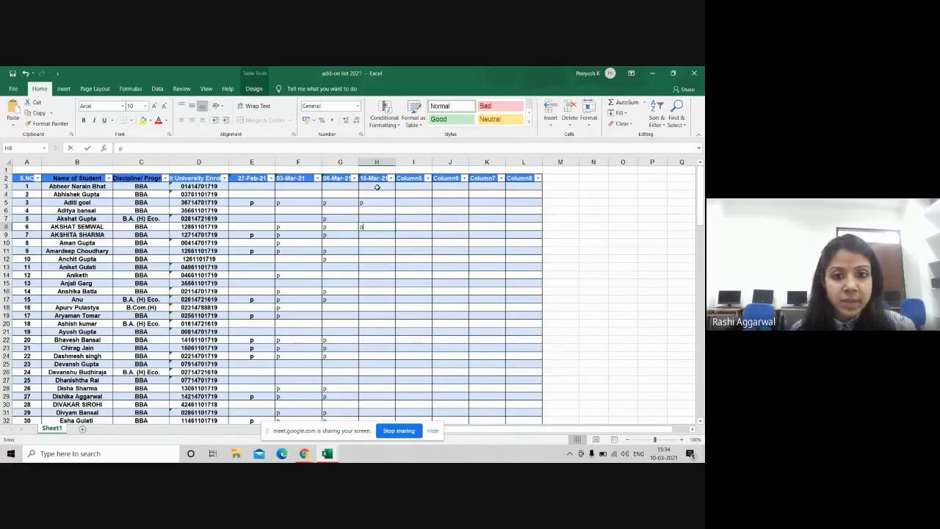
text(p)
key(Return)
key(Up)
key(Up)
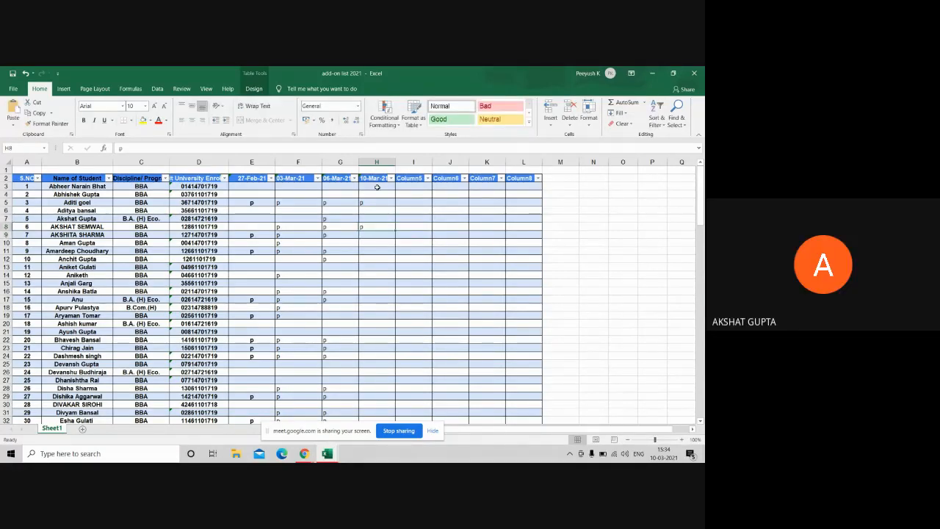
text(p)
key(Return)
key(BackSpace)
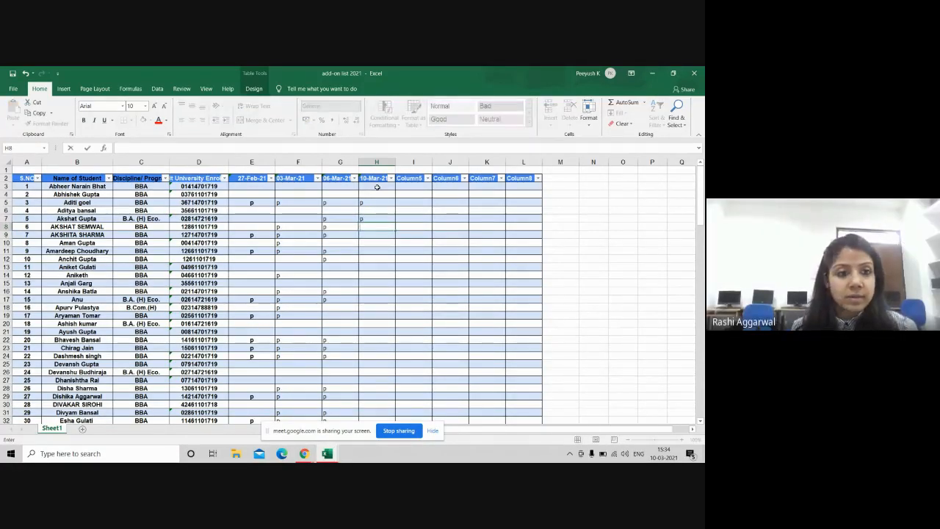
key(Return)
Step: Move down the 10-Mar-21 column and mark rows 17 and 19 present with p
key(Down)
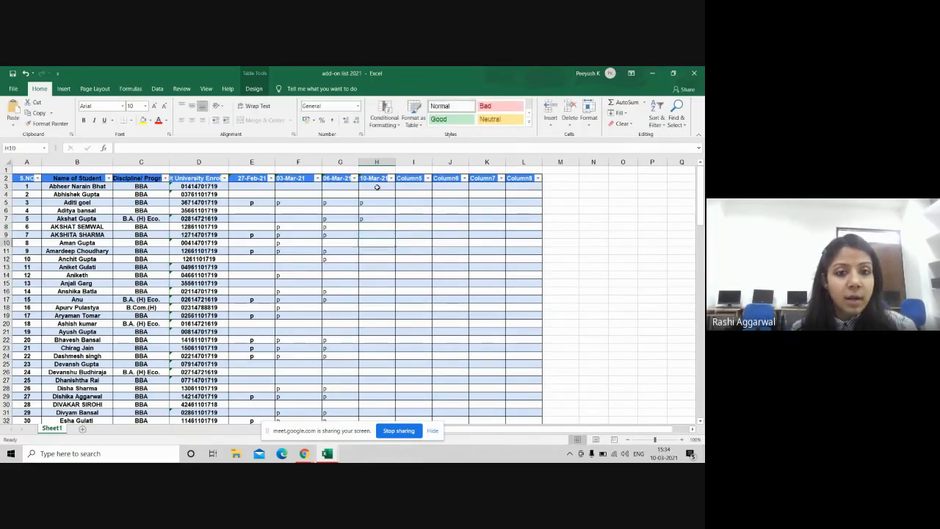
key(Down)
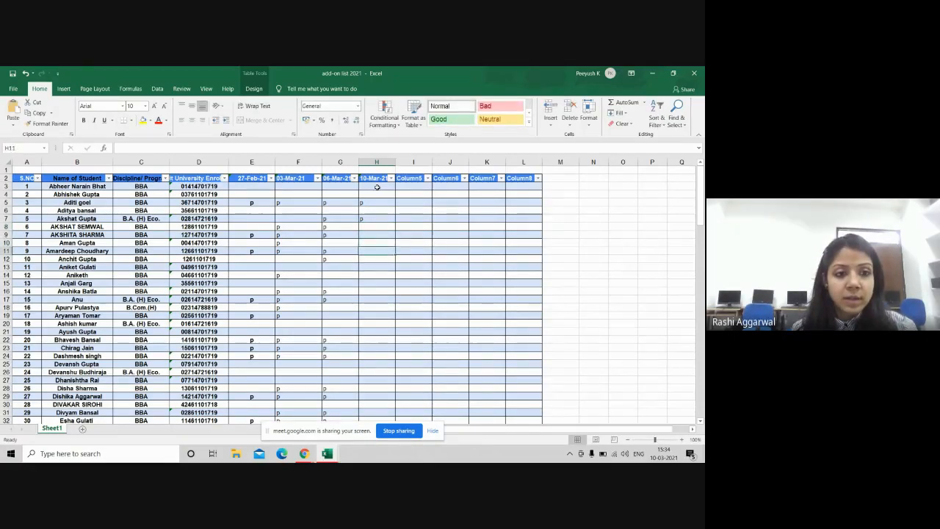
key(Down)
key(Down)
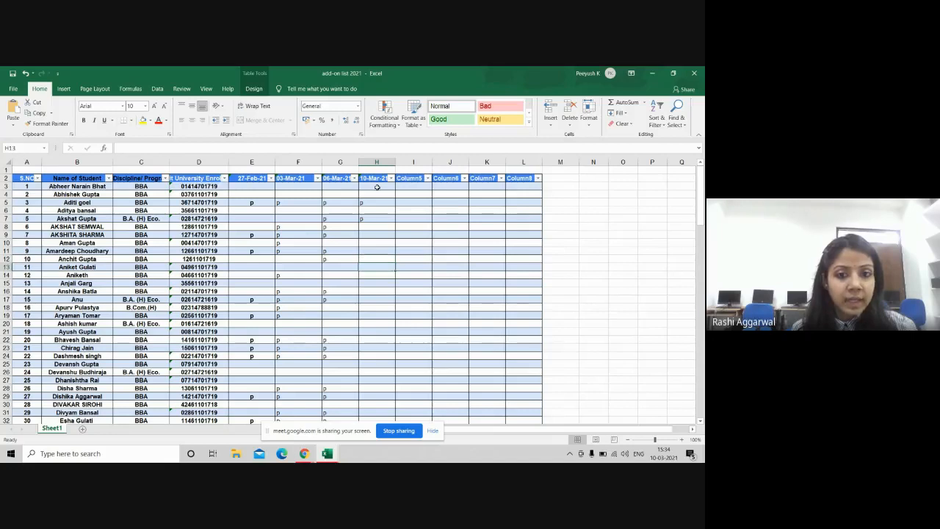
key(Down)
key(Down)
key(Down)
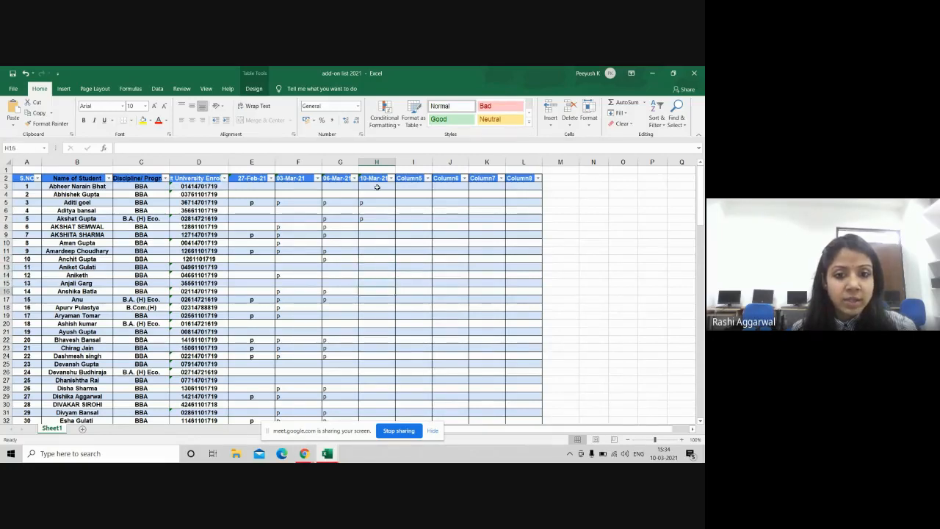
key(Down)
key(Down)
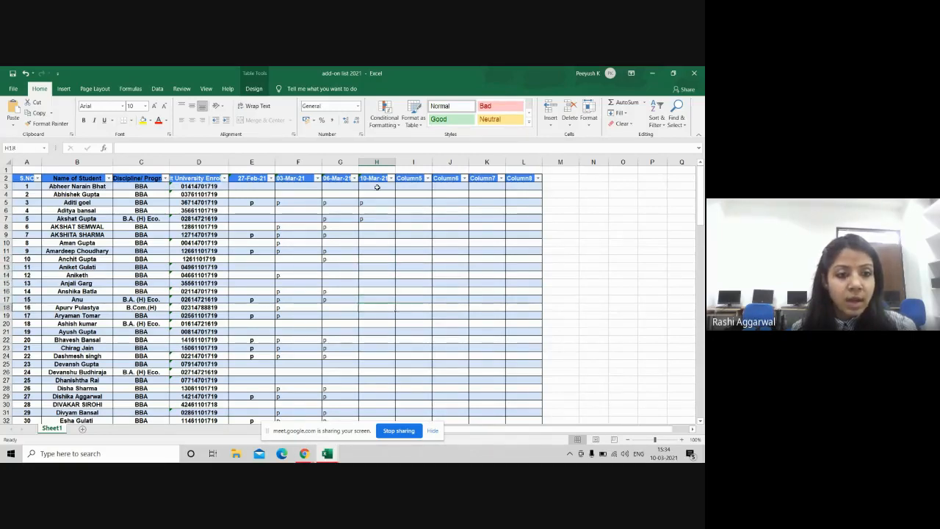
key(Down)
key(Up)
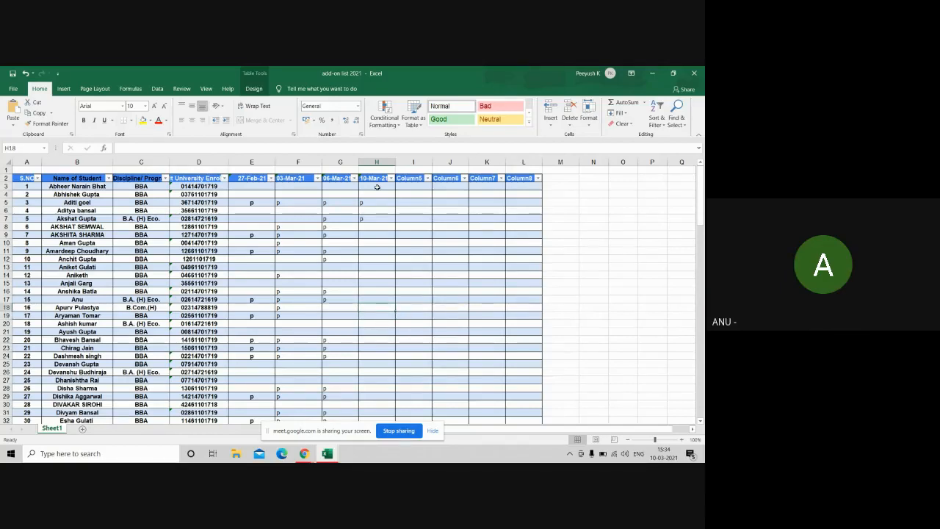
key(Up)
text(p)
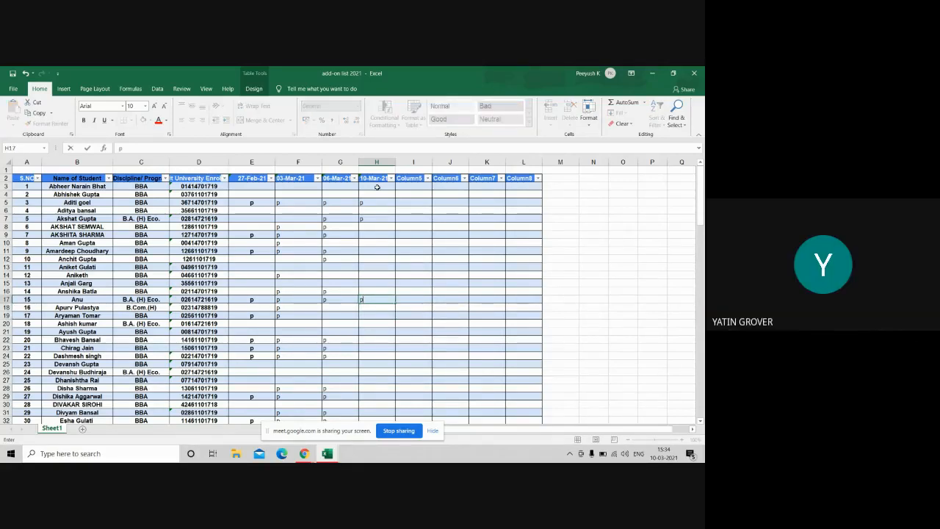
key(Up)
key(Up)
key(Up)
key(Up)
key(Up)
key(Up)
key(Up)
key(Up)
key(Up)
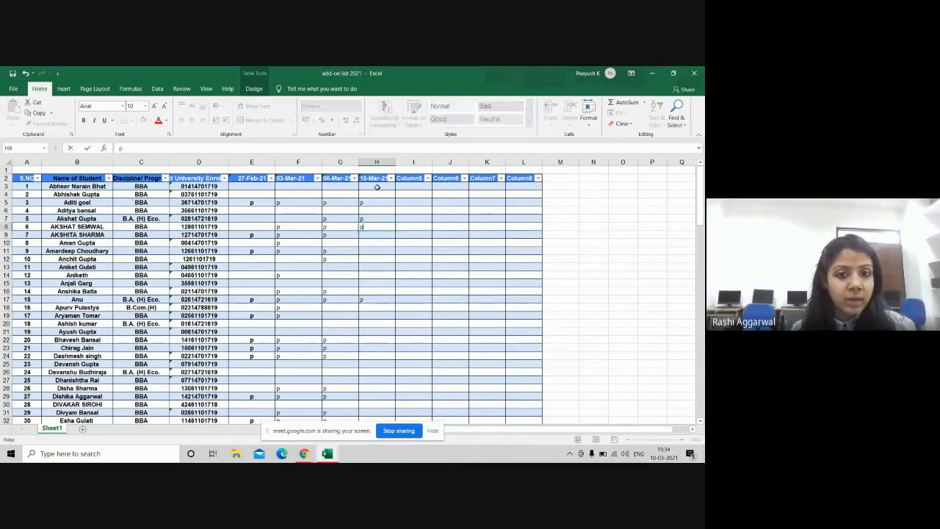
key(Down)
key(Down)
key(Down)
key(Down)
key(Down)
key(Down)
key(Down)
key(Down)
key(Down)
key(Down)
key(Down)
key(Down)
key(Down)
key(Down)
key(Down)
key(Up)
key(Up)
key(Up)
key(Up)
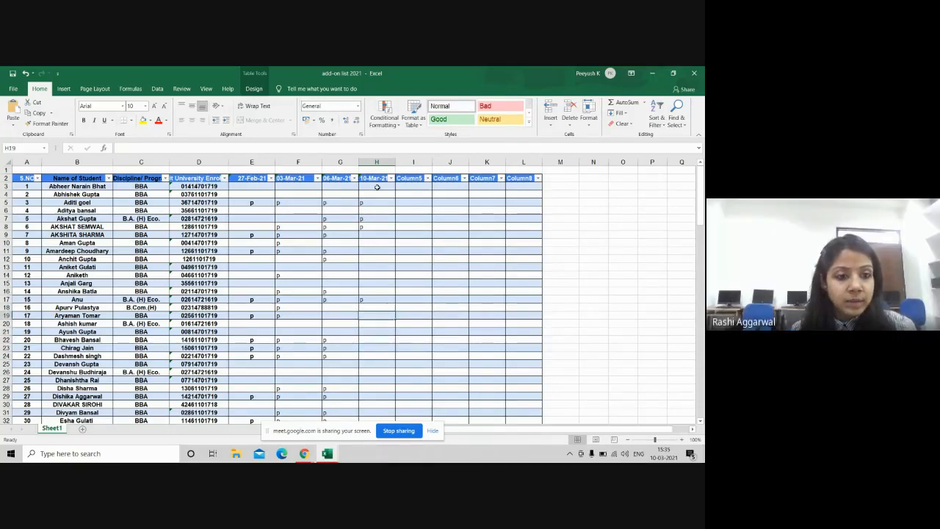
text(p)
key(Return)
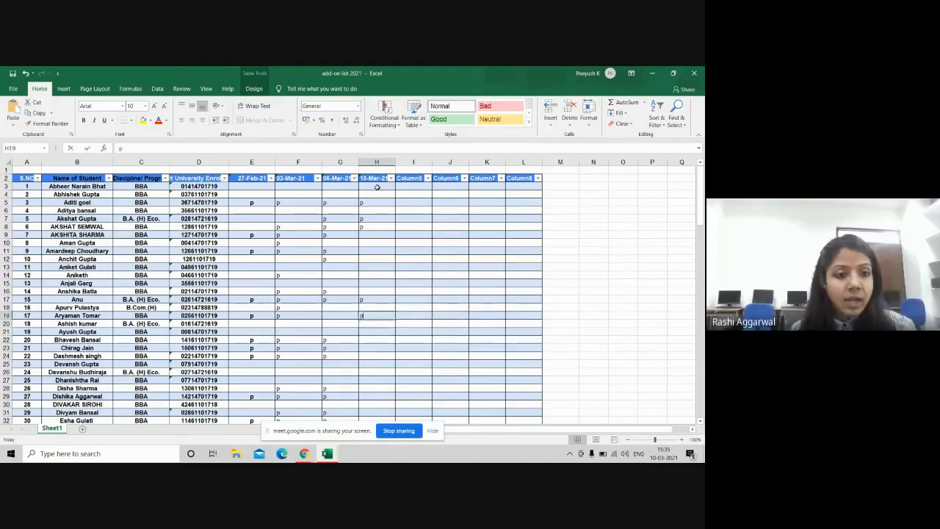
Step: Mark rows 26, 28 and 29 present with p, leaving rows 30 and 31 blank
key(Return)
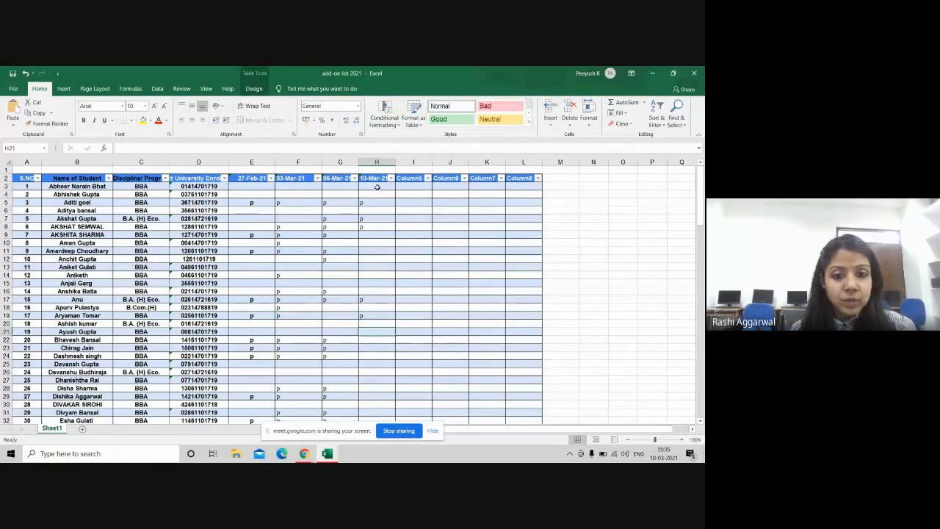
key(Return)
key(Return)
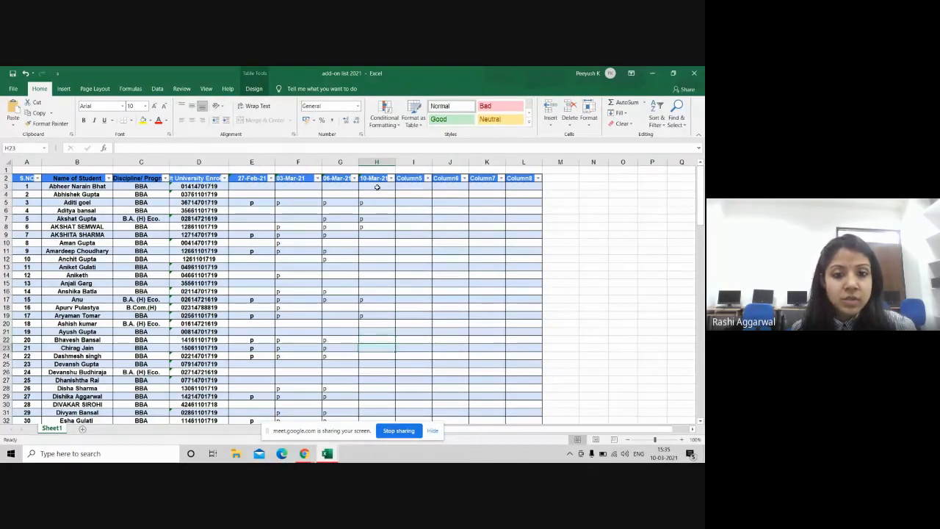
key(Return)
key(Return)
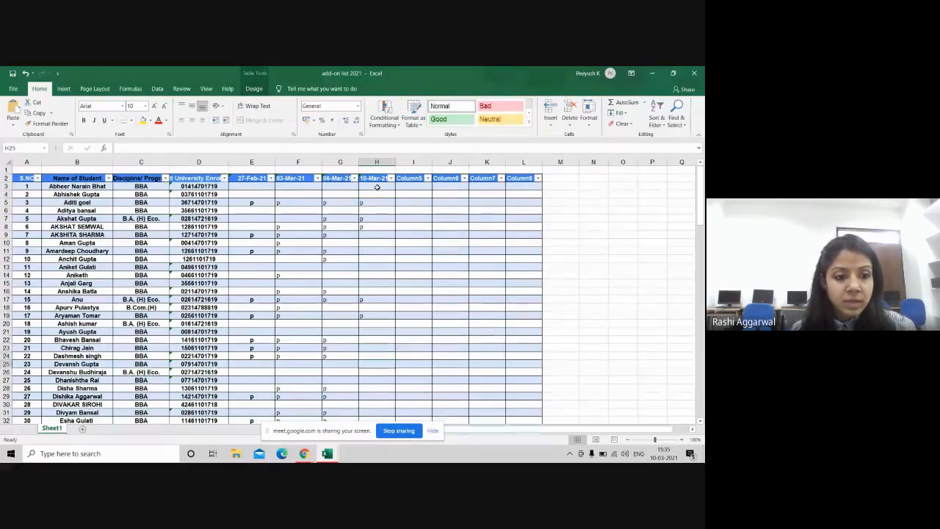
key(Return)
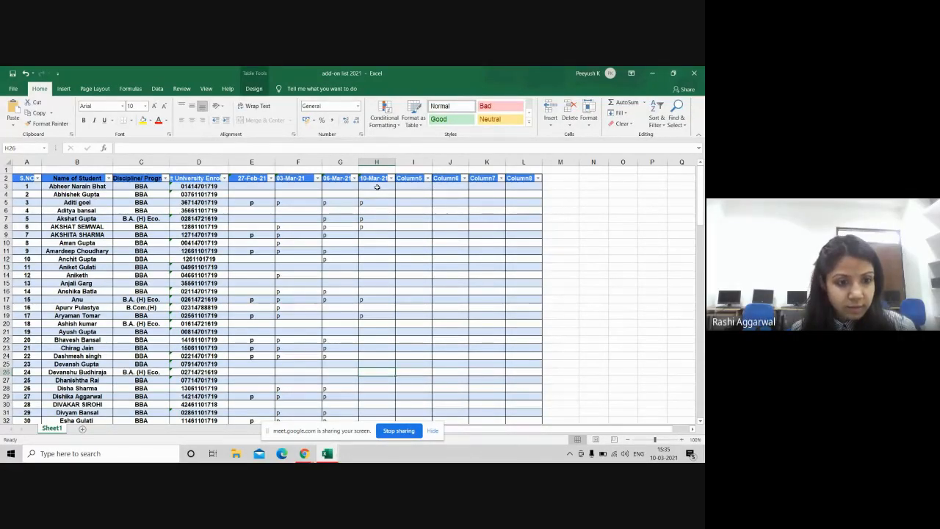
text(p)
key(Return)
key(Return)
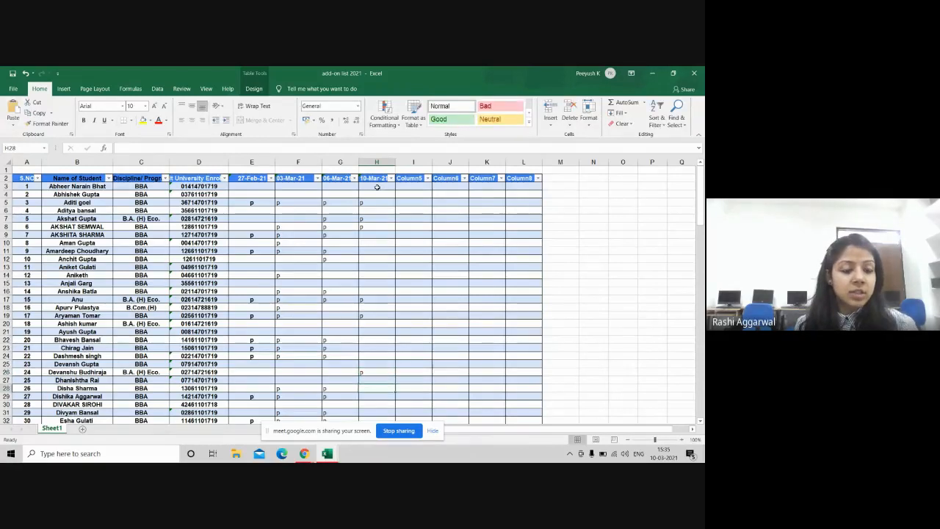
key(Return)
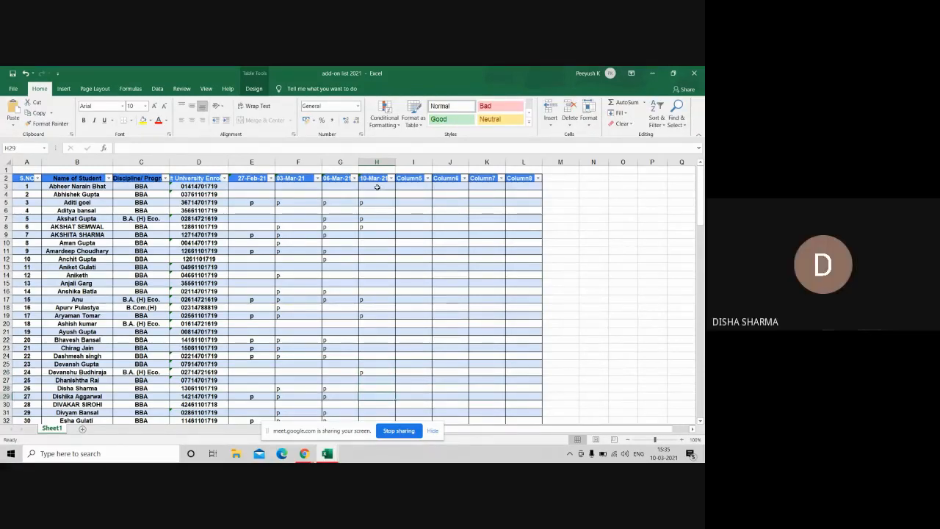
key(Up)
text(p)
key(Return)
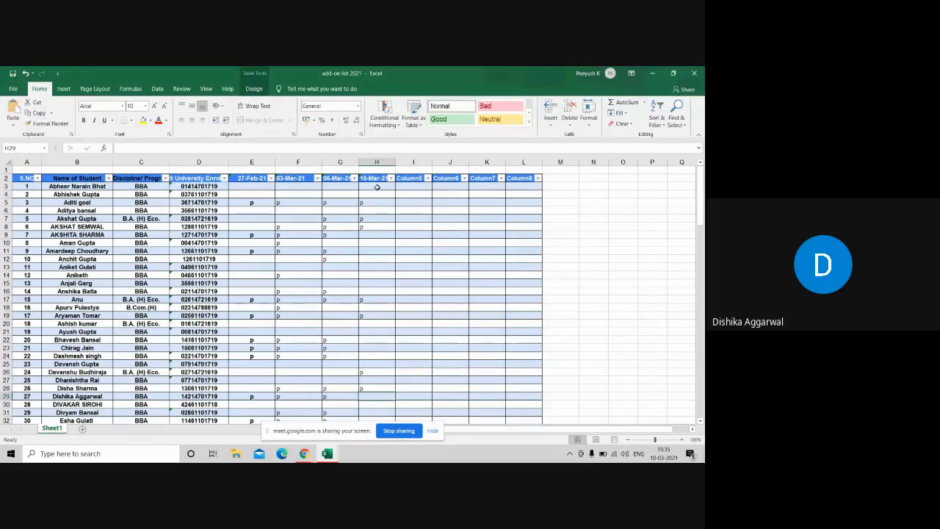
text(p)
key(Return)
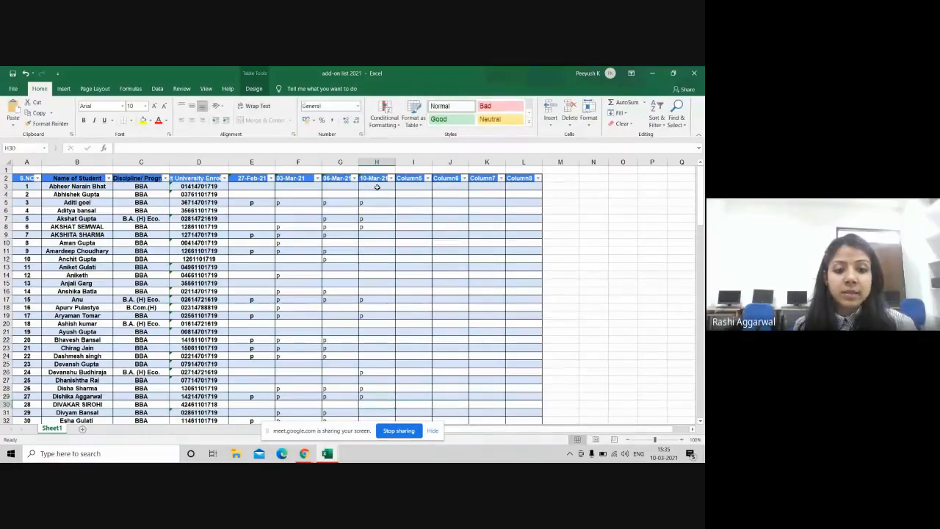
key(Return)
key(Return)
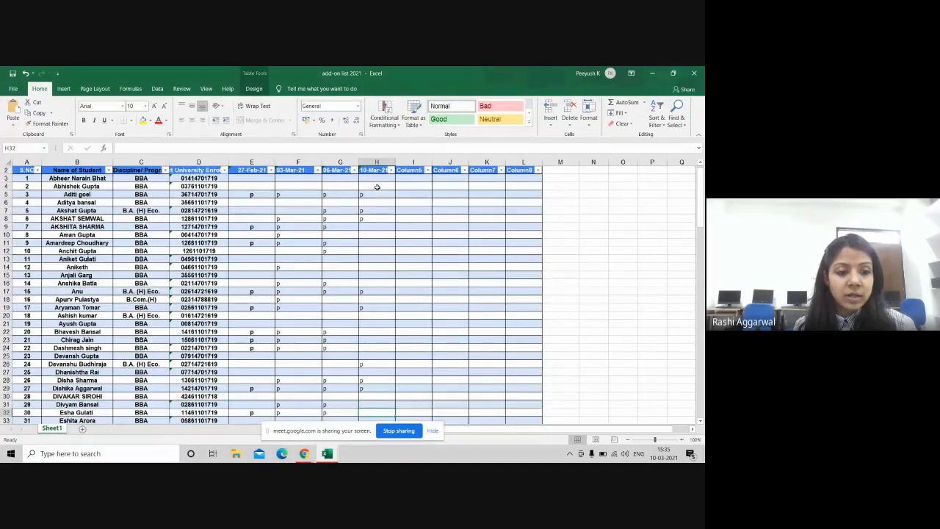
Step: Mark H36 with p, then return to the top of the table and mark H11 with p
key(Return)
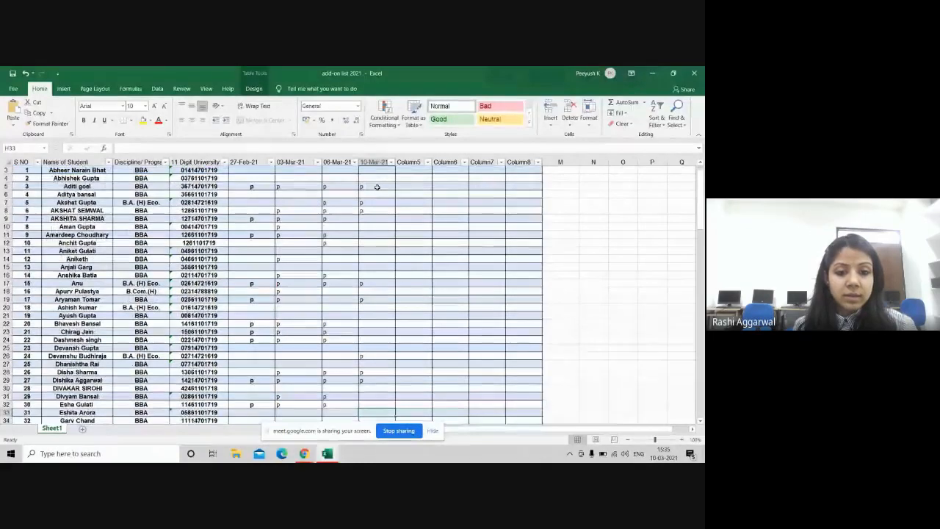
key(Return)
key(Return)
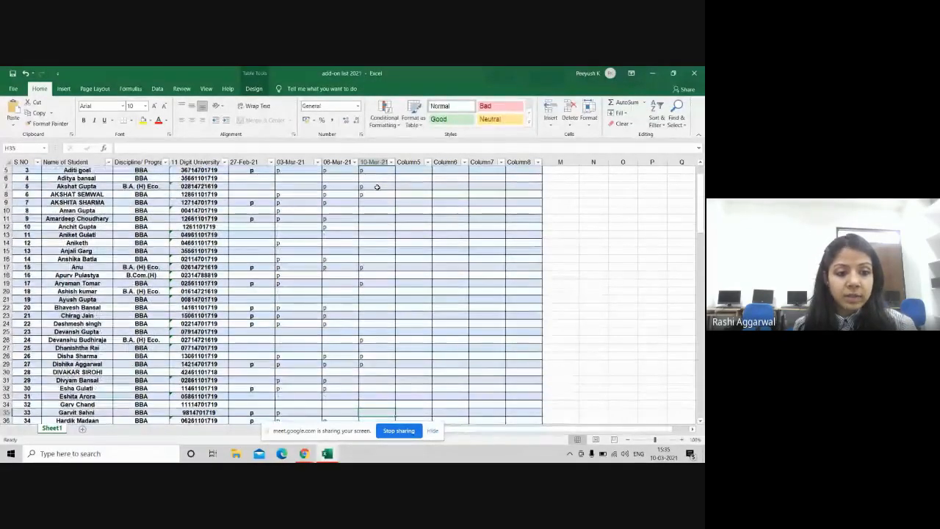
key(Return)
key(Return)
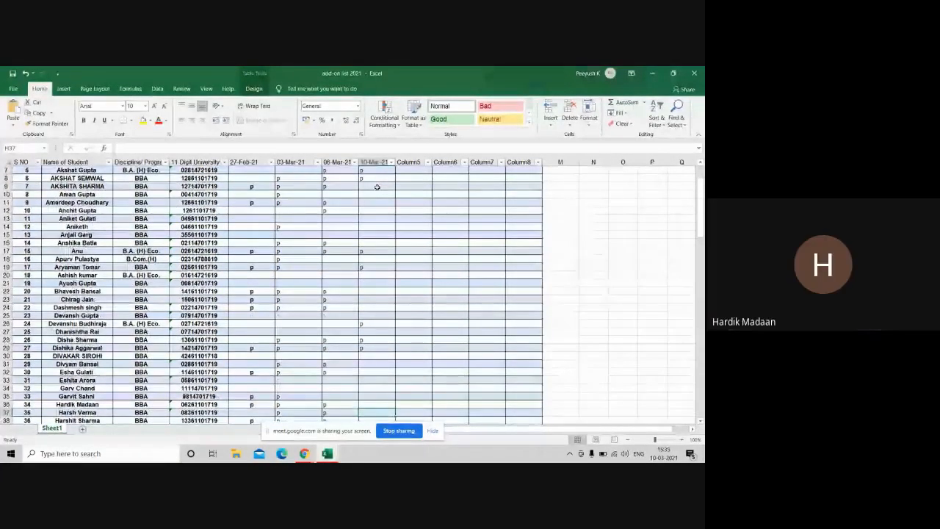
key(Up)
key(Up)
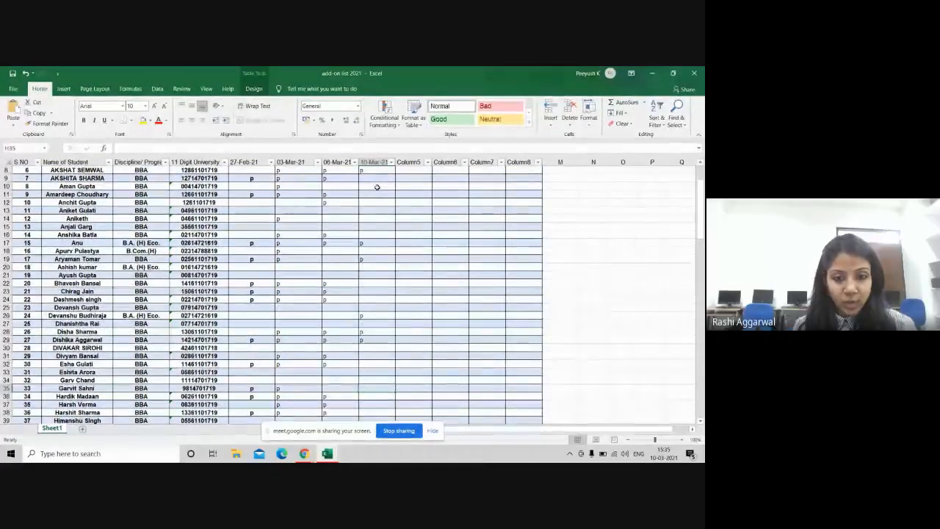
key(Return)
text(p)
key(Return)
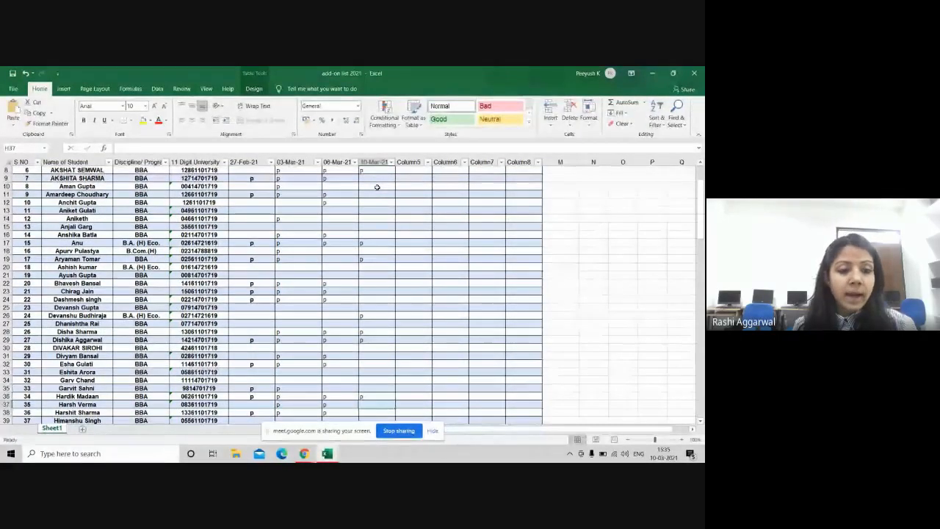
key(Return)
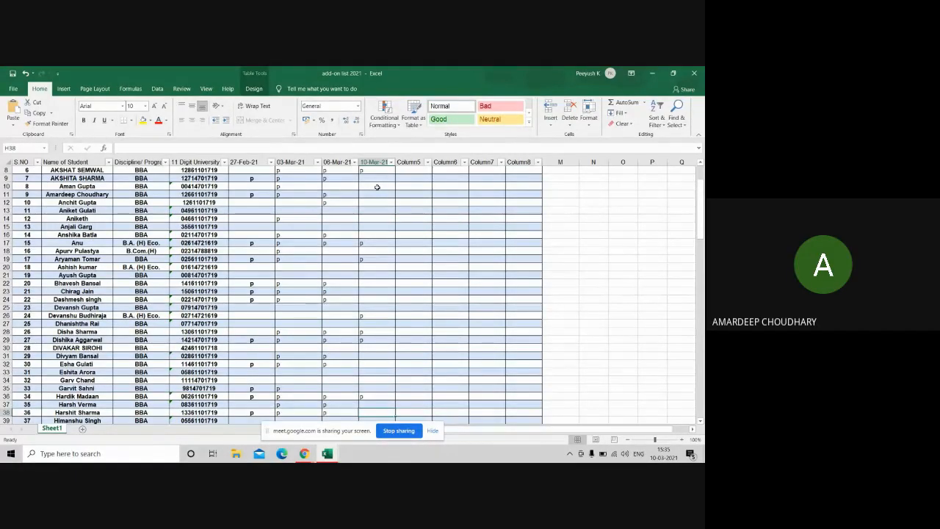
key(Up)
key(Up)
key(Up)
key(Up)
key(Up)
key(Up)
key(Up)
key(Up)
key(Up)
key(Up)
key(Up)
key(Up)
key(Up)
key(Up)
key(Up)
key(Up)
key(Up)
key(Up)
key(Up)
key(Up)
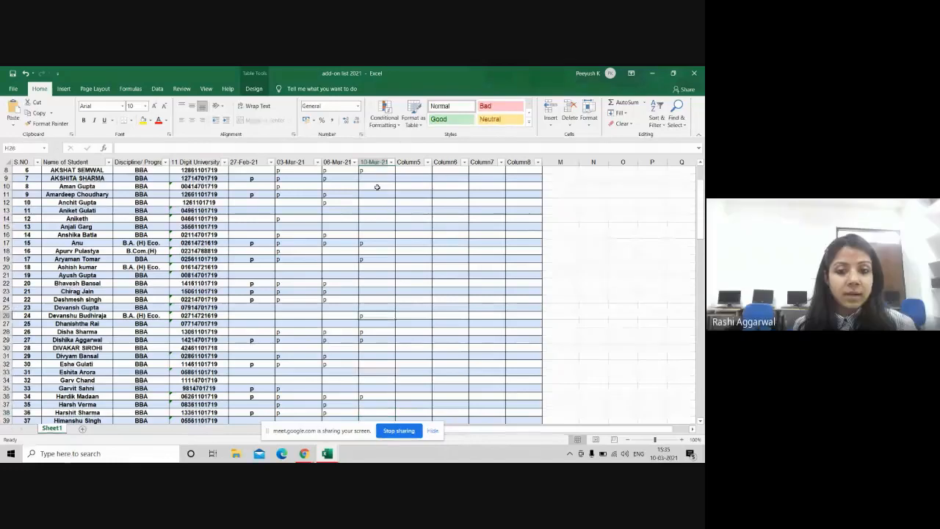
scroll(376, 187, up, 3)
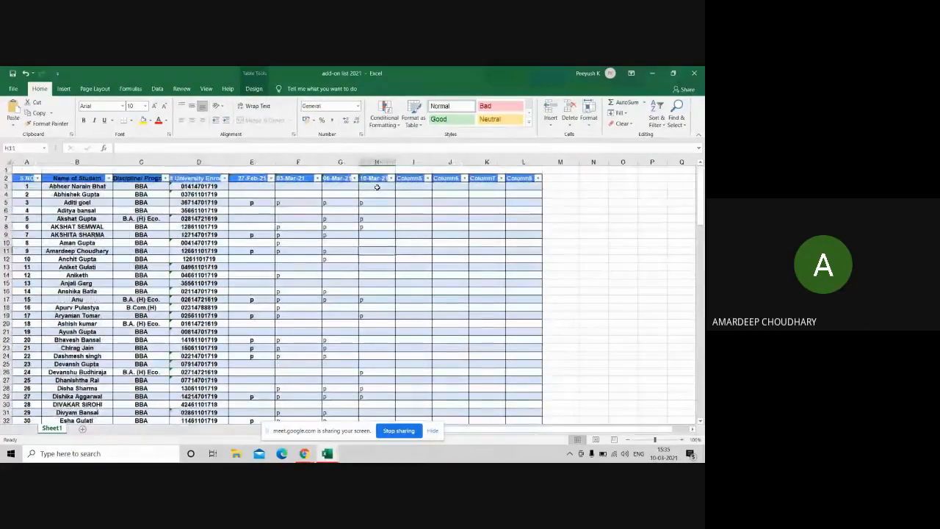
key(Up)
text(p)
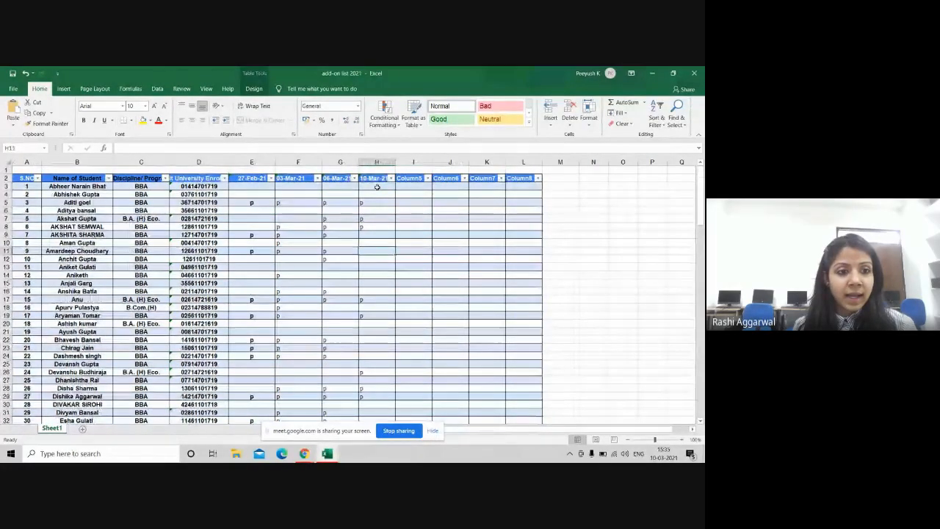
key(Return)
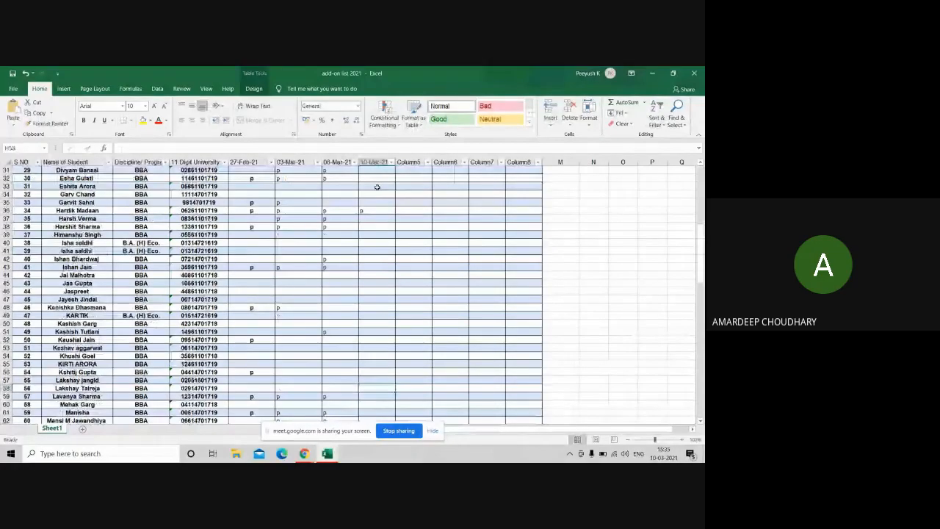
Step: Enter p in the 10-Mar-21 cells H38 and H48
click(370, 217)
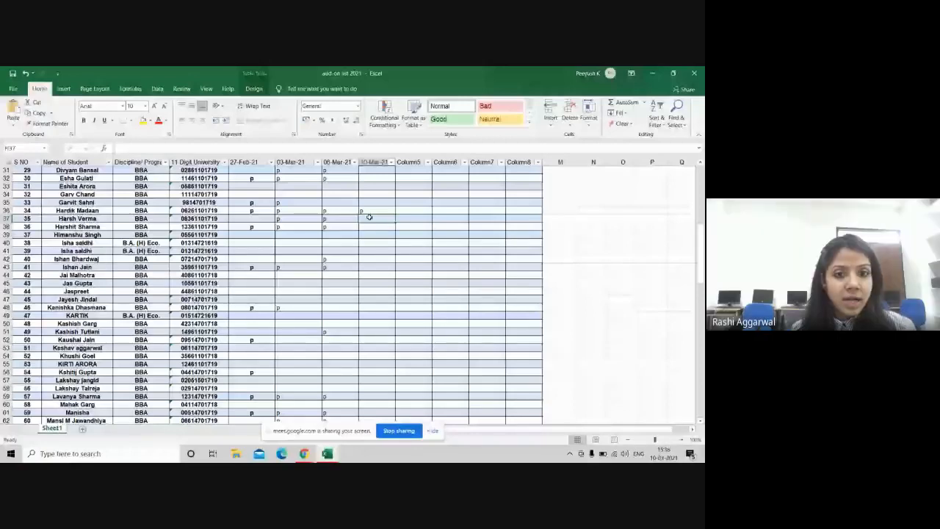
key(Down)
key(Down)
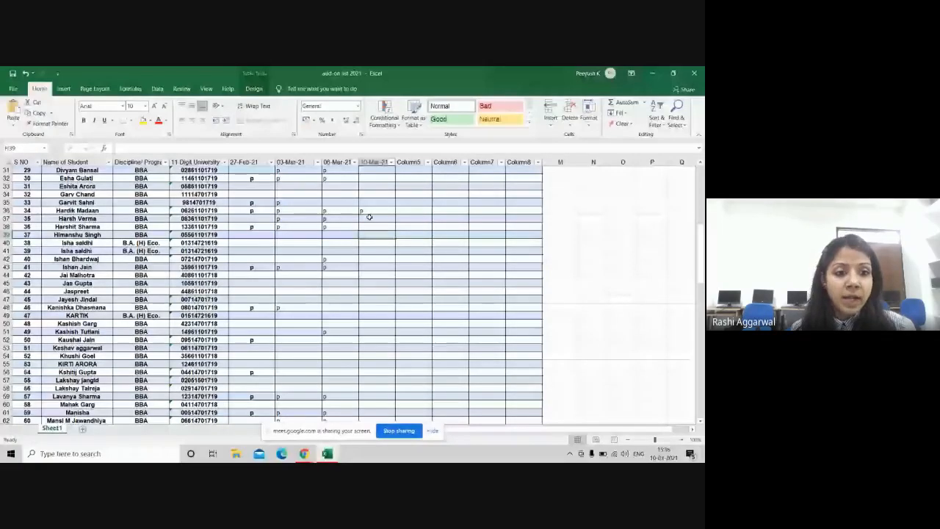
key(Up)
text(p)
key(Return)
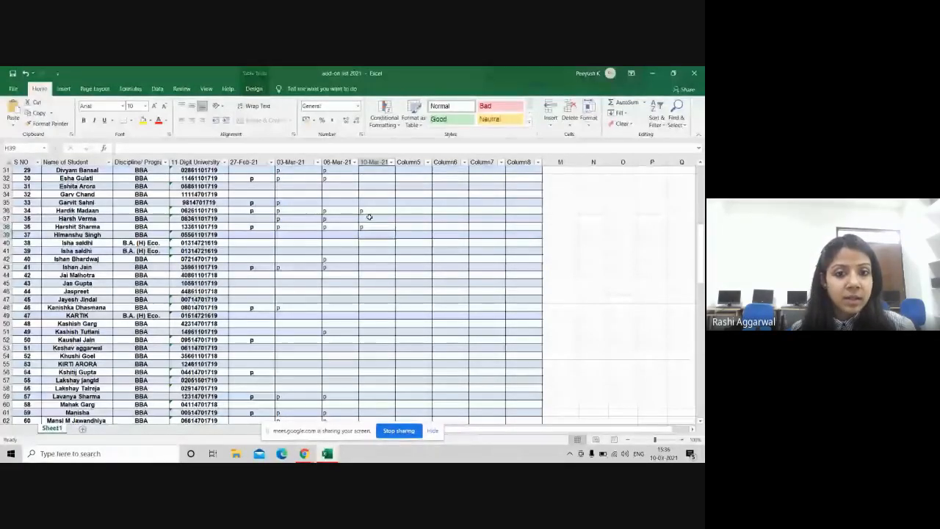
key(Down)
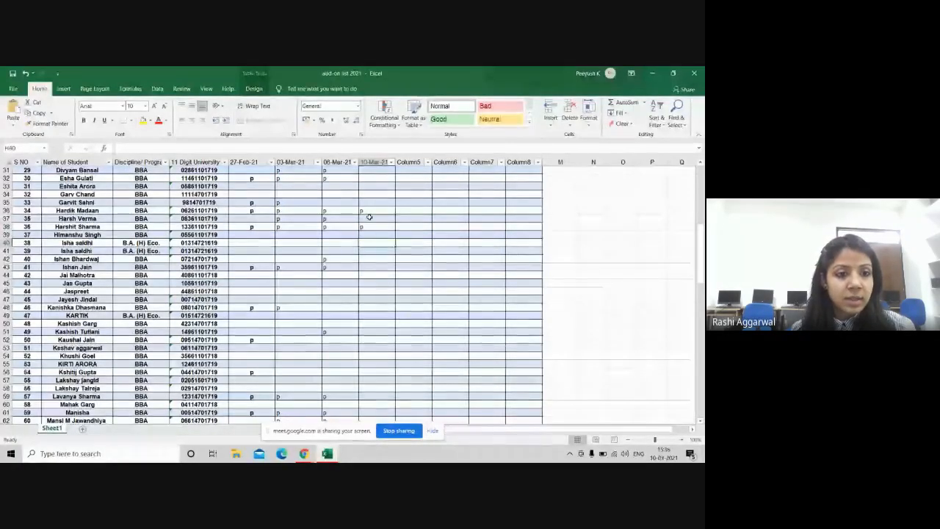
key(Down)
key(Down)
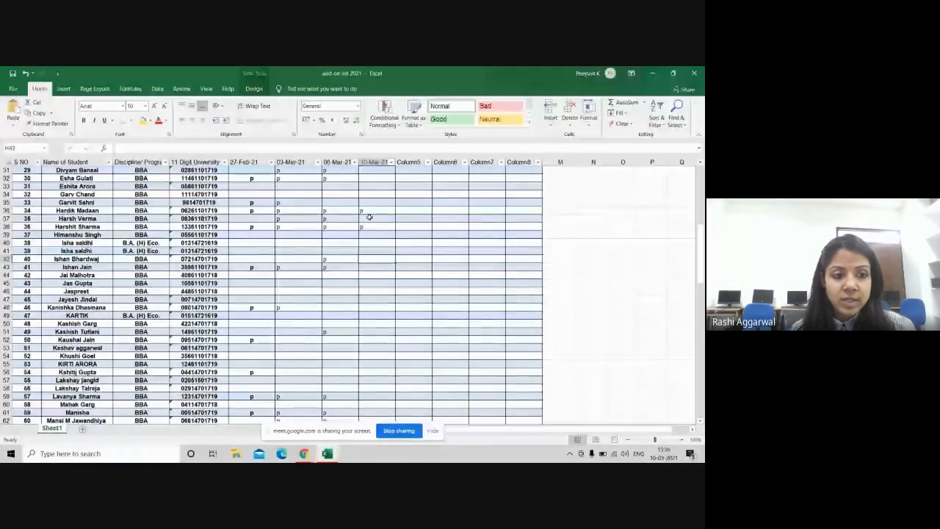
key(Down)
key(Down)
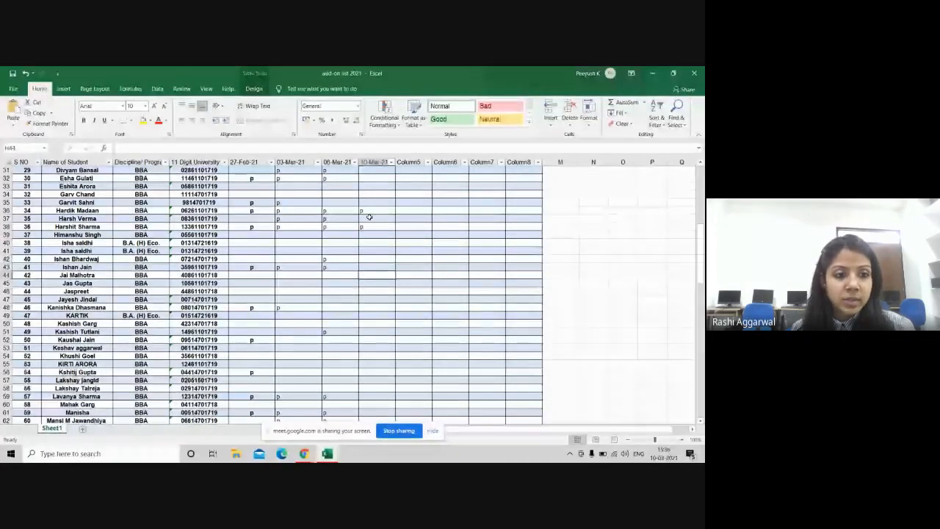
key(Down)
key(Down)
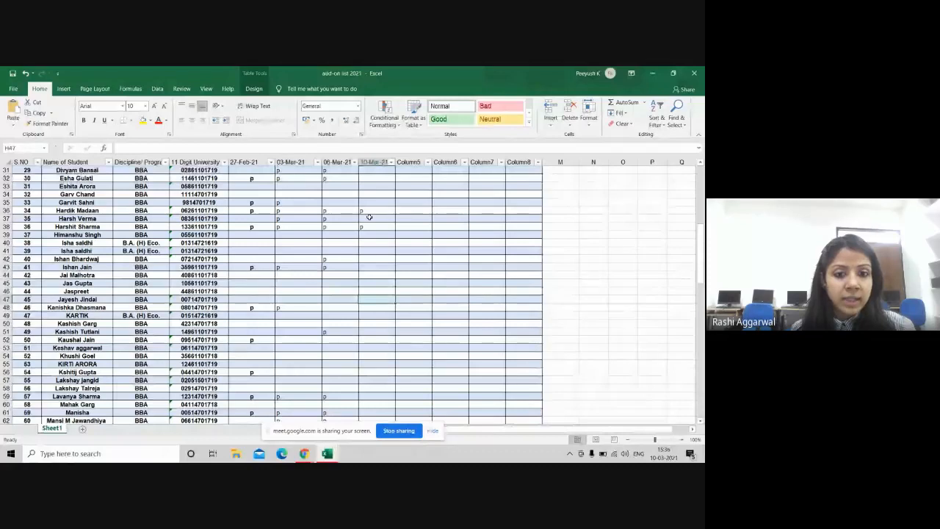
key(Down)
key(Down)
key(Down)
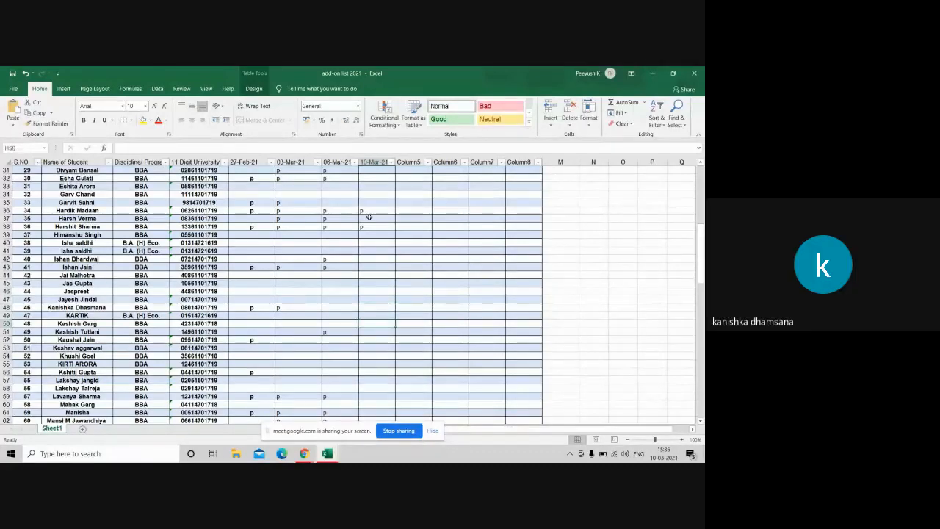
key(Up)
key(Up)
text(p)
key(Return)
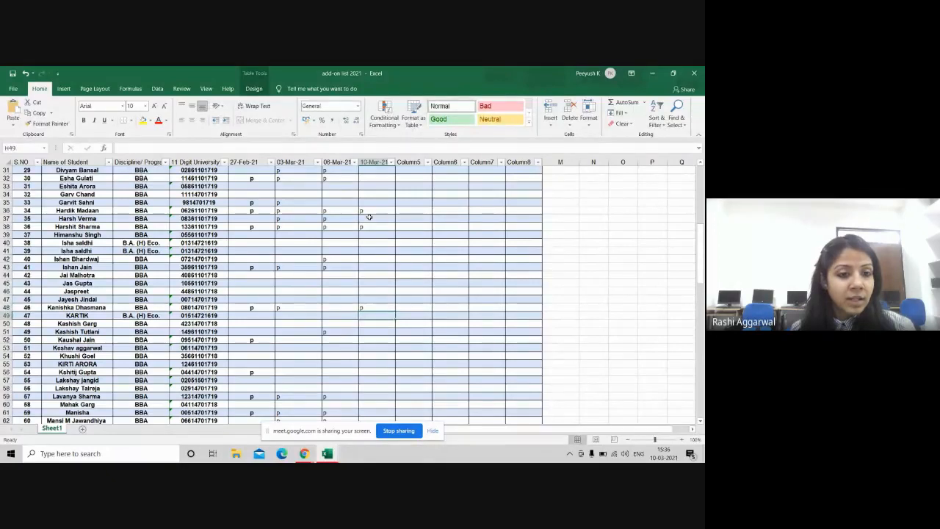
Step: Enter p in the 10-Mar-21 cells H59 and H66
key(Down)
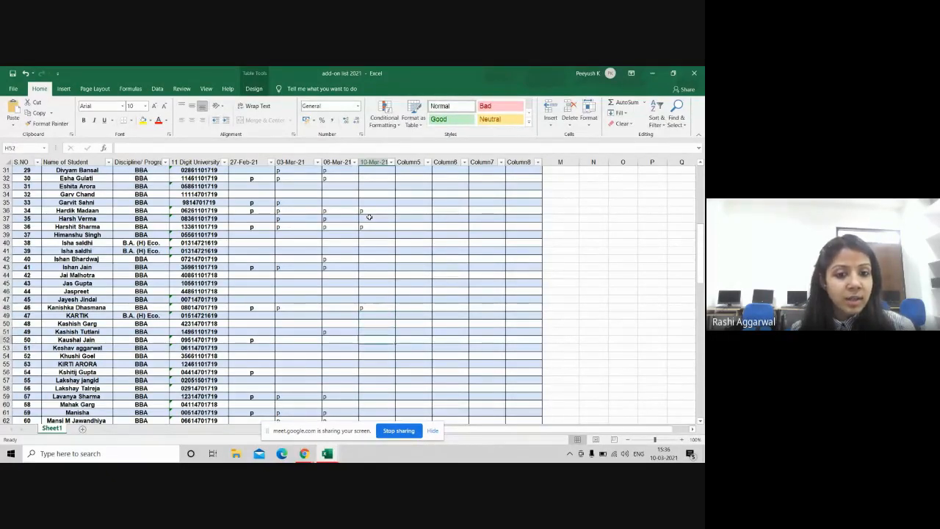
key(Down)
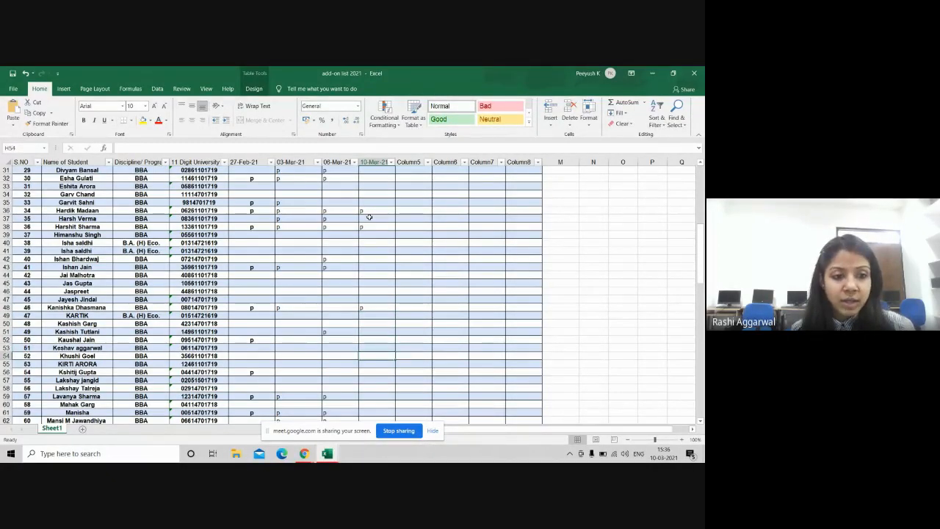
key(Down)
key(Down)
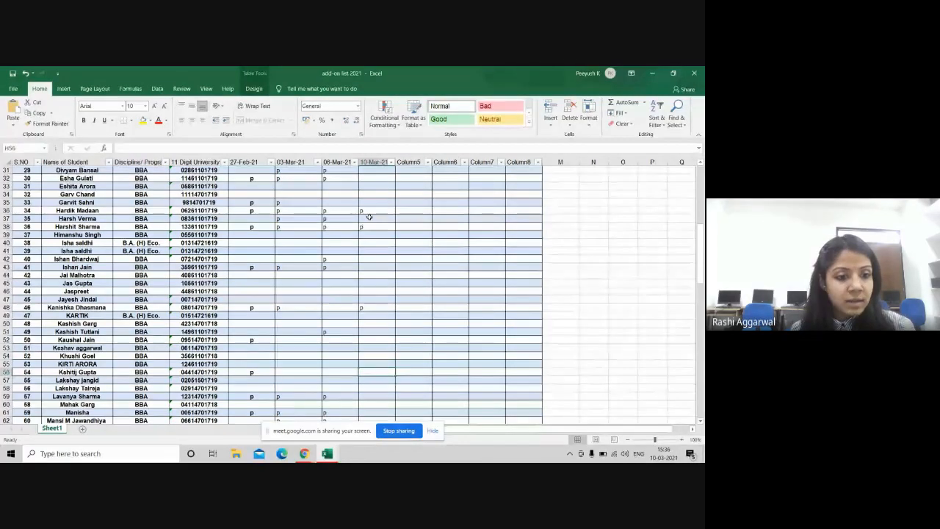
key(Down)
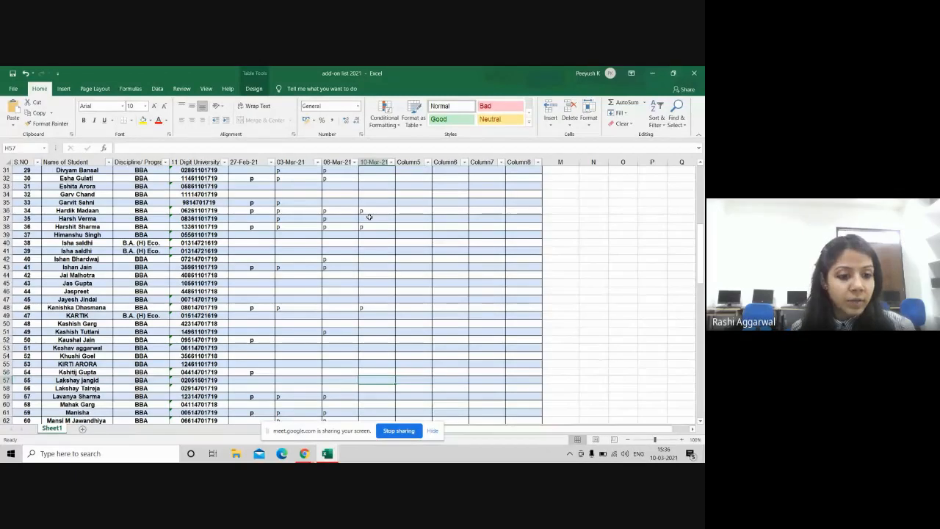
key(Down)
key(Down)
key(Down)
key(Down)
key(Down)
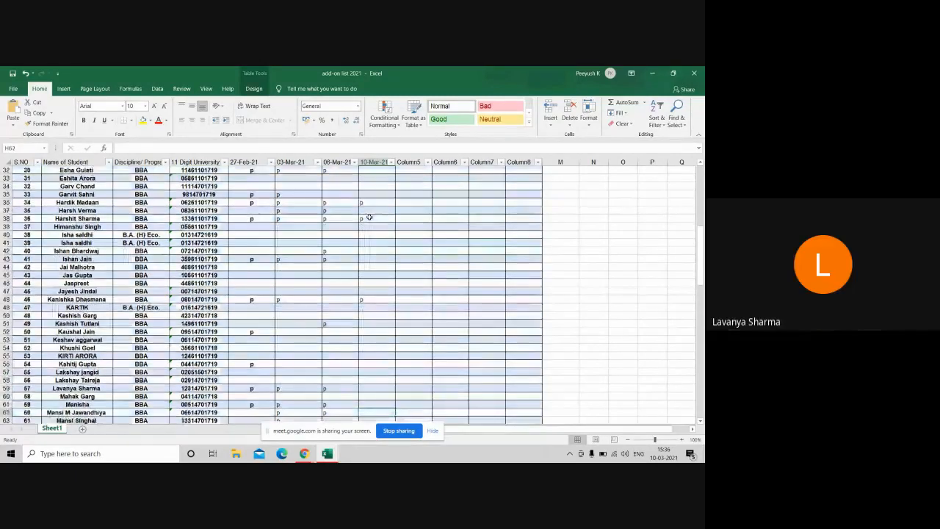
key(Down)
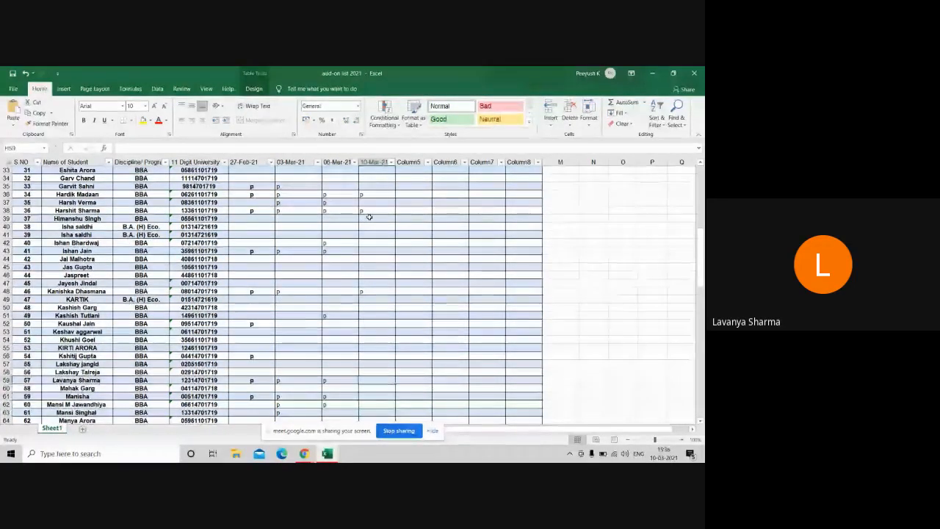
text(p)
key(Down)
key(Down)
key(Down)
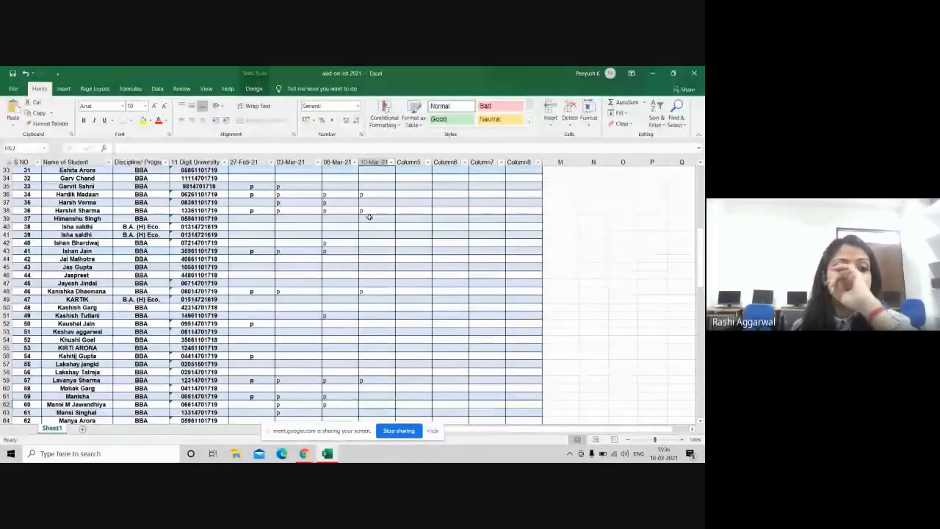
key(Down)
key(Down)
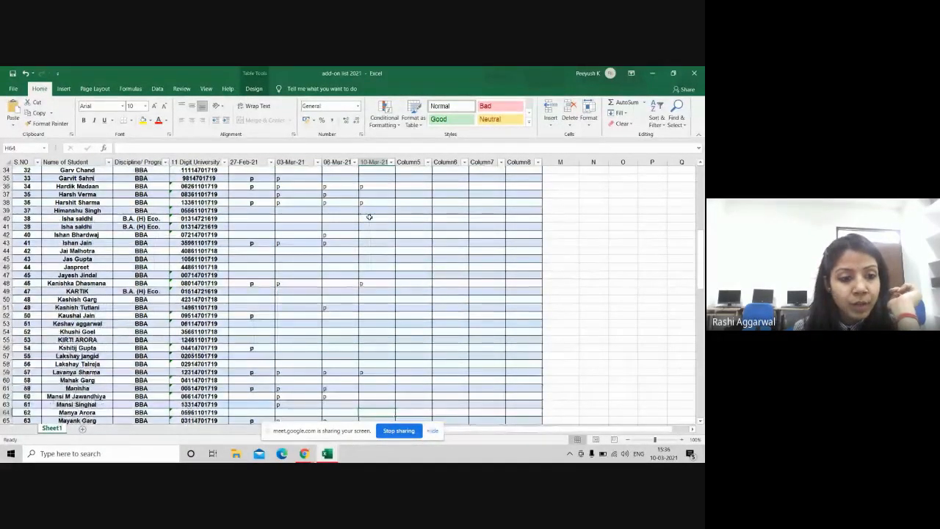
key(Down)
key(Down)
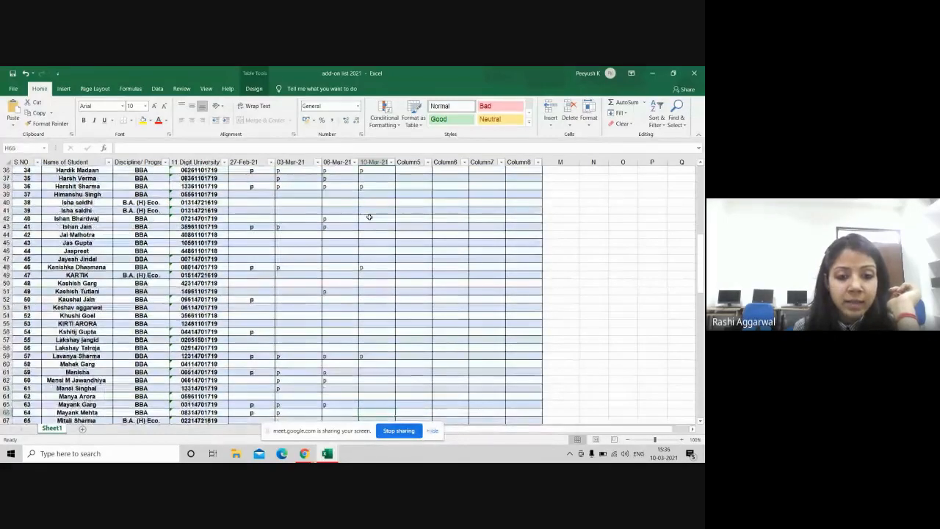
key(Down)
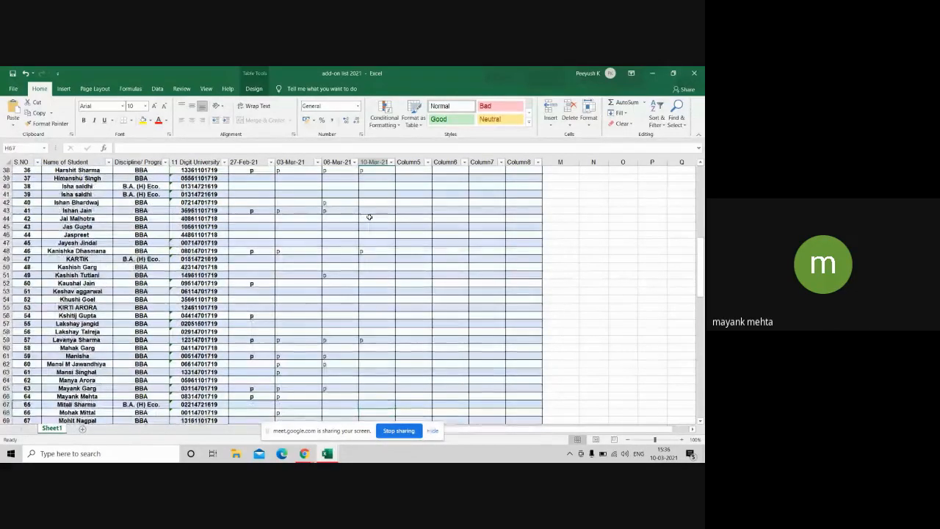
key(Up)
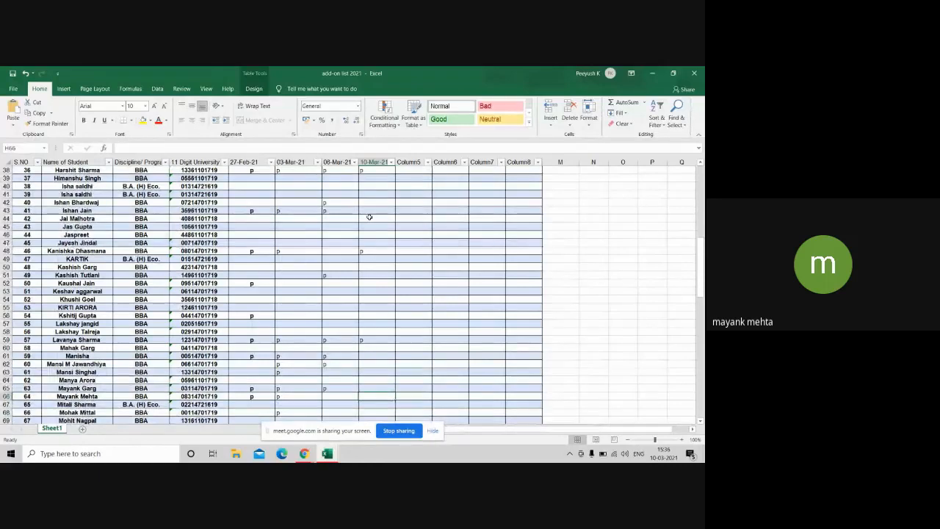
text(p)
key(Down)
key(Down)
key(Down)
key(Down)
key(Down)
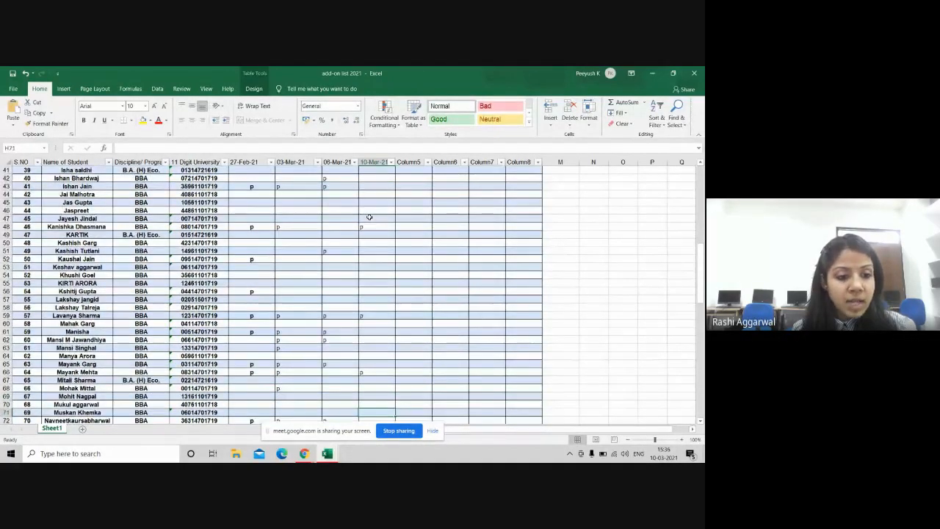
Step: Enter p in the 10-Mar-21 cells H76 and H73
key(Down)
key(Down)
key(Down)
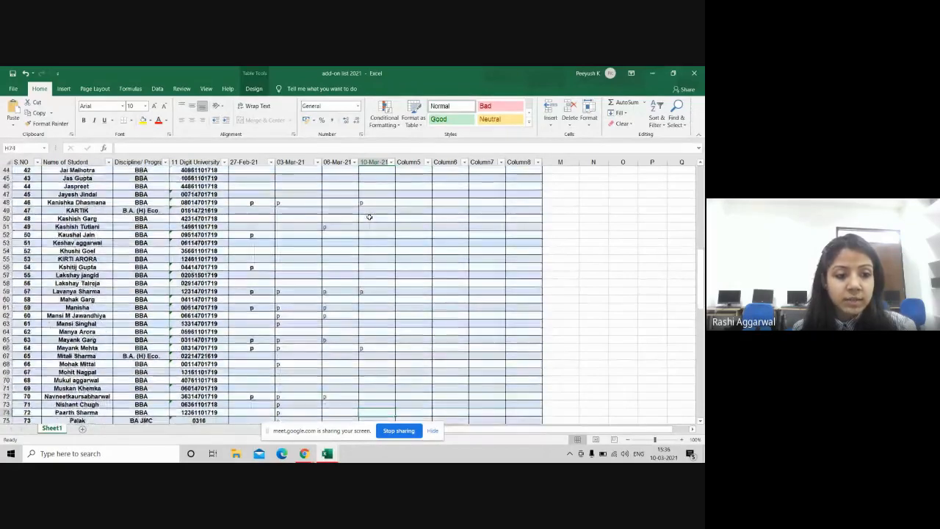
key(Down)
key(Down)
key(Down)
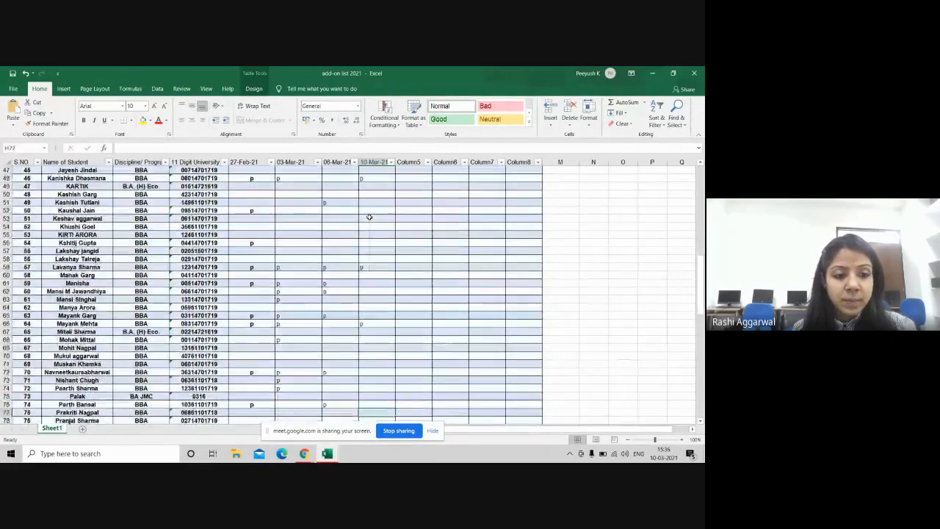
key(Up)
key(Up)
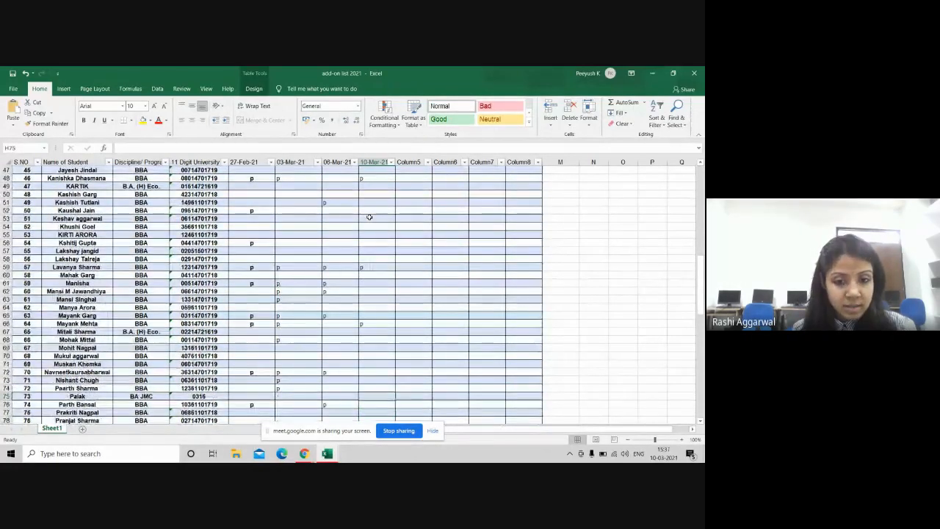
key(Down)
text(p)
key(Return)
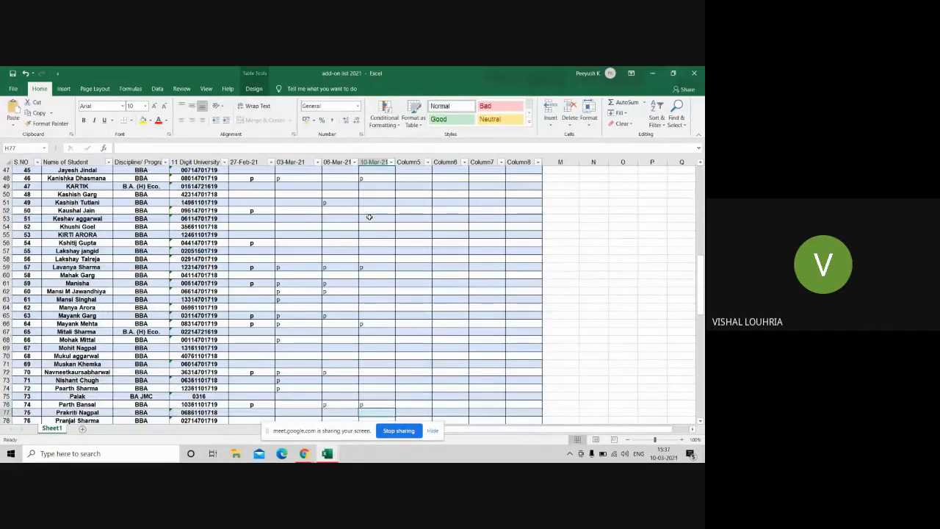
key(Up)
key(Up)
key(Up)
key(Up)
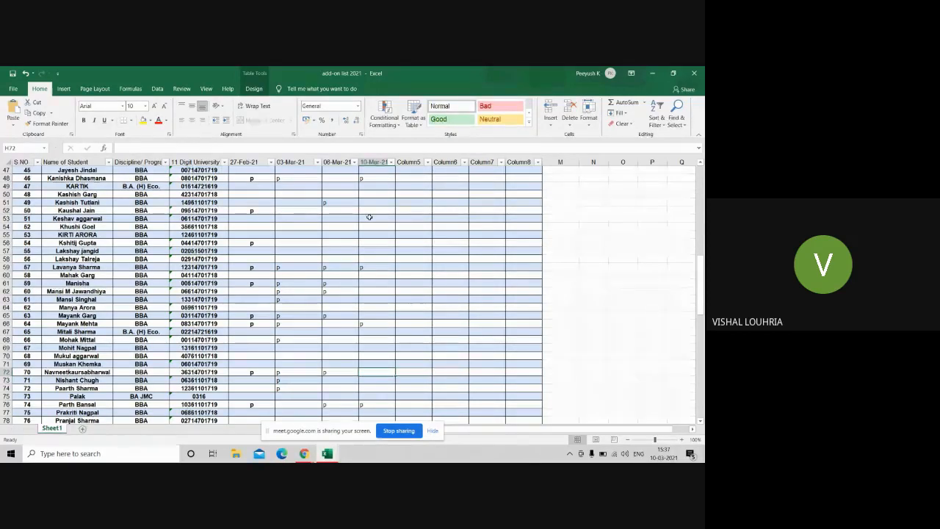
text(p)
key(Return)
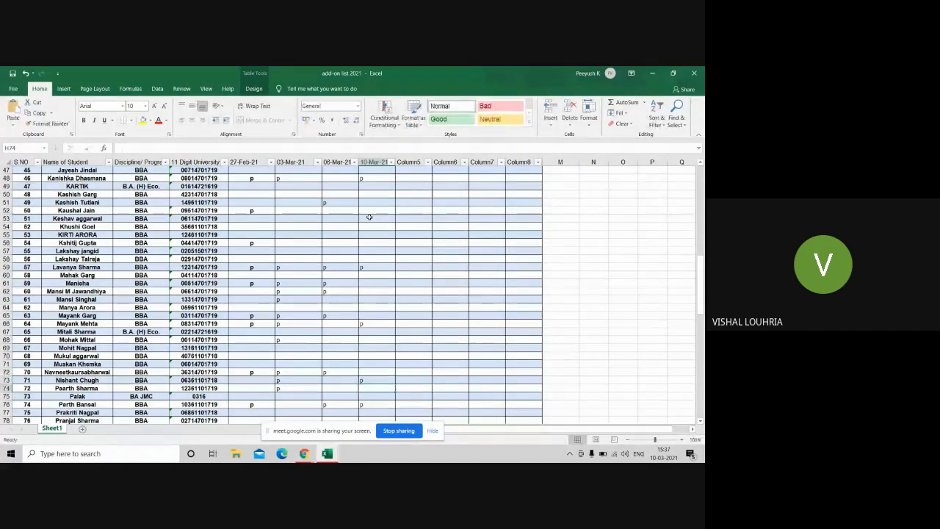
Step: Work down the 10-Mar-21 column past row 94 and mark H98 with p
key(Down)
key(Down)
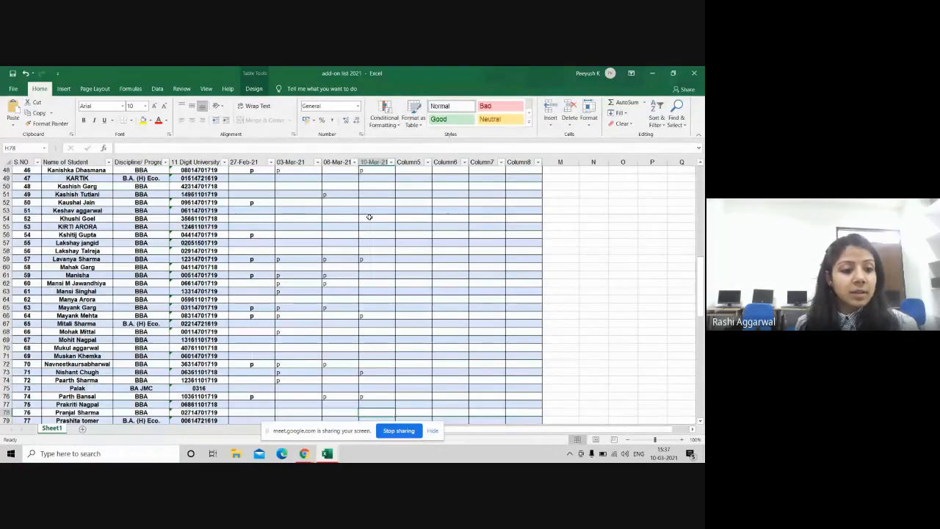
key(Down)
key(Down)
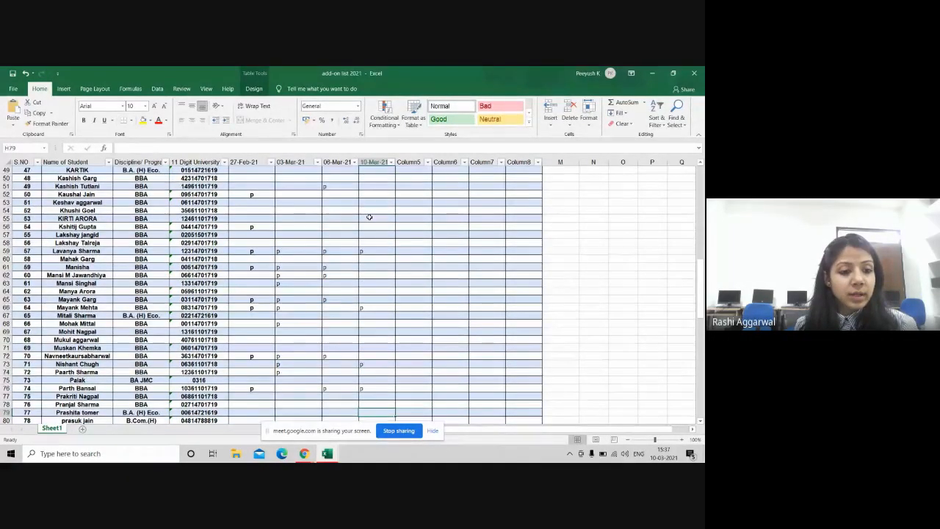
key(Down)
key(Down)
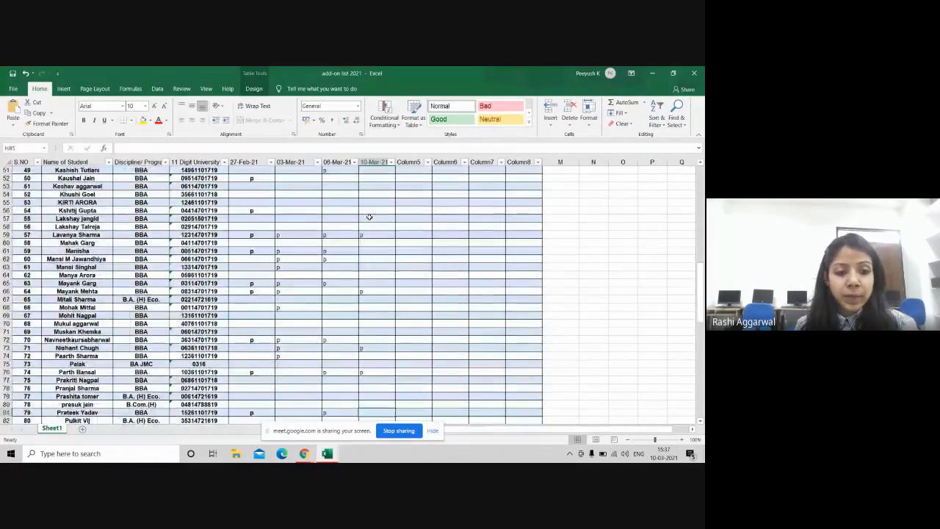
key(Down)
key(Down)
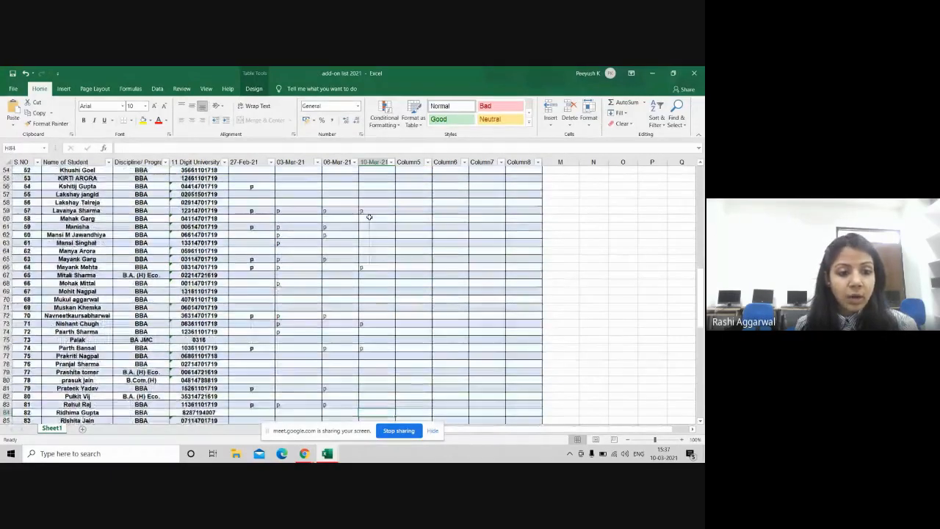
key(Down)
key(Down)
key(Down)
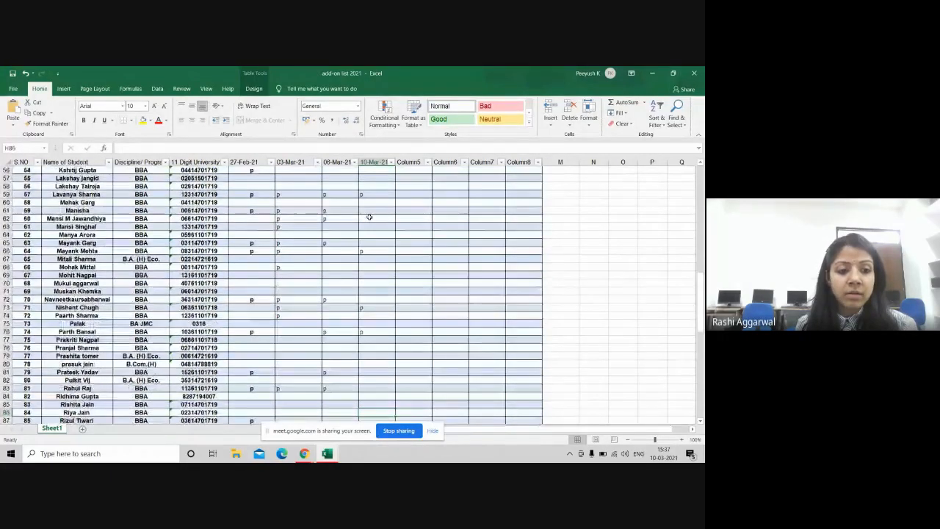
key(Up)
key(Up)
key(Up)
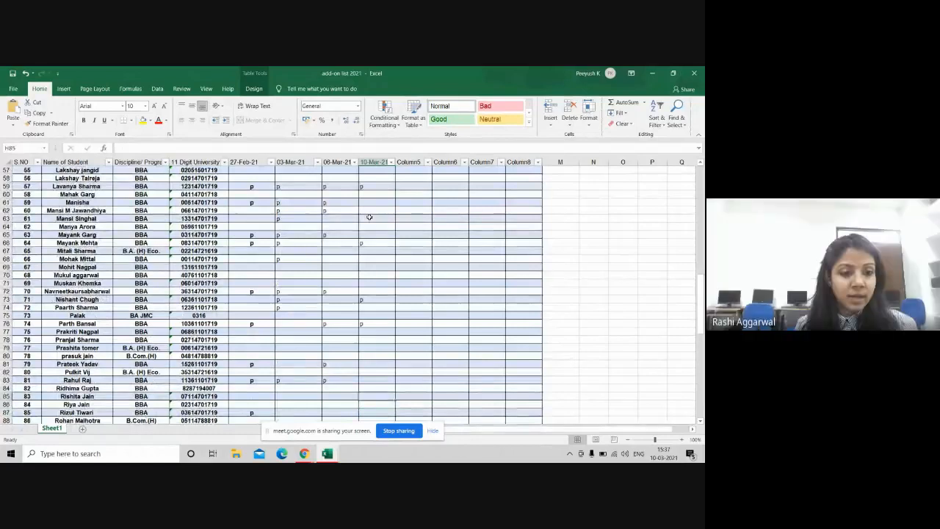
key(Up)
key(Down)
key(Down)
key(Down)
key(Down)
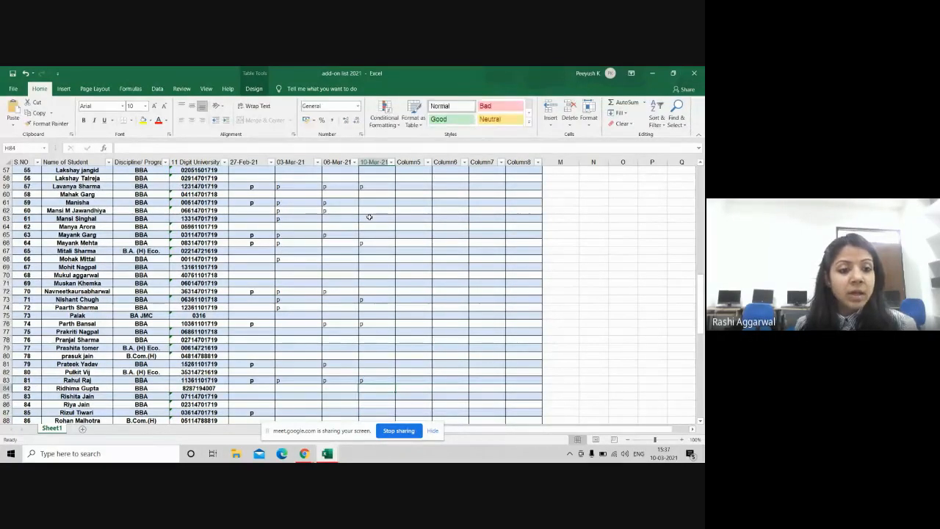
key(Down)
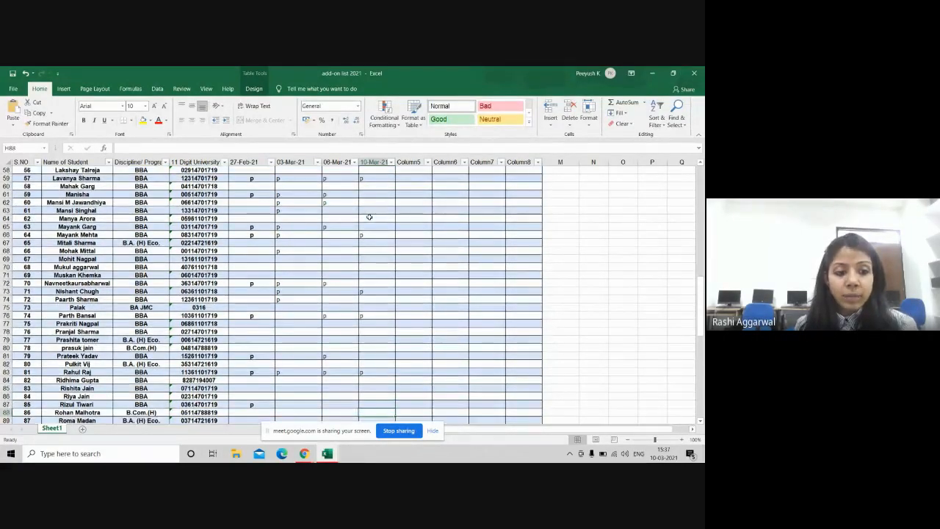
key(Down)
key(Down)
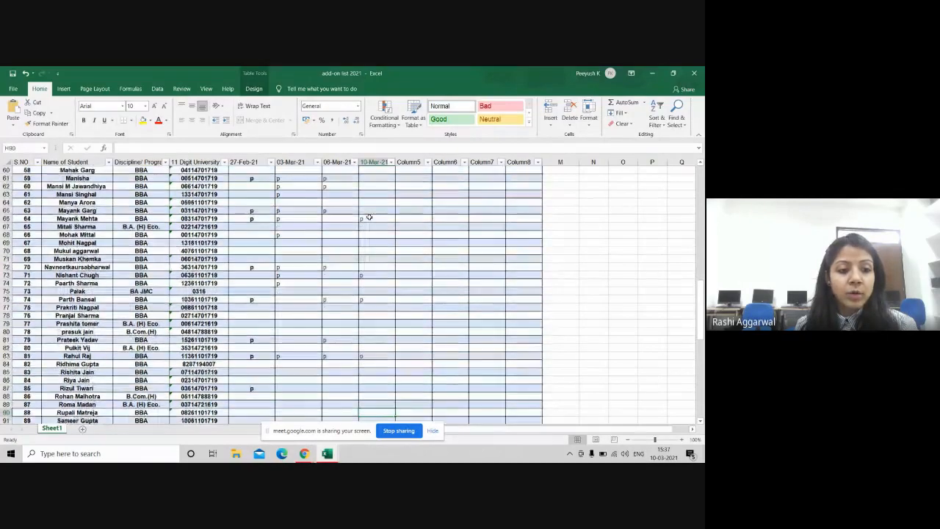
key(Down)
key(Down)
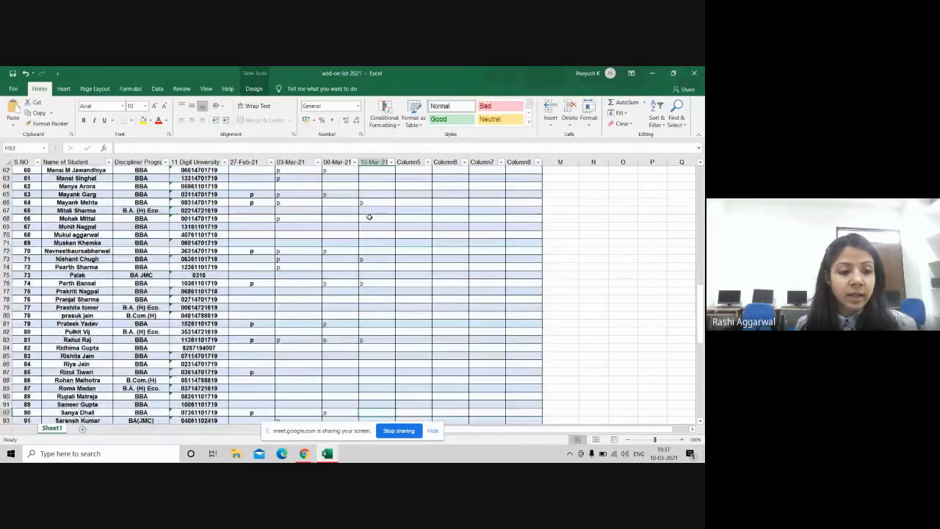
key(Down)
key(Down)
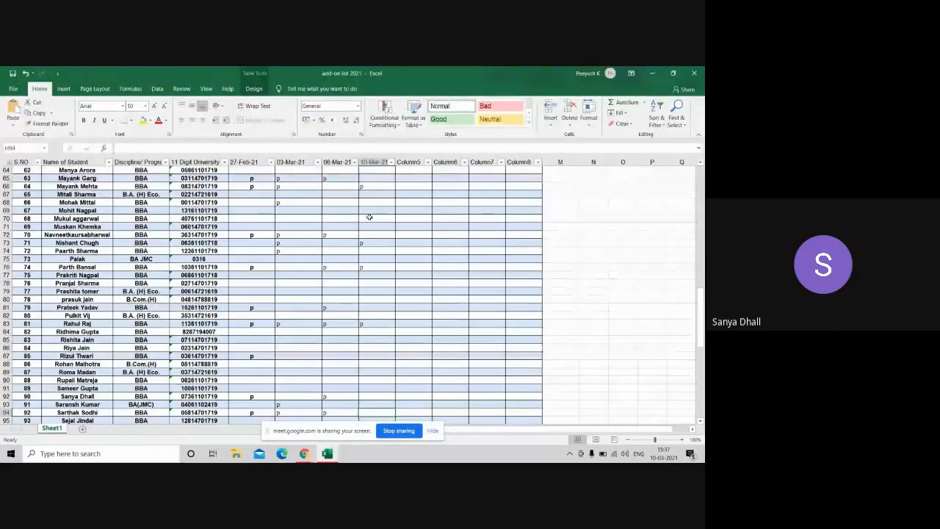
key(Up)
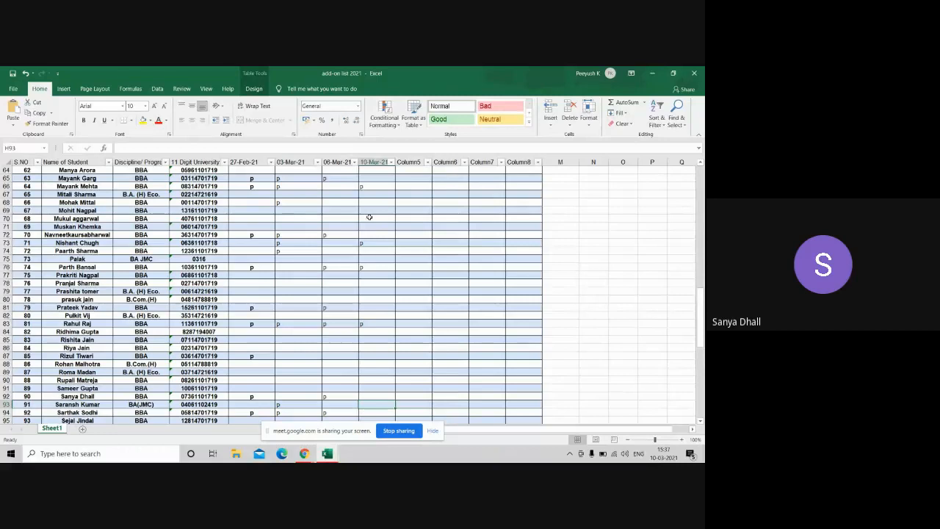
key(Up)
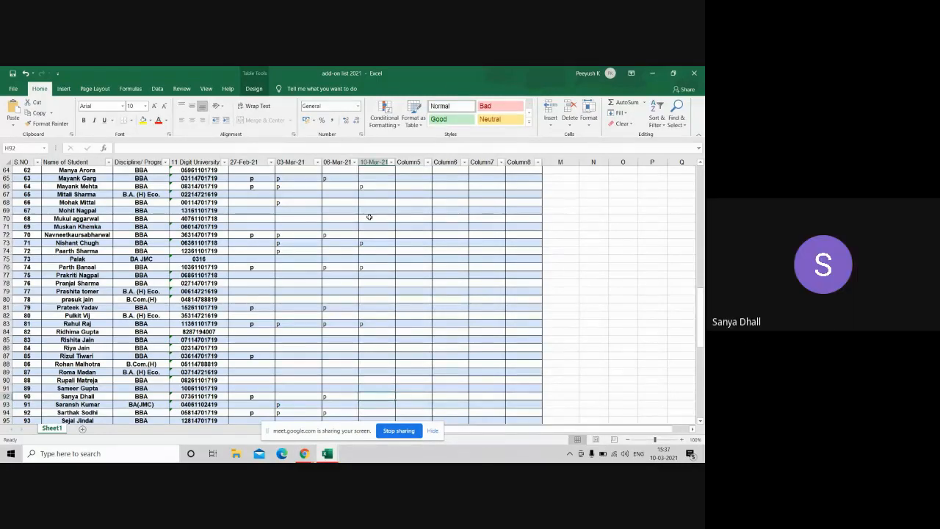
key(Down)
key(Down)
key(Down)
key(Down)
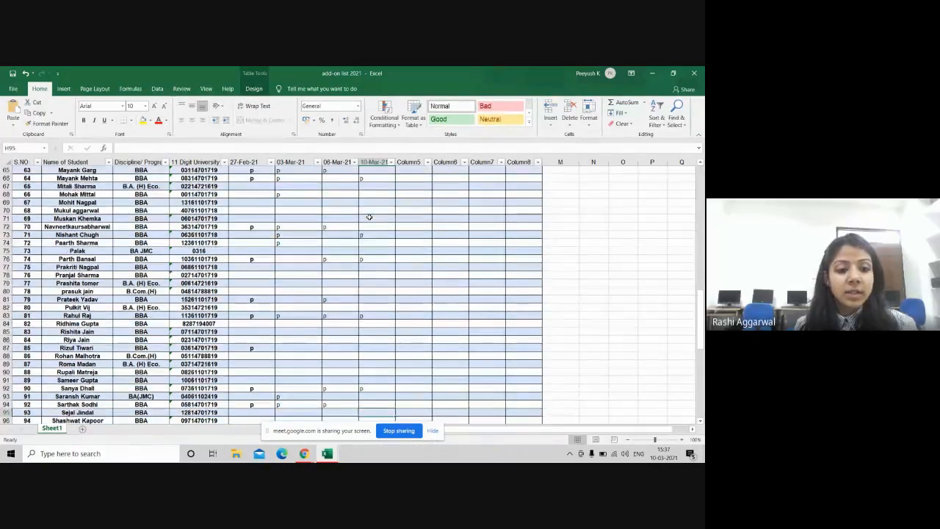
key(Down)
key(Down)
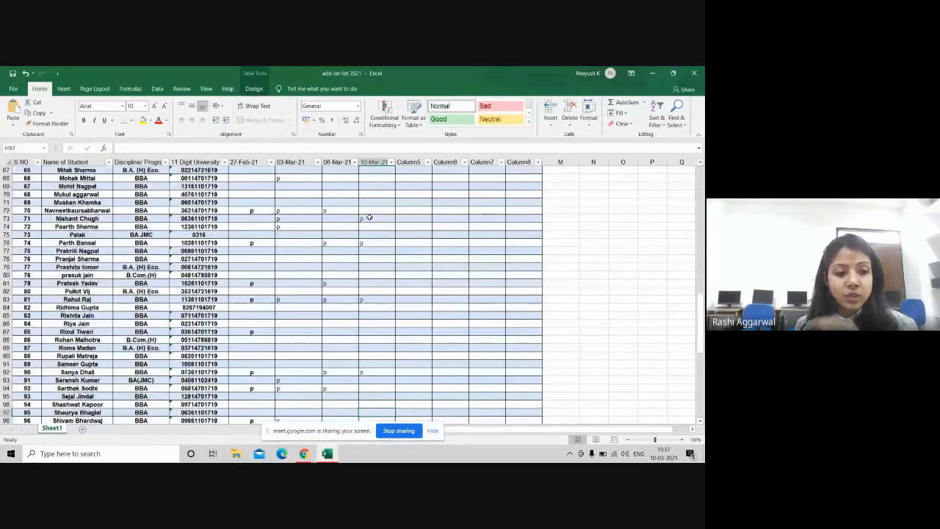
key(Down)
key(Down)
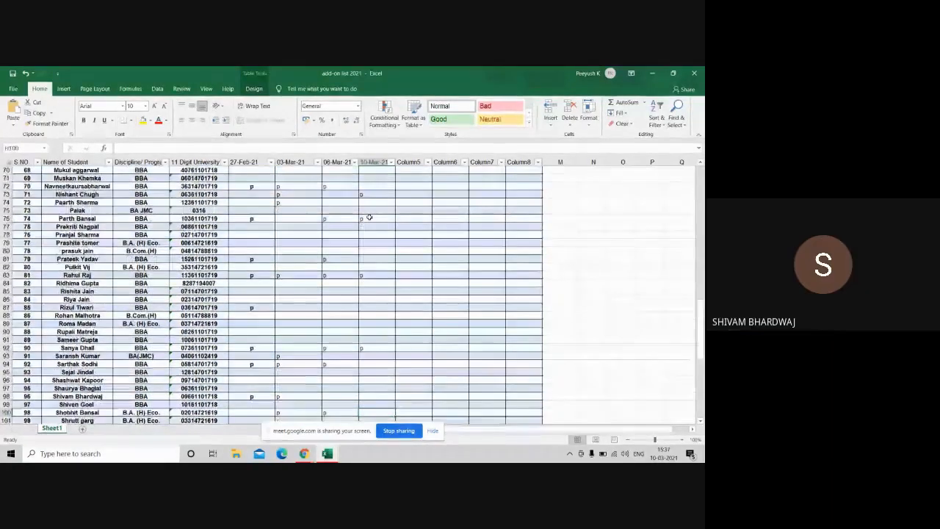
key(Up)
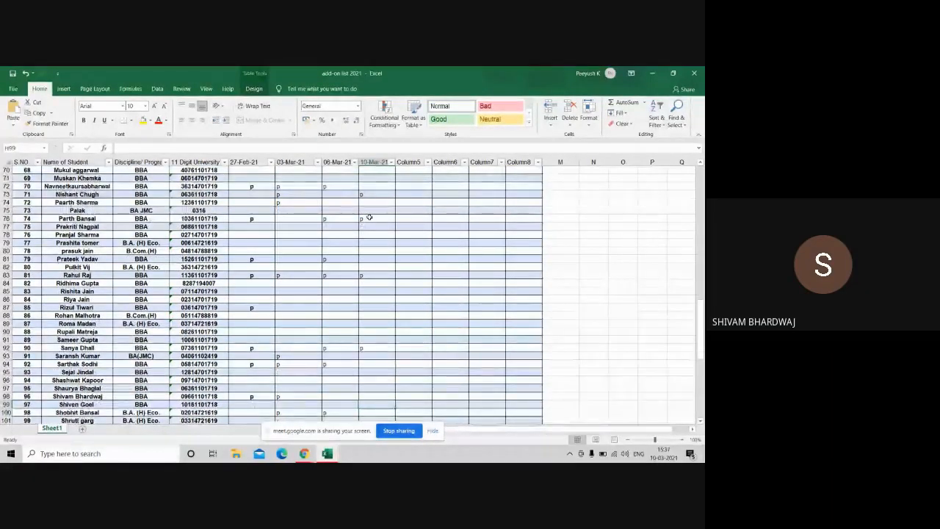
key(Up)
text(p)
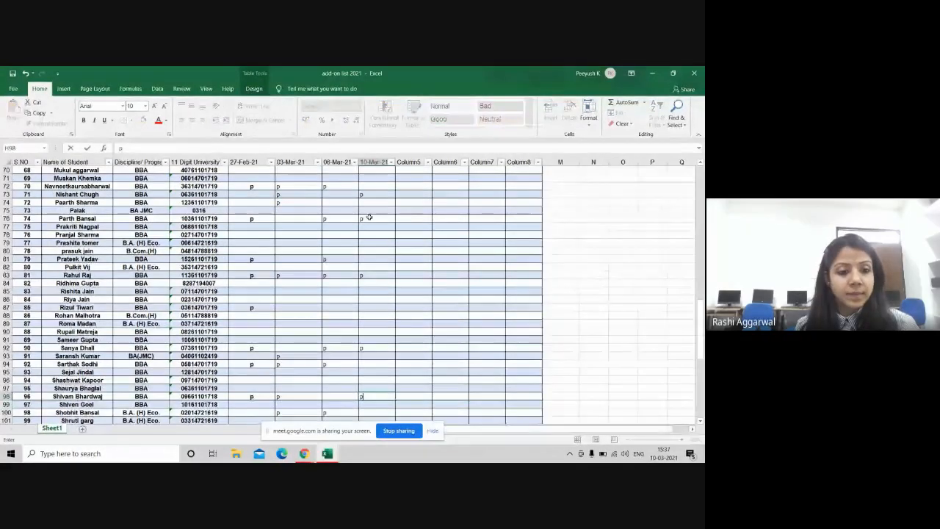
key(Return)
Step: Mark the student in H112 present with p
key(Down)
key(Down)
key(Down)
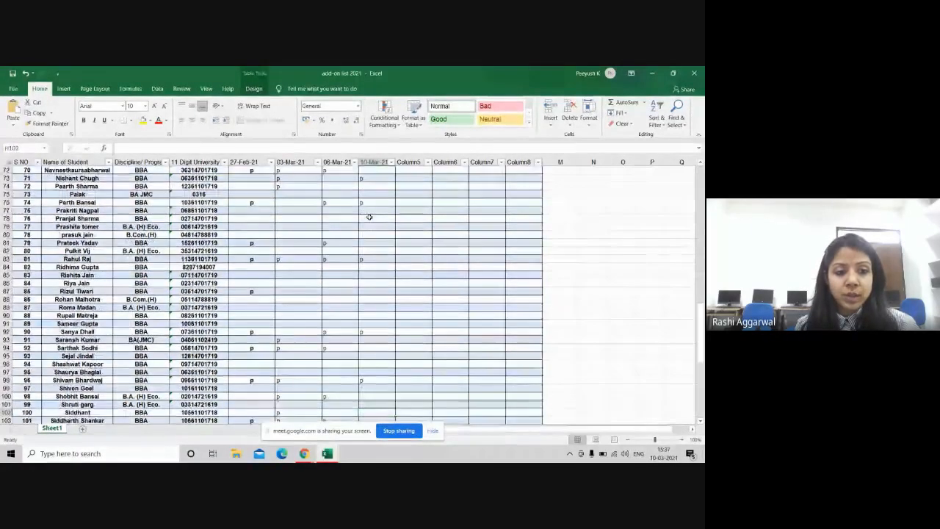
key(Down)
key(Down)
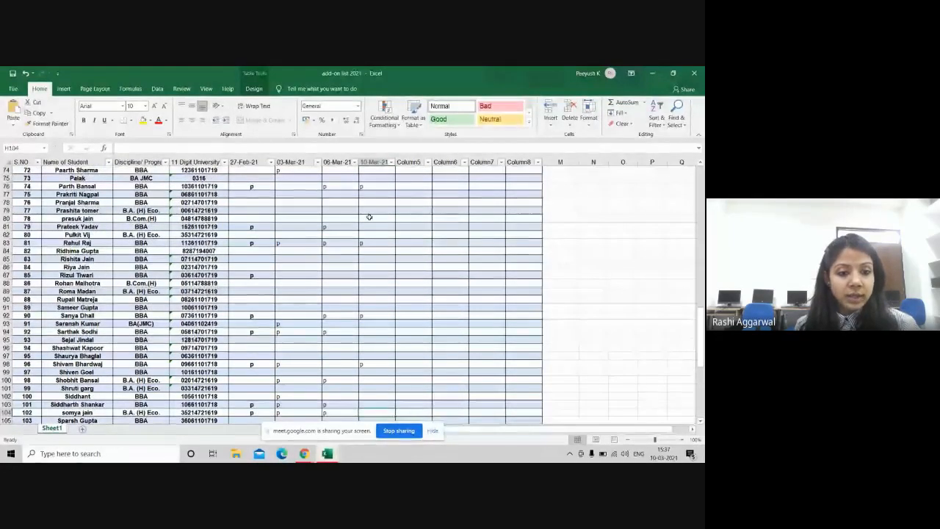
key(Down)
key(Down)
key(Down)
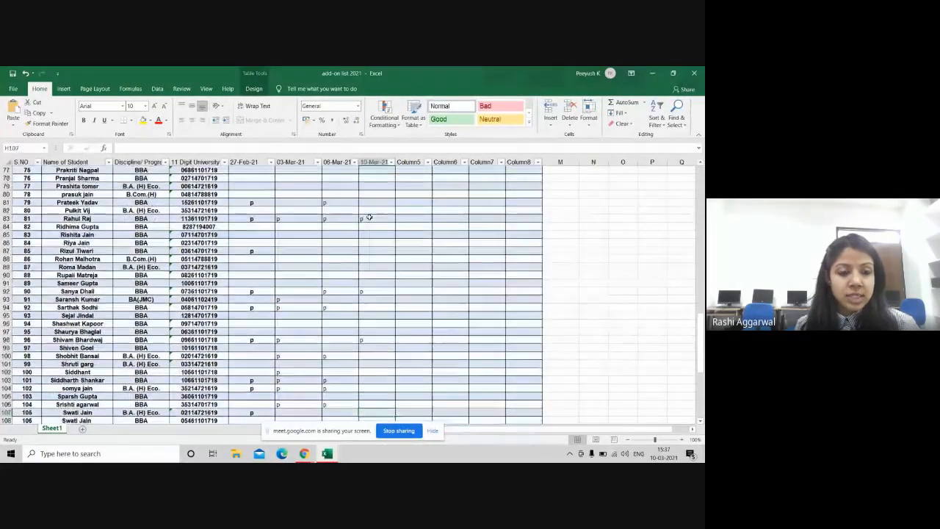
key(Down)
key(Down)
key(Down)
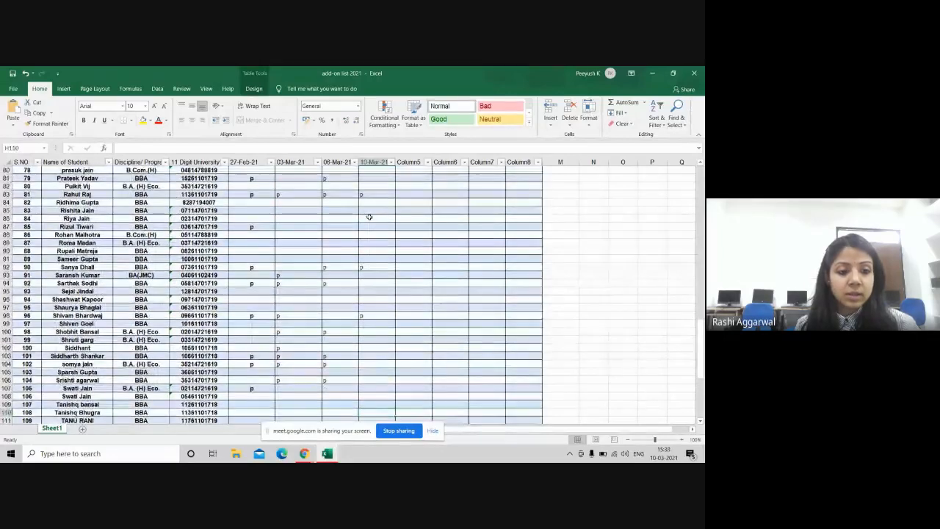
key(Down)
key(Down)
key(Down)
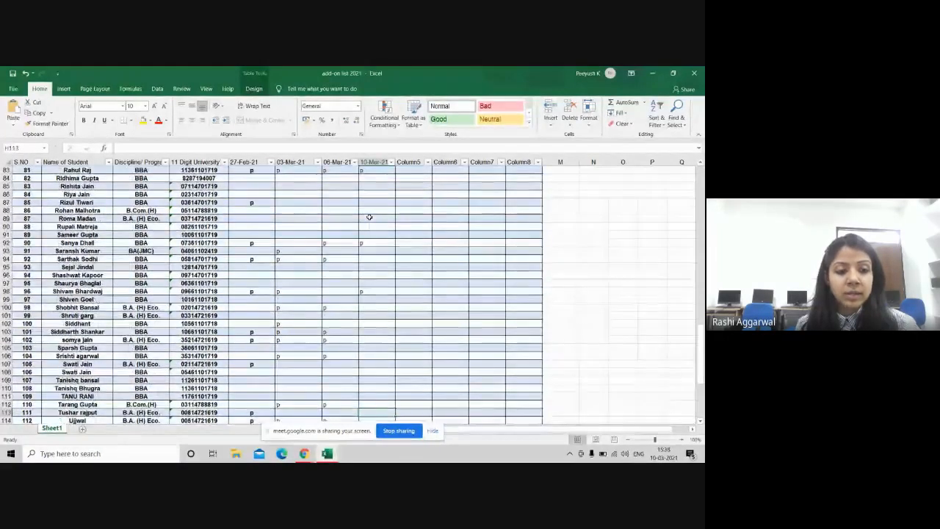
key(Down)
key(Down)
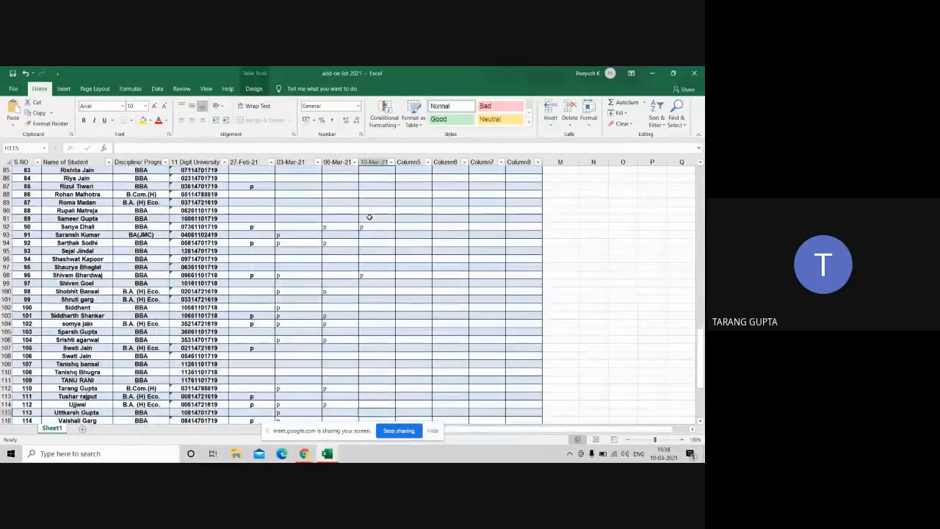
key(Up)
key(Up)
key(Up)
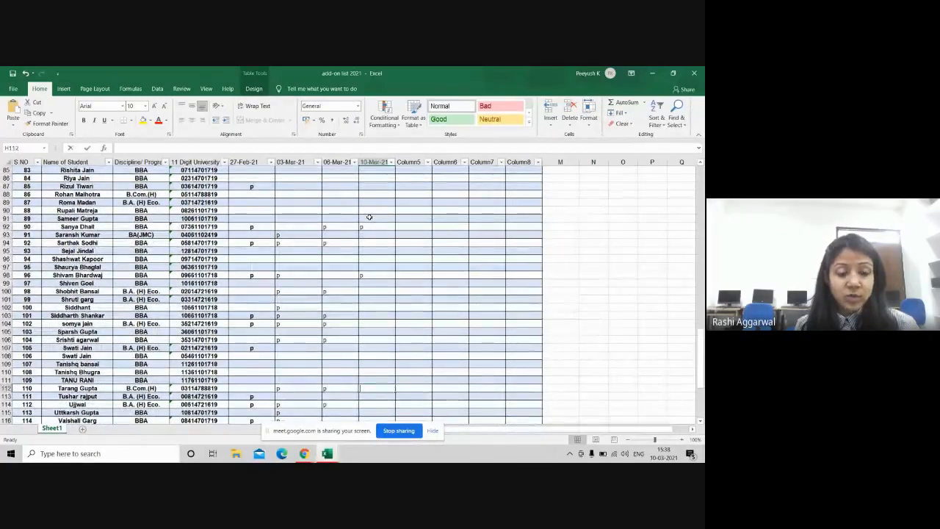
text(p)
key(Return)
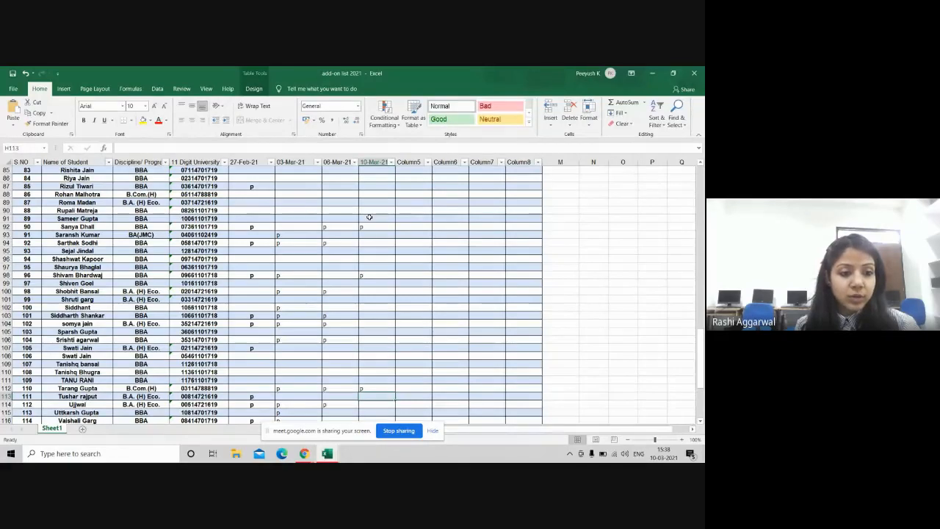
Step: Continue down past rows 115–119 and mark H120 with p
key(Down)
key(Down)
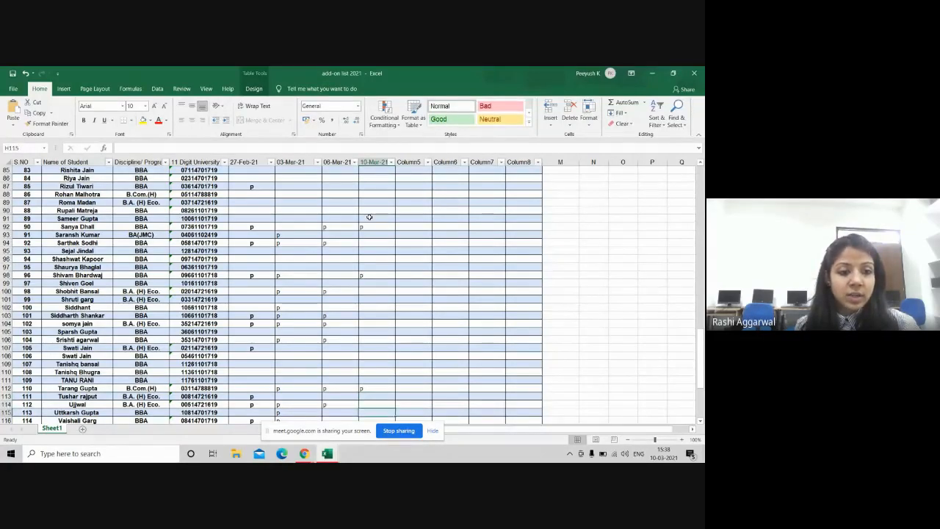
key(Down)
key(Down)
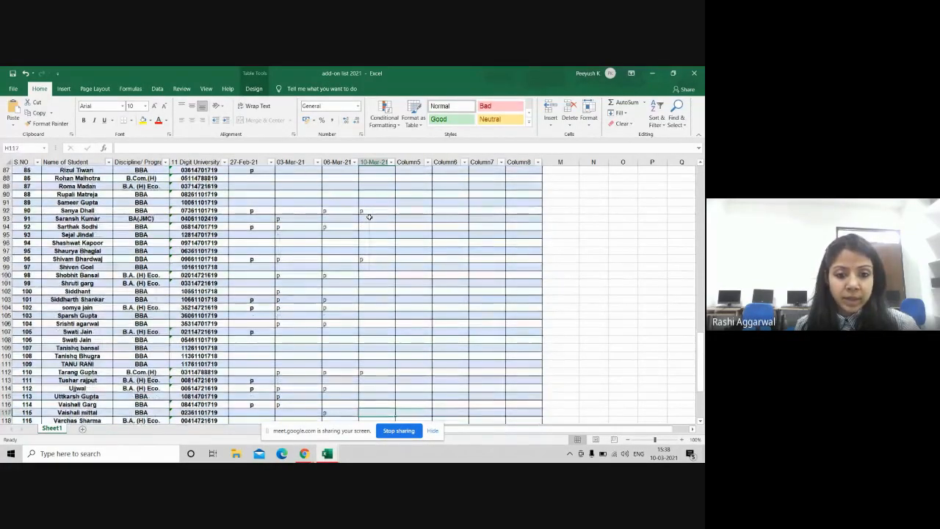
key(Down)
key(Down)
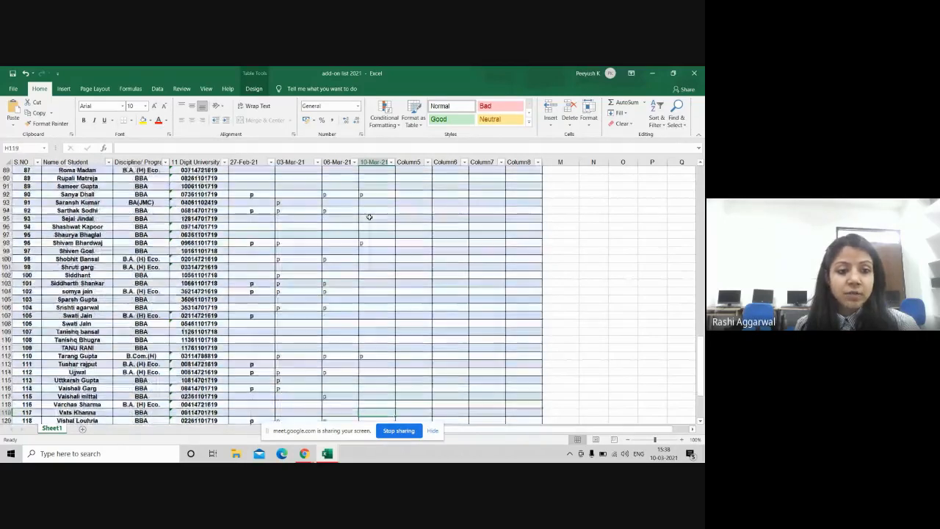
key(Down)
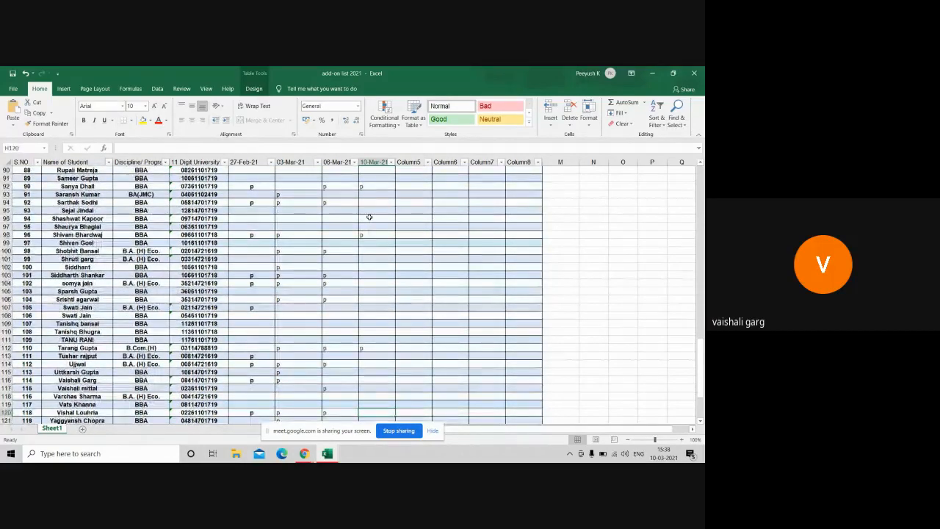
key(Up)
key(Up)
key(Up)
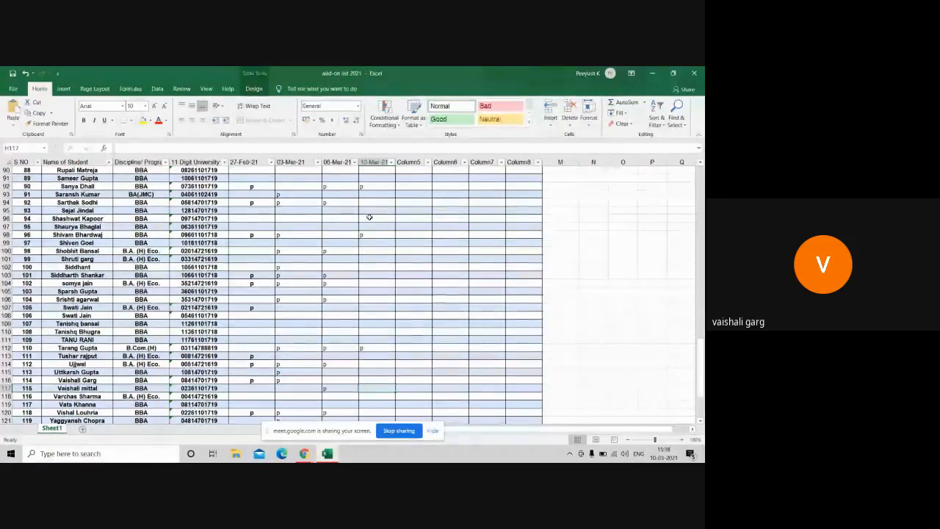
key(Up)
key(Up)
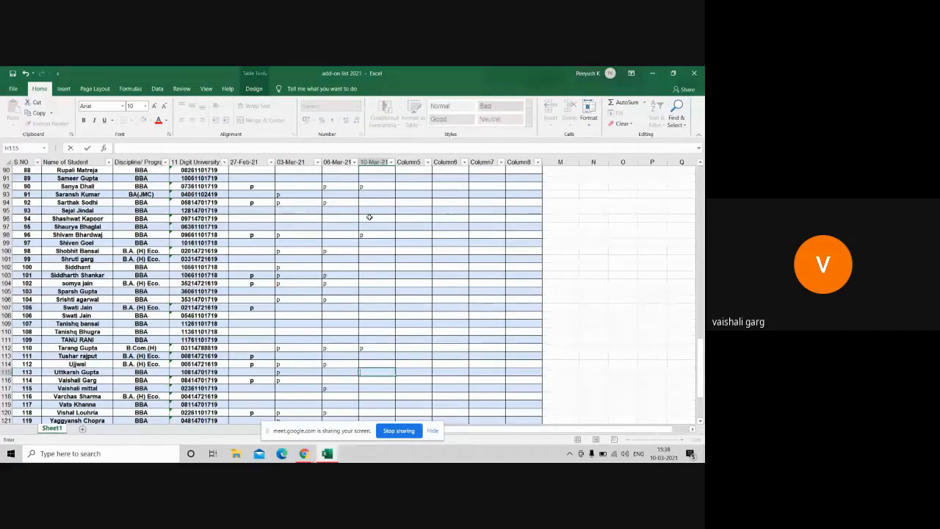
key(Return)
key(Return)
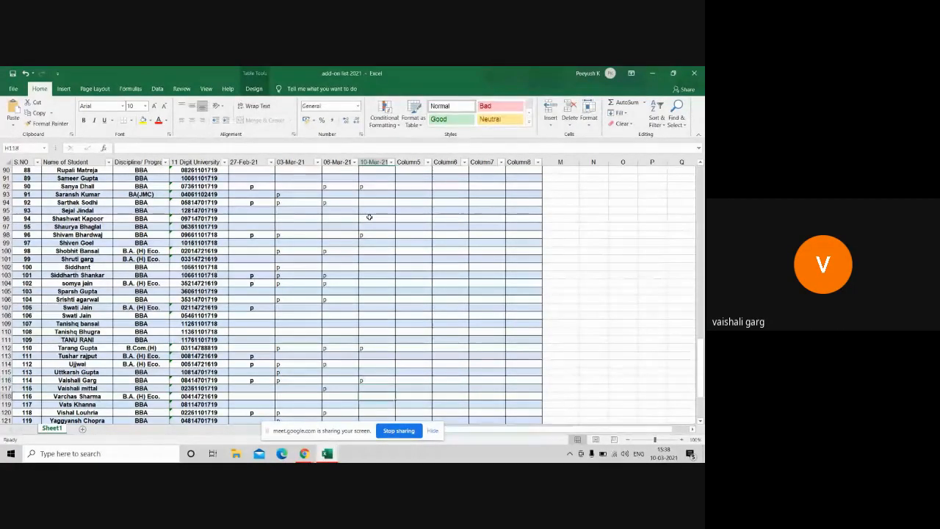
key(Return)
key(Return)
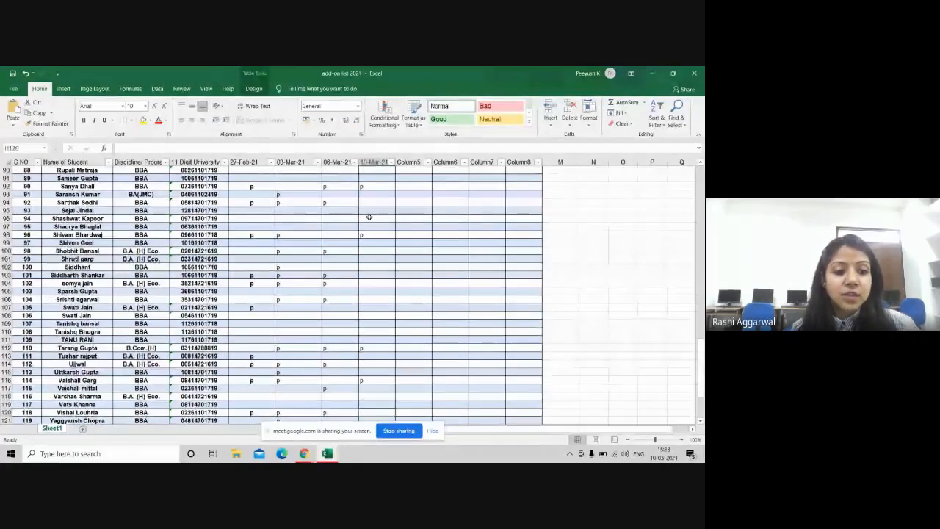
key(Return)
key(Return)
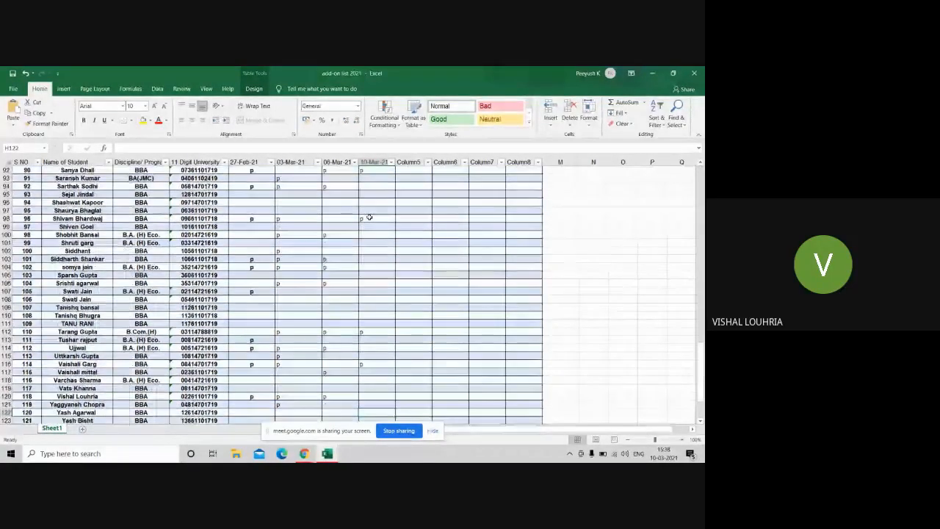
key(Up)
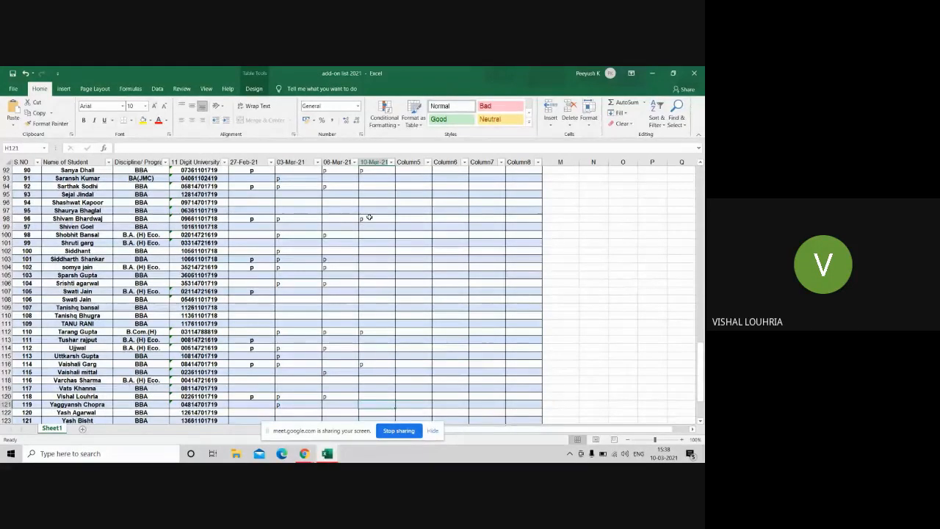
key(Up)
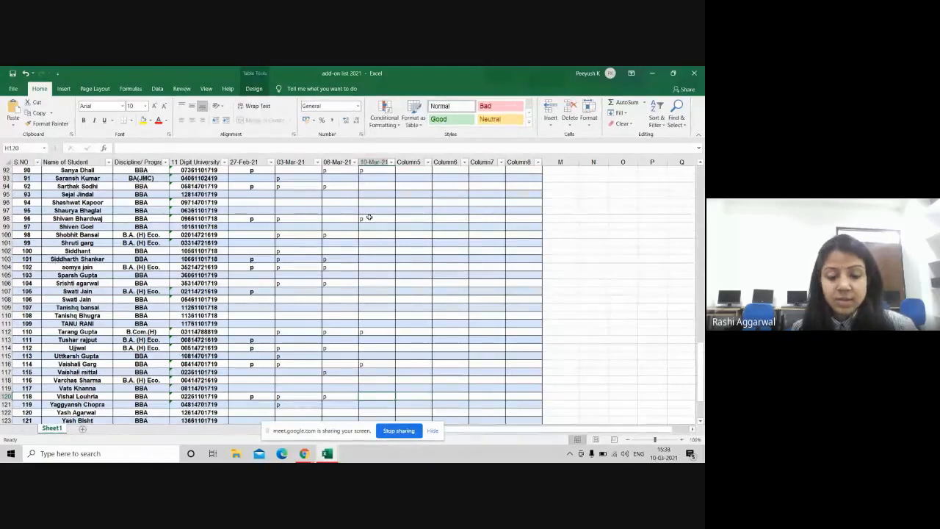
text(p)
key(Return)
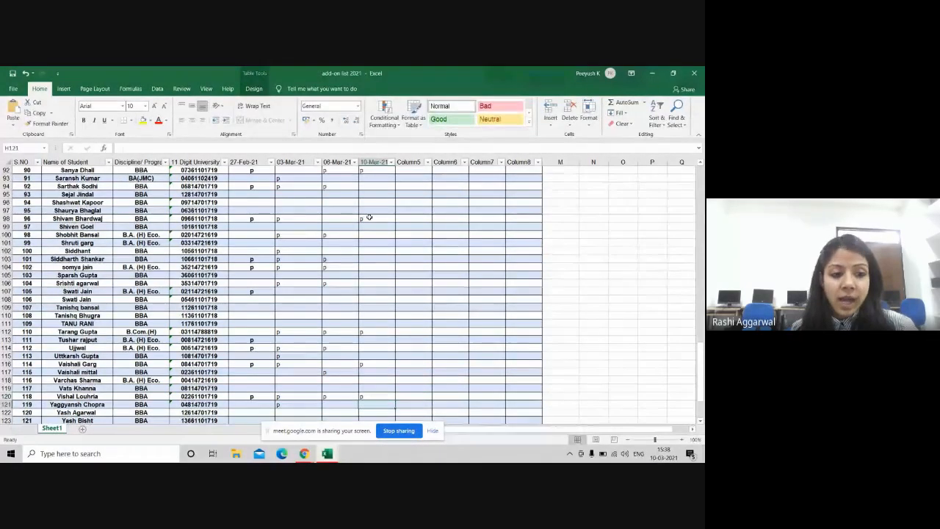
Step: Mark H127, the last student above the Total row, with p
key(Down)
key(Down)
key(Down)
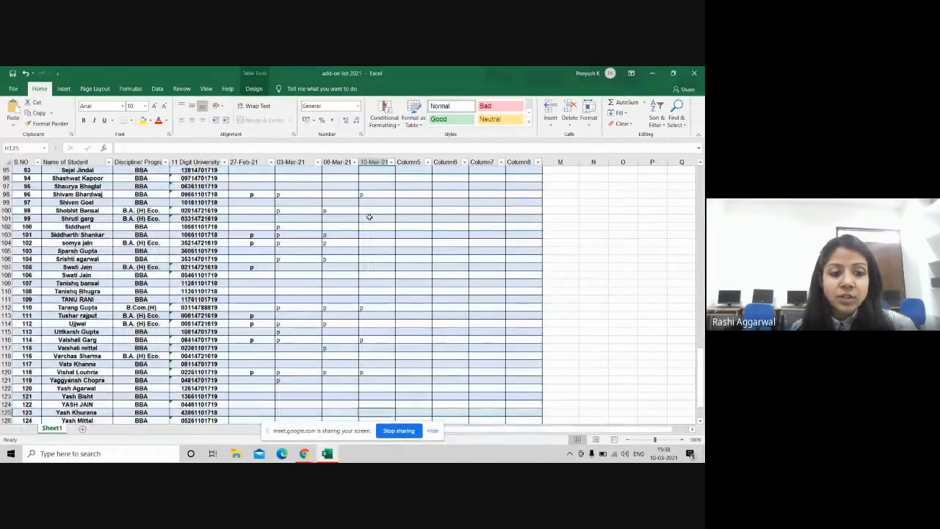
key(Down)
key(Down)
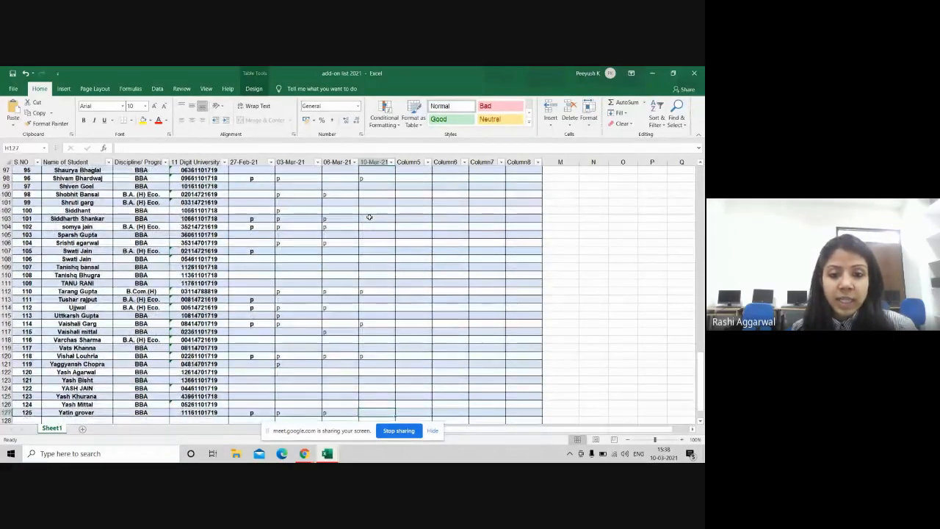
text(p)
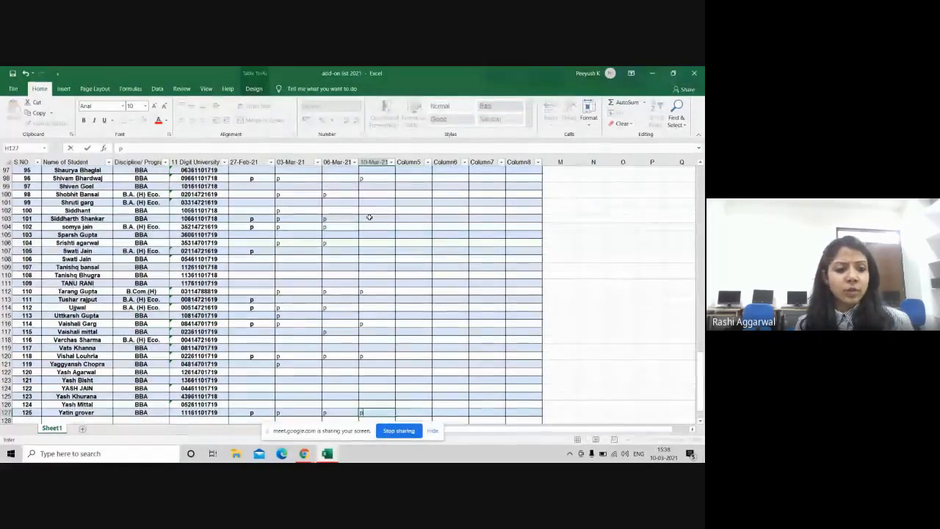
key(Return)
key(Return)
key(Return)
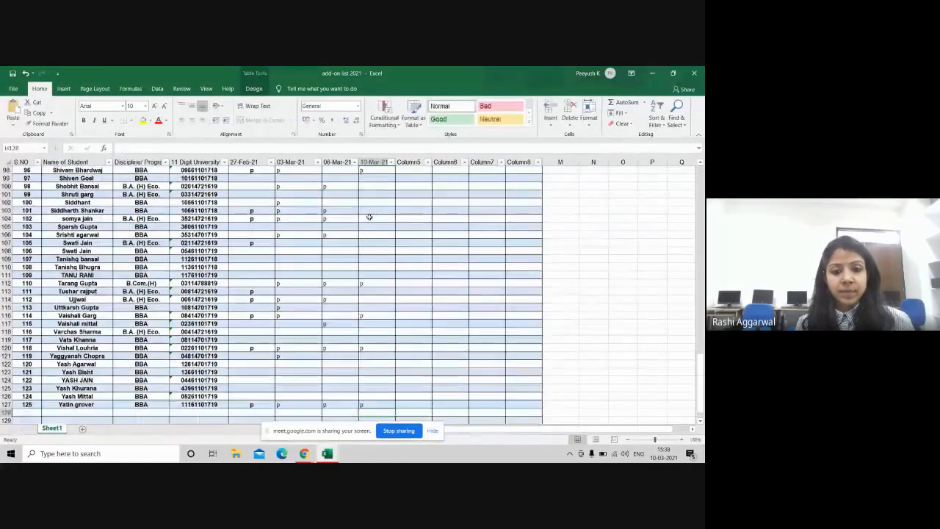
key(Return)
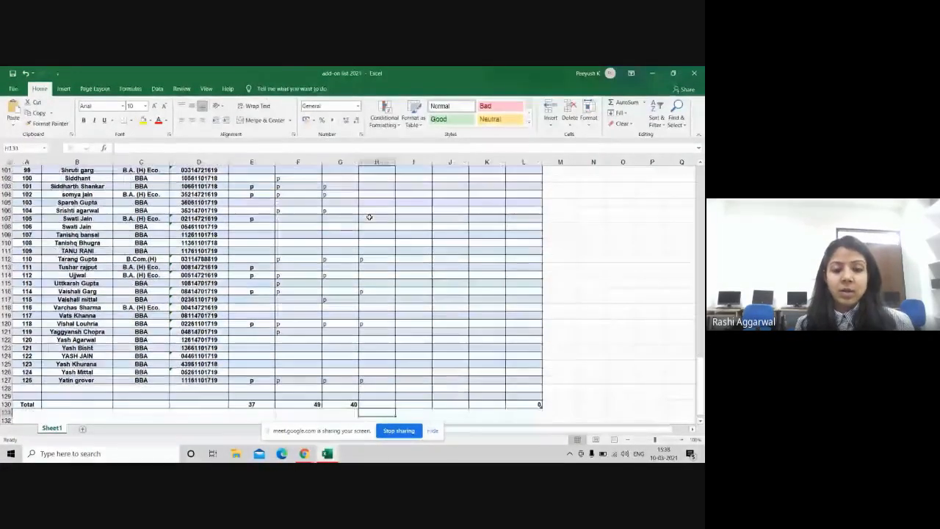
Step: Copy G130's SUBTOTAL formula into H130 (total 23) and close the add-on list 2021 workbook
click(342, 404)
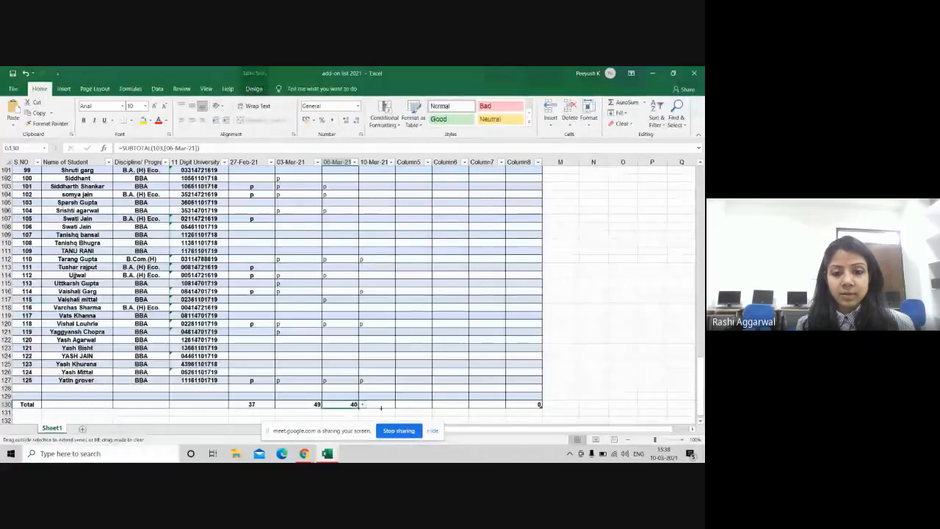
drag(381, 408, 390, 407)
click(650, 340)
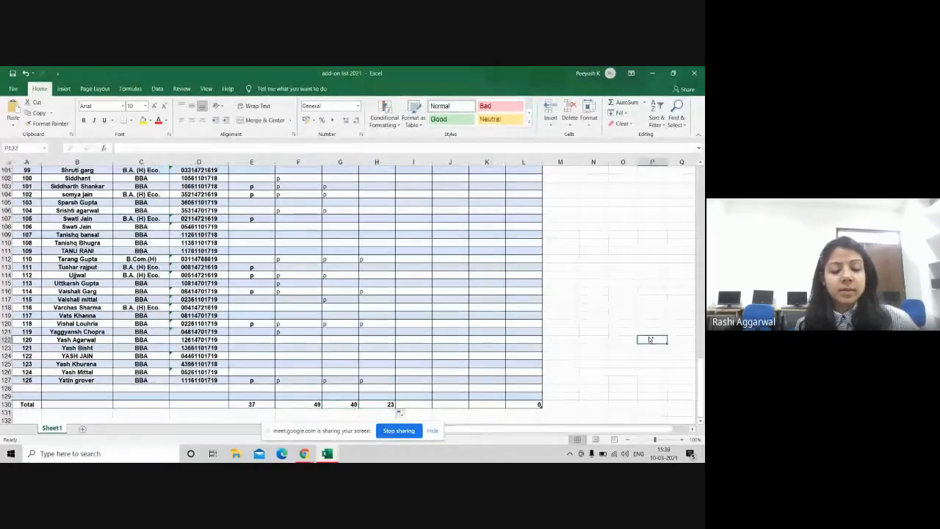
key(alt+Tab)
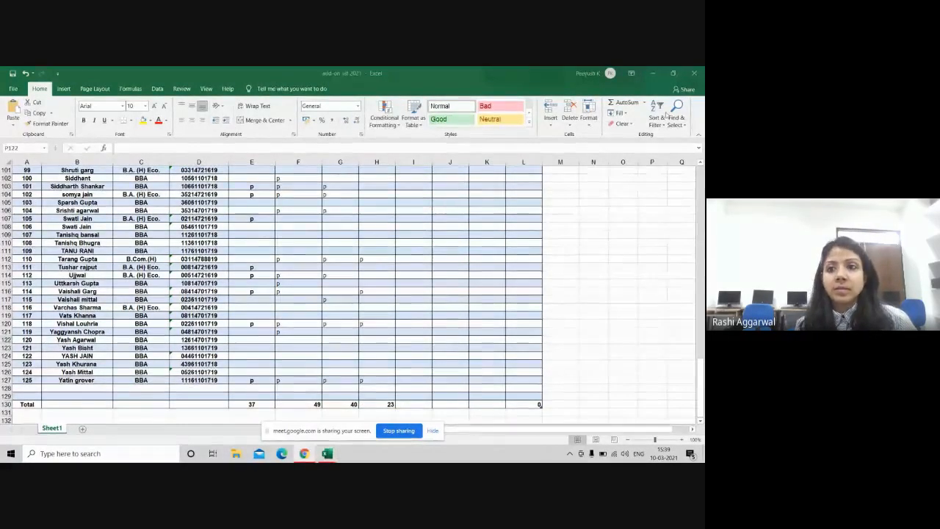
click(696, 73)
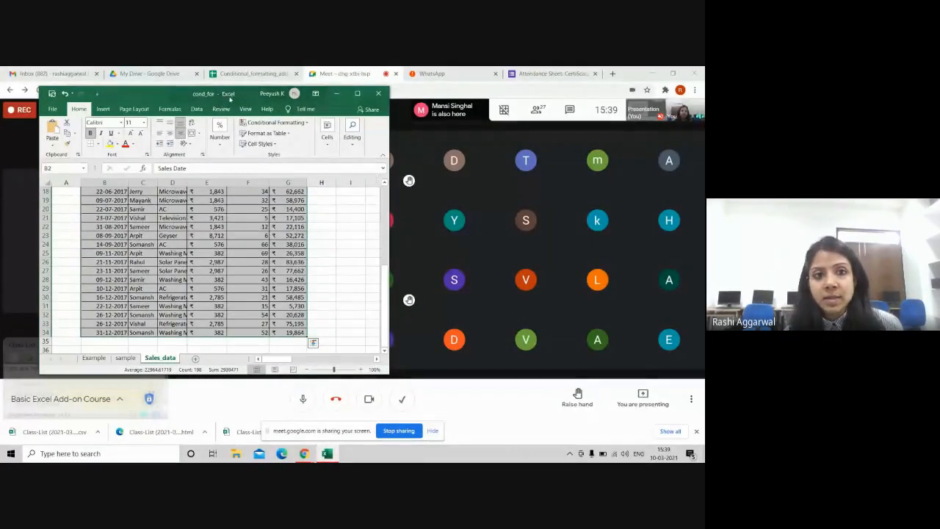
Step: Move the cond_for workbook window left and widen it
drag(193, 93, 157, 99)
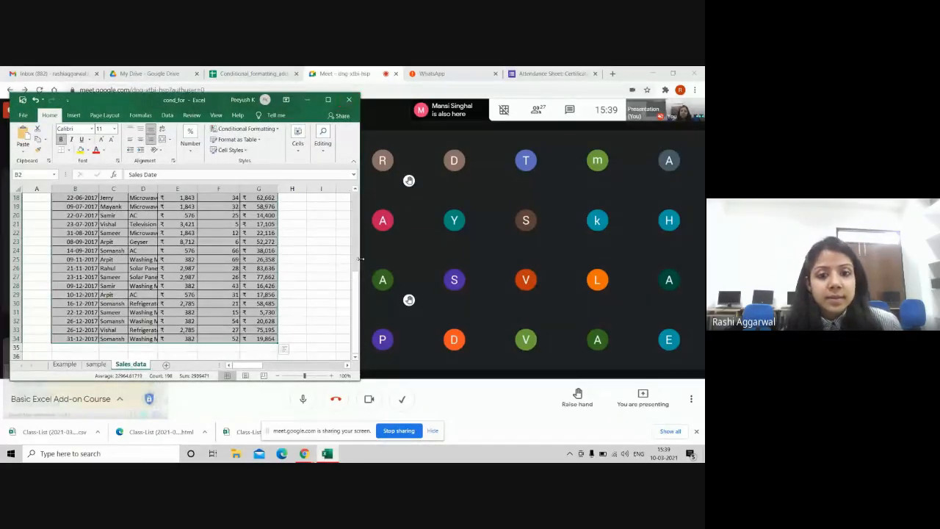
drag(360, 259, 482, 250)
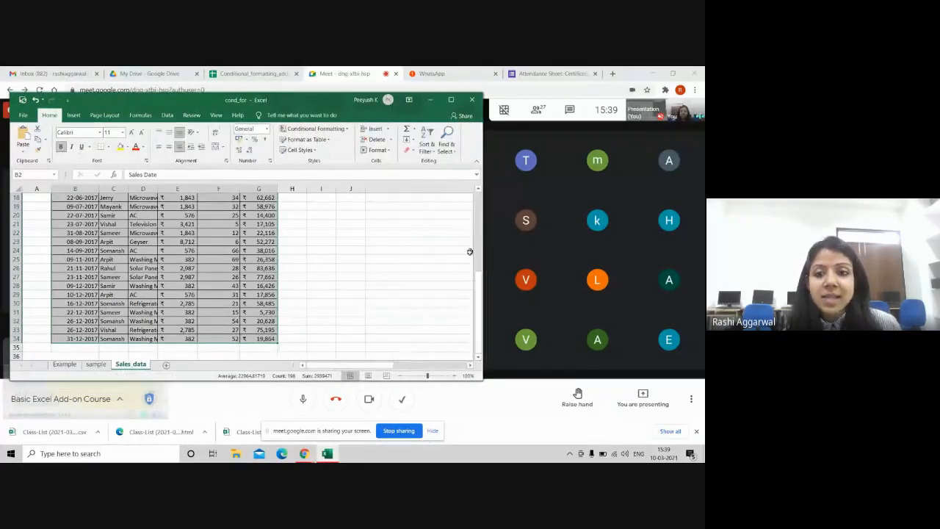
drag(478, 298, 478, 282)
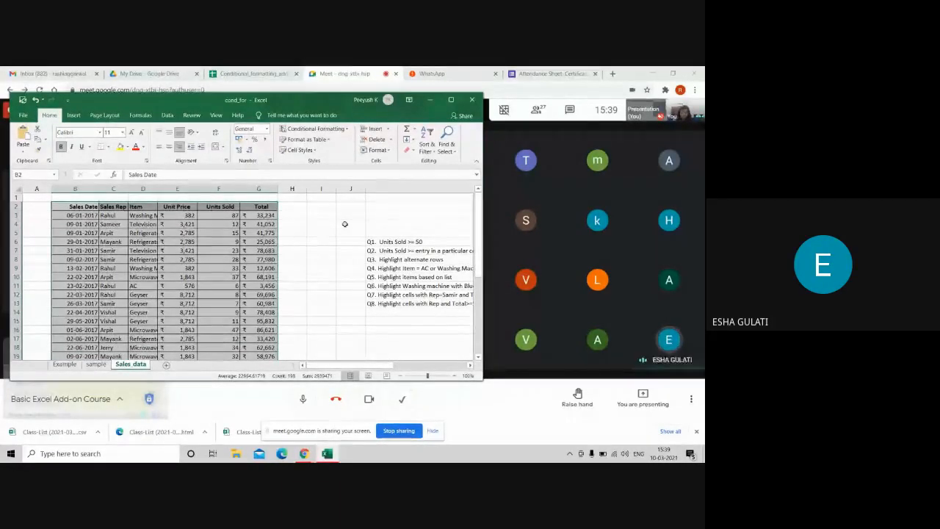
Step: Repost the earlier spreadsheet link to everyone in the Meet chat
click(571, 111)
click(571, 111)
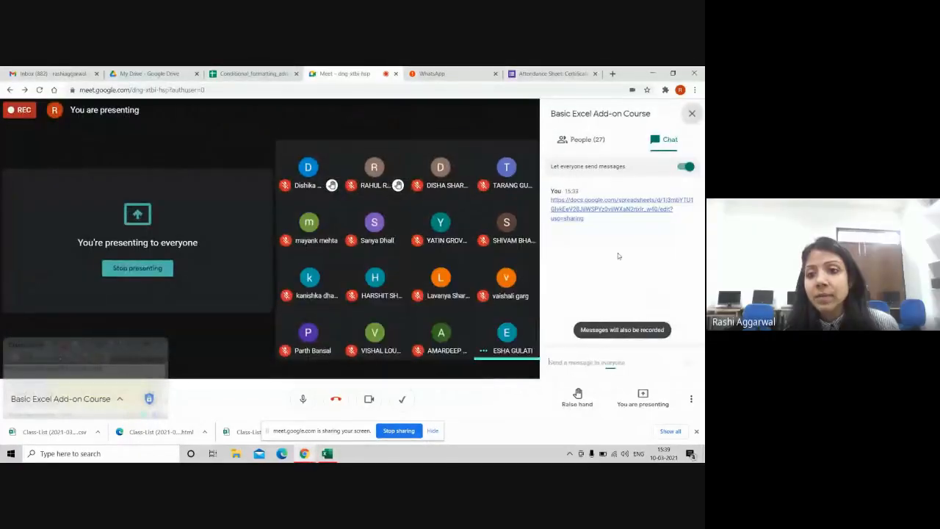
drag(598, 225, 545, 203)
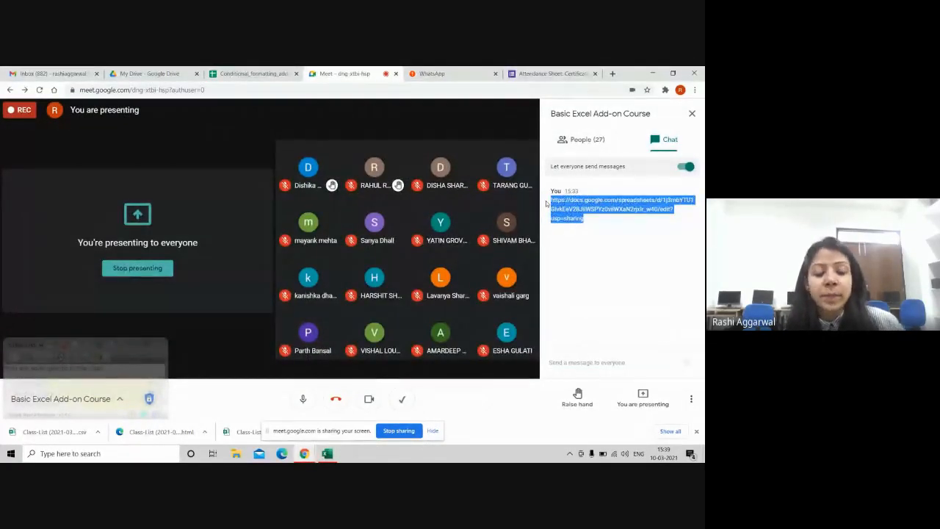
click(591, 363)
key(ctrl+v)
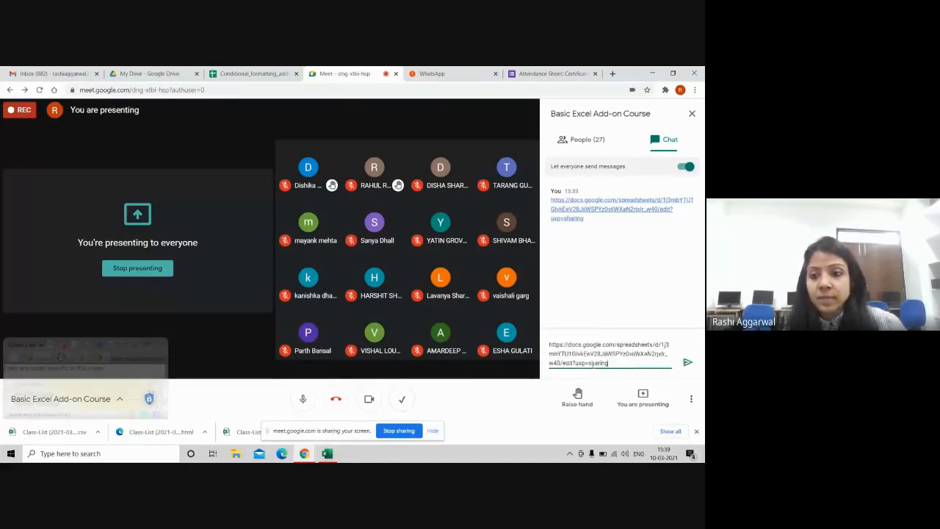
key(Return)
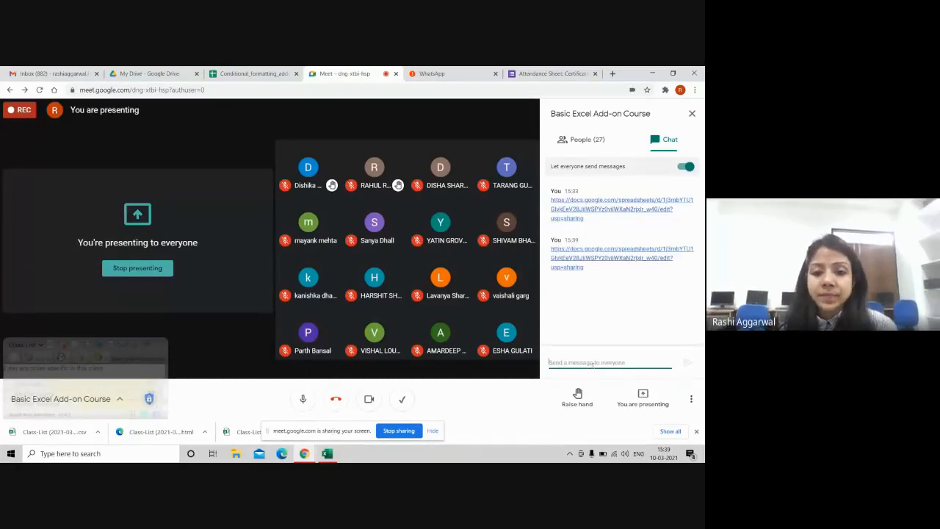
key(alt+Tab)
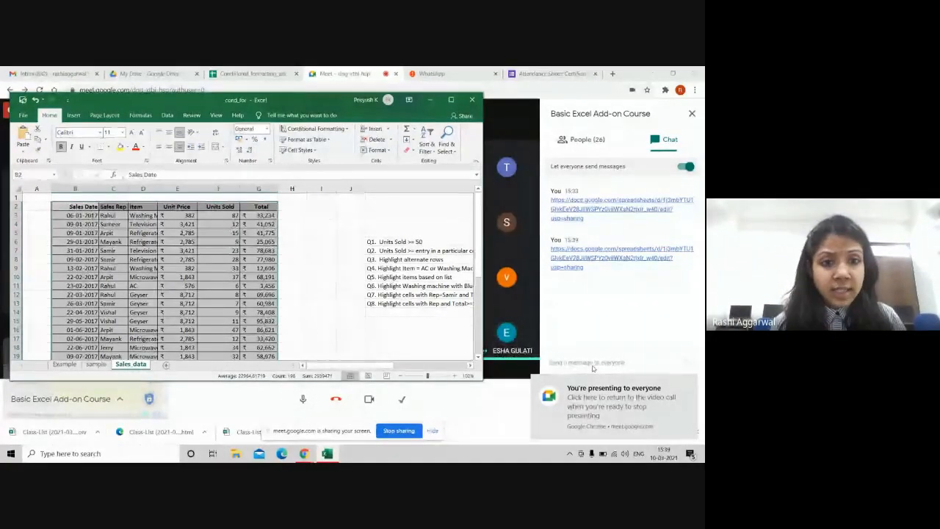
click(594, 362)
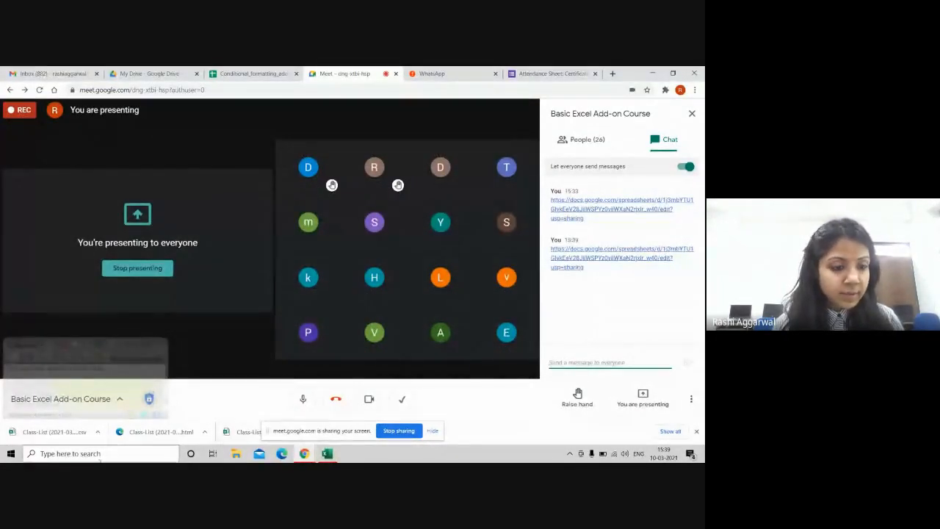
Step: Search Windows for 'downloads', dismiss the Settings page, and open the Downloads folder at add-on list 2021
click(108, 454)
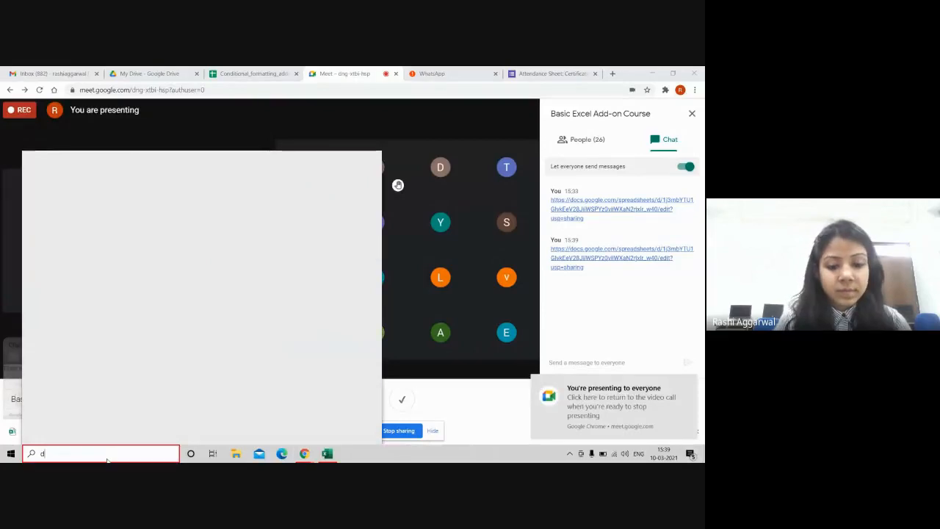
text(dow)
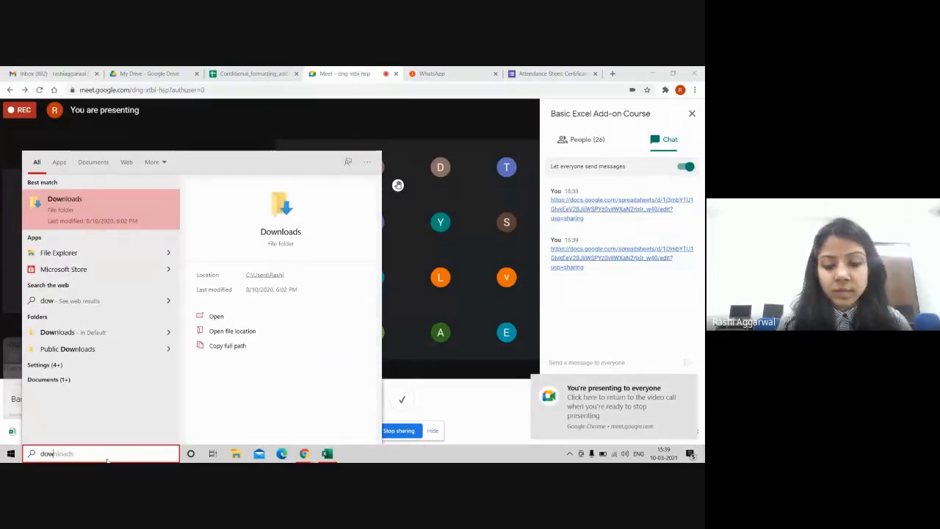
text(nloads)
key(Return)
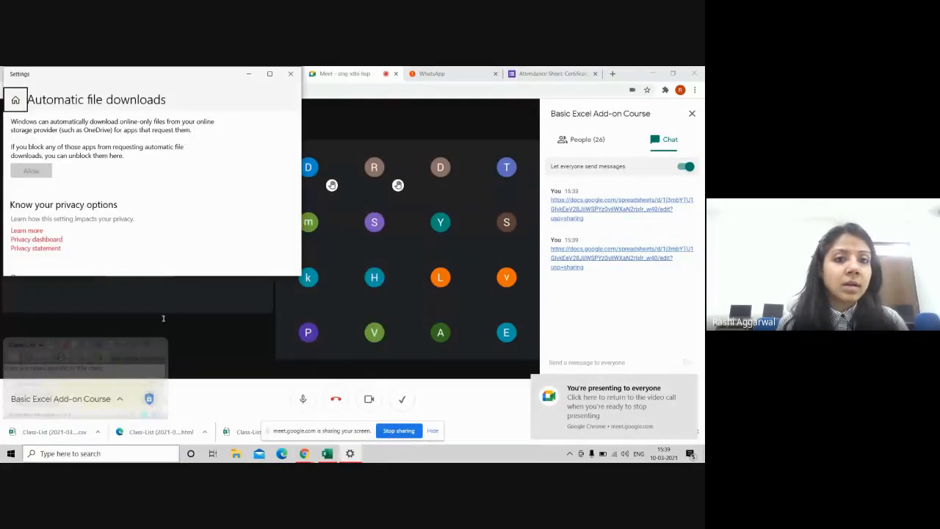
click(291, 74)
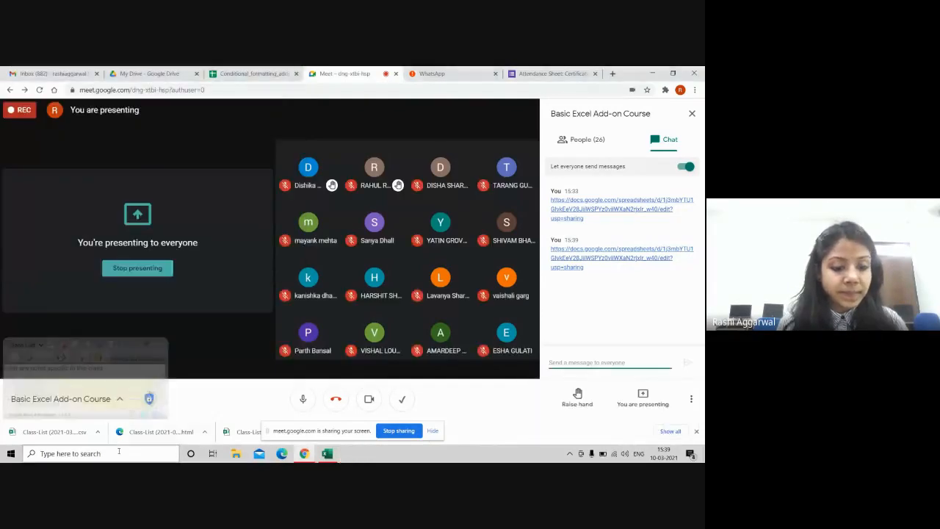
click(118, 451)
text(d)
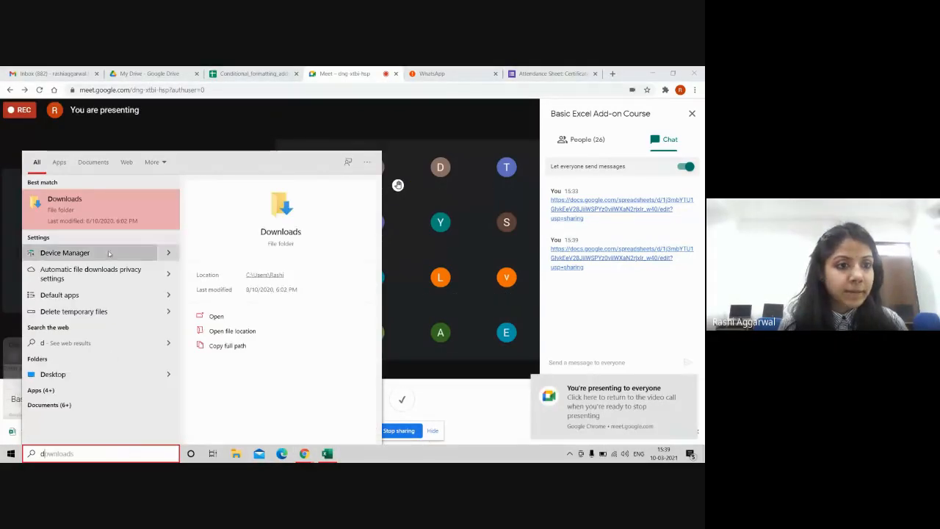
click(119, 219)
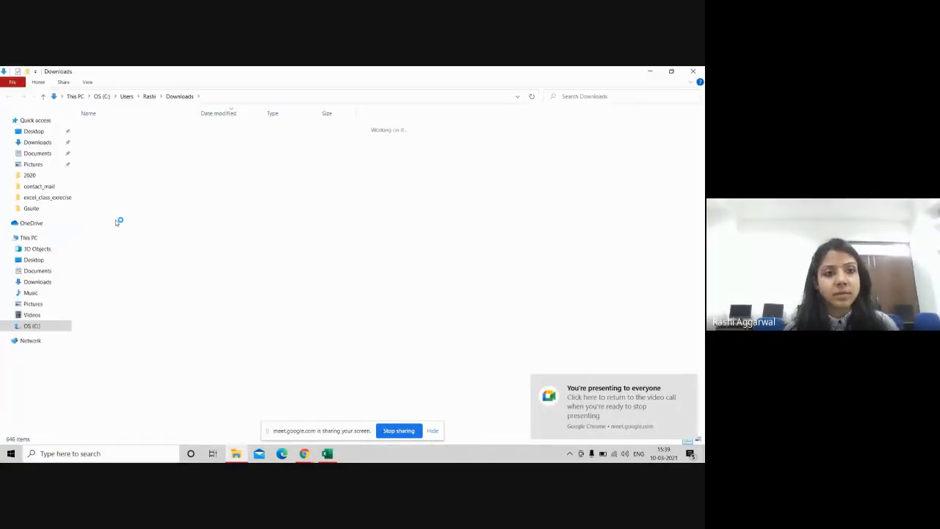
click(165, 140)
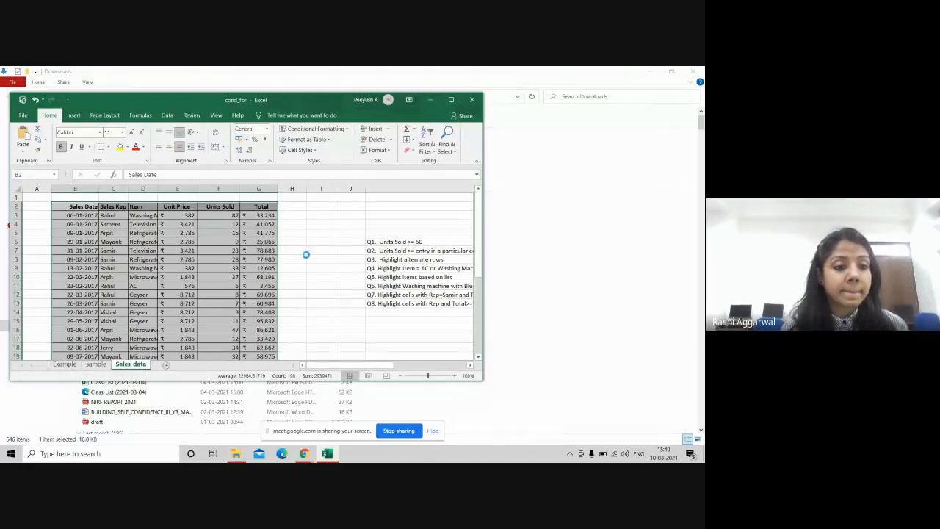
Step: Find the student by name with Find, then enter p in their 10-Mar-21 cell H32
key(ctrl+f)
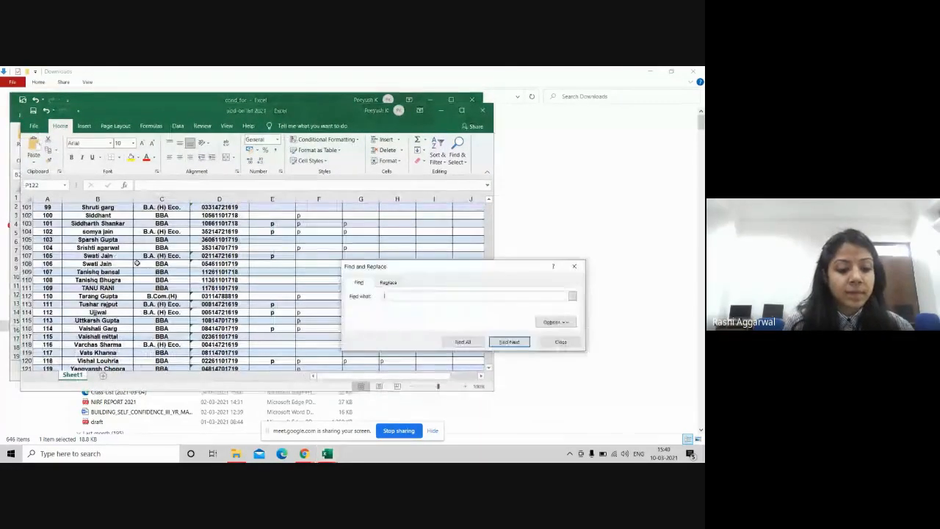
key(Return)
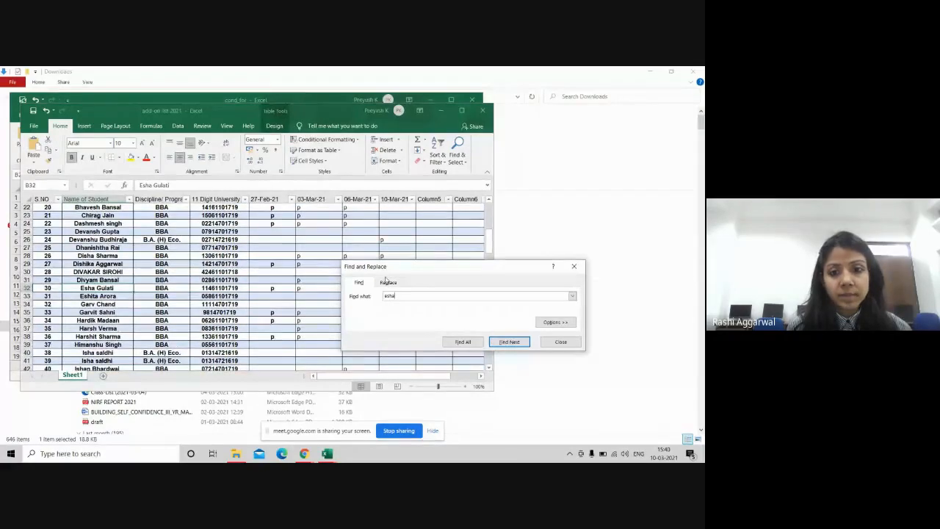
click(518, 346)
click(510, 342)
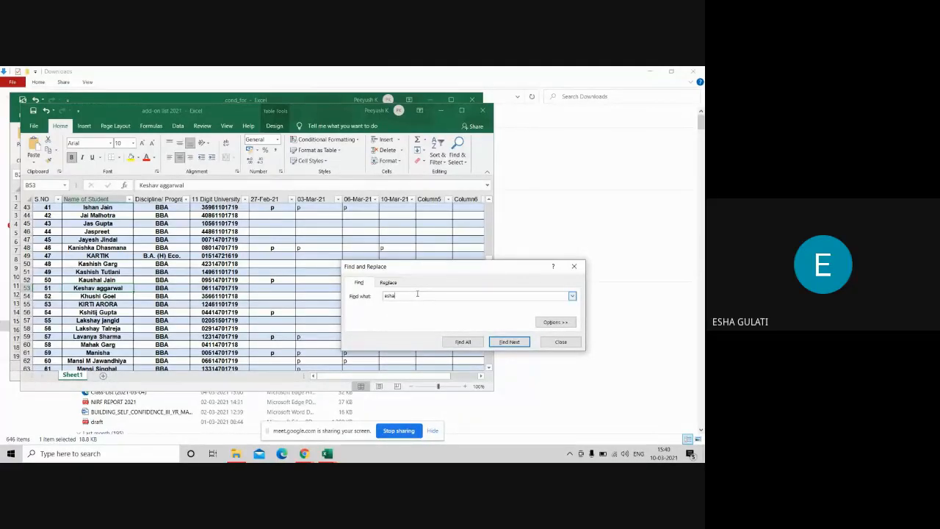
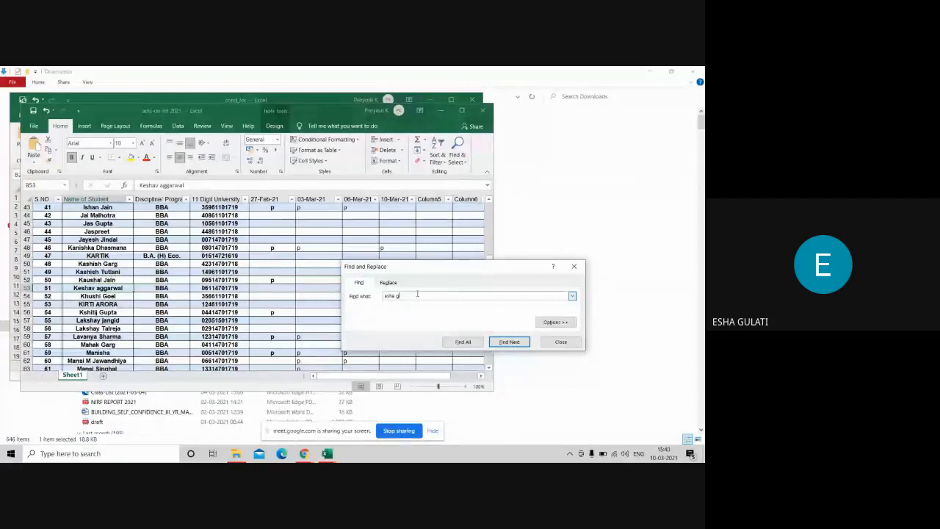
click(509, 342)
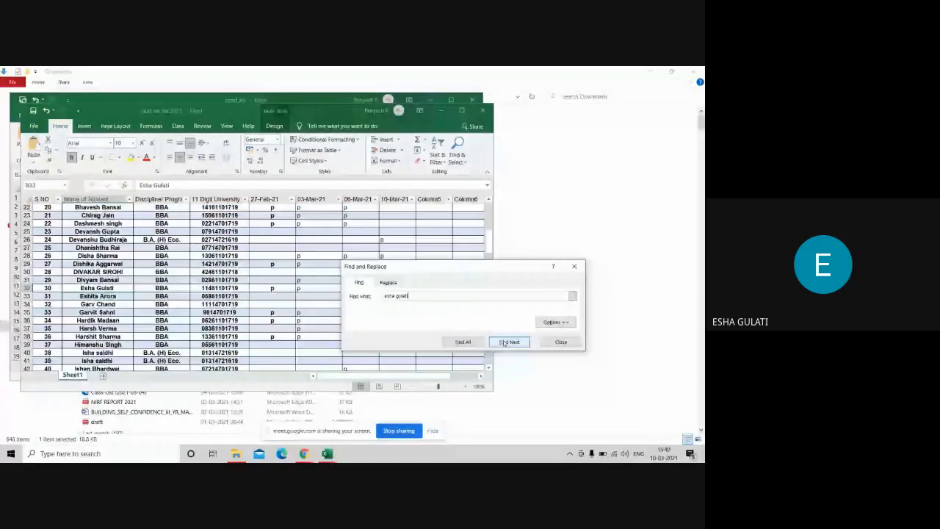
key(Escape)
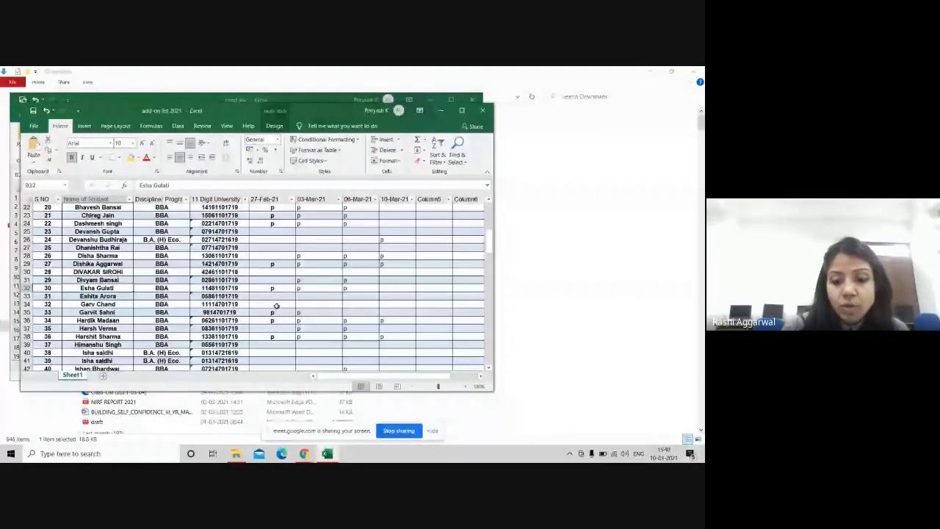
click(396, 289)
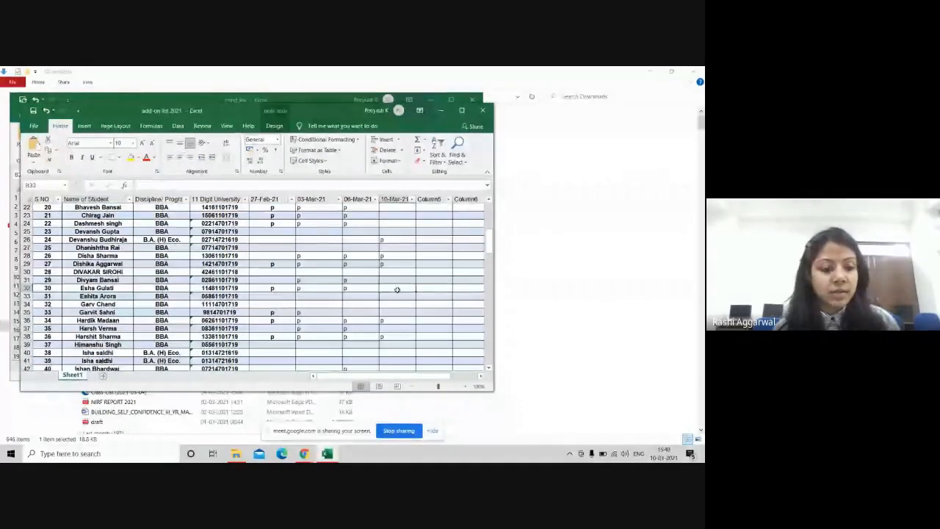
text(p)
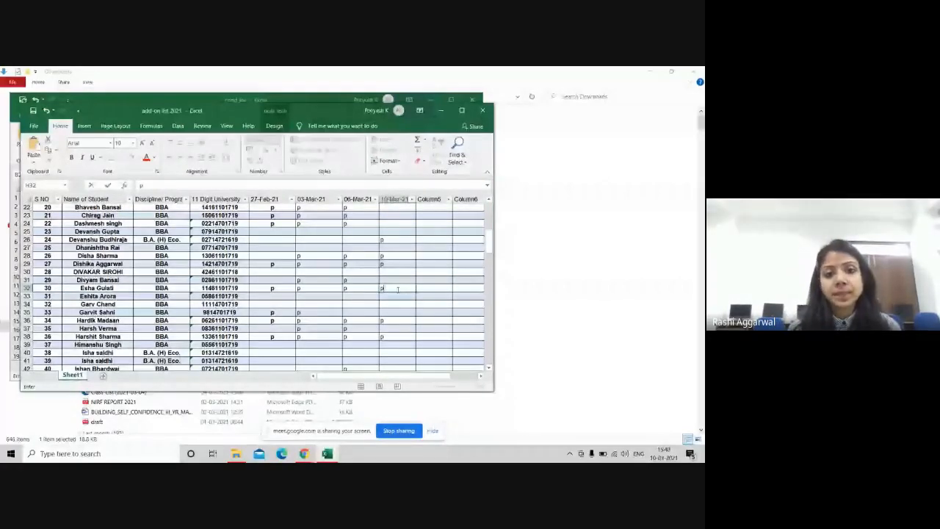
Step: Return to the Google Meet call and close its chat panel
click(484, 108)
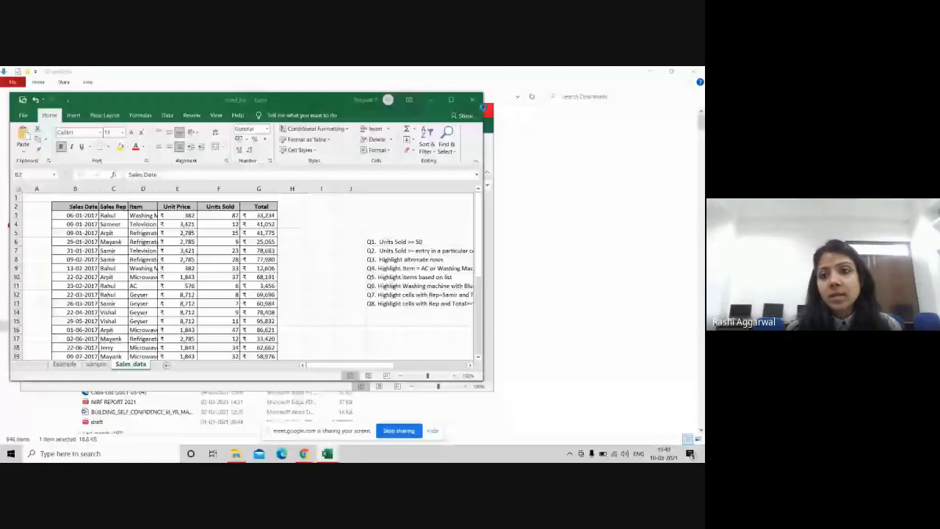
click(693, 72)
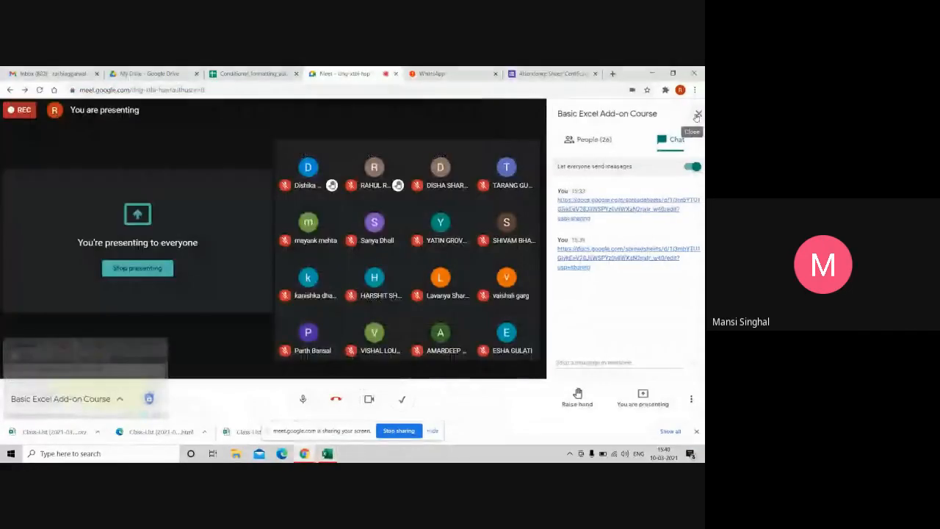
click(697, 116)
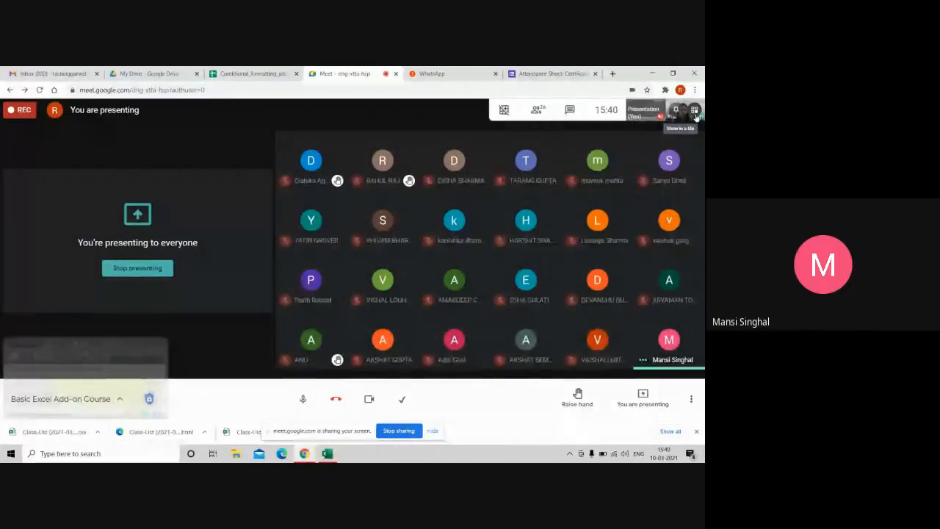
Step: Open the attendance workbook from the Downloads folder via Windows search
click(133, 459)
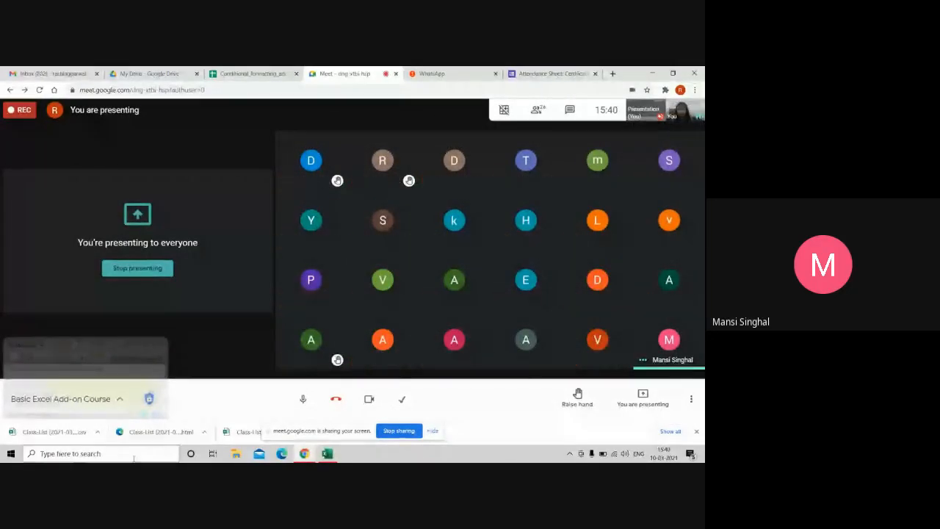
text(d)
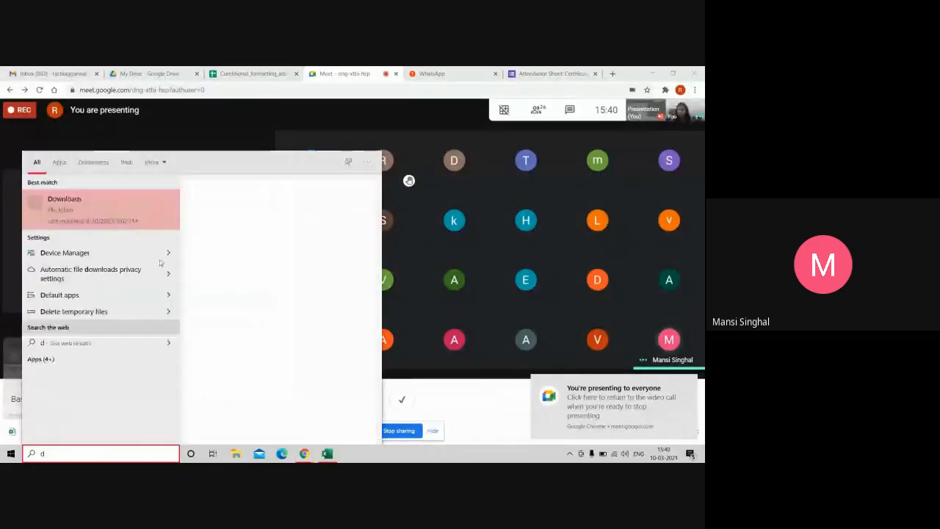
click(111, 216)
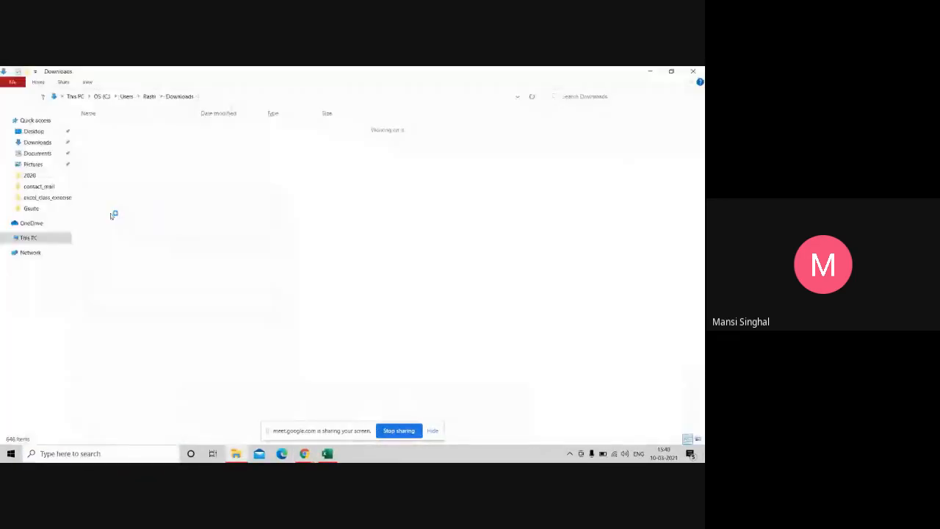
double_click(164, 139)
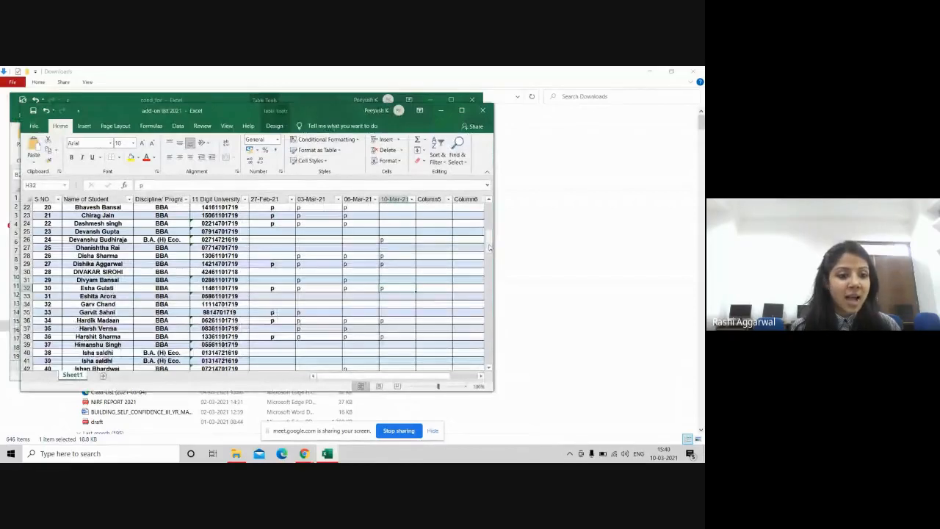
Step: Mark the second student p in H63 for 10-Mar-21 and close the attendance workbook
drag(489, 248, 492, 282)
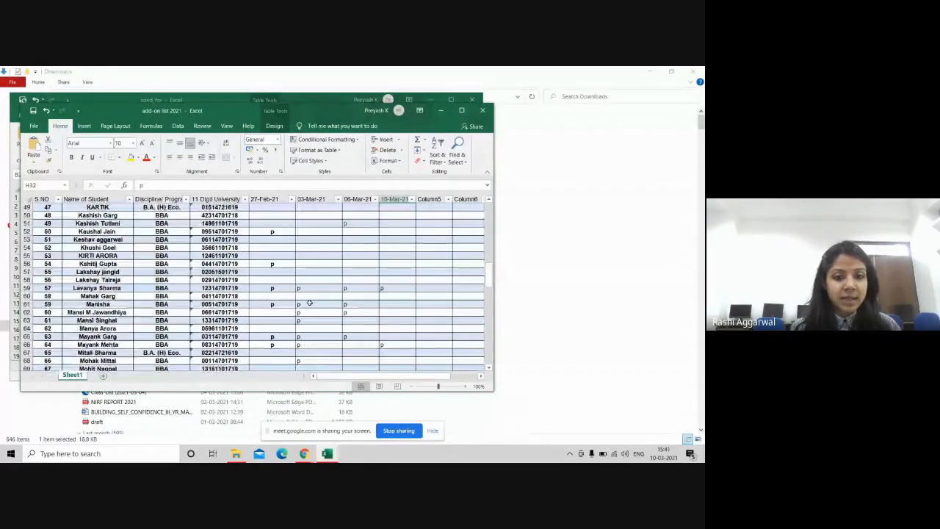
click(387, 319)
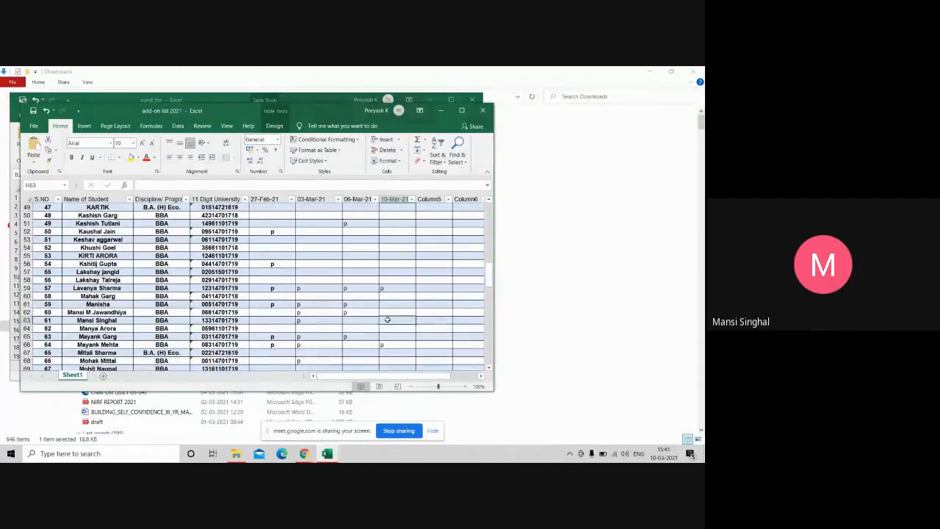
text(p)
click(385, 319)
click(484, 111)
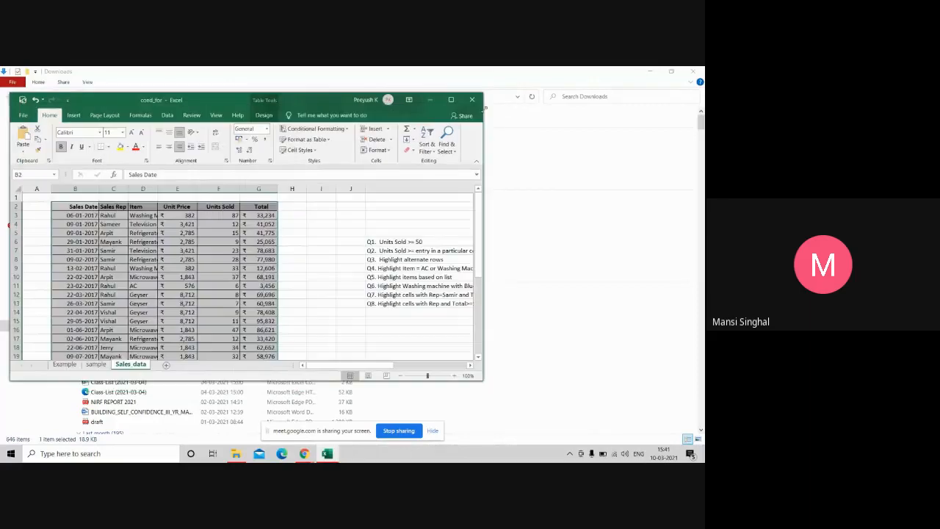
Step: Close the Downloads window and enlarge Excel to reveal the full Q1–Q8 task list beside the sales table
click(698, 71)
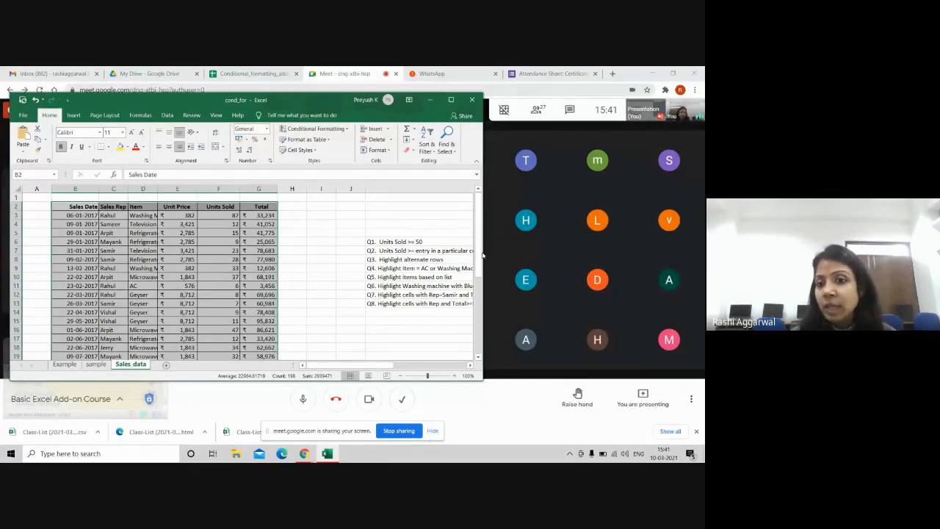
drag(484, 257, 511, 257)
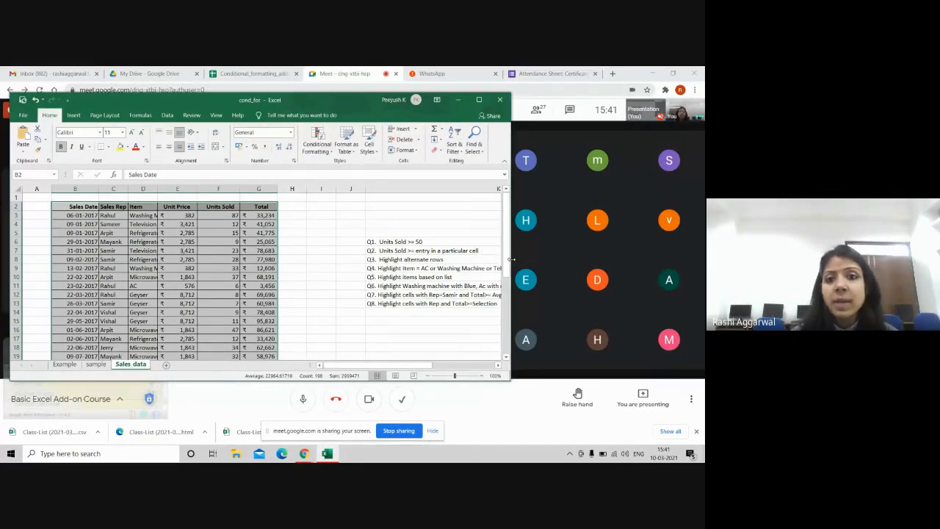
click(484, 101)
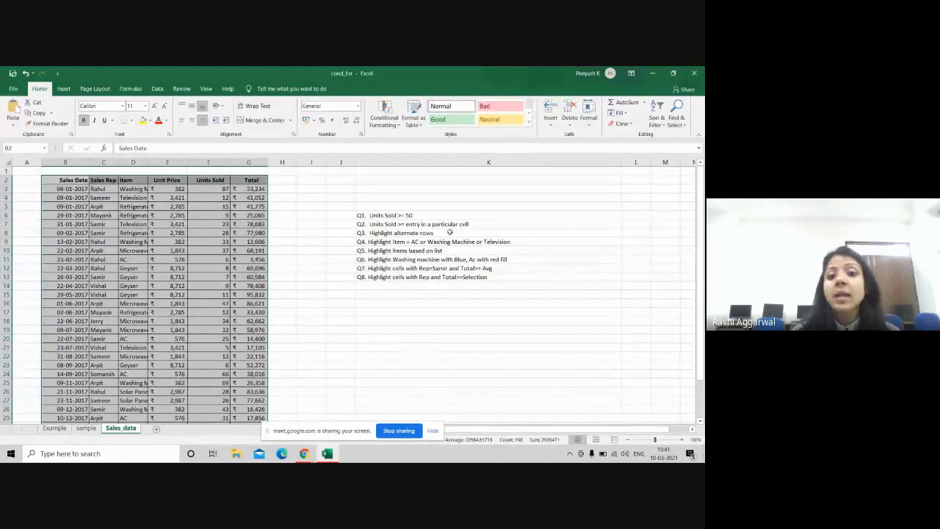
click(416, 215)
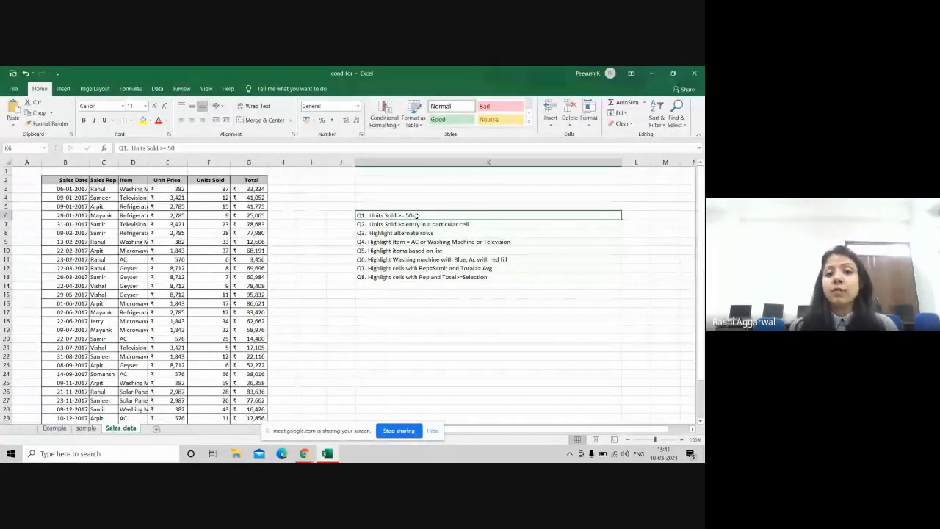
click(672, 72)
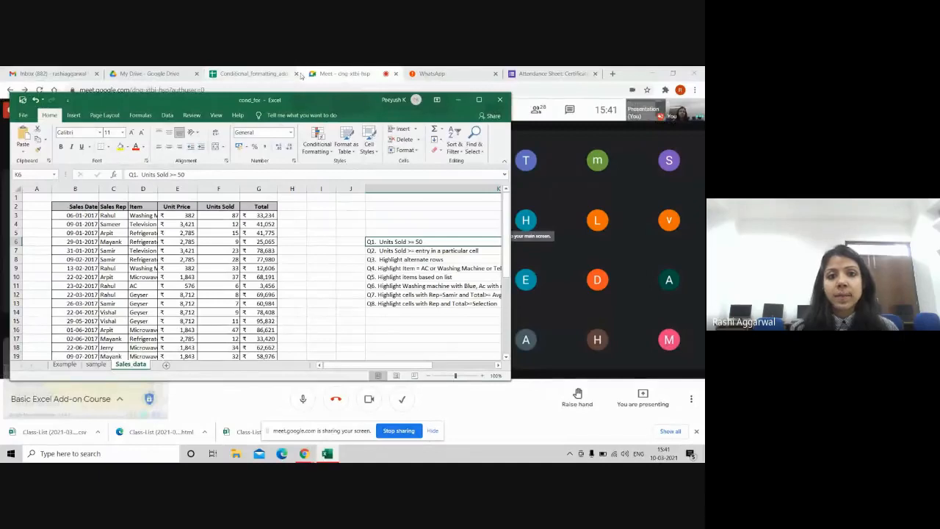
drag(301, 103, 284, 102)
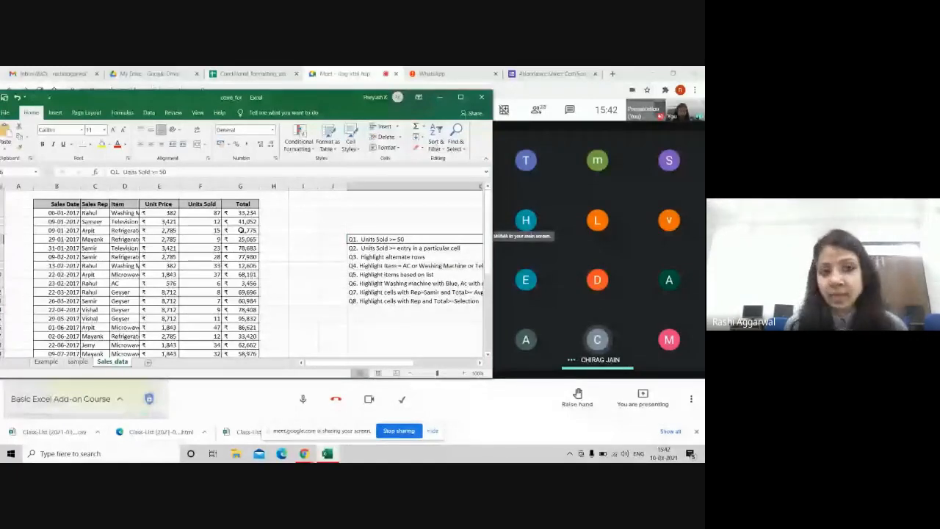
Step: Apply a Greater Than highlight rule to the selected Units Sold values
drag(202, 212, 209, 336)
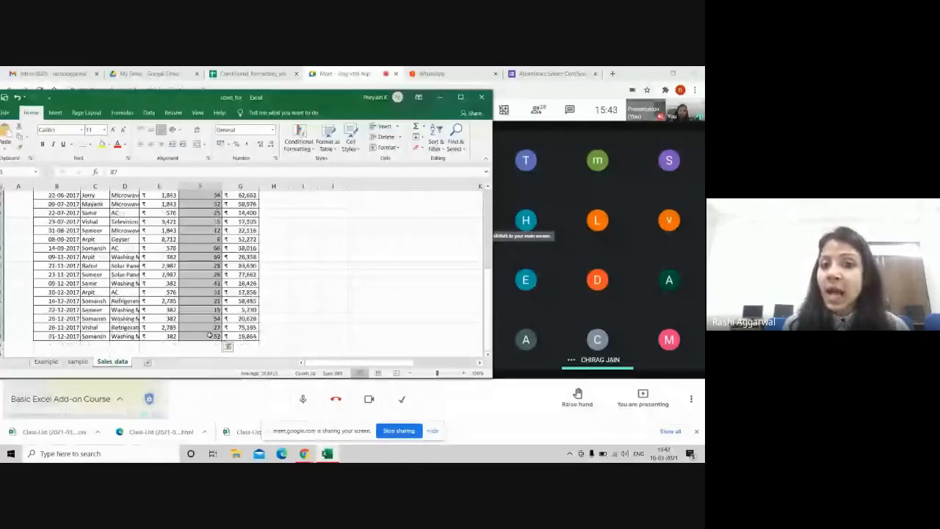
click(301, 147)
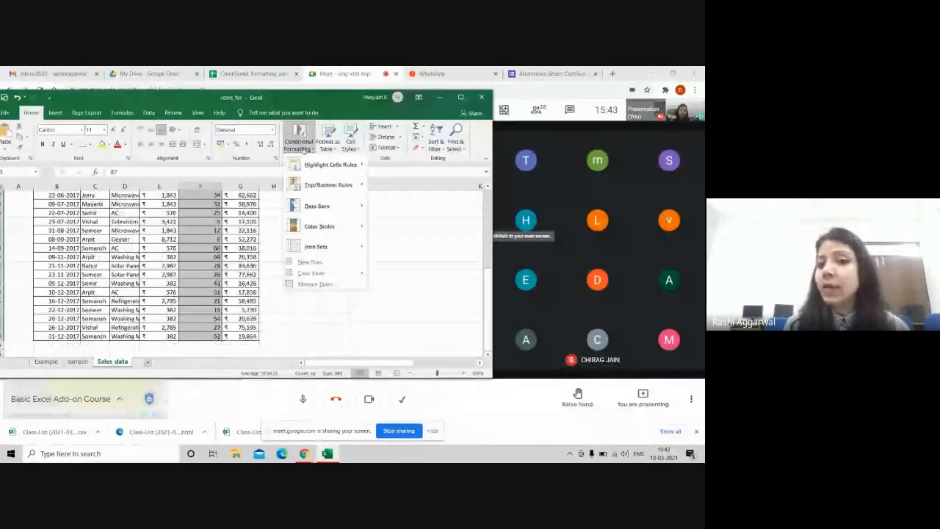
mouse_move(338, 165)
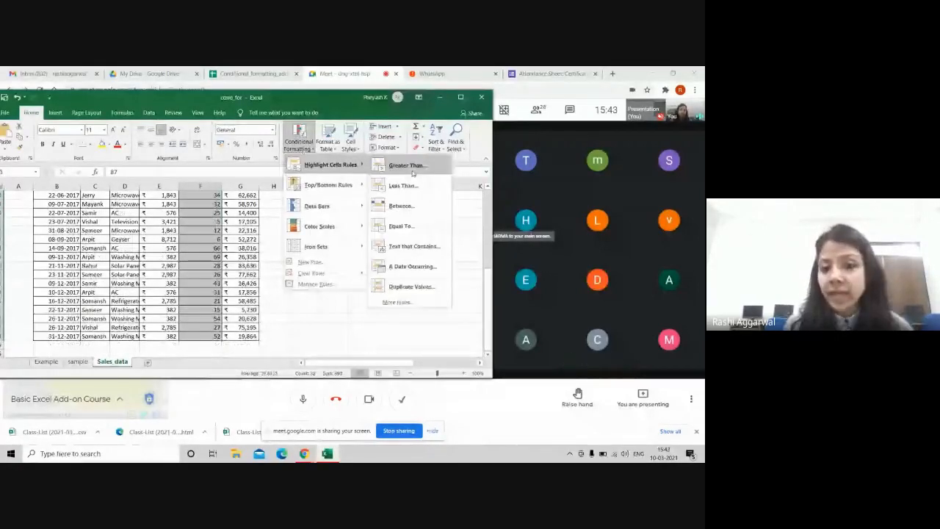
click(411, 169)
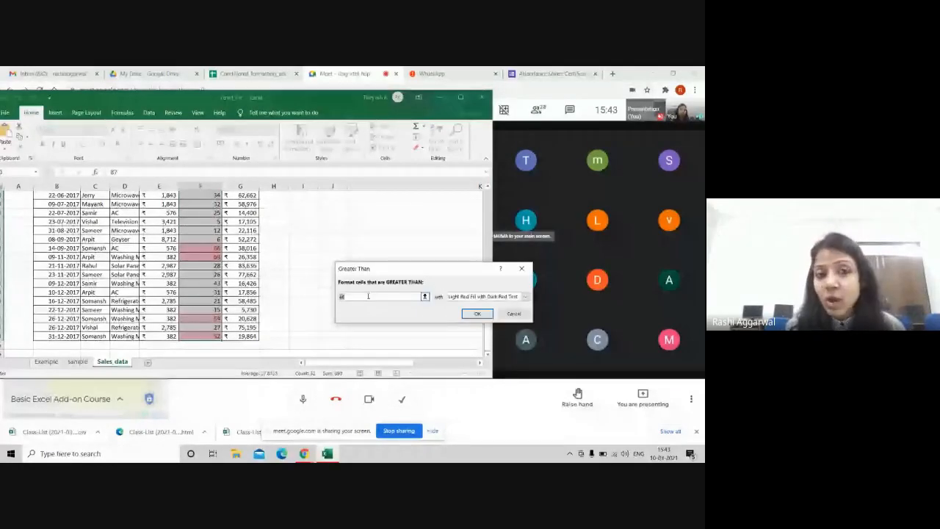
click(478, 314)
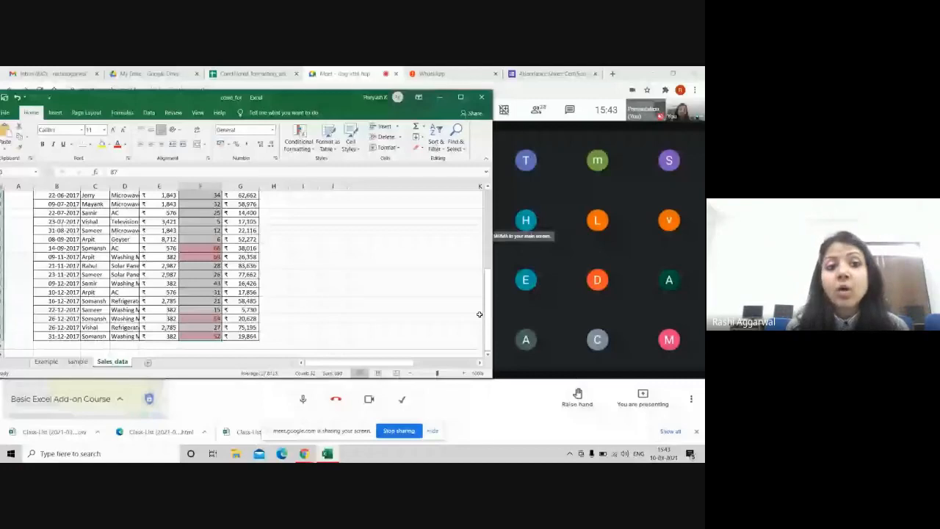
Step: Clear rules from the entire sheet and select the B–G data rows from 06-01-2017
scroll(236, 259, up, 6)
click(314, 266)
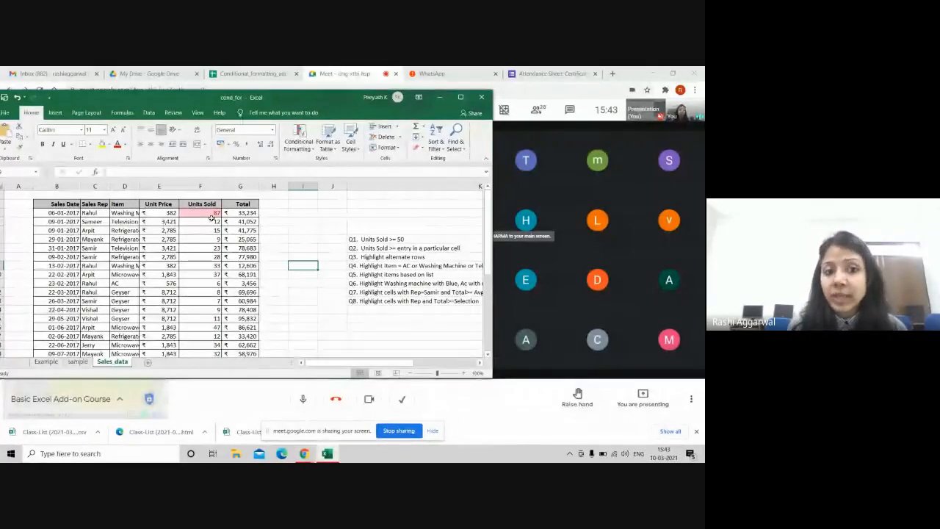
click(305, 147)
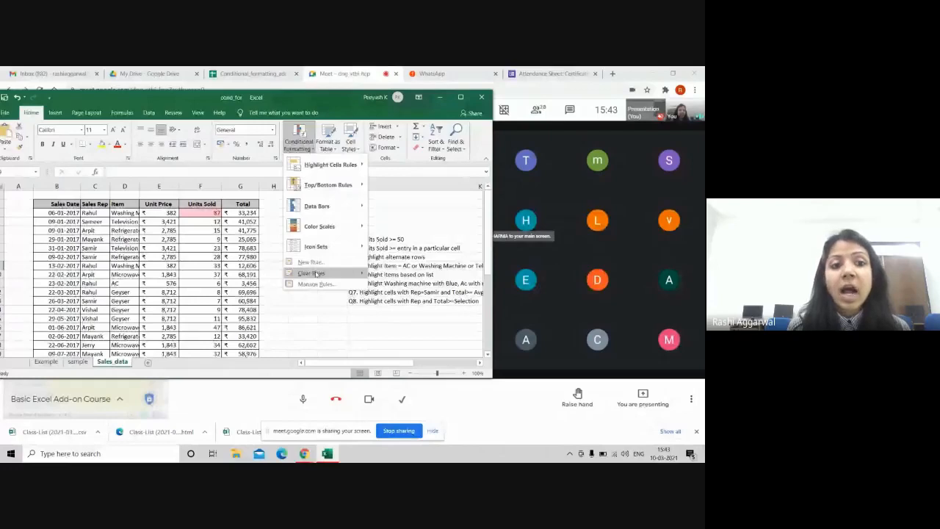
mouse_move(316, 273)
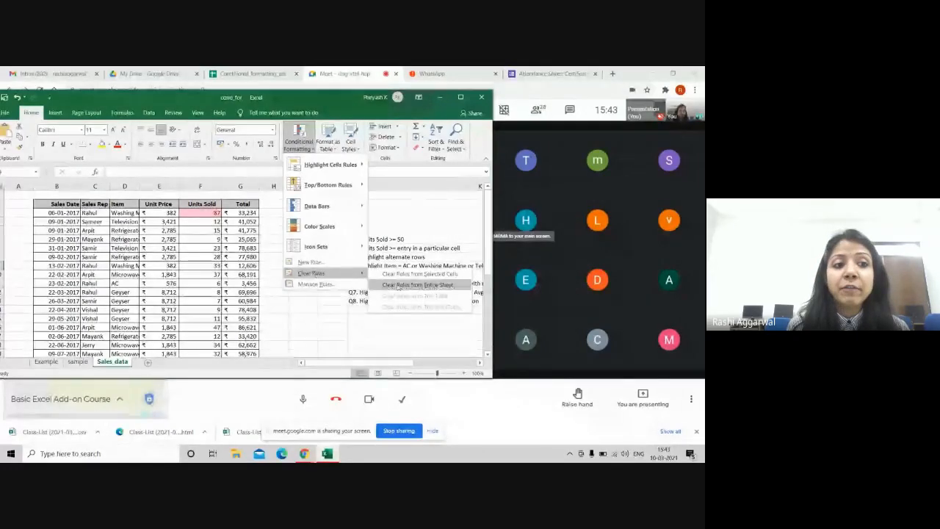
click(397, 285)
drag(58, 212, 246, 335)
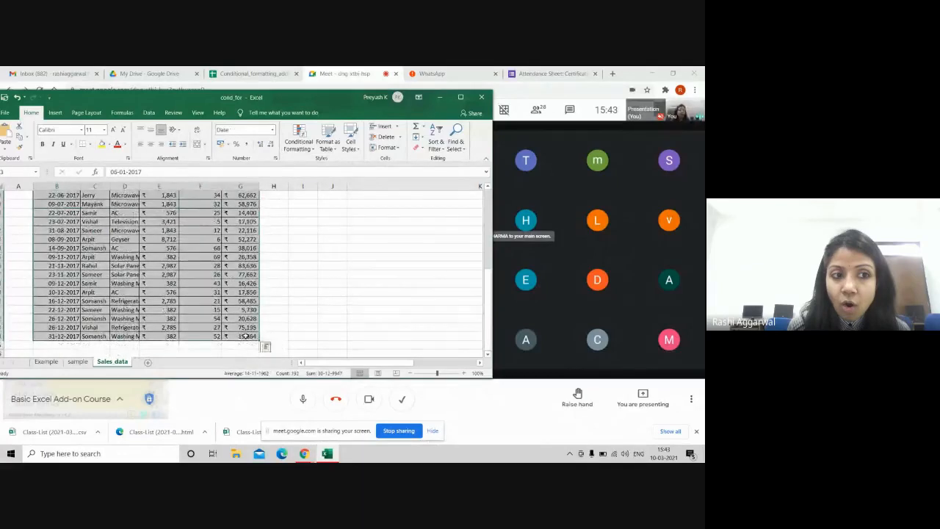
Step: Apply a Greater Than rule with an empty threshold, filling every data row light red with dark red text
click(301, 141)
mouse_move(325, 166)
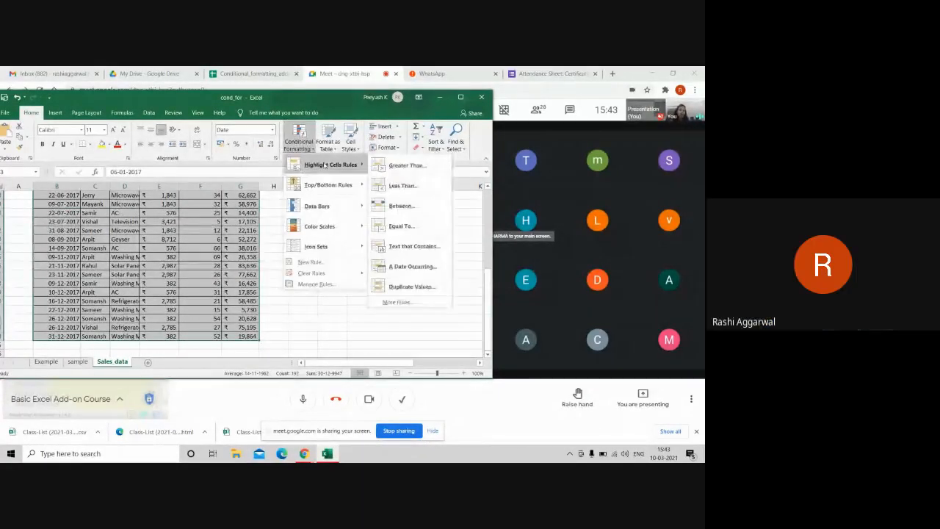
click(386, 166)
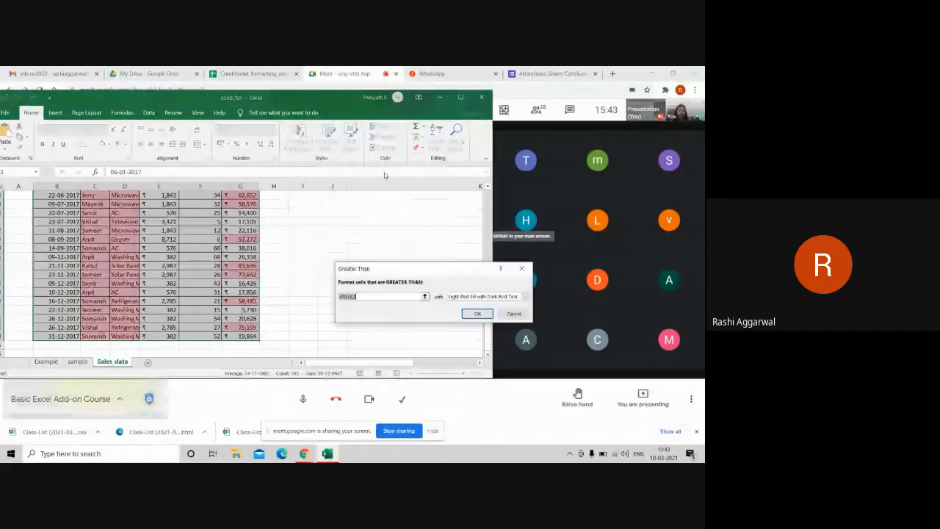
key(BackSpace)
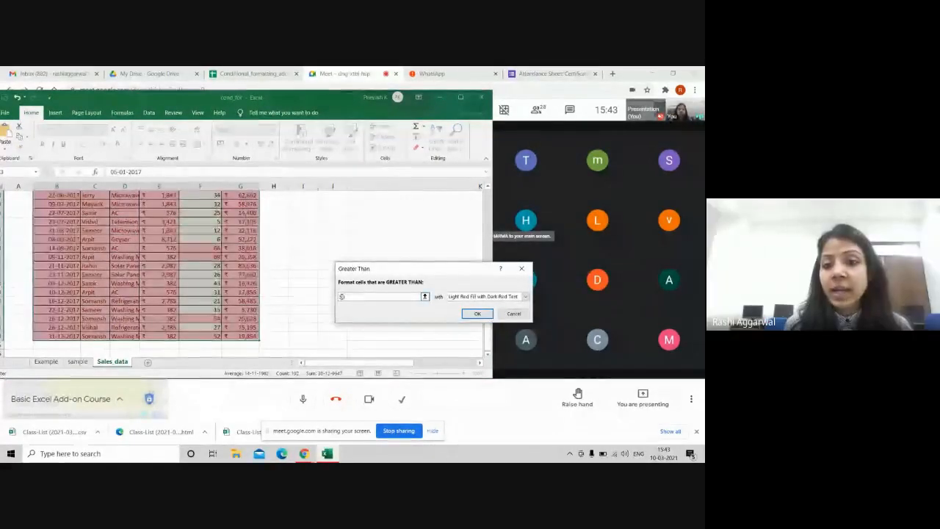
click(477, 313)
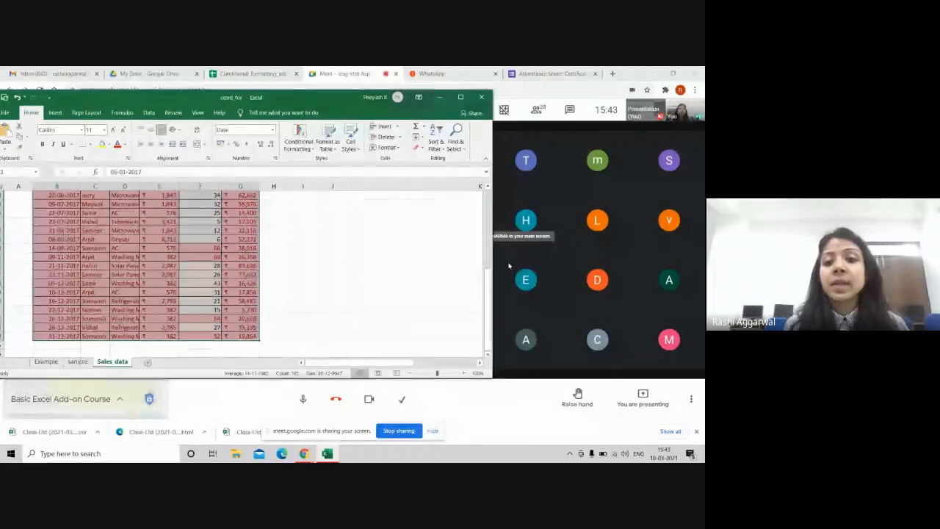
drag(487, 288, 483, 172)
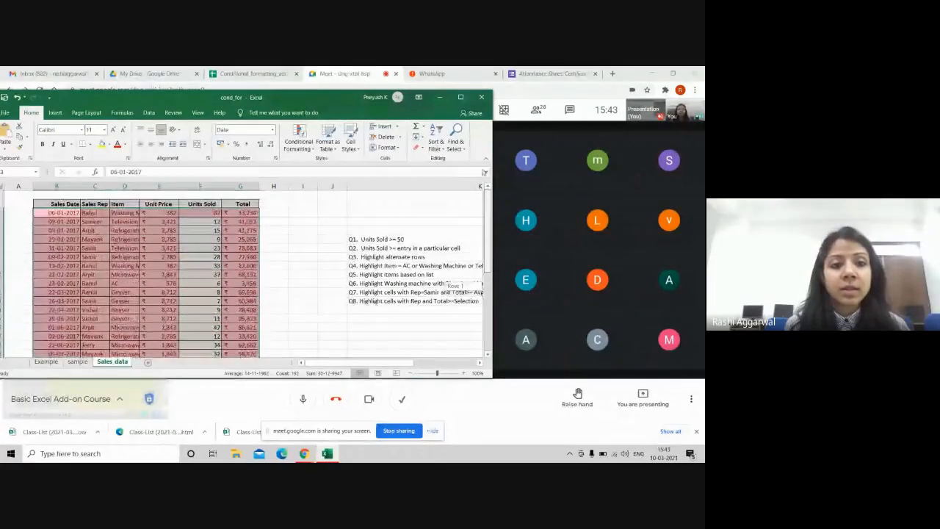
click(310, 247)
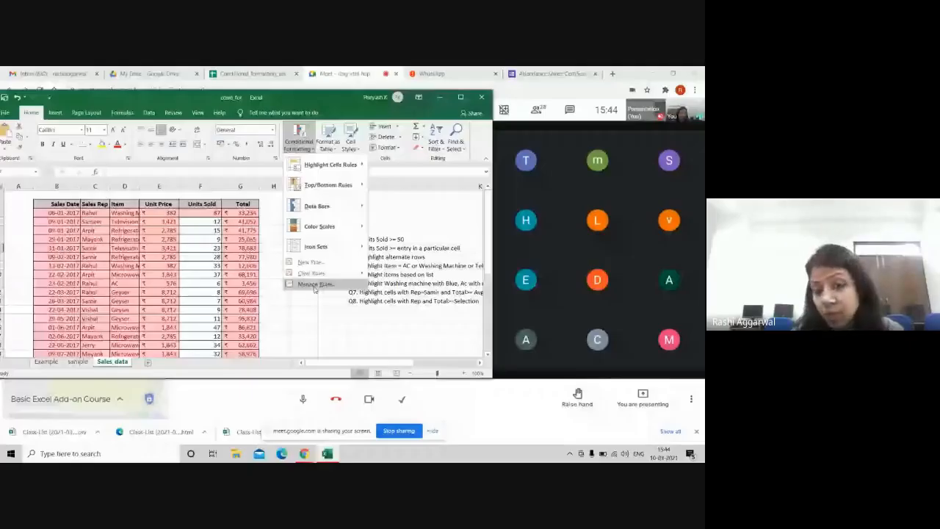
click(314, 285)
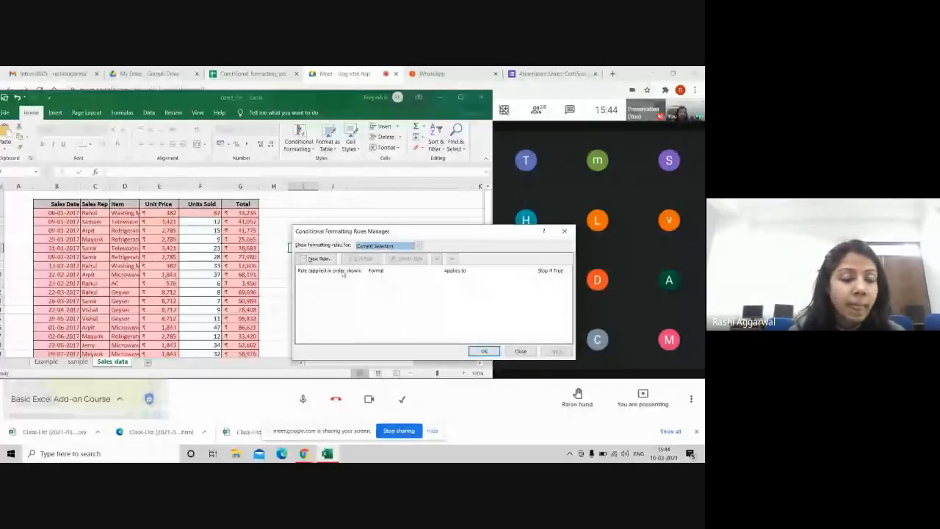
click(564, 230)
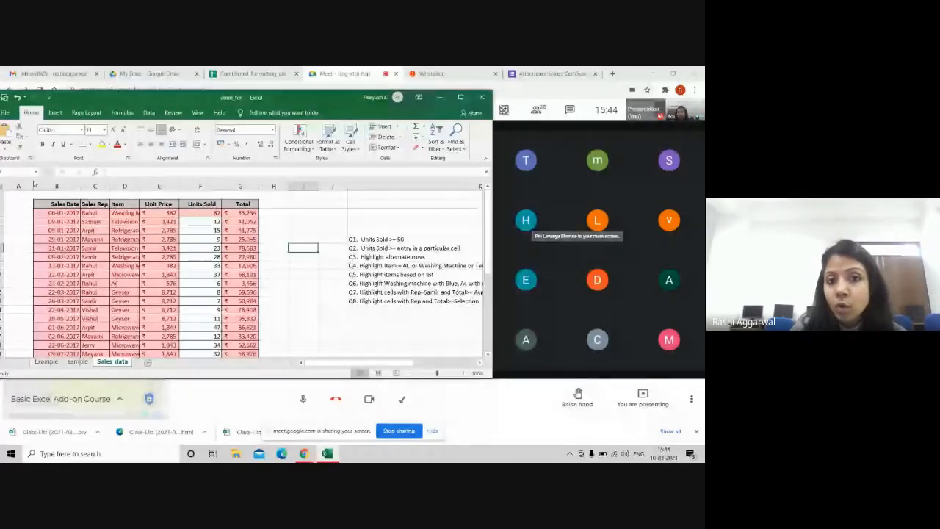
drag(53, 213, 240, 338)
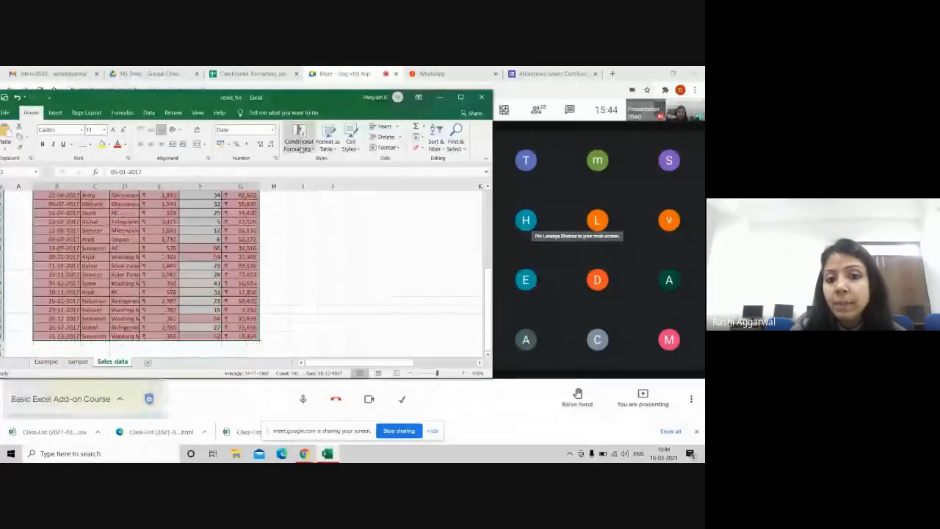
click(299, 148)
click(319, 285)
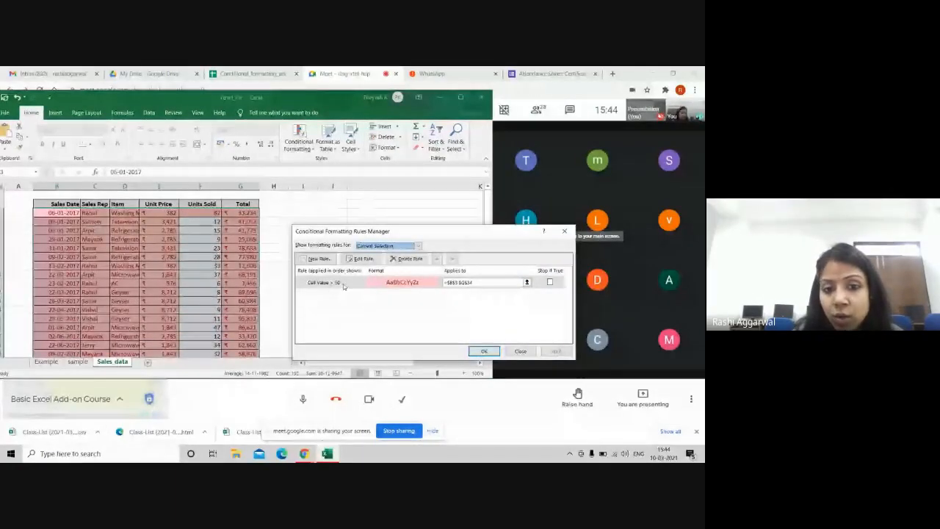
double_click(343, 285)
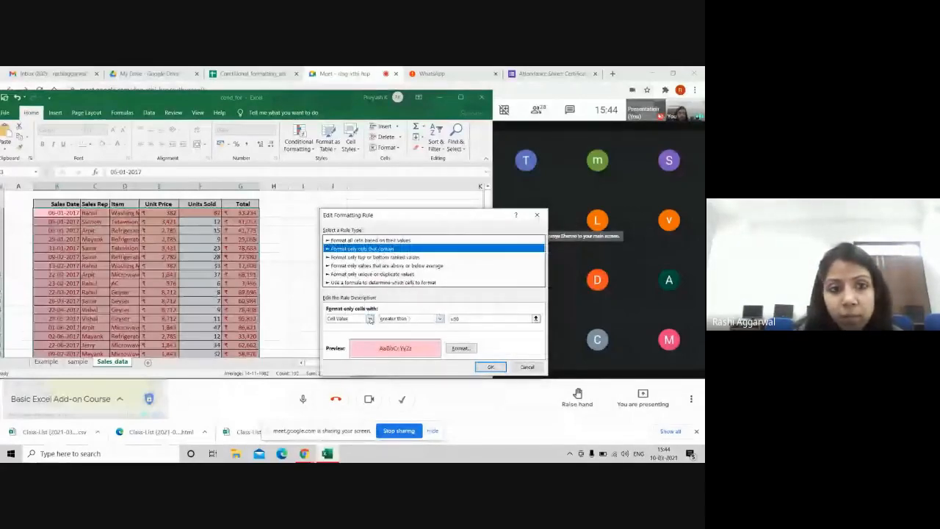
click(370, 319)
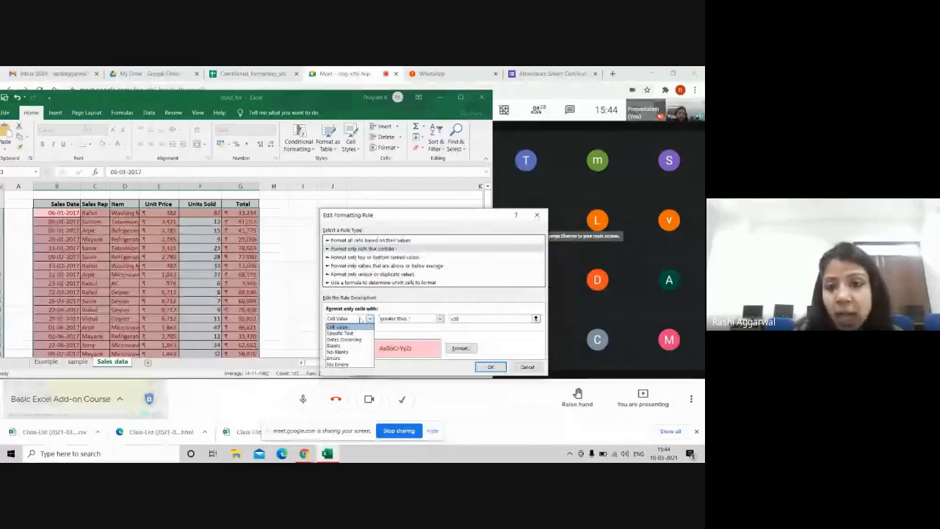
click(357, 326)
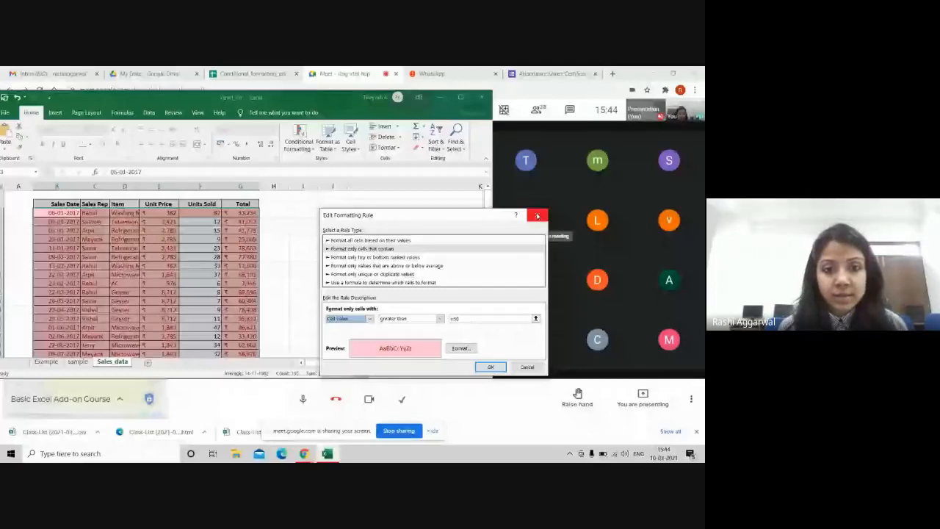
click(537, 215)
click(298, 139)
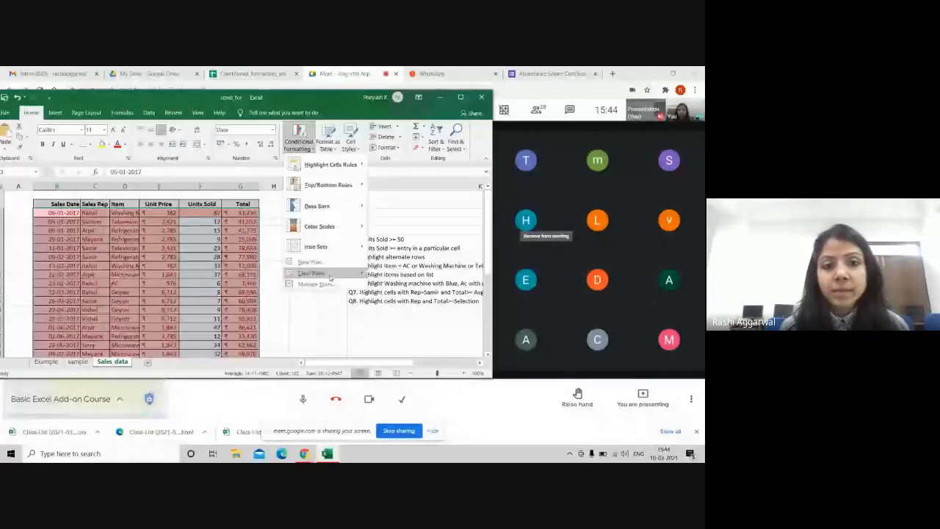
Step: Clear all conditional formatting from the sheet and select the sales data rows
mouse_move(327, 276)
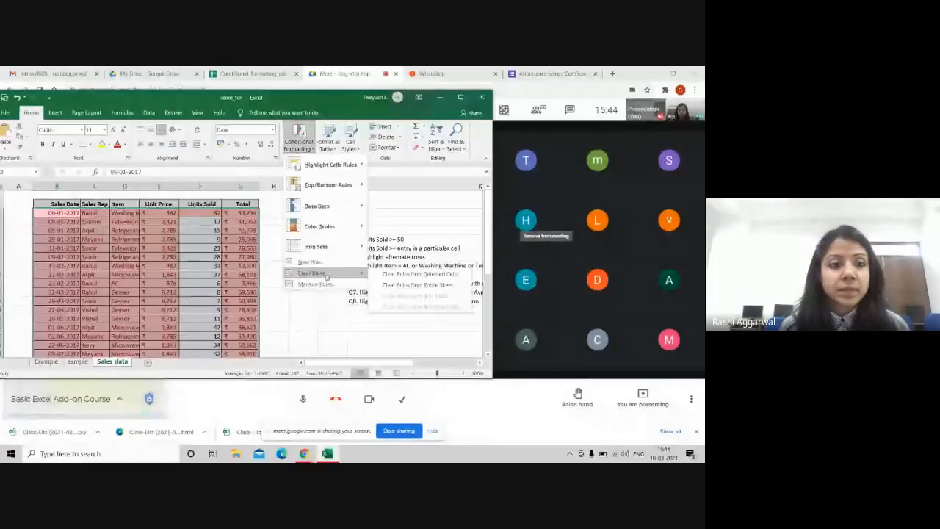
click(393, 286)
drag(62, 212, 245, 336)
Step: Start a New Rule using a formula, entering =$F$3> to test Units Sold
click(303, 147)
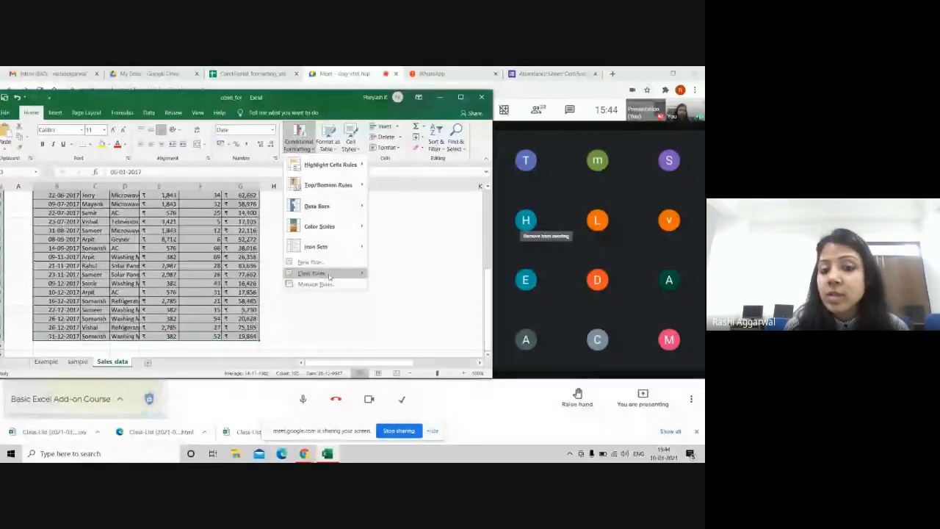
click(294, 271)
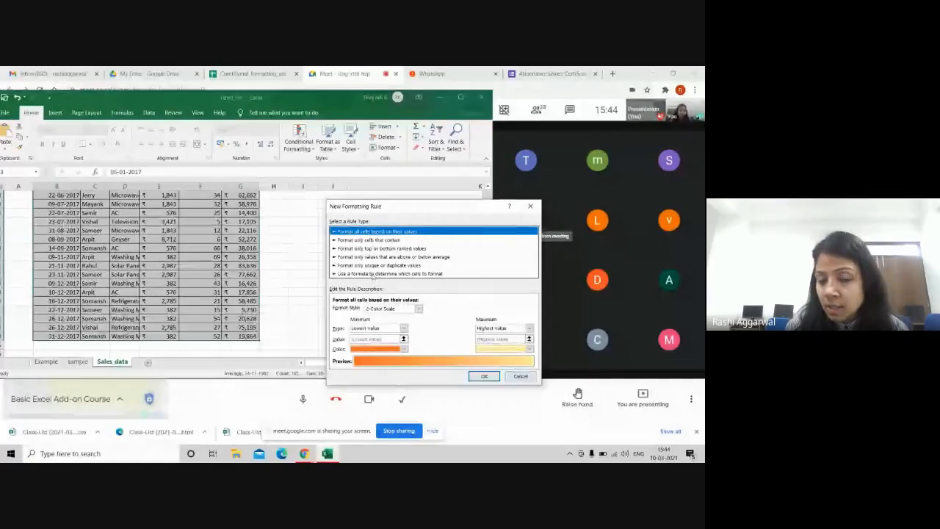
click(374, 274)
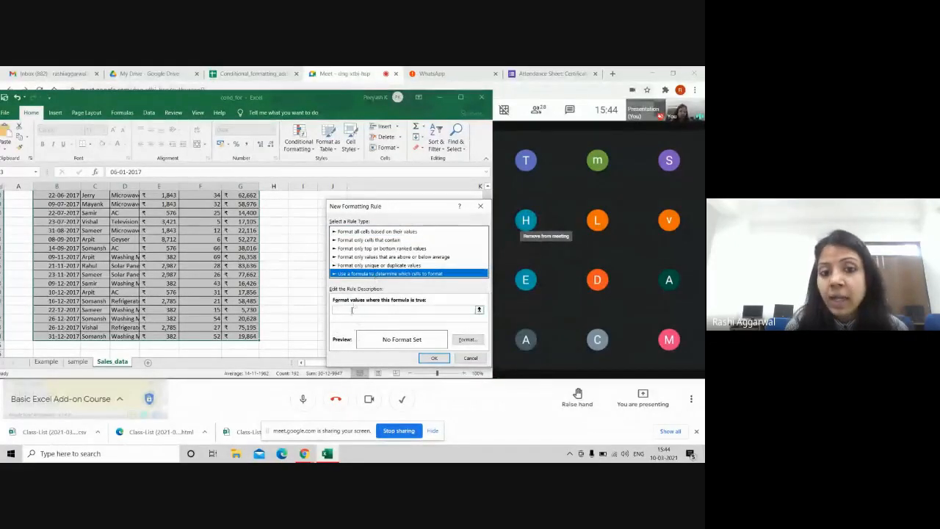
click(352, 310)
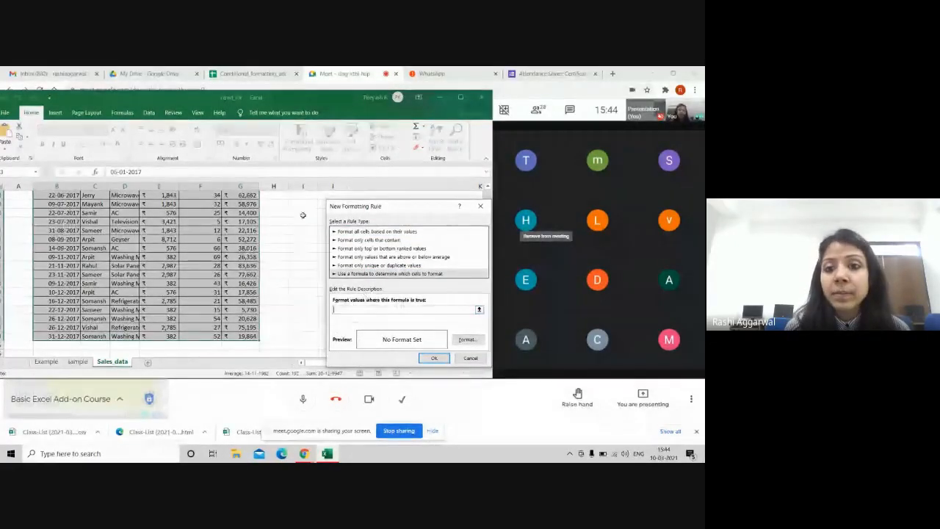
drag(403, 213, 354, 202)
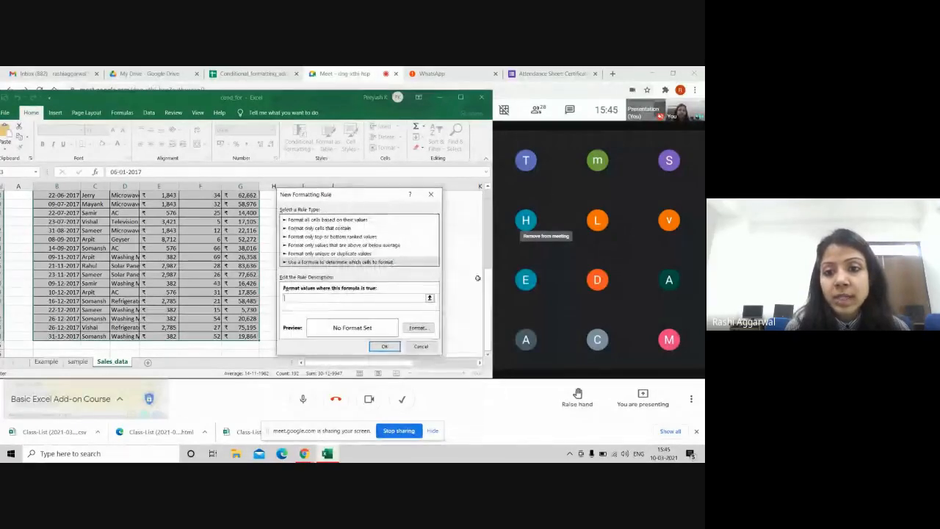
drag(488, 220, 488, 197)
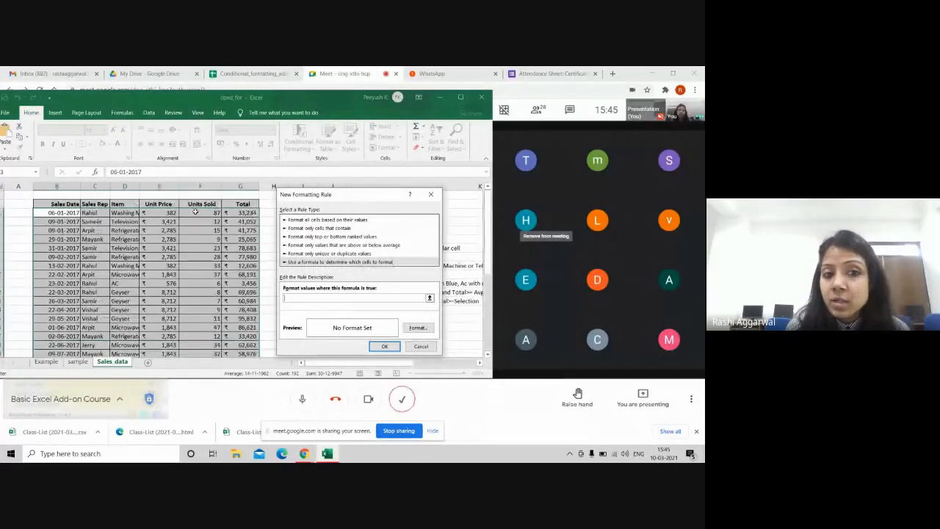
click(196, 213)
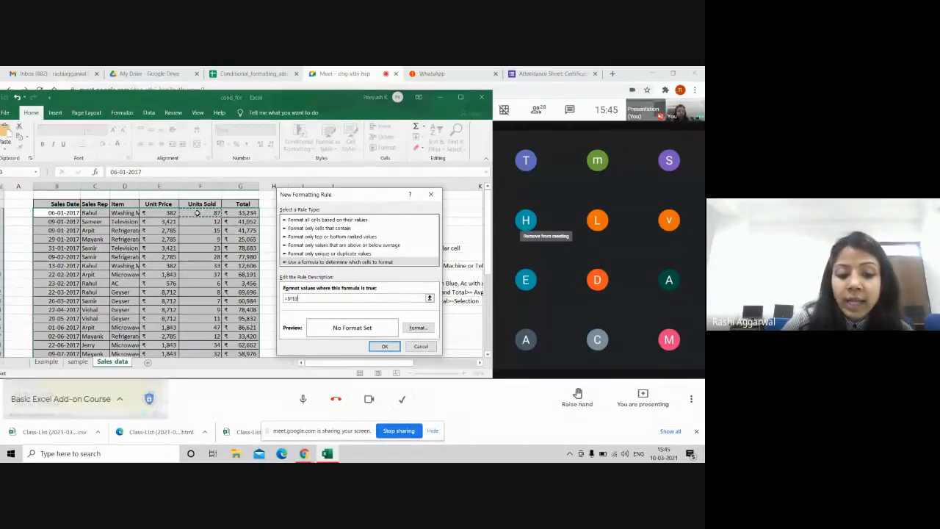
text(>50)
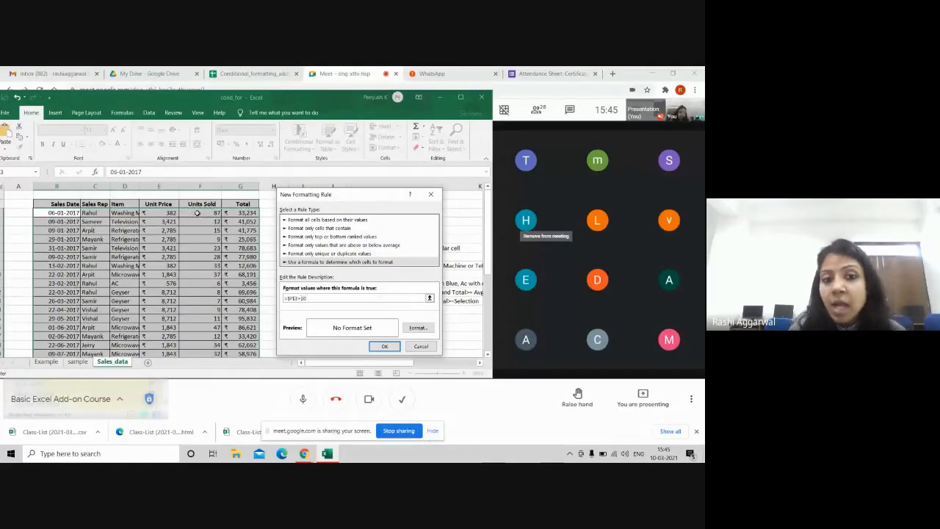
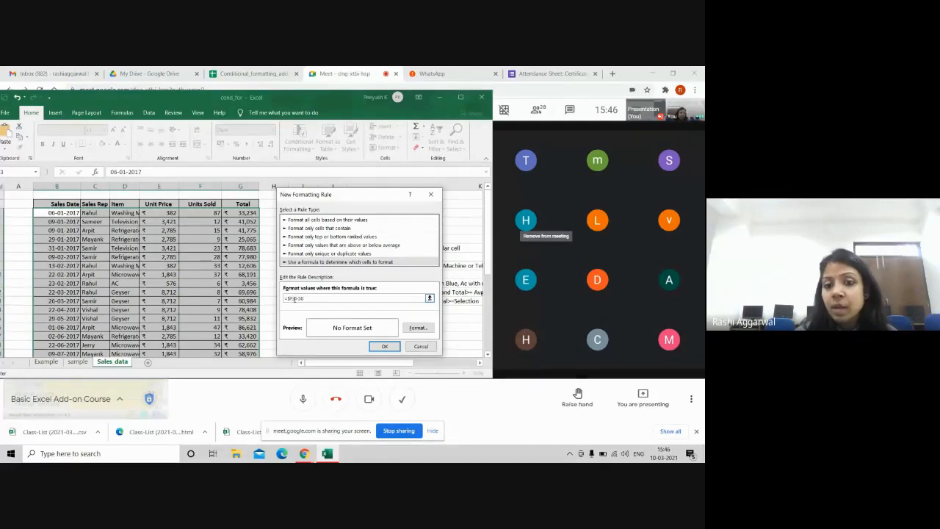
Step: Give the Units Sold formula rule a yellow fill format and apply it
click(415, 327)
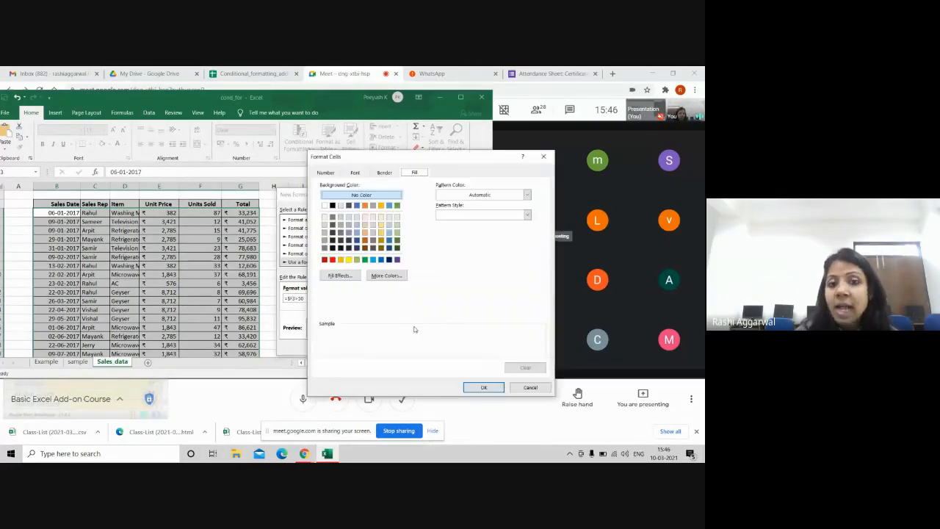
click(349, 260)
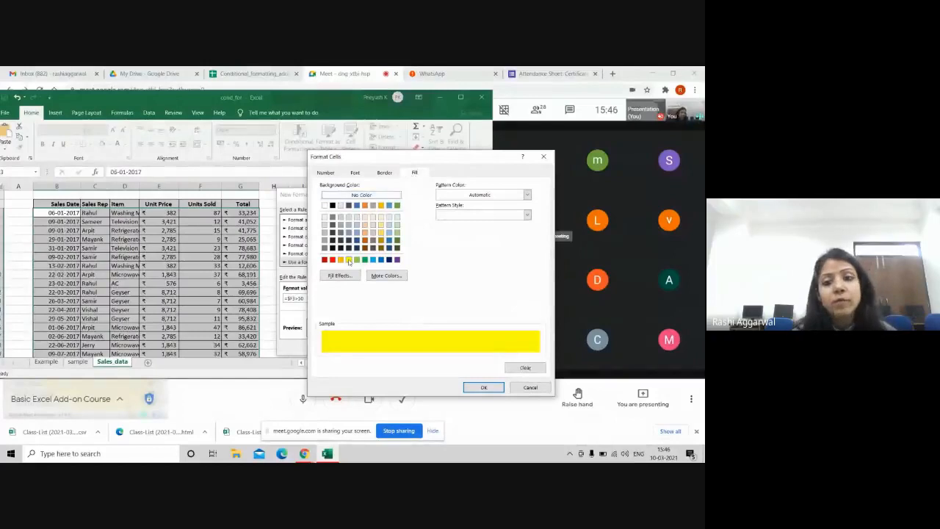
click(484, 388)
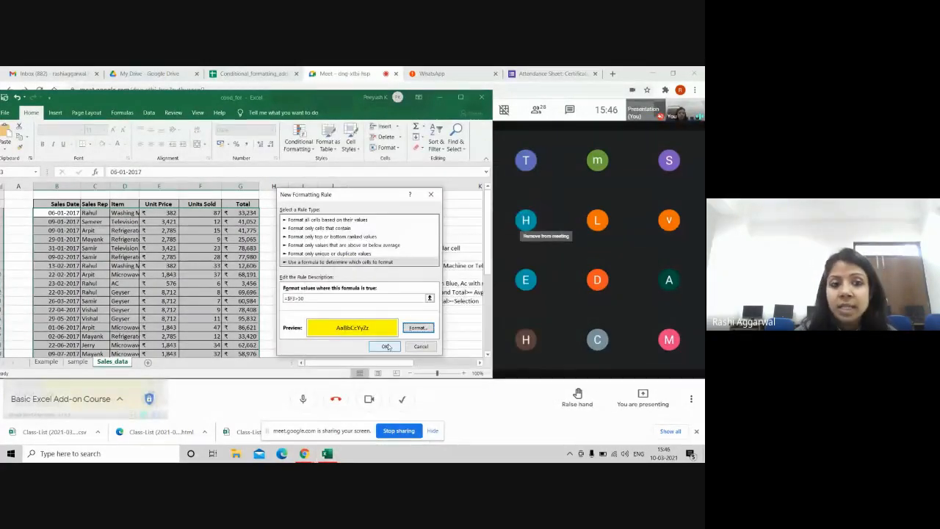
click(386, 347)
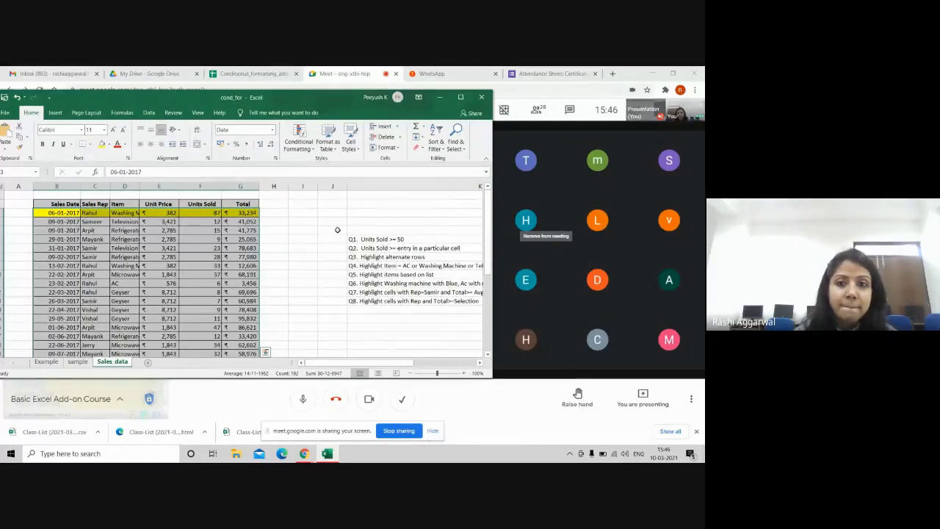
drag(487, 246, 483, 323)
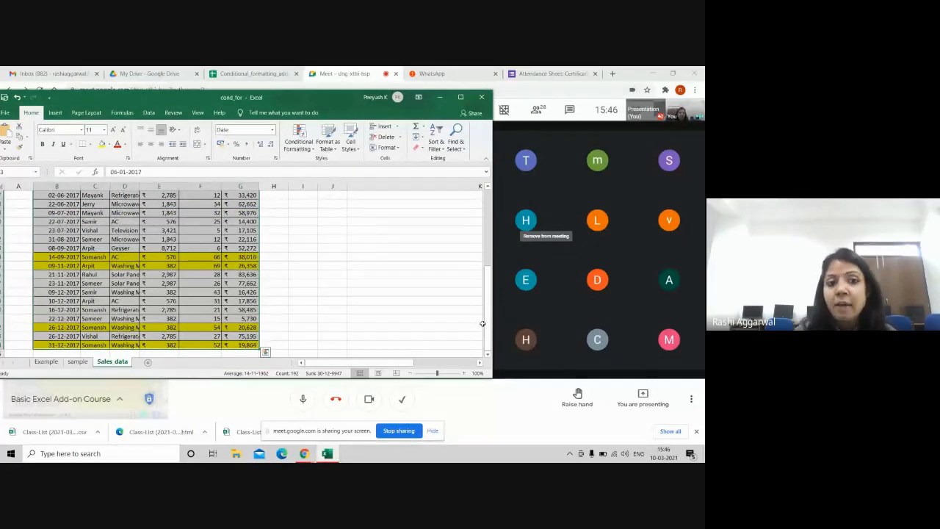
click(481, 326)
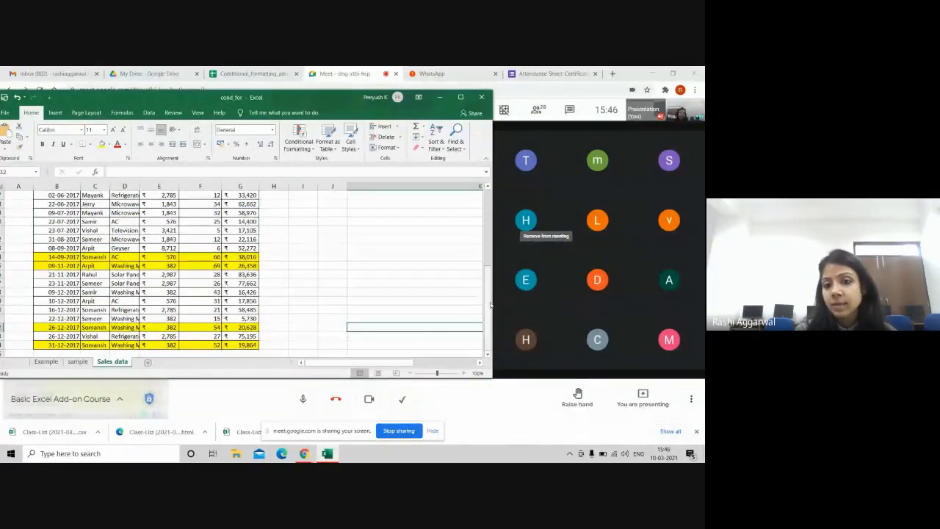
drag(491, 304, 480, 207)
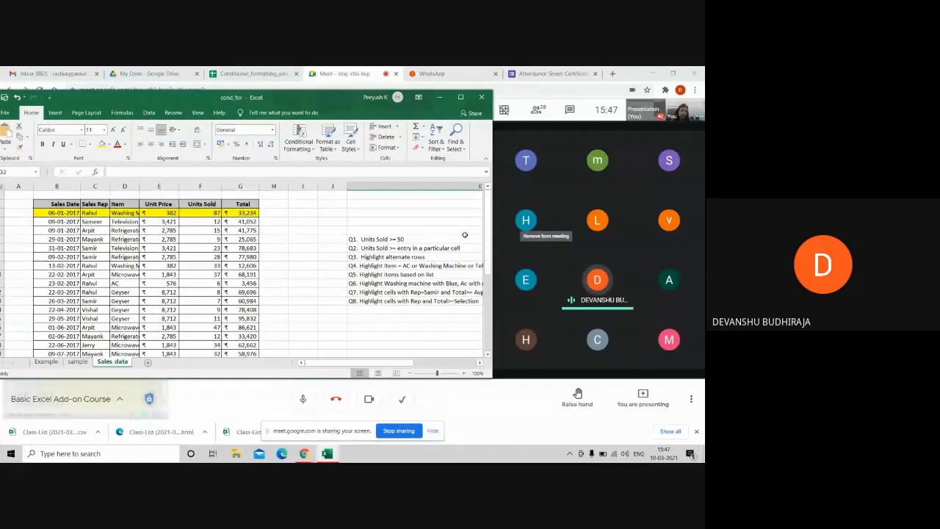
Step: Clear all conditional formatting rules from the entire sheet
click(298, 184)
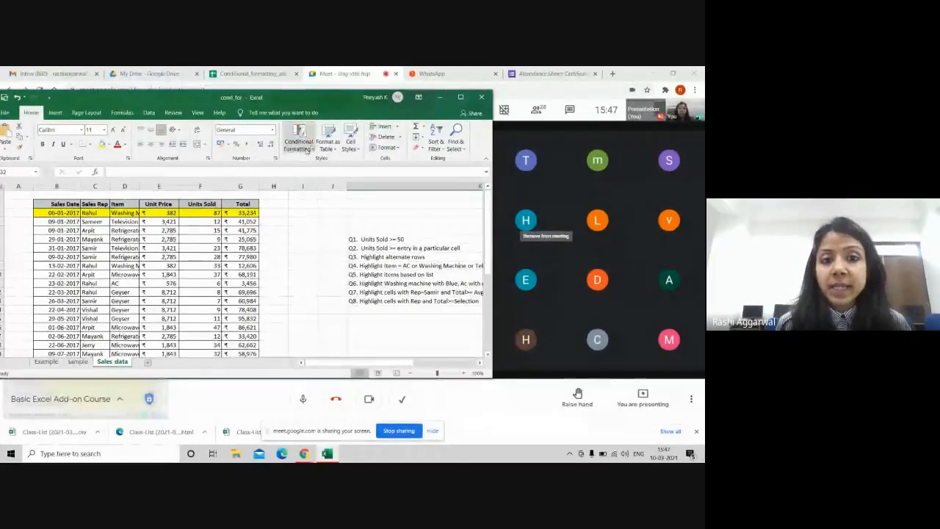
click(298, 141)
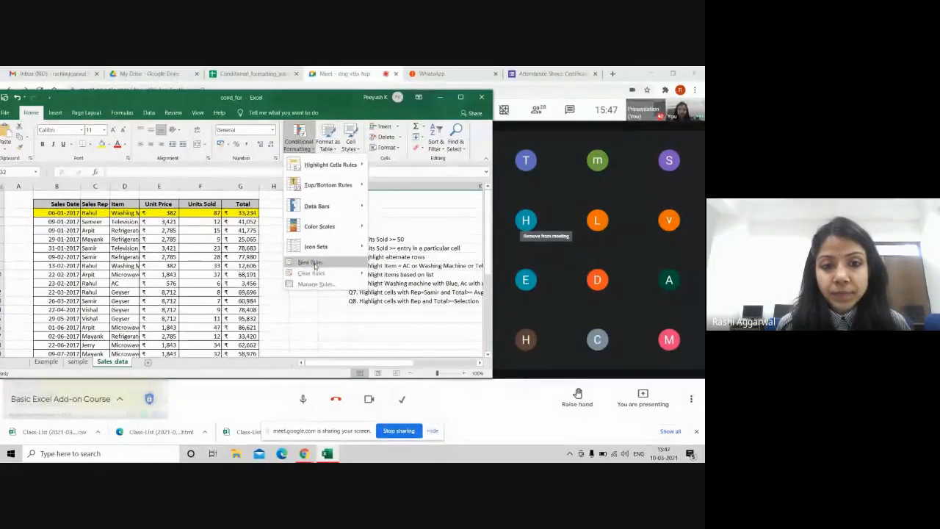
mouse_move(321, 275)
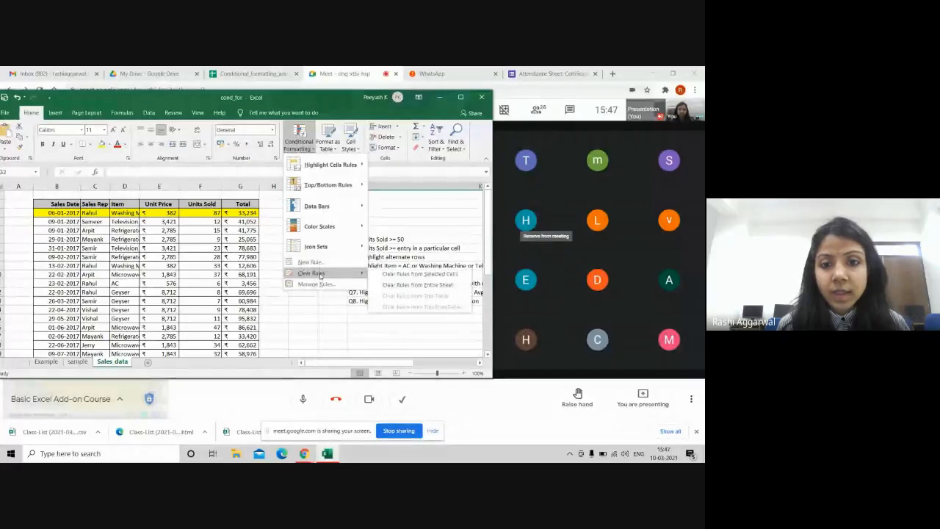
click(395, 284)
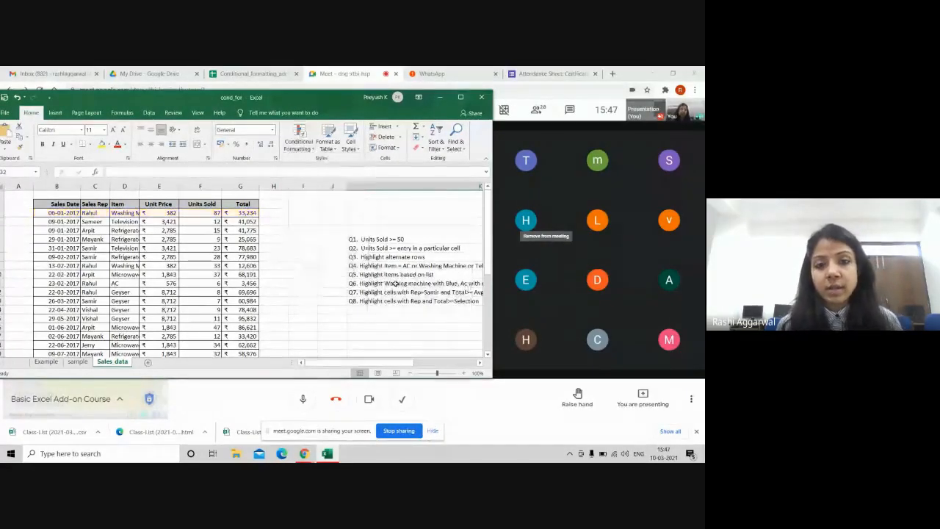
Step: Select the sales table's data rows and start a new conditional formatting rule
drag(63, 212, 245, 336)
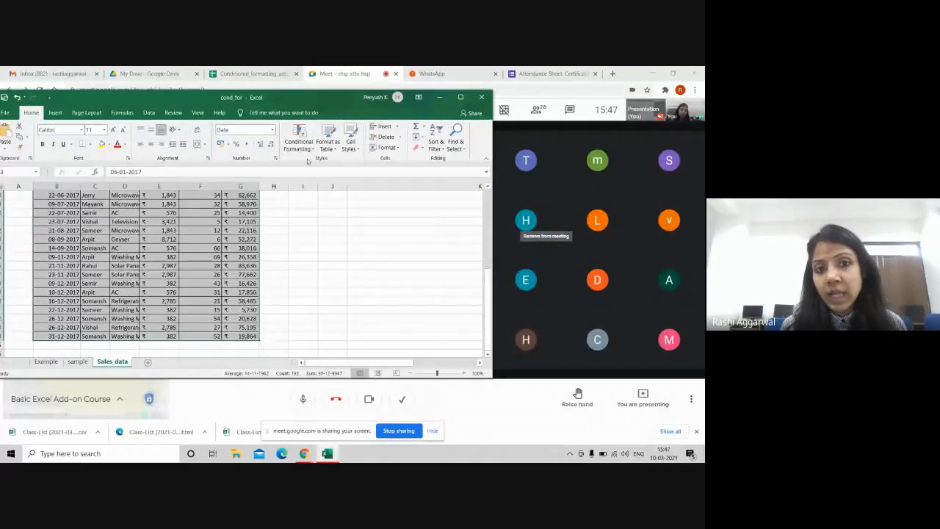
click(304, 151)
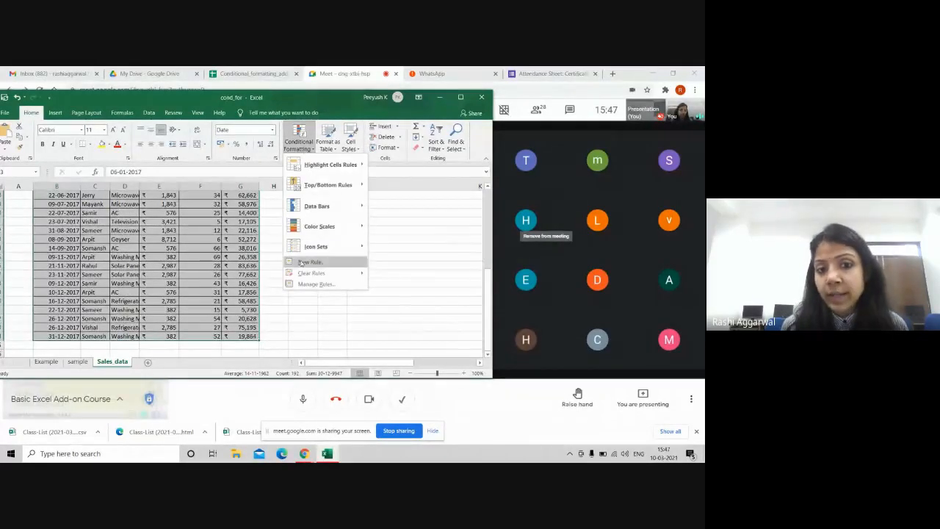
click(323, 266)
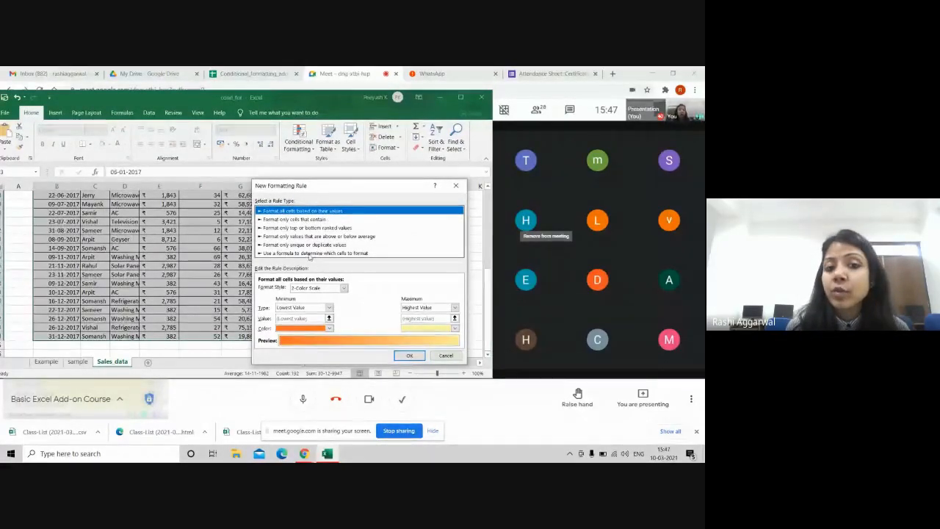
Step: Make it a formula-based rule with the formula =$F3>50
click(310, 253)
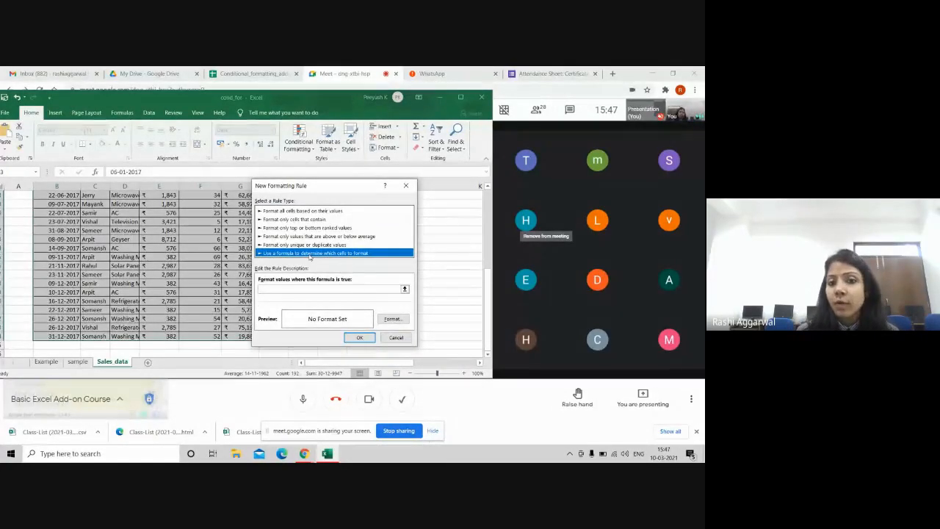
click(275, 291)
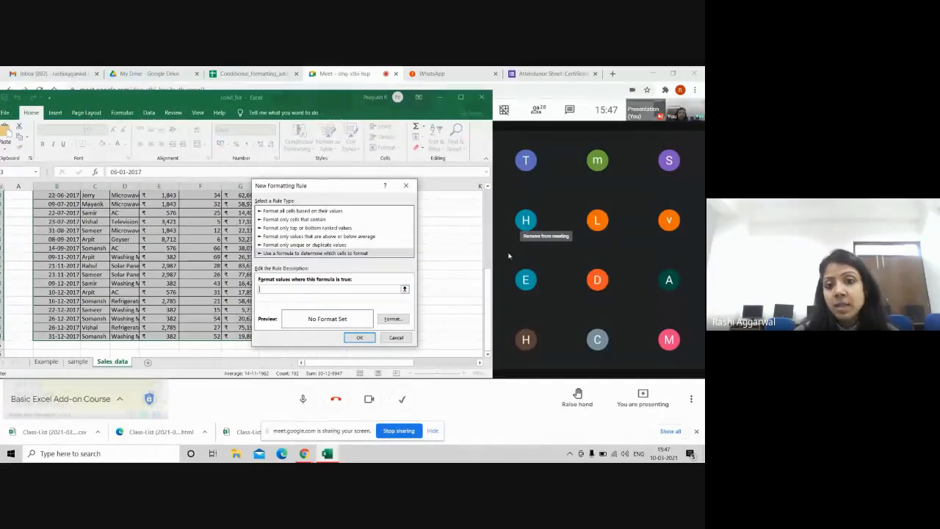
scroll(488, 301, up, 6)
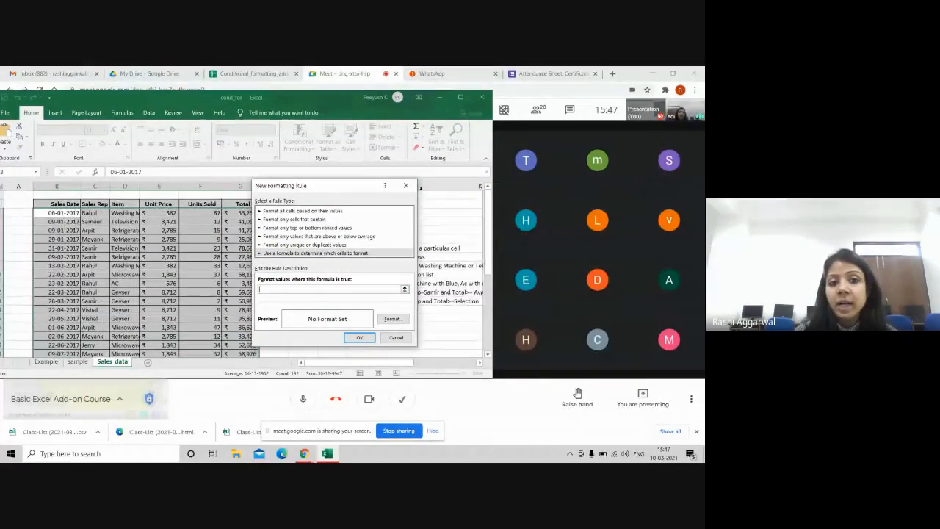
click(193, 213)
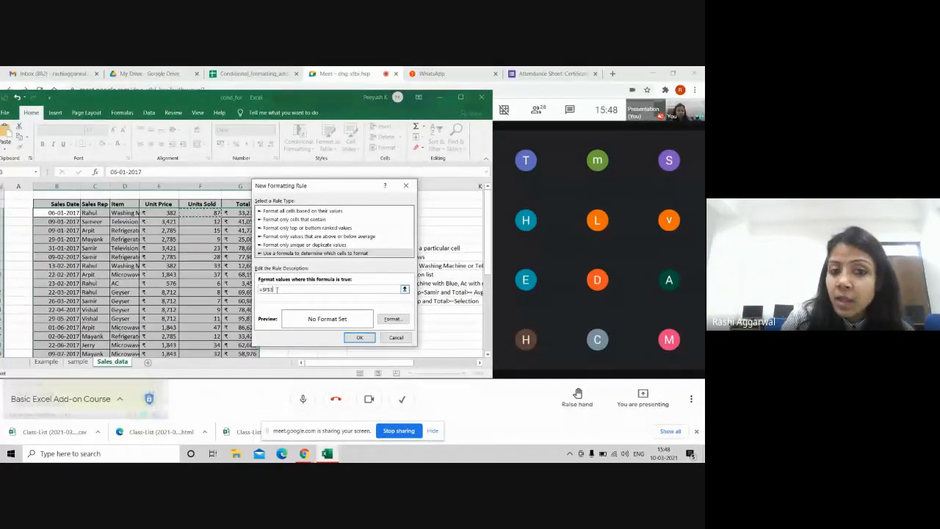
key(BackSpace)
key(BackSpace)
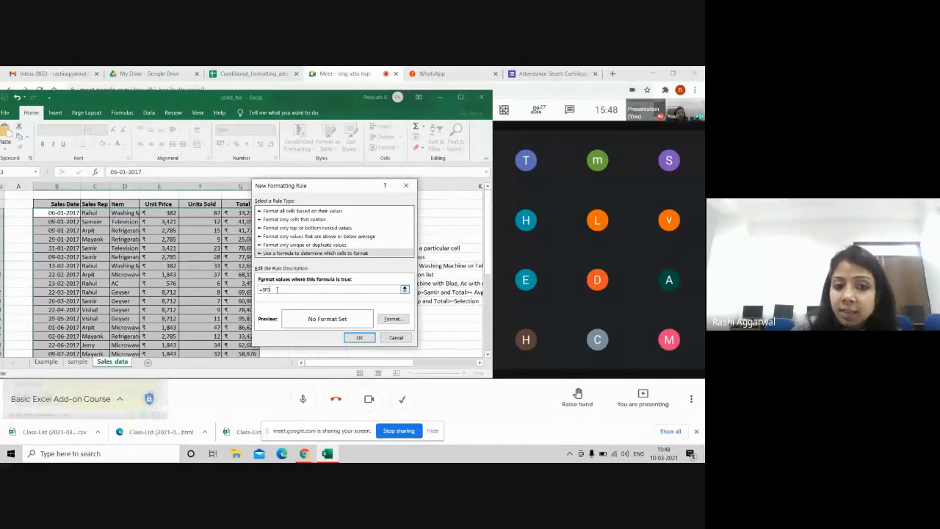
text(>50)
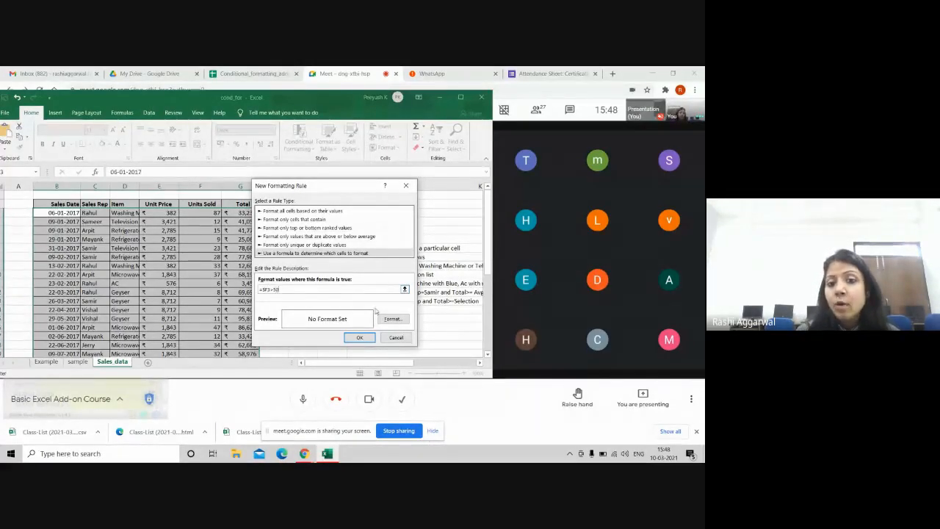
Step: Set a yellow fill for the rule and apply it to the table rows
click(391, 318)
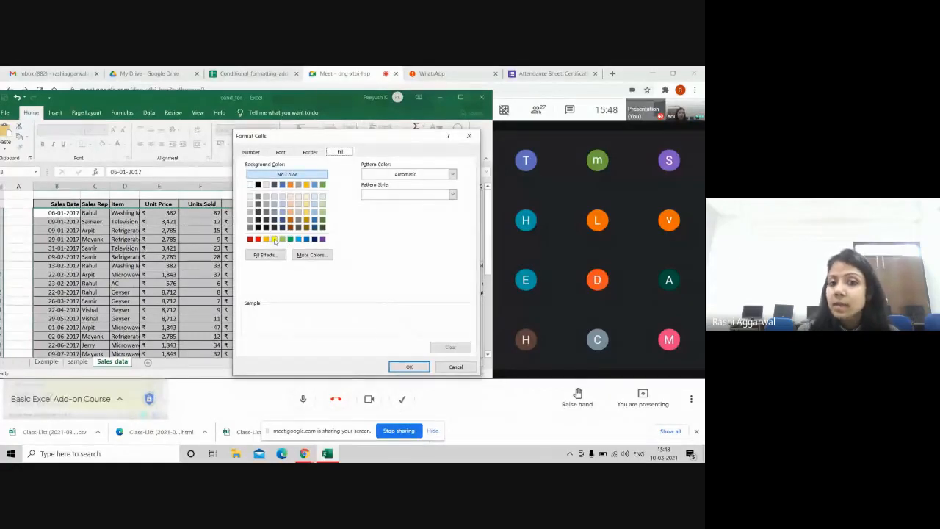
click(273, 239)
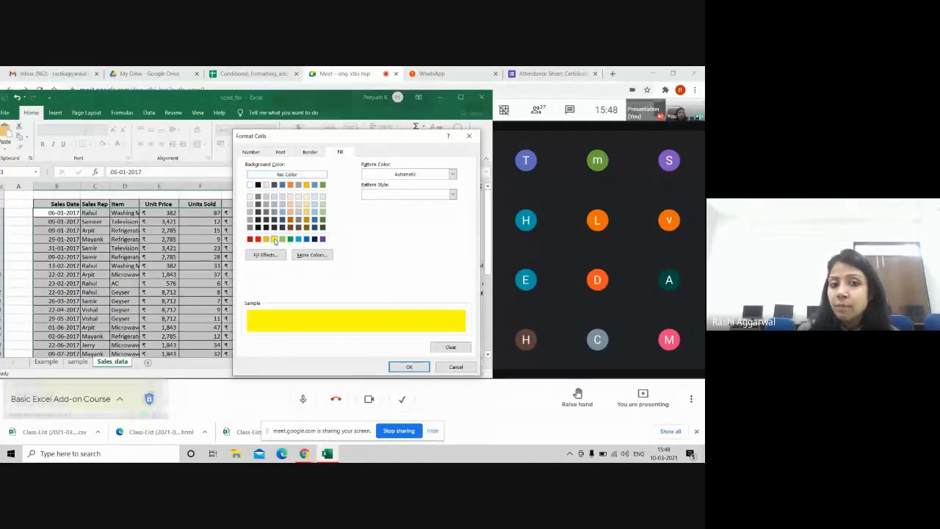
click(402, 369)
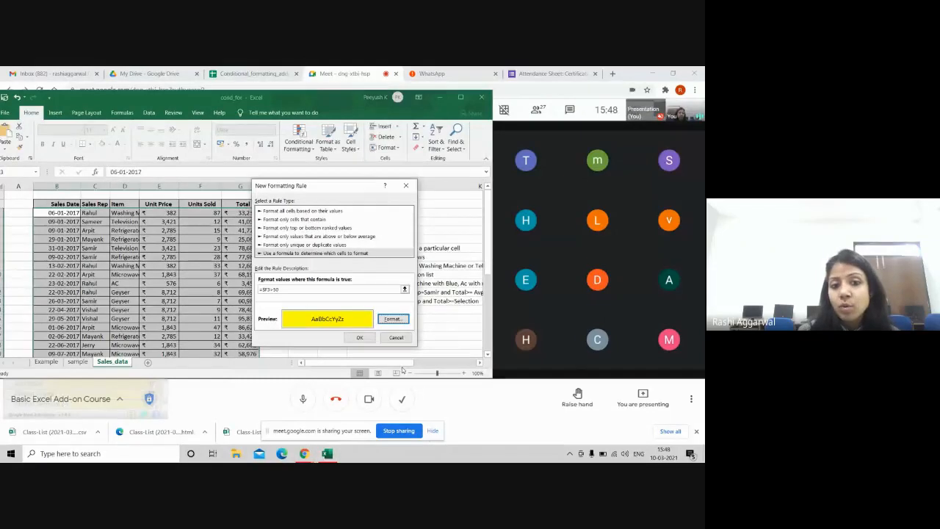
click(361, 337)
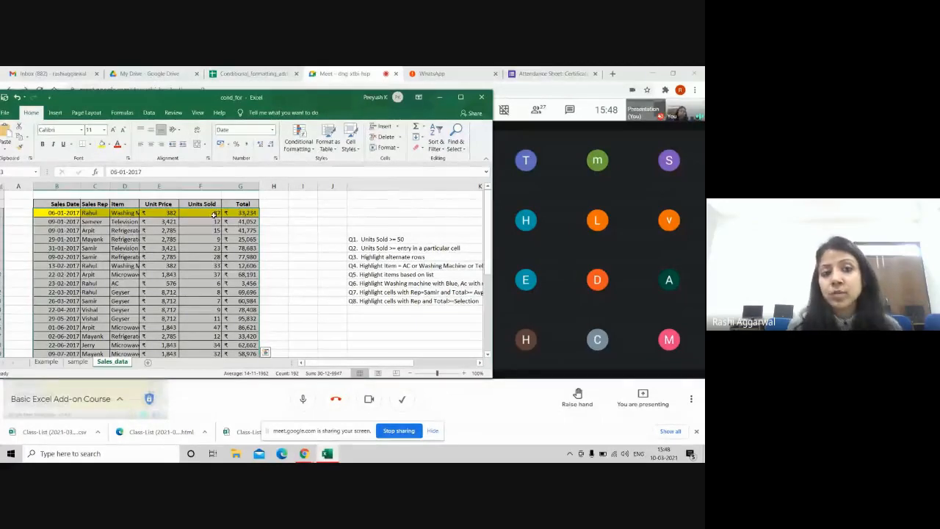
Step: Enter the test formula =F3>50 in cell H3
mouse_move(488, 213)
mouse_down()
mouse_move(483, 329)
mouse_move(486, 212)
mouse_up()
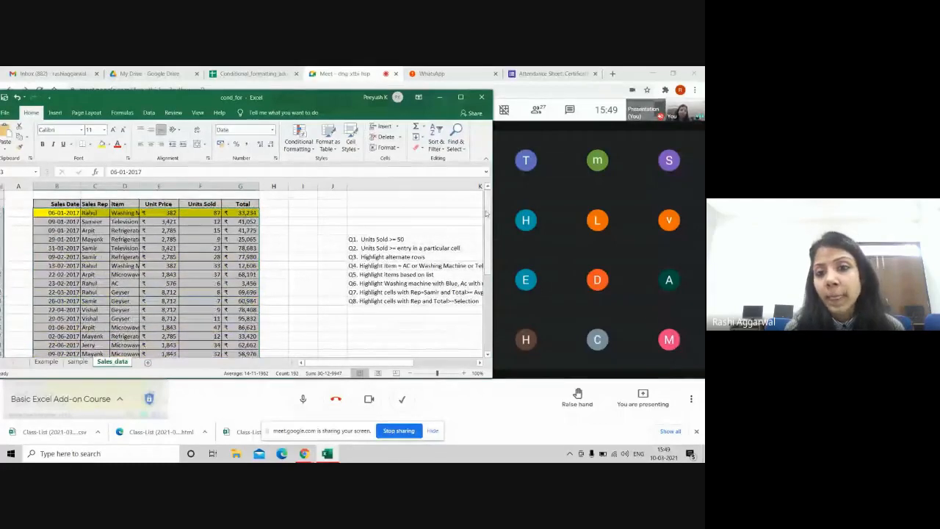
click(276, 213)
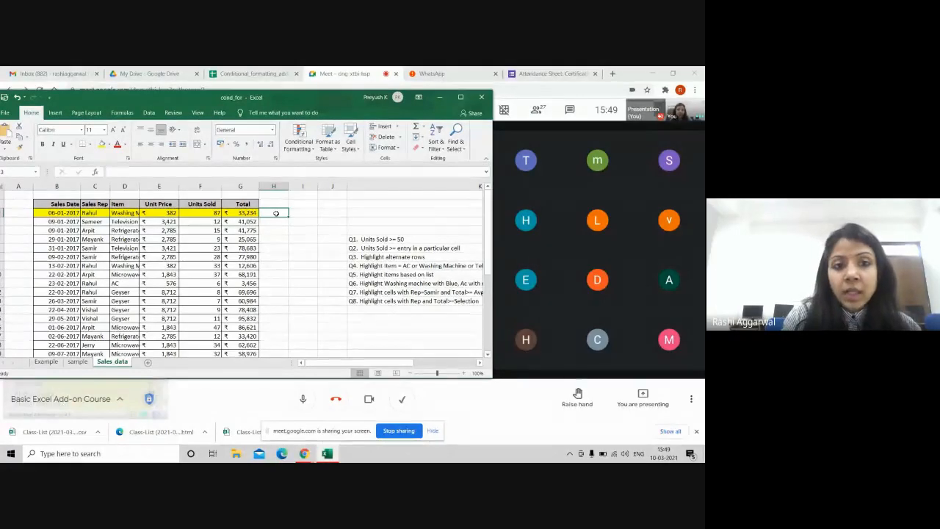
text(=if)
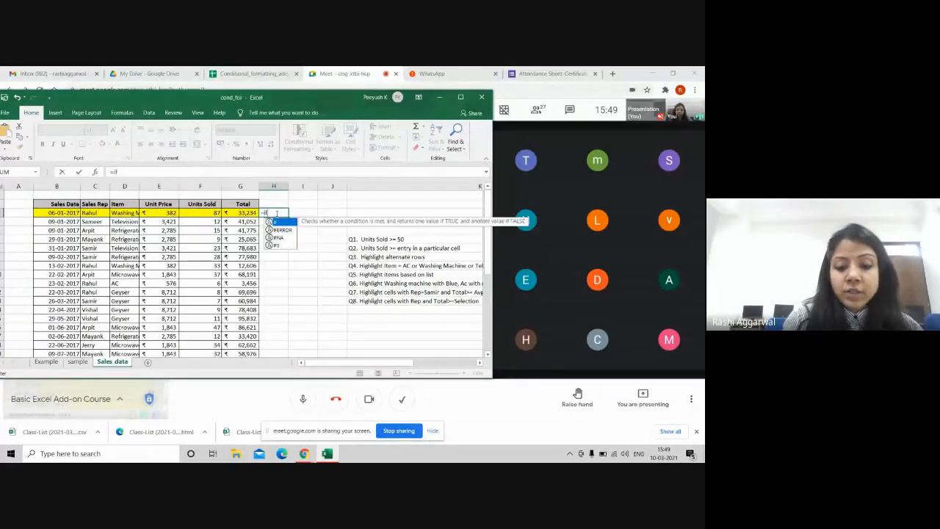
key(BackSpace)
key(BackSpace)
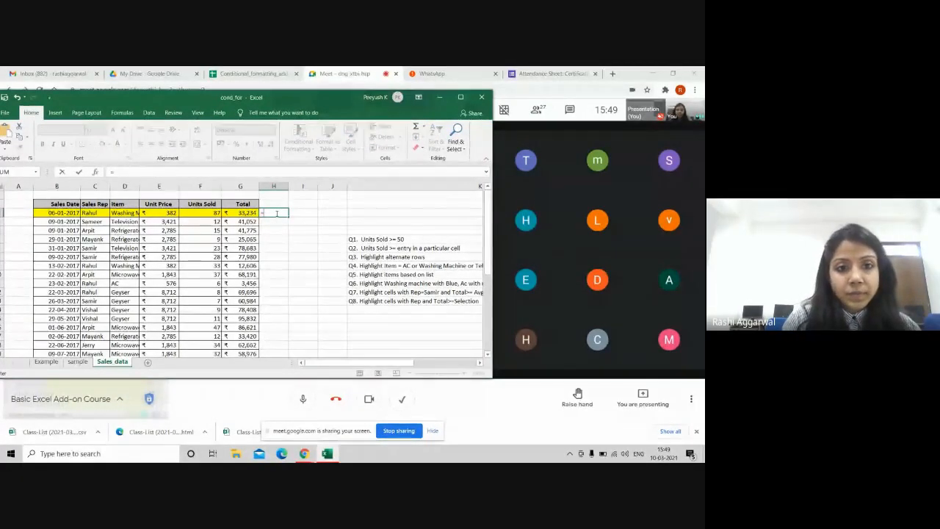
click(193, 213)
text(>50)
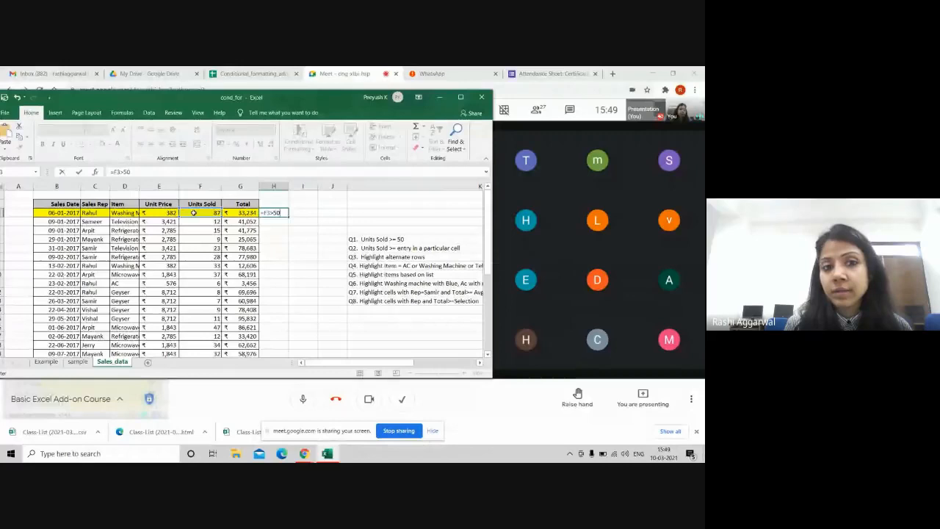
key(Return)
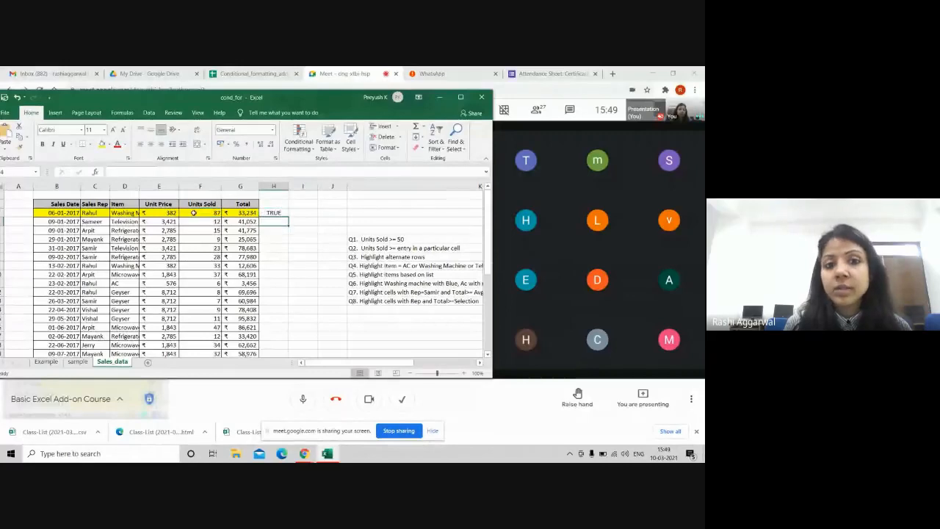
Step: Fill the H3 test formula down to the last sales row
click(273, 212)
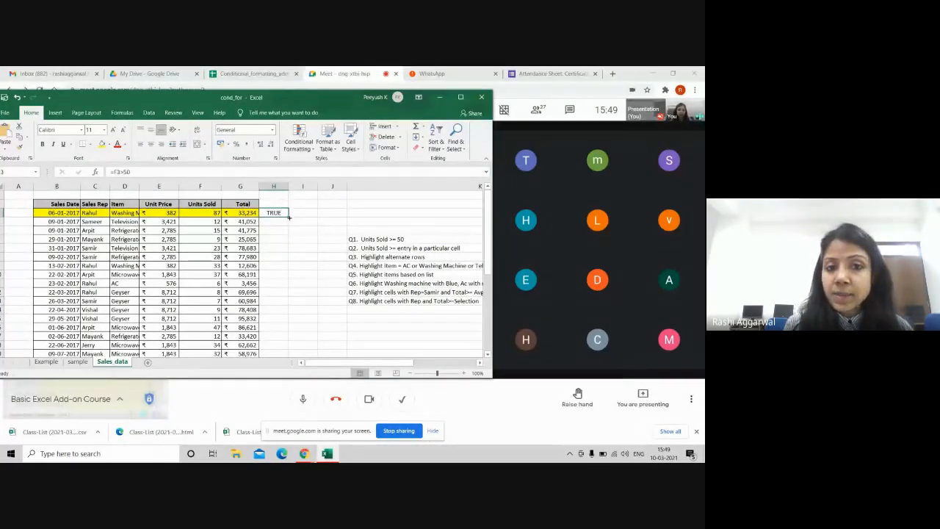
drag(288, 217, 289, 329)
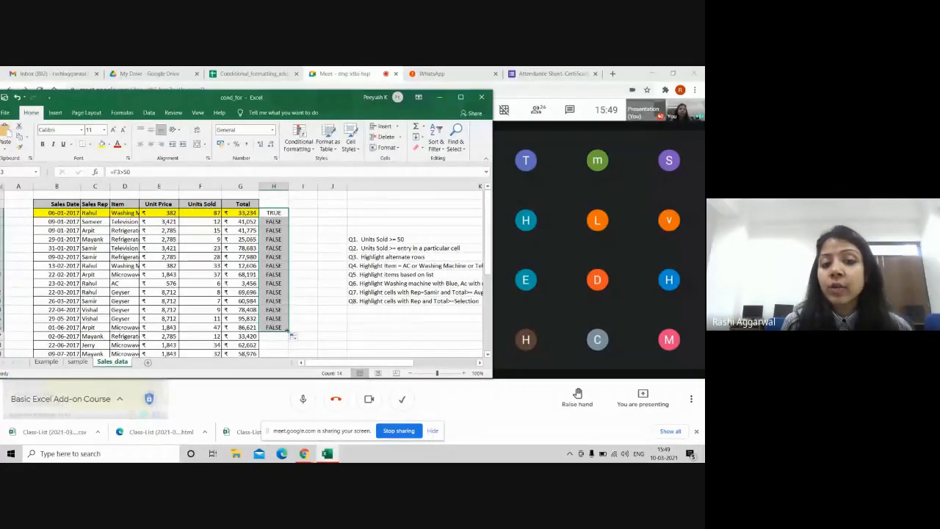
drag(292, 336, 287, 424)
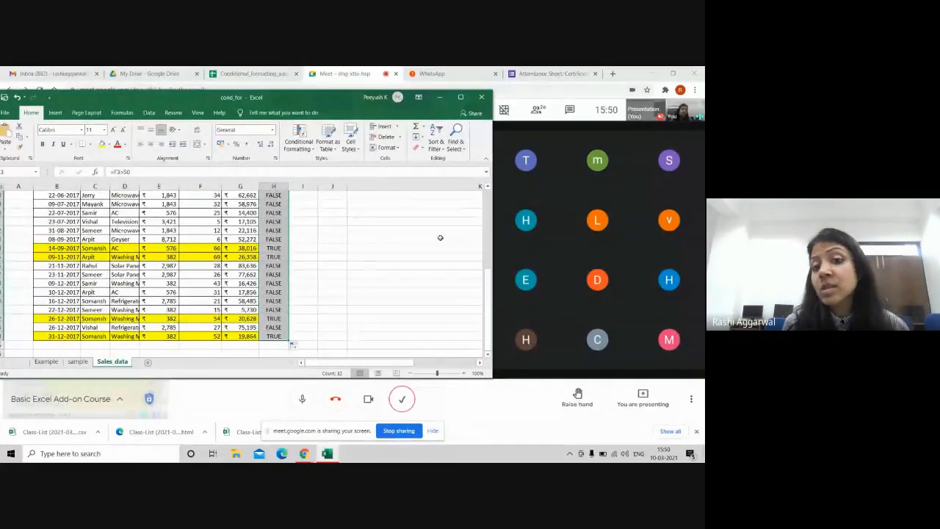
drag(484, 285, 485, 208)
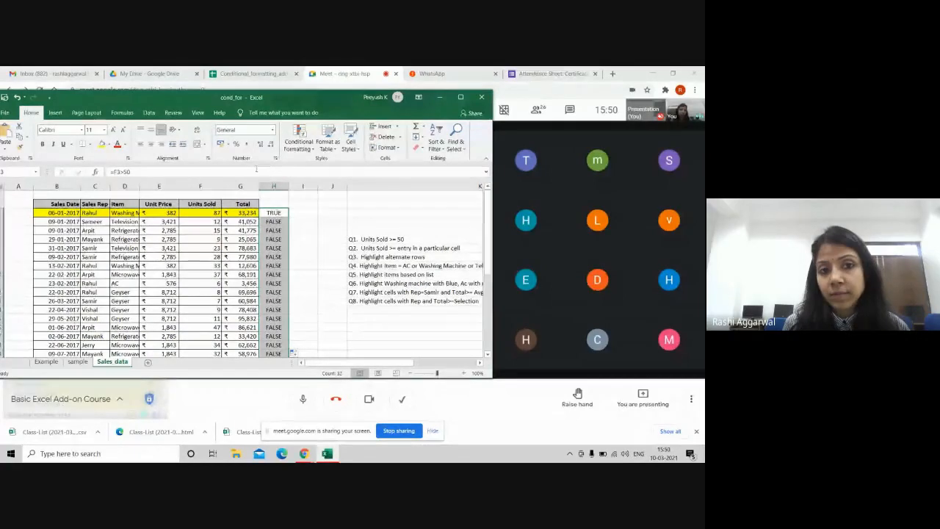
Step: Delete helper column H and widen the Excel window
right_click(274, 185)
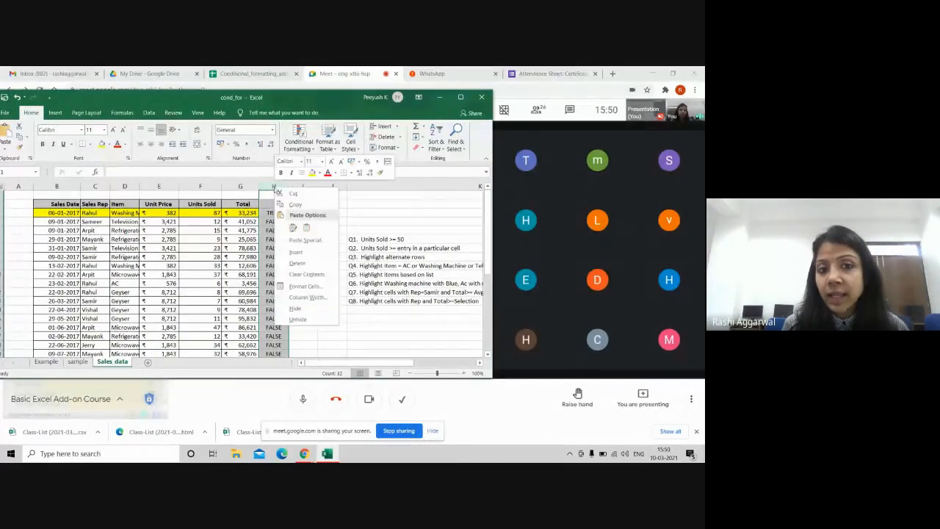
click(298, 258)
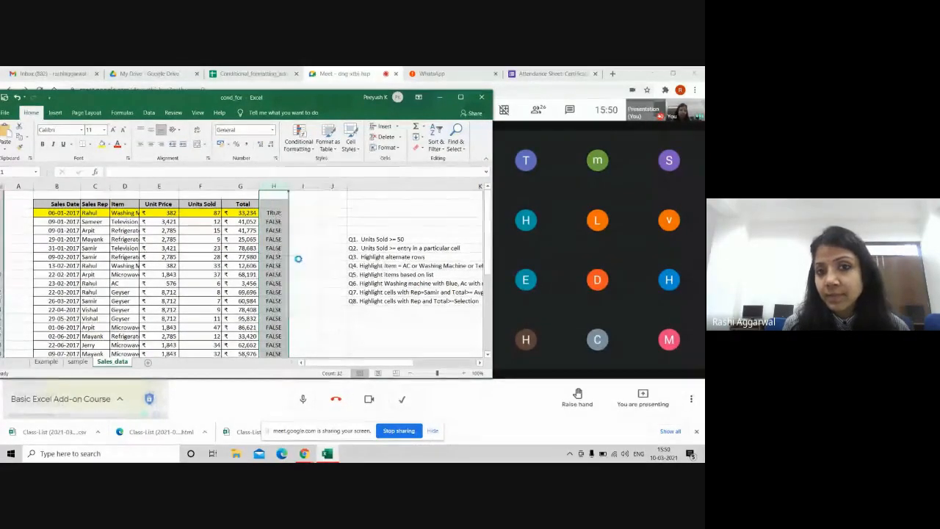
click(388, 219)
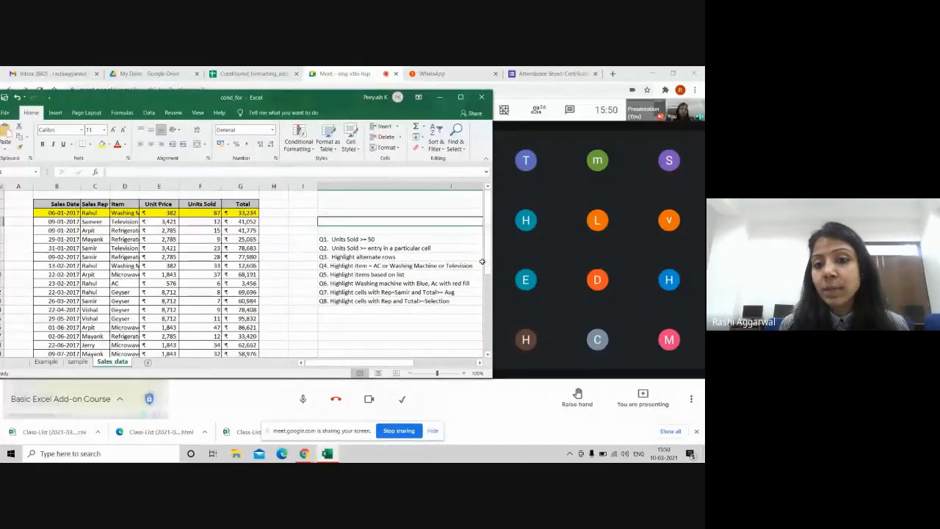
drag(492, 265, 515, 264)
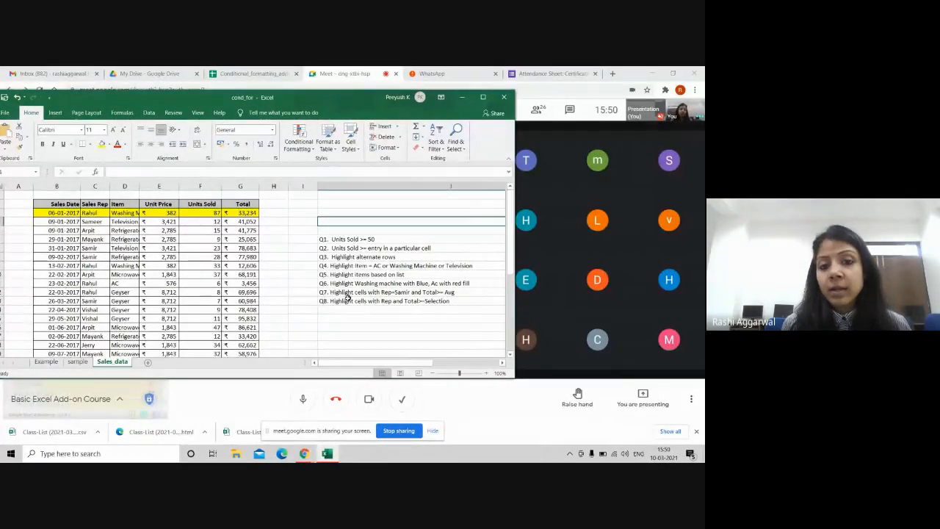
Step: Maximize Excel, then enter the label 'Enter Value' in J18 and 45 in K18
click(299, 327)
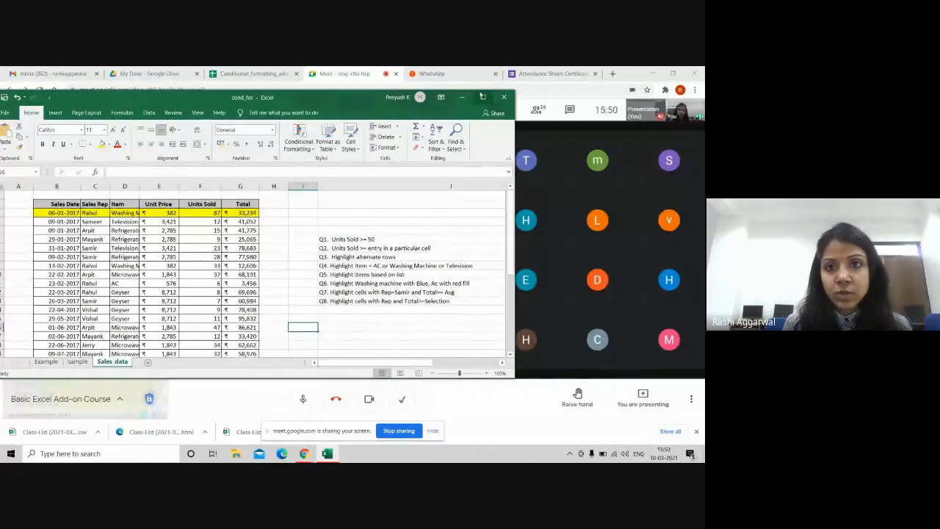
click(484, 97)
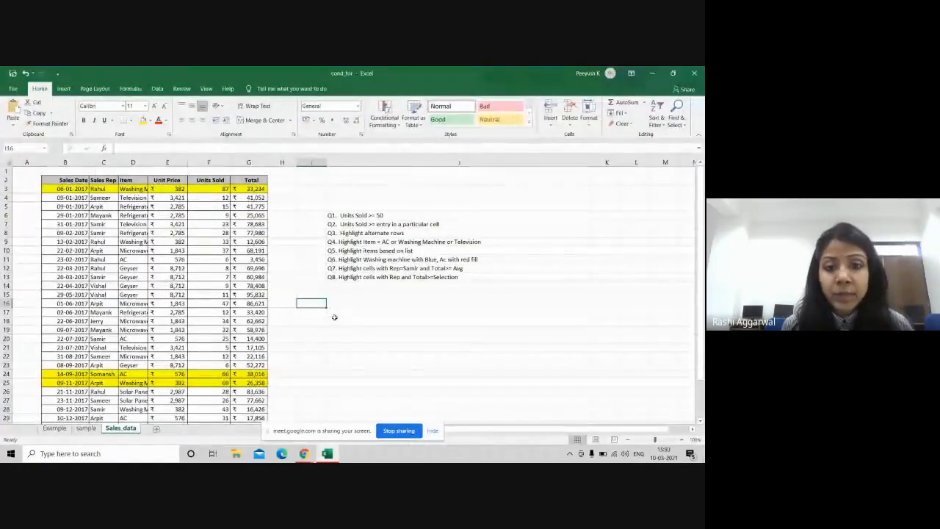
click(350, 320)
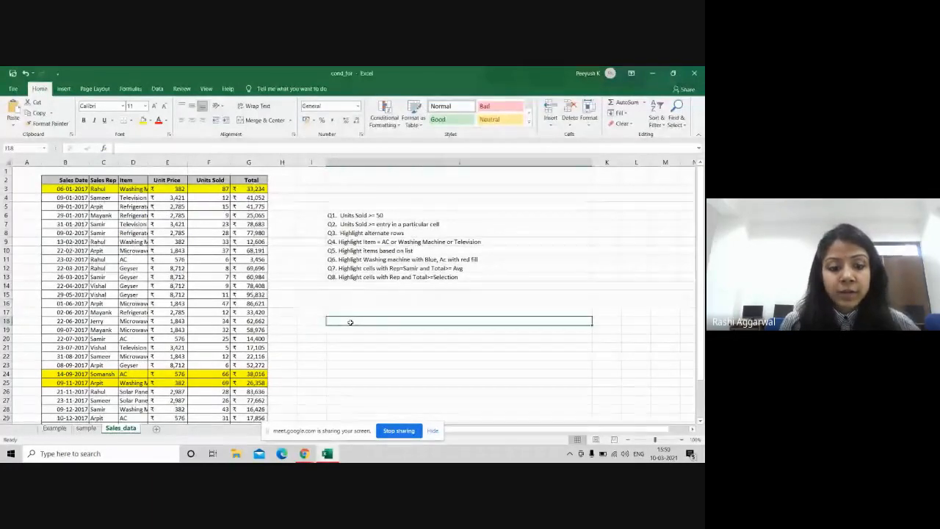
text(Enter)
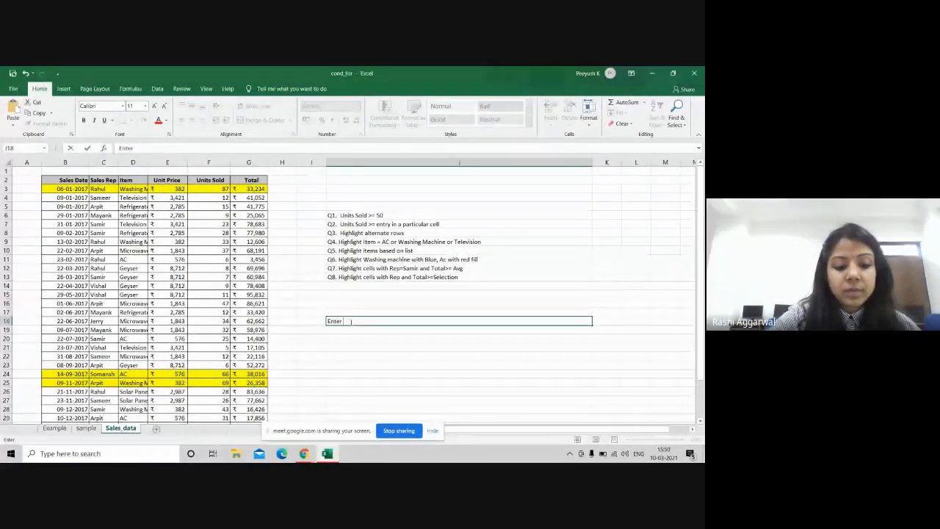
text( Value)
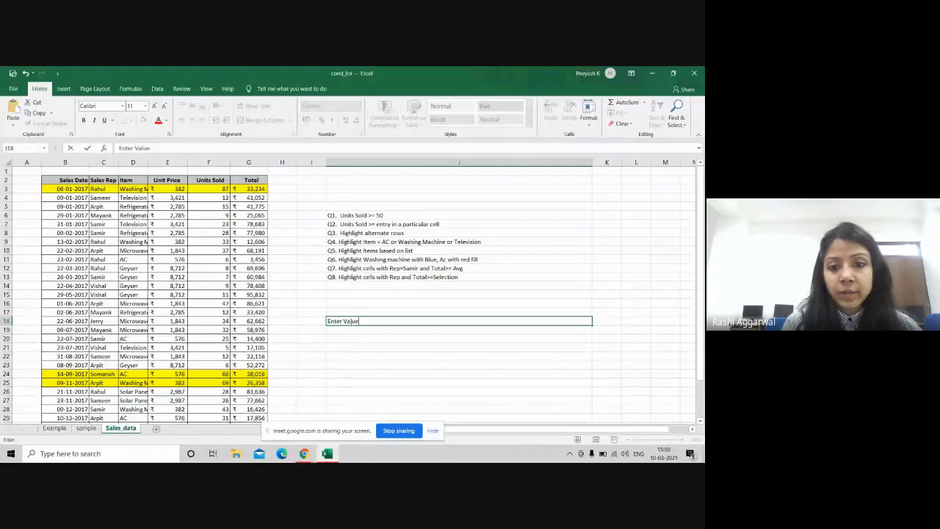
click(608, 320)
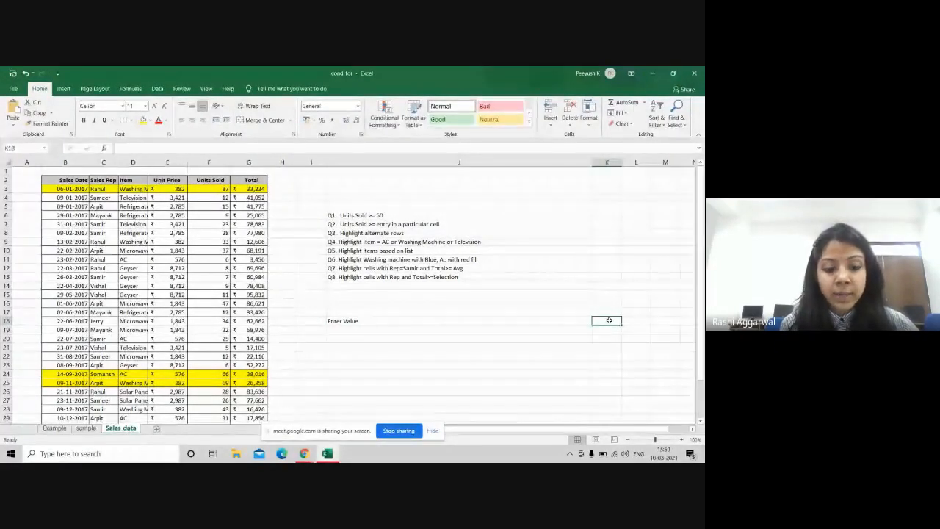
text(45)
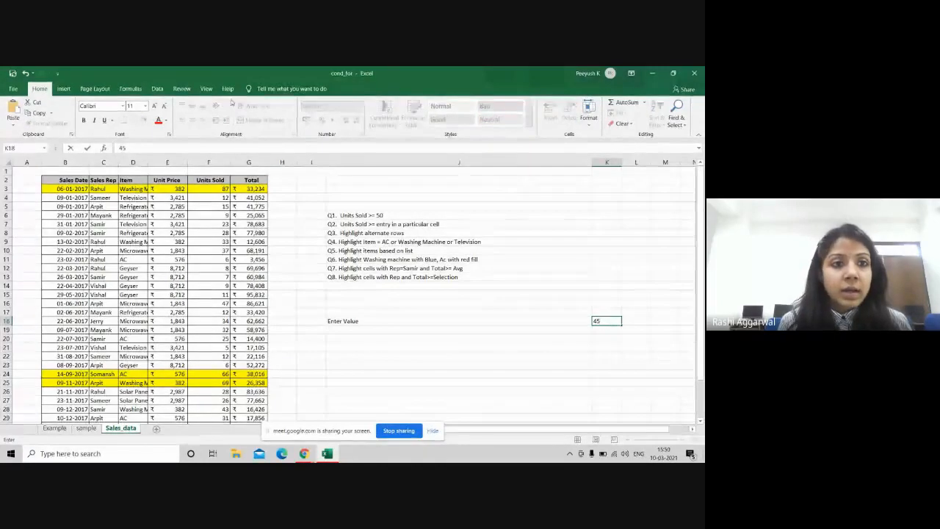
click(312, 170)
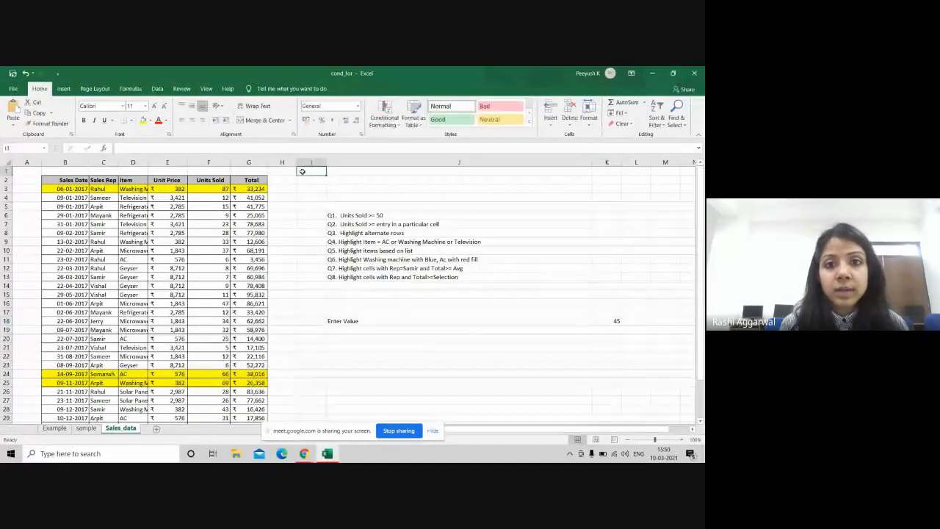
Step: Use Clear Rules from Entire Sheet to remove the yellow row highlighting
click(384, 119)
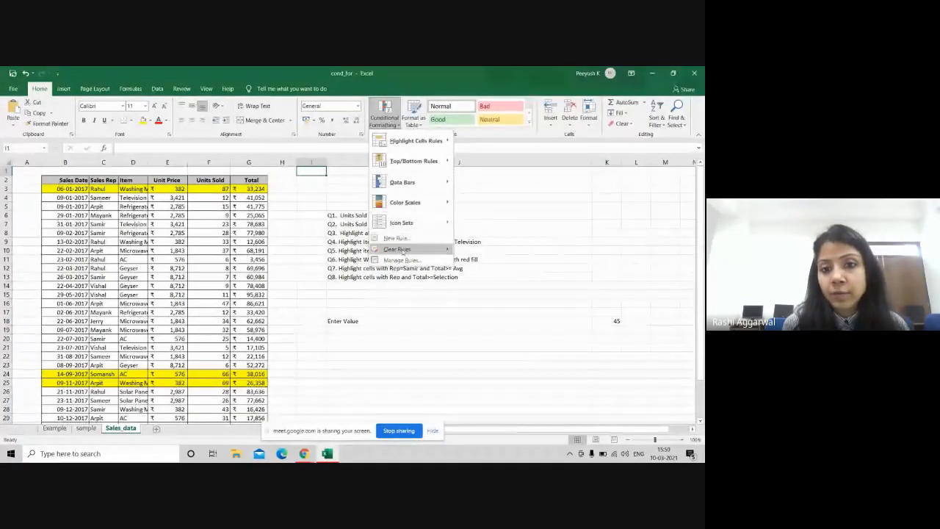
mouse_move(422, 250)
click(503, 261)
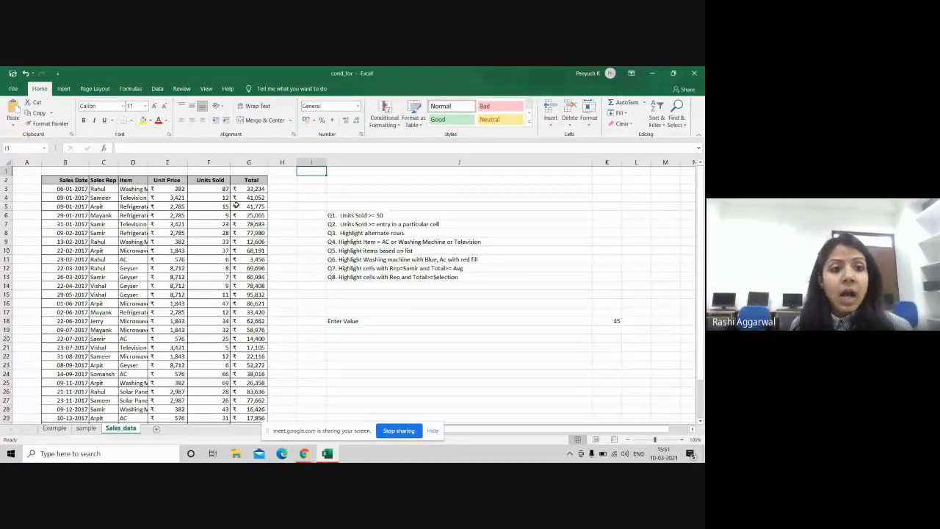
Step: Select the sales data and start a formula rule =$F3>=$K$18
drag(53, 189, 251, 410)
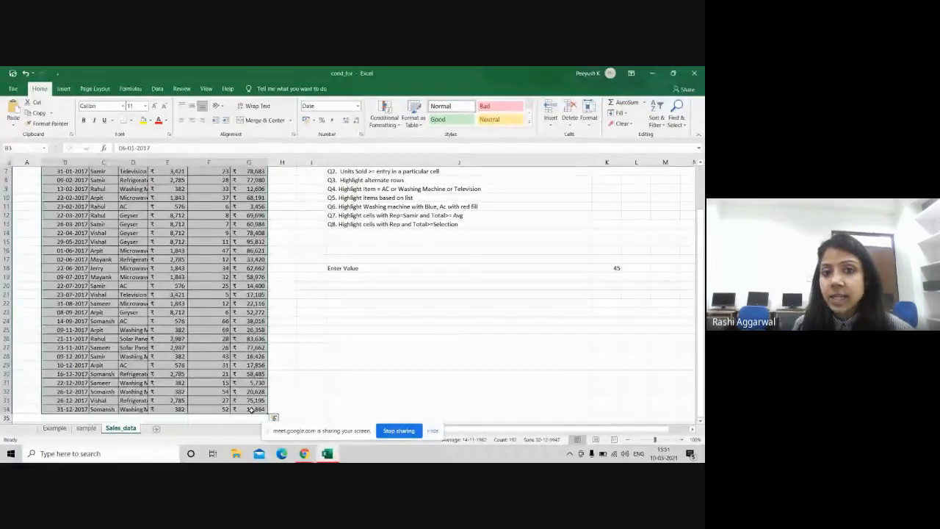
click(380, 109)
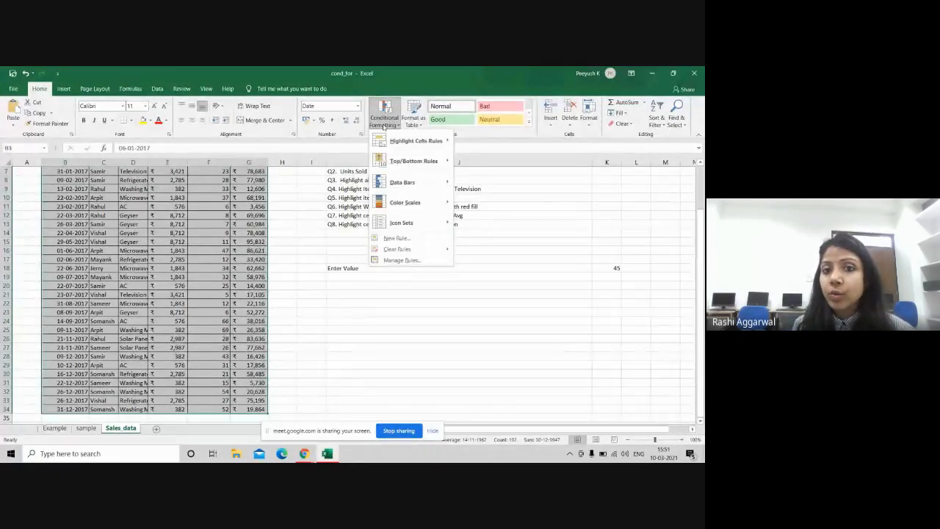
click(420, 240)
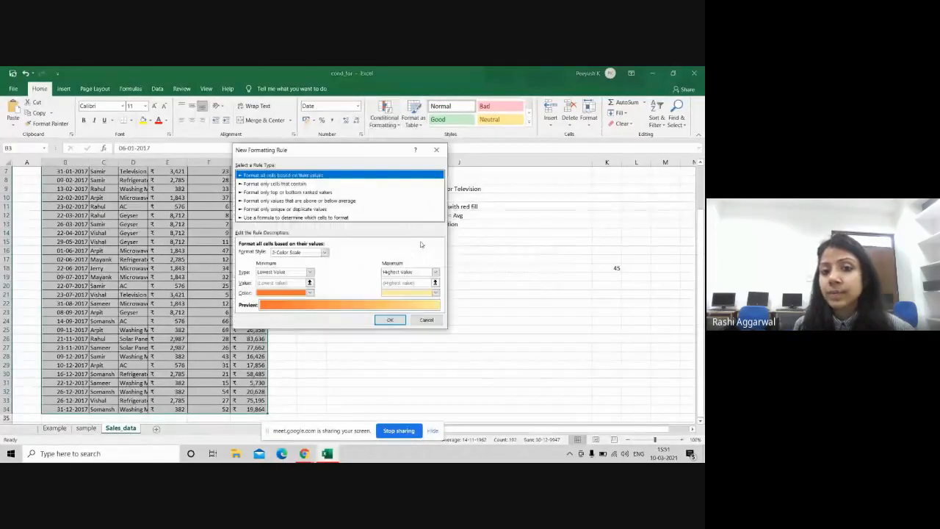
click(272, 217)
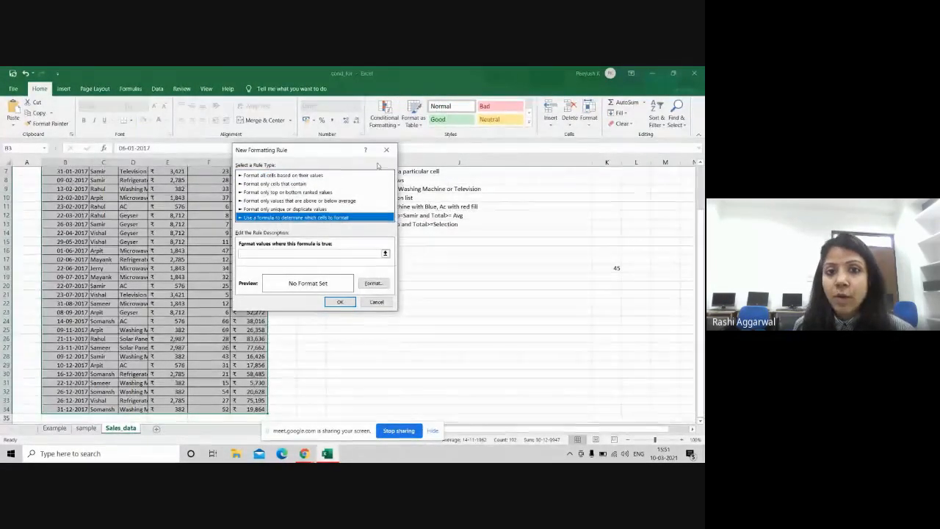
drag(323, 149, 474, 184)
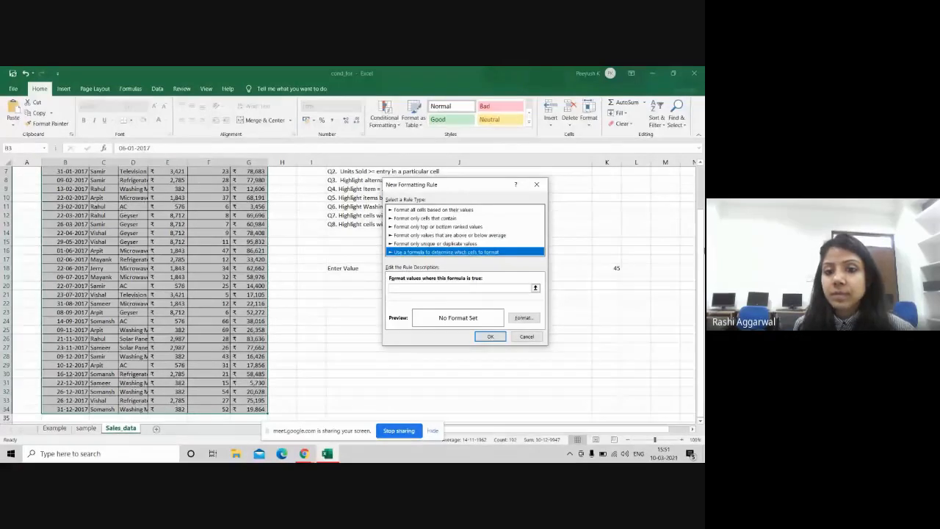
click(414, 288)
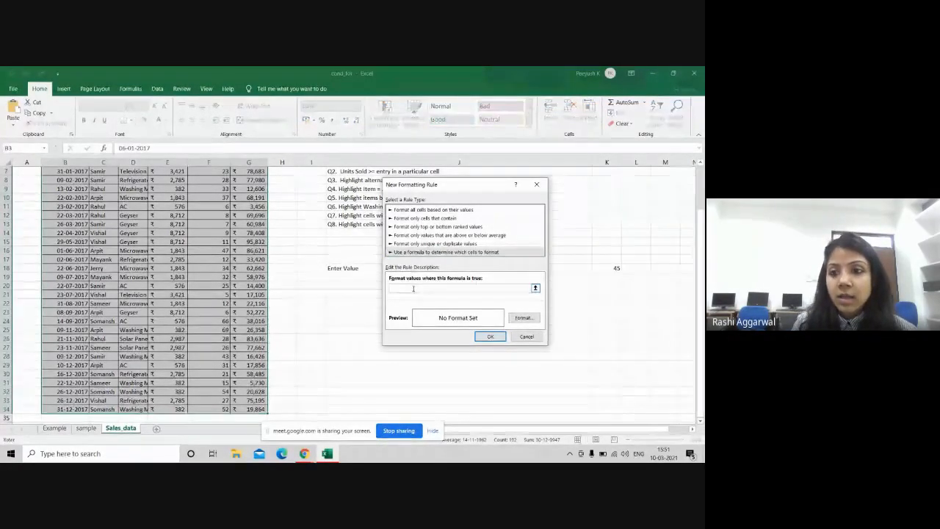
drag(700, 258, 700, 215)
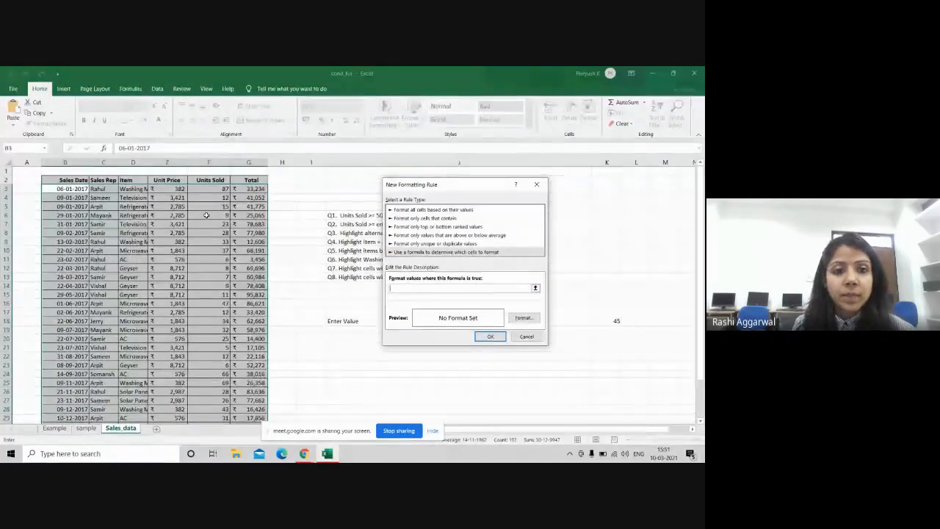
click(210, 188)
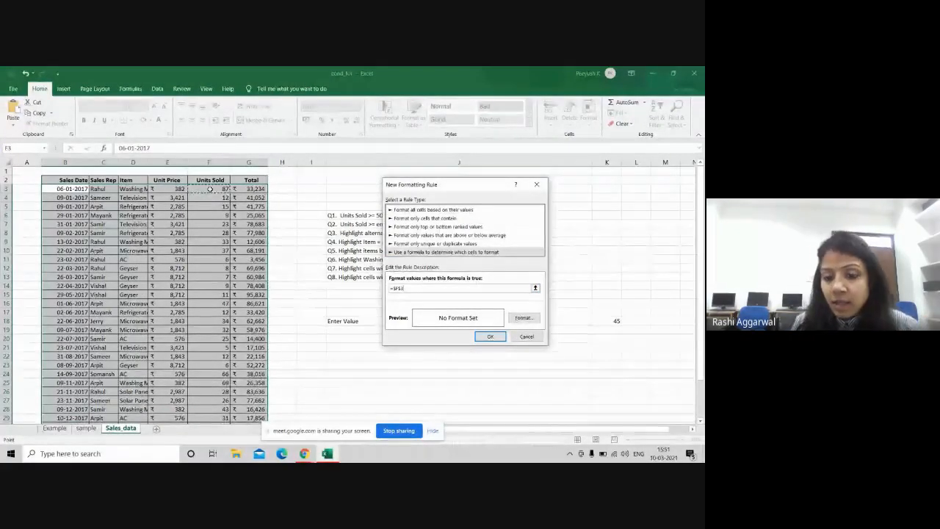
key(F4)
key(F4)
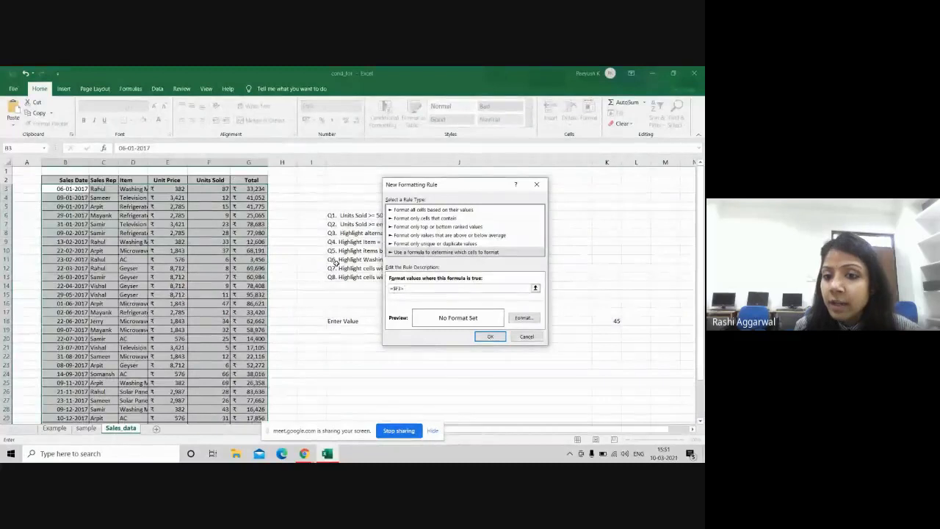
click(605, 320)
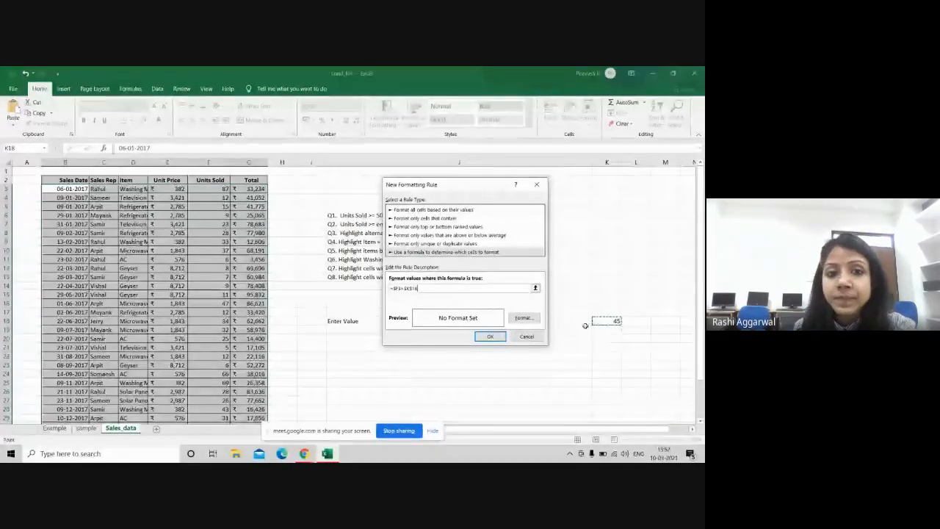
Step: Give the rule a light green fill and apply it
click(523, 318)
click(265, 207)
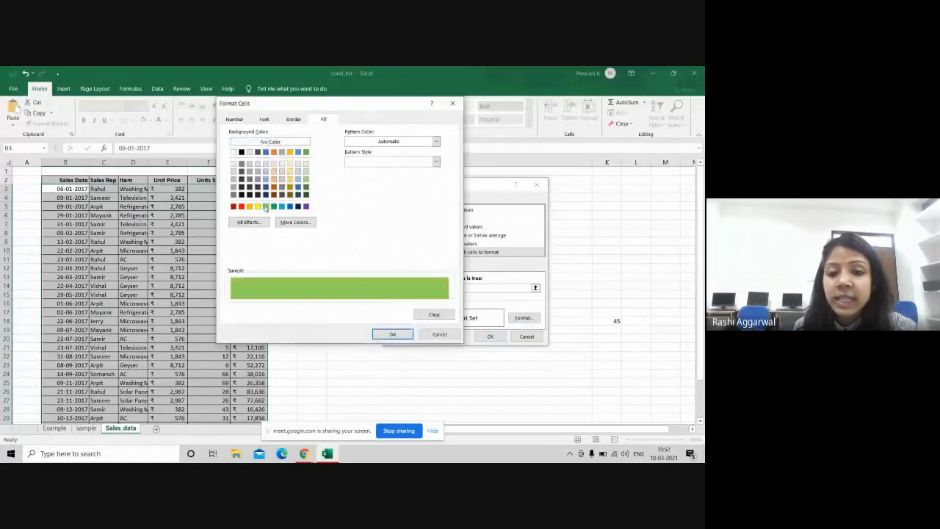
click(392, 334)
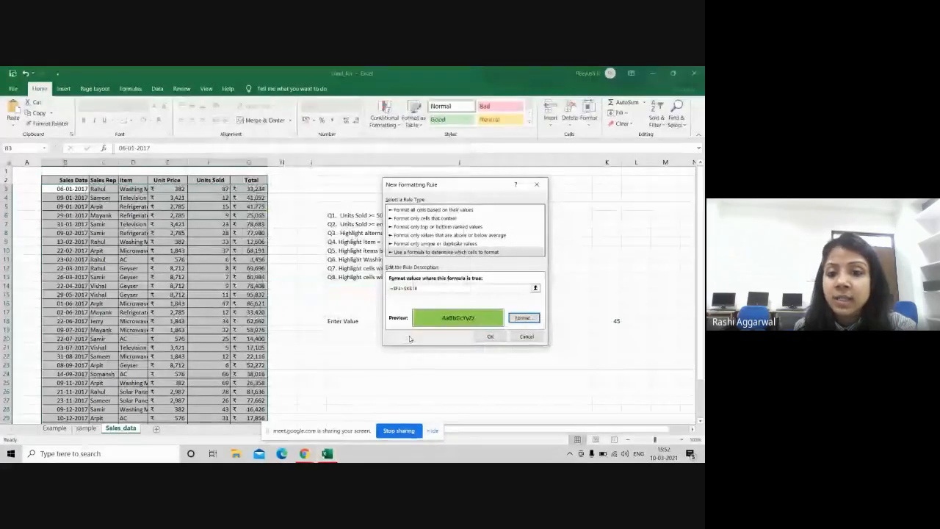
click(490, 337)
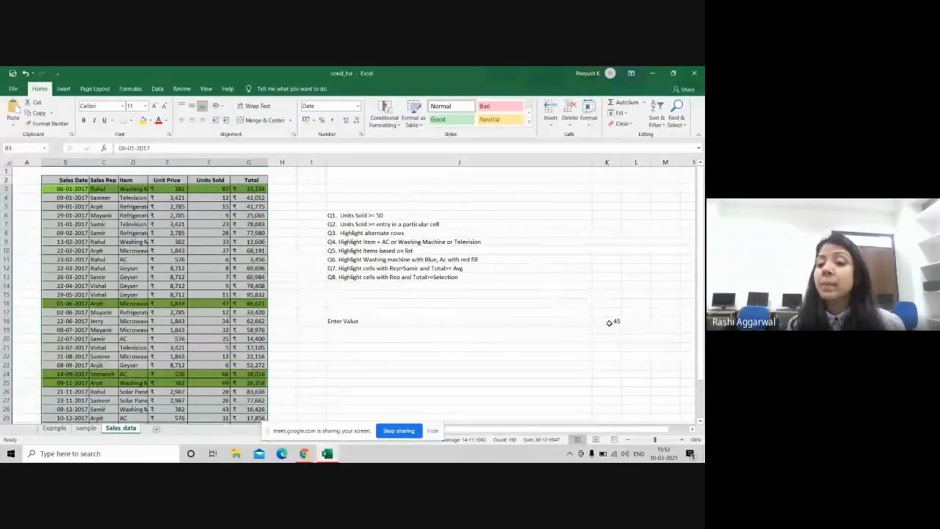
Step: Test the rule by entering 80, then 23, as the threshold in K18
click(608, 323)
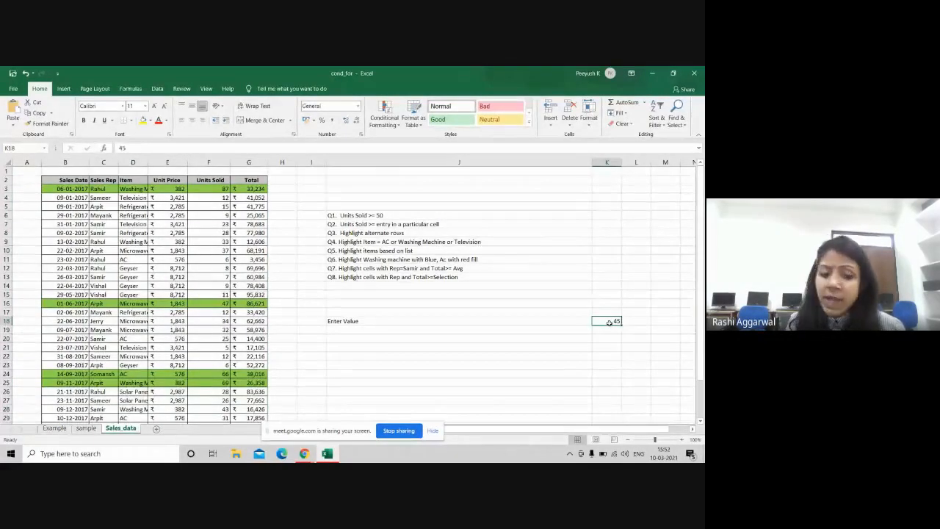
text(80)
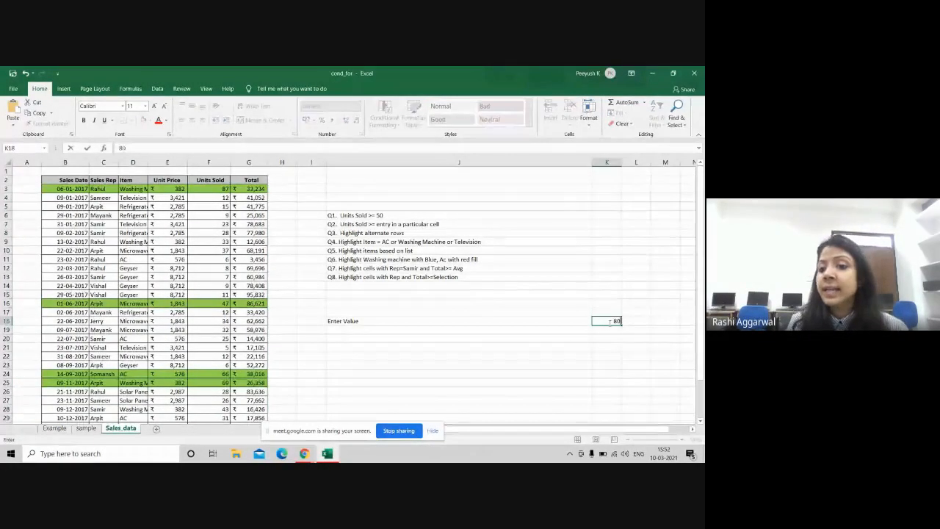
key(Return)
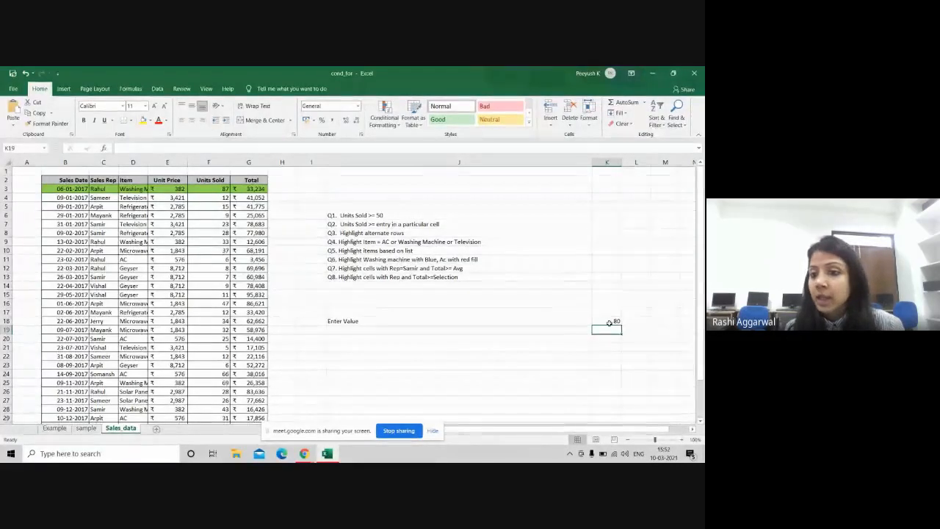
click(605, 320)
text(2)
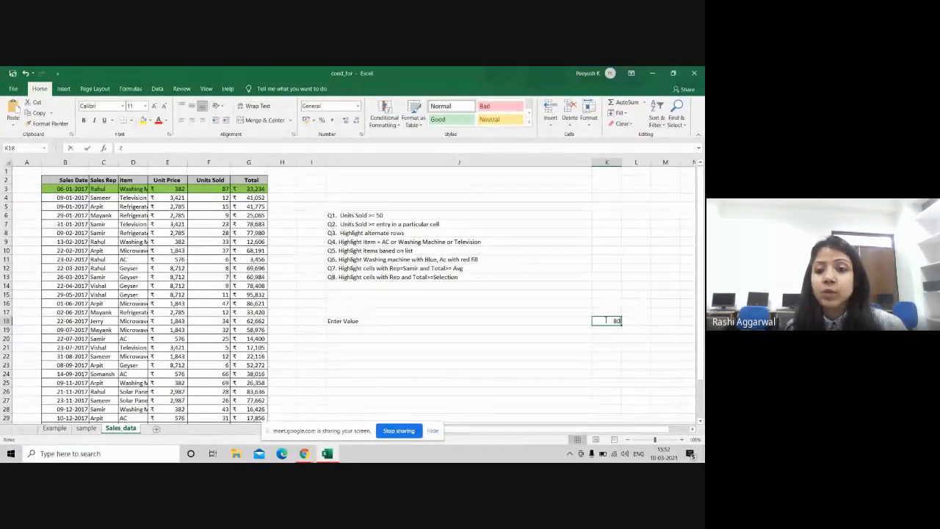
text(3)
key(Return)
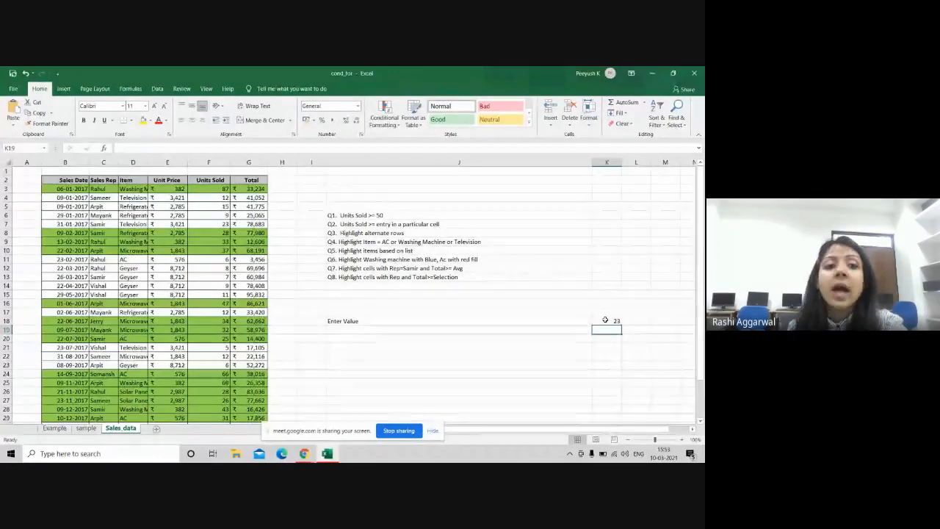
click(603, 320)
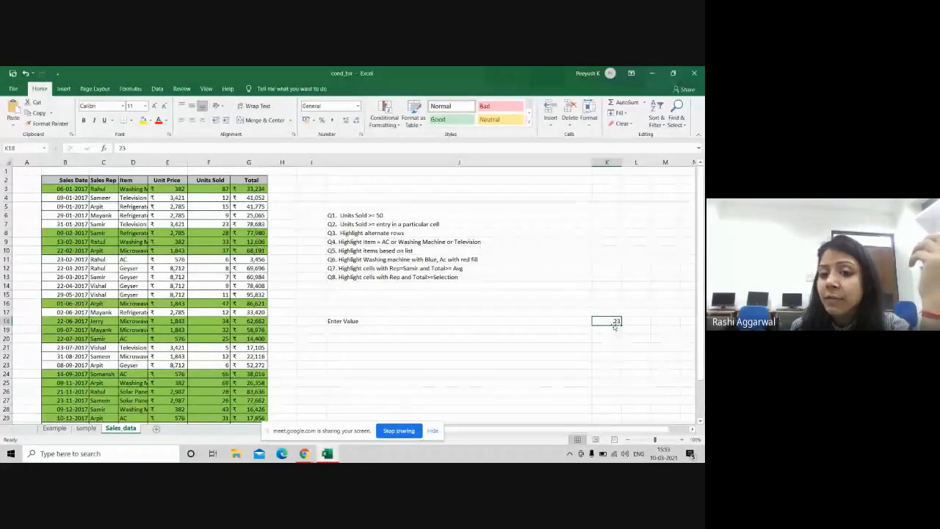
click(527, 345)
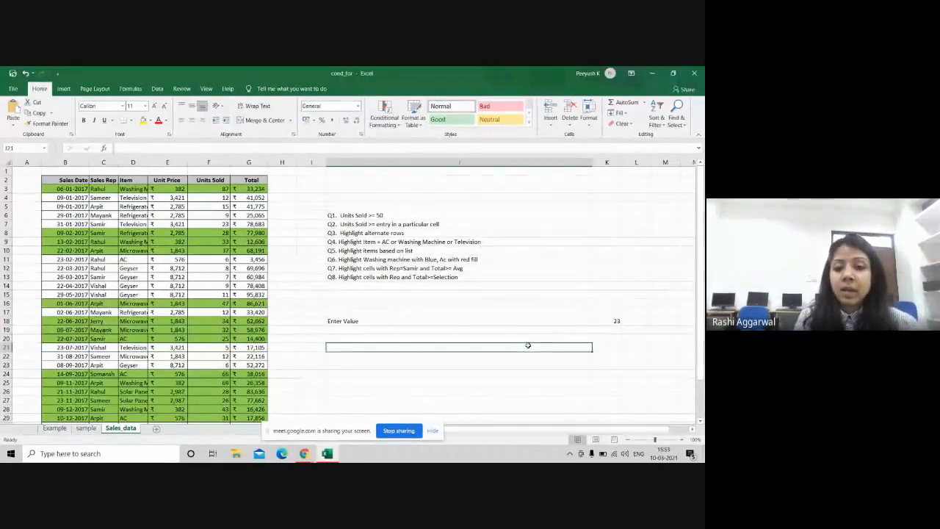
Step: Type the list 10,20,20,40,50 into J21, then switch to the Google Meet window
text(10,)
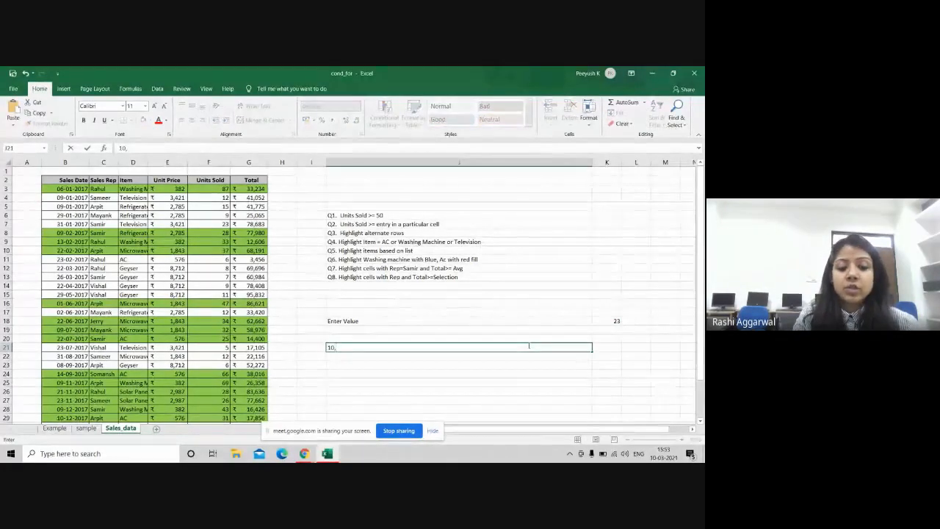
text(20,20,)
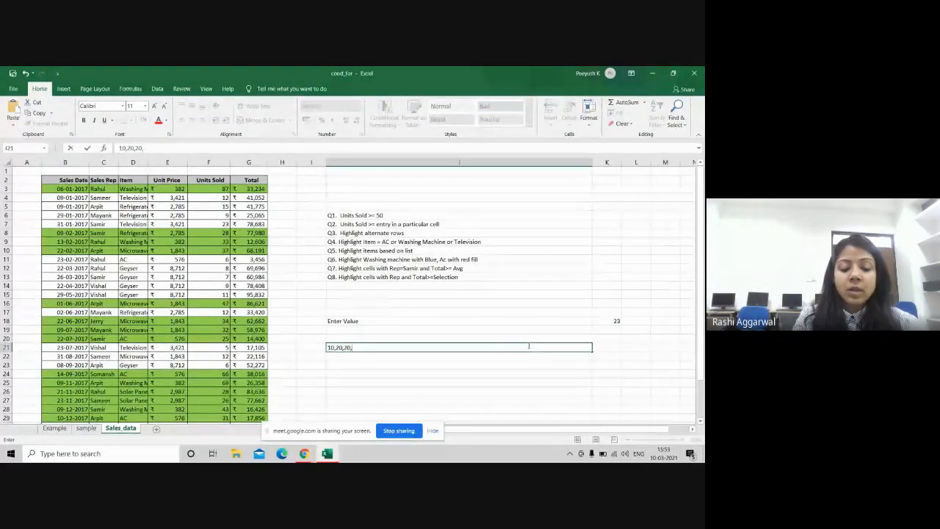
text(40,50)
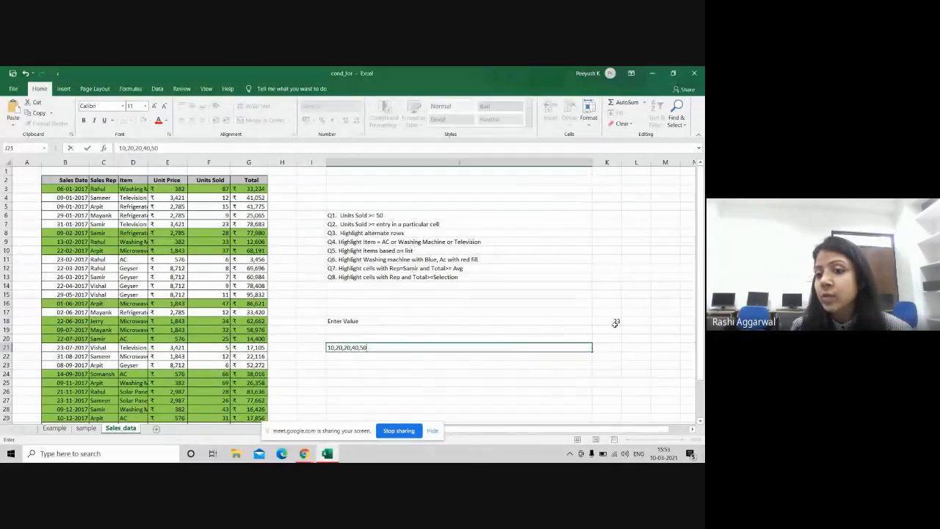
click(605, 321)
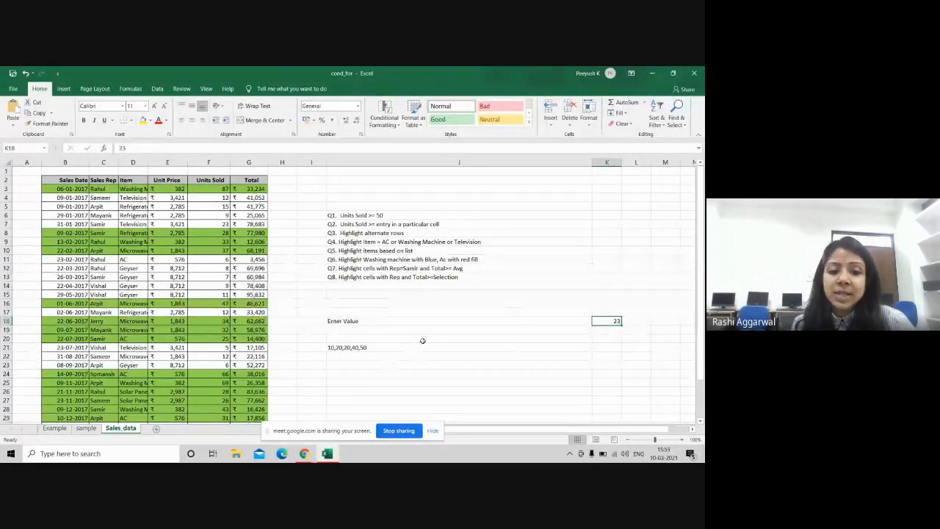
key(alt+Tab)
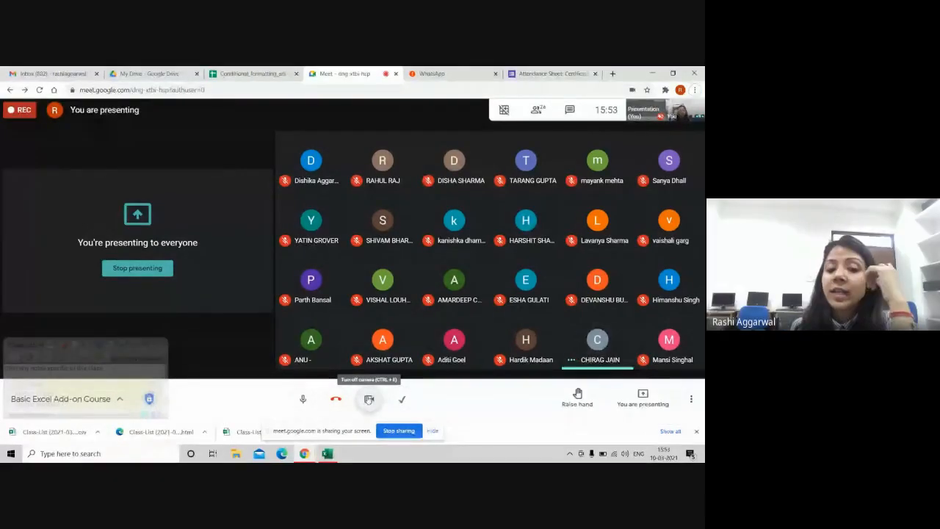
Step: Turn the Meet camera and microphone off and back on, then return to the Excel Sales_data sheet
click(368, 399)
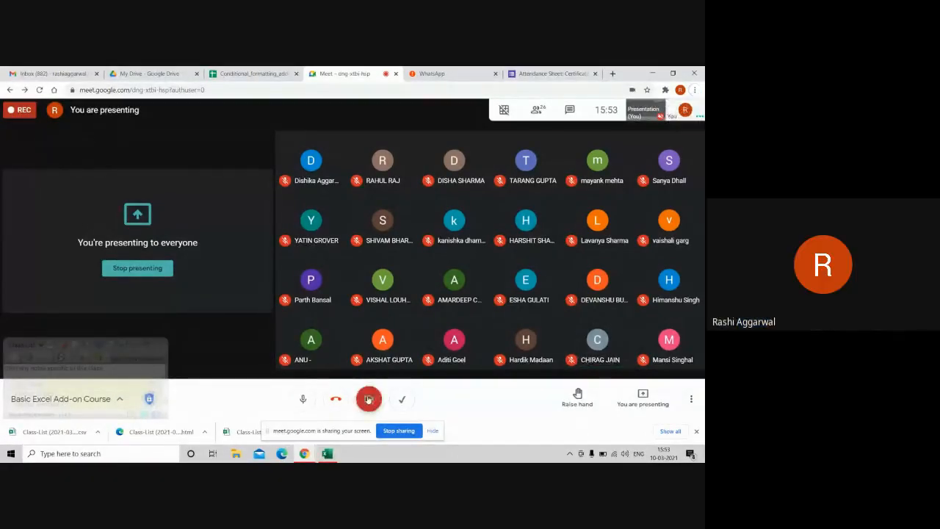
click(303, 398)
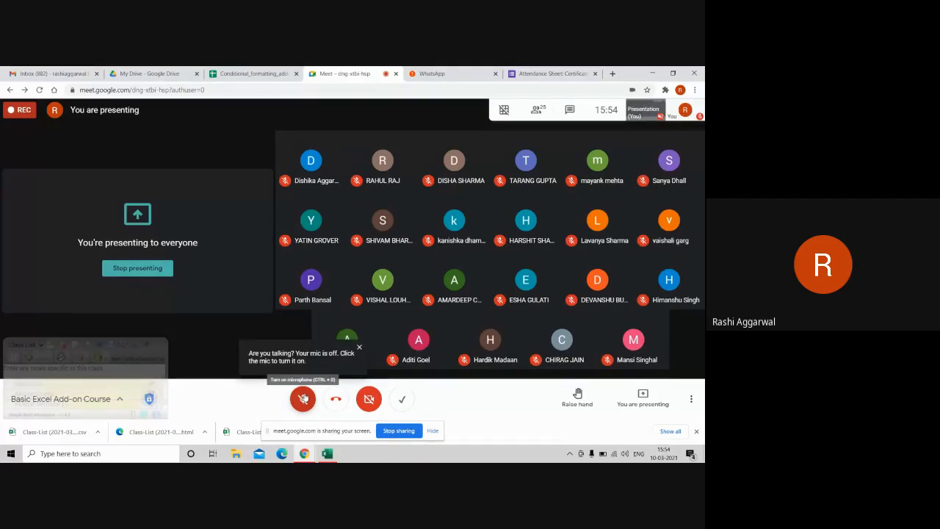
click(303, 399)
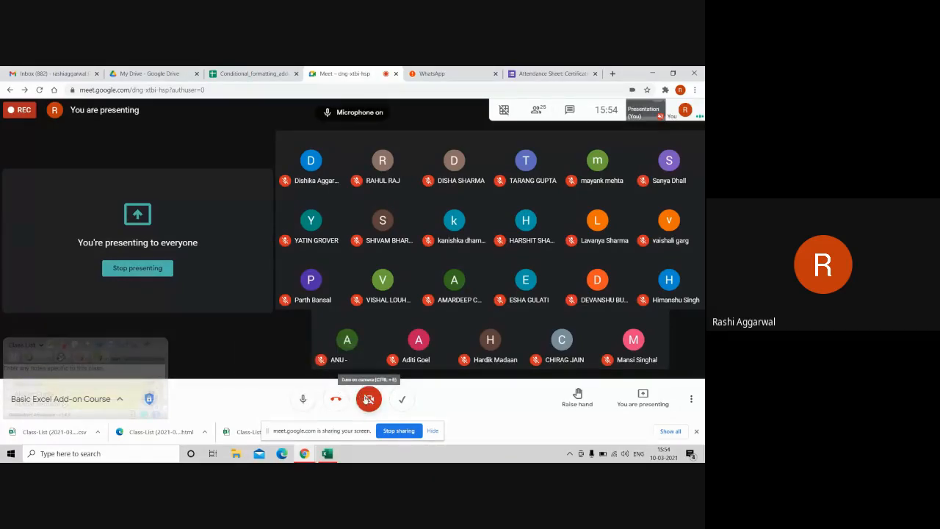
click(369, 399)
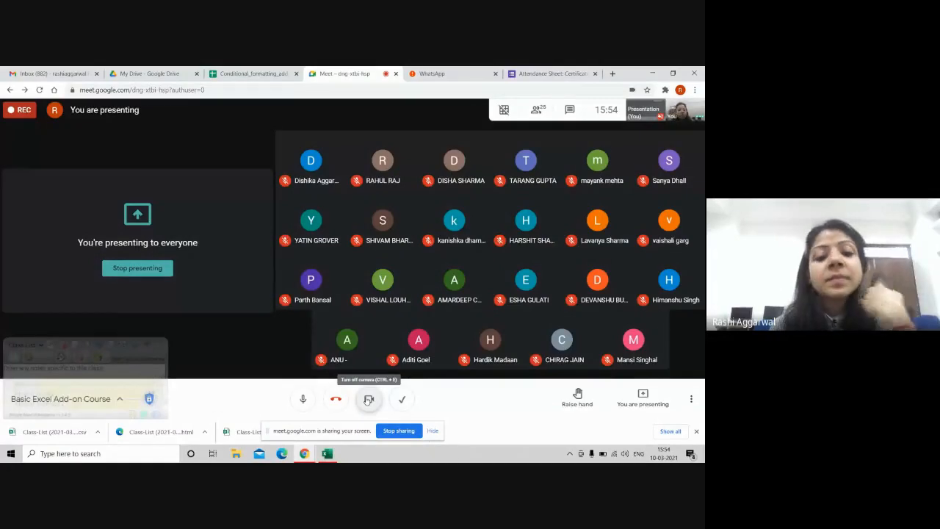
click(330, 456)
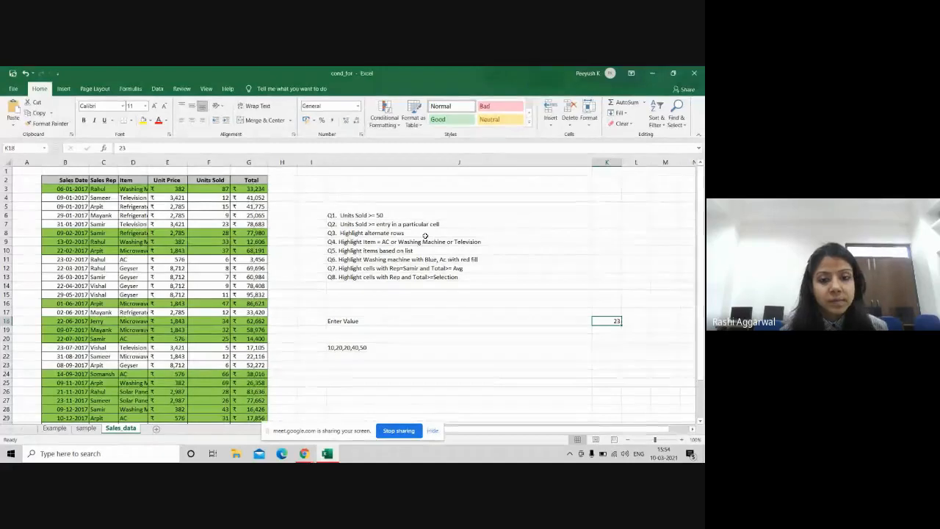
Step: Give cell K18 a List data validation with source 10,20,30,40,50
click(606, 330)
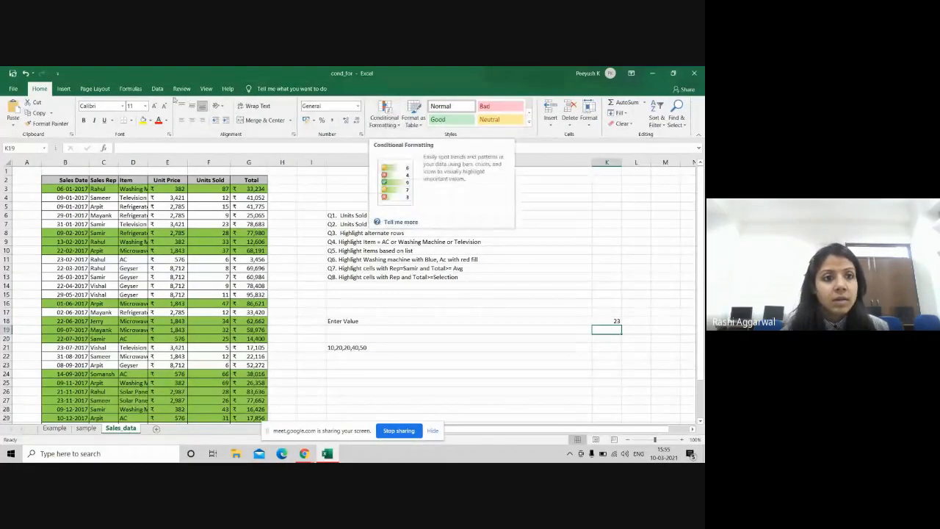
click(158, 89)
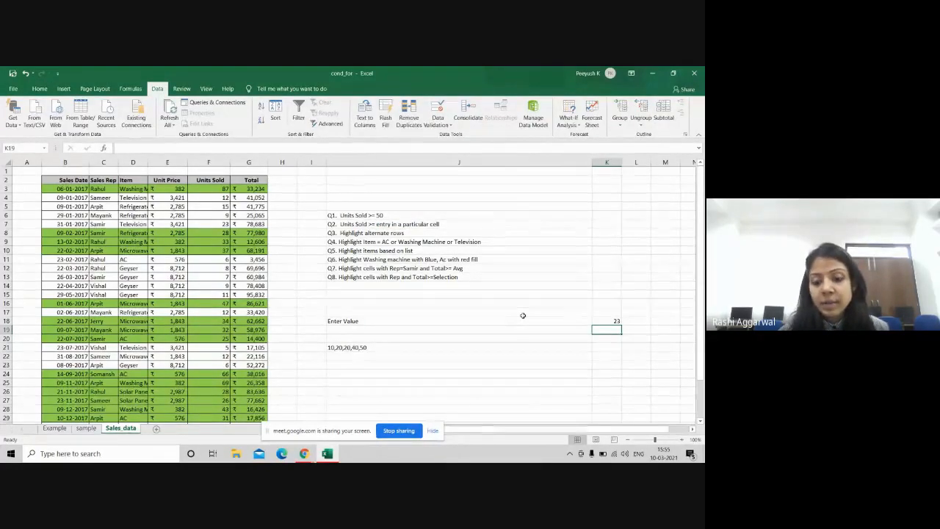
click(598, 322)
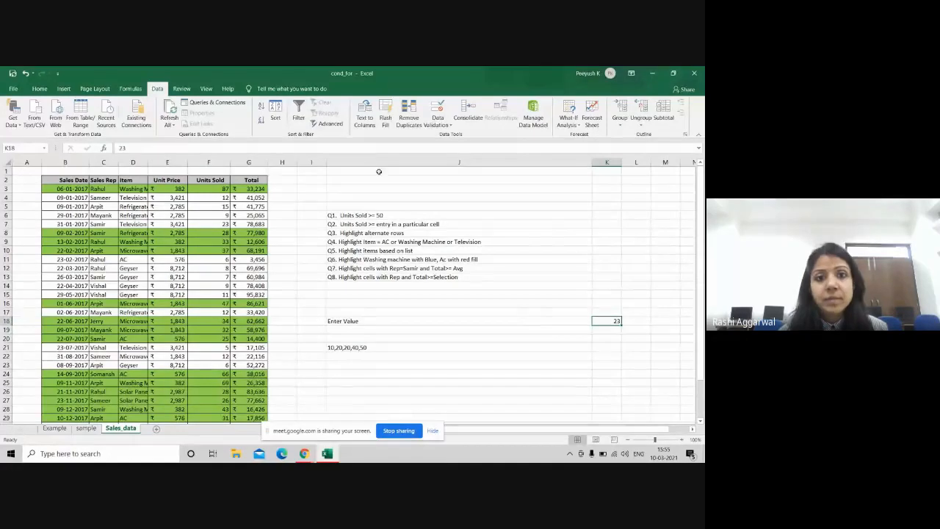
click(439, 124)
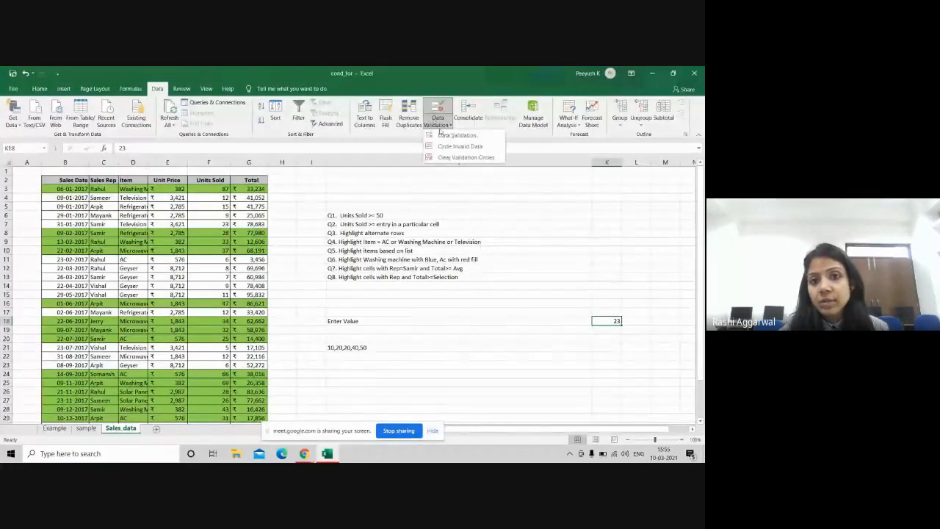
click(448, 135)
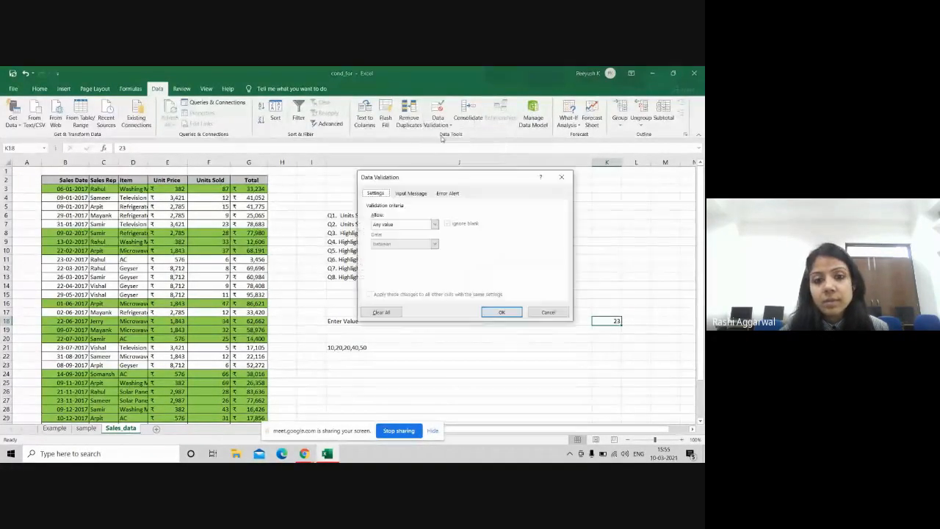
click(407, 224)
click(387, 253)
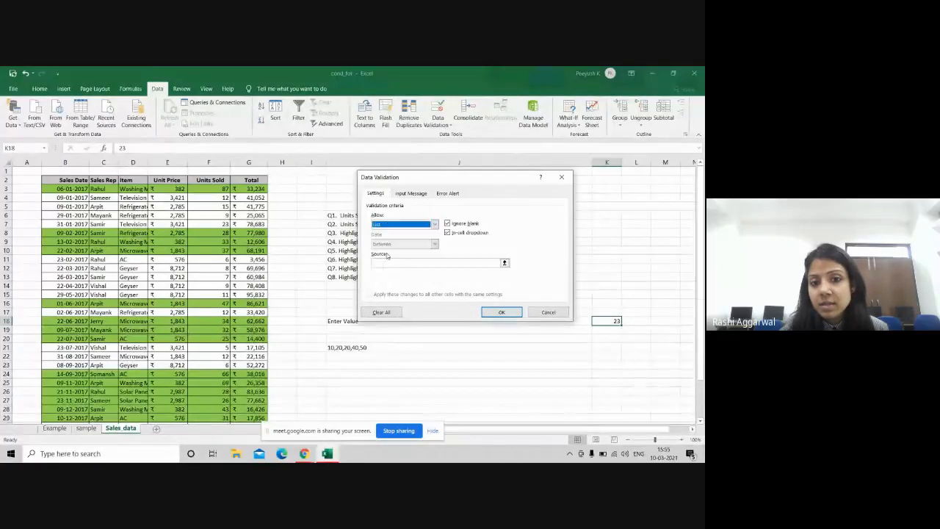
click(383, 263)
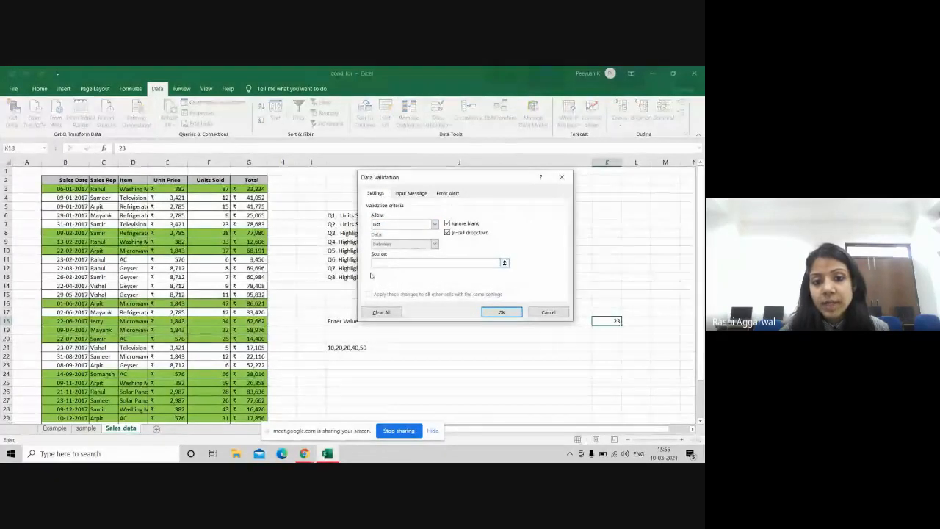
text(10)
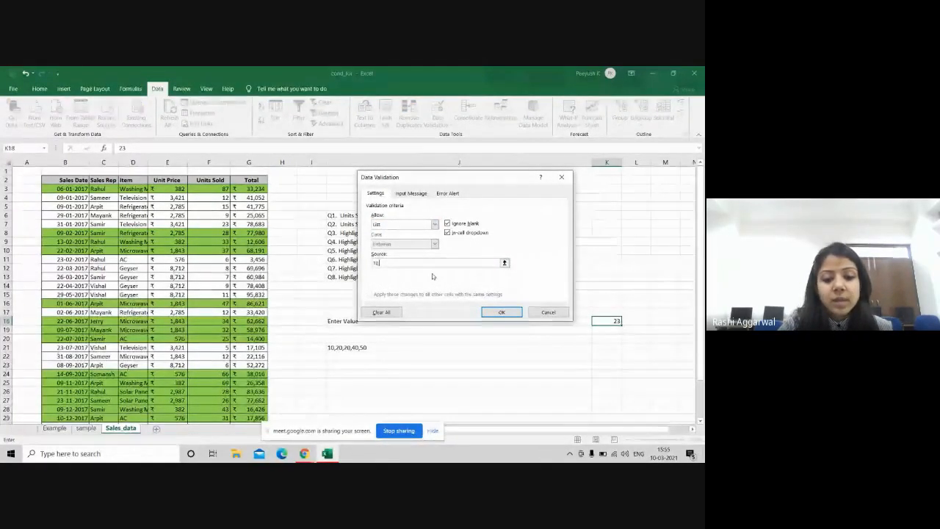
text(,20,3)
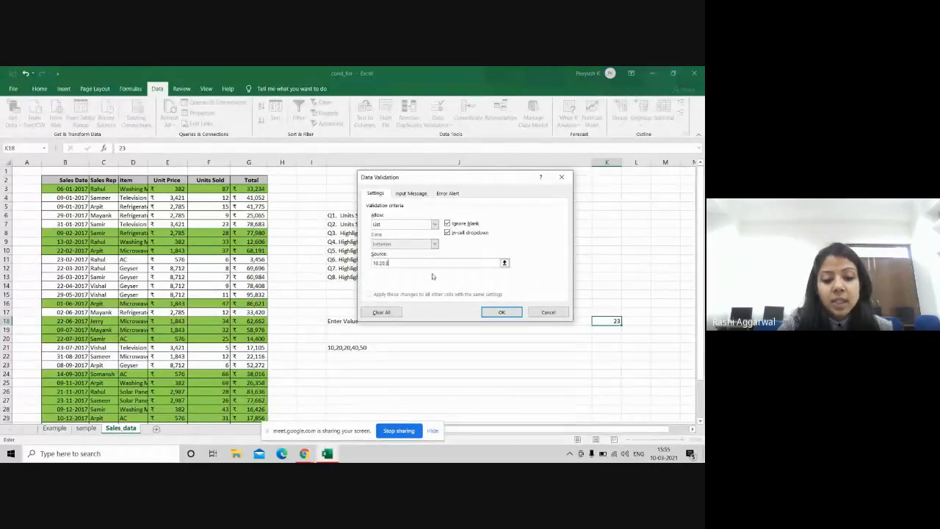
text(0,40,)
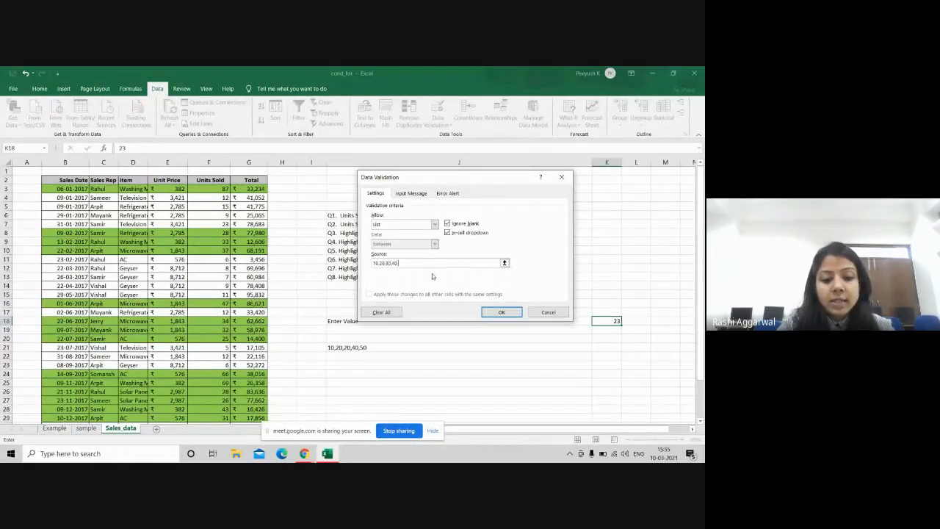
text(50)
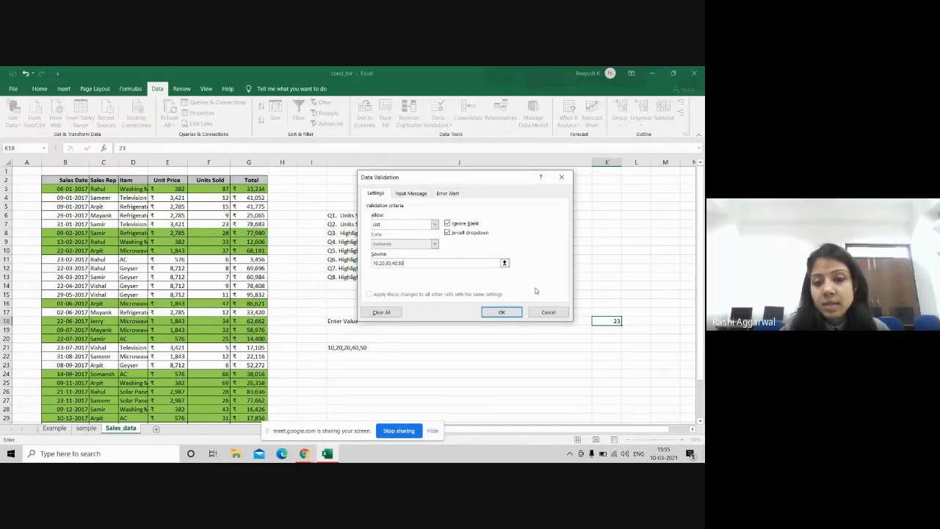
click(507, 309)
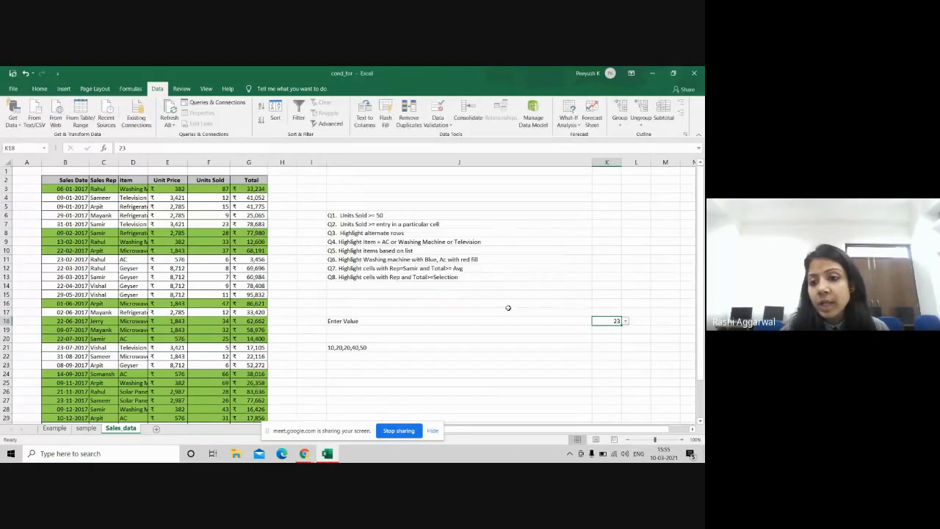
Step: Pick 30, 10, 50, 20, 10 and finally 30 from K18's dropdown, watching the green highlighting update
click(625, 322)
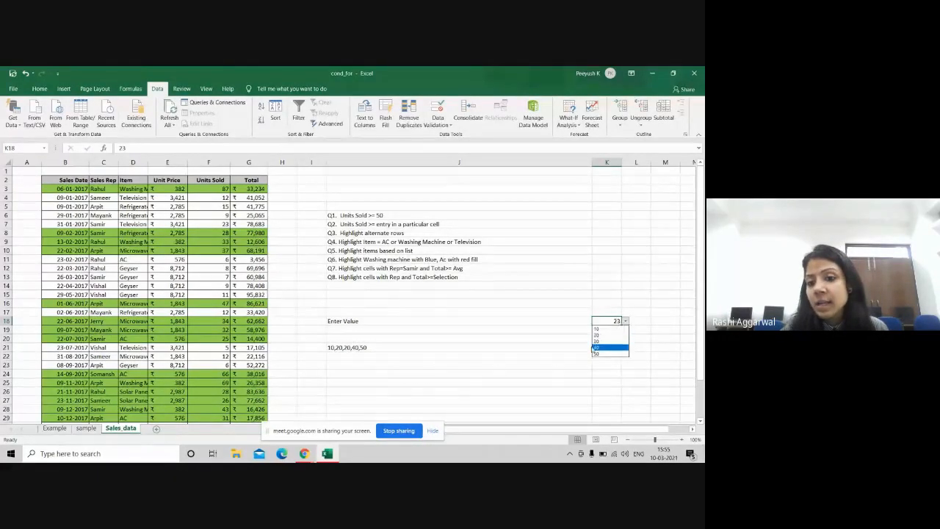
click(600, 340)
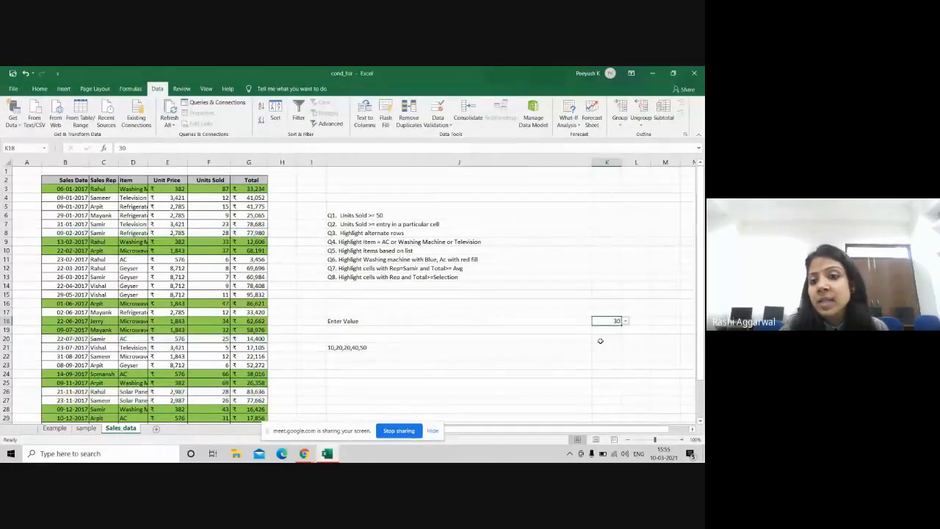
click(625, 323)
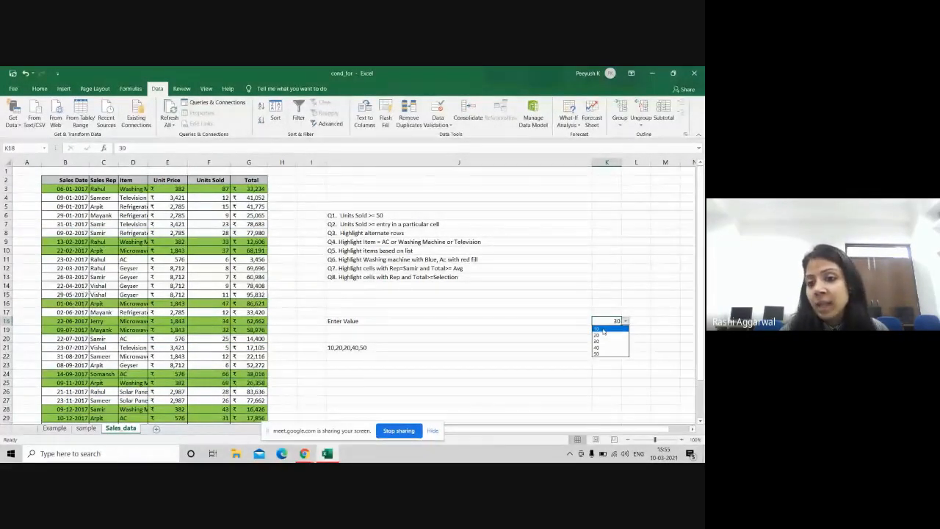
click(603, 329)
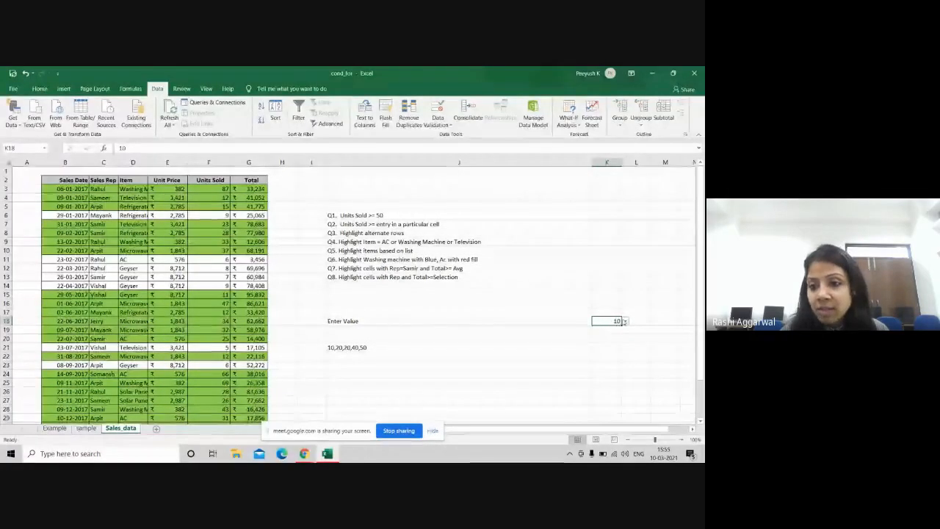
click(626, 321)
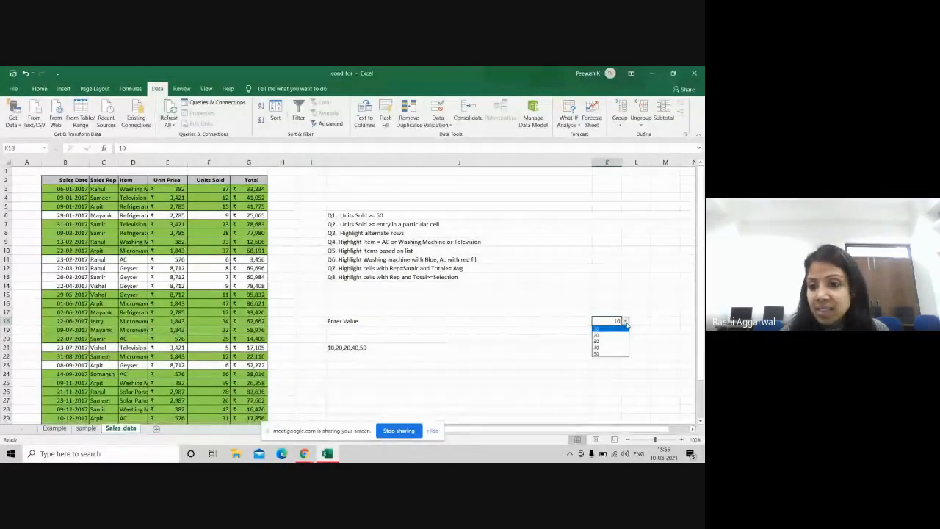
click(602, 353)
click(625, 321)
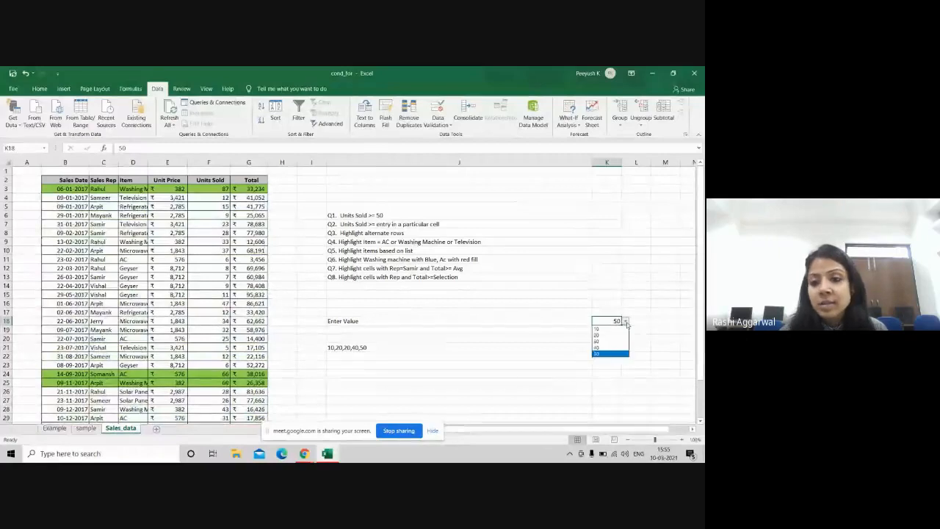
click(598, 332)
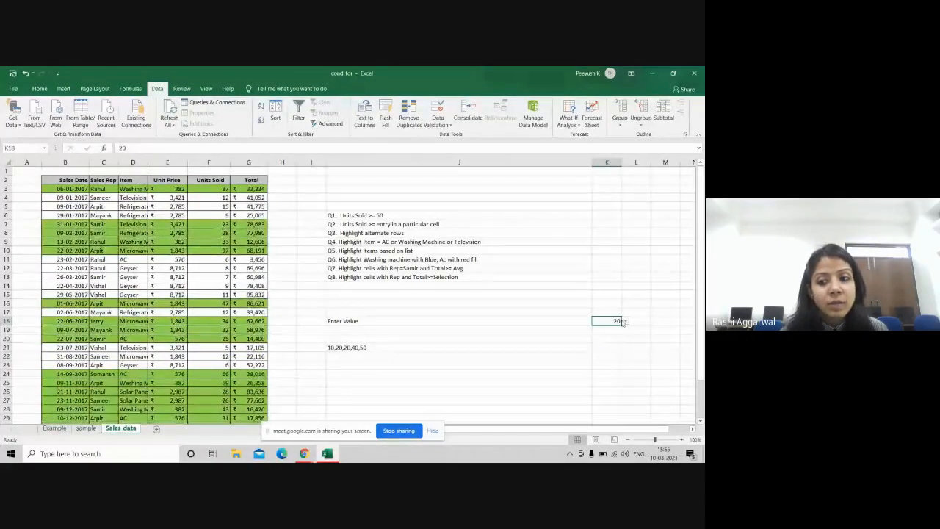
click(624, 321)
click(596, 329)
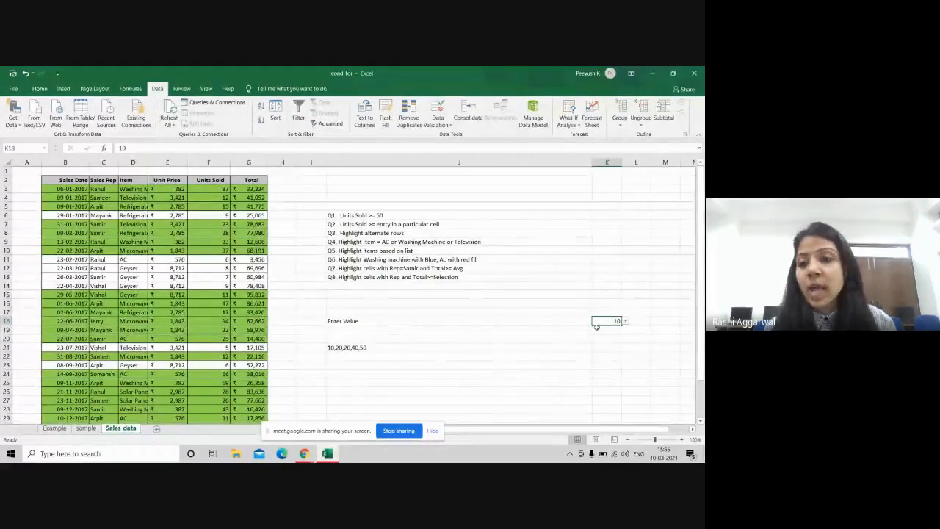
click(626, 322)
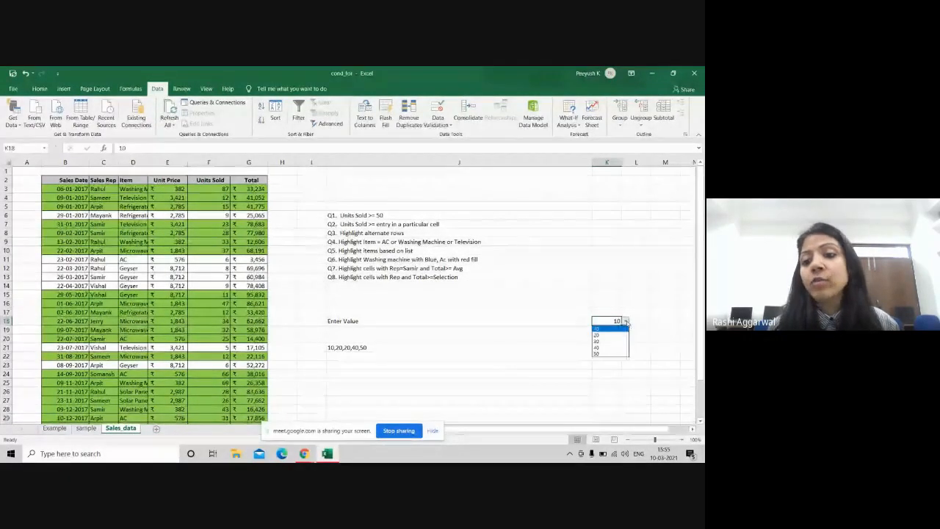
click(602, 341)
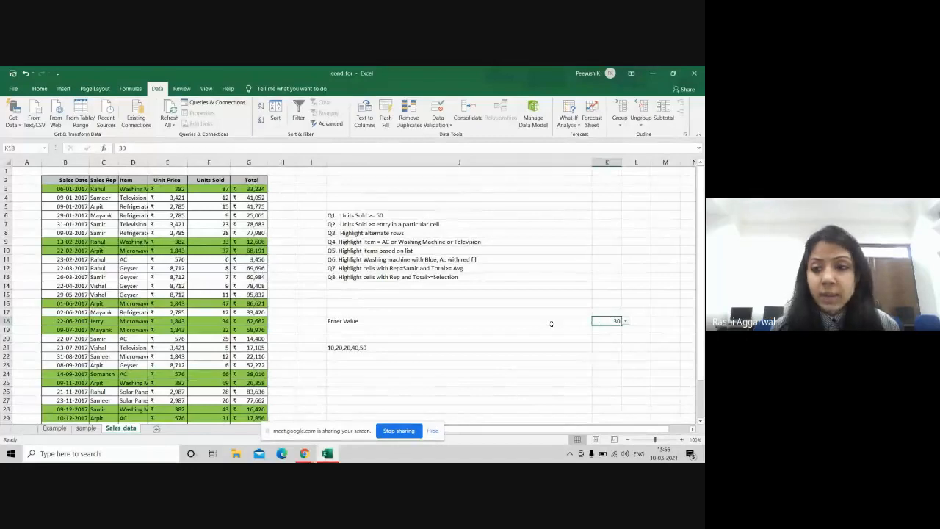
key(alt+Tab)
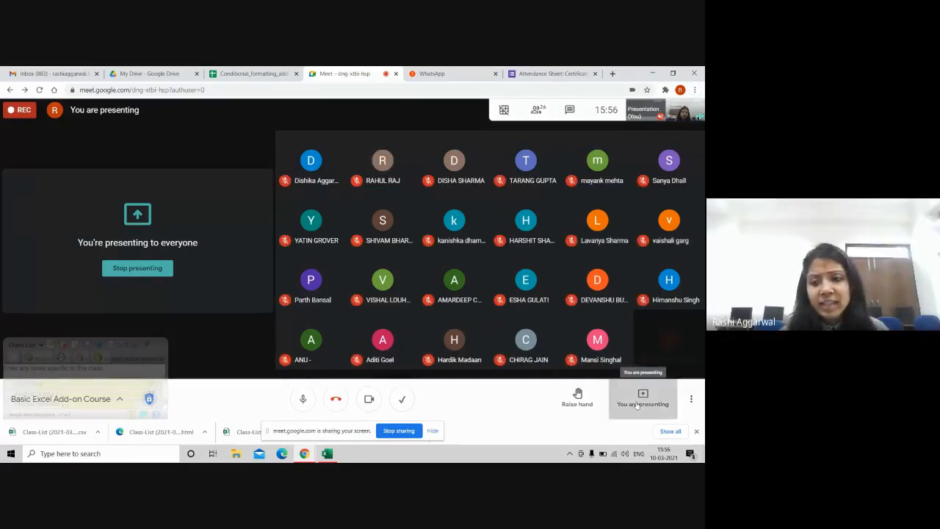
Step: Check the Meet presentation options and bring the Conditional_formatting_addon workbook into the share
click(636, 405)
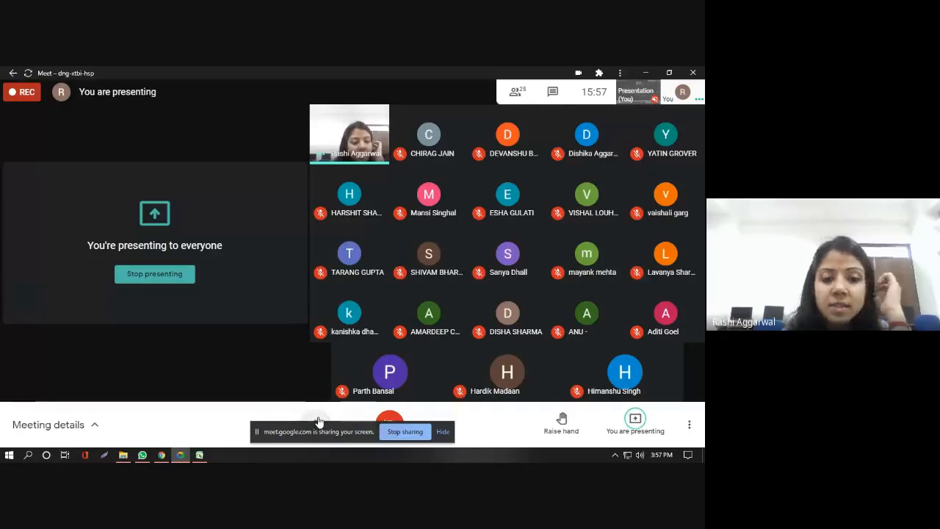
click(199, 454)
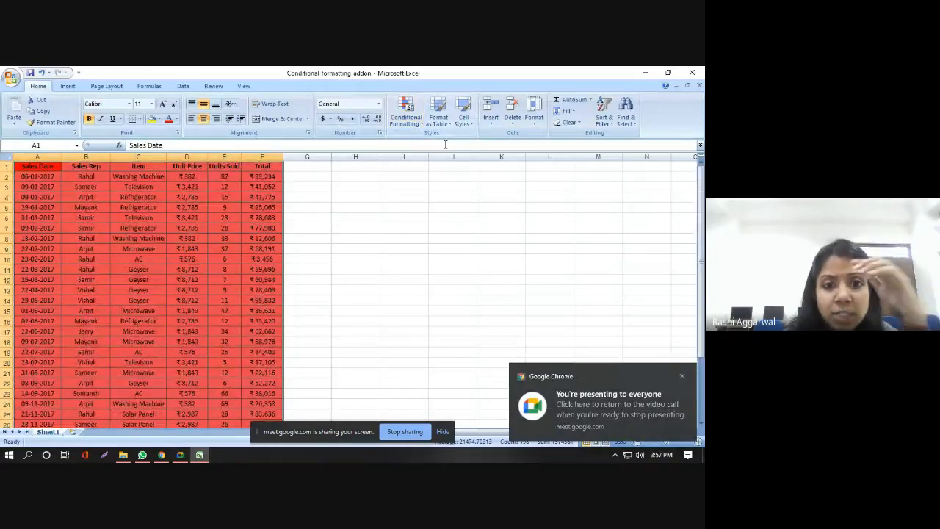
Step: Correct the red-fill rule's formula from =$E$2>50 to =$E2>50 in Manage Rules
click(406, 113)
mouse_move(442, 265)
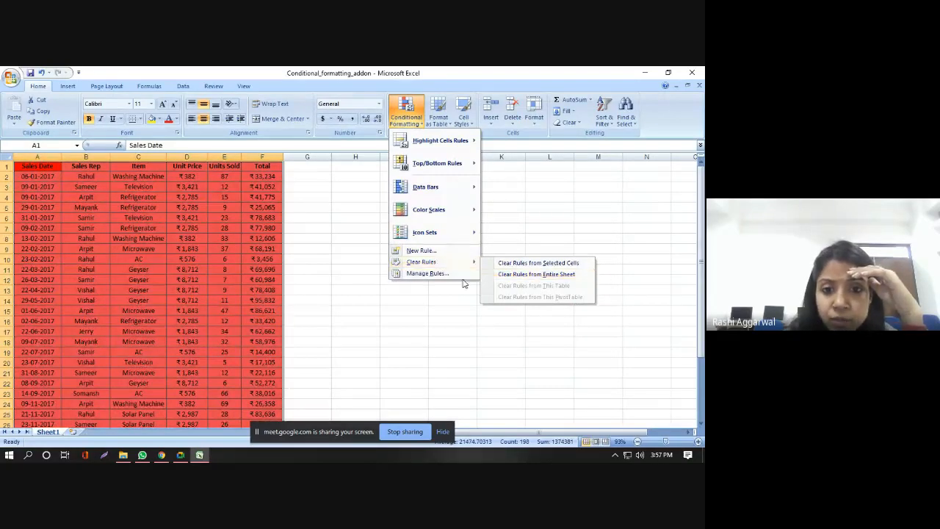
click(427, 273)
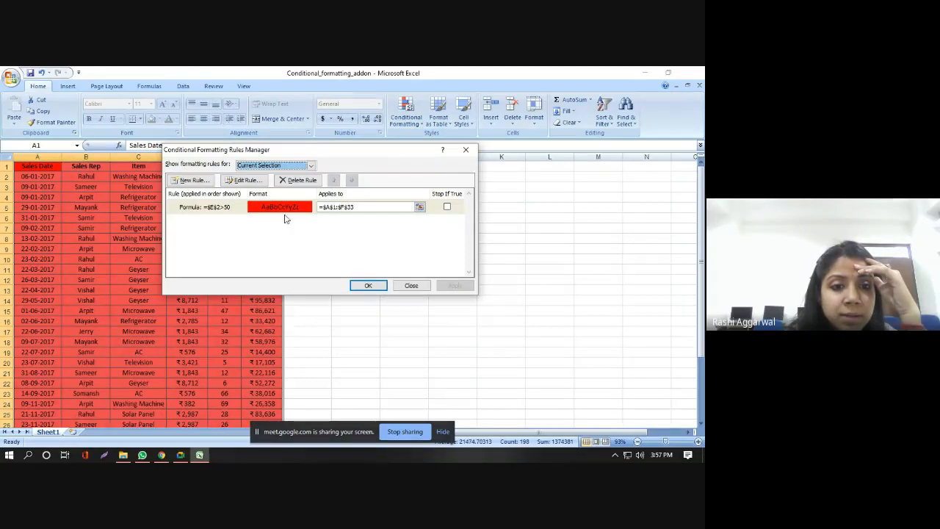
double_click(226, 207)
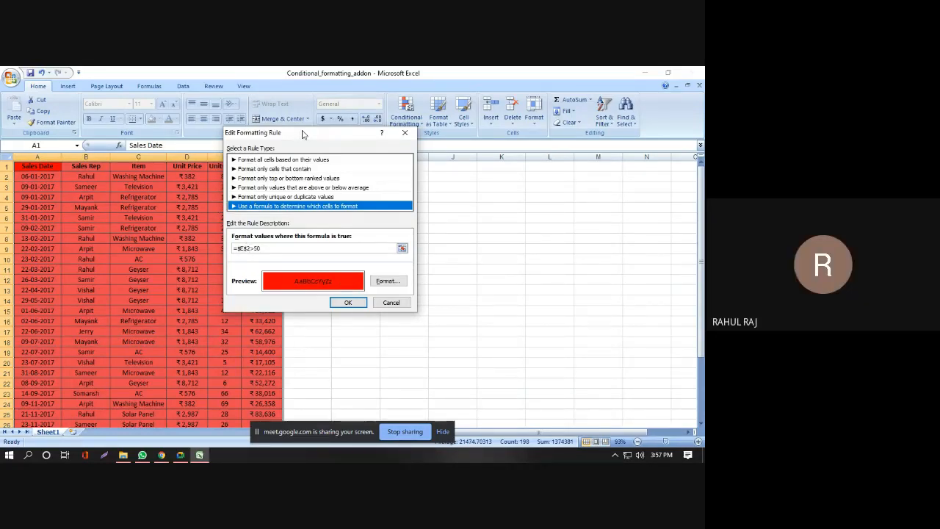
drag(303, 134, 363, 138)
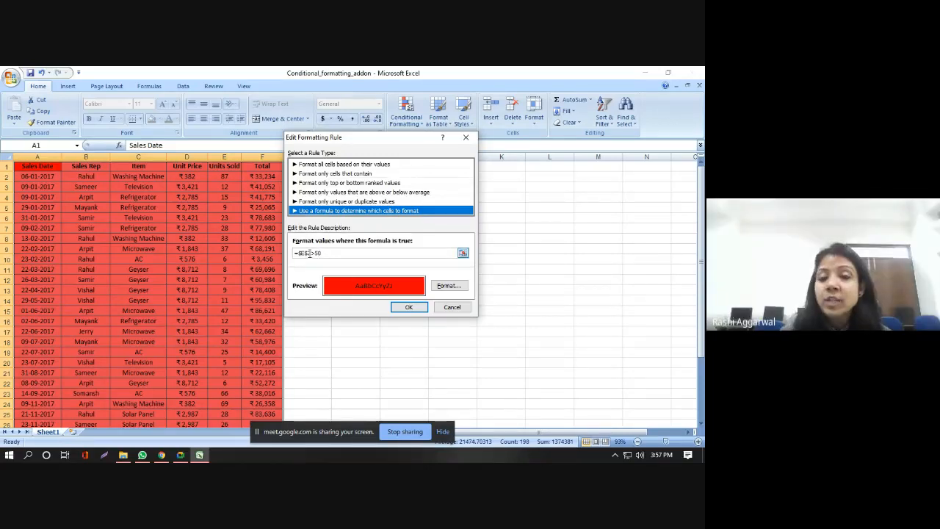
click(308, 253)
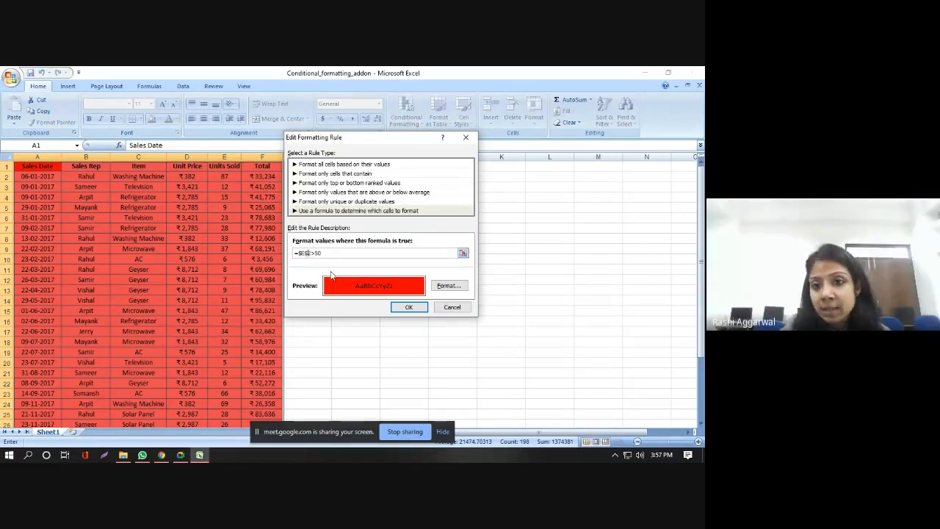
click(408, 308)
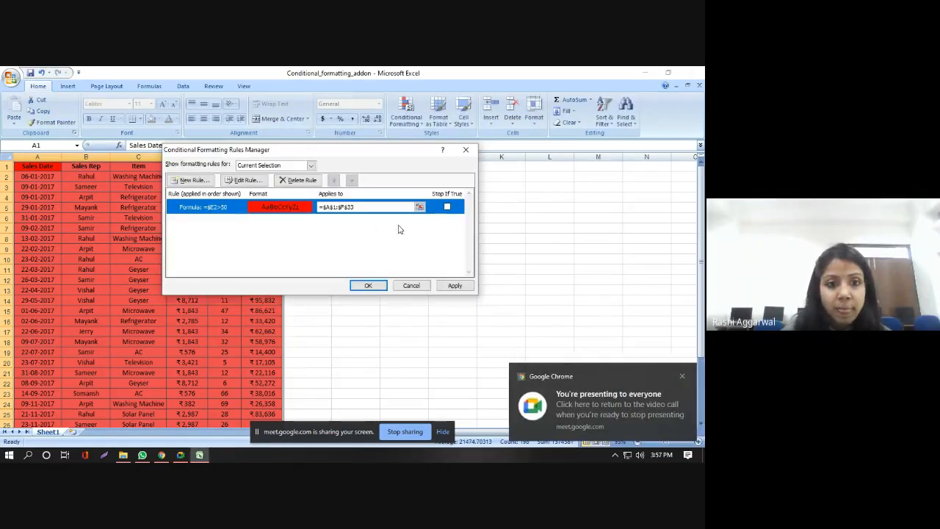
click(368, 286)
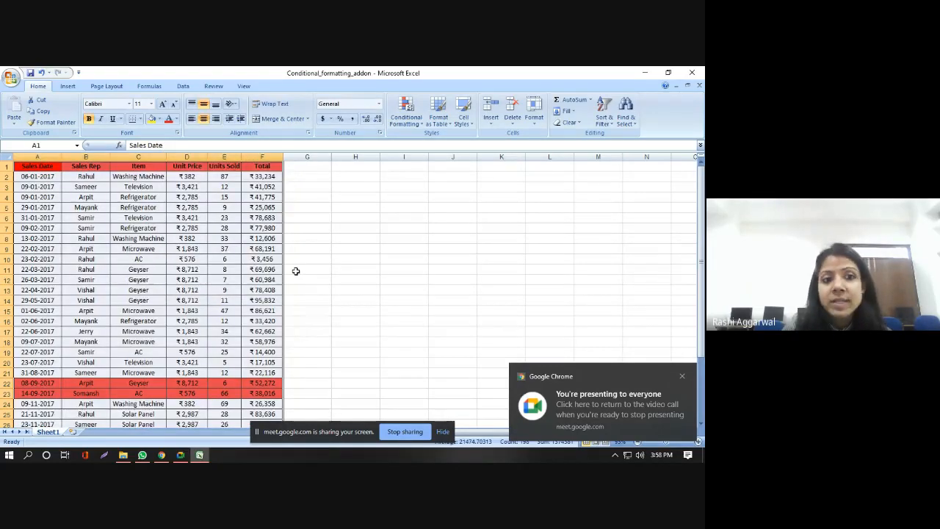
Step: Switch from the Excel workbook to the Google Meet call window via Chrome's taskbar preview
scroll(296, 271, down, 3)
scroll(295, 270, up, 3)
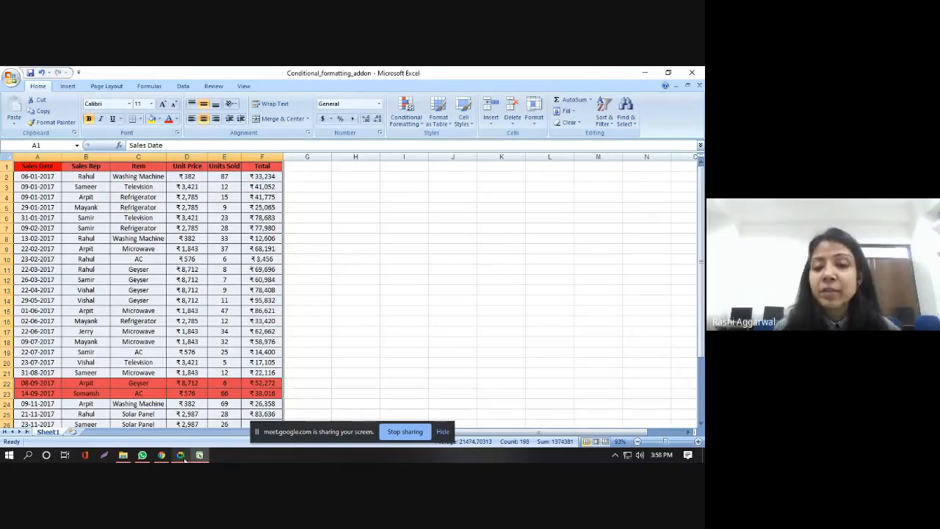
mouse_move(184, 457)
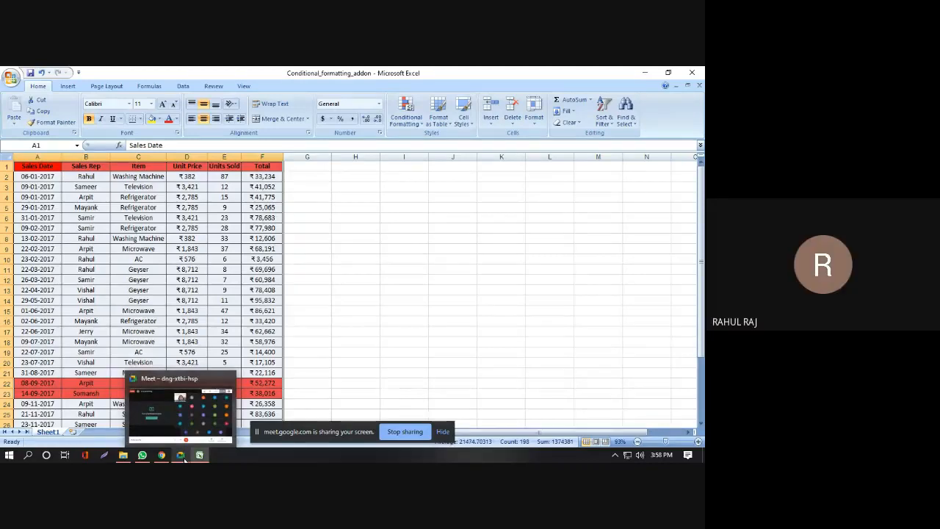
click(180, 415)
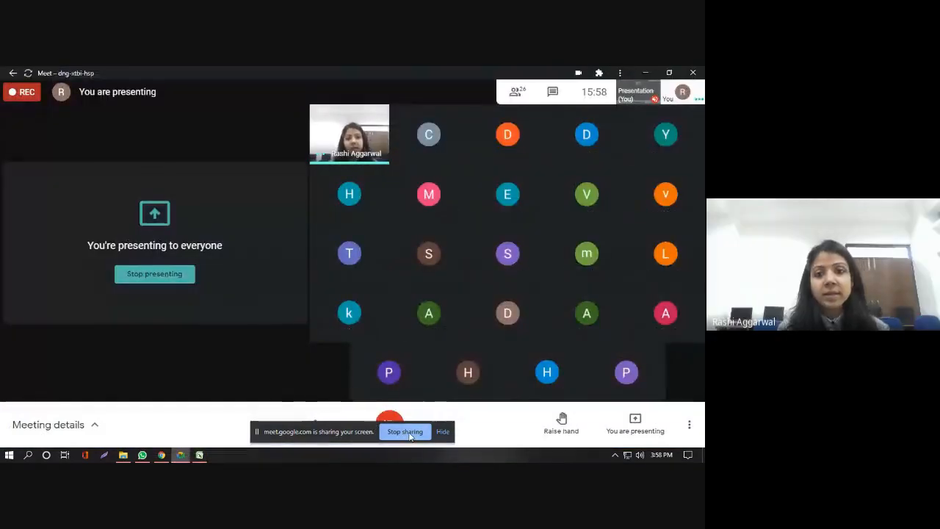
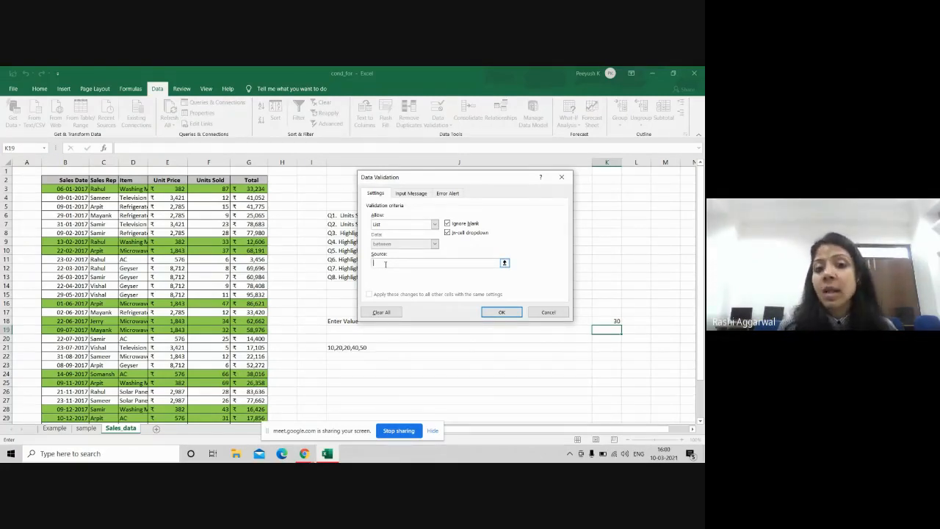
Step: Restrict K19 to a list of 10, 20, 30, 40, 50 and set it to 40
text(10)
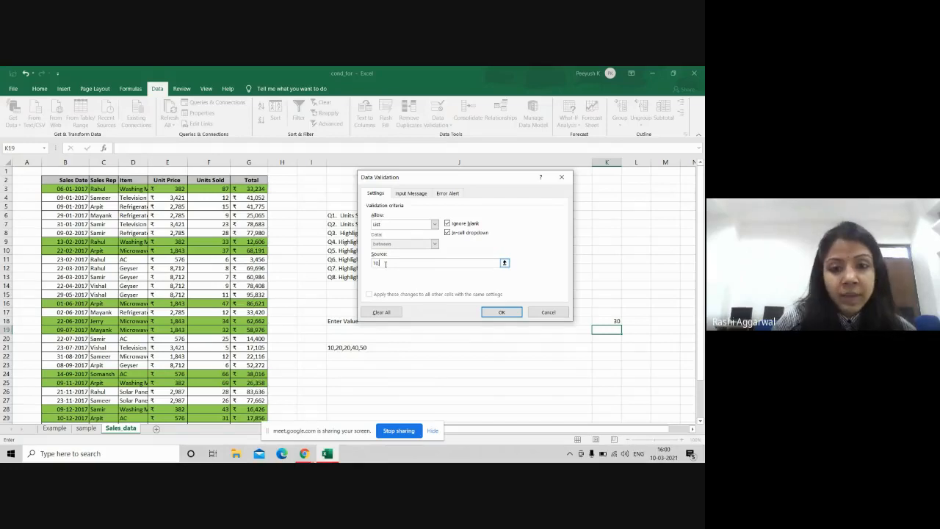
text(,20,3)
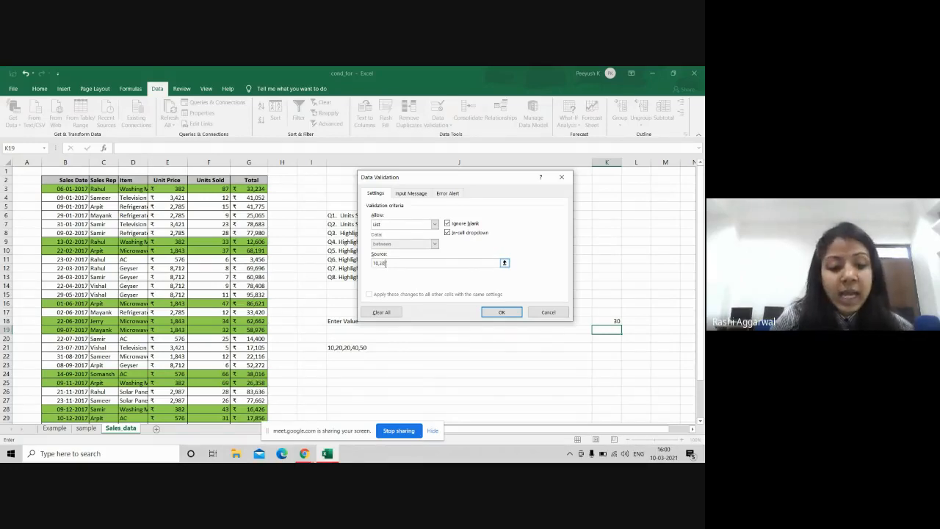
text(0,40)
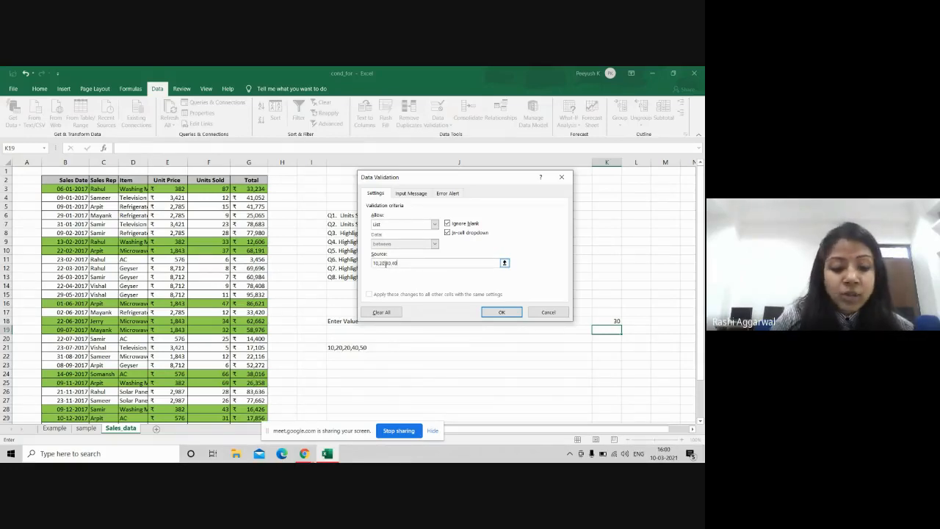
text(,50)
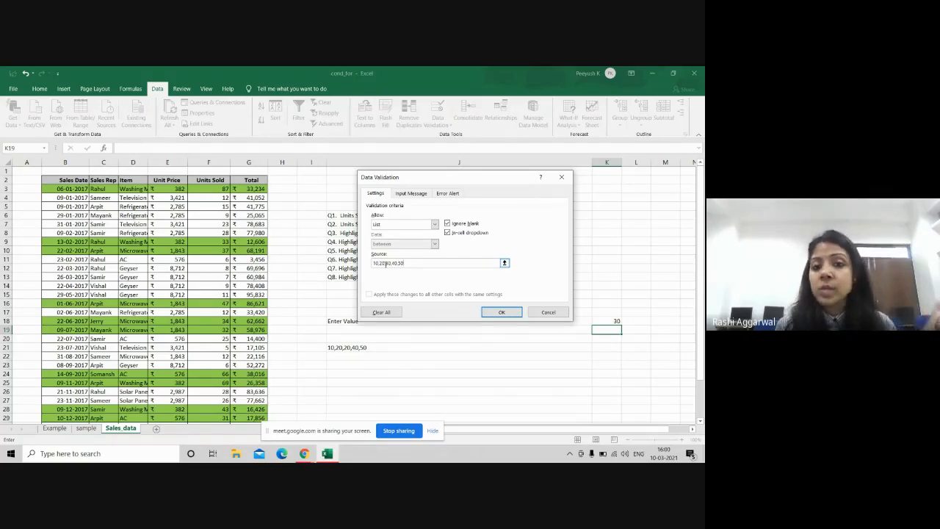
click(503, 313)
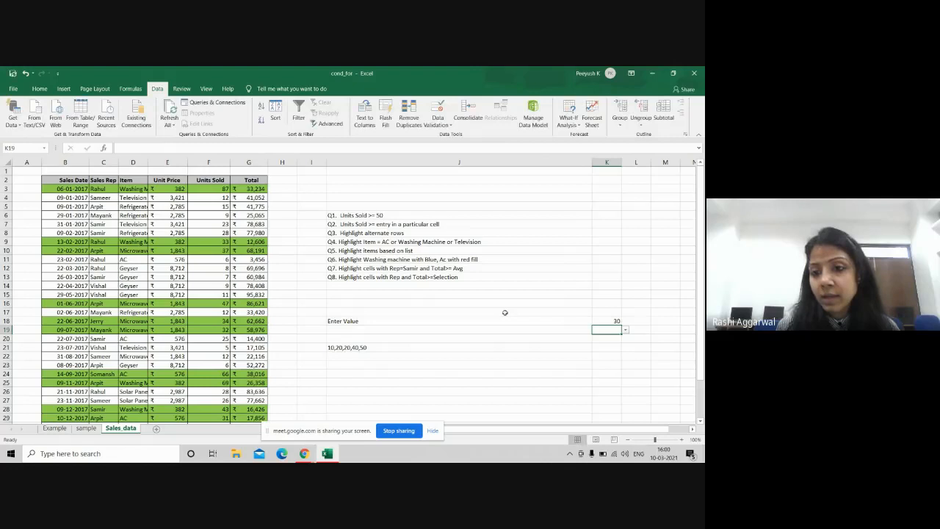
click(625, 330)
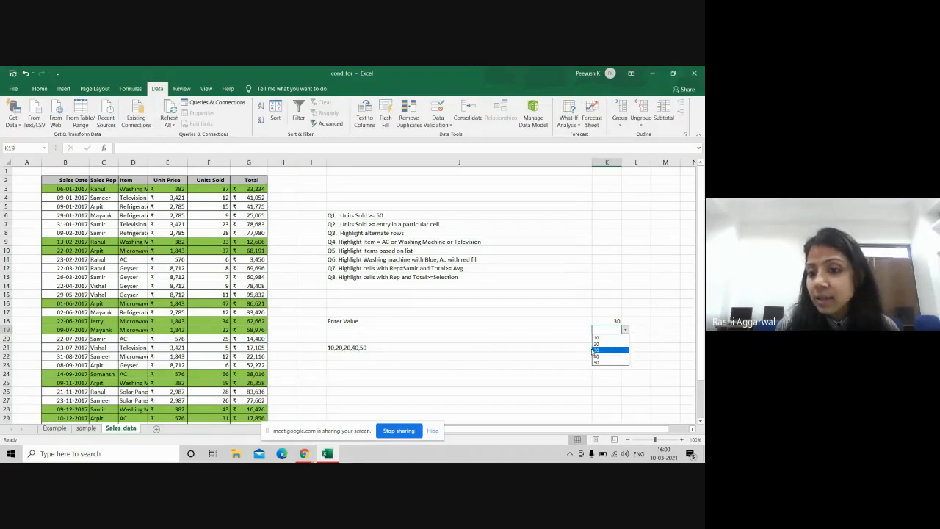
click(598, 356)
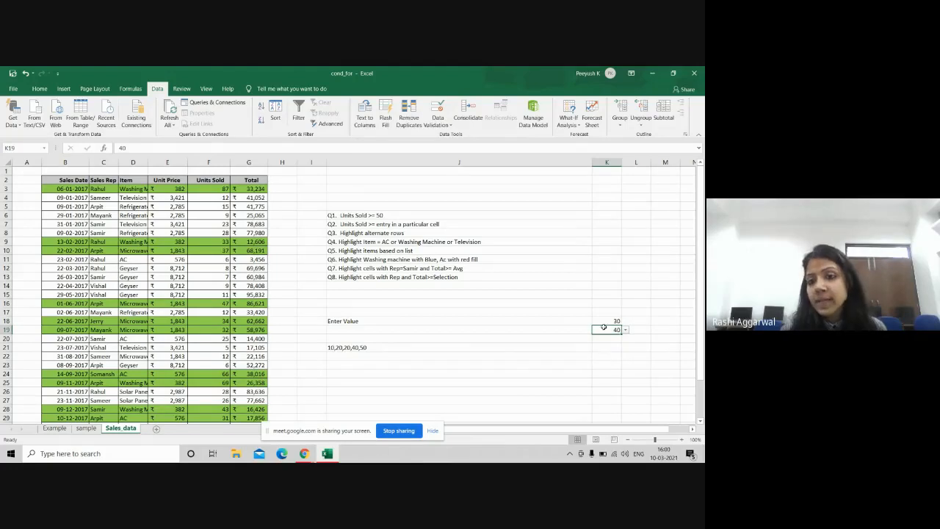
Step: Change K18's drop-down to 20 to highlight more Sales rows, then switch to Google Meet
click(603, 320)
click(625, 321)
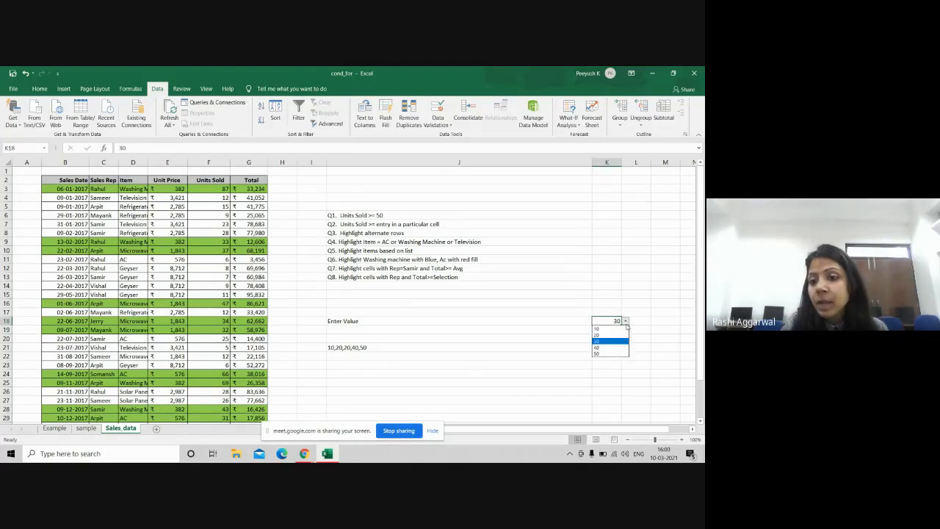
click(596, 336)
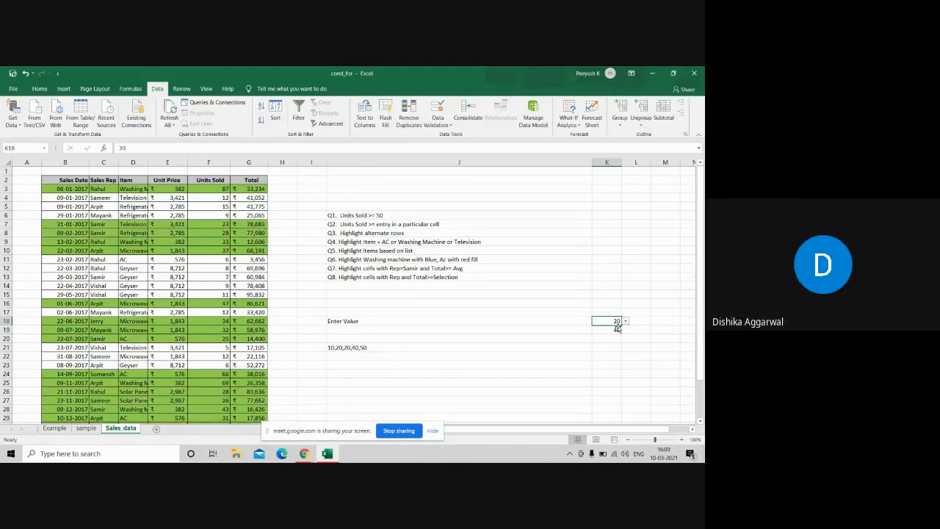
key(alt+Tab)
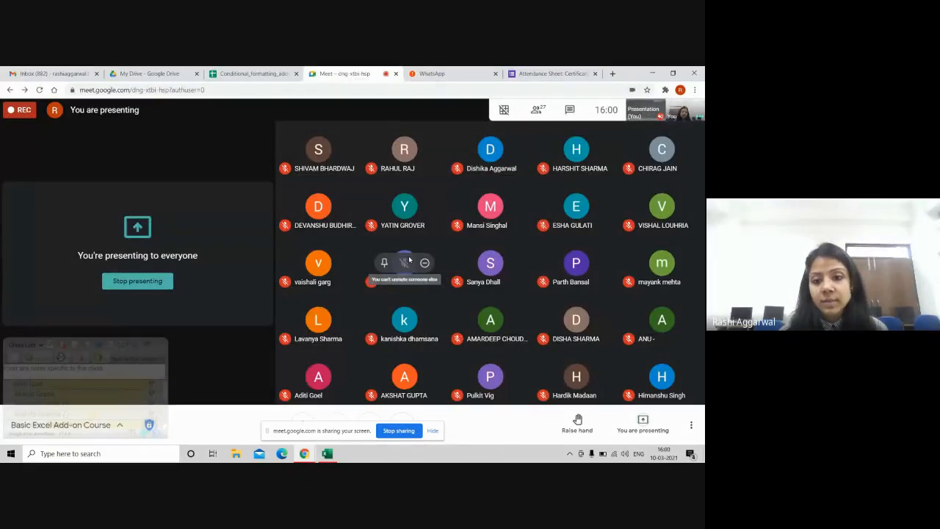
Step: Switch from the Google Meet window back to the Excel workbook
key(alt+Tab)
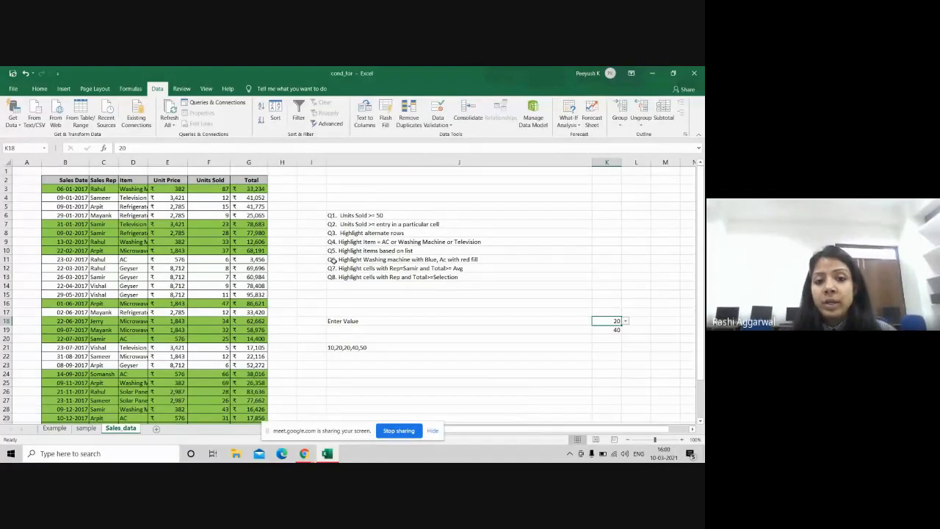
Step: Enter =ROW() in the merged cells of rows 16 and 17, showing 16 and 17
click(413, 302)
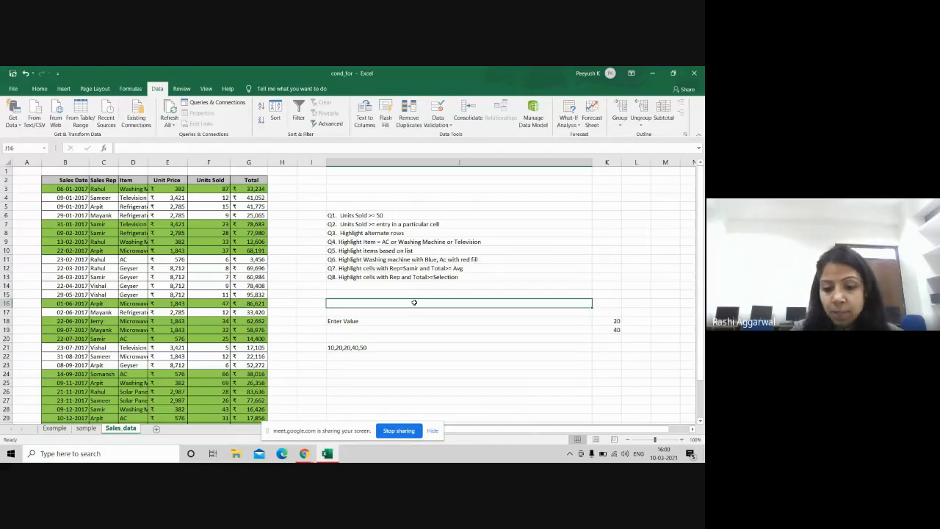
text(=)
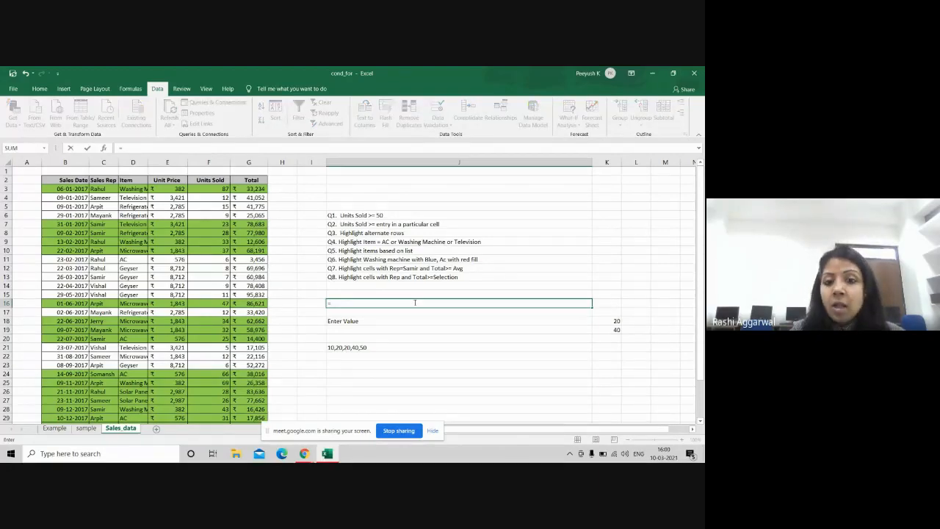
text(row()
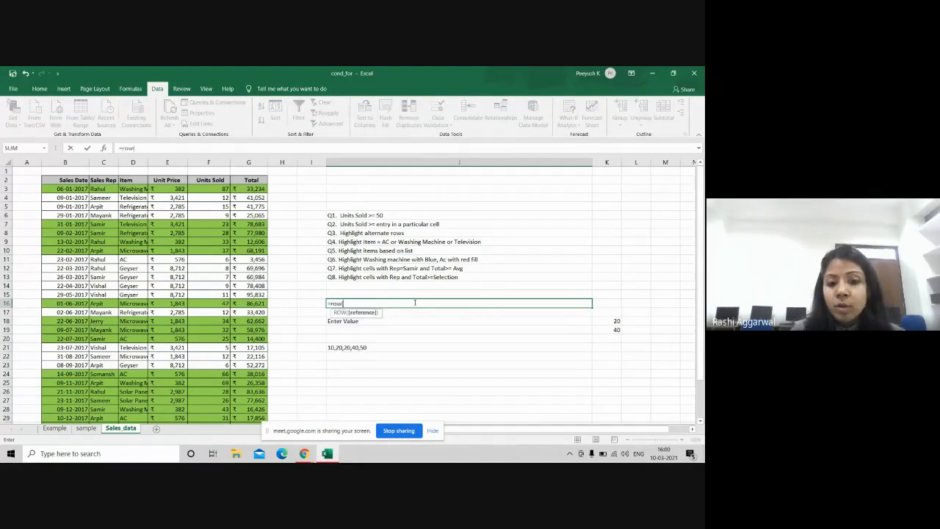
text())
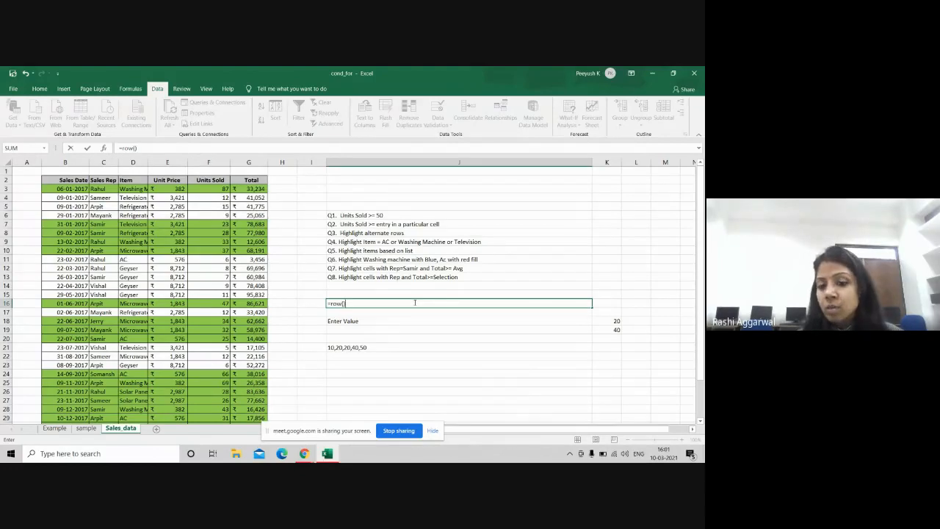
key(Return)
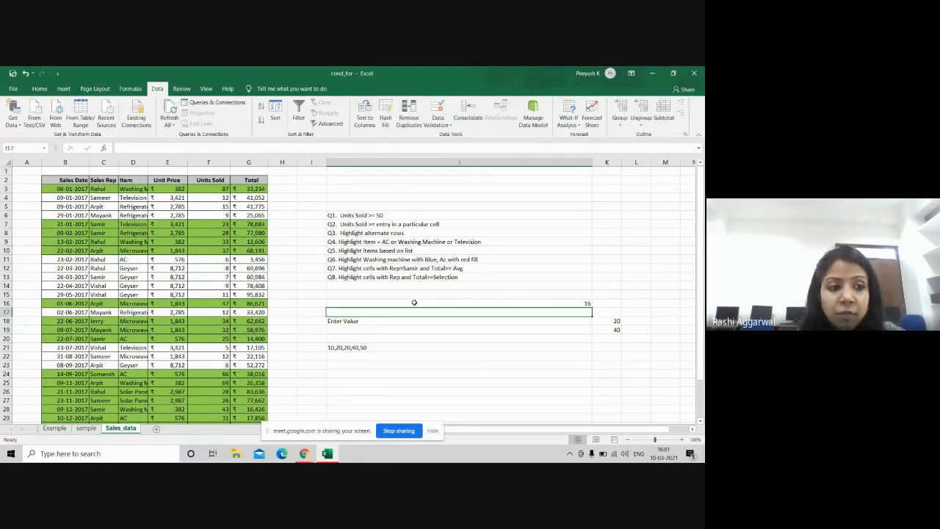
click(414, 303)
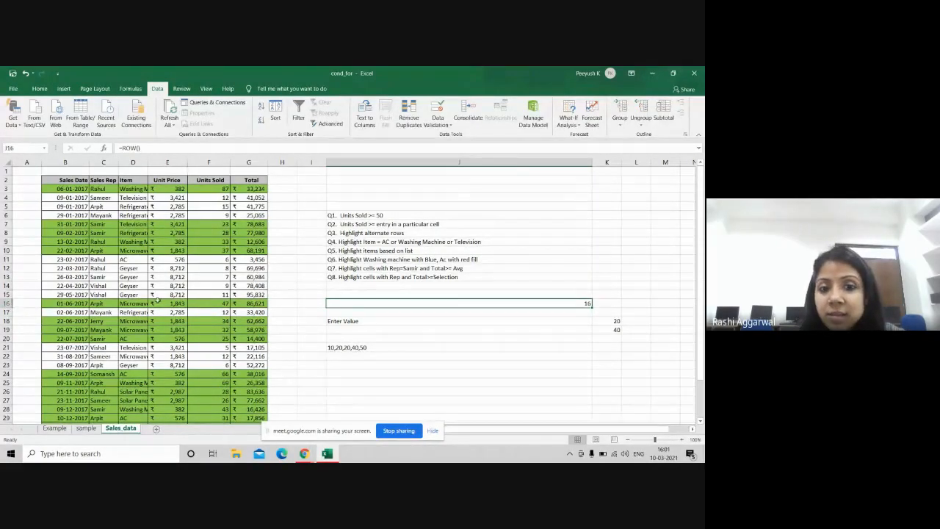
click(481, 314)
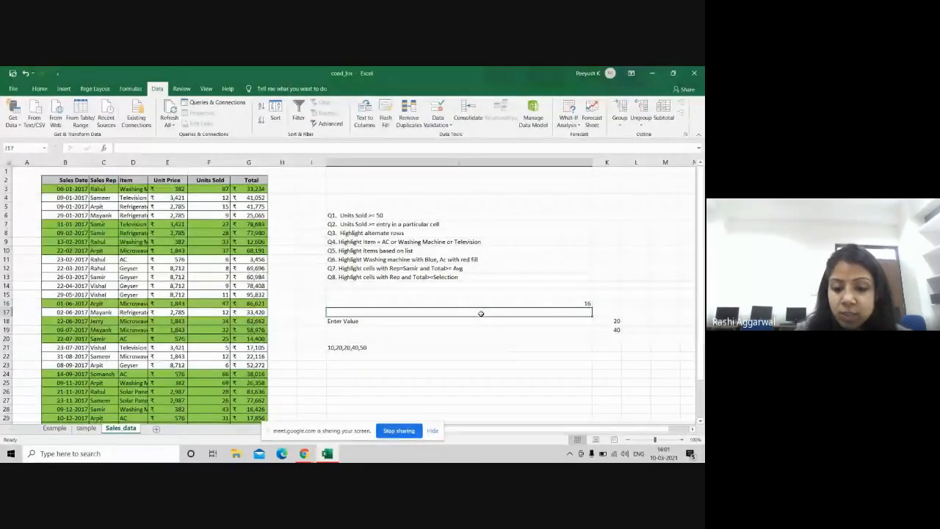
text(=row)
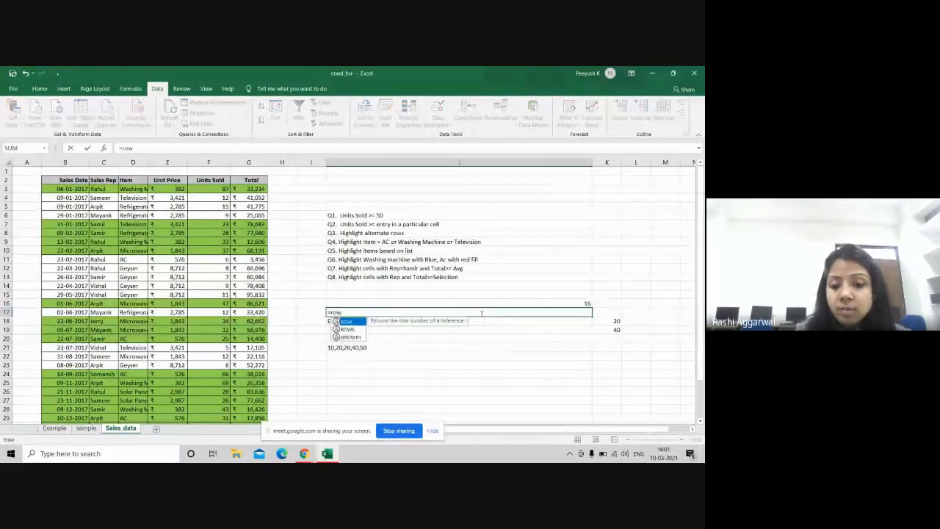
text(())
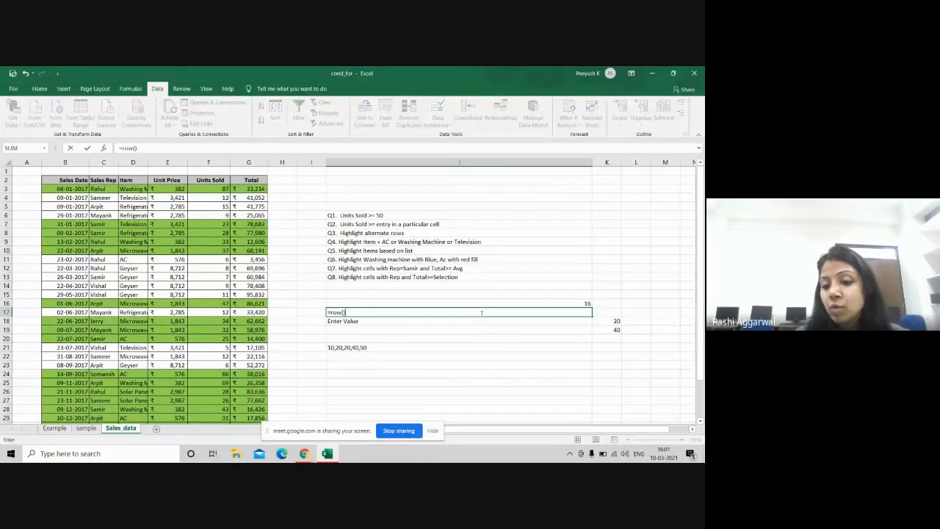
key(Return)
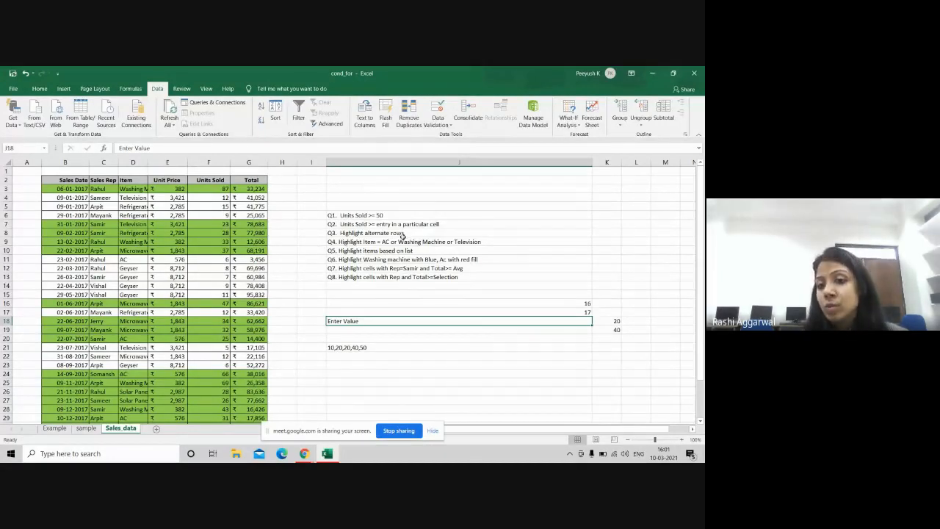
click(401, 338)
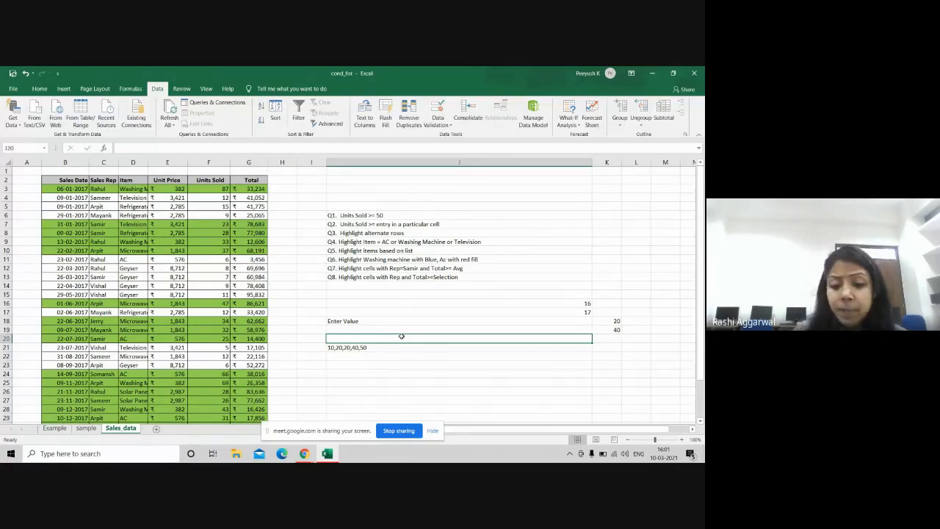
Step: Start a J20 formula wrapping ROW() in mod(, then switch to Google Meet
text(=row)
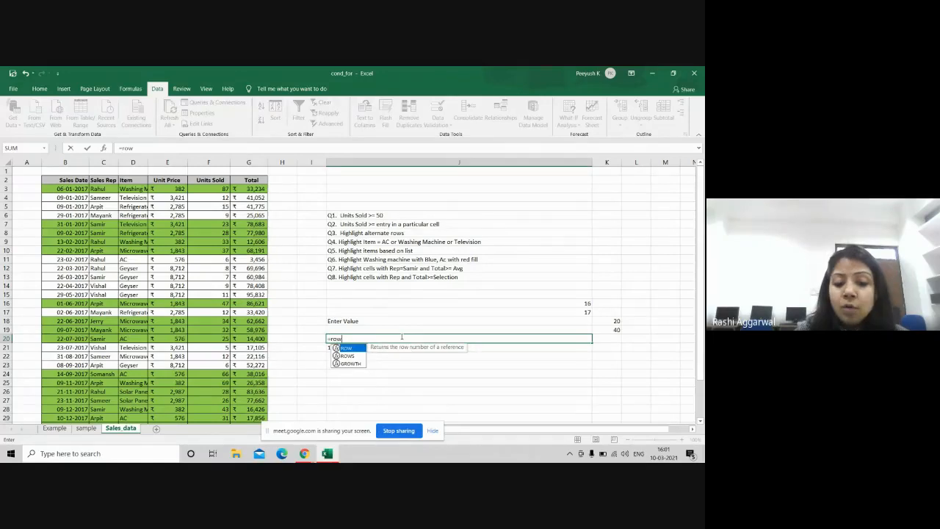
text(())
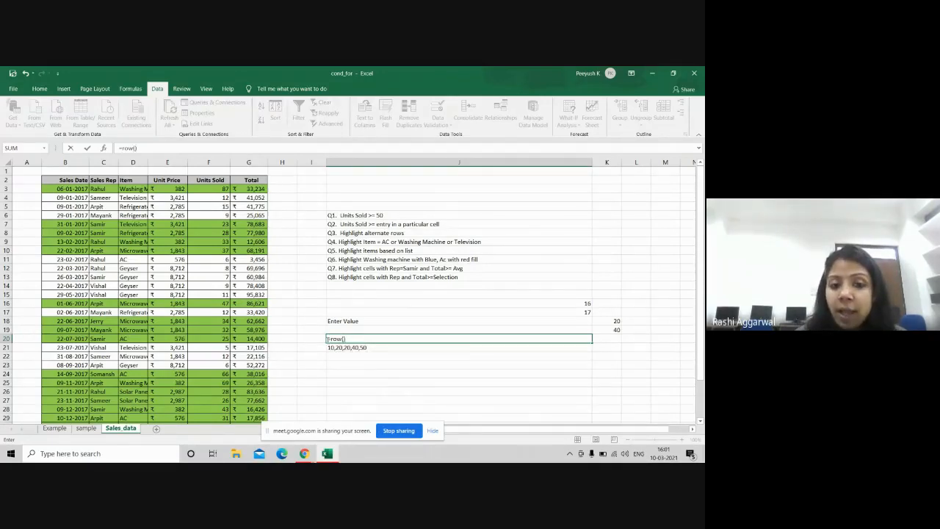
click(330, 338)
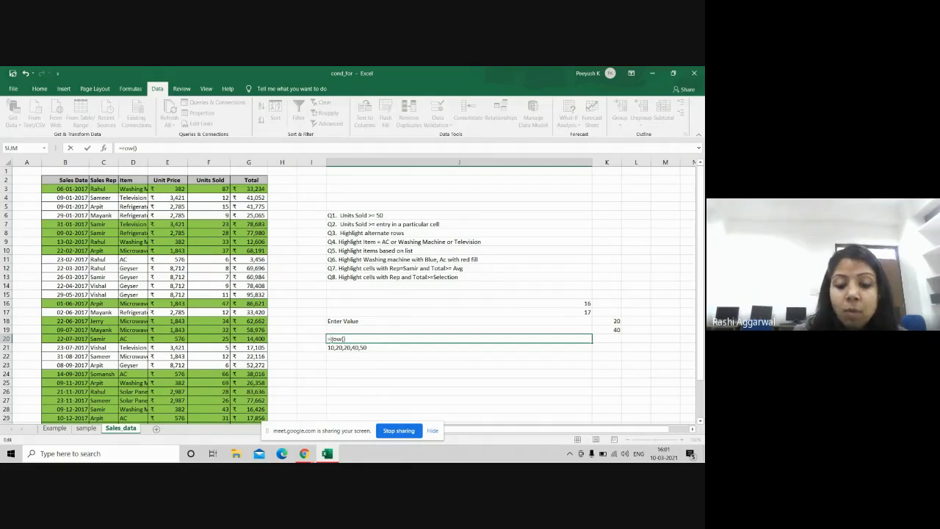
text(mod)
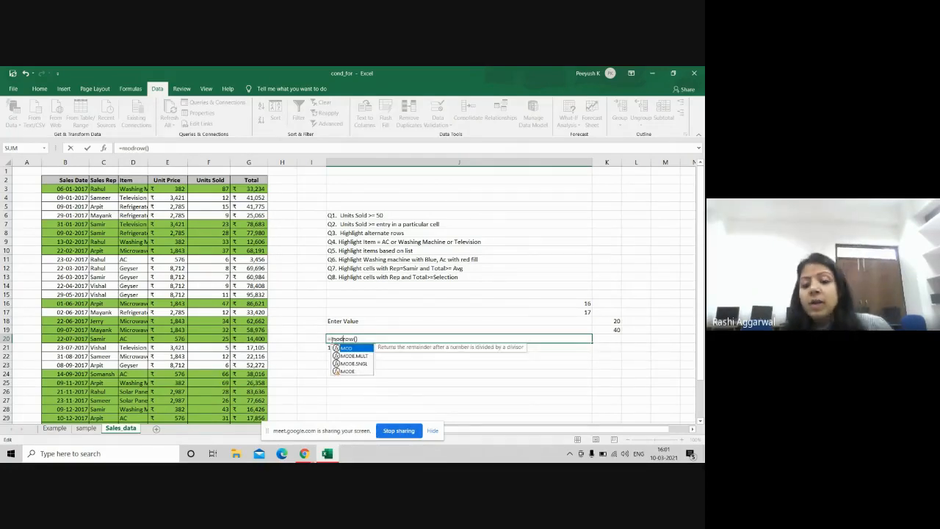
text(()
key(alt+Tab)
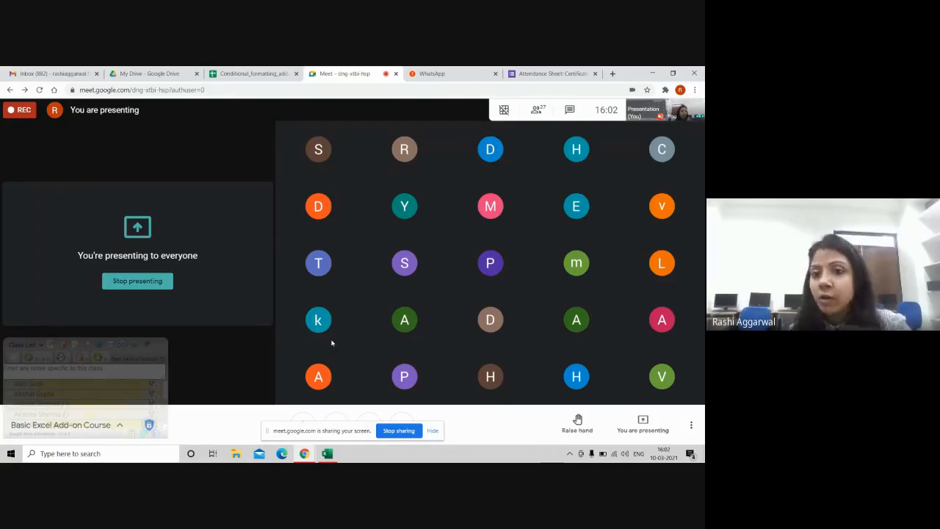
Step: Rework the J20 formula into =MOD(4,3), returning remainder 1
key(alt+Tab)
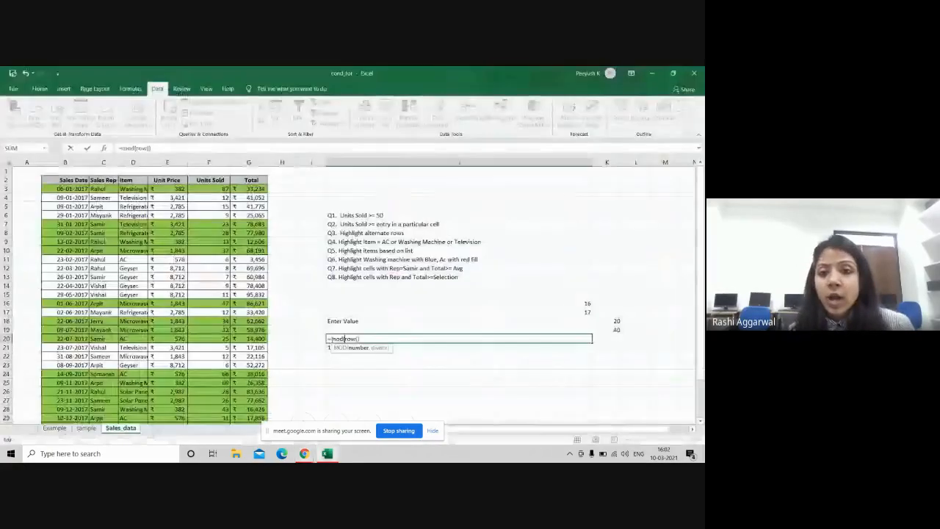
click(418, 235)
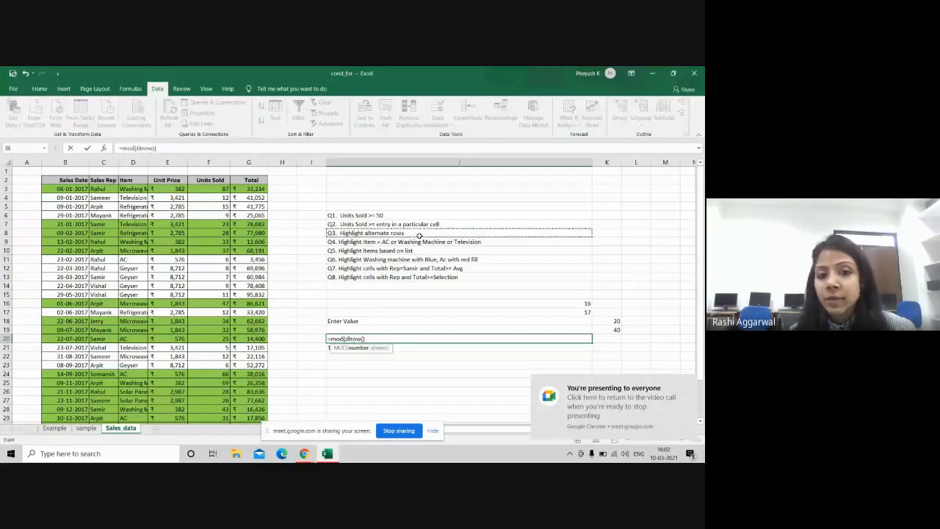
key(BackSpace)
key(BackSpace)
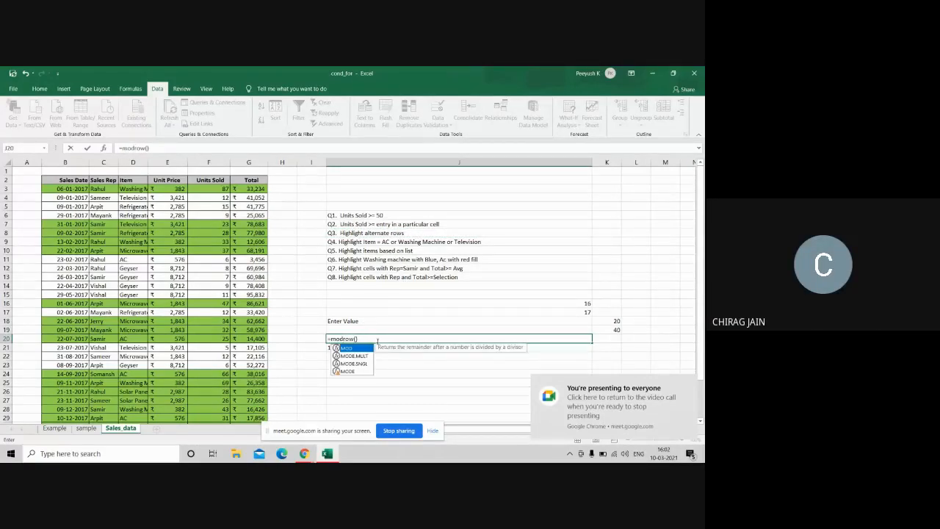
click(377, 340)
click(343, 339)
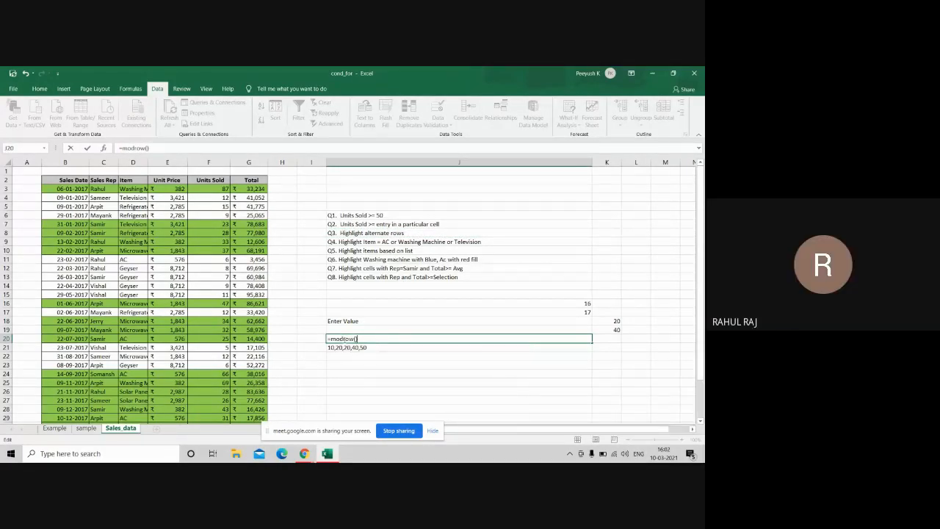
key(Delete)
key(Delete)
key(Delete)
key(Delete)
key(Delete)
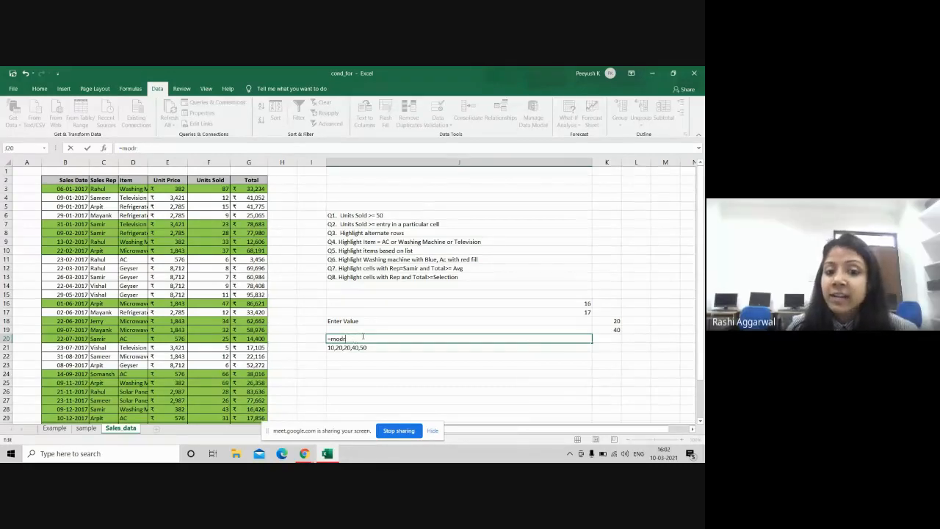
text(()
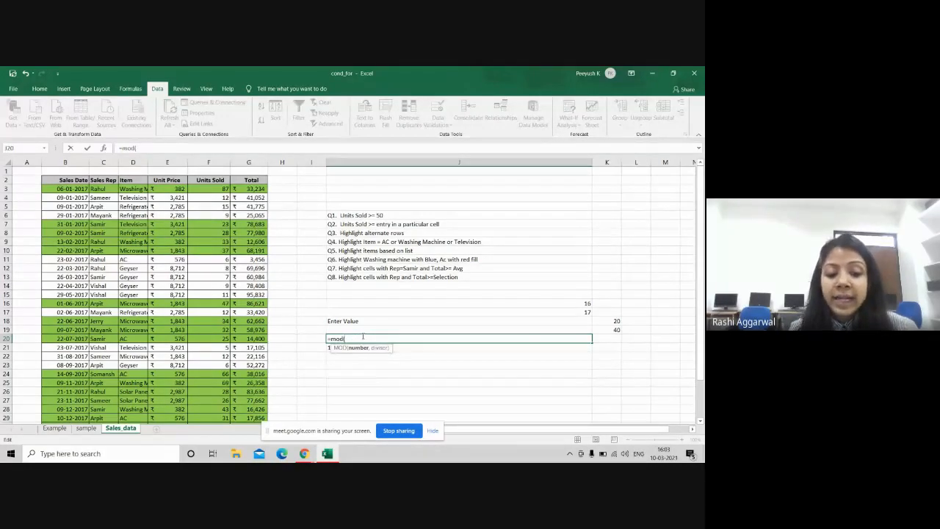
text(4,)
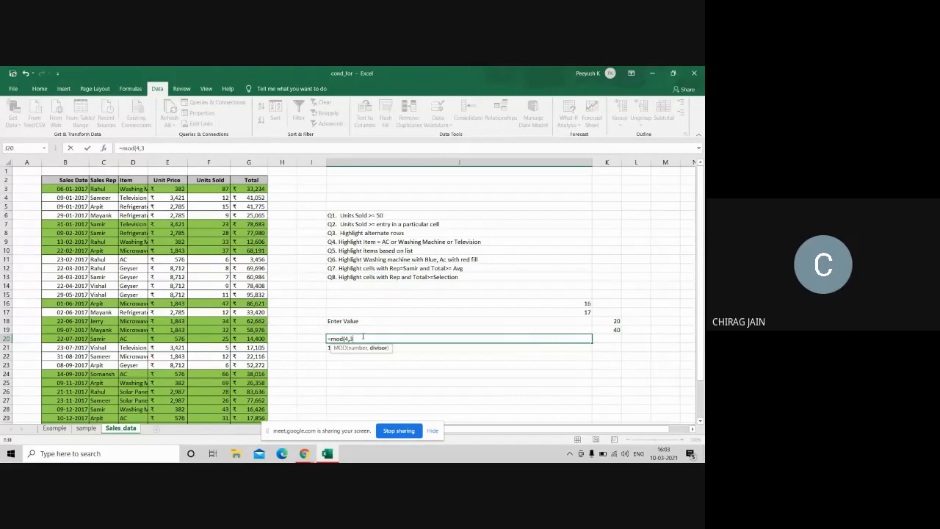
text(3))
key(Return)
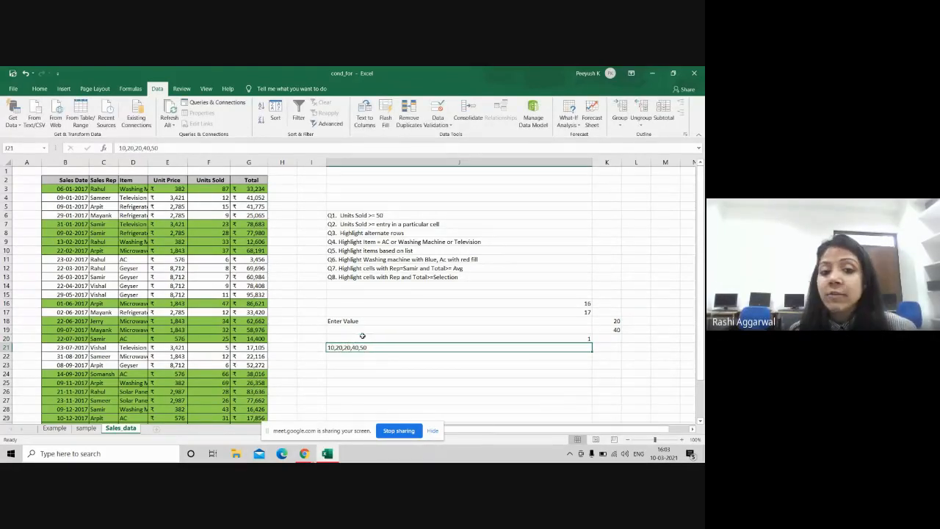
Step: Re-enter J20 as =MOD(ROW(),2)
click(364, 339)
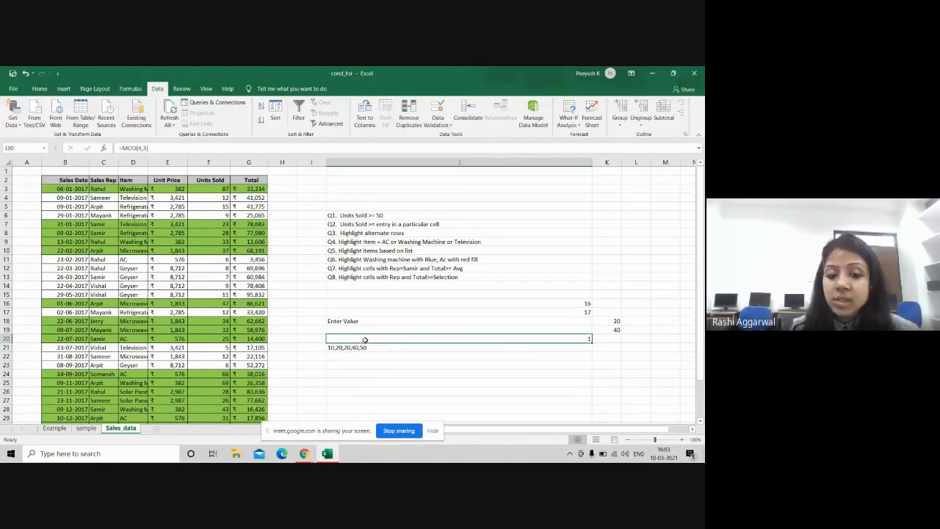
text(=mod)
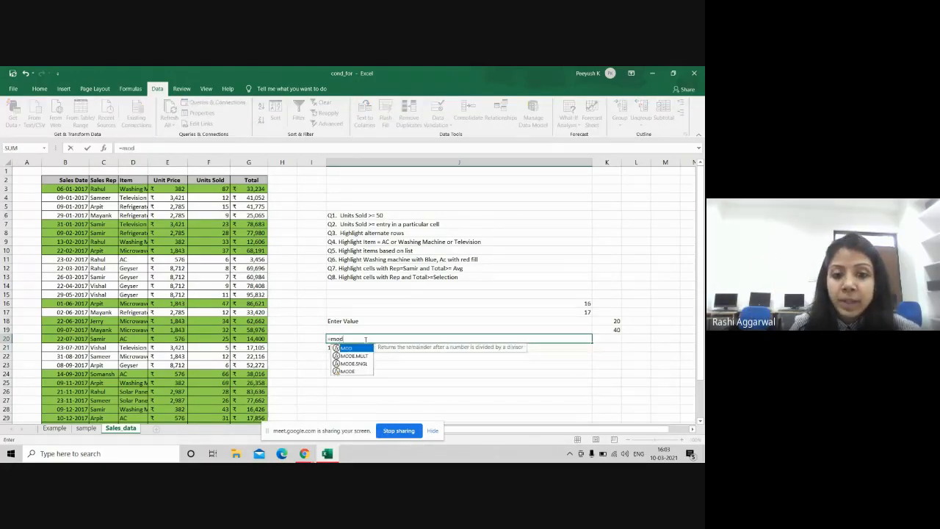
text((ro)
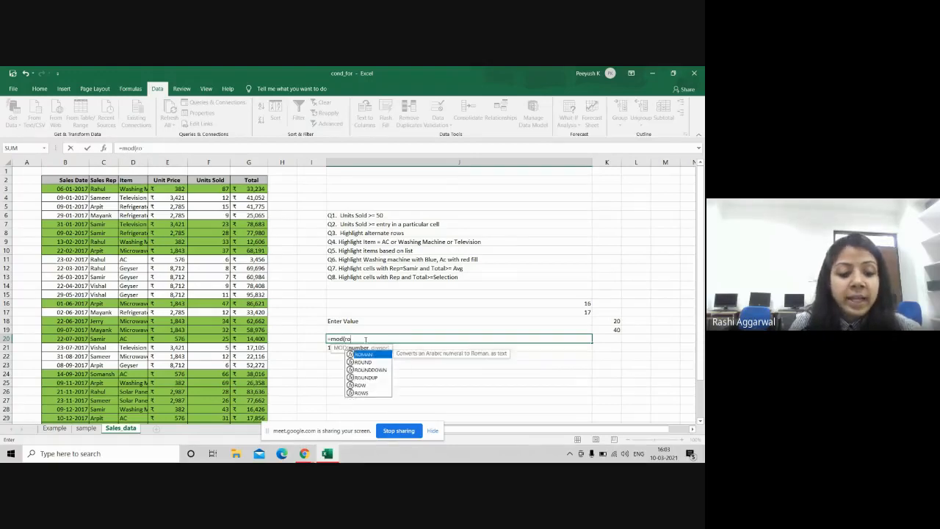
text(w())
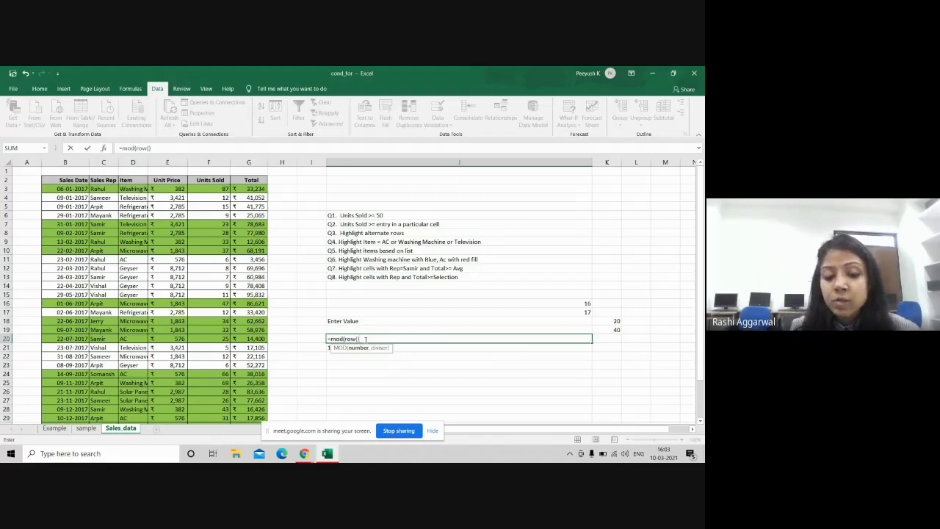
text(,)
text(2))
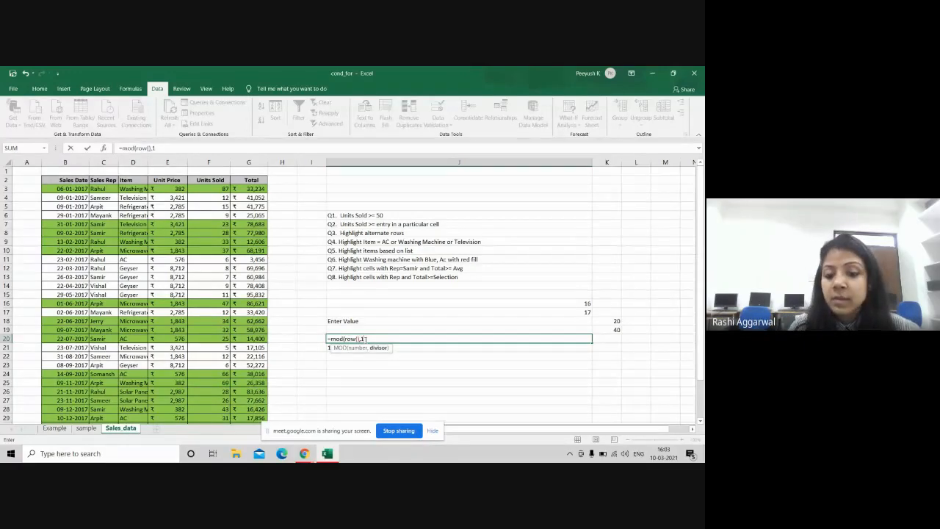
key(Return)
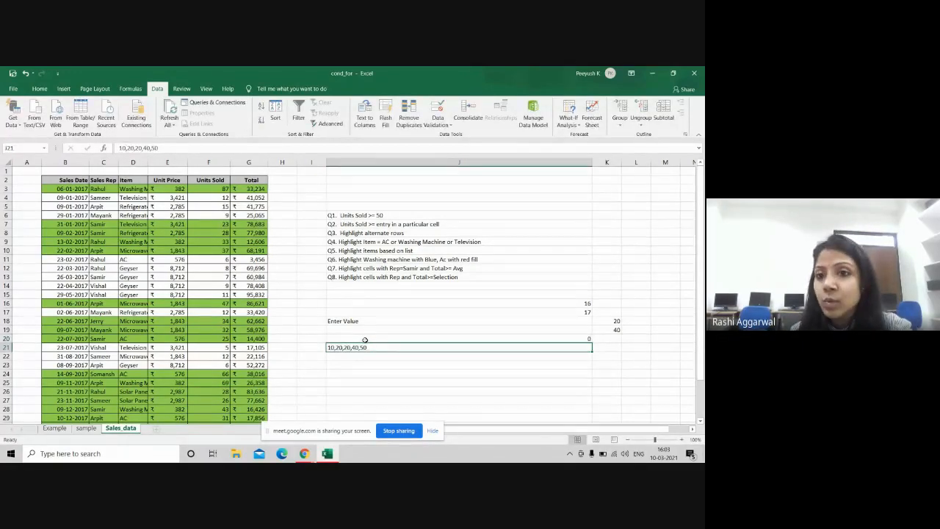
click(364, 340)
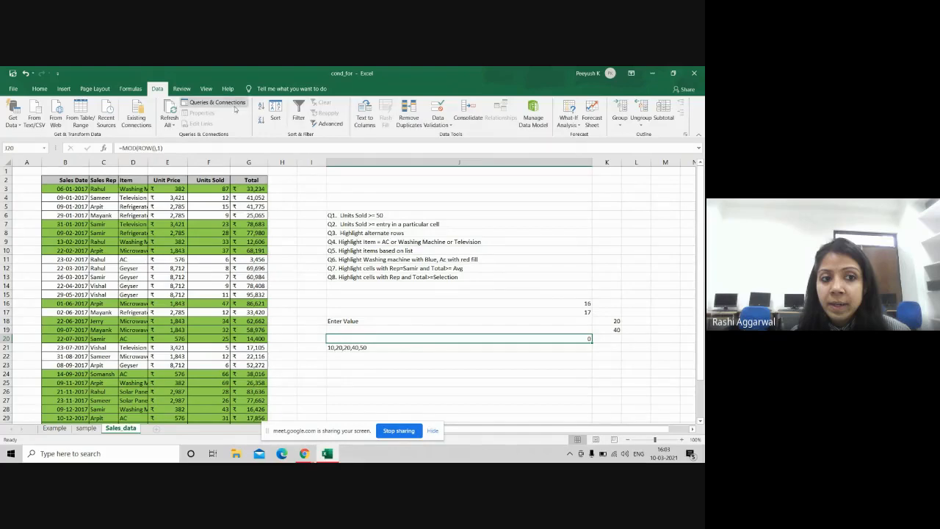
Step: Clear the conditional formatting rules from the entire sheet
click(39, 88)
click(384, 116)
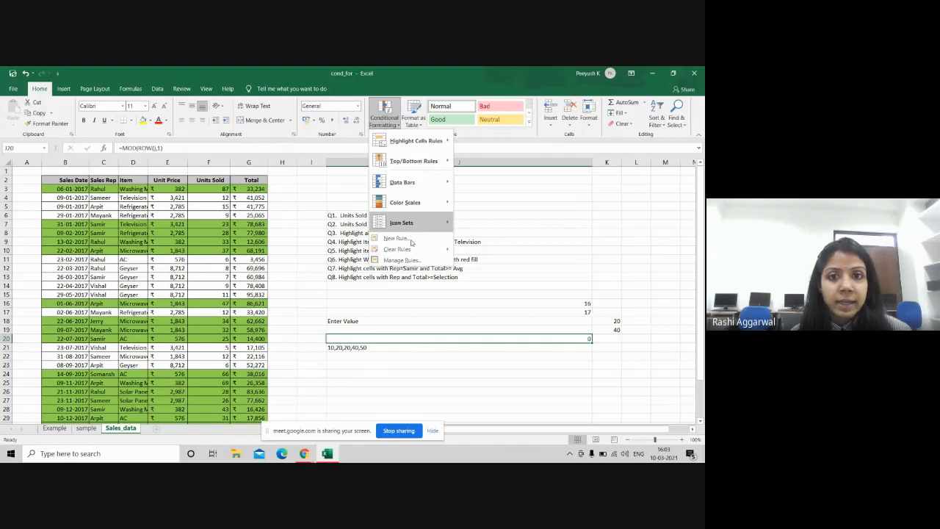
mouse_move(411, 249)
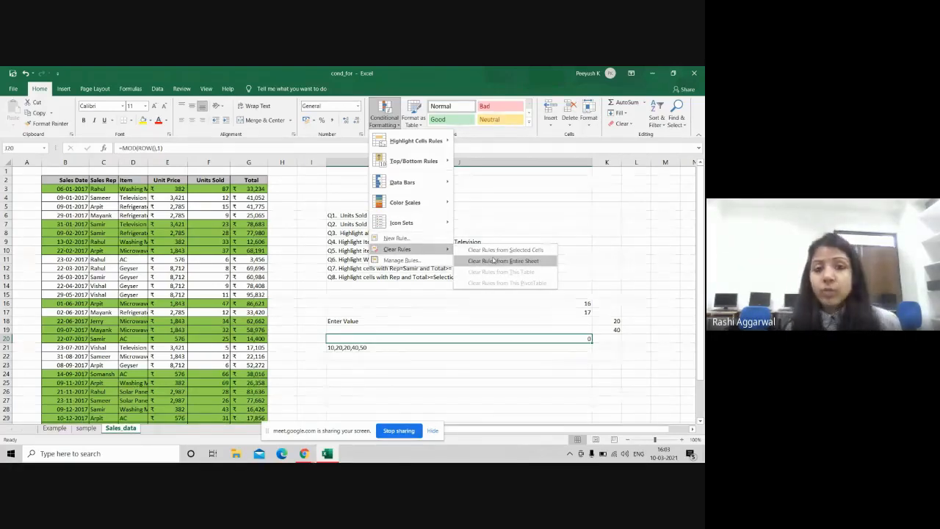
click(493, 261)
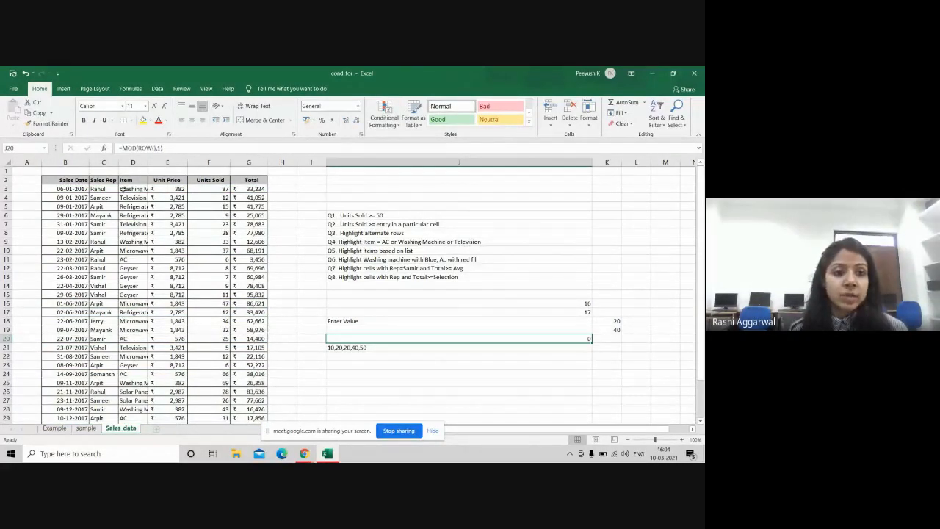
Step: Select the Item column cells from D3 downward
drag(130, 189, 133, 409)
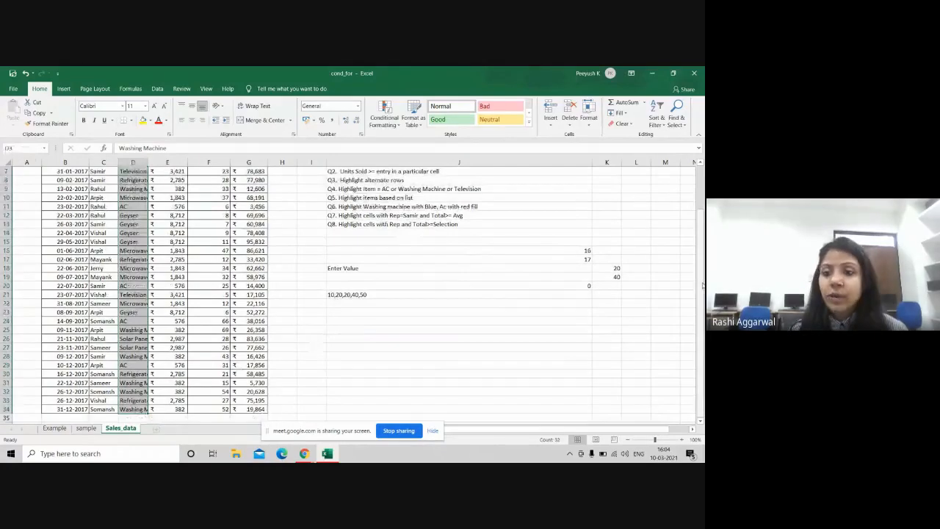
scroll(703, 285, up, 2)
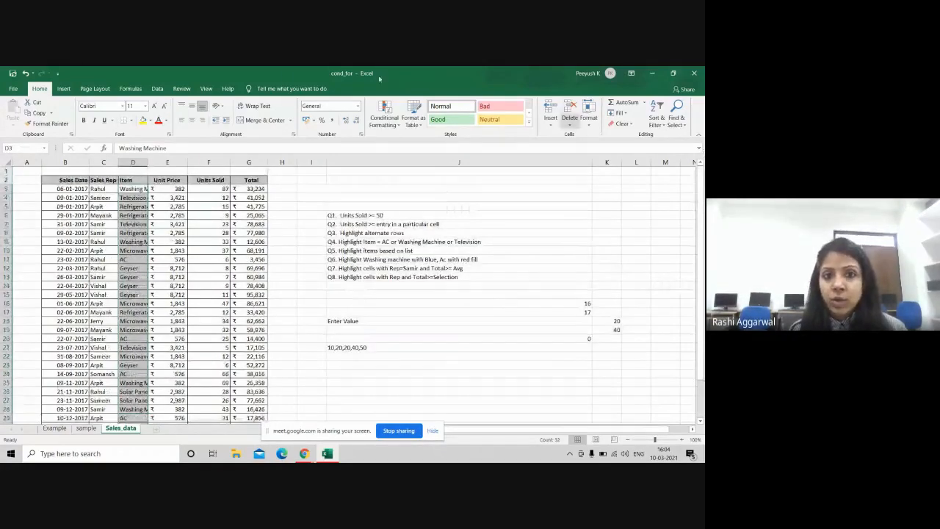
click(396, 129)
mouse_move(419, 146)
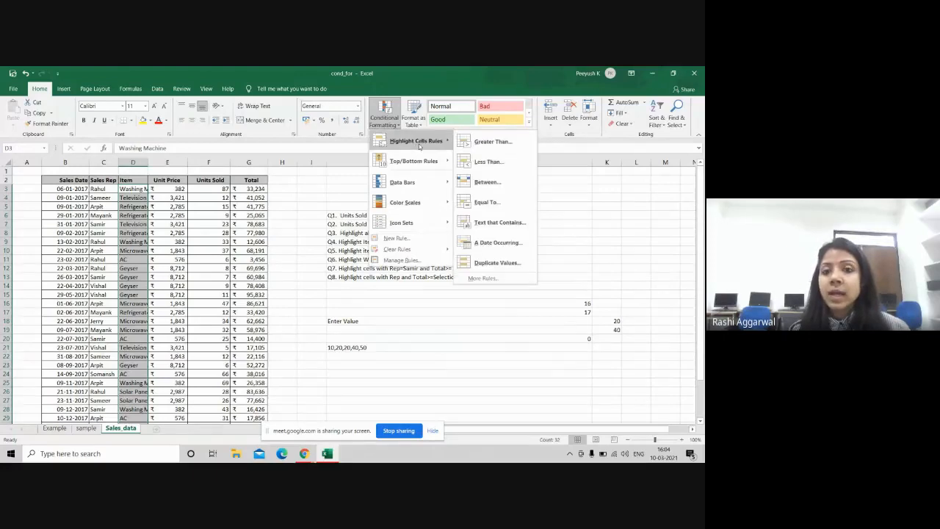
Step: Start a new formula-based rule beginning =OR( with a $D3 reference
click(417, 243)
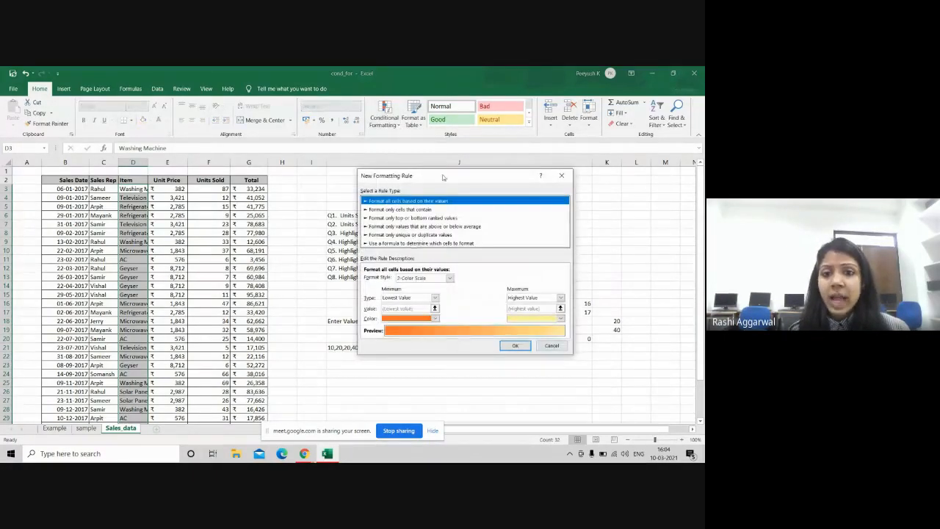
drag(442, 177, 412, 164)
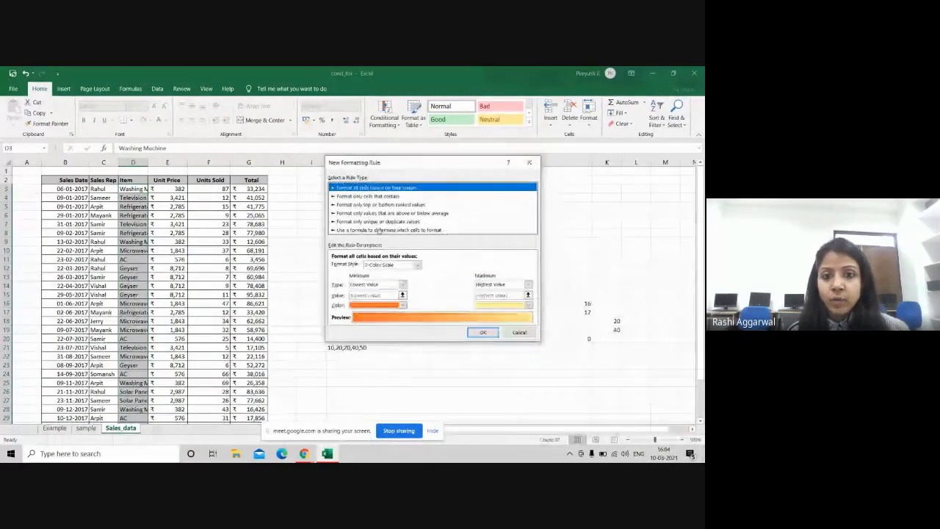
click(379, 231)
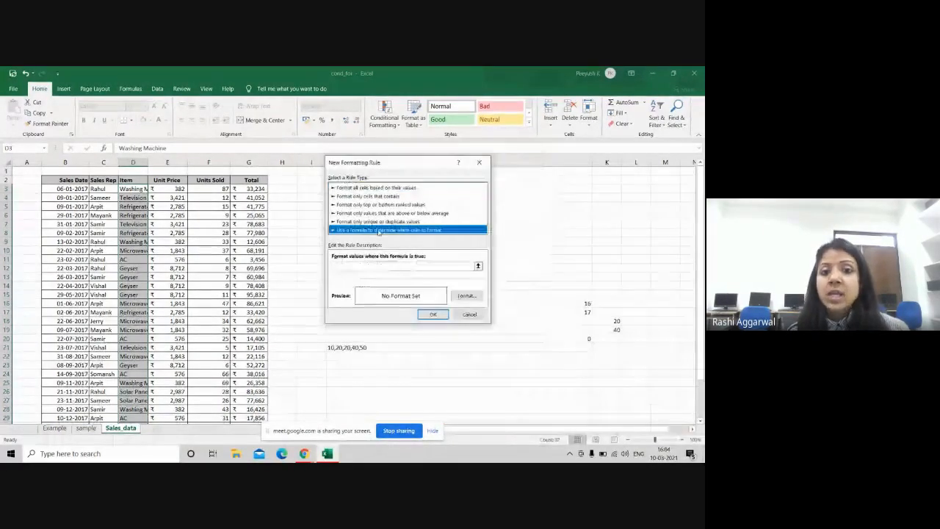
click(346, 265)
text(=or)
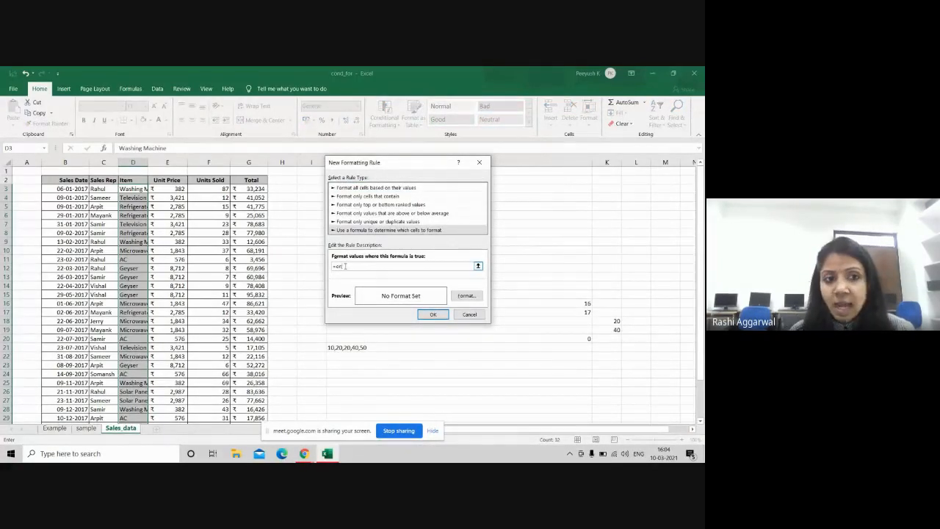
text(()
click(130, 189)
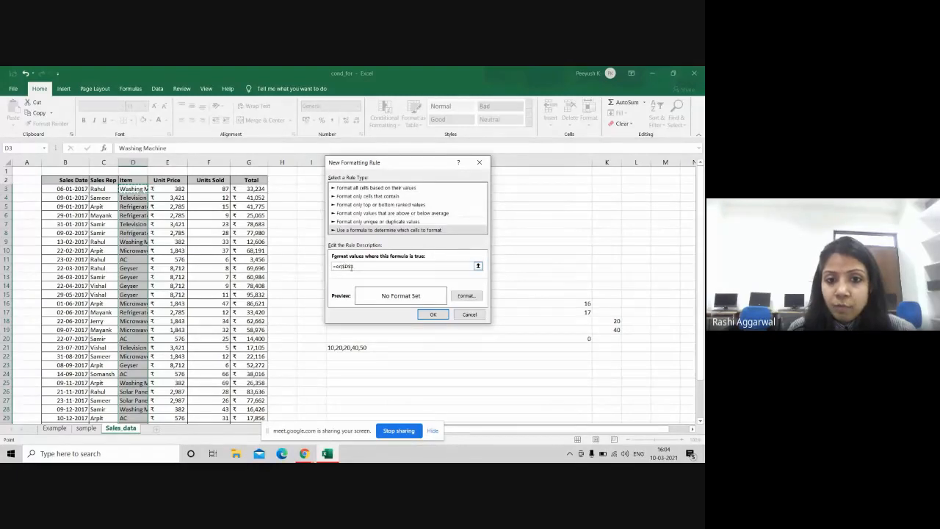
click(351, 267)
key(BackSpace)
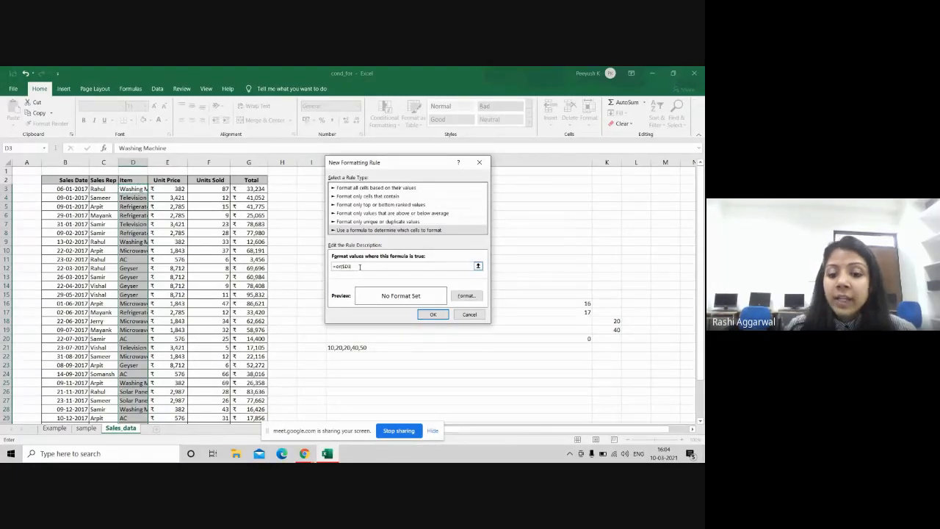
Step: Complete the formula as =OR($D3="Washing Machine",$D3="Television",$D3="AC")
text(="W)
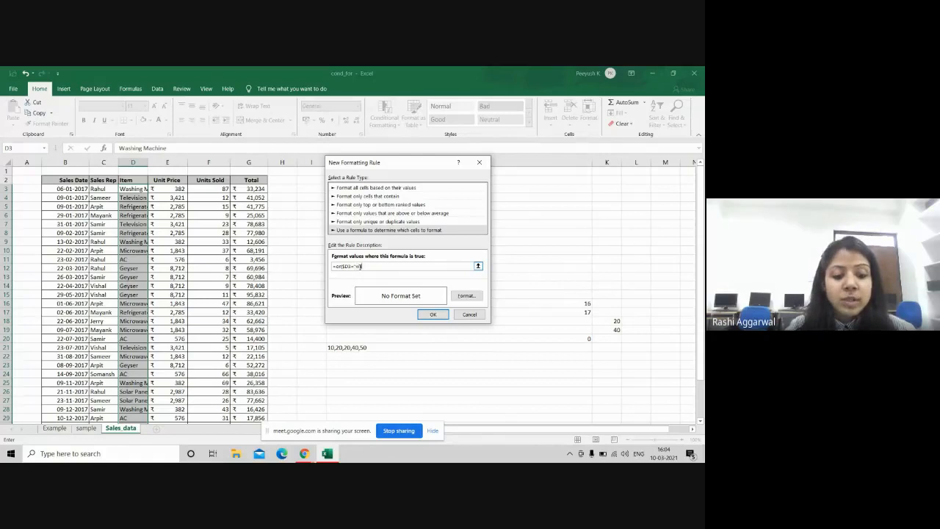
text(ashing)
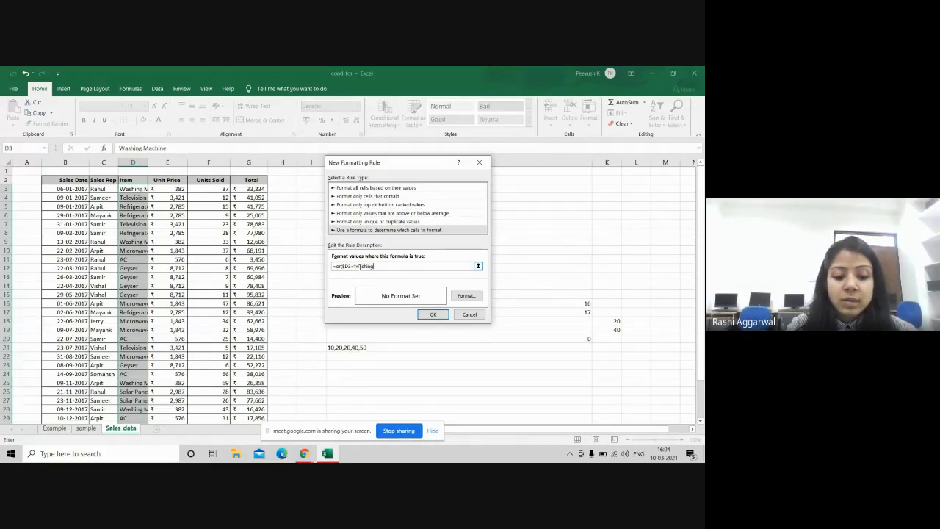
text( Machine",)
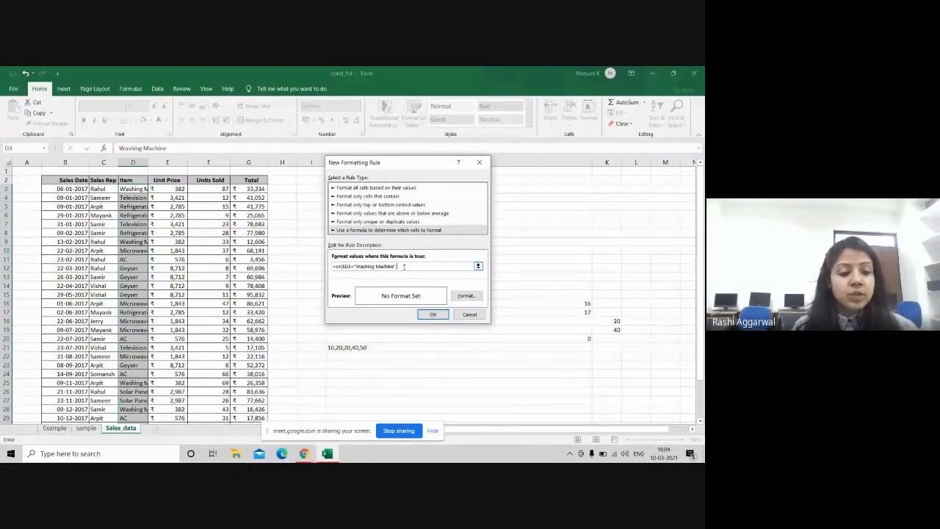
click(135, 189)
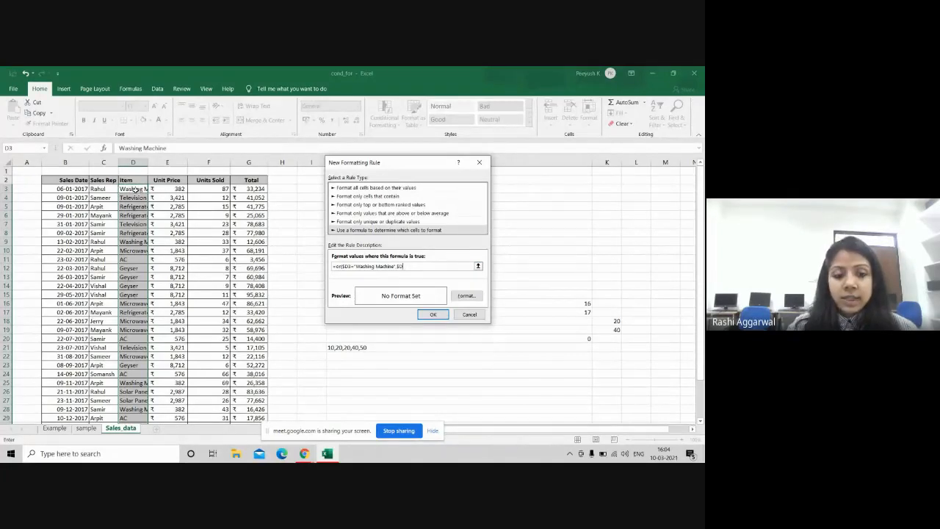
text(=)
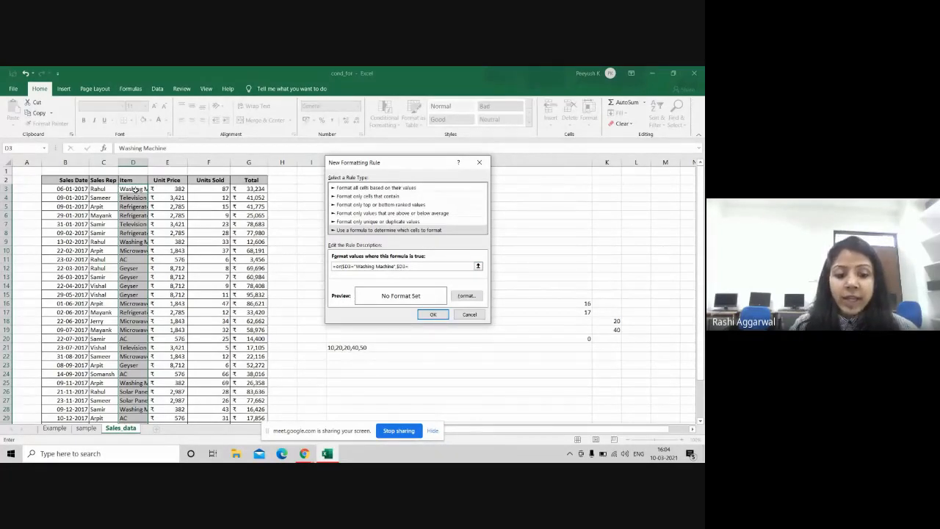
text("TV)
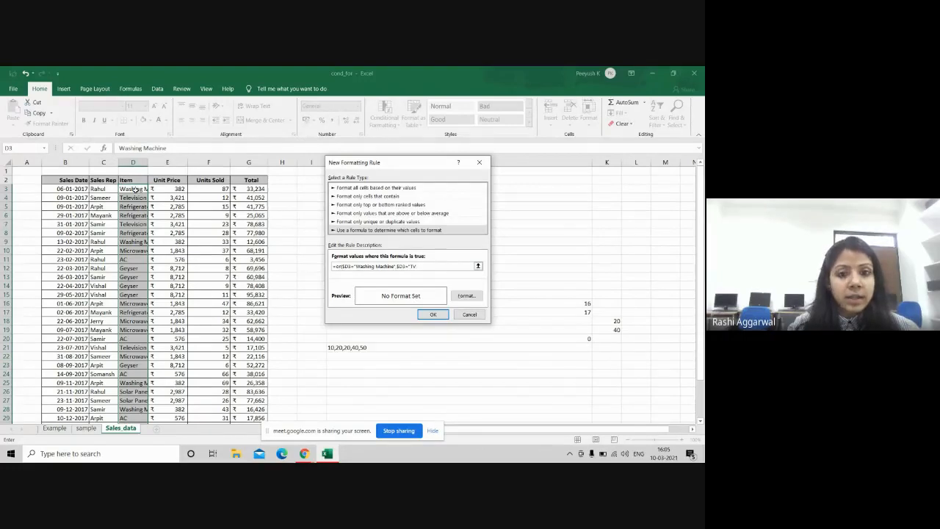
key(BackSpace)
key(BackSpace)
text(Telev)
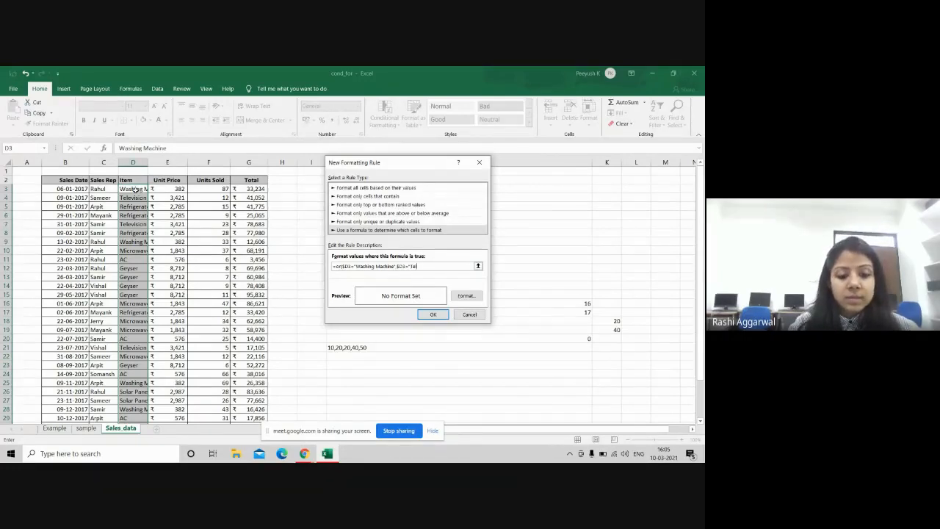
text(ision)
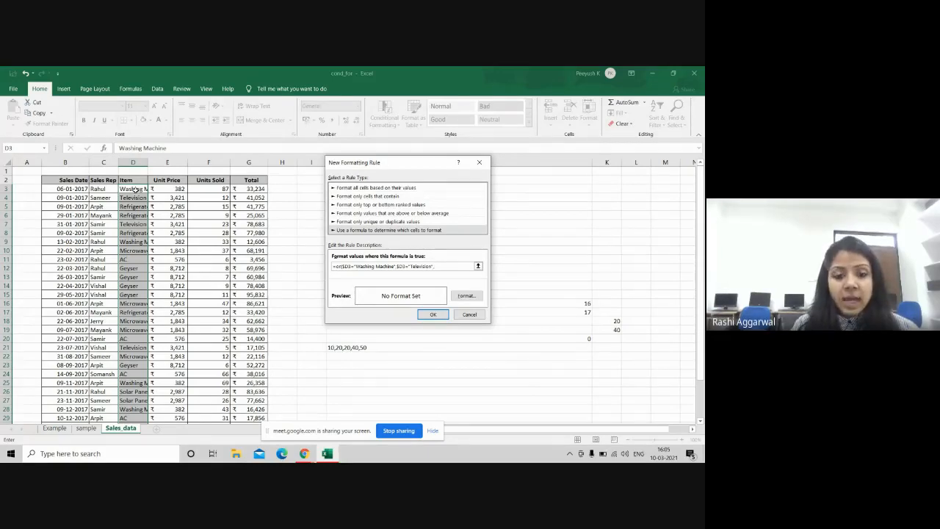
text(",$d)
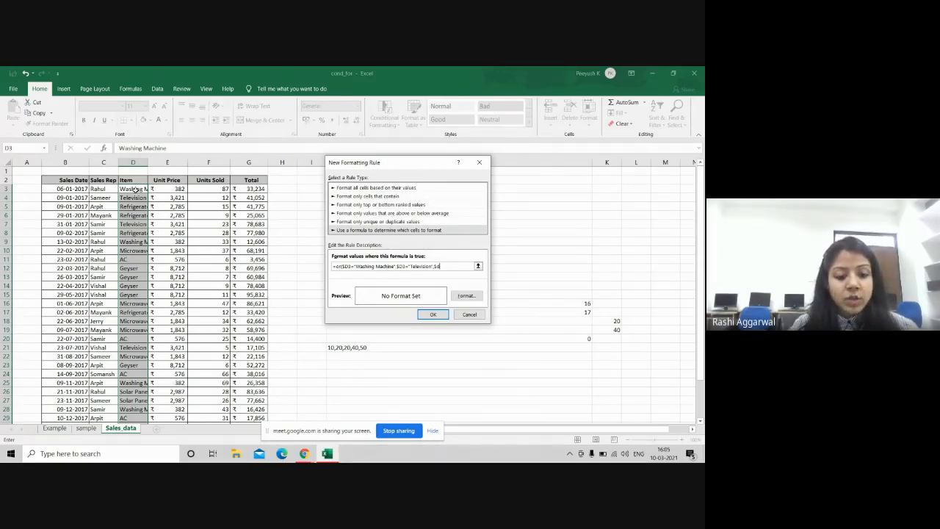
text(3)
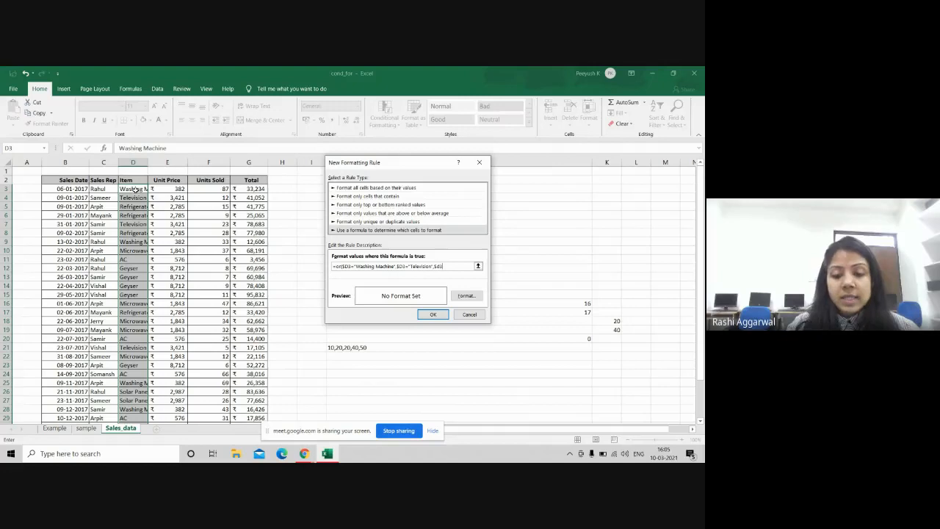
text(=)
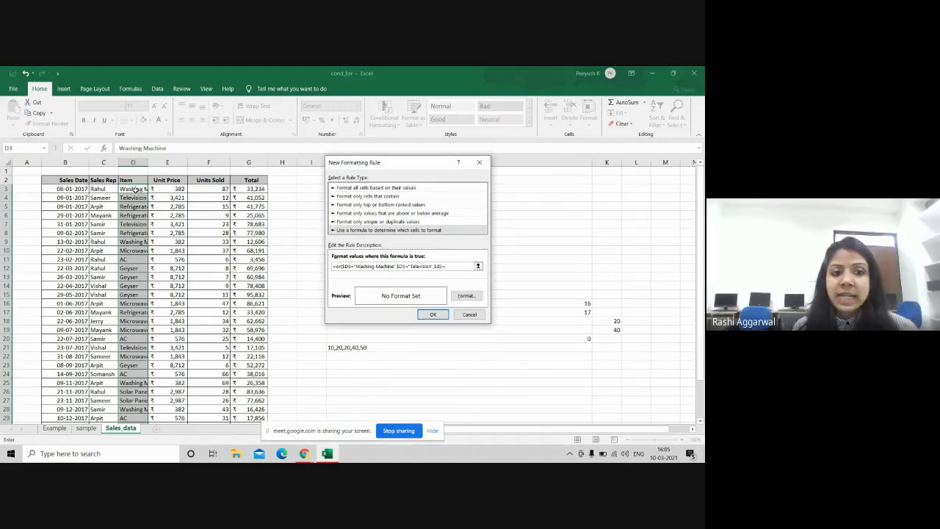
text("AC)
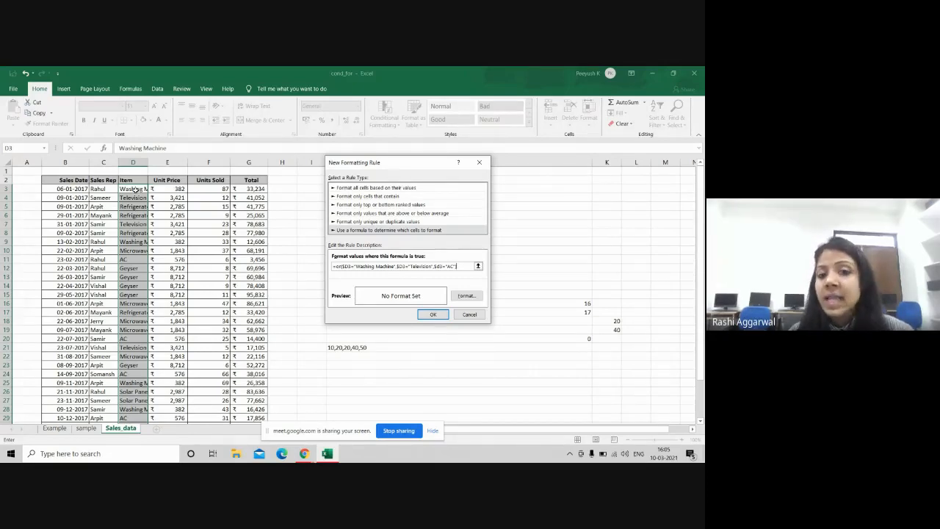
click(458, 296)
Step: Give the OR rule a light green fill and apply it to the Item cells
click(391, 232)
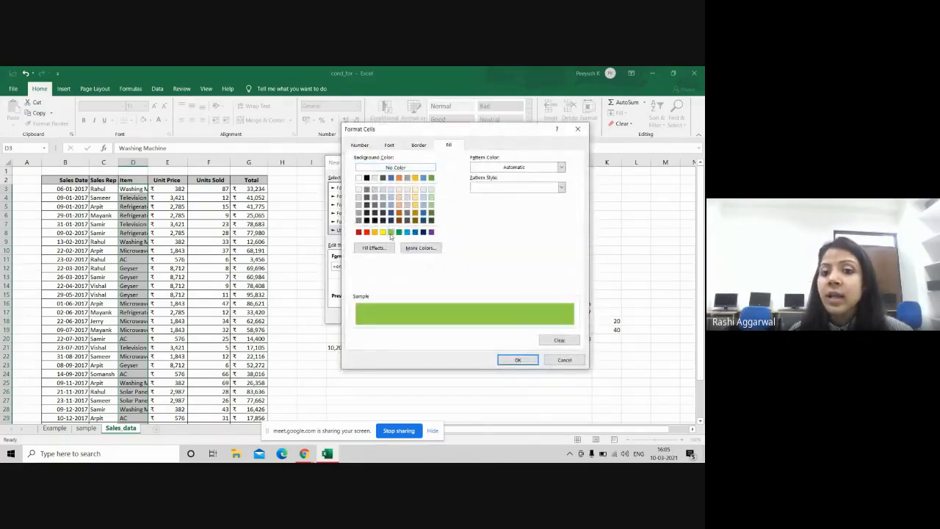
click(517, 359)
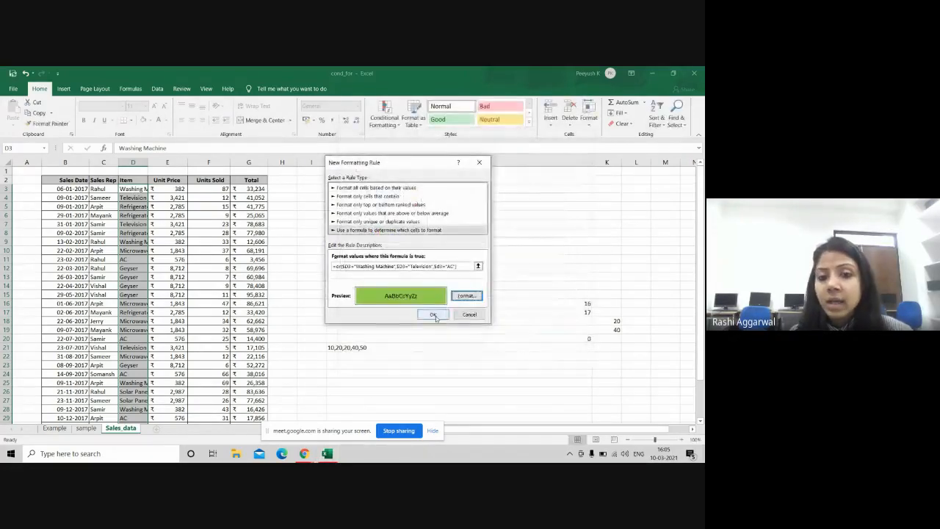
click(433, 314)
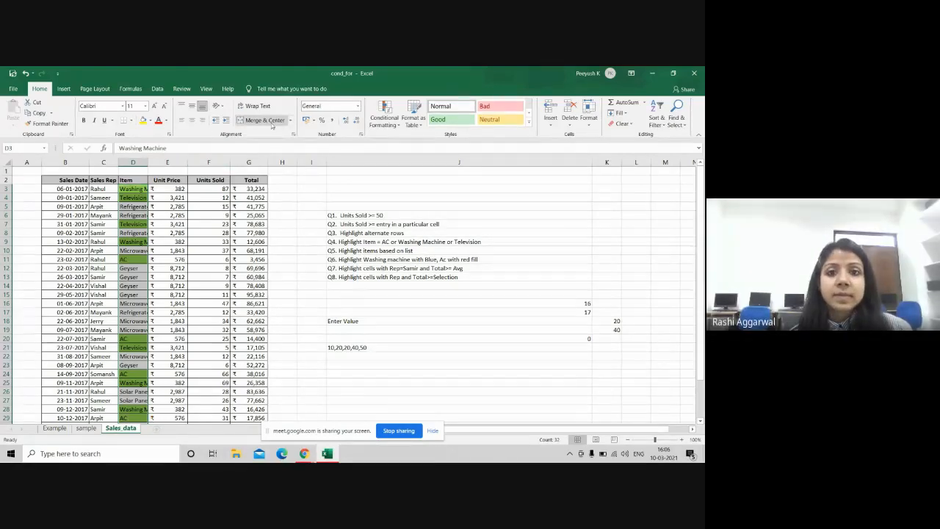
click(393, 125)
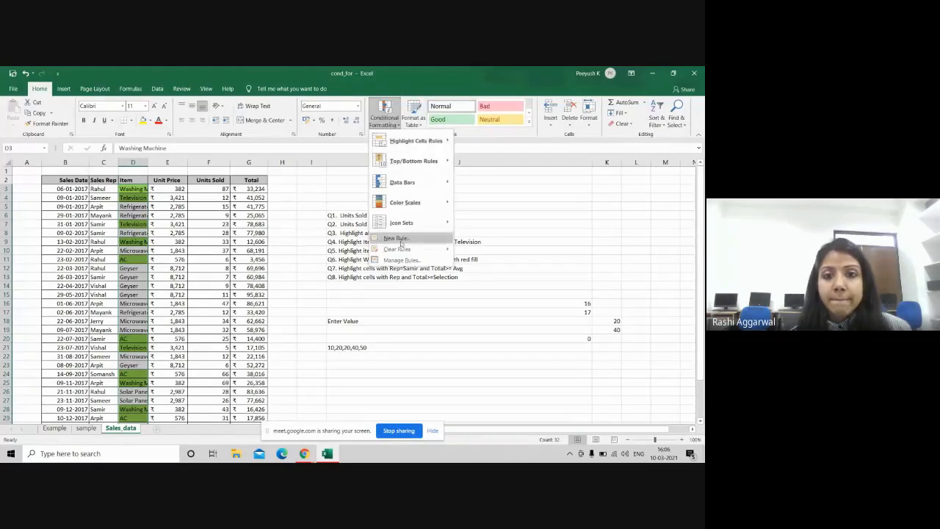
click(401, 260)
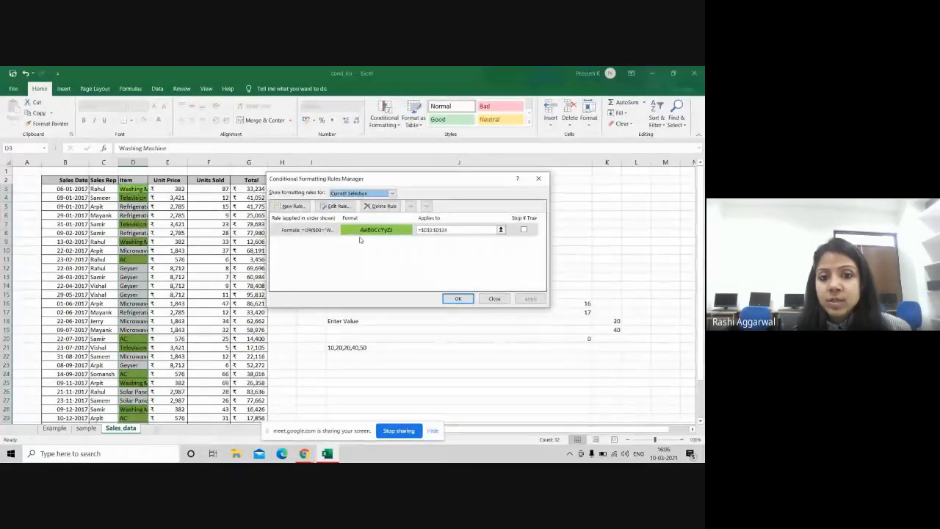
double_click(325, 229)
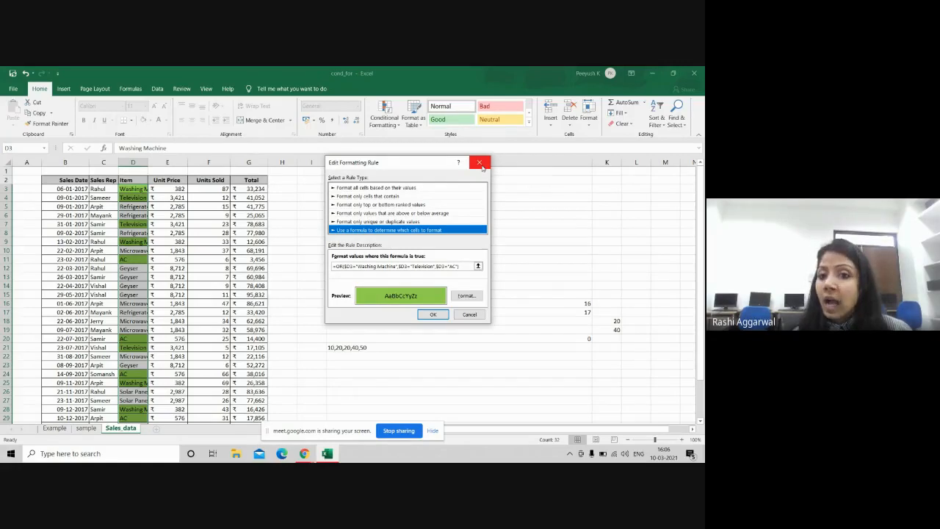
click(481, 163)
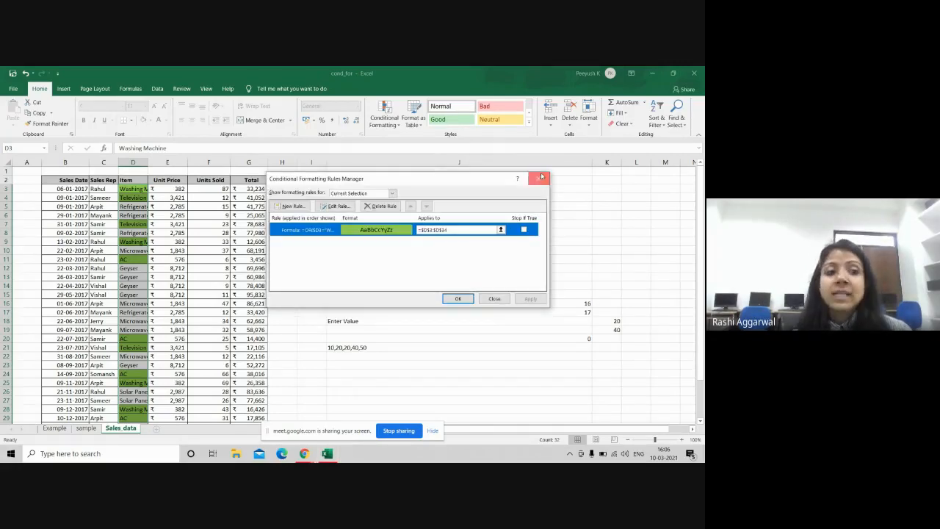
click(539, 177)
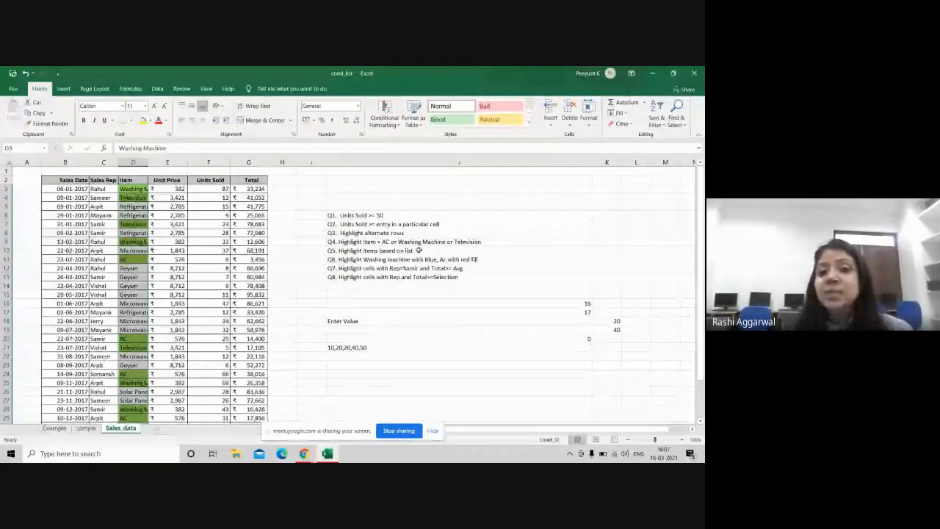
click(418, 251)
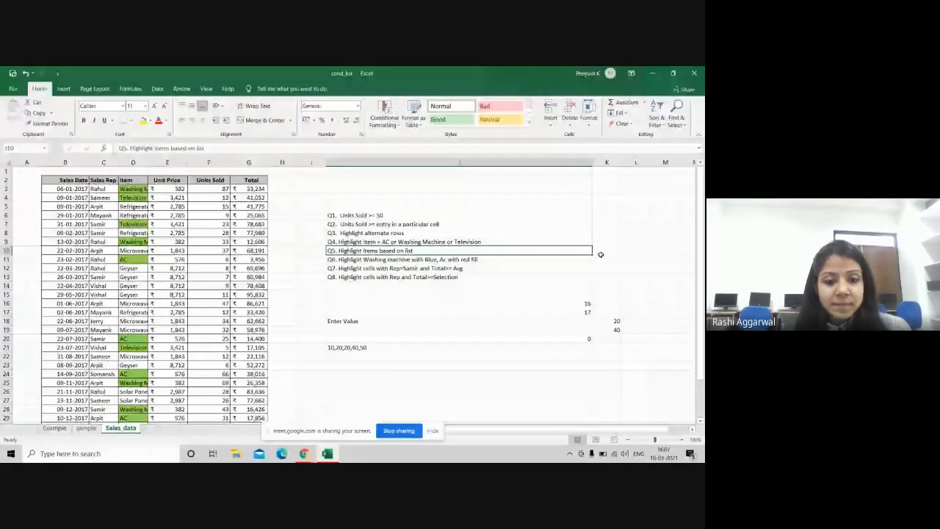
drag(341, 434, 277, 438)
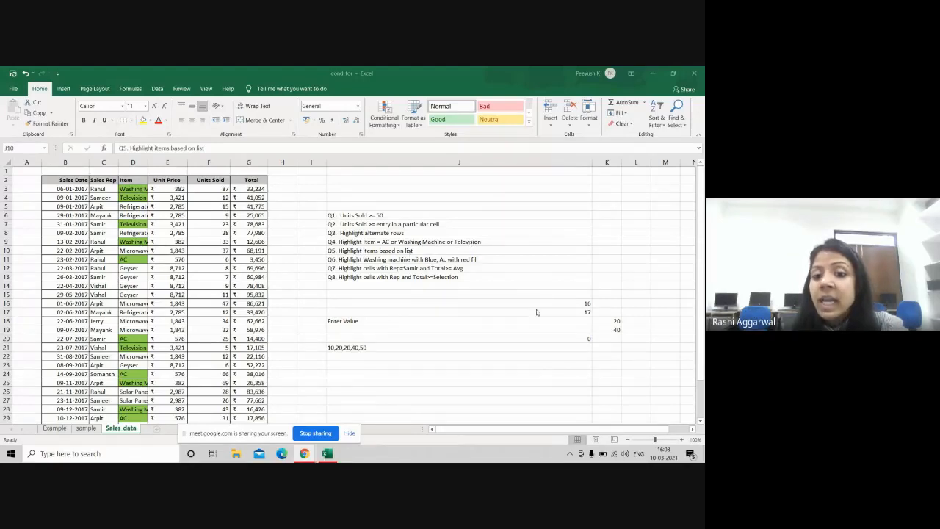
click(607, 347)
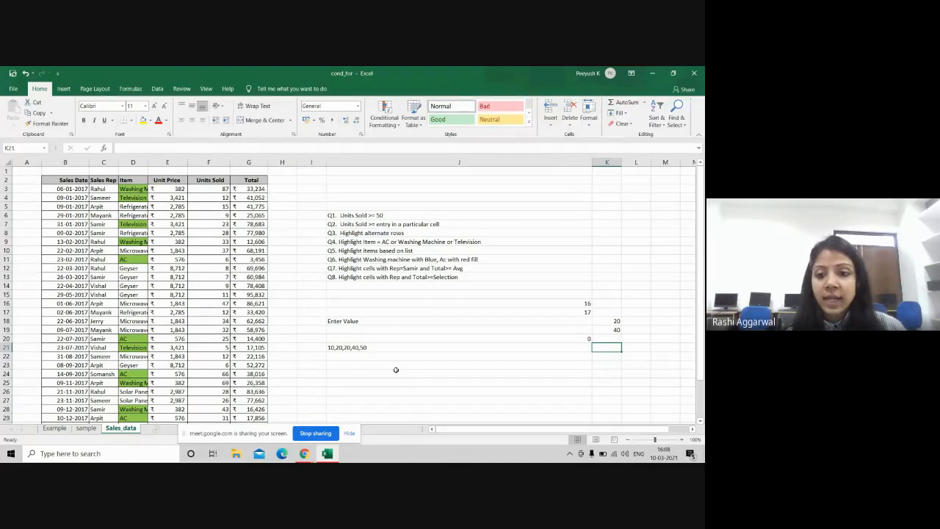
key(alt+Tab)
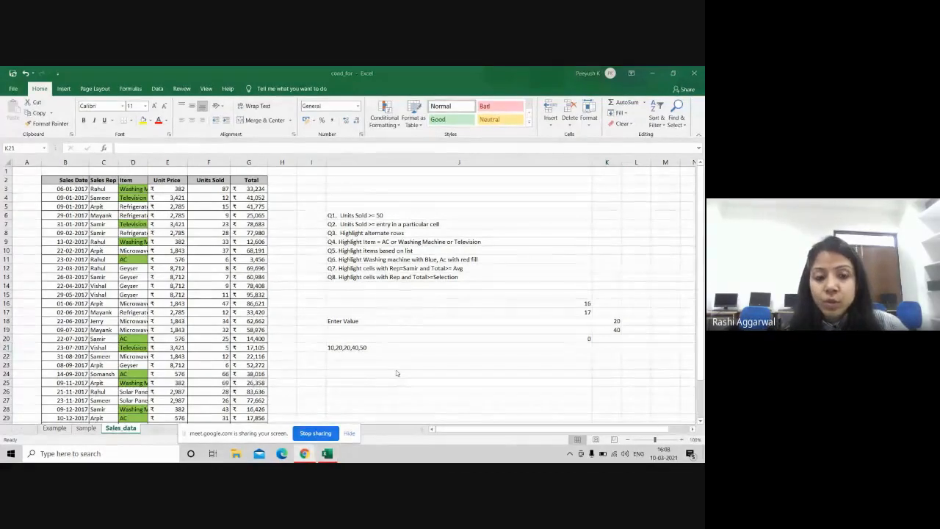
mouse_move(311, 456)
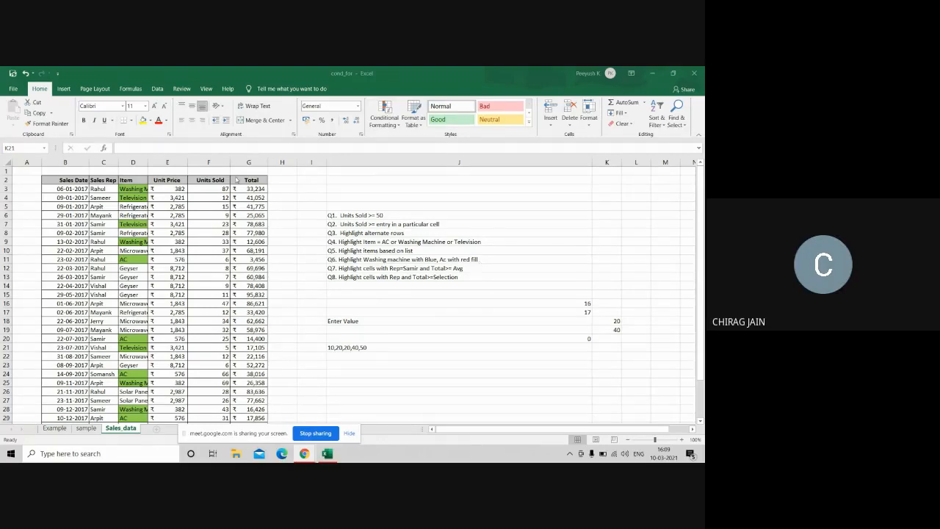
Step: Clear all conditional formatting rules from the entire sheet again
click(384, 127)
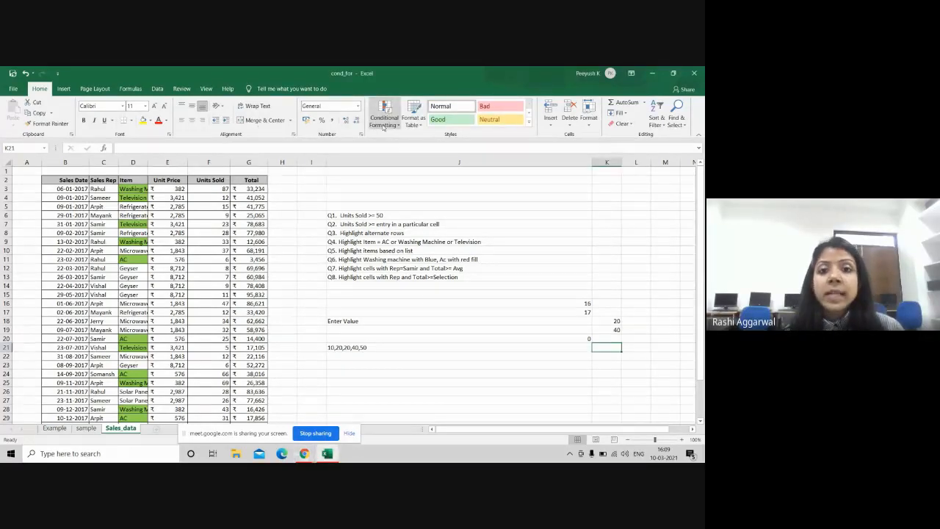
click(384, 127)
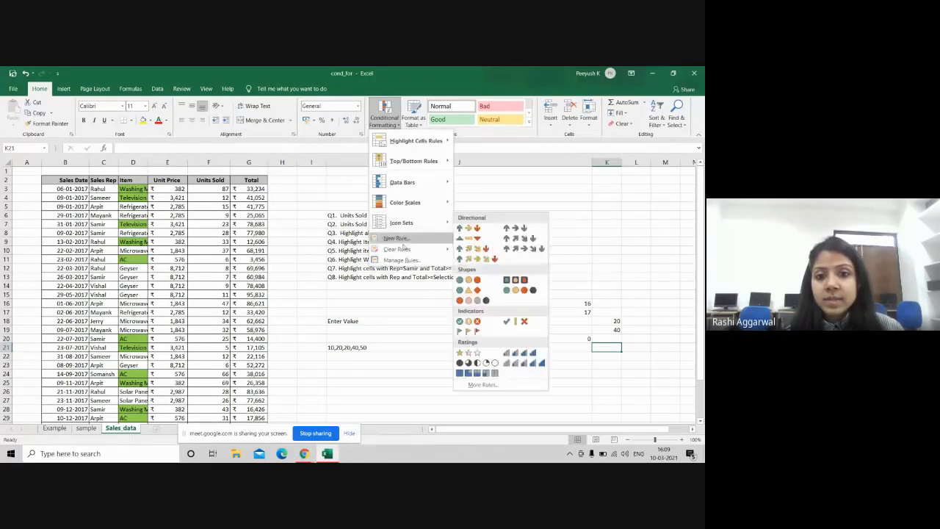
mouse_move(404, 249)
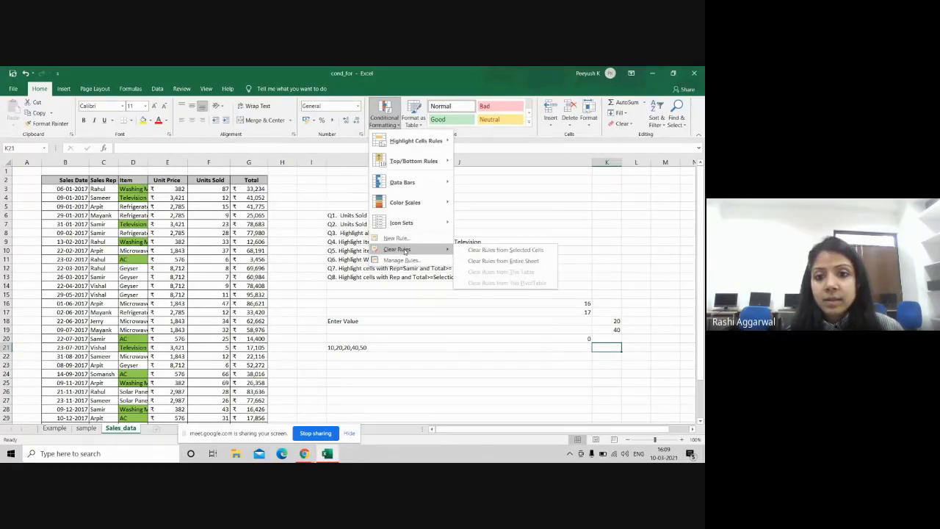
click(499, 262)
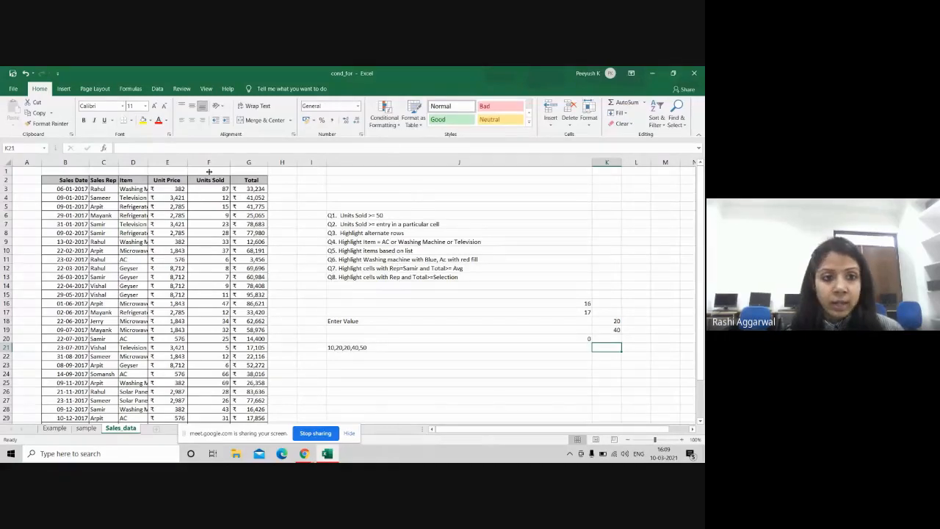
Step: Select the Item entries in column D from D3 downward
drag(56, 188, 218, 367)
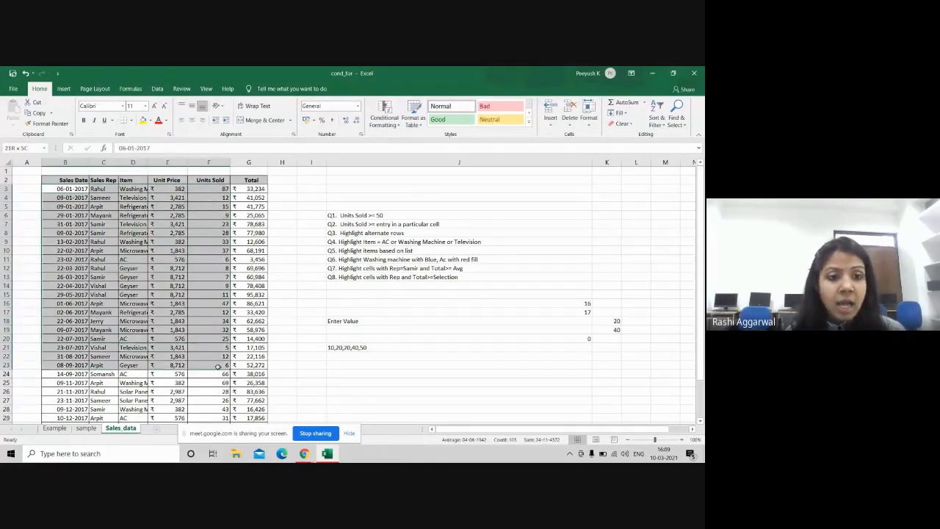
click(282, 180)
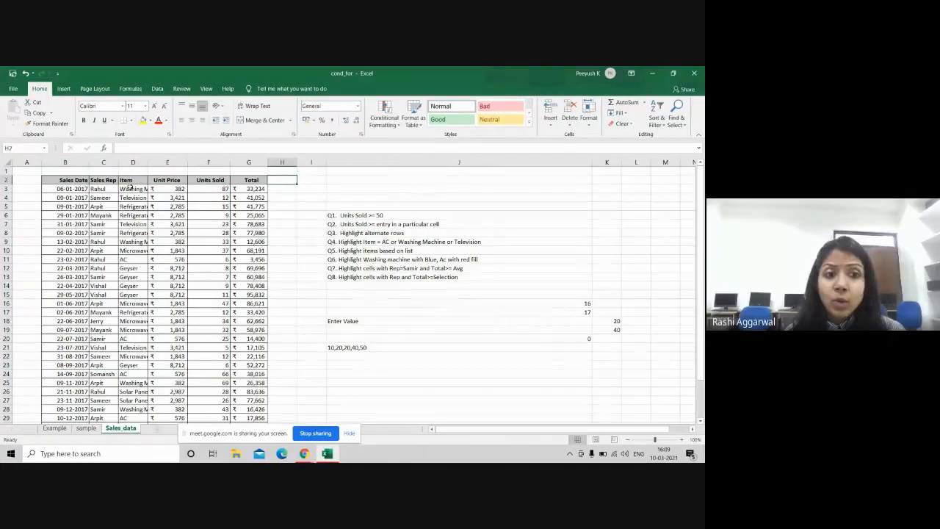
drag(133, 189, 138, 393)
Step: Create a new formula rule =$D3="Washing Machine" for the selected Item cells
click(389, 124)
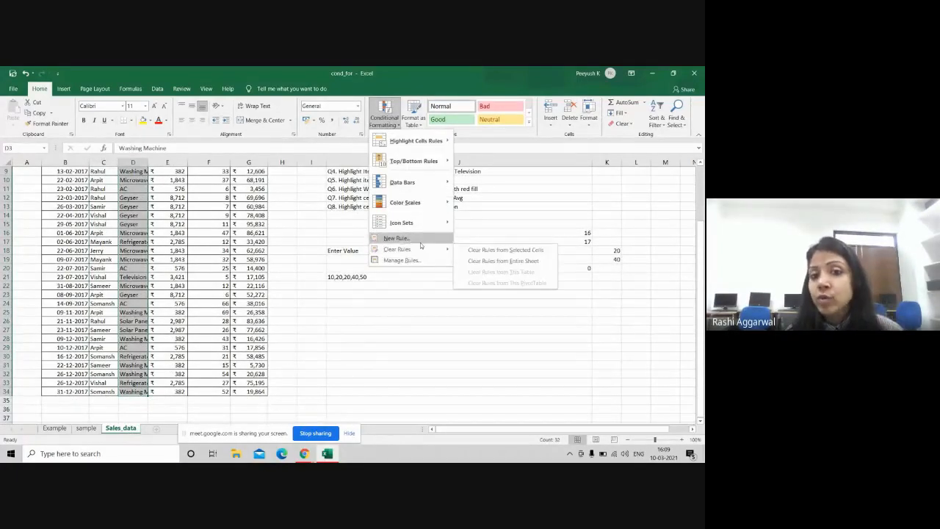
click(396, 238)
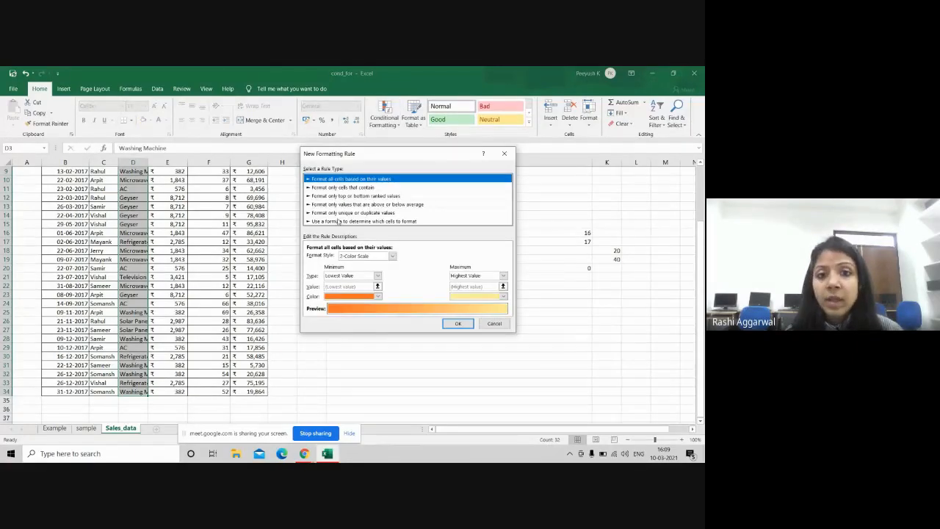
click(340, 221)
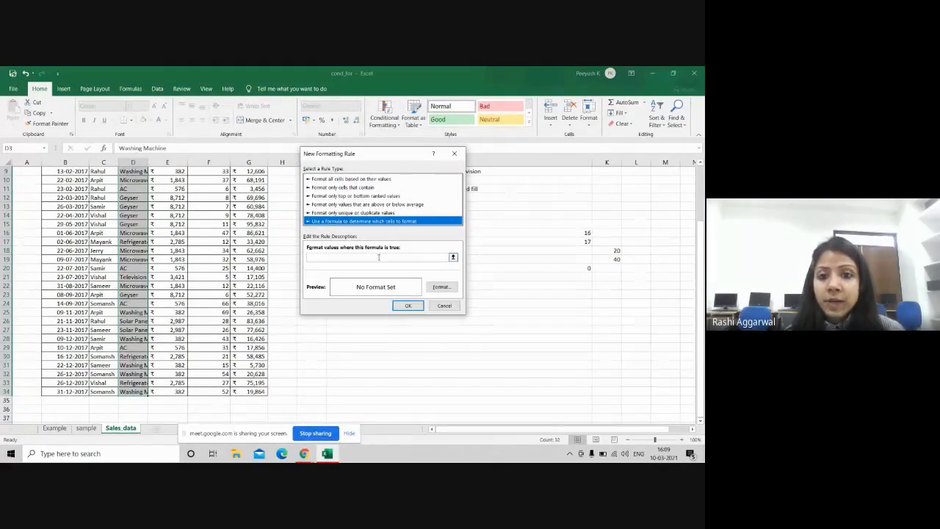
click(379, 256)
text(=)
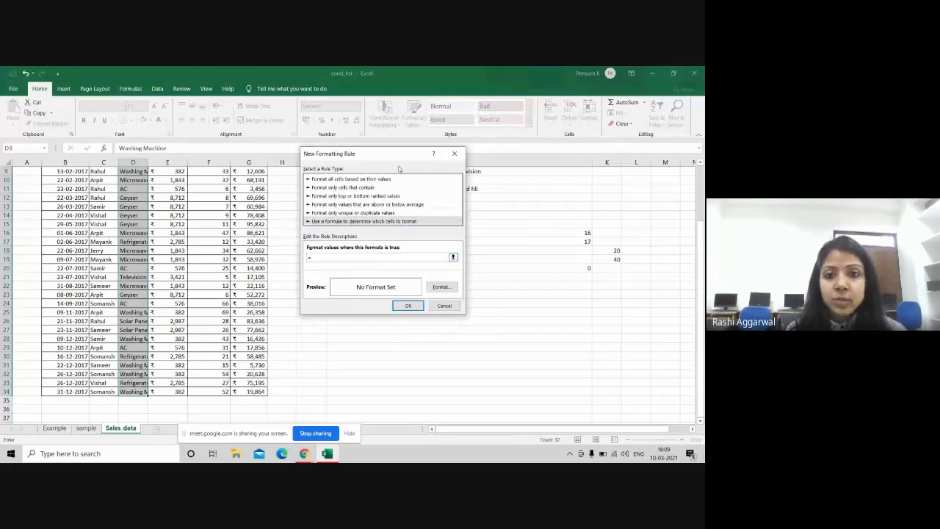
drag(397, 157, 489, 196)
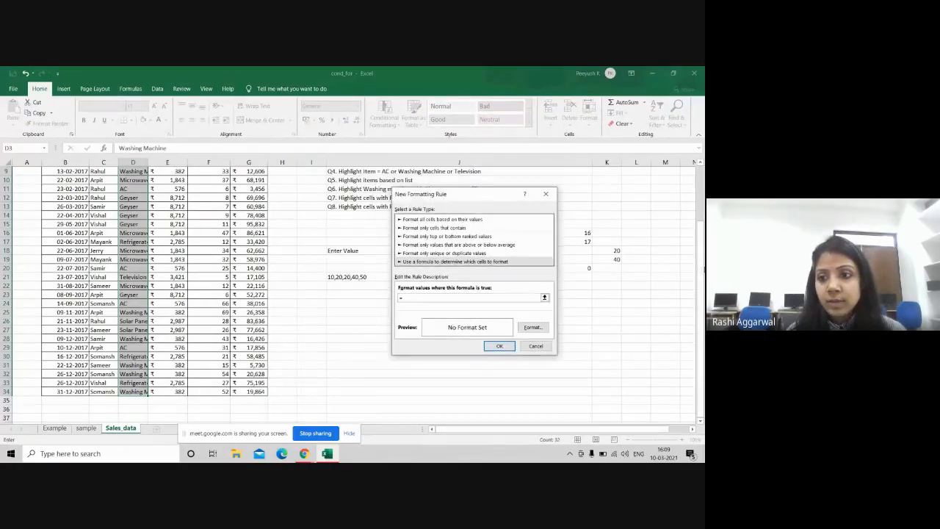
drag(700, 284, 700, 226)
key(BackSpace)
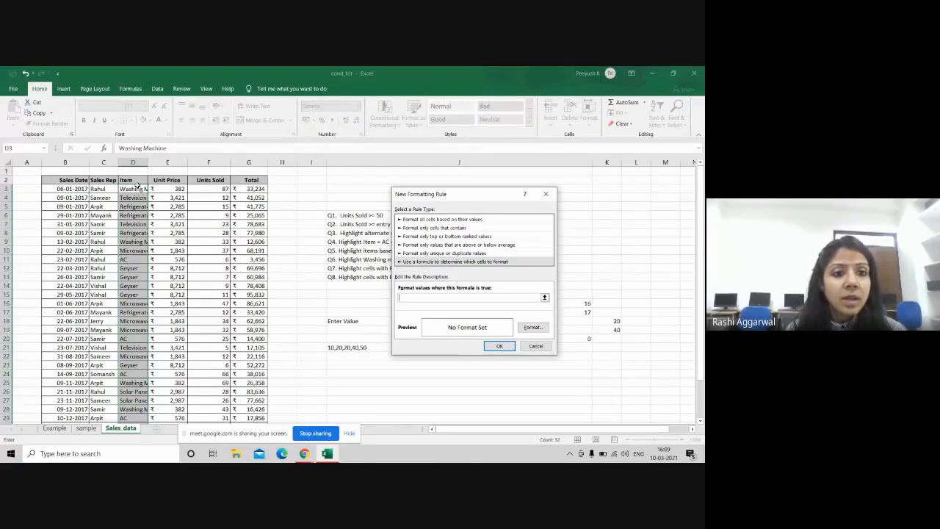
text(=)
click(133, 189)
key(BackSpace)
key(BackSpace)
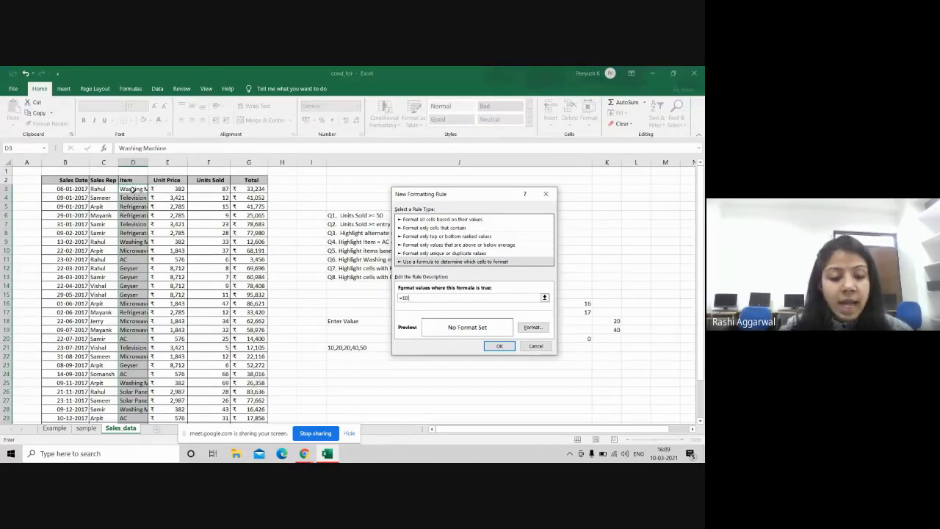
text(3)
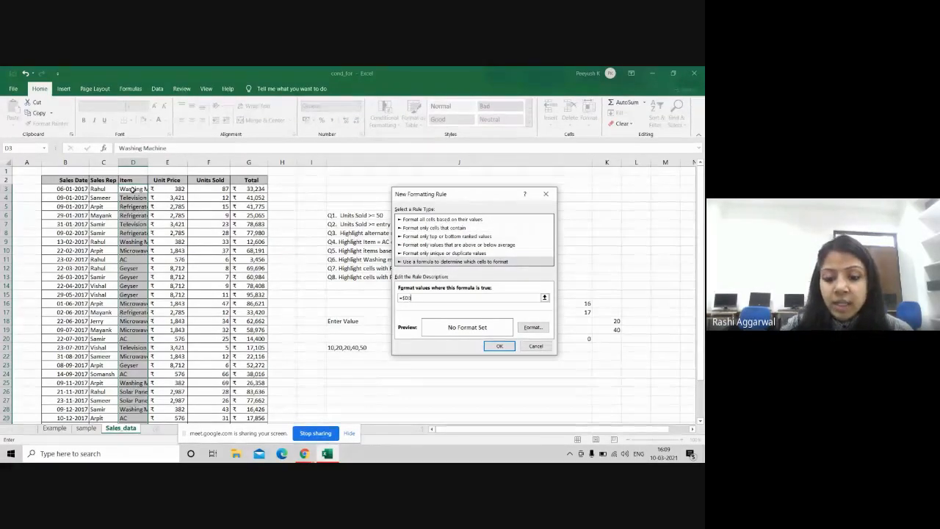
text(=)
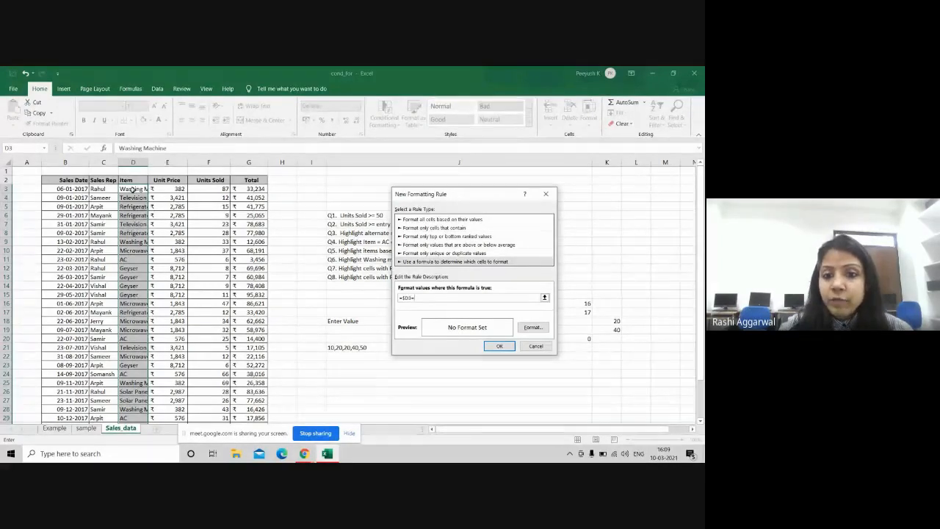
text("Washing)
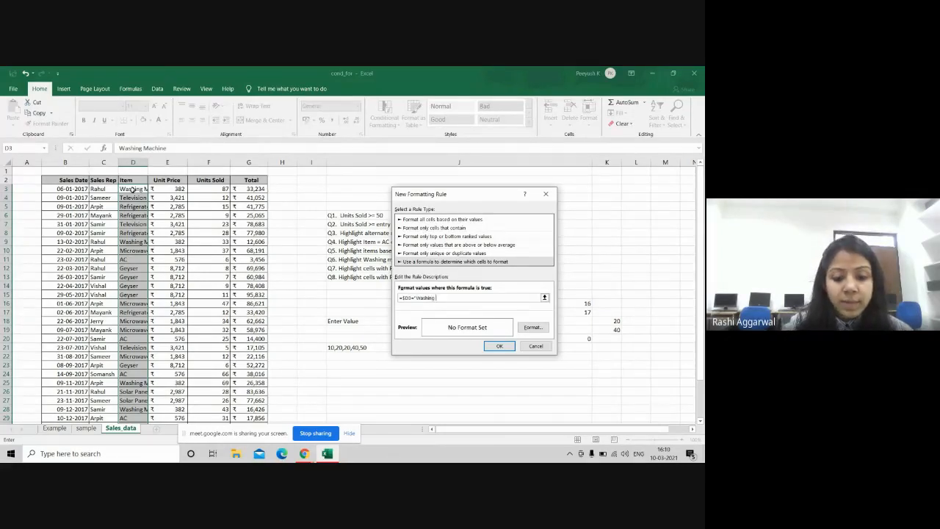
text( Machine)
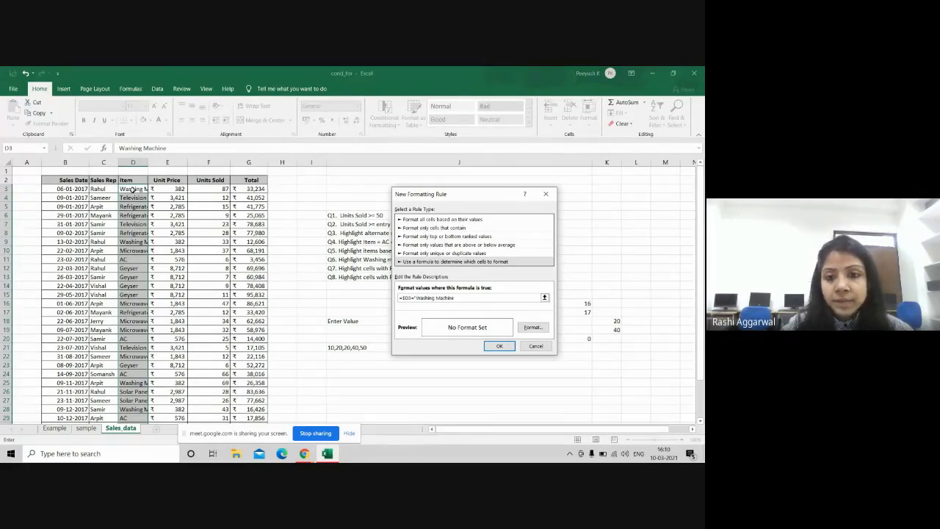
text(")
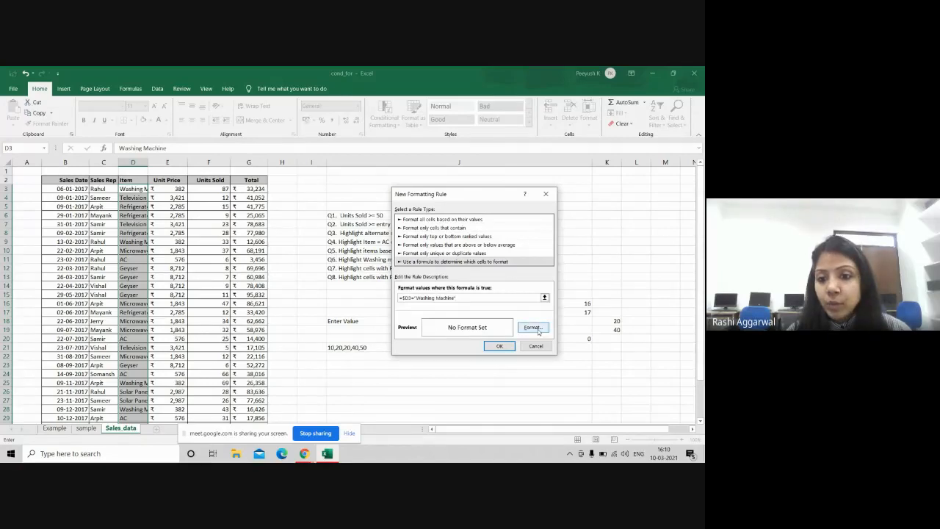
Step: Give the Washing Machine rule a gold fill and apply it
click(537, 330)
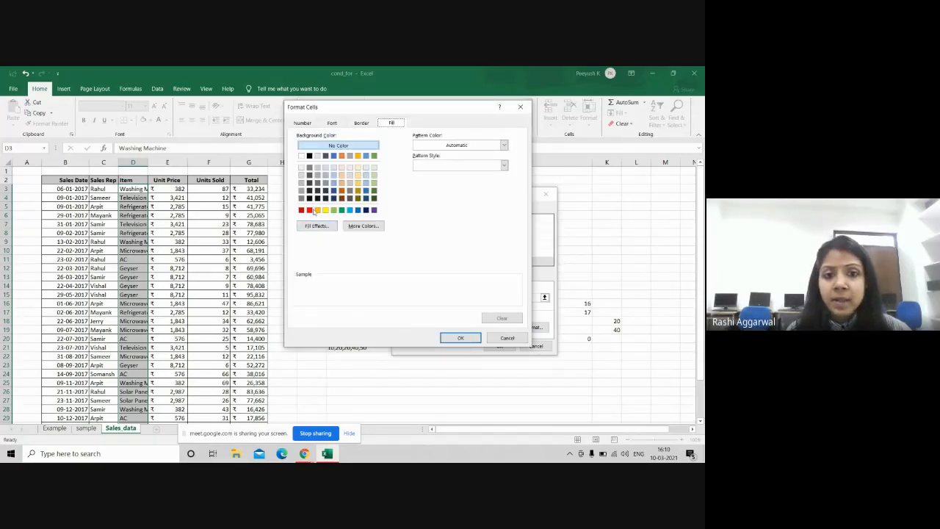
click(317, 211)
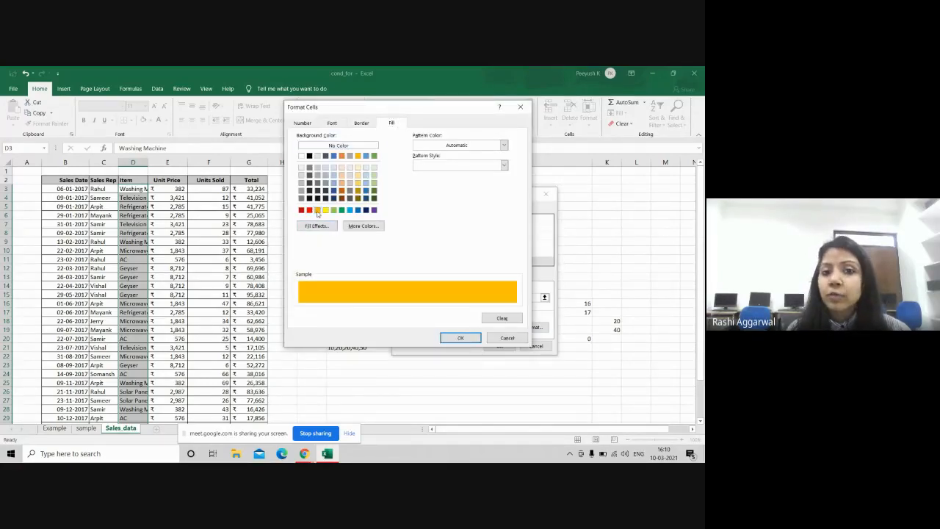
click(460, 337)
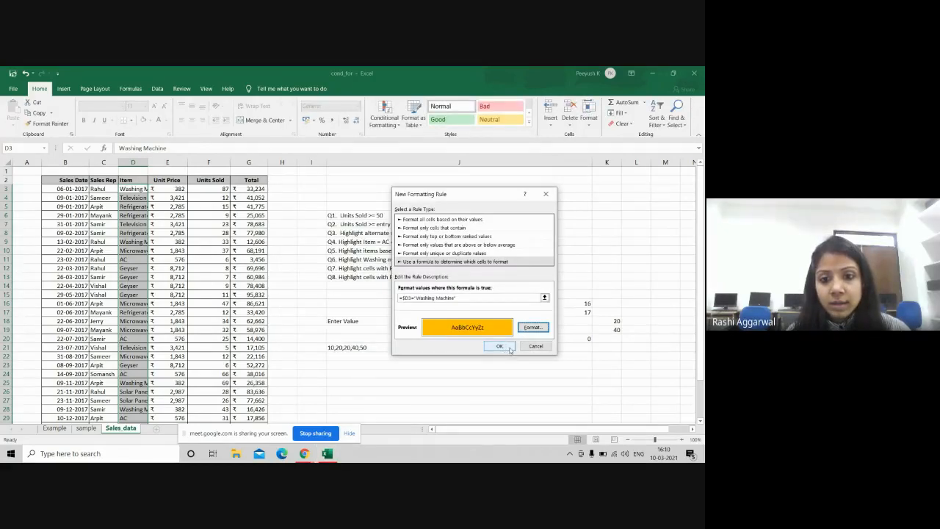
click(509, 350)
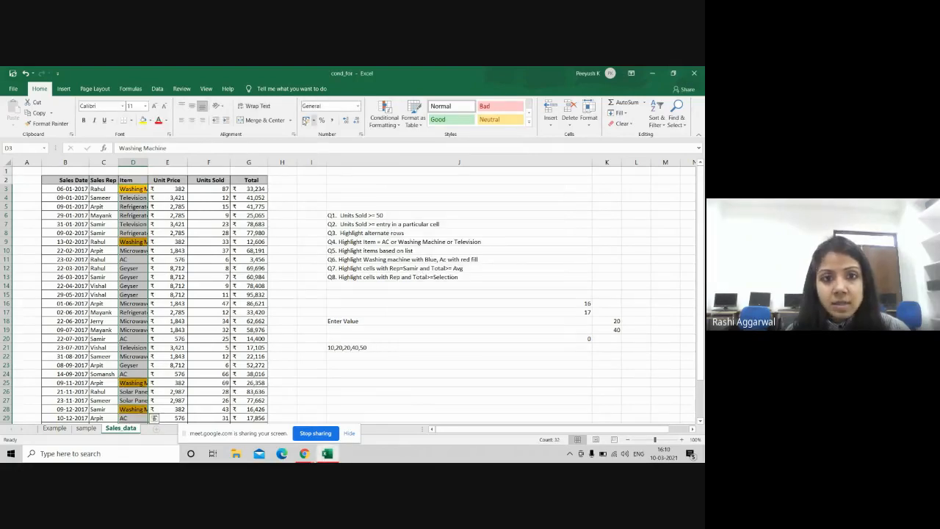
Step: Add a formula rule =$D3="Television" that fills matching Item cells light green
click(389, 122)
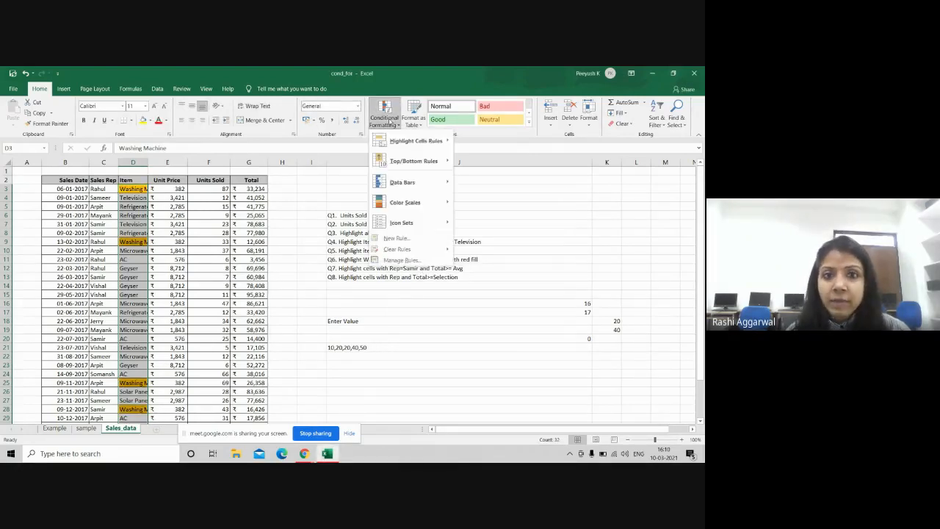
click(416, 239)
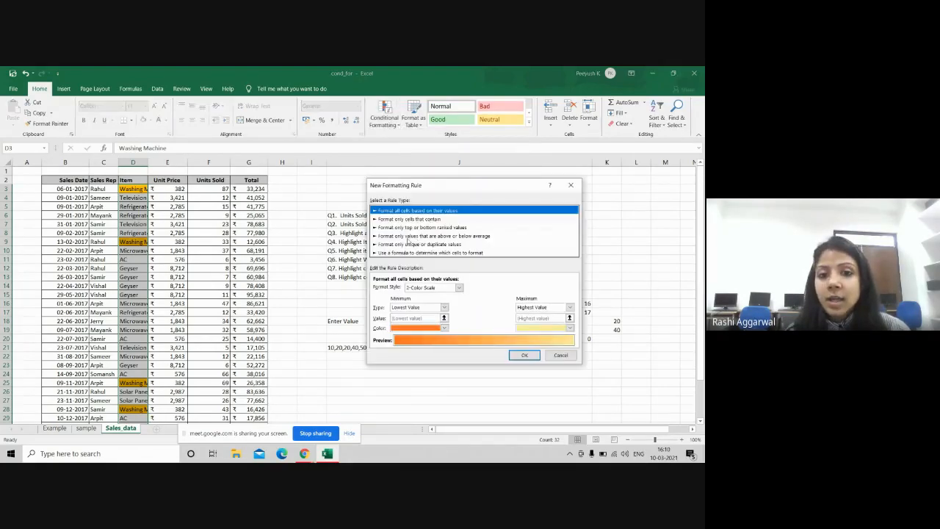
click(402, 254)
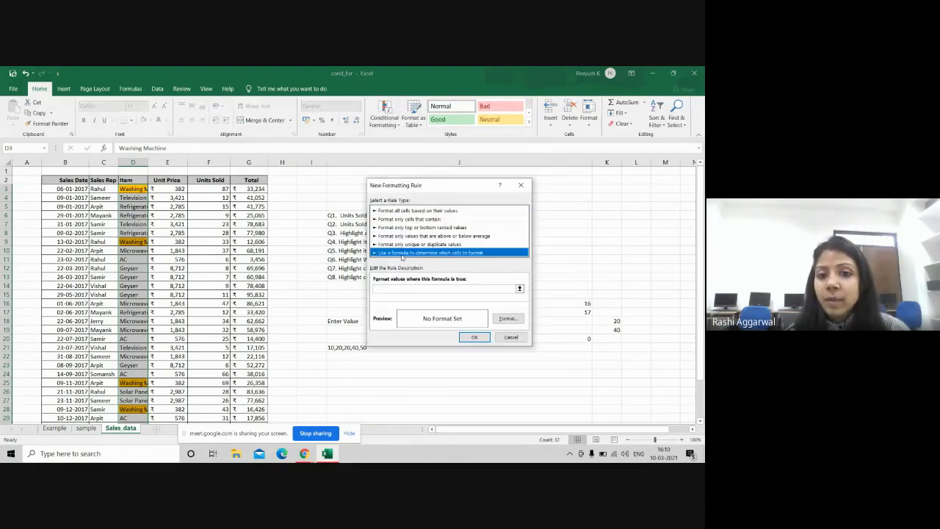
click(398, 287)
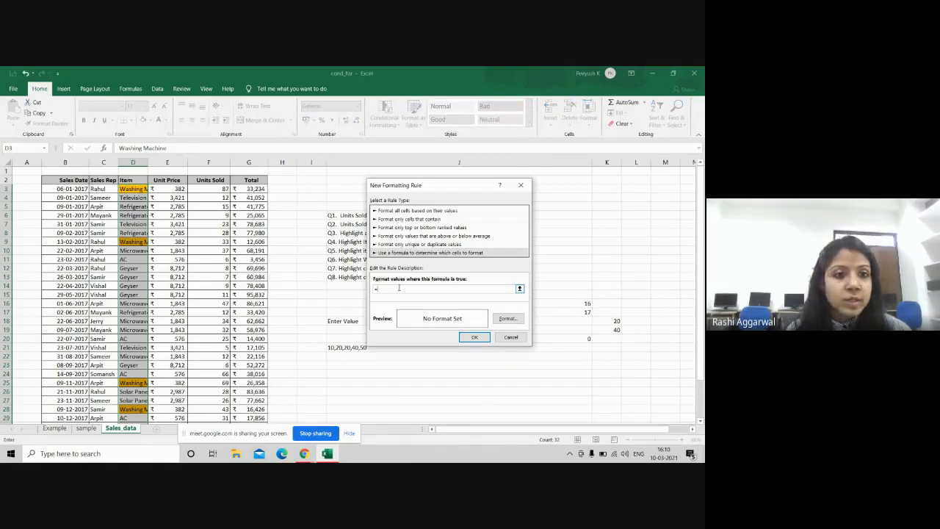
text(=)
click(133, 189)
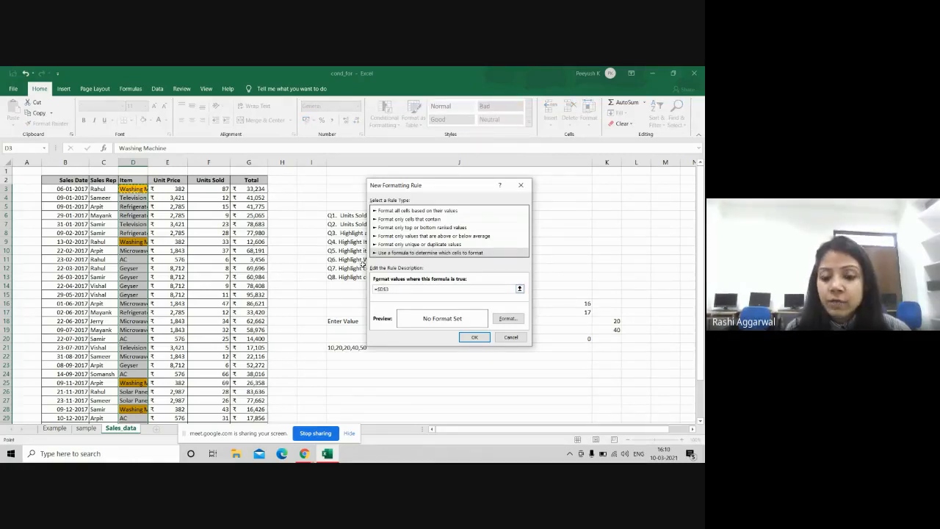
key(BackSpace)
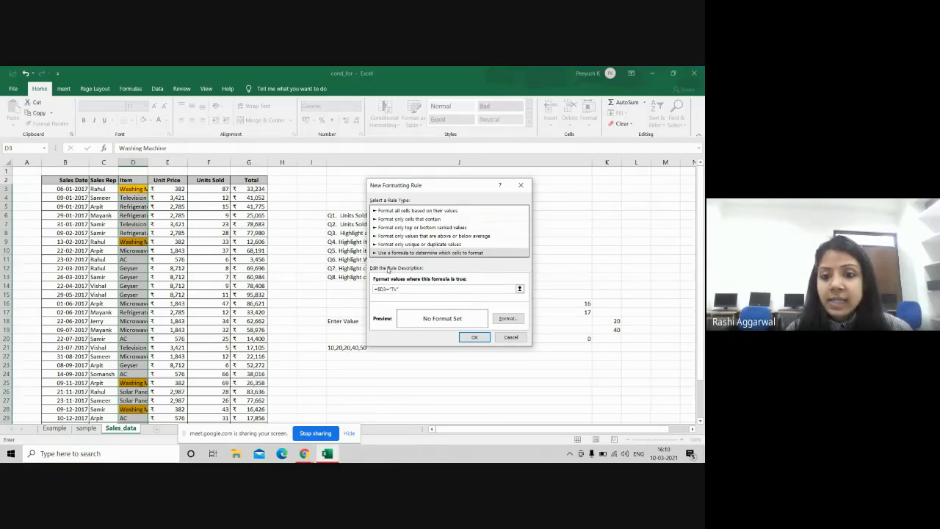
click(507, 318)
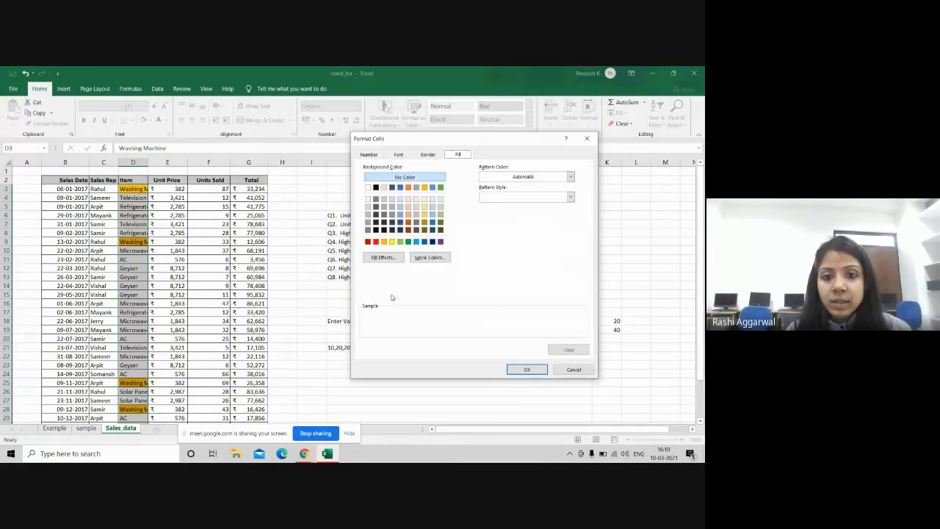
click(400, 240)
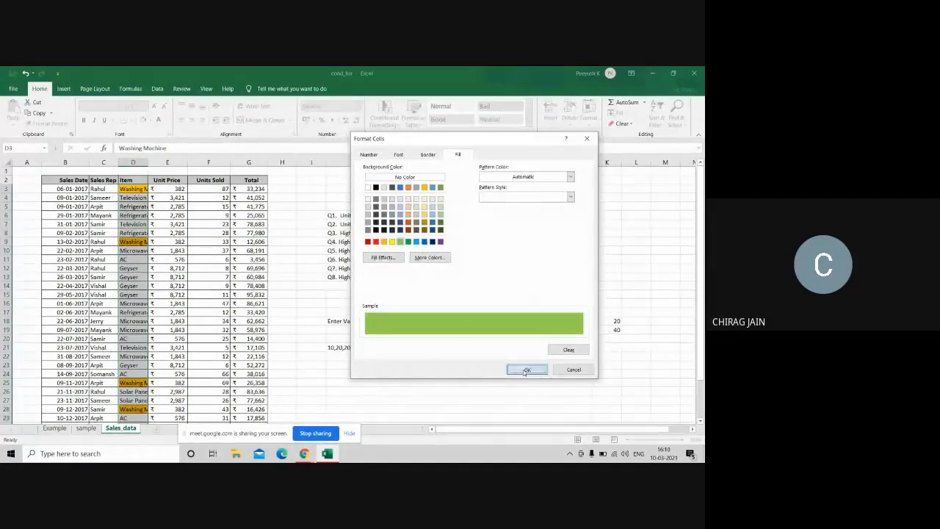
click(525, 369)
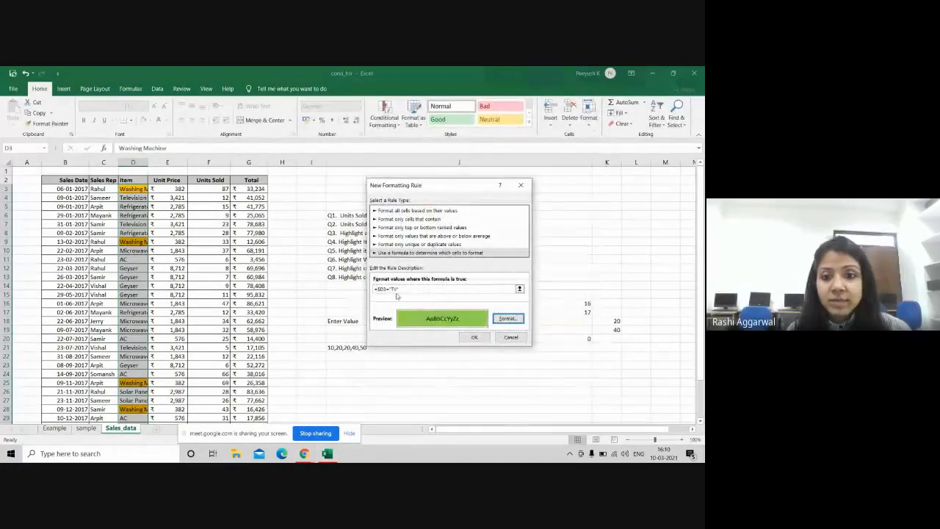
click(397, 289)
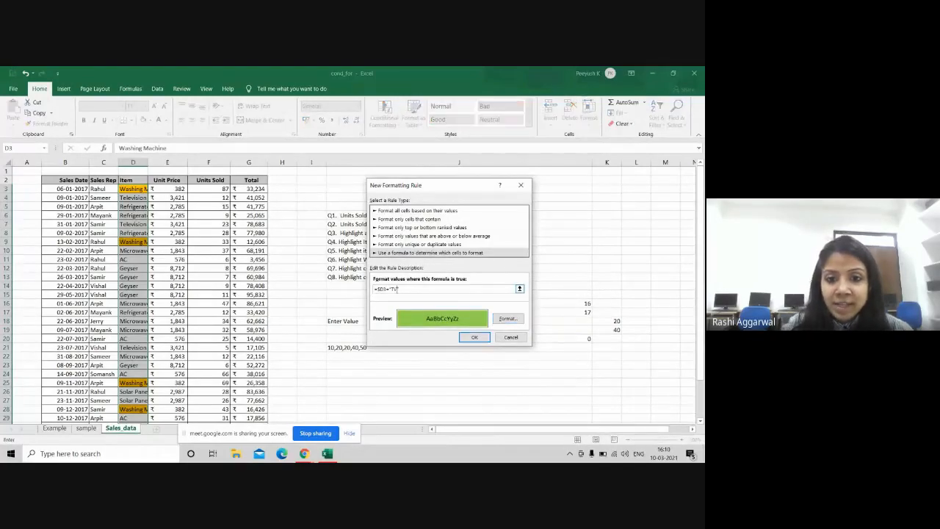
text(lev)
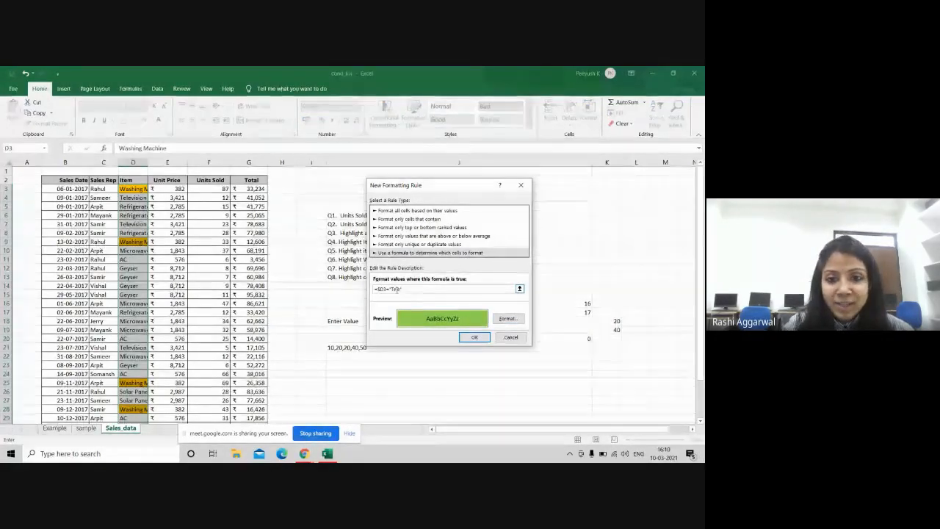
text(ision")
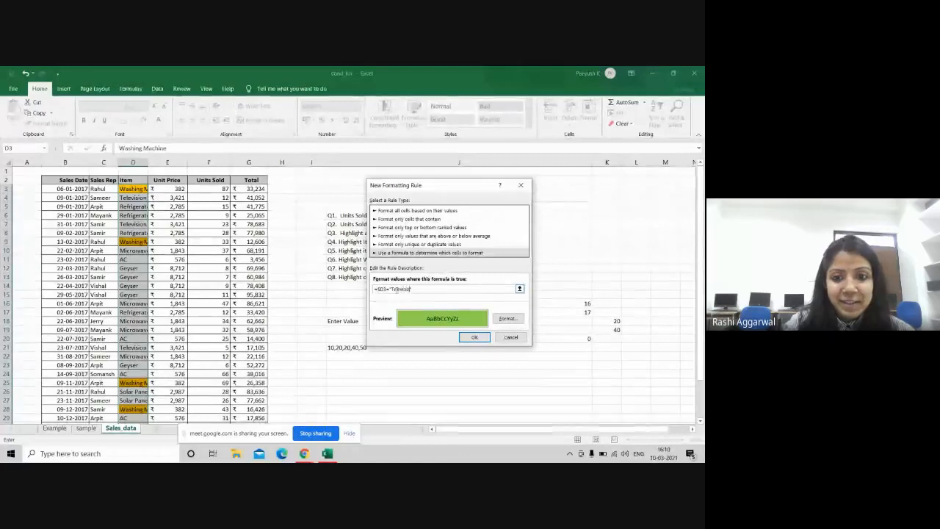
click(465, 337)
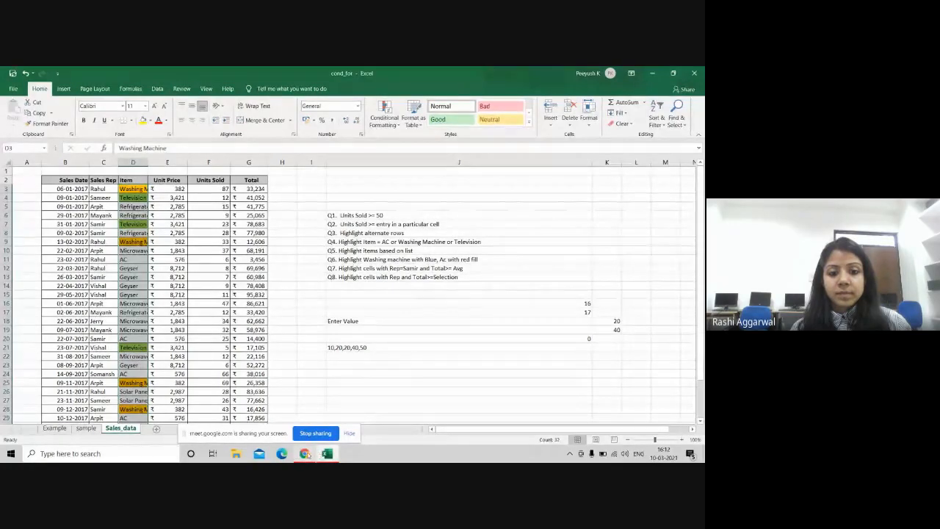
mouse_move(303, 453)
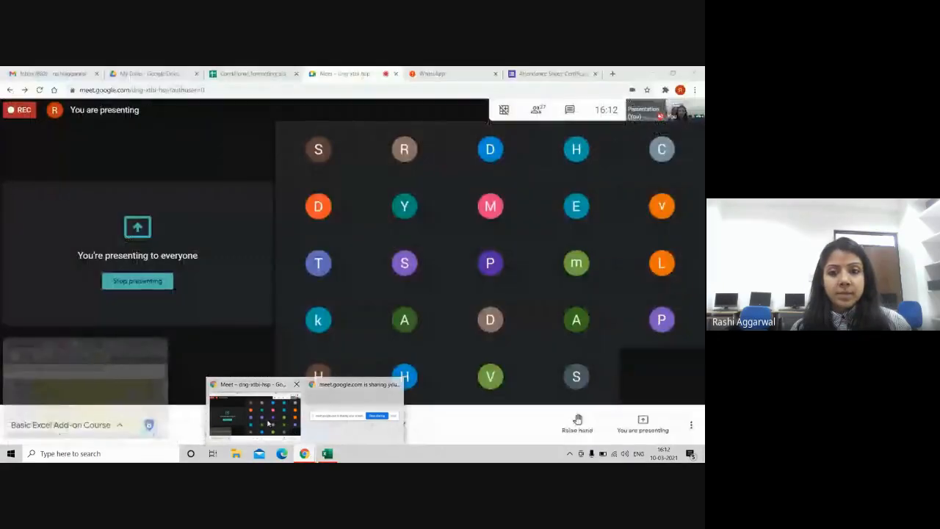
Step: Bring the Meet call forward, close the Conditional formatting and WhatsApp pages, and move the sharing notice
click(268, 424)
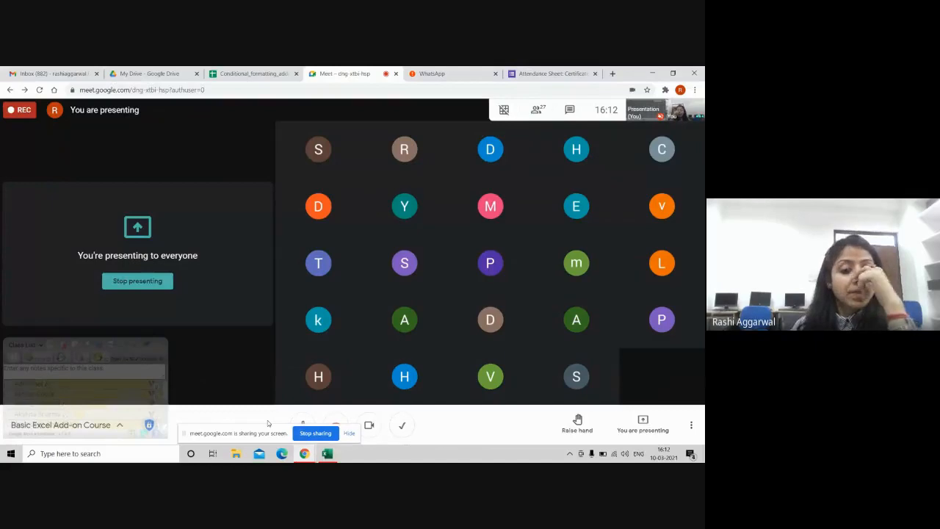
click(295, 73)
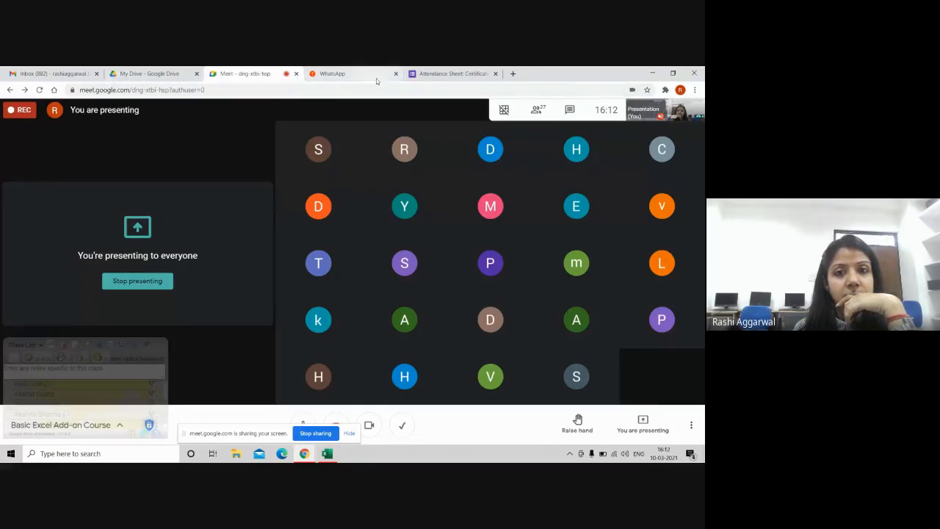
click(396, 73)
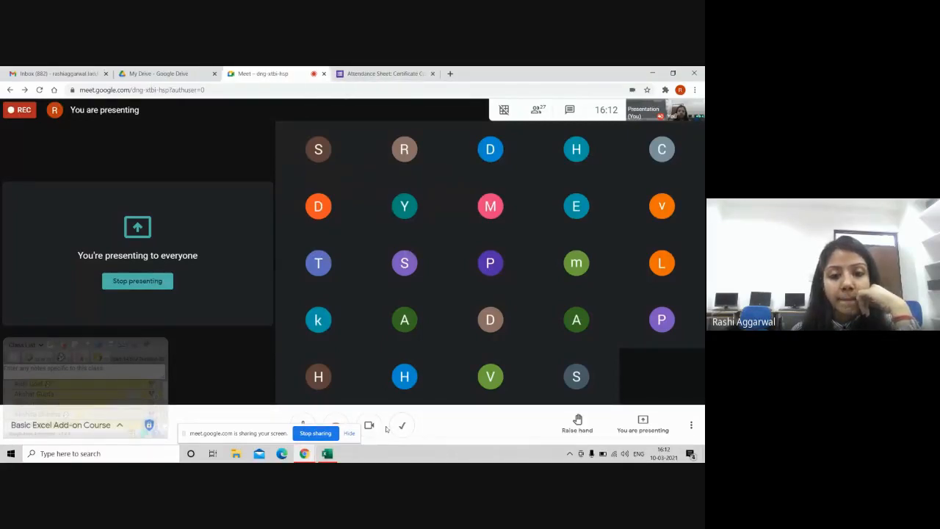
drag(268, 434, 145, 424)
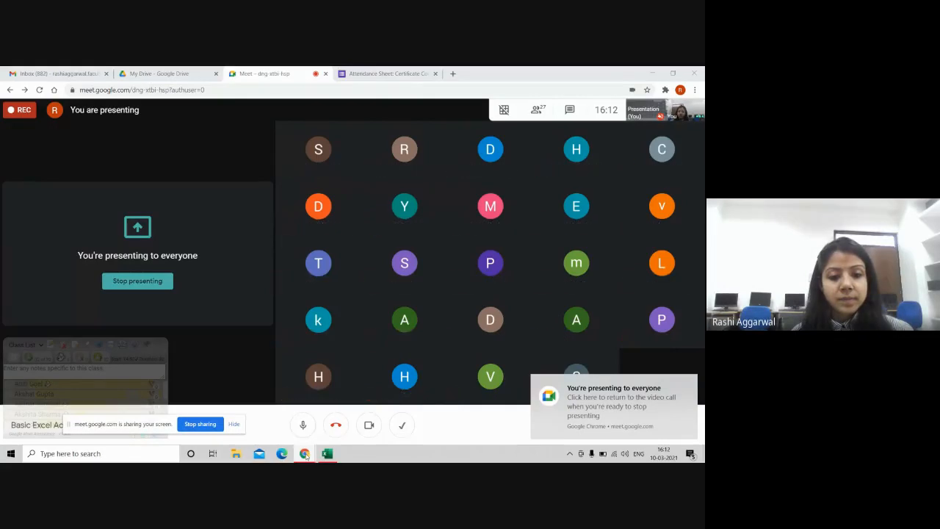
Step: Switch between the meeting and the cond_for workbook, leaving Excel in front
mouse_move(326, 453)
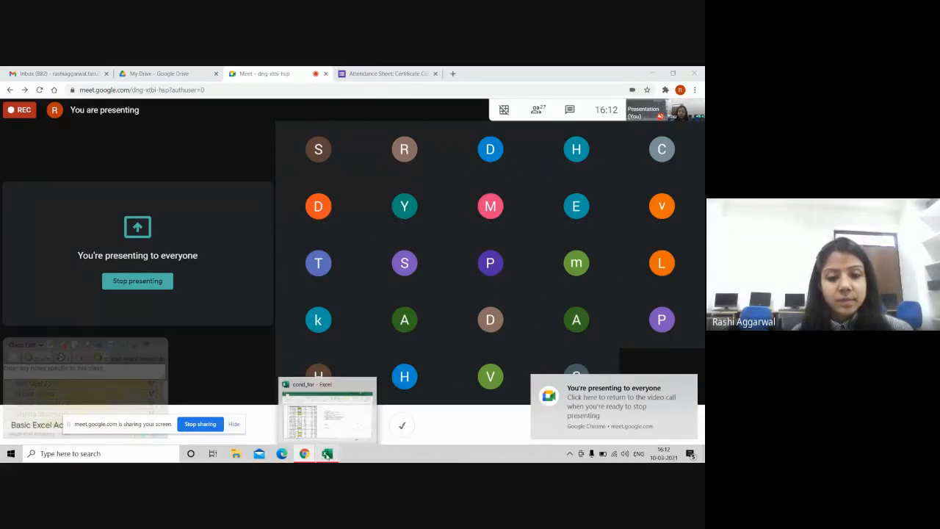
click(326, 453)
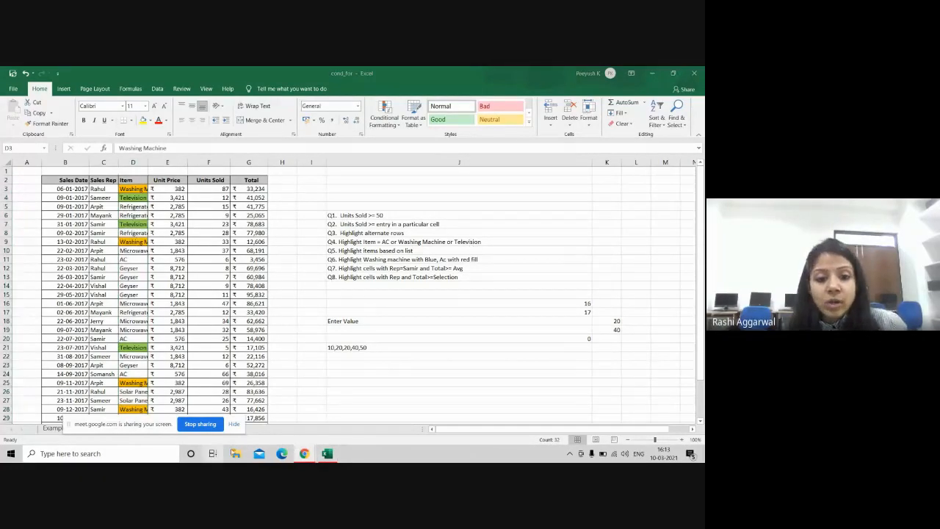
mouse_move(305, 453)
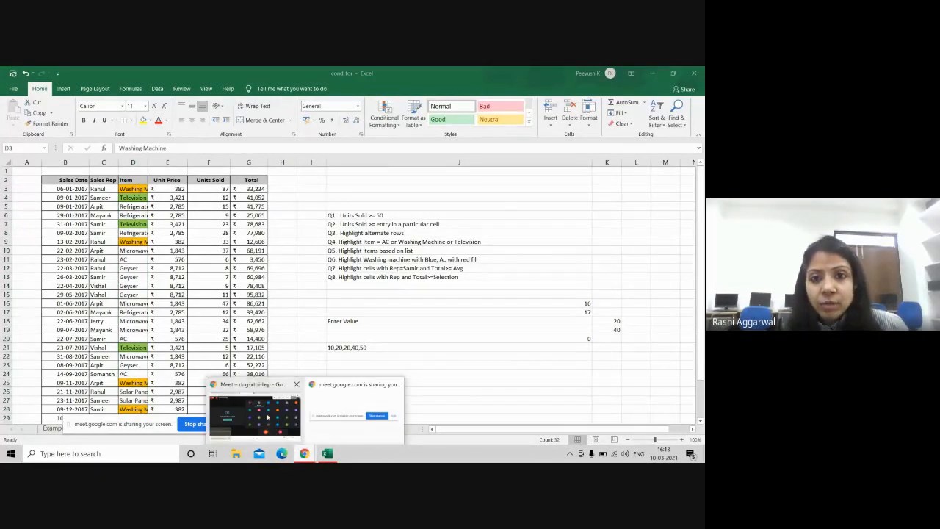
click(268, 417)
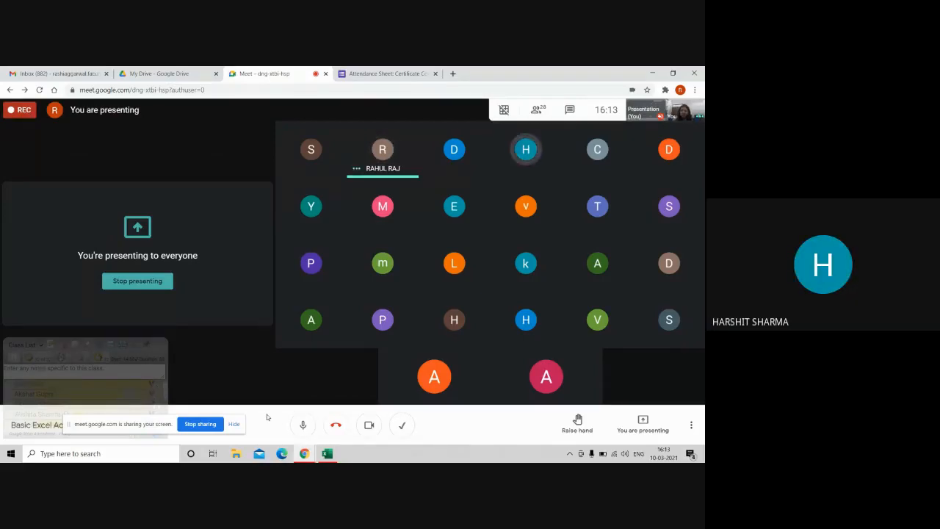
key(alt+Tab)
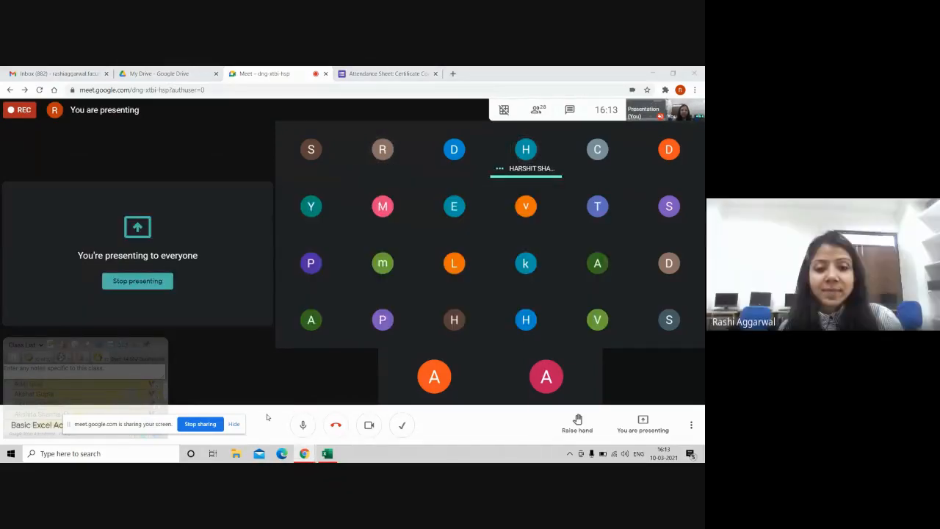
click(327, 454)
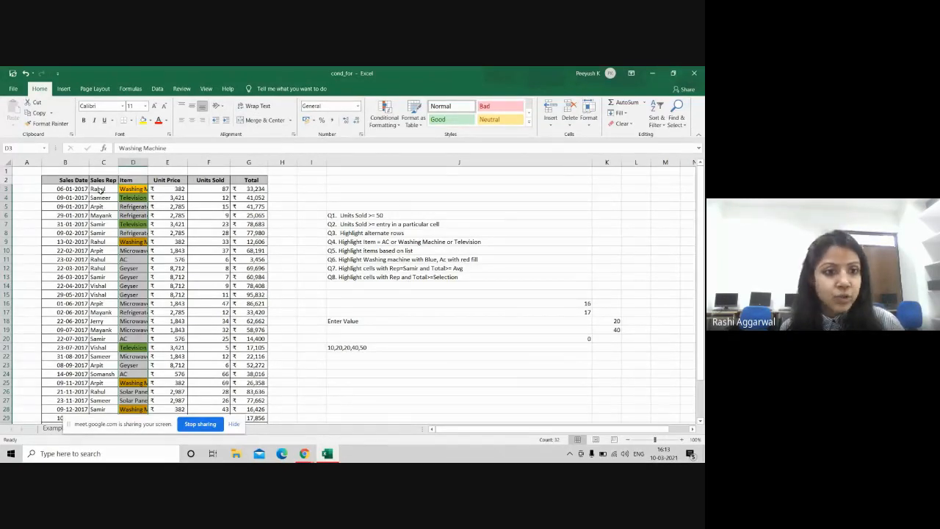
Step: Select B3:G34 and create the formula rule =OR($D3="Washing Machine",$D3="AC",$D3="Geyser")
drag(59, 190, 260, 408)
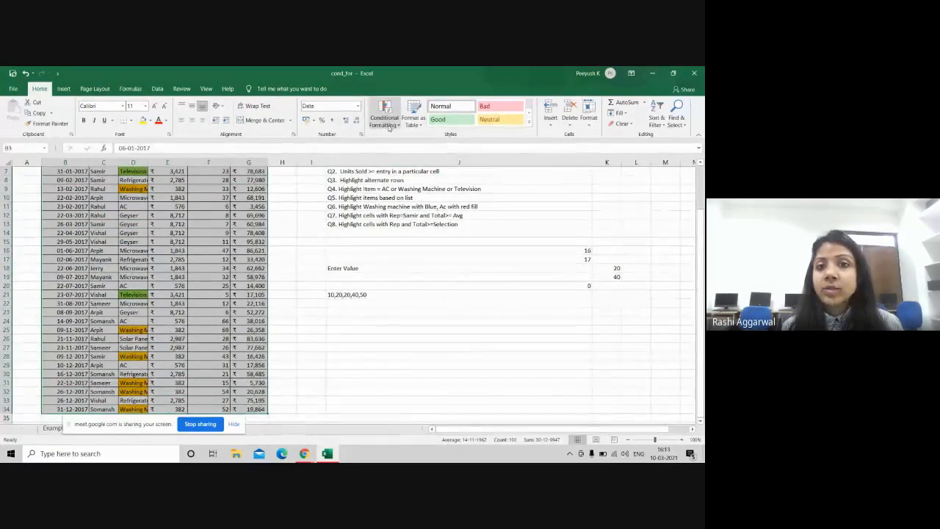
click(384, 116)
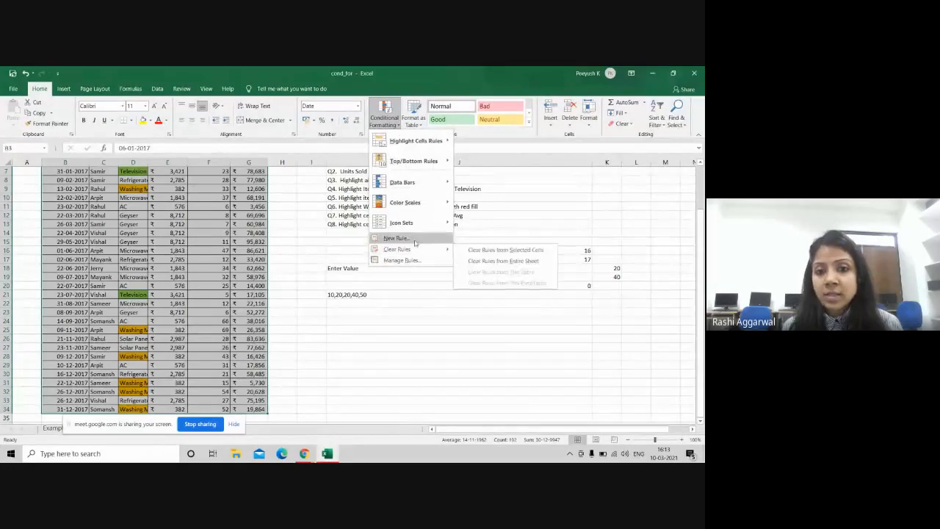
click(410, 239)
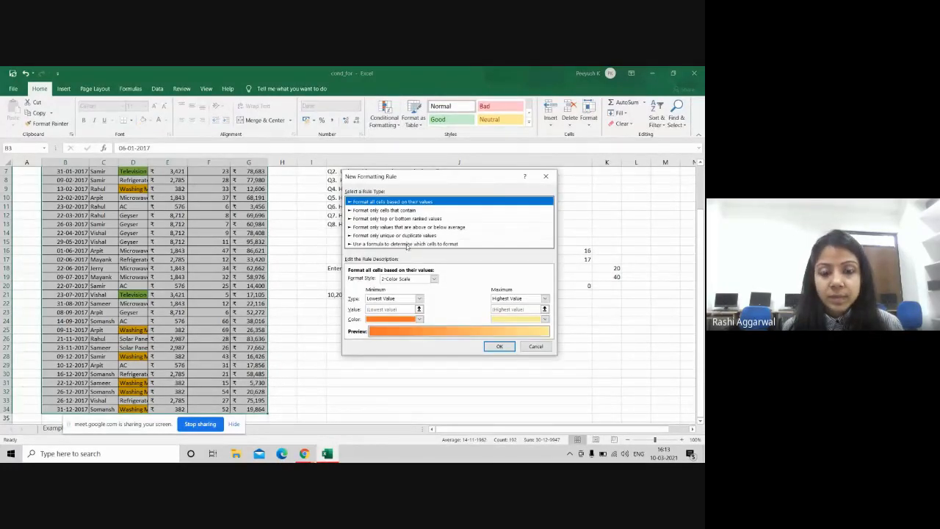
click(408, 244)
click(360, 281)
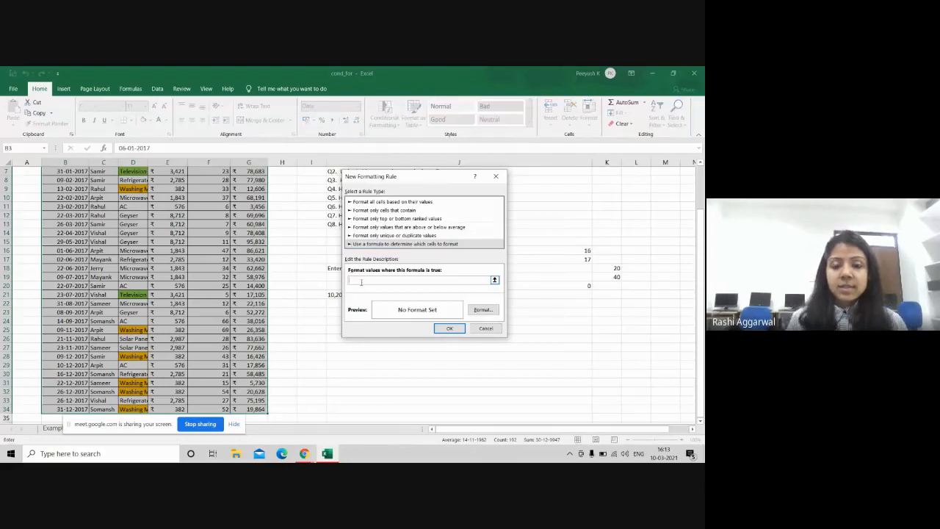
drag(703, 248, 703, 206)
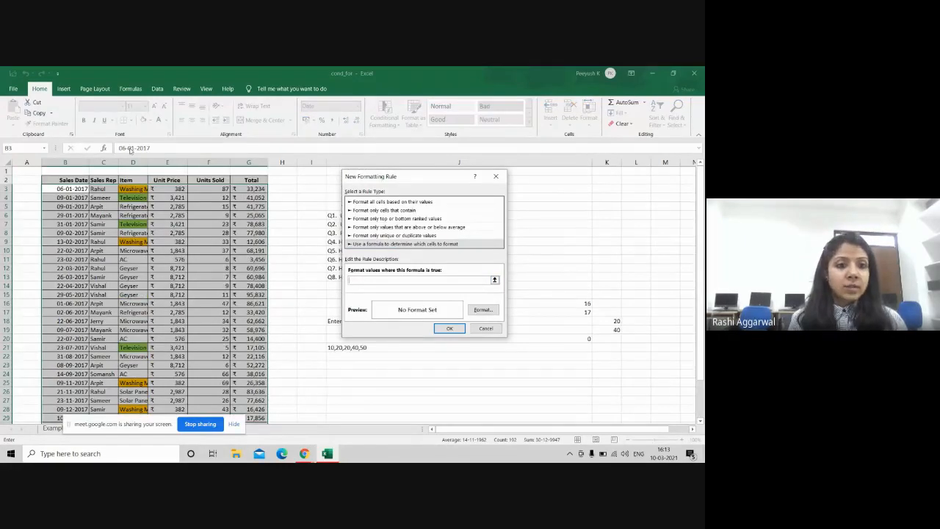
text(=$D$3)
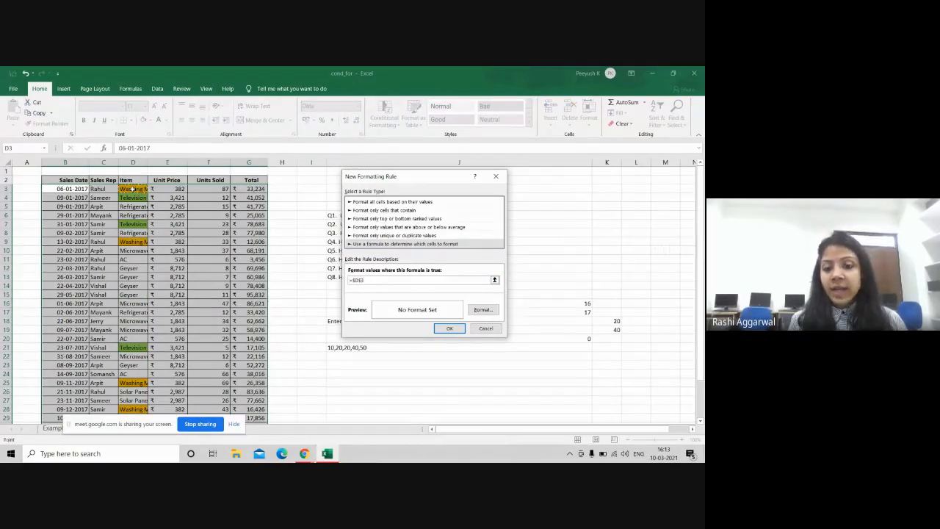
key(BackSpace)
key(BackSpace)
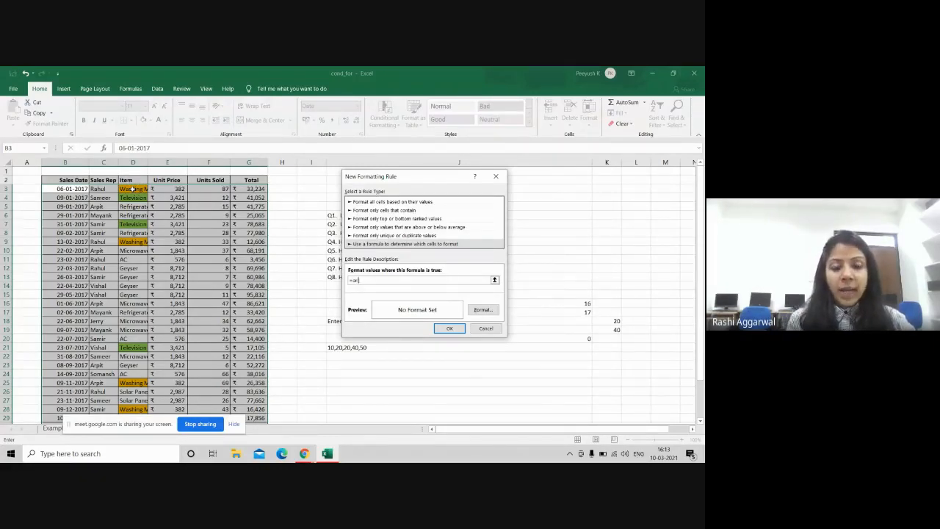
text(or()
click(131, 189)
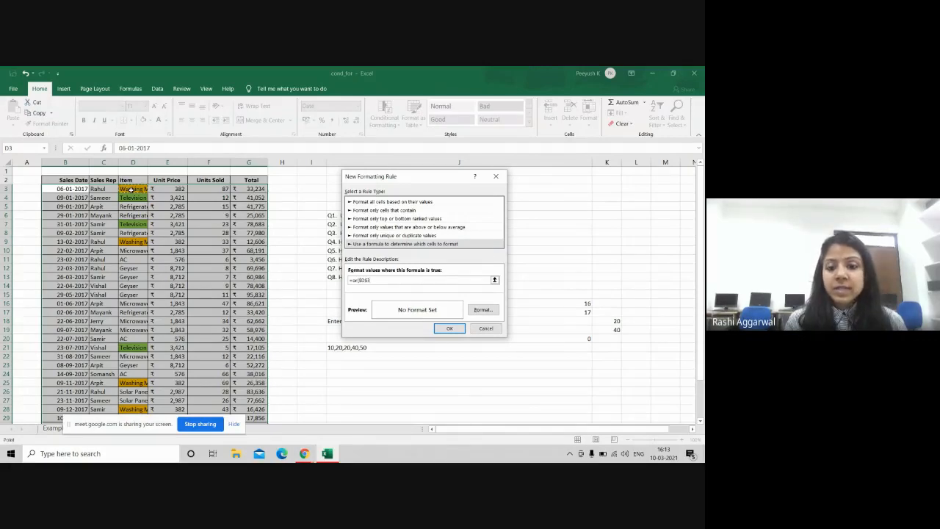
key(BackSpace)
key(BackSpace)
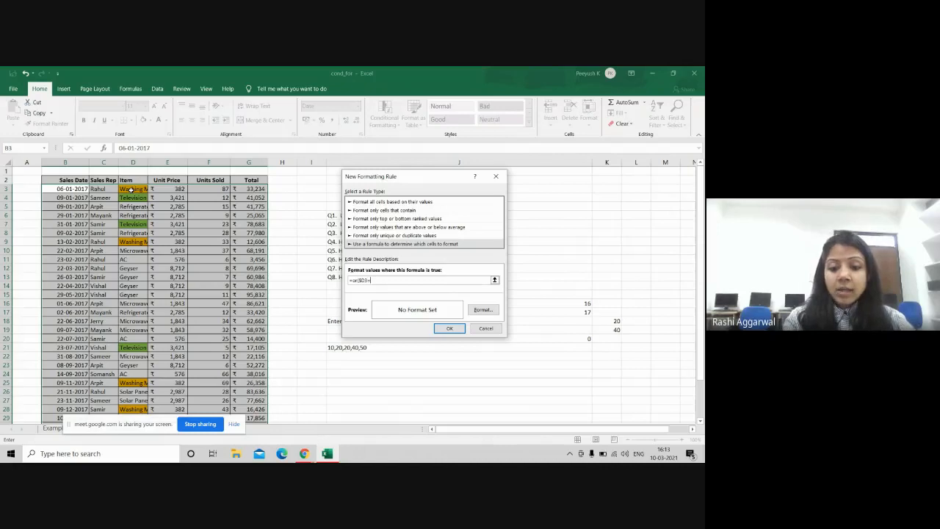
text(="Washing)
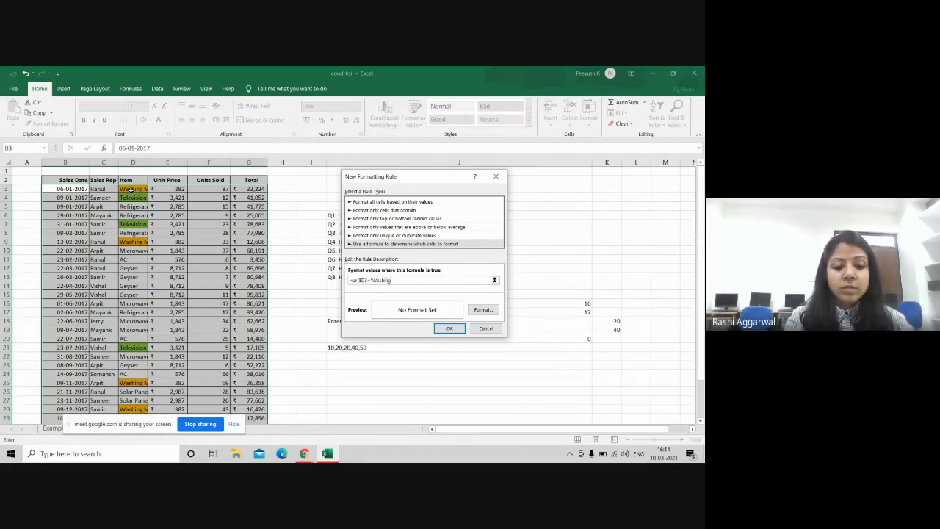
text( Machine")
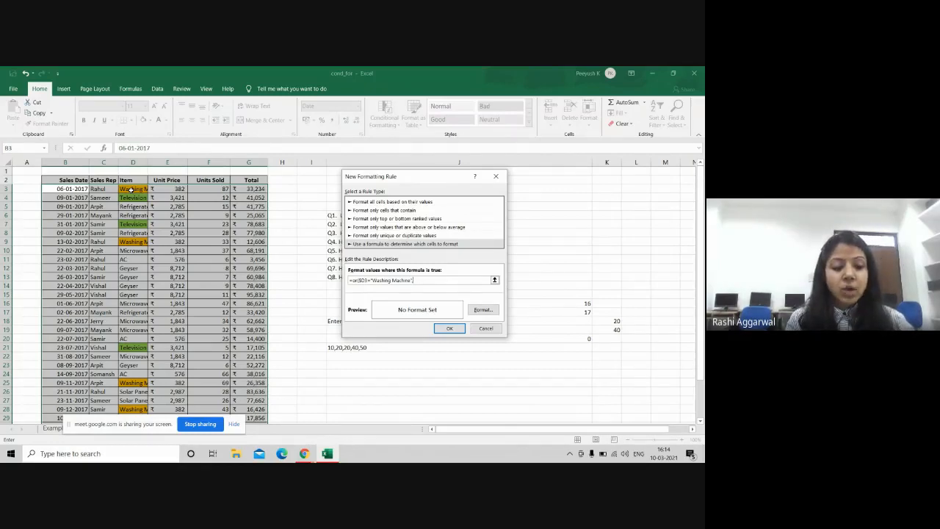
text(,$D3=)
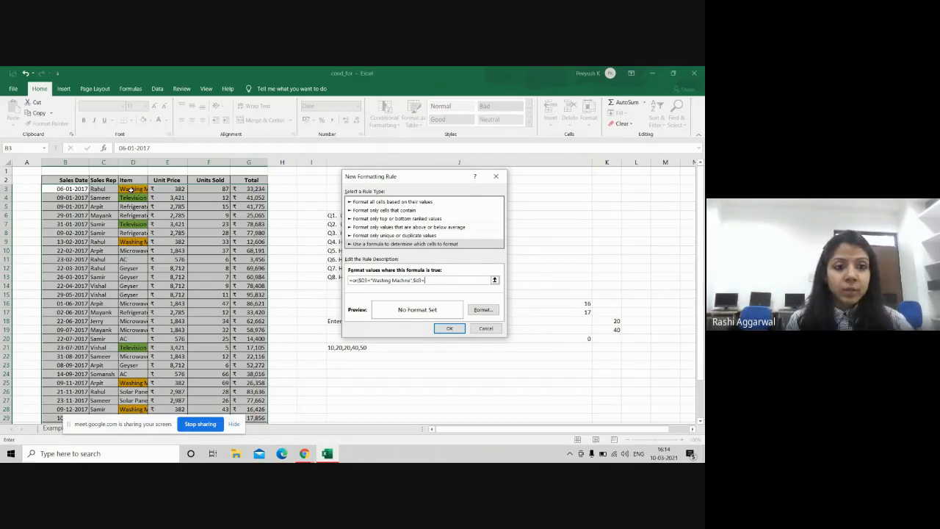
text(")
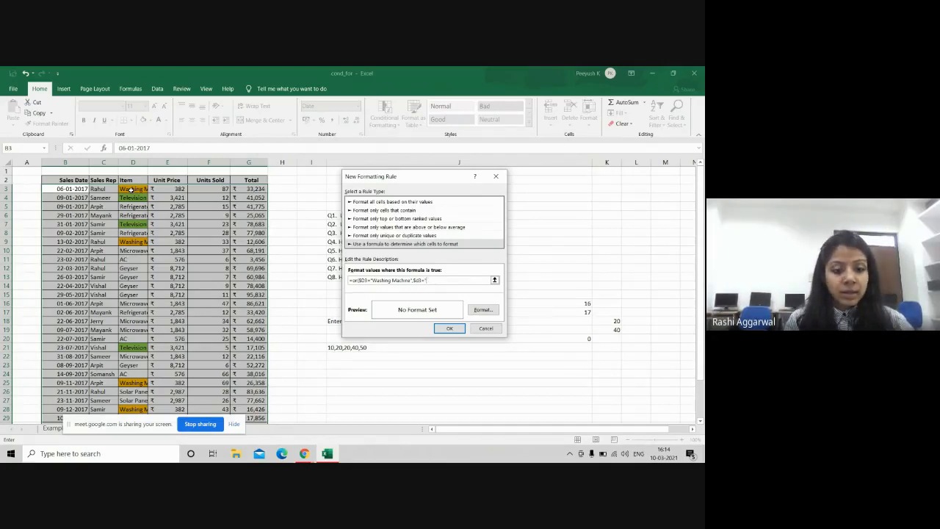
text(AC")
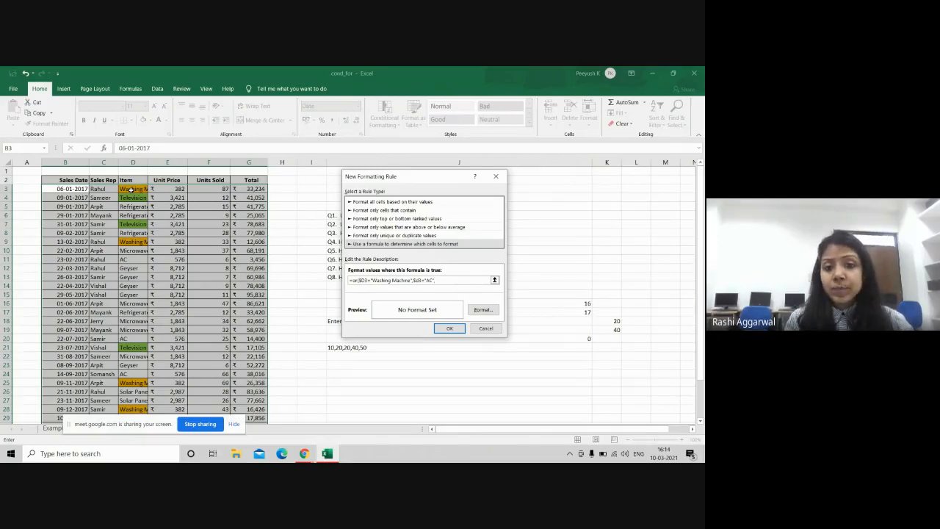
text(,$)
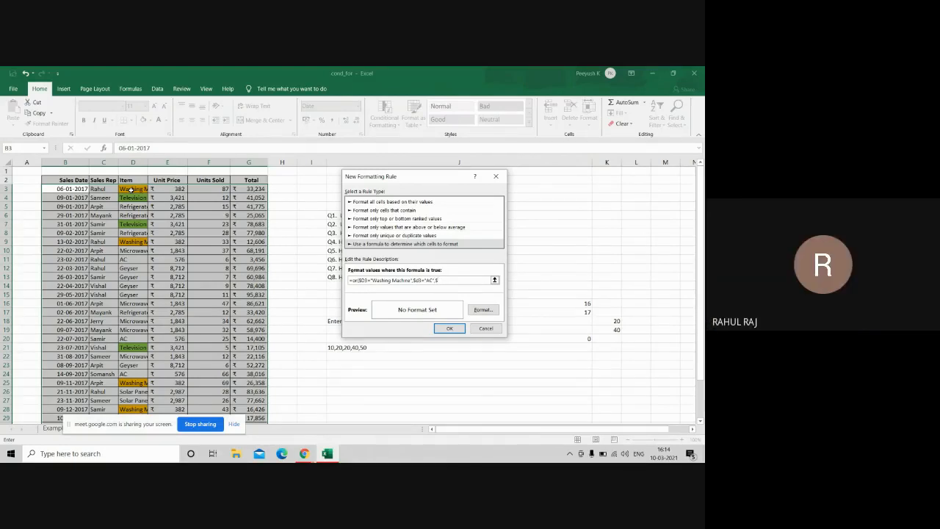
text(D3="Geyser)
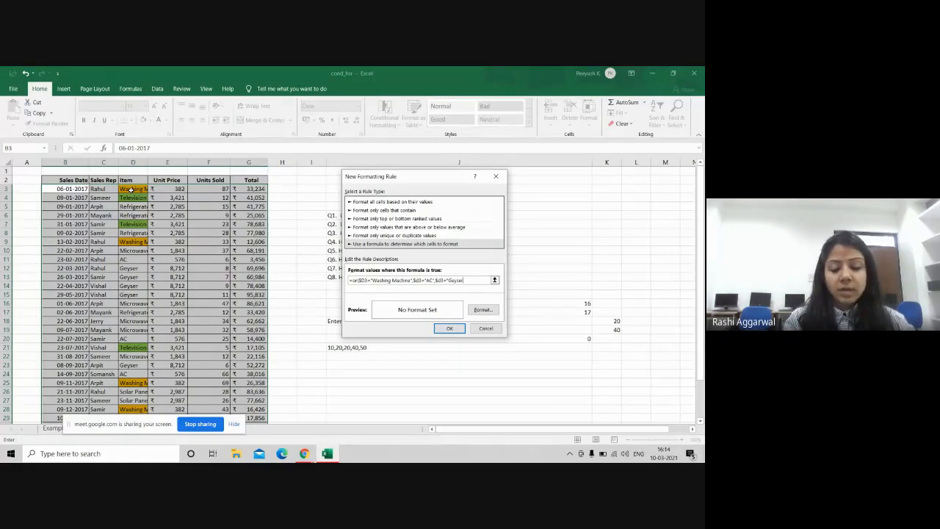
key(Return)
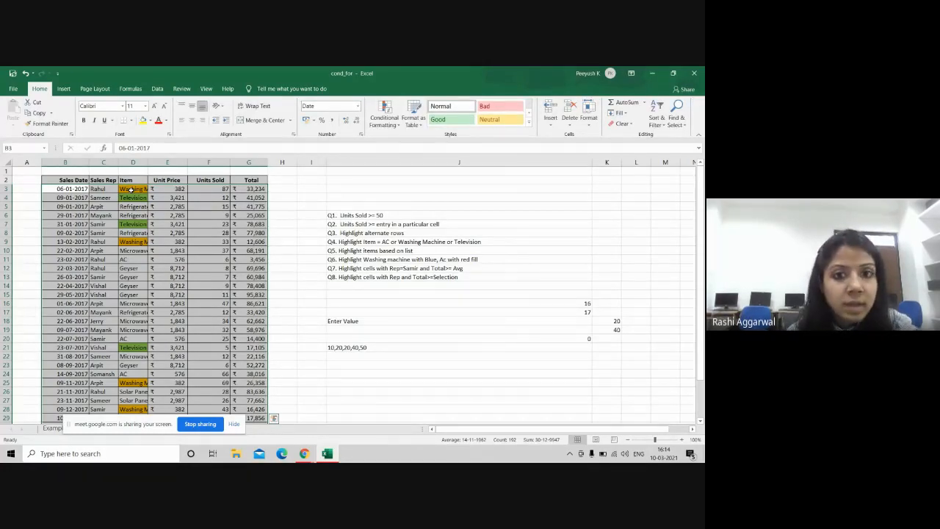
Step: Edit the OR rule in Manage Rules to give it a blue fill, then apply it
click(393, 122)
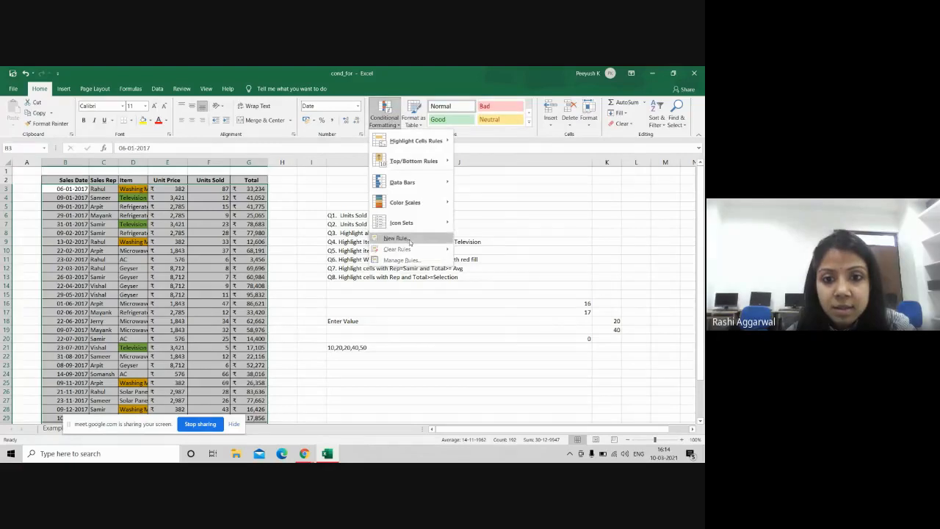
click(400, 261)
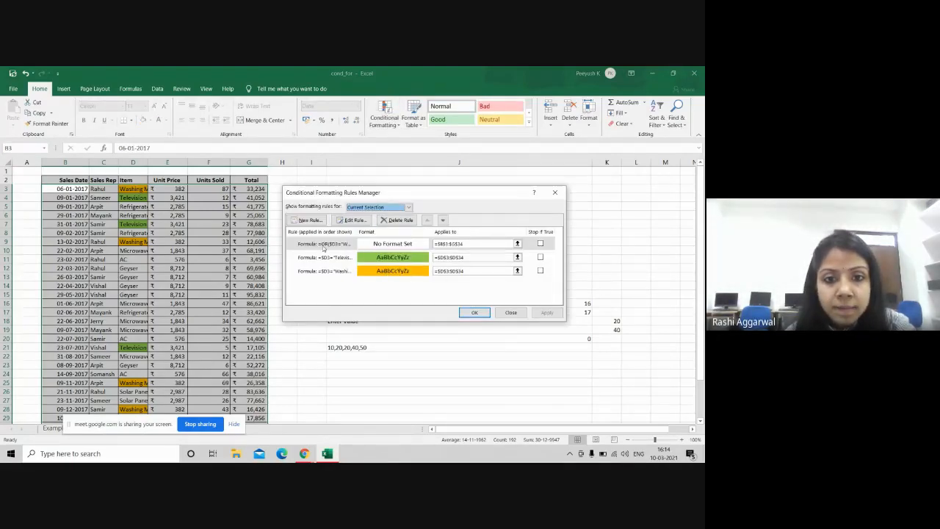
click(323, 247)
double_click(323, 247)
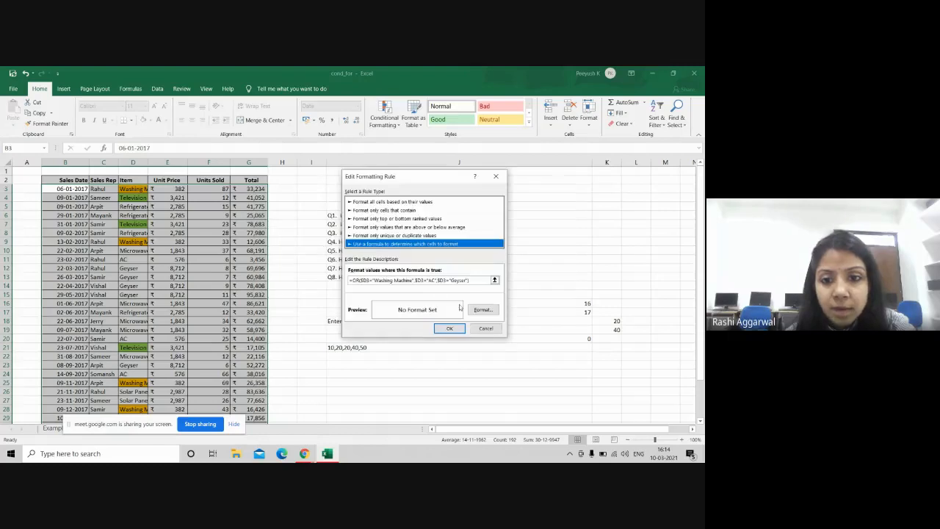
click(493, 309)
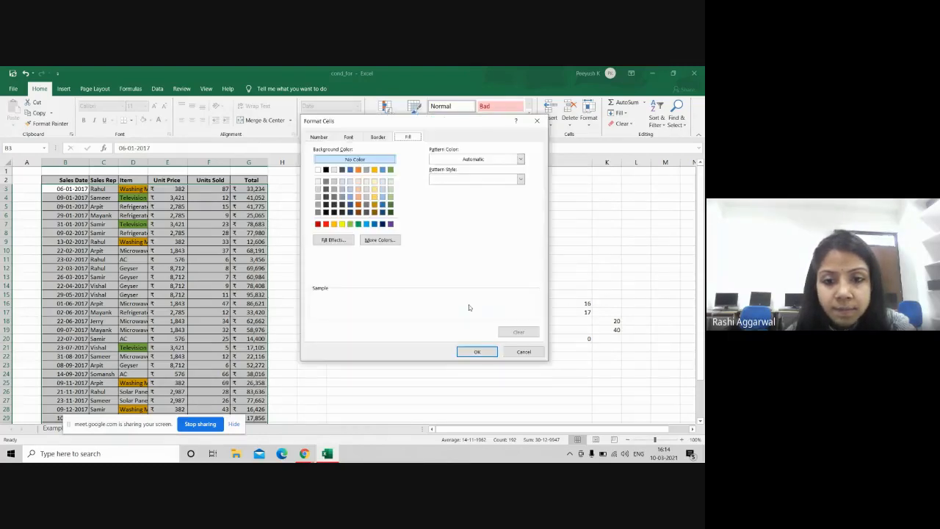
click(374, 224)
click(488, 354)
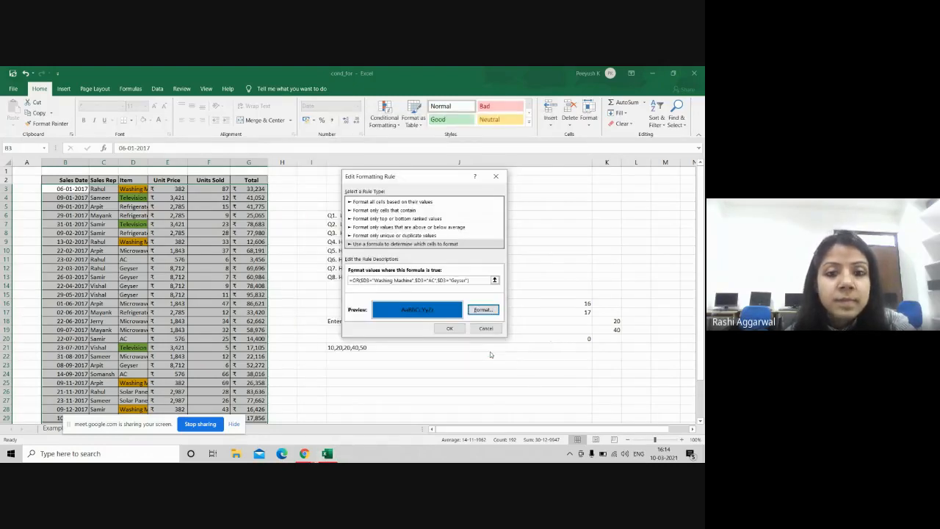
click(449, 328)
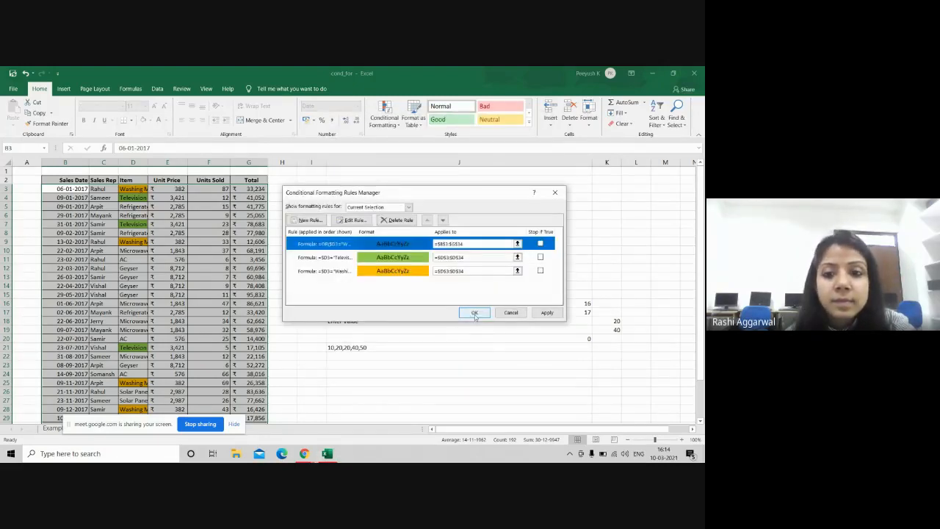
click(475, 313)
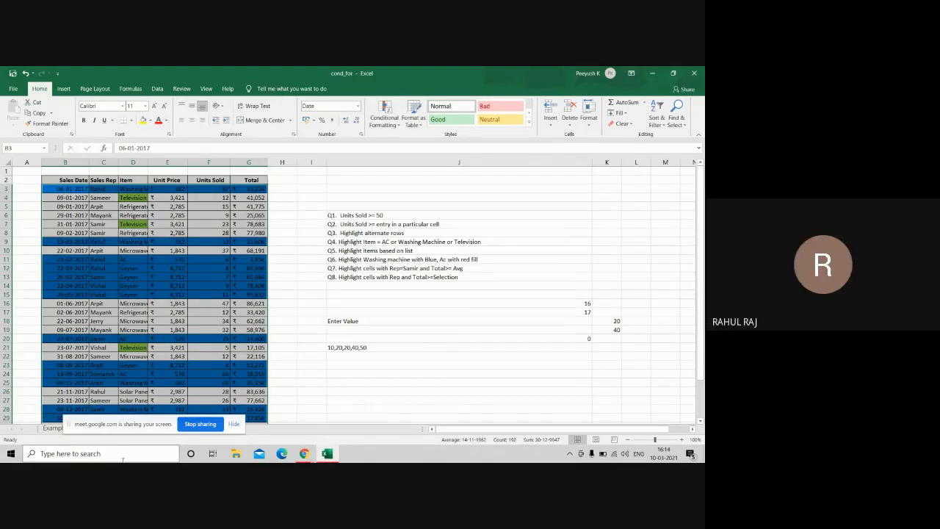
Step: Clear all conditional formatting rules from the entire sheet
click(388, 126)
mouse_move(416, 252)
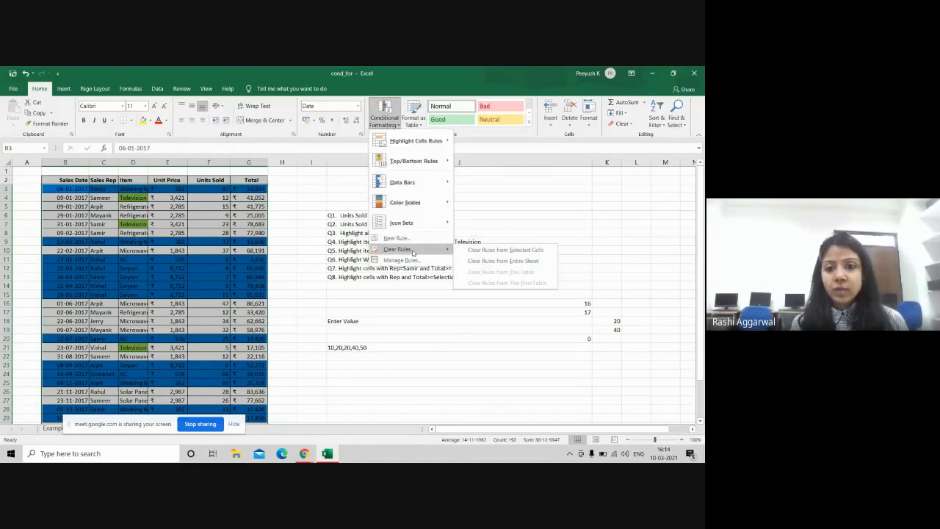
click(469, 262)
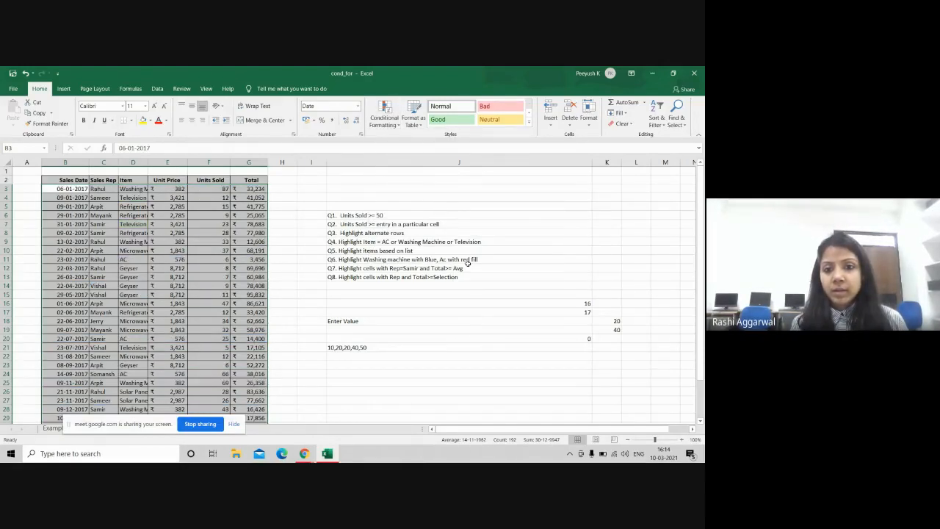
Step: Select the Q2 task text in J7 and switch away from the workbook
click(521, 226)
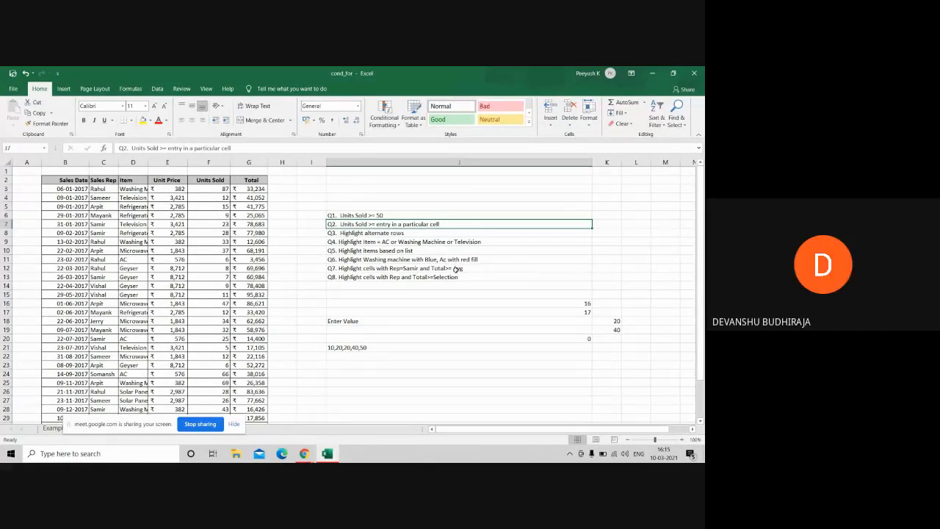
key(alt+Tab)
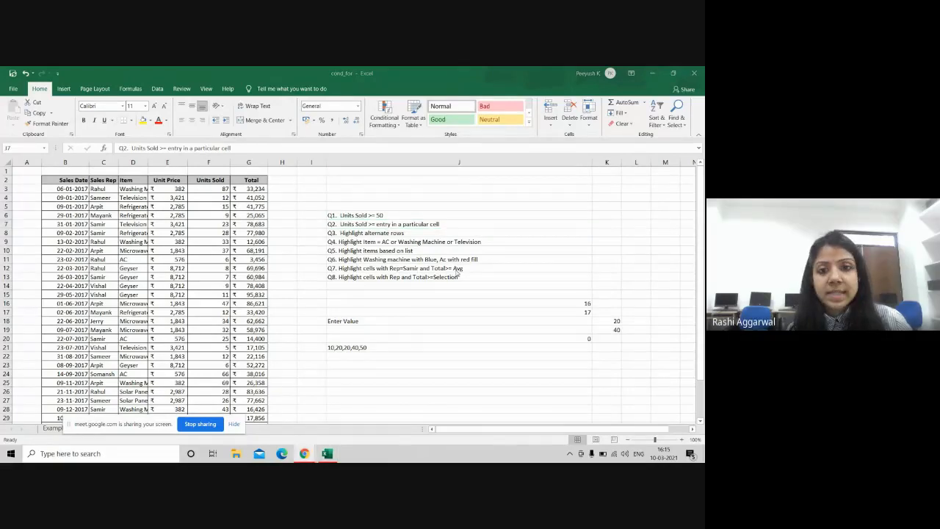
mouse_move(305, 453)
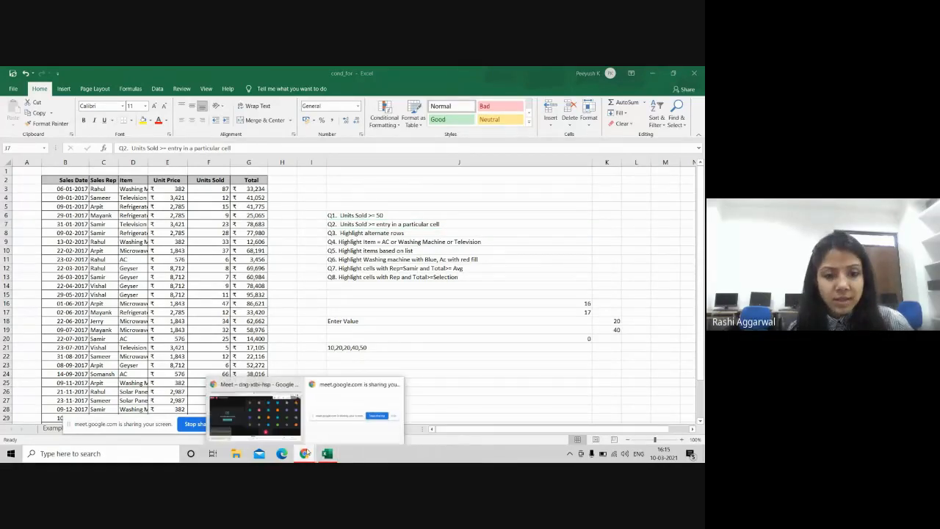
click(255, 411)
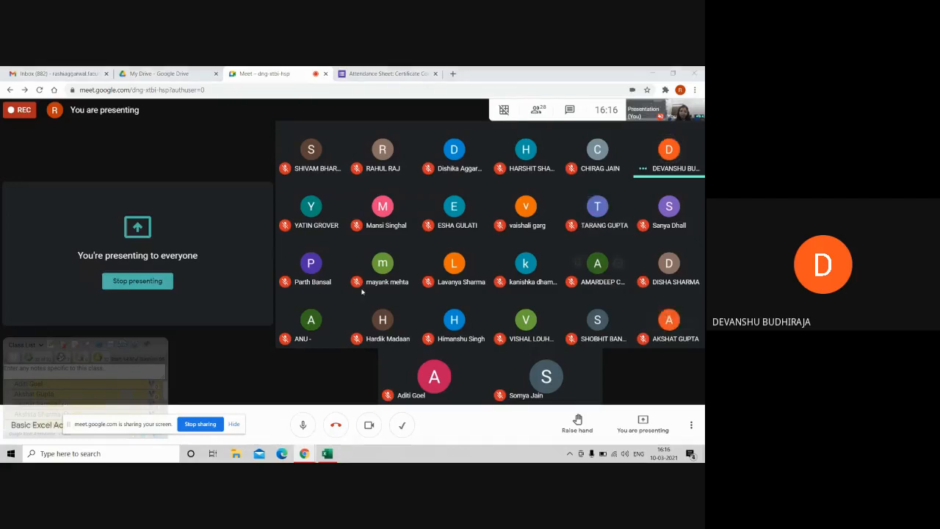
click(331, 454)
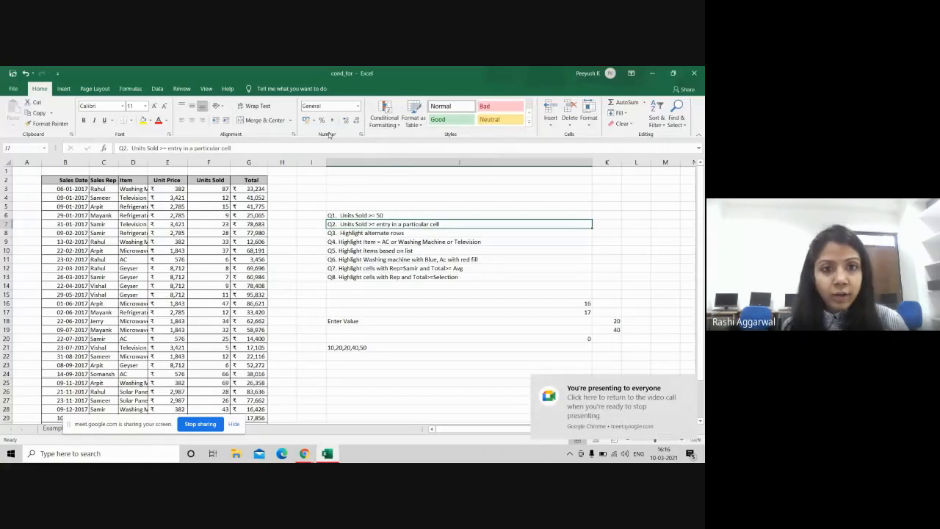
Step: Select B3:G34 and start an AND formula rule testing that Sales Rep C3 equals the chosen rep
drag(64, 189, 252, 411)
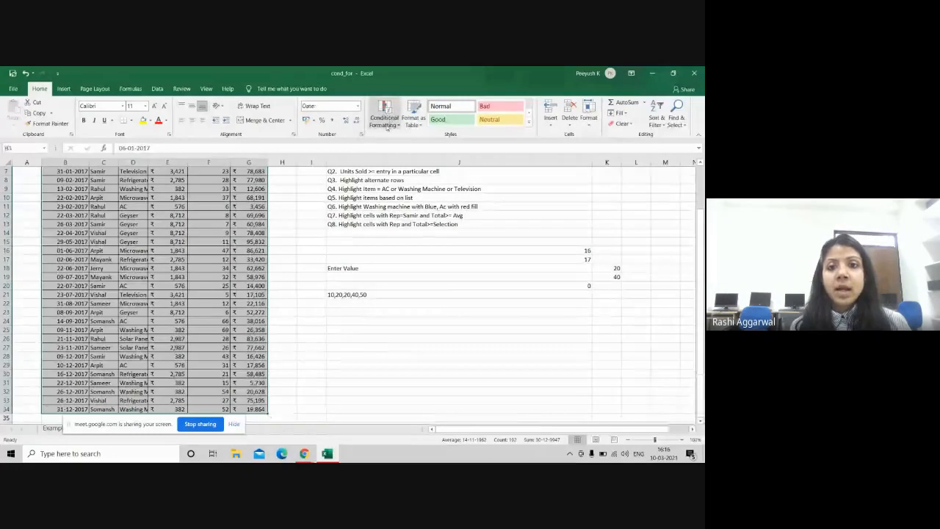
click(384, 117)
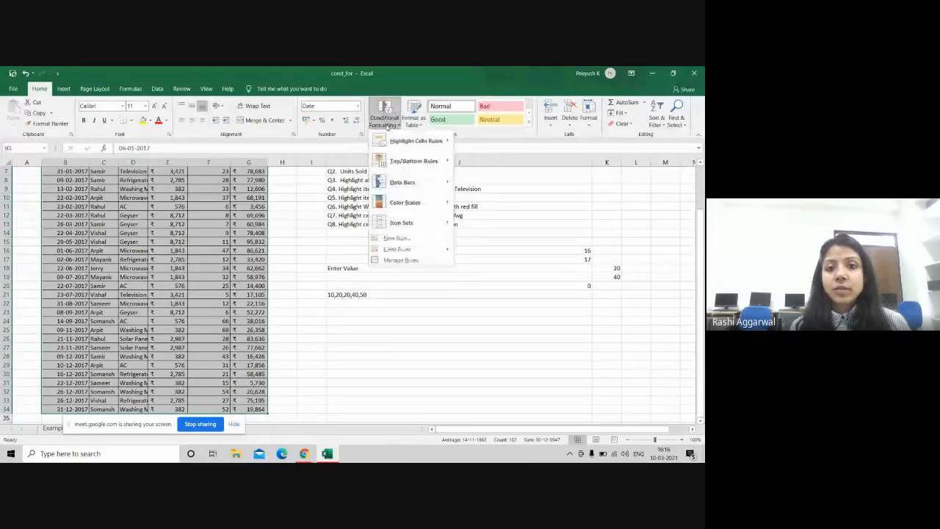
click(397, 238)
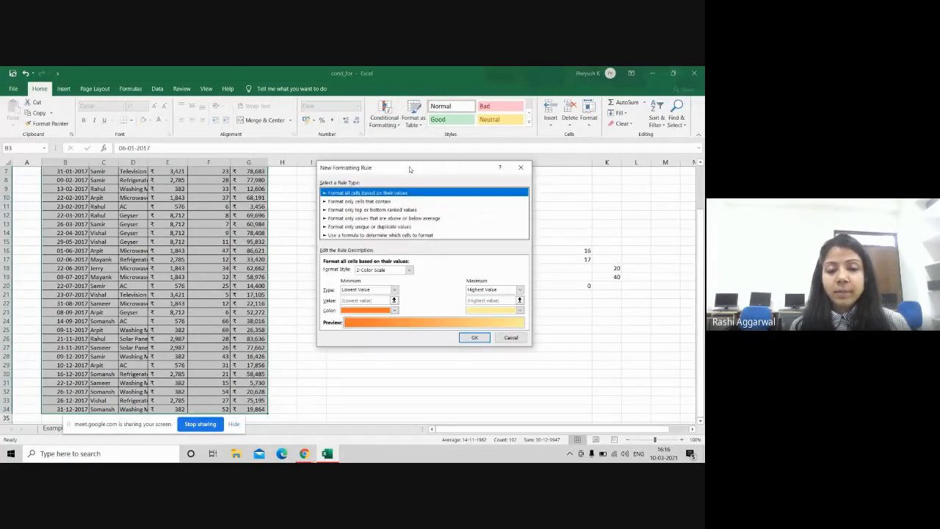
drag(337, 294, 399, 159)
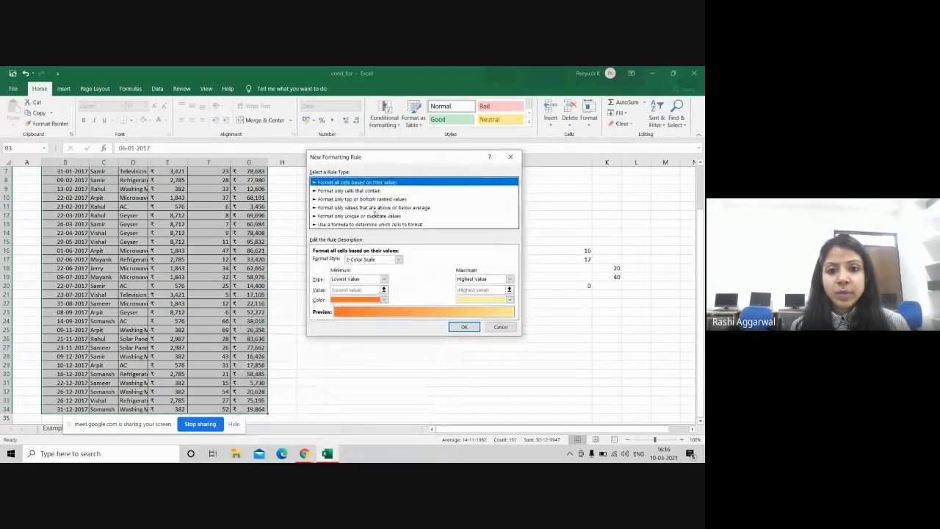
click(373, 224)
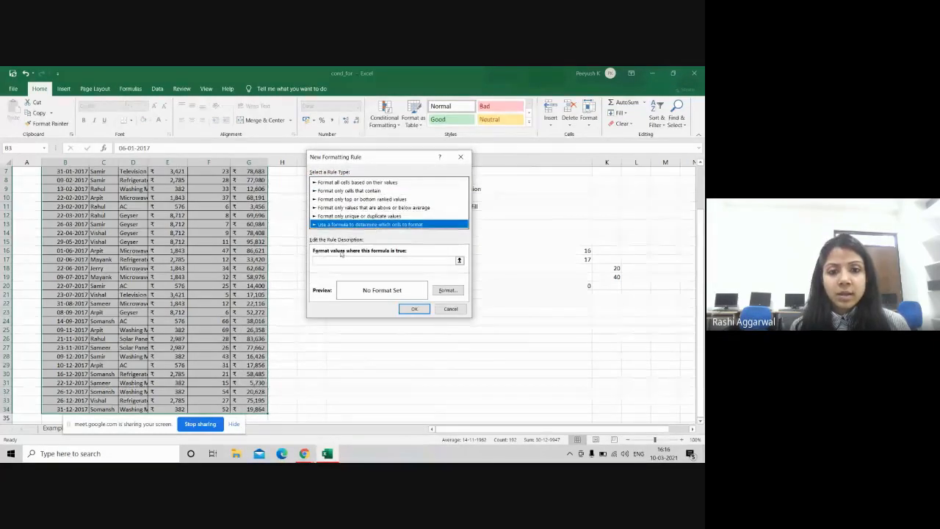
click(342, 262)
text(=AND)
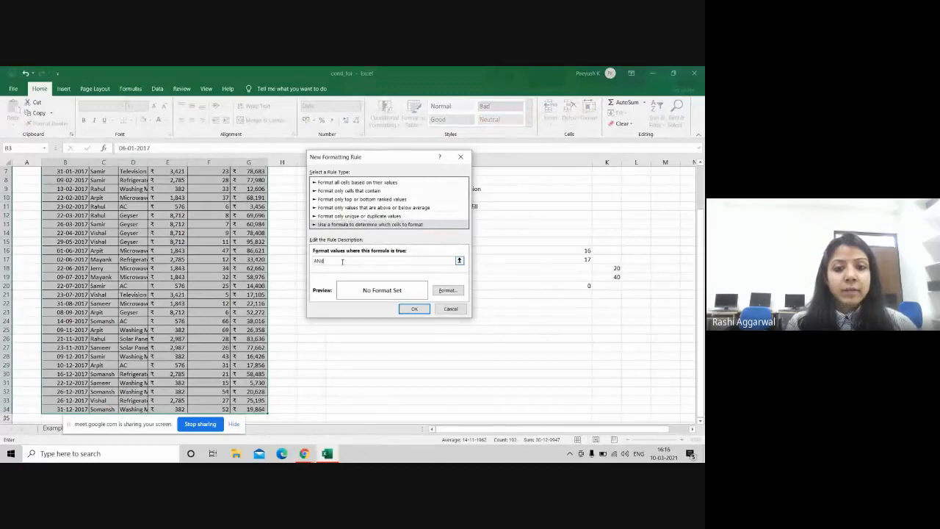
key(BackSpace)
text(nd)
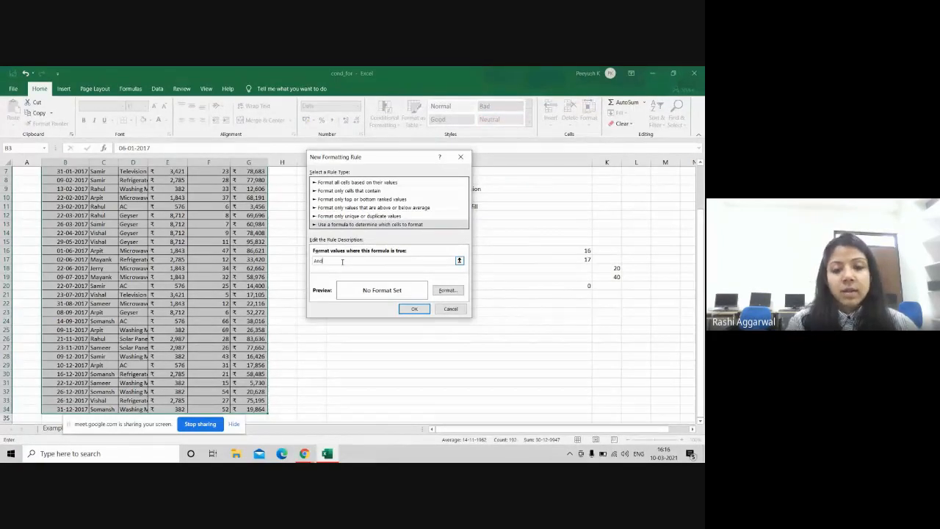
text(()
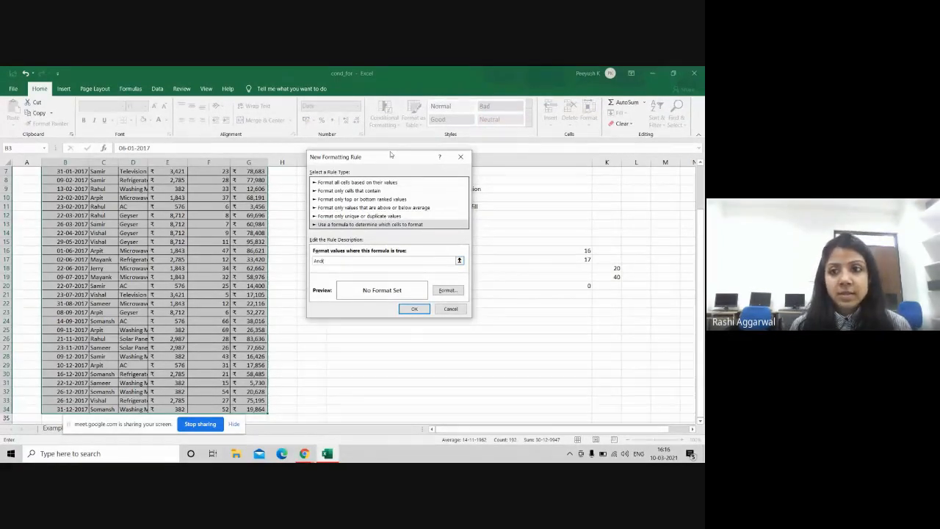
drag(700, 239, 703, 176)
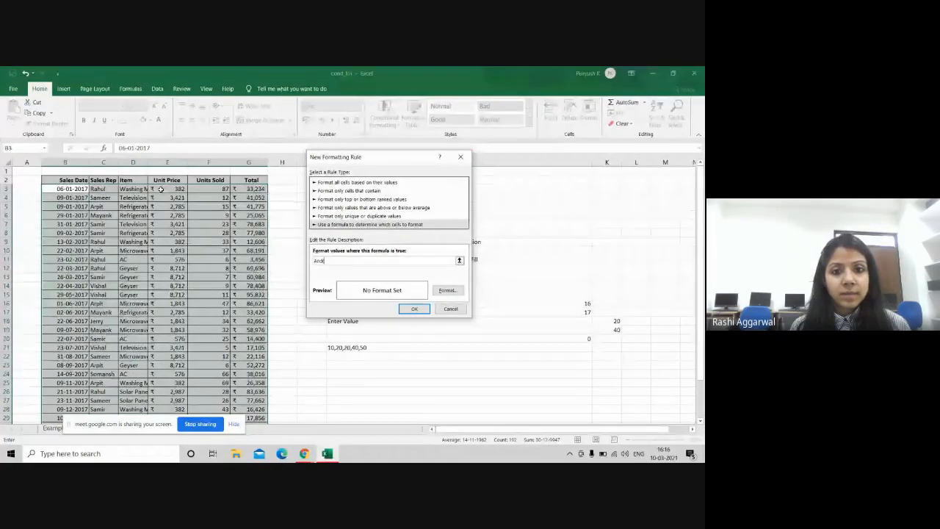
click(98, 189)
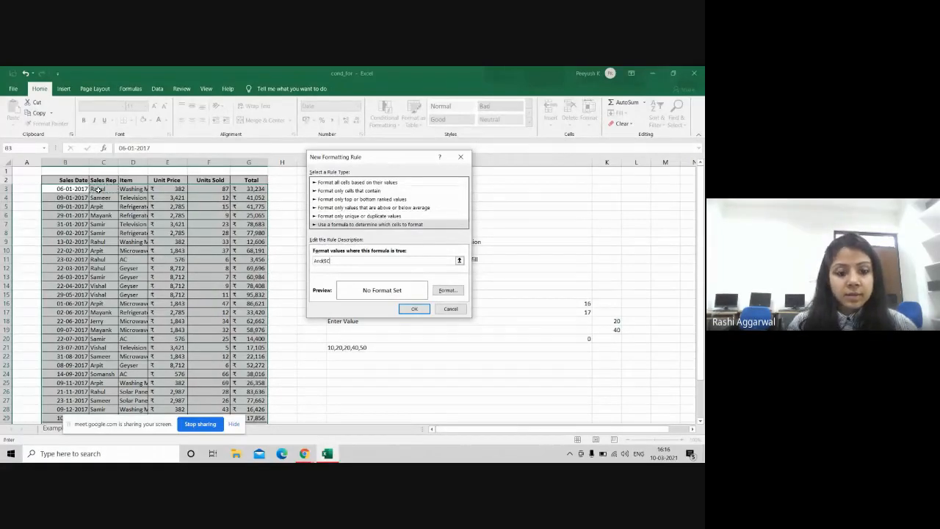
text(3)
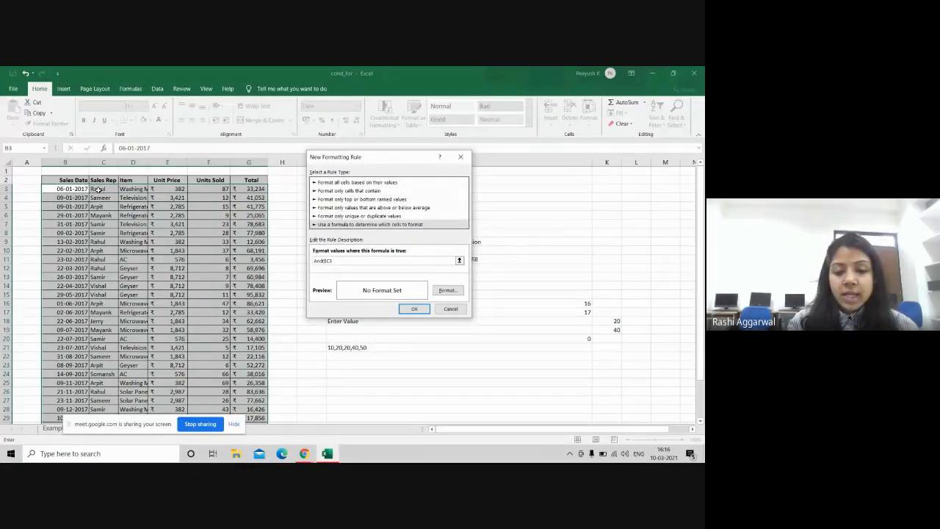
text(="S)
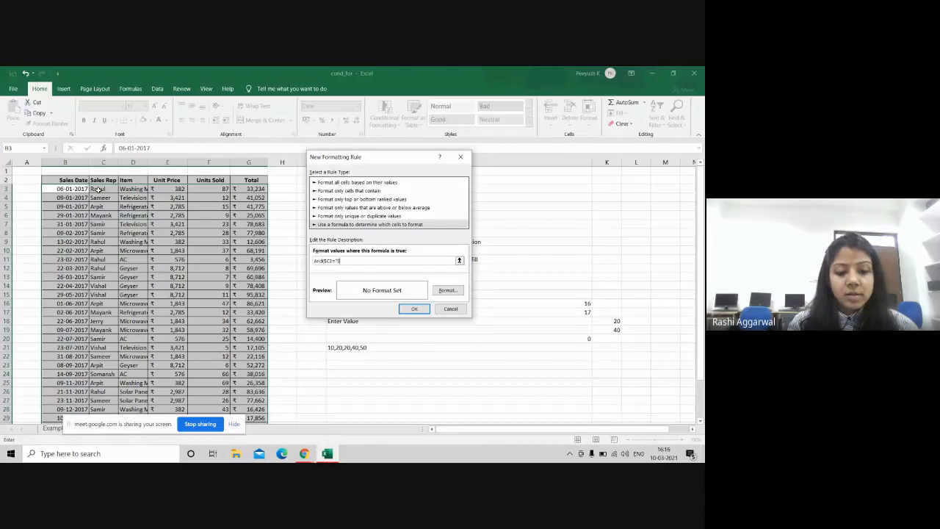
text(amir")
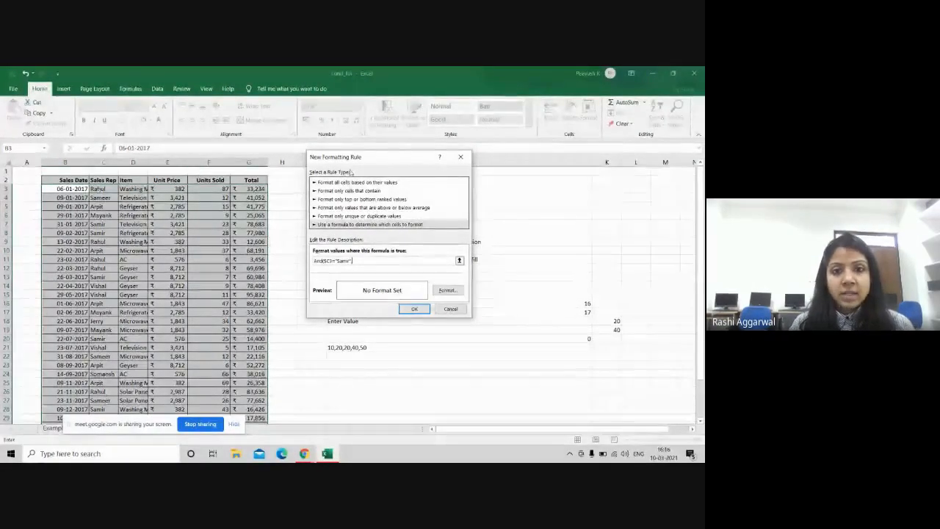
Step: Complete the formula with $G3>AVERAGE($G$3:$G$34) and give the rule a green fill
drag(405, 156, 439, 168)
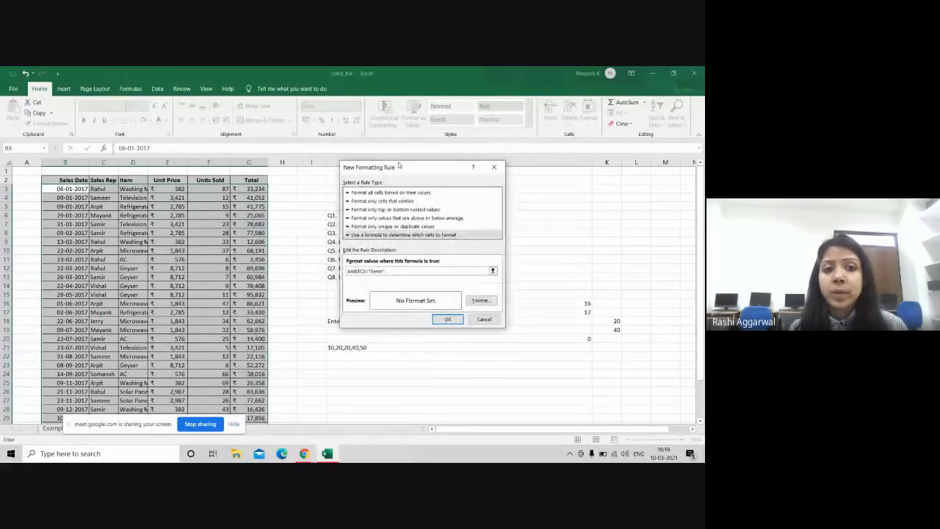
click(257, 188)
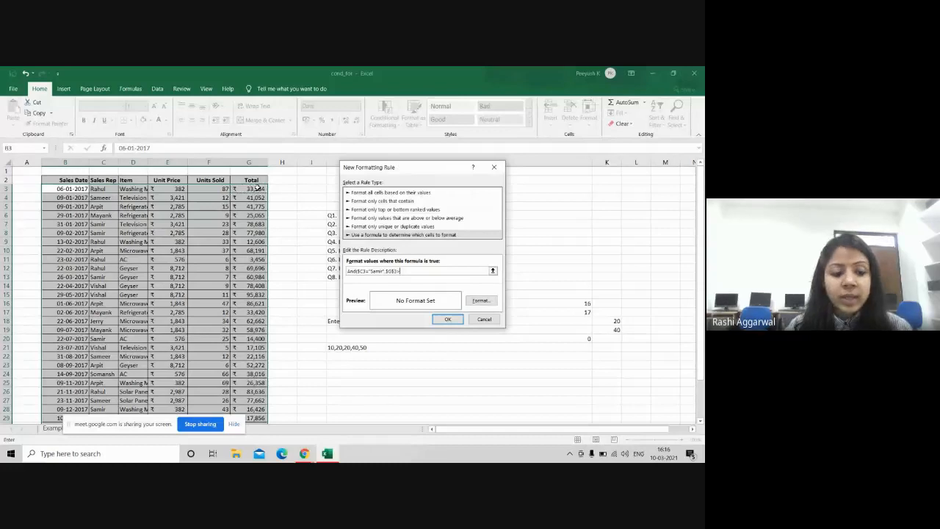
text(>400)
text(rage($G$3)
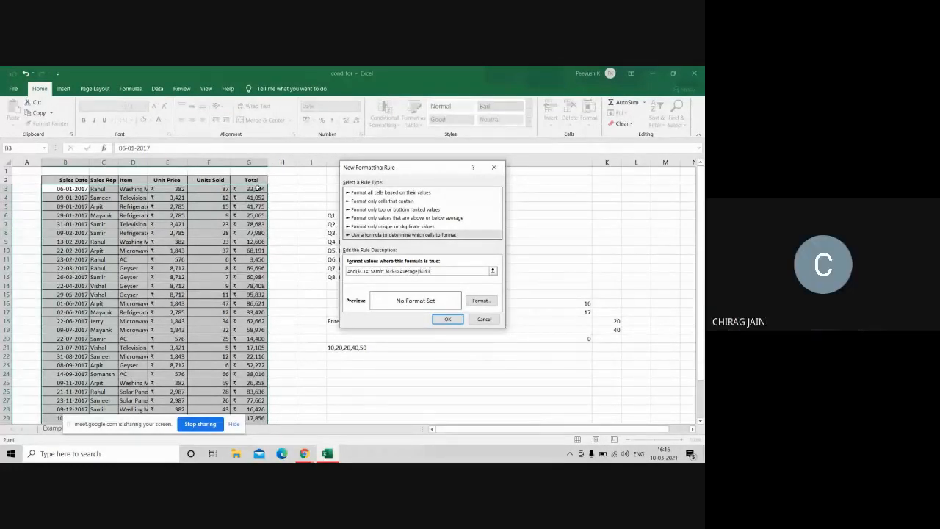
drag(257, 189, 253, 391)
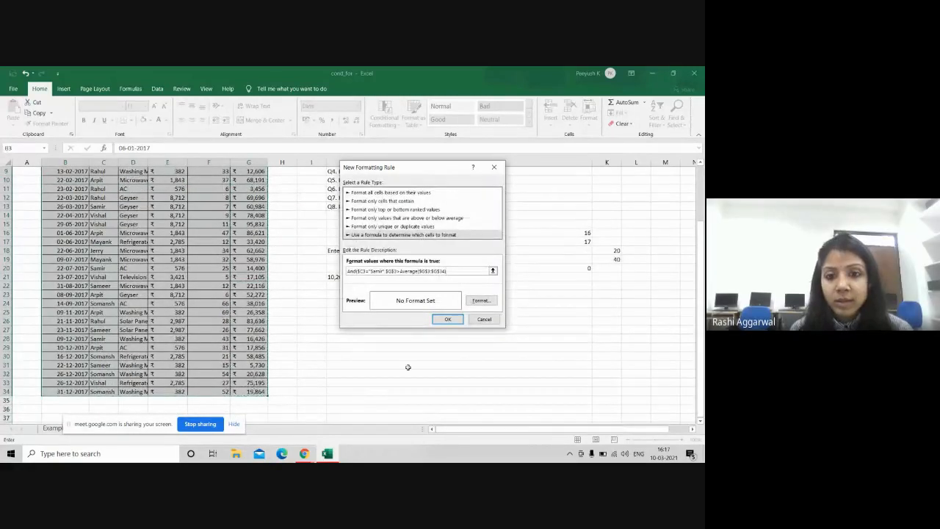
click(394, 271)
key(BackSpace)
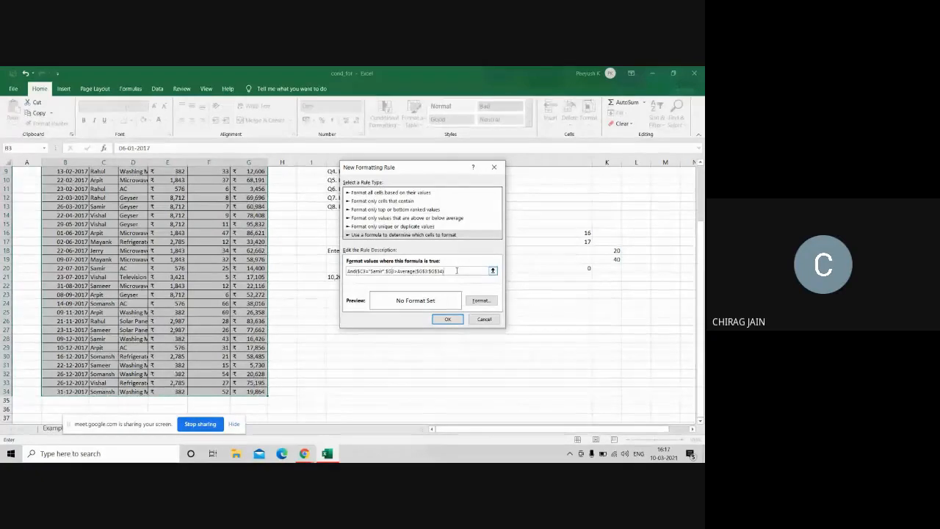
text())
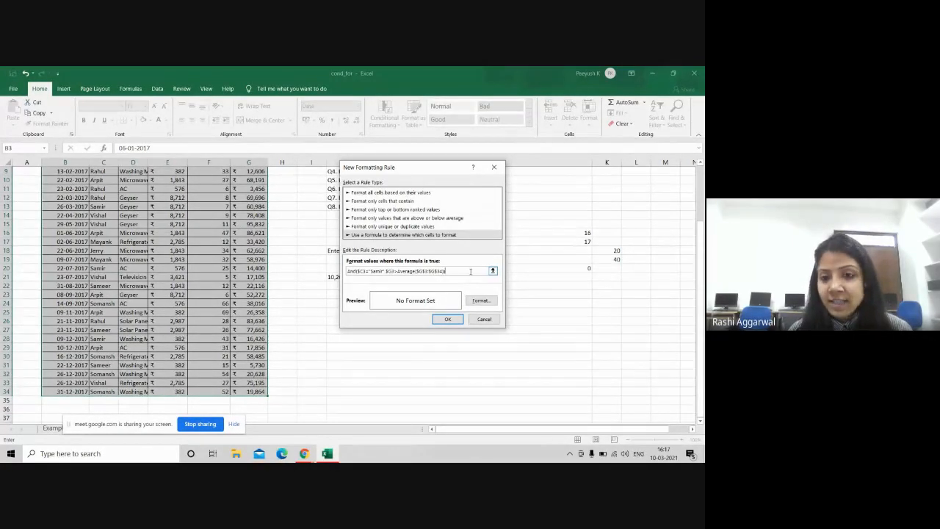
click(480, 300)
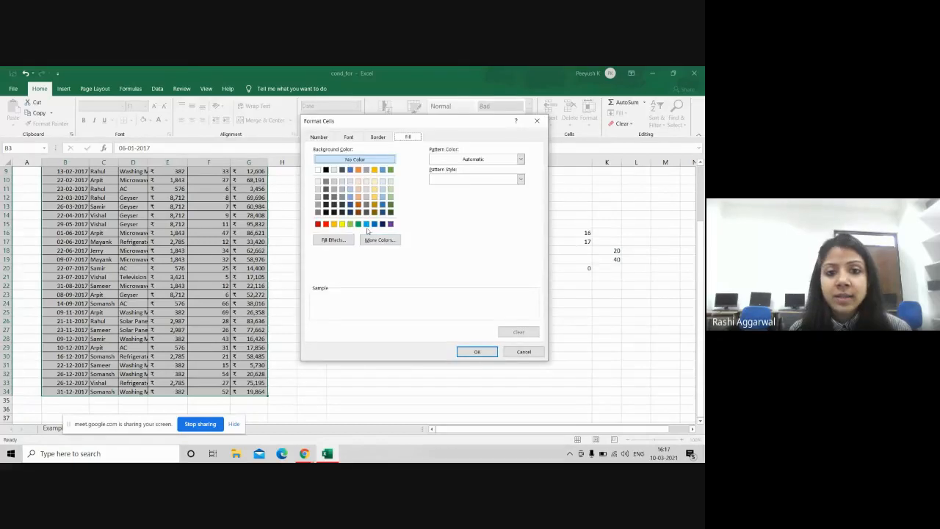
click(350, 224)
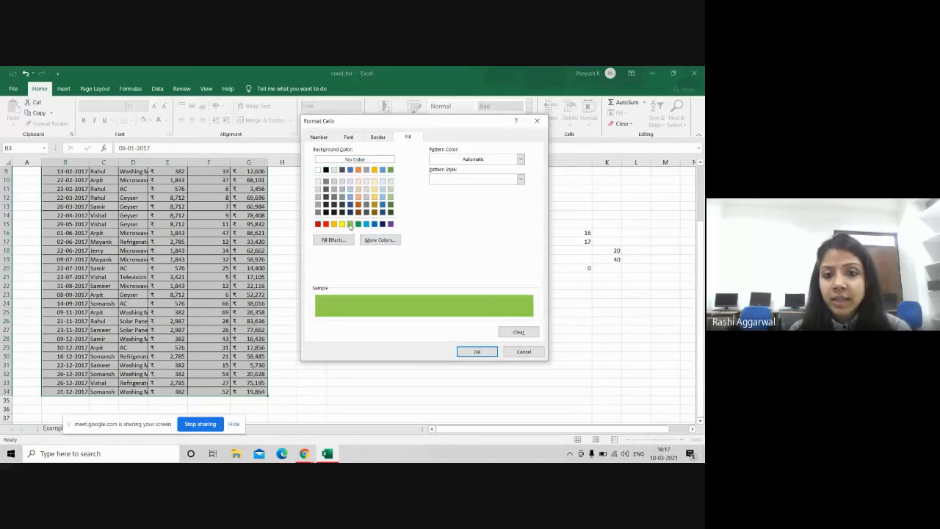
click(476, 352)
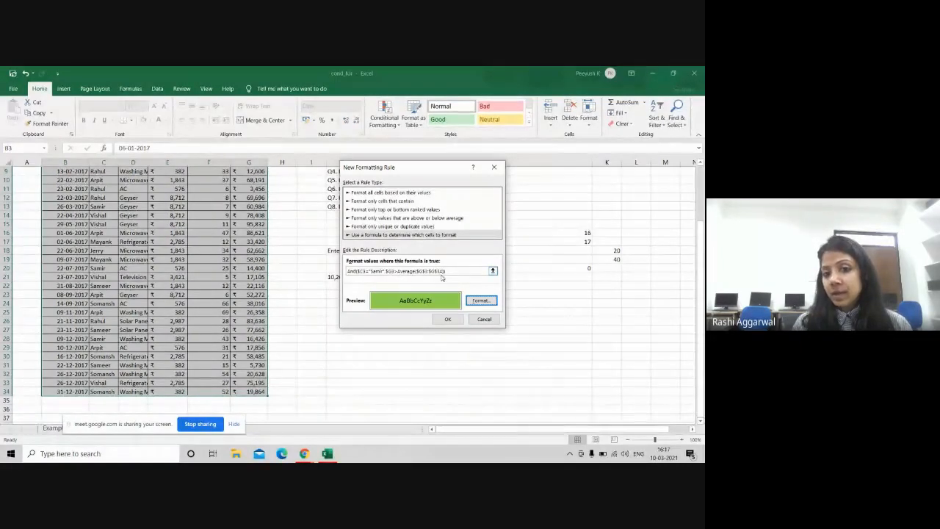
click(448, 319)
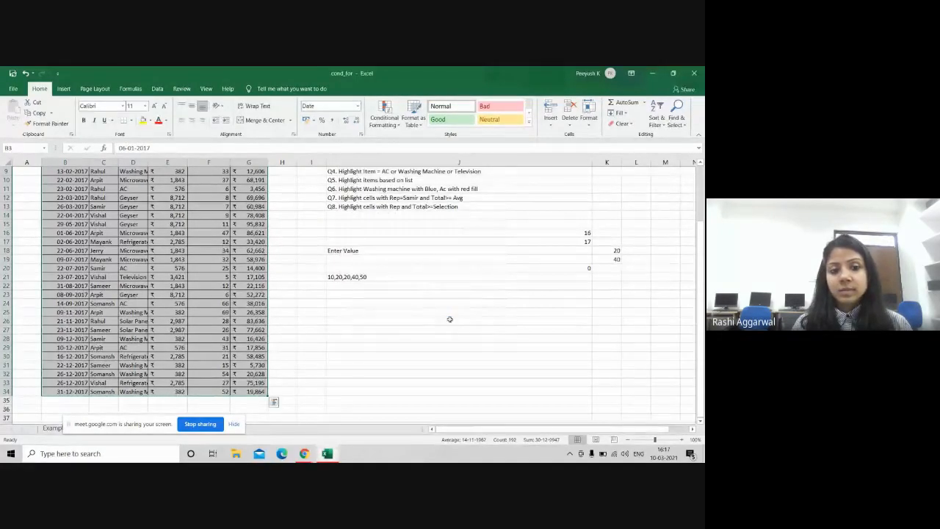
Step: Select the Total values G3:G34, then reselect the whole sales range B3:G34
drag(699, 262, 700, 202)
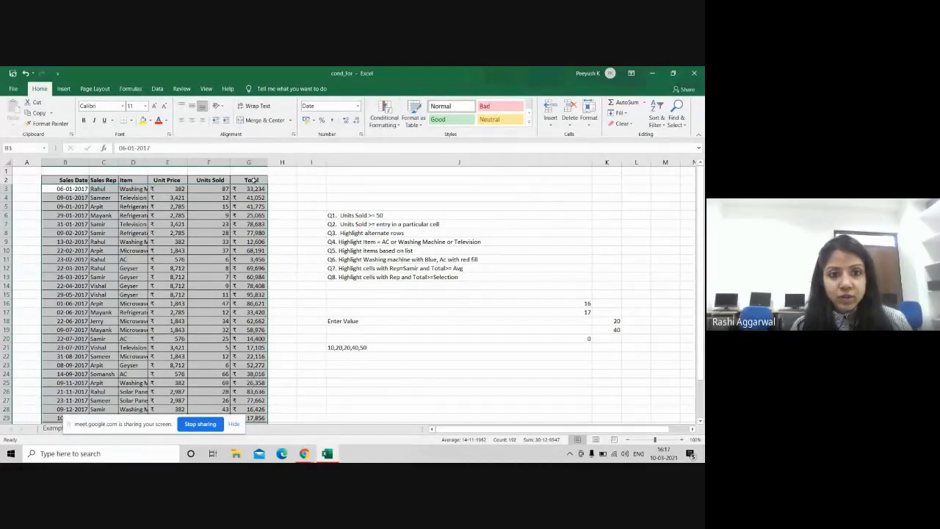
drag(252, 188, 252, 429)
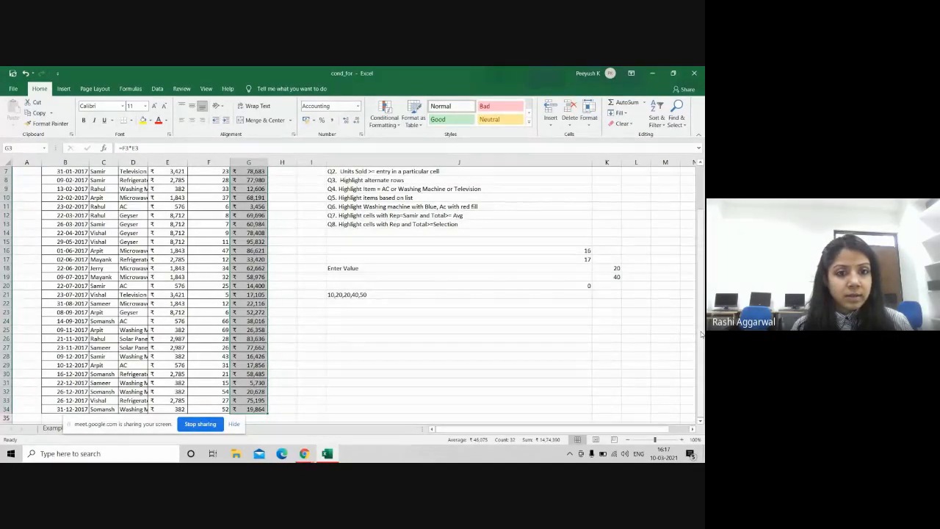
mouse_move(702, 335)
mouse_down()
mouse_move(701, 301)
mouse_move(701, 335)
mouse_up()
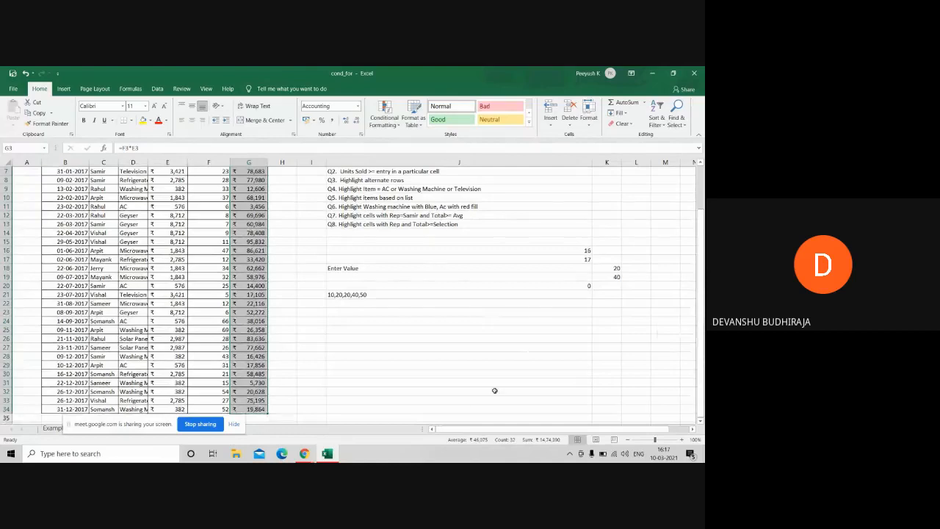
drag(703, 238, 703, 194)
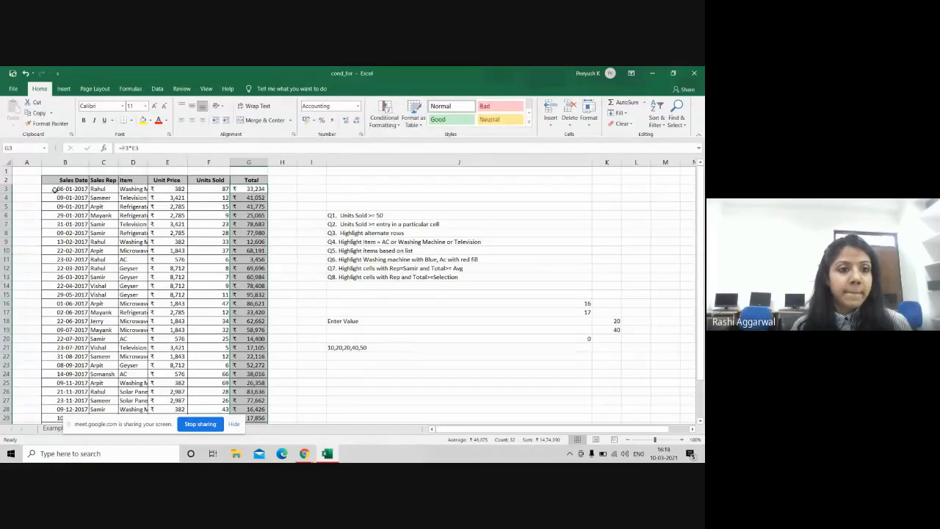
drag(54, 190, 239, 408)
Step: Fix the AND rule formula by removing the stray quotes and $C$3 reference around the rep's name
click(384, 119)
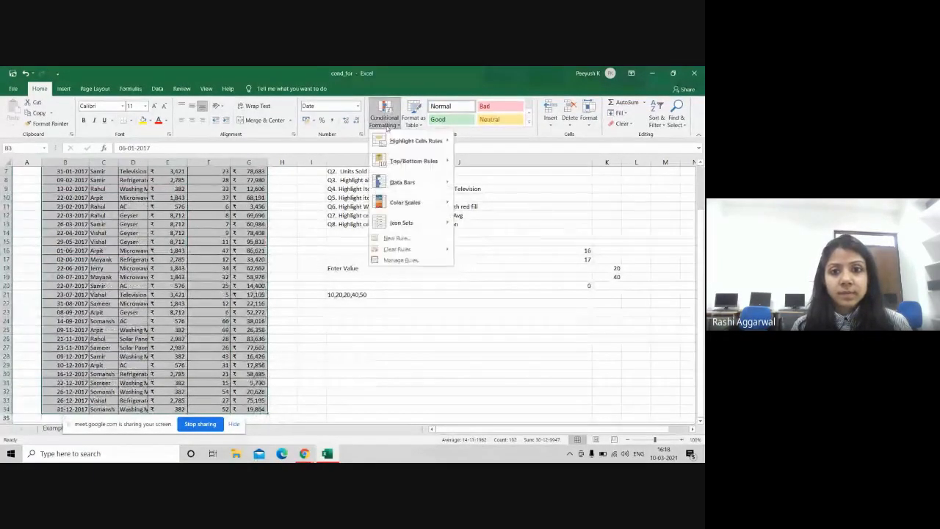
click(405, 259)
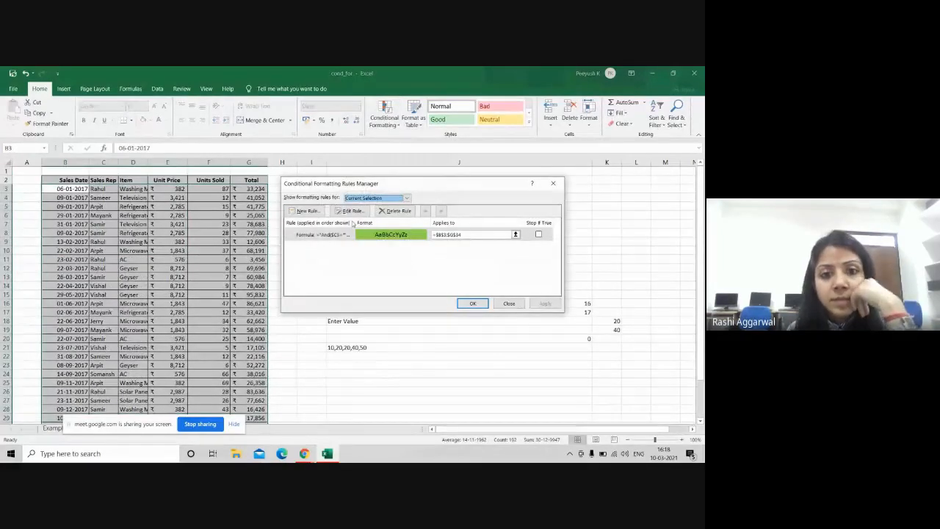
double_click(373, 236)
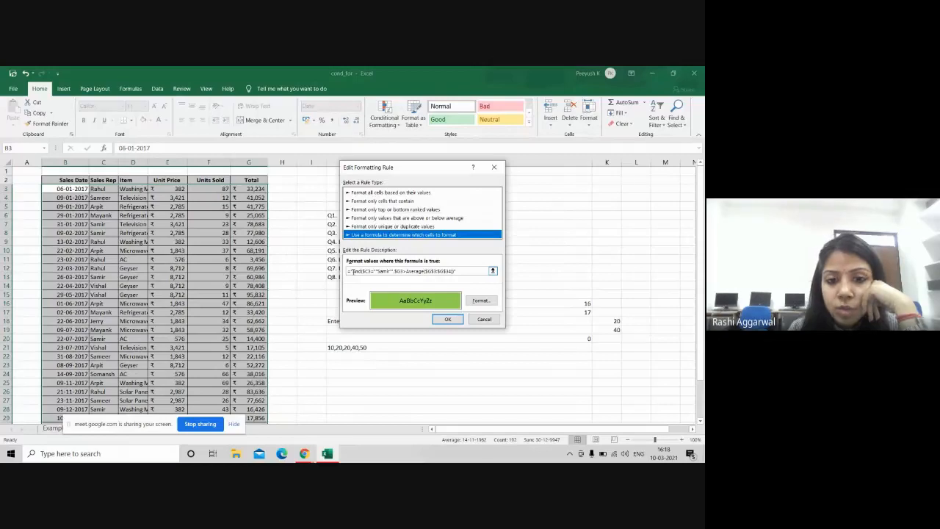
click(353, 270)
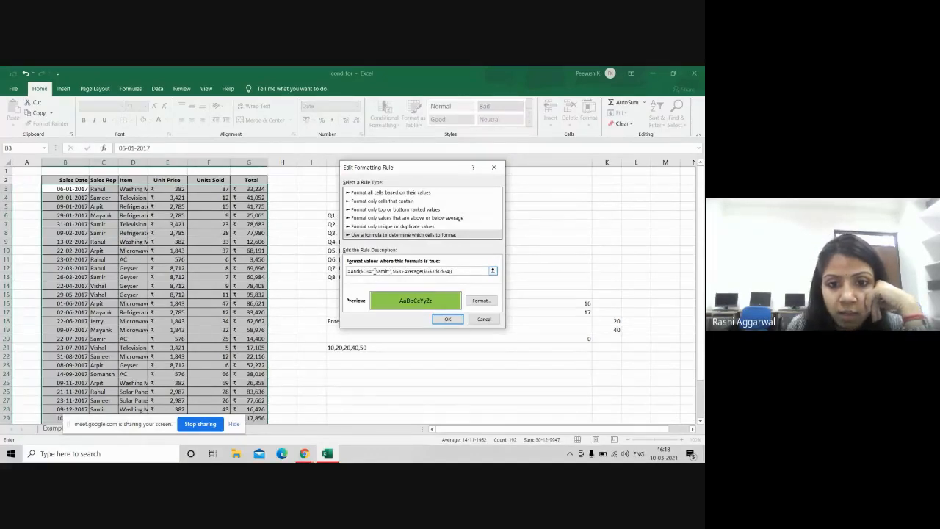
click(374, 271)
key(BackSpace)
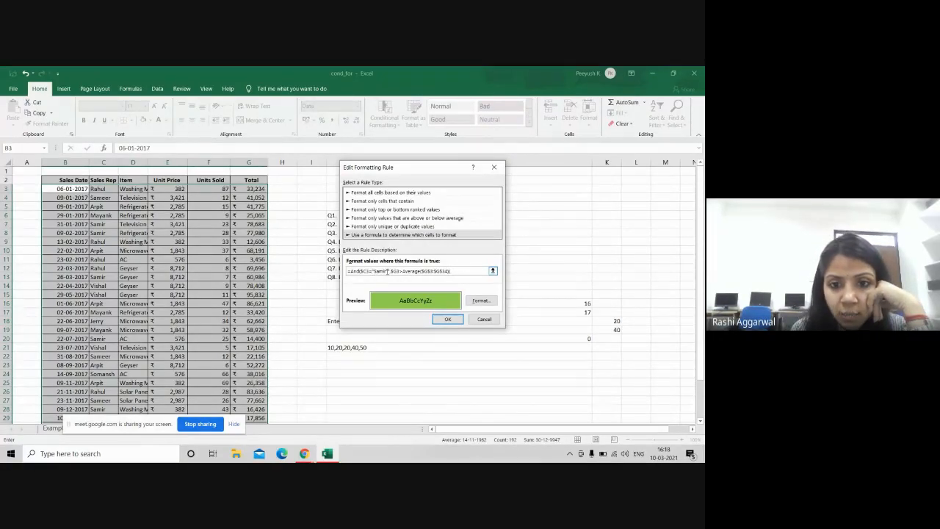
key(Right)
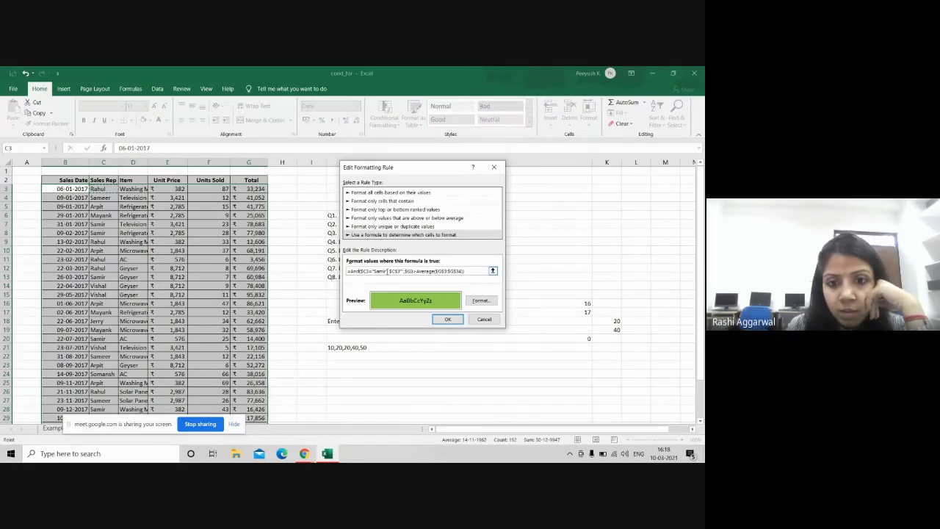
key(BackSpace)
key(BackSpace)
key(BackSpace)
key(BackSpace)
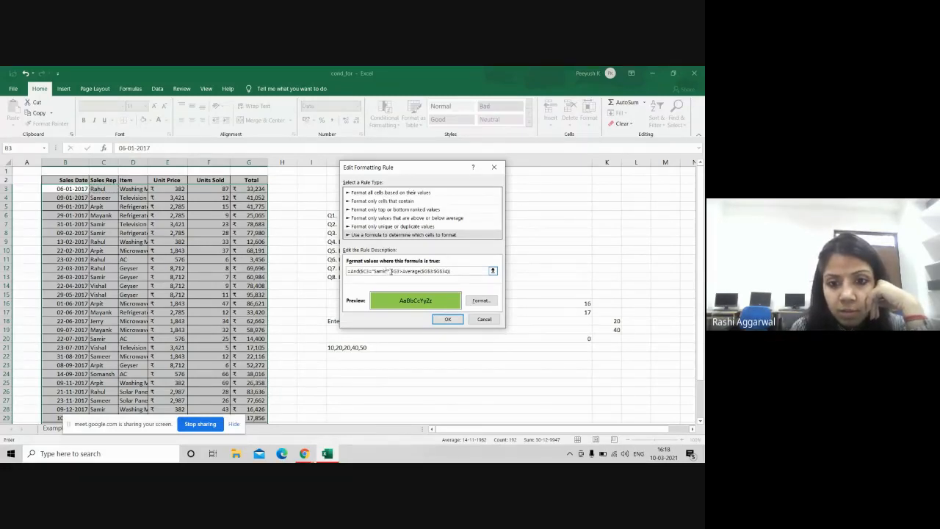
key(BackSpace)
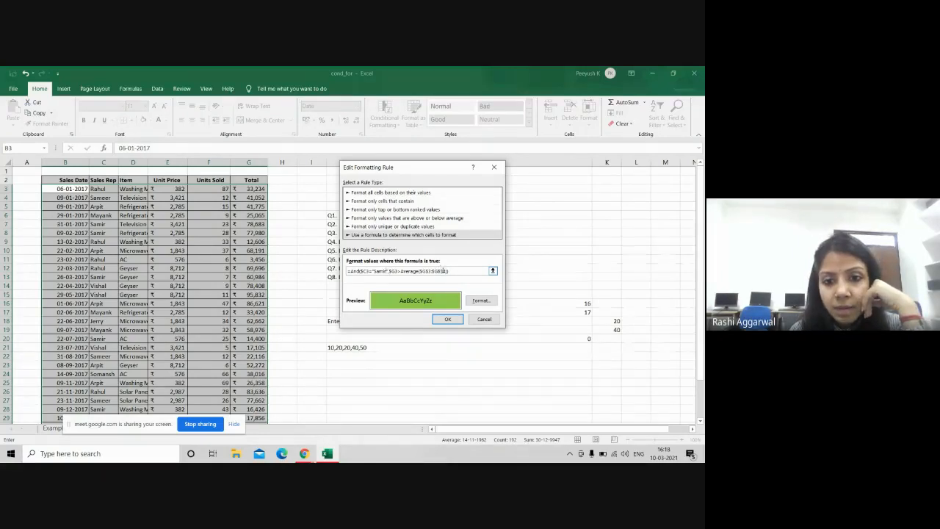
click(451, 320)
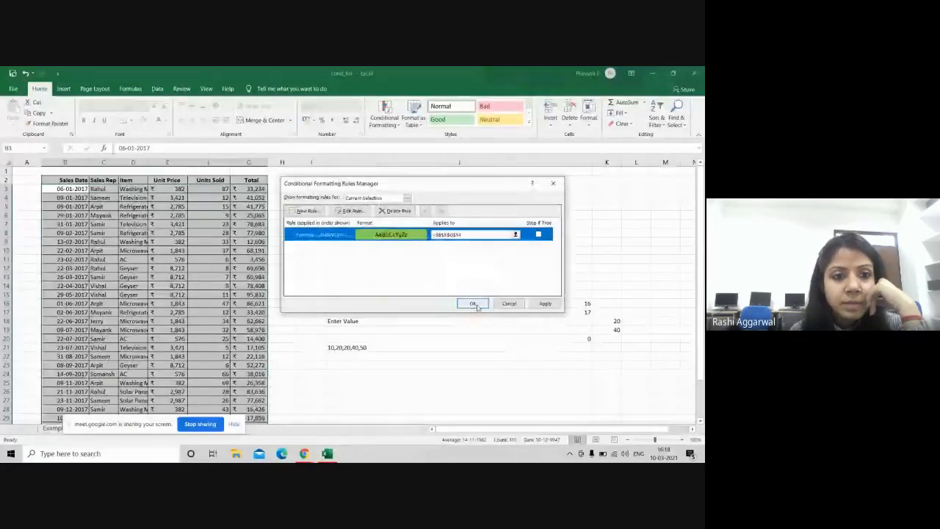
click(477, 304)
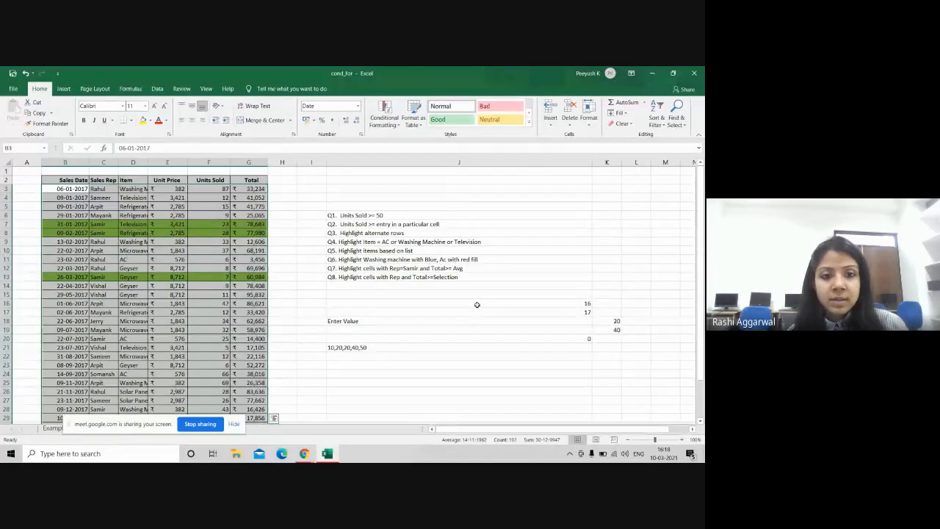
key(alt+Tab)
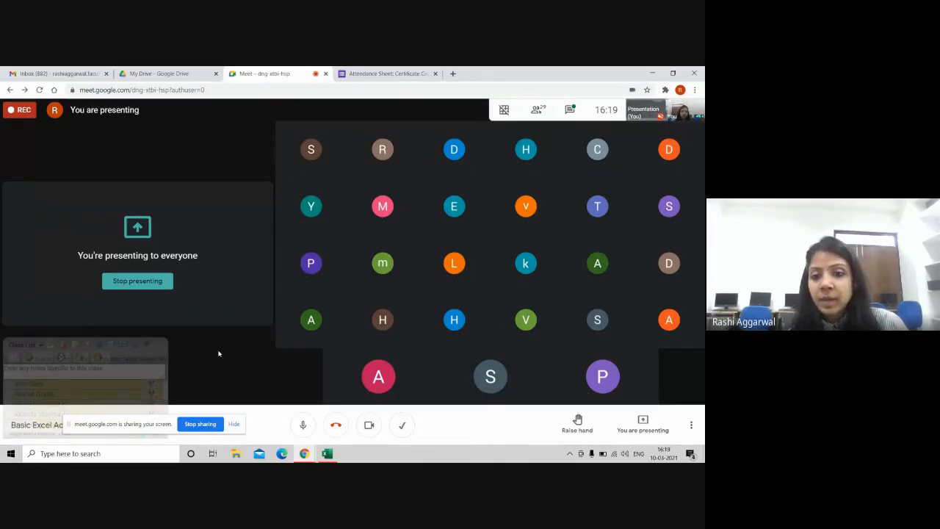
key(alt+Tab)
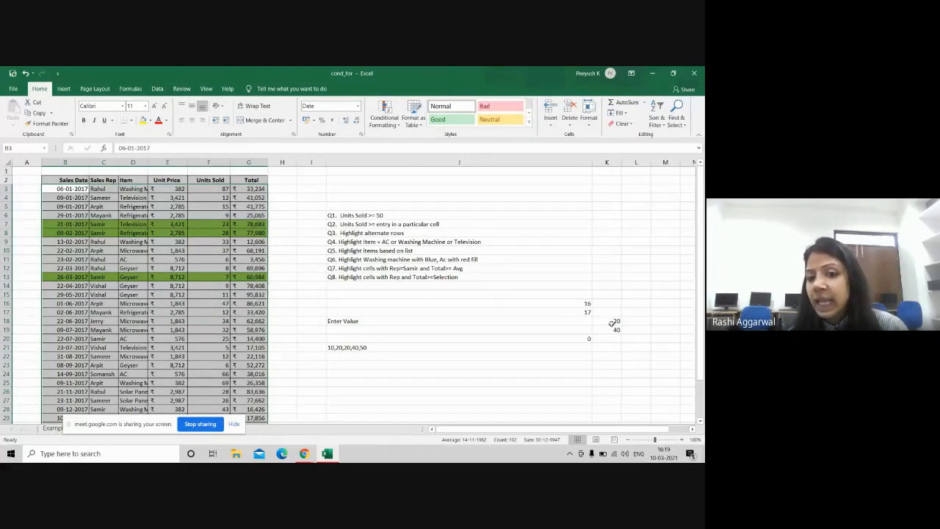
Step: Select J14 and type 'con' into the taskbar search
click(437, 286)
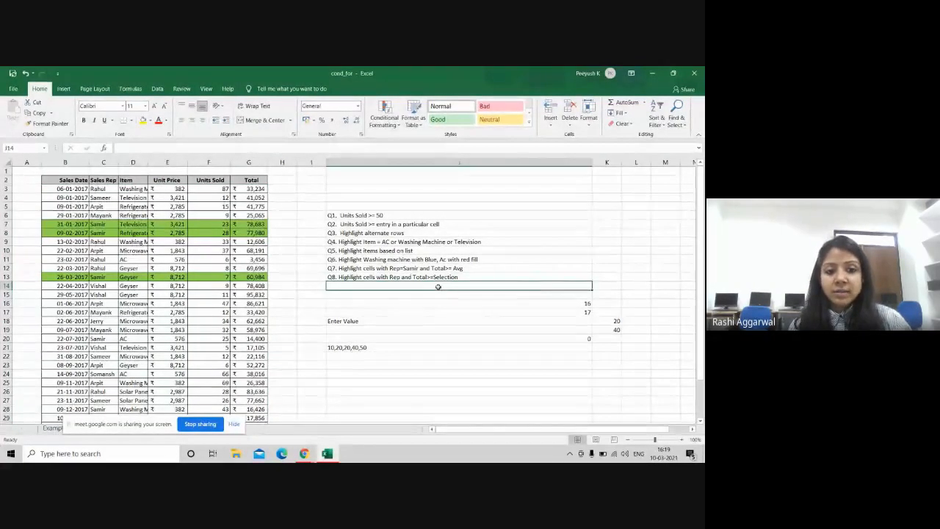
click(165, 453)
text(con)
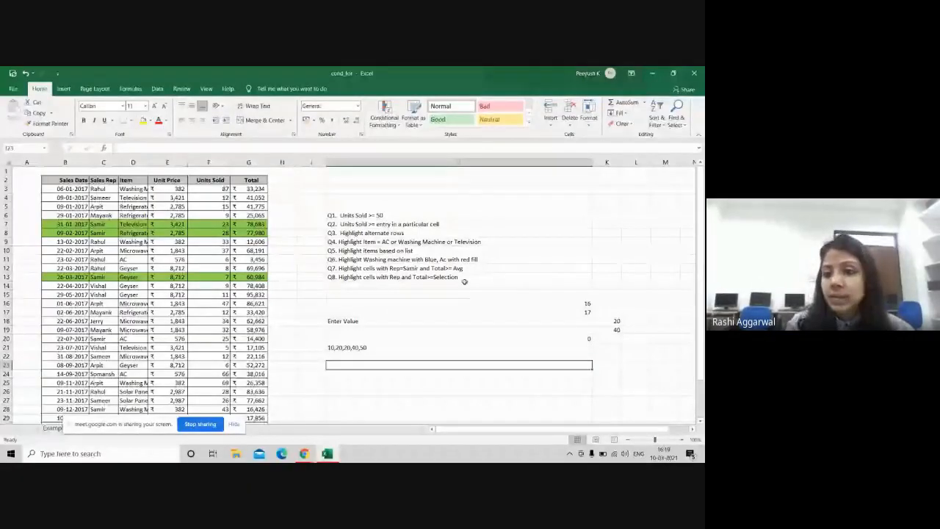
Step: Enter 10000 in K13 beside Q8 and switch to the Google Meet window
click(609, 277)
text(1000)
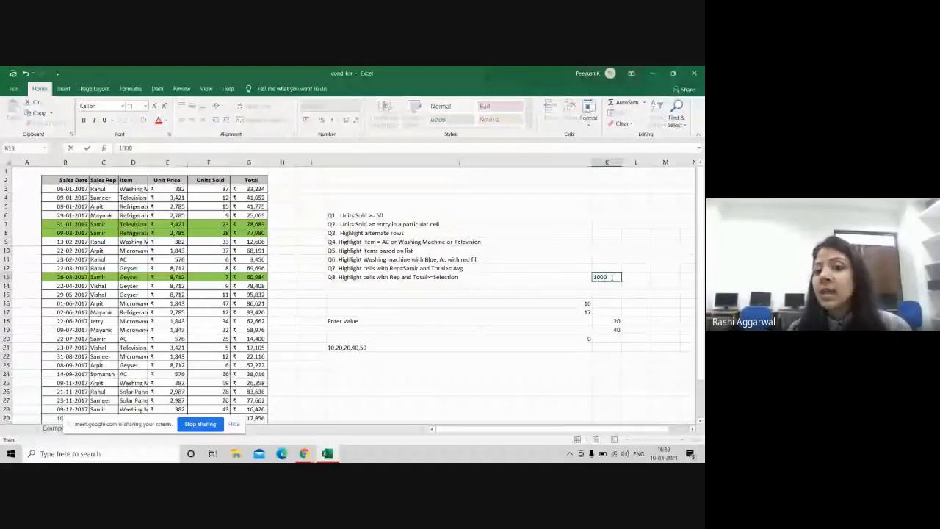
key(Tab)
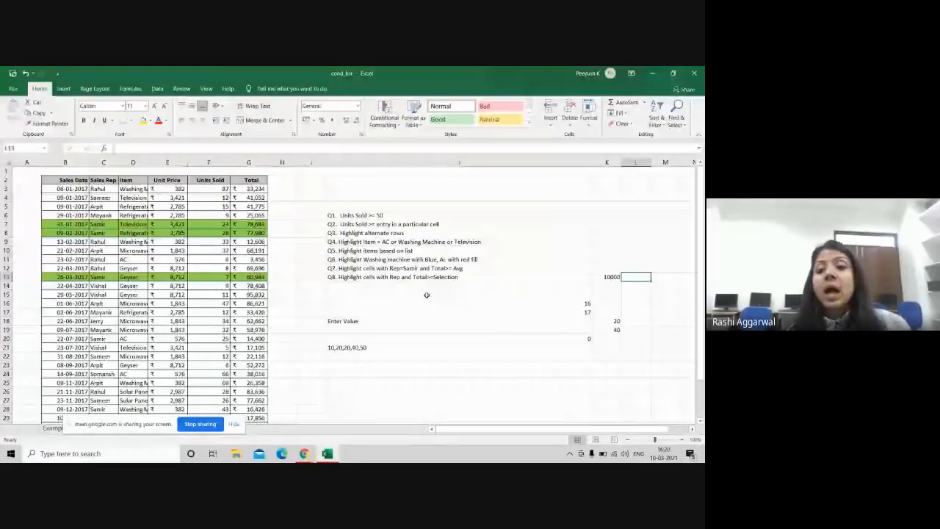
key(alt+Tab)
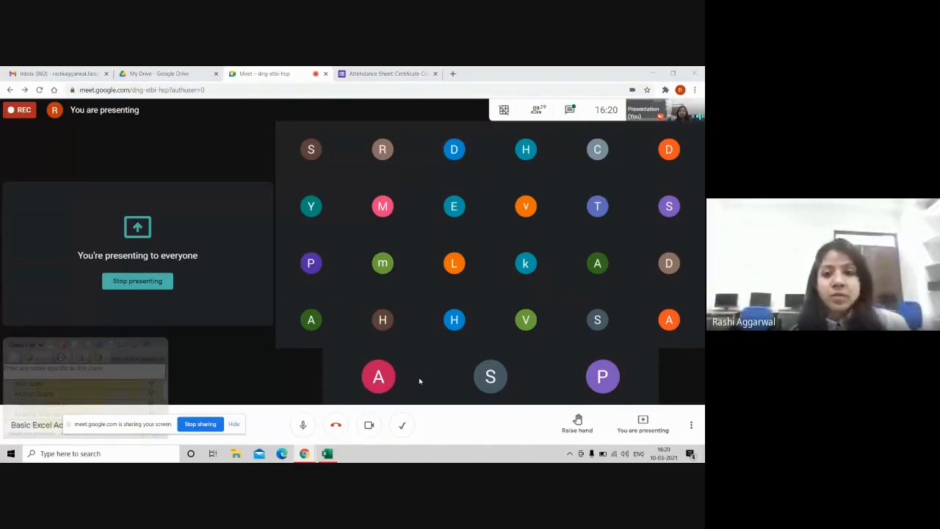
Step: Switch from Google Meet back to the cond_for Excel workbook
key(alt+Tab)
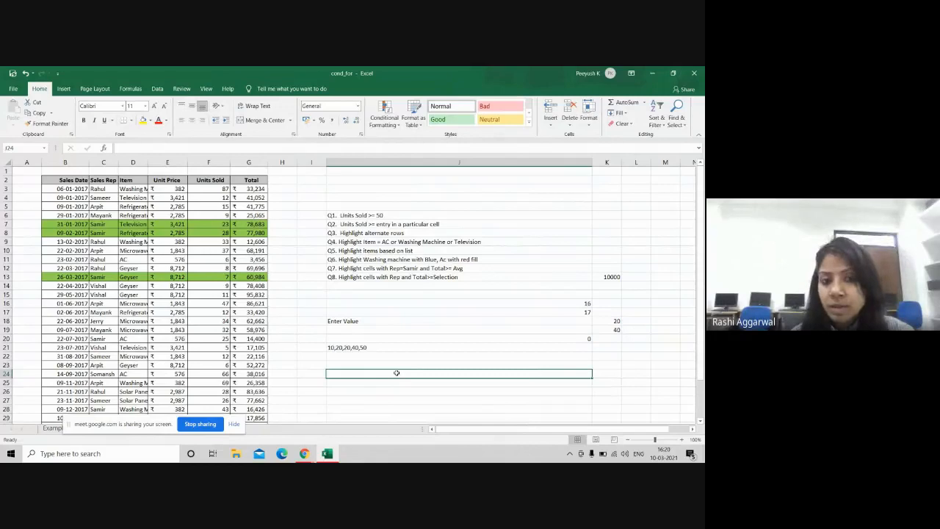
text(20)
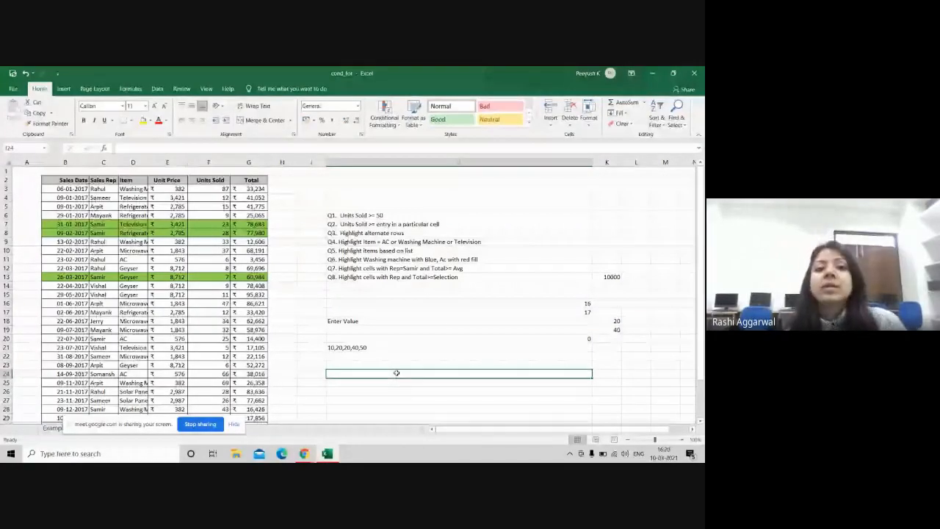
key(alt+Tab)
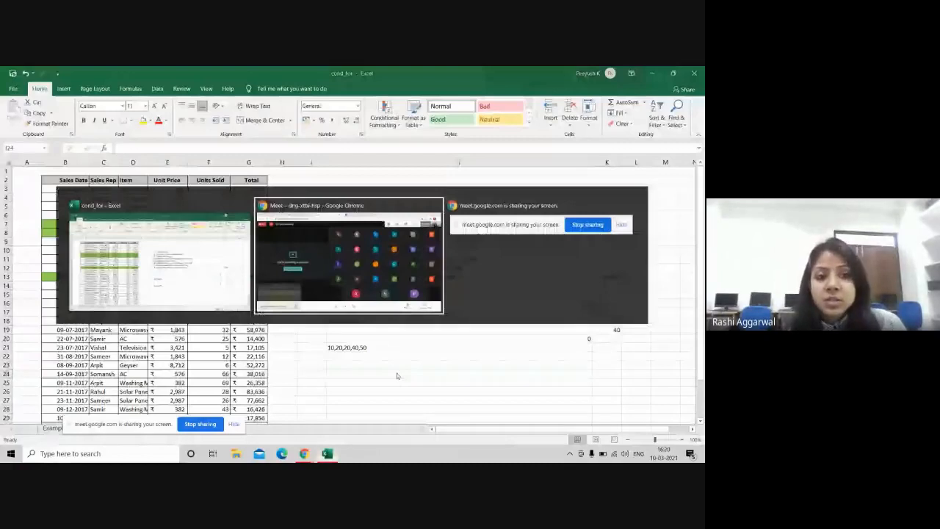
key(alt+Tab)
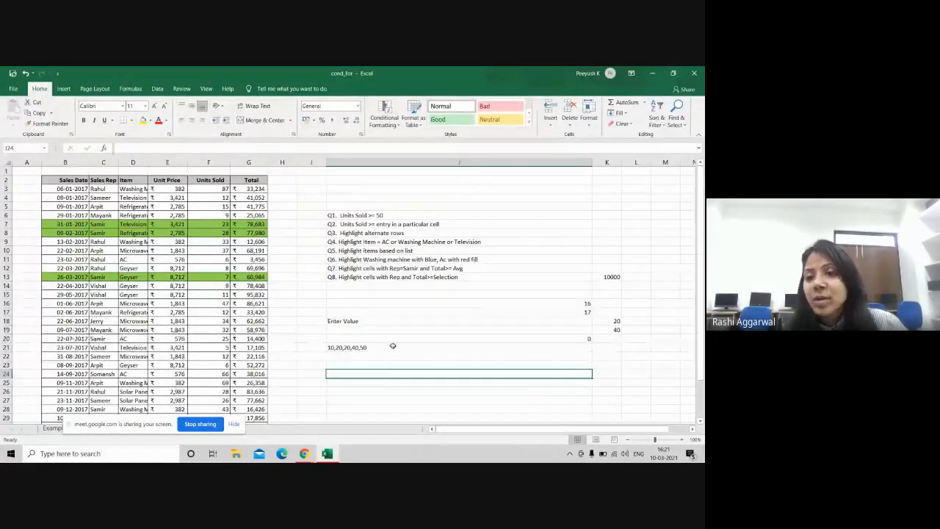
key(alt+Tab)
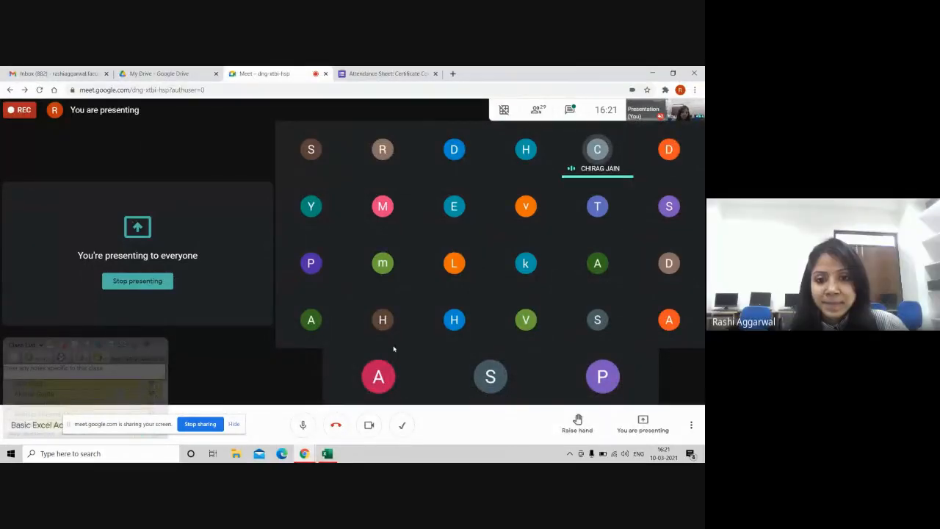
key(alt+Tab)
click(389, 285)
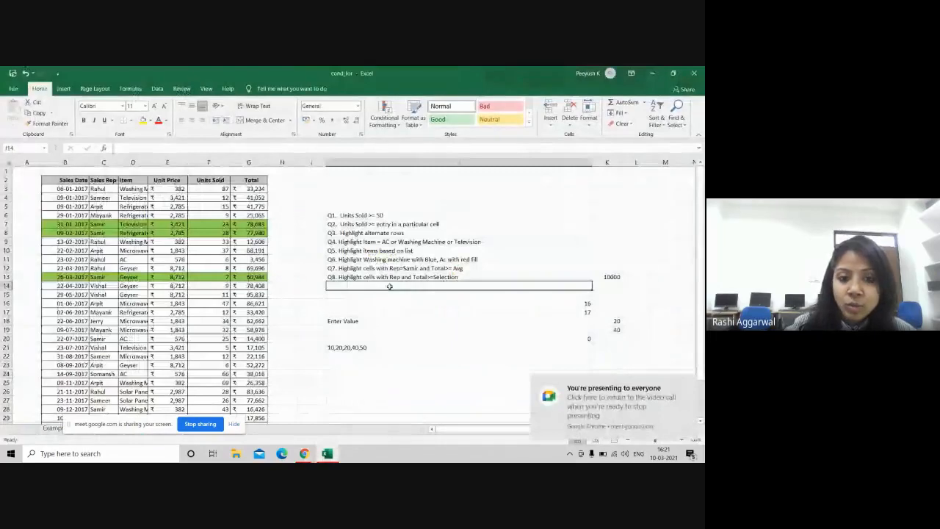
Step: Enter 'Q9. Highlight all cells which have value more than second largest value of unit Price' in J14
text(Q)
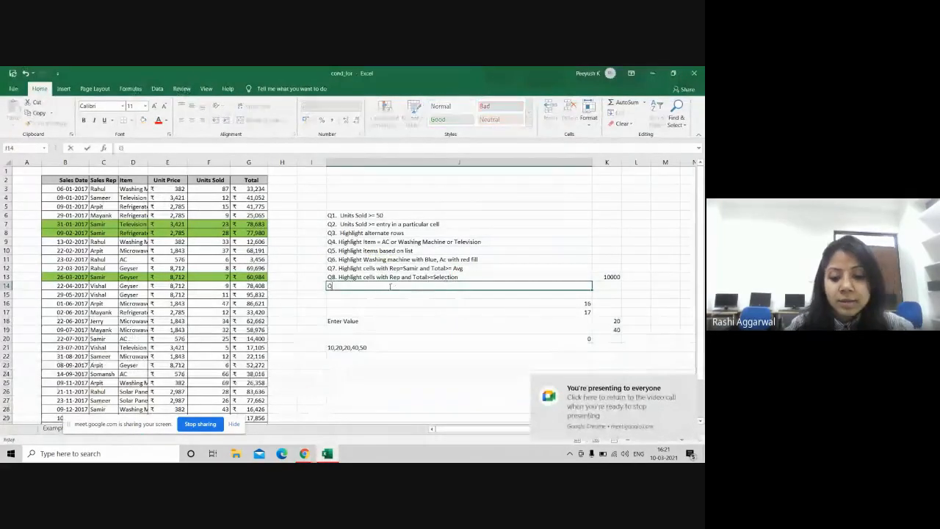
text(9. H)
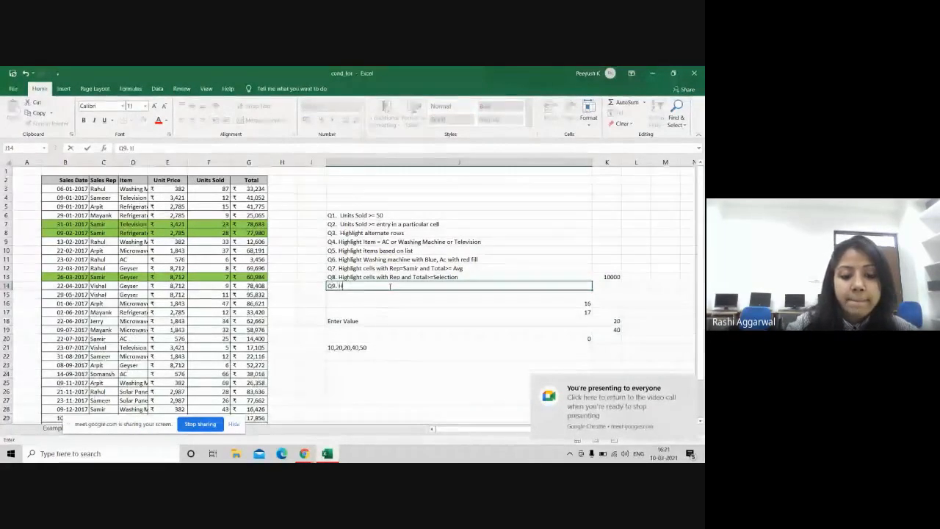
text(ighlight)
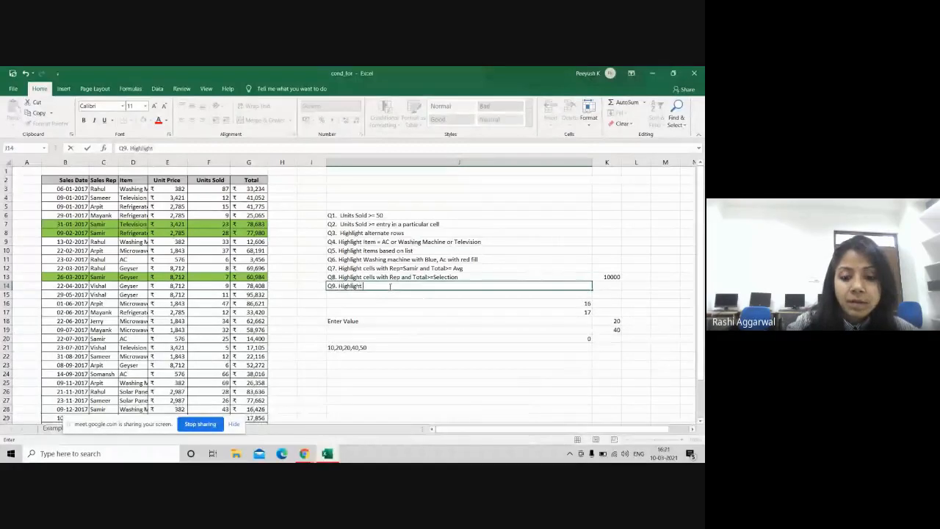
text( all cells)
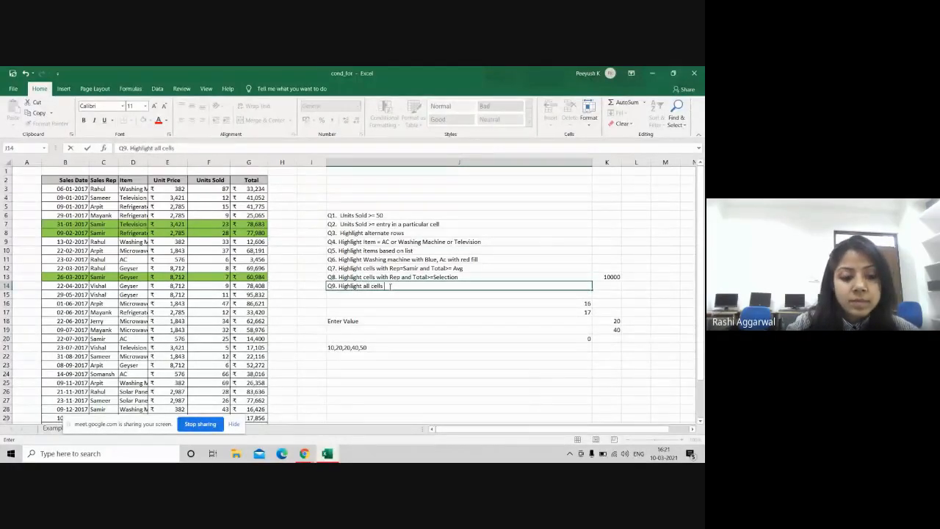
text( which ha)
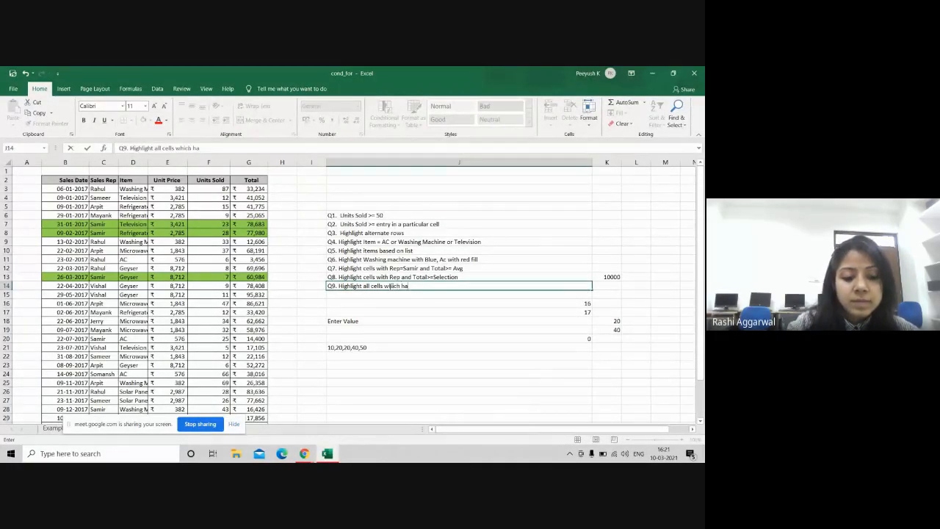
text(ve valu)
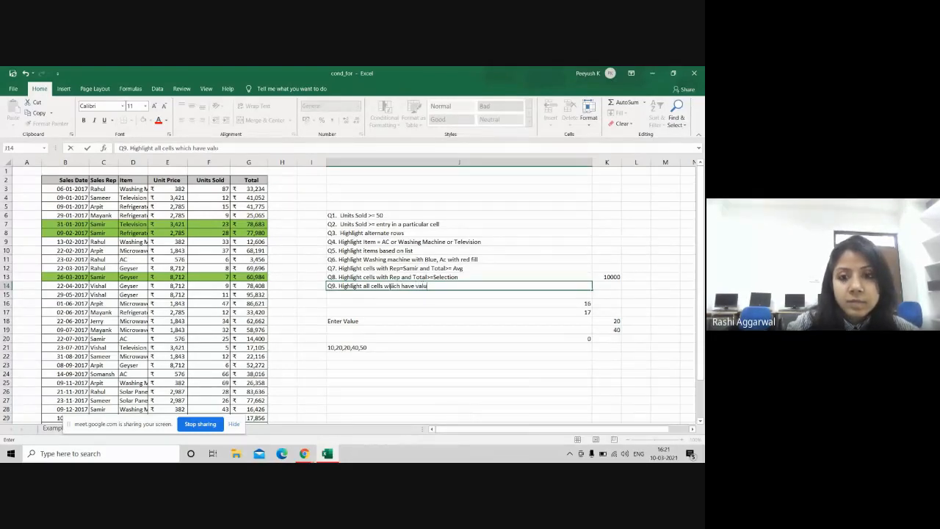
text(e)
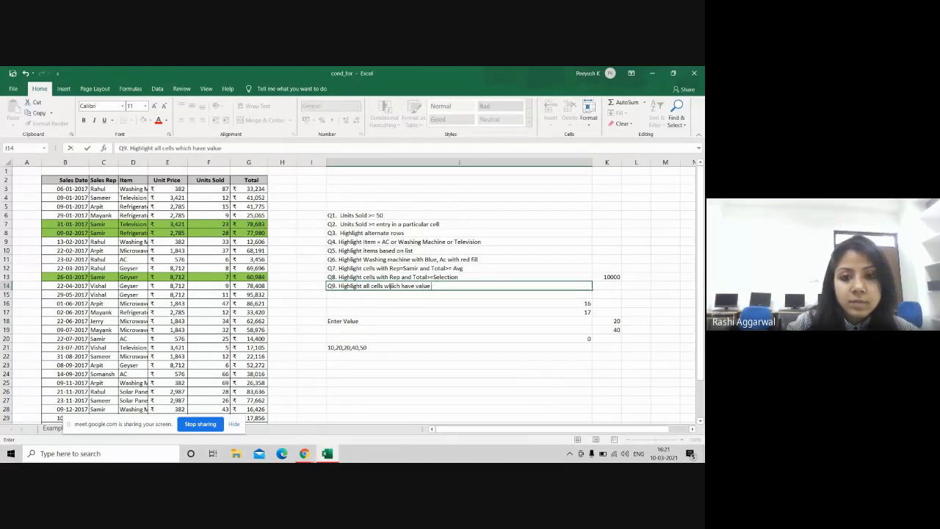
text( more th)
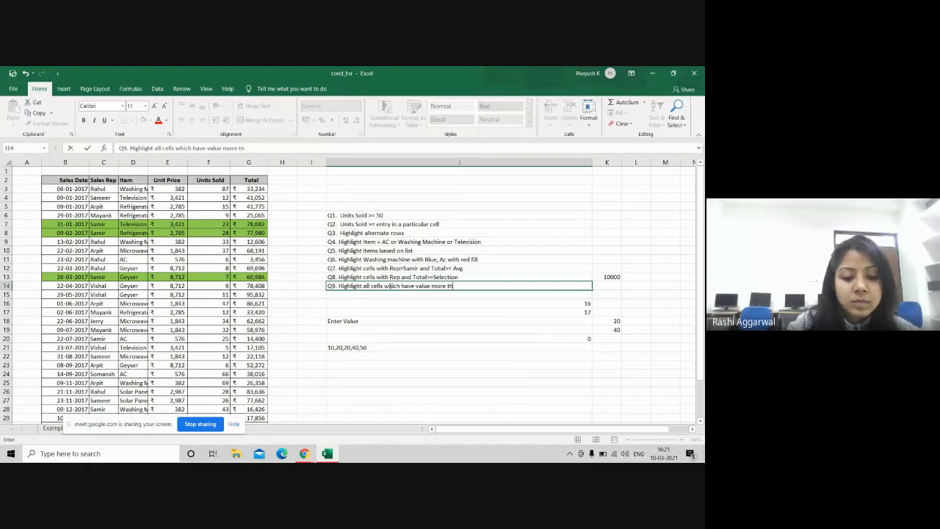
text(an second)
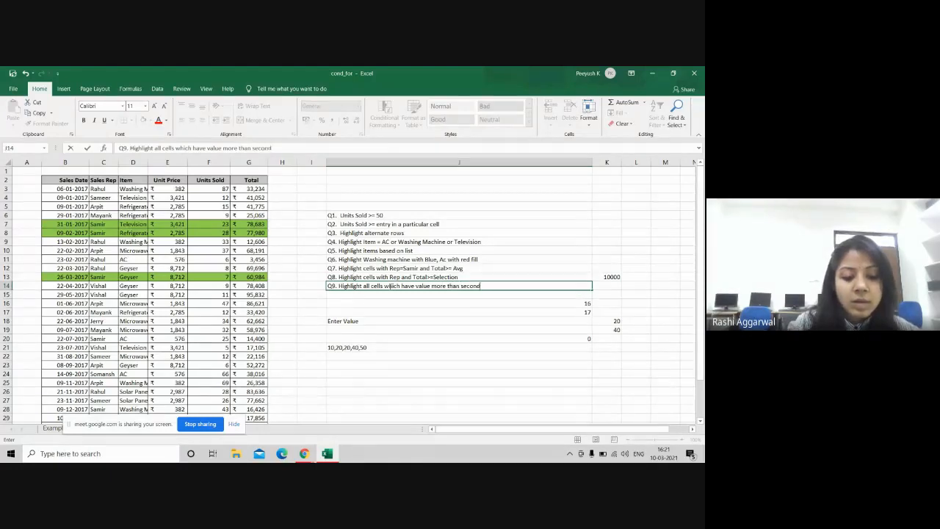
text( lagr)
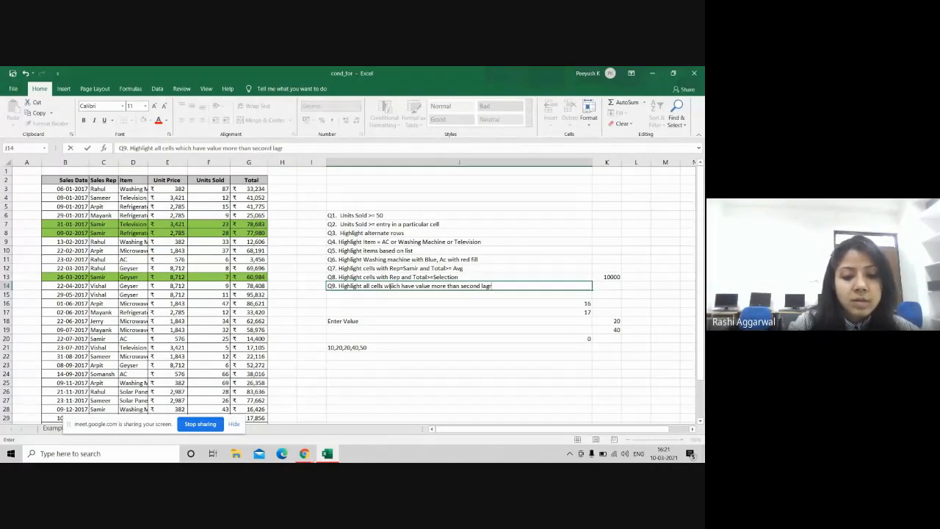
key(BackSpace)
key(BackSpace)
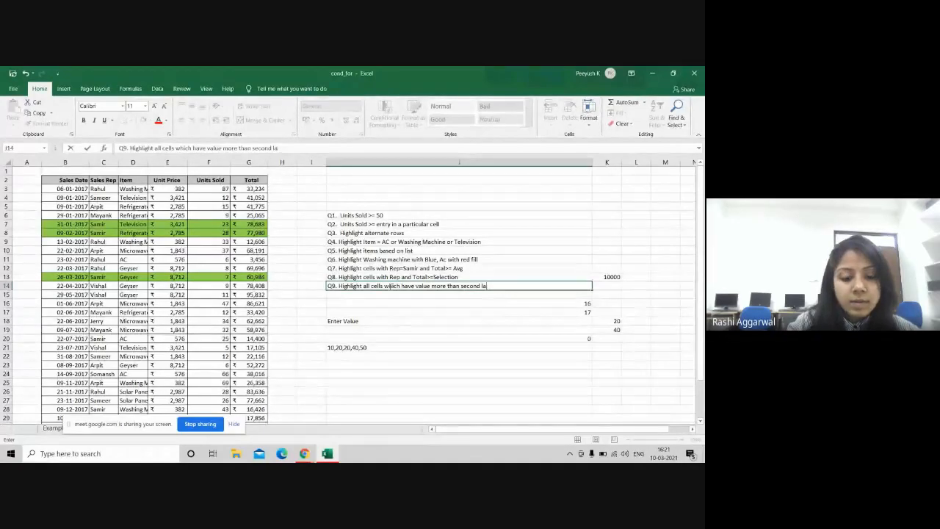
text(rgest val)
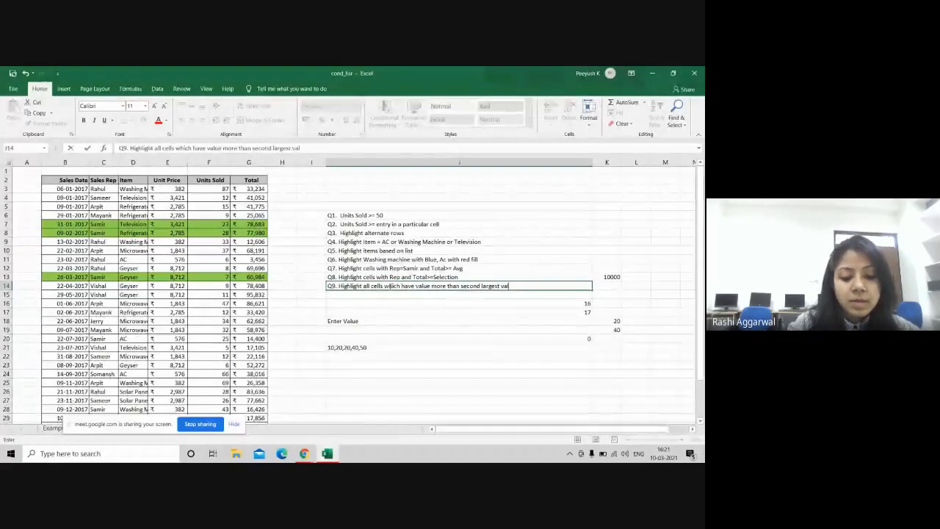
text(ue of uni)
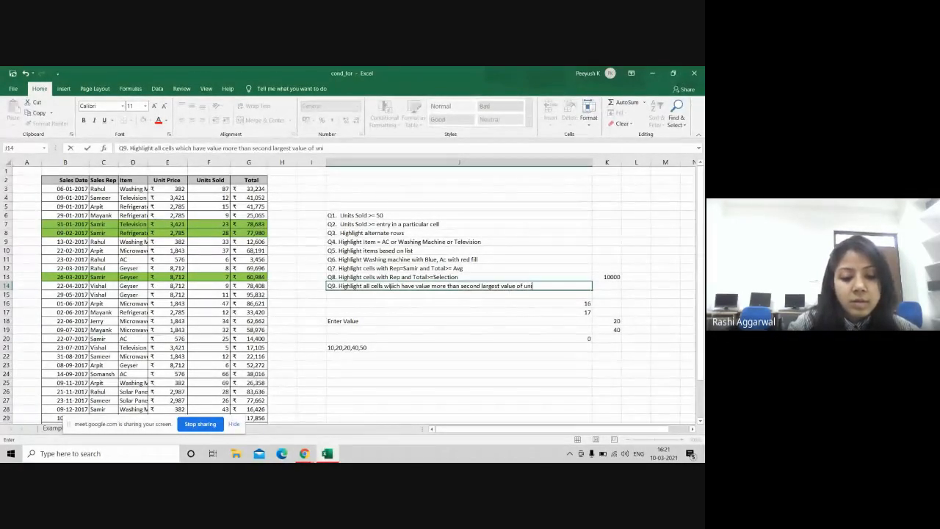
text(t)
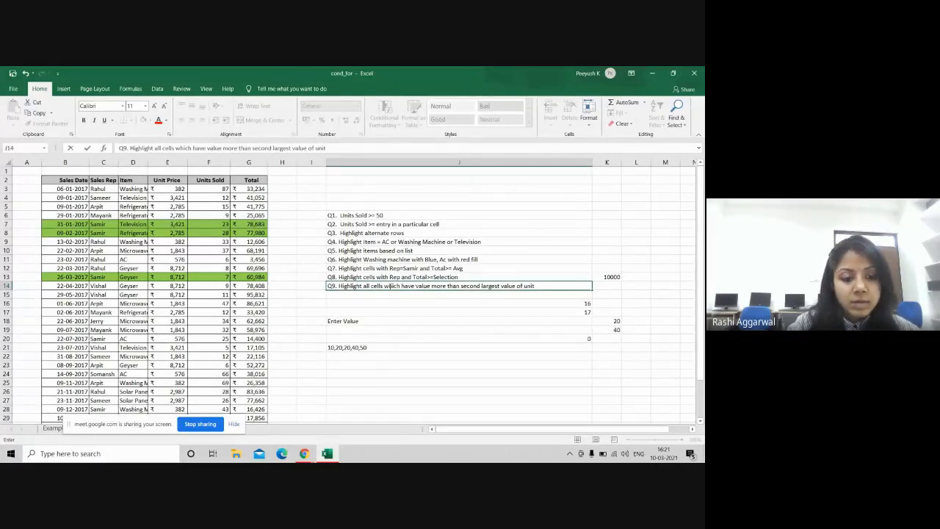
text( Proce)
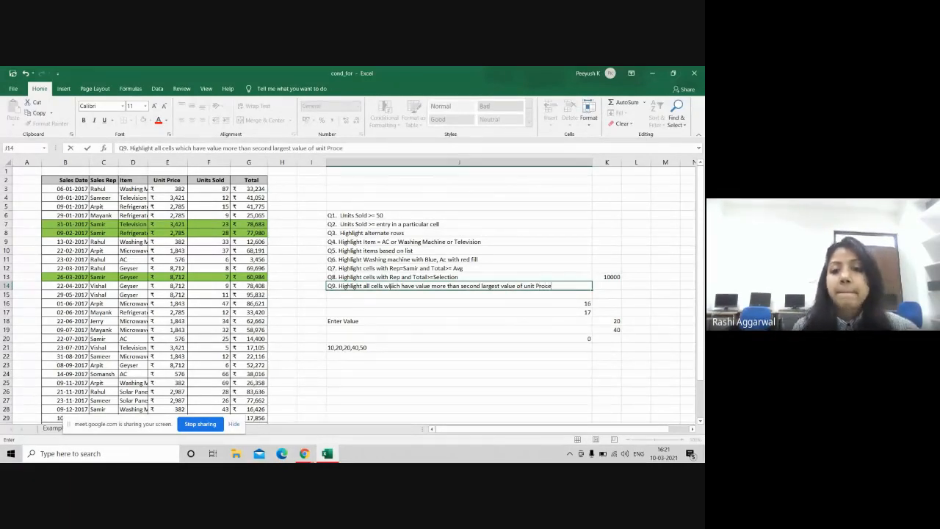
key(BackSpace)
key(BackSpace)
key(BackSpace)
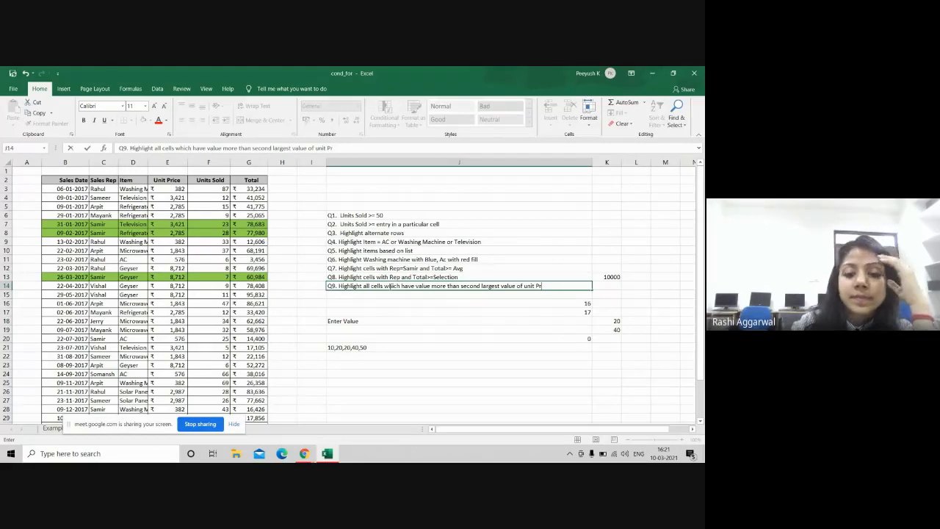
text(ice)
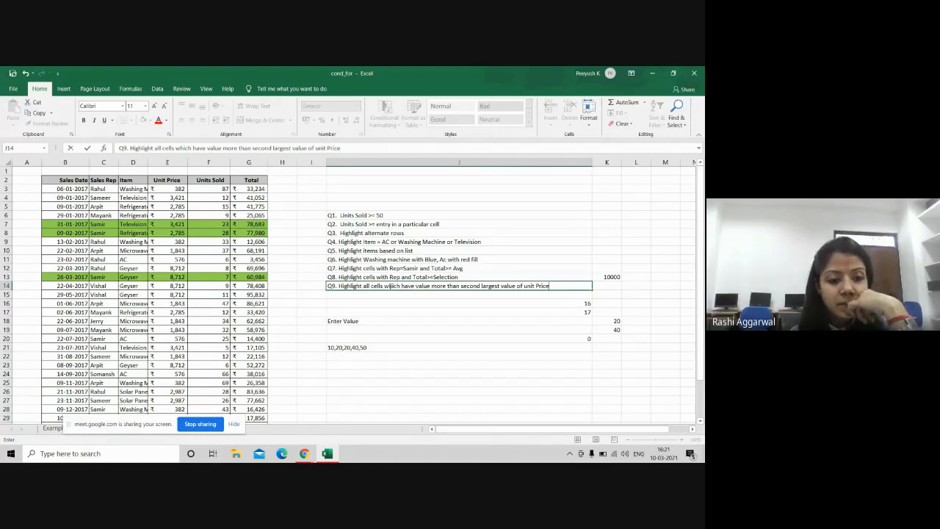
drag(124, 420, 164, 339)
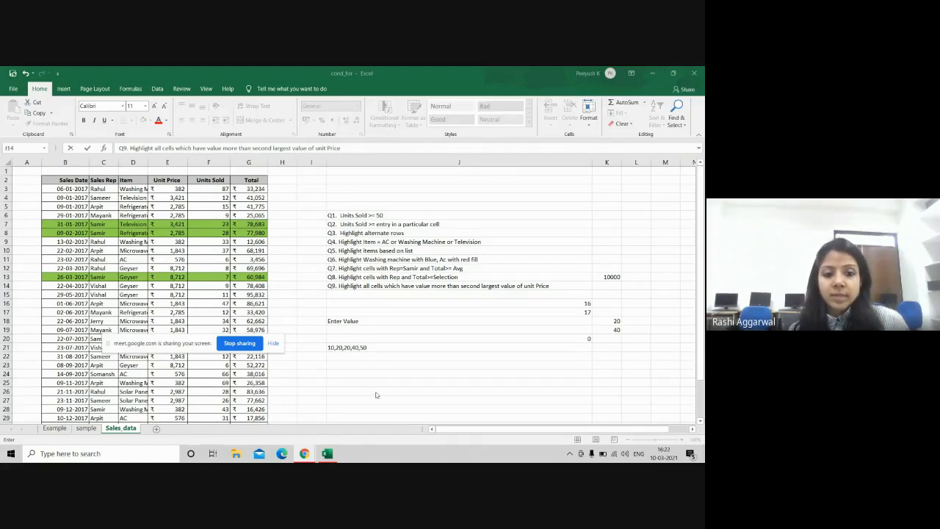
Step: Switch the Meet camera and microphone off and back on, then return to the Excel workbook
mouse_move(304, 453)
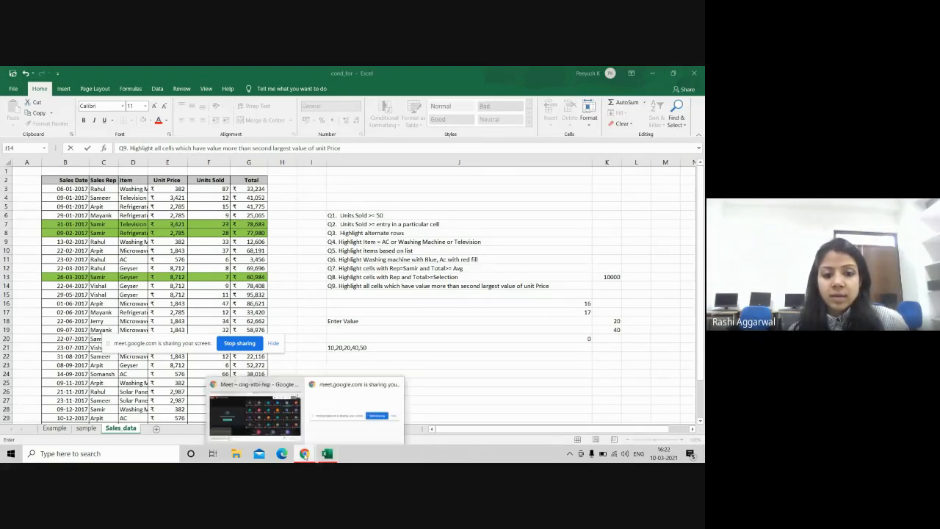
click(279, 419)
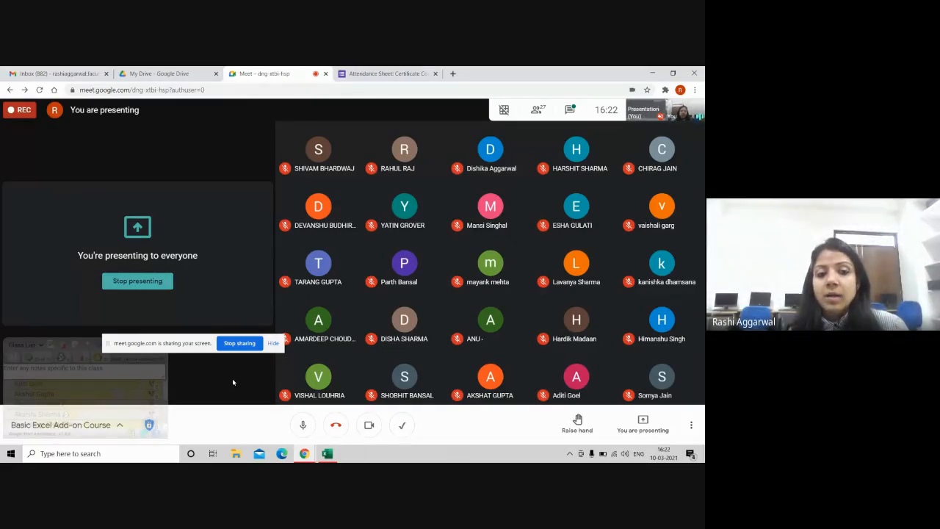
click(369, 425)
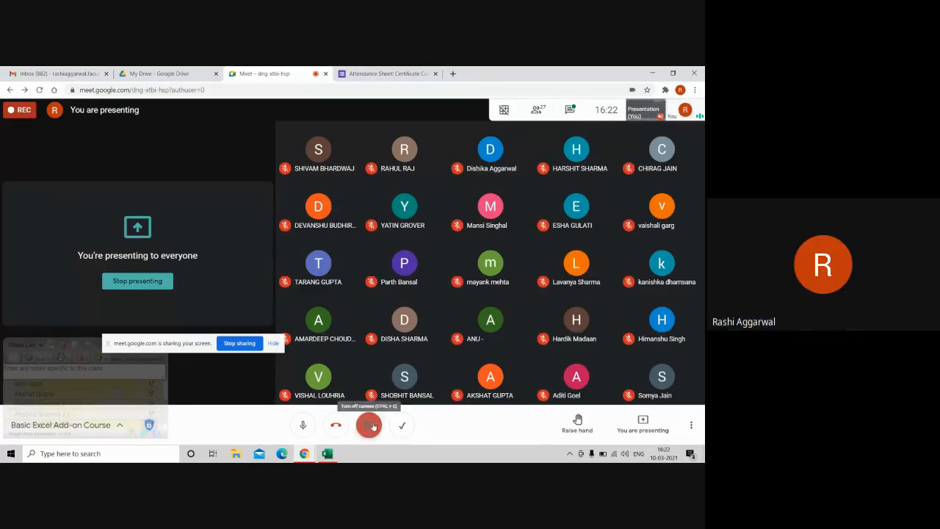
click(303, 426)
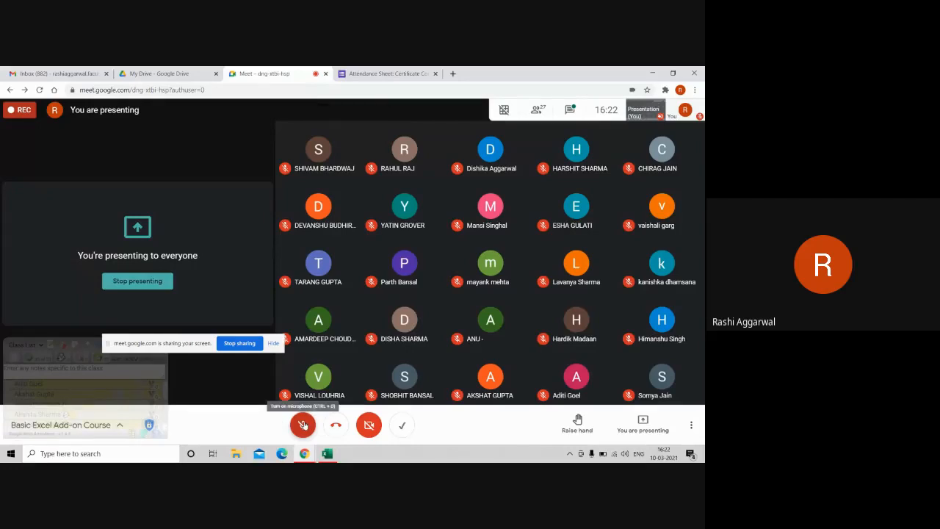
click(302, 425)
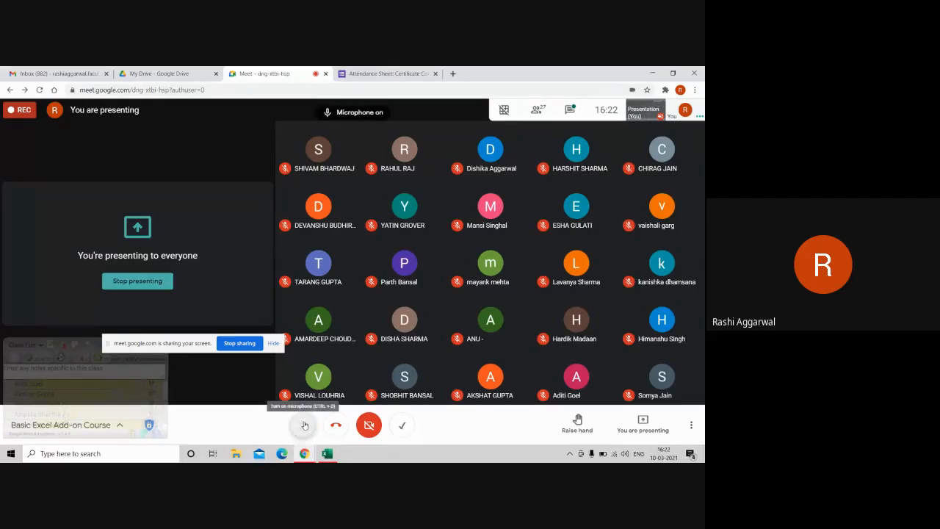
click(367, 425)
key(alt+Tab)
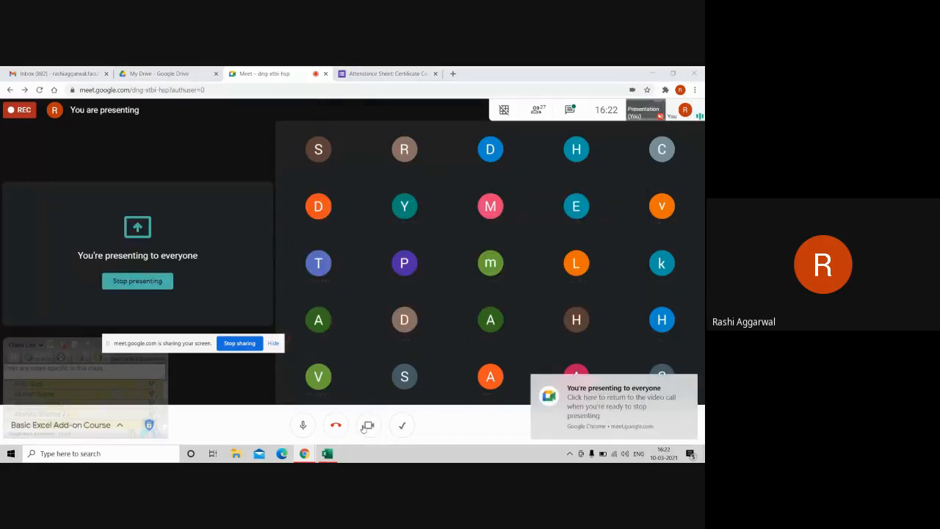
click(328, 453)
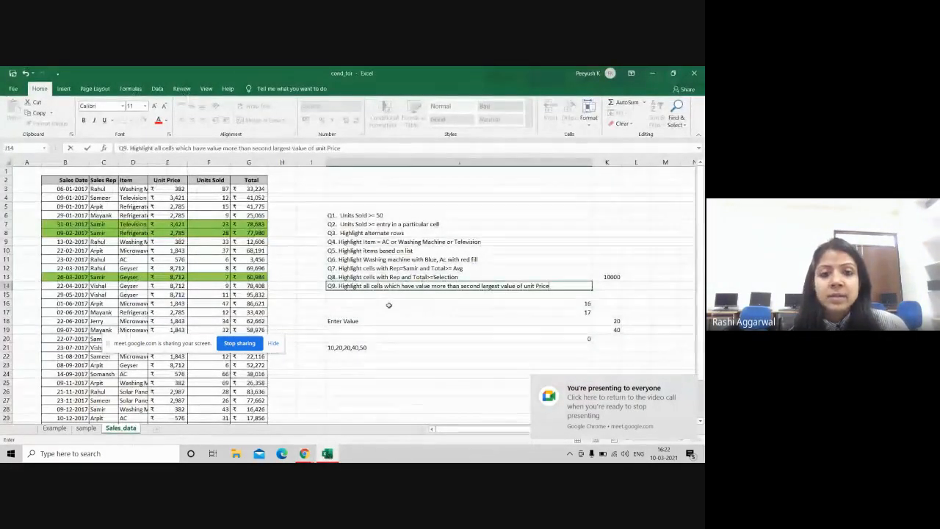
Step: Commit the Q9 task text in J14, erasing a started LARGE entry so J15 stays empty
click(416, 298)
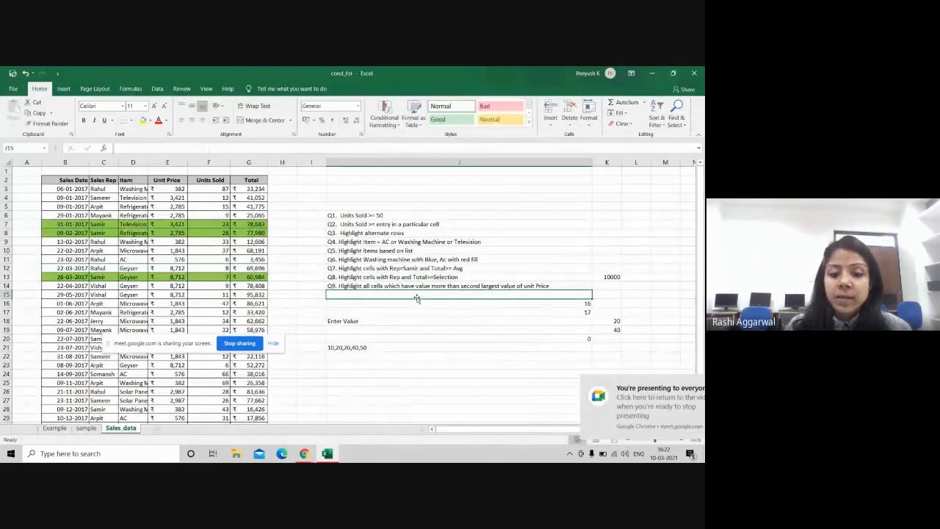
text(large()
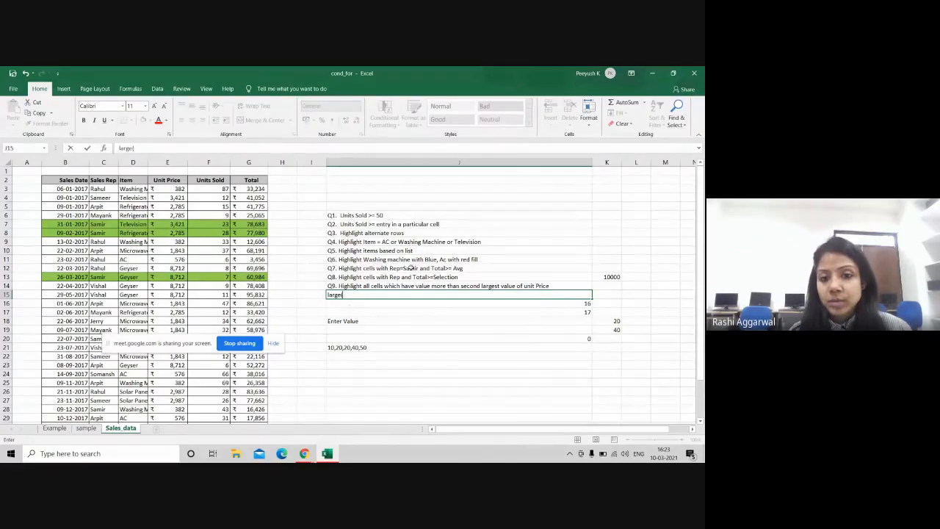
key(BackSpace)
key(BackSpace)
key(BackSpace)
key(BackSpace)
key(BackSpace)
key(BackSpace)
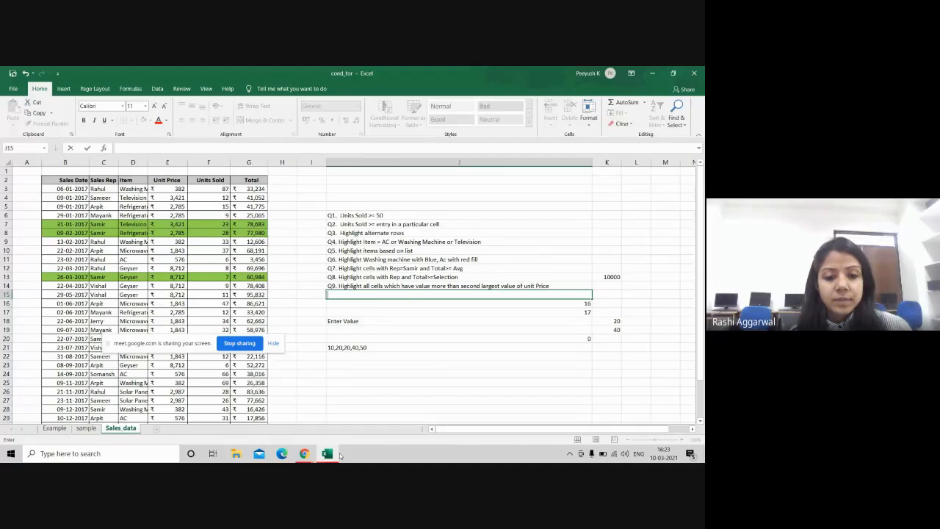
Step: Bring the Google Meet call window forward and move the screen-sharing notice aside
click(304, 453)
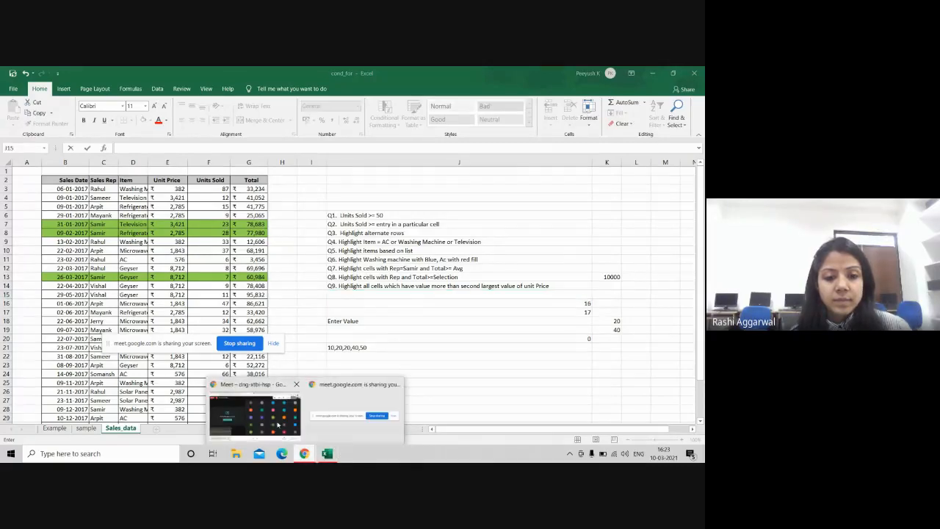
click(277, 424)
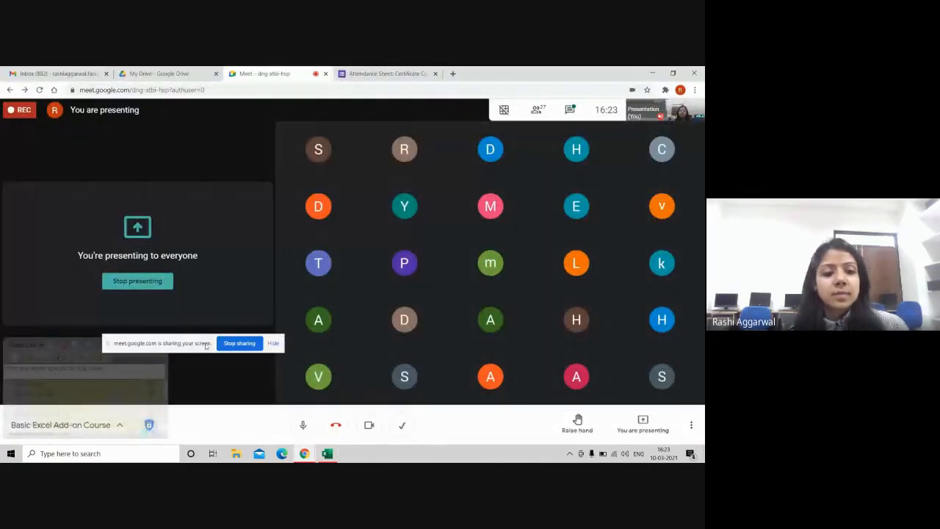
drag(205, 344, 173, 390)
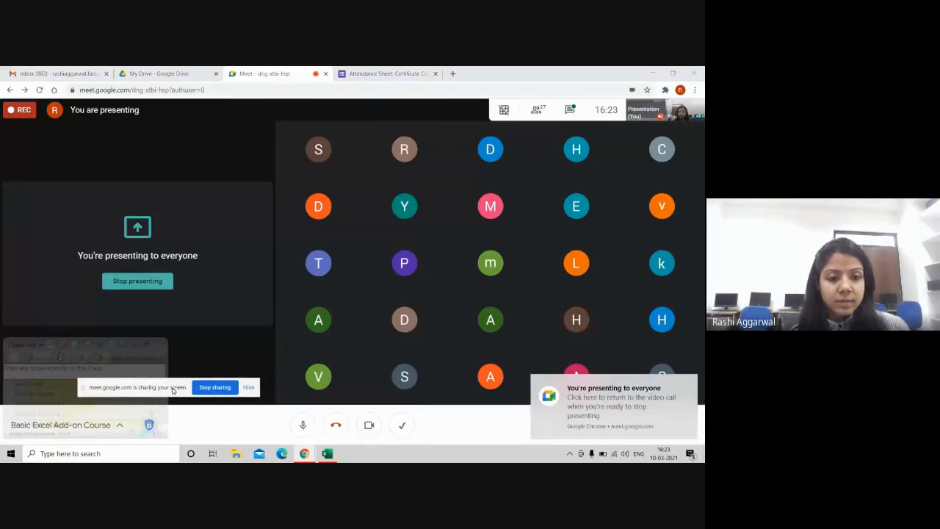
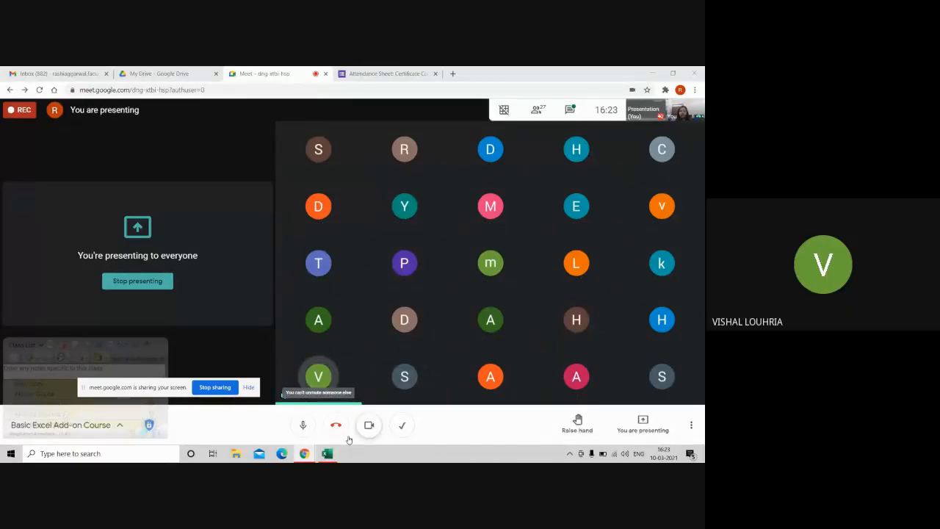
Step: Bring the cond_for Excel workbook to the front from the taskbar
mouse_move(327, 453)
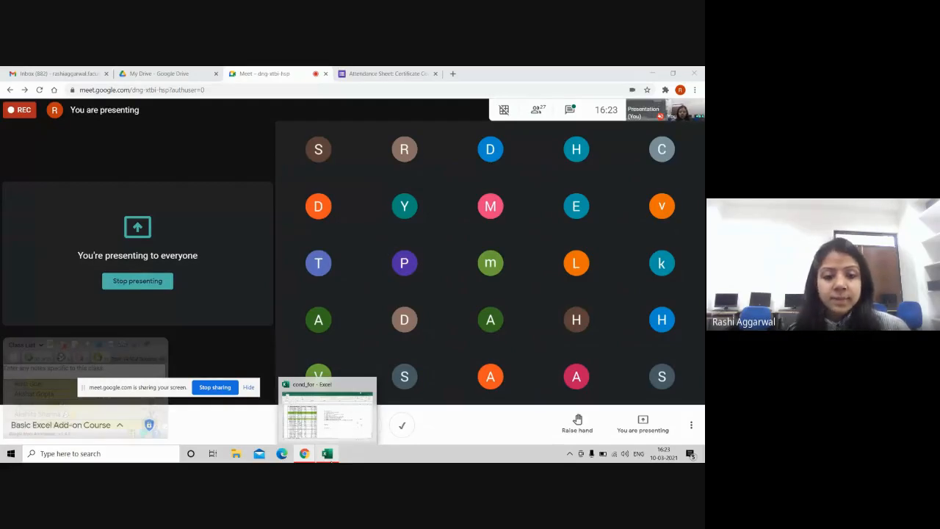
click(326, 453)
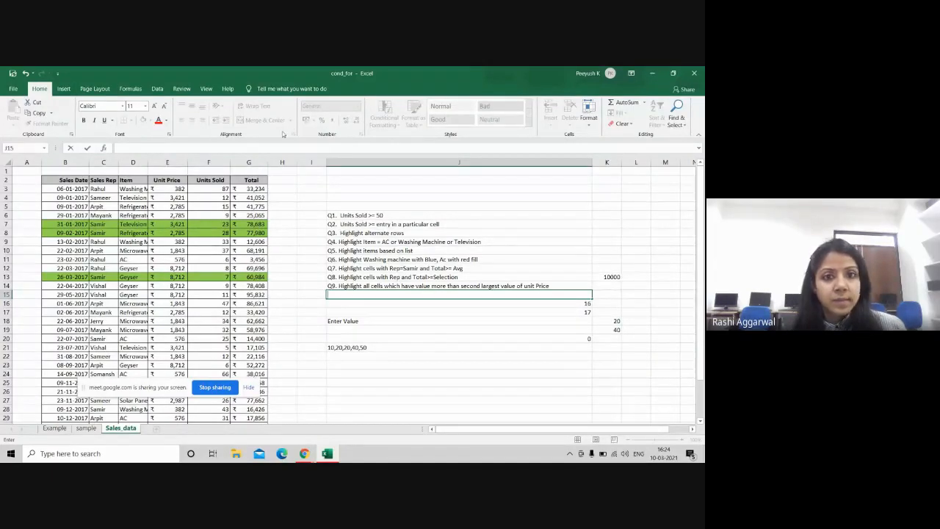
Step: Clear all conditional formatting rules from the entire sheet, removing the green highlights
click(314, 189)
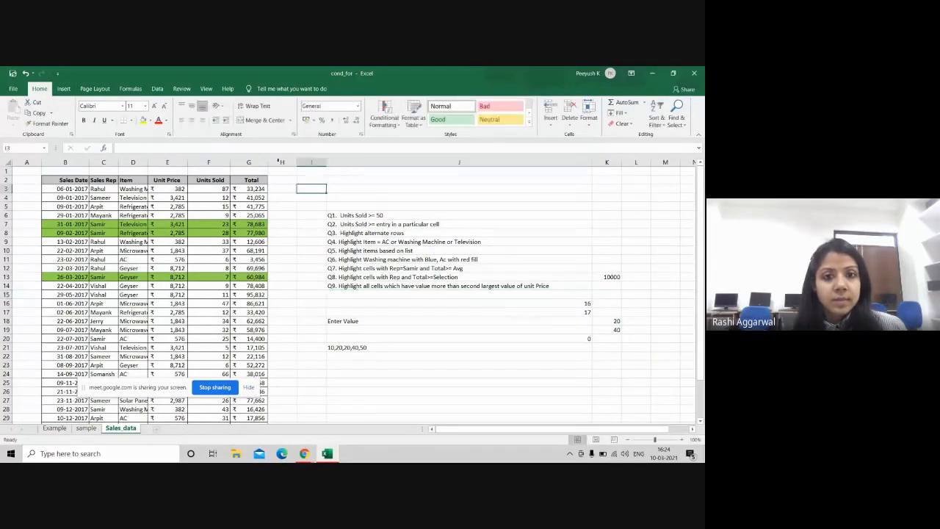
click(395, 125)
mouse_move(411, 249)
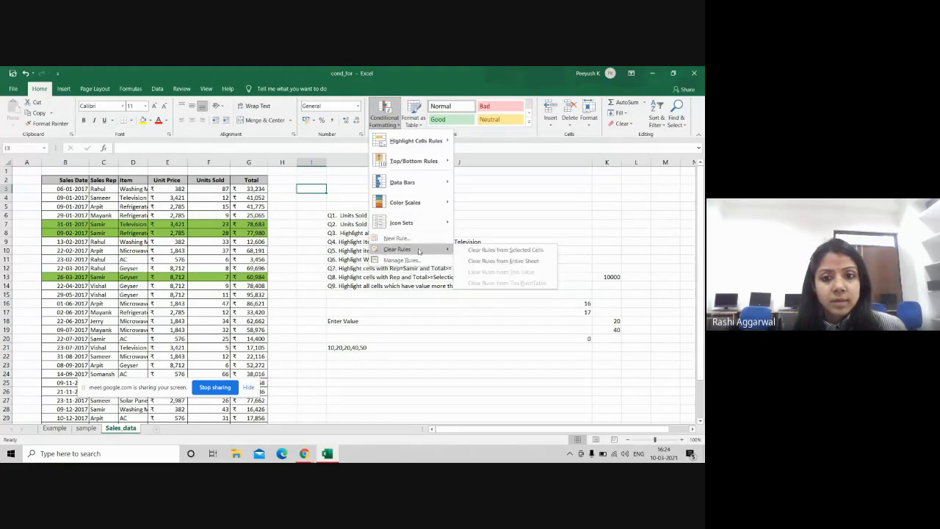
click(536, 262)
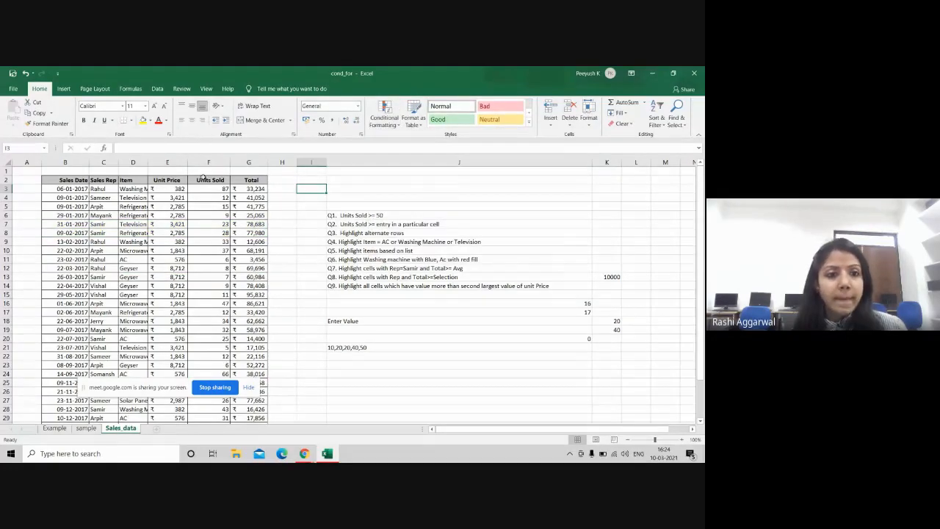
Step: Select the sales rows B3:G34 and reopen the Conditional Formatting menu
drag(61, 188, 263, 393)
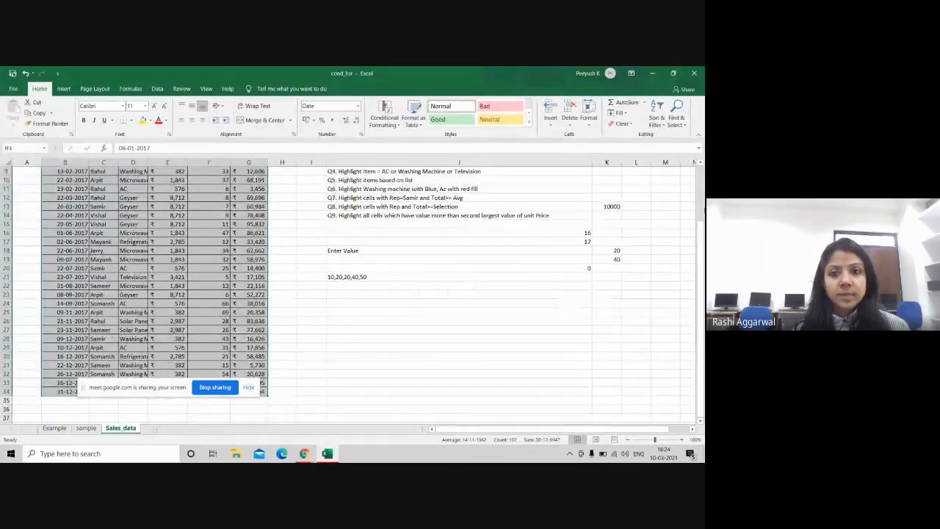
drag(701, 235, 700, 165)
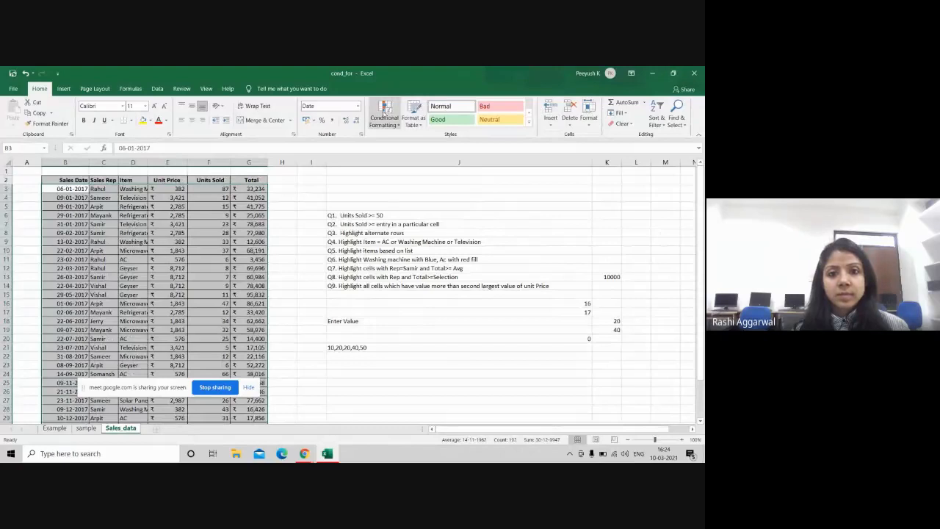
click(384, 118)
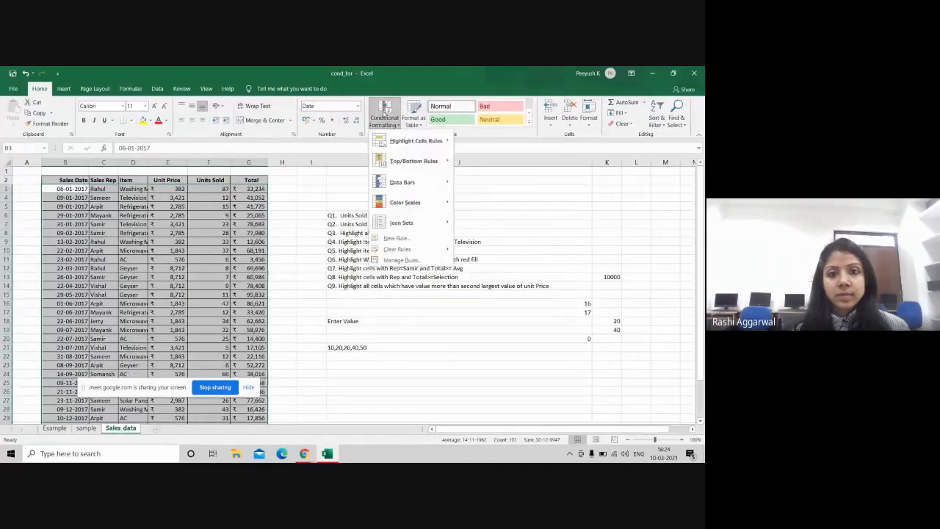
Step: Create a new formula rule =$F3>LARGE($E$3:$E$34,2) for the sales rows
click(434, 242)
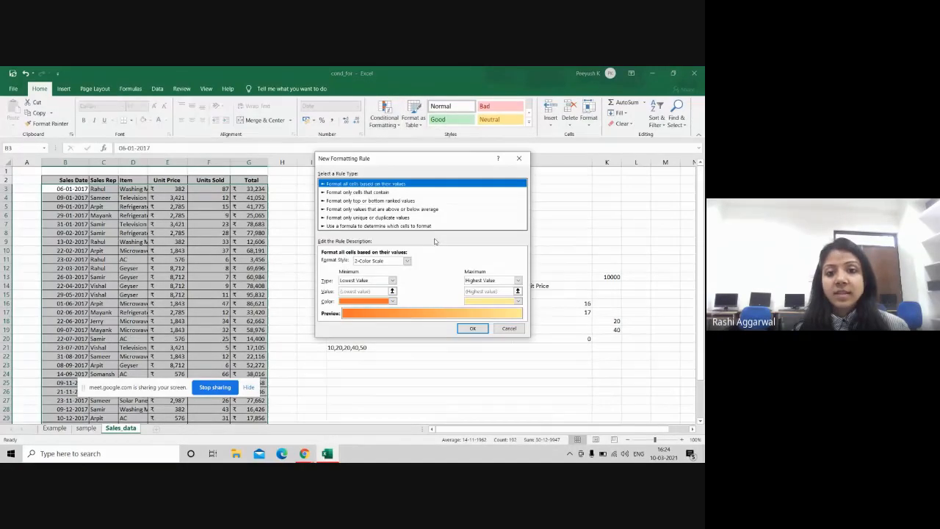
click(390, 226)
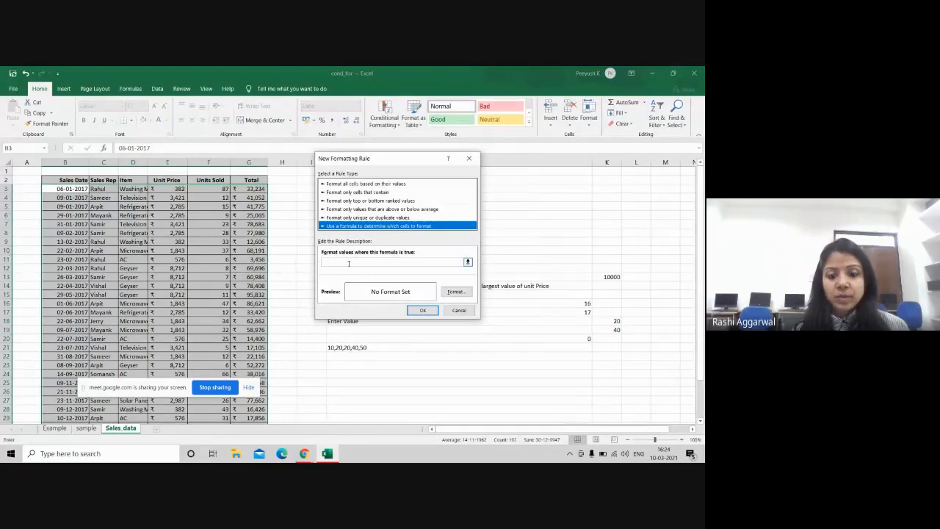
click(348, 262)
text(=)
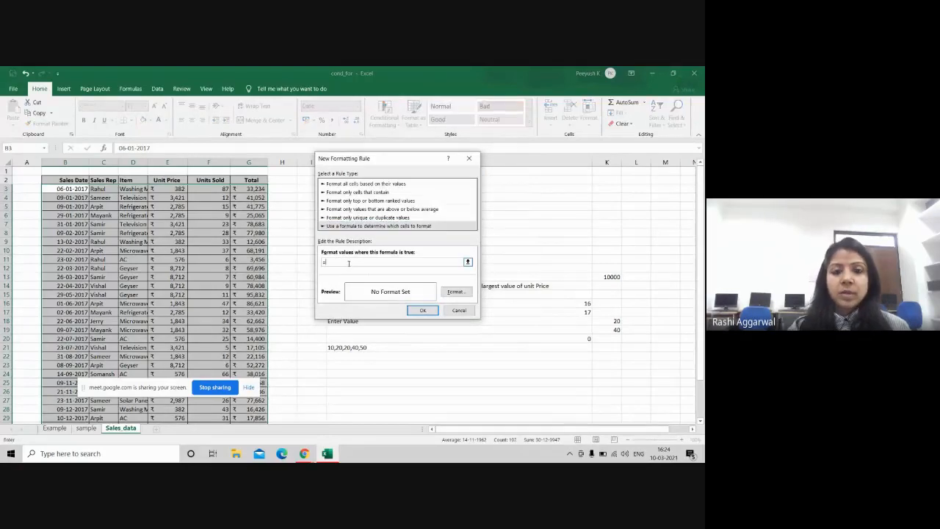
click(210, 190)
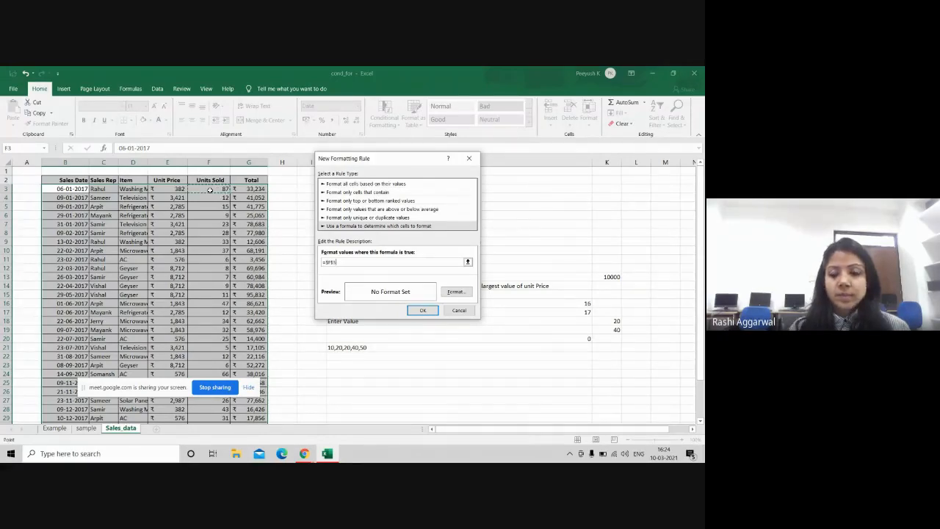
key(BackSpace)
key(BackSpace)
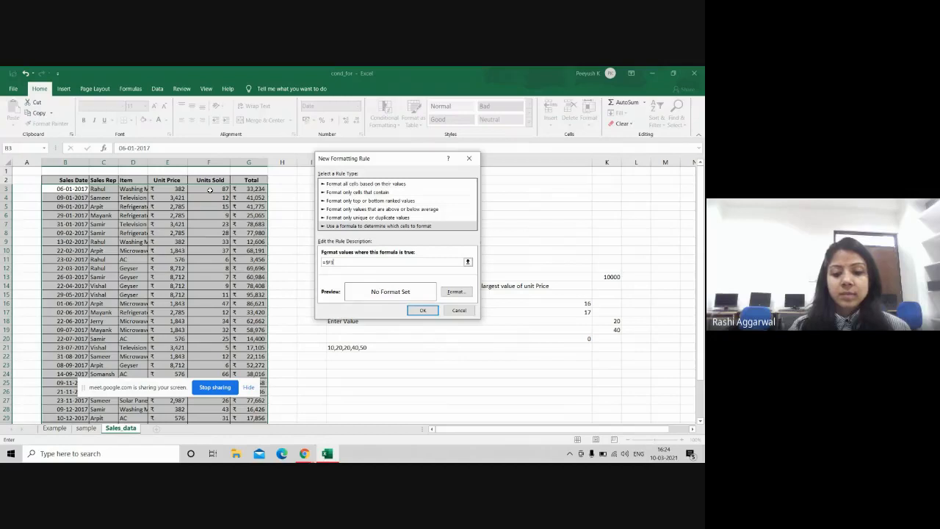
text(3>)
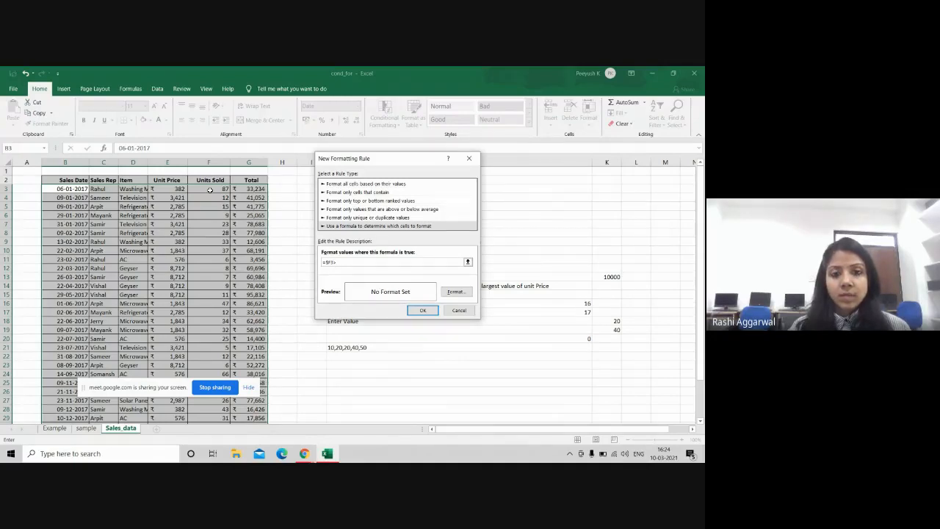
text(large()
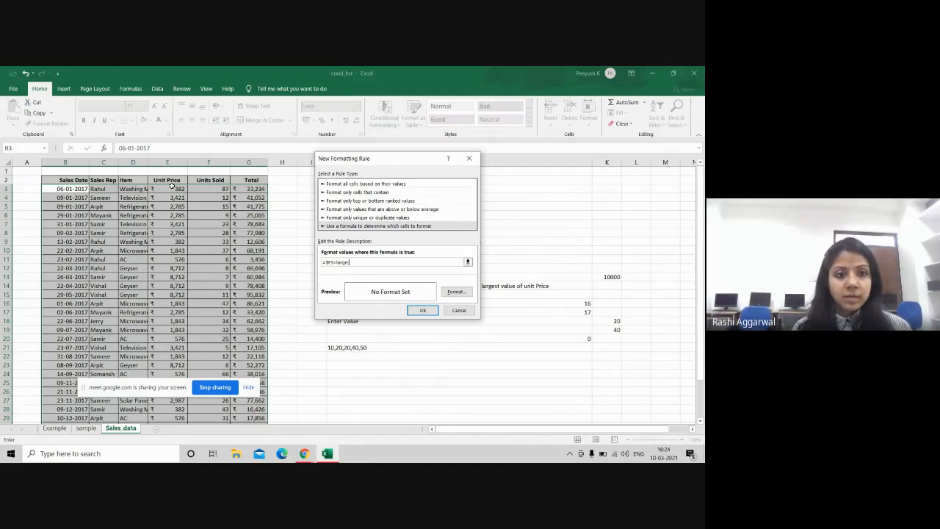
drag(172, 188, 173, 409)
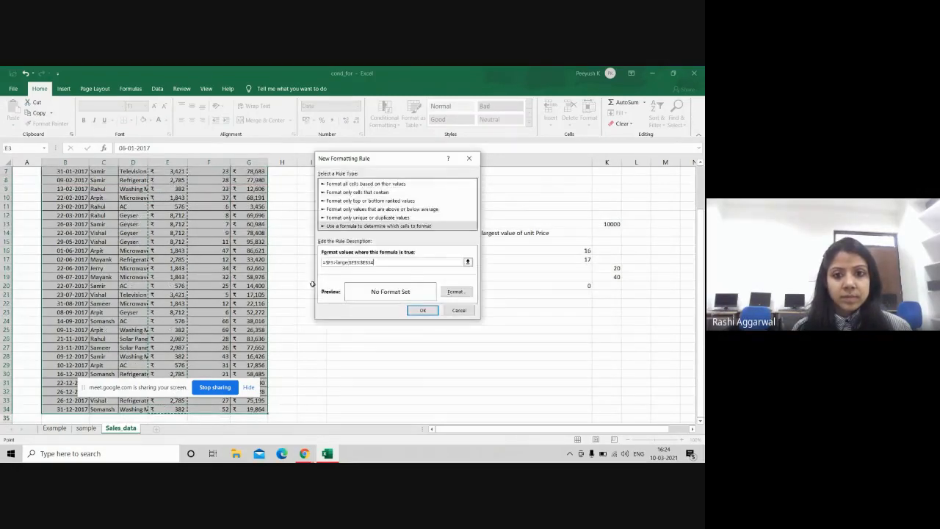
text(,3))
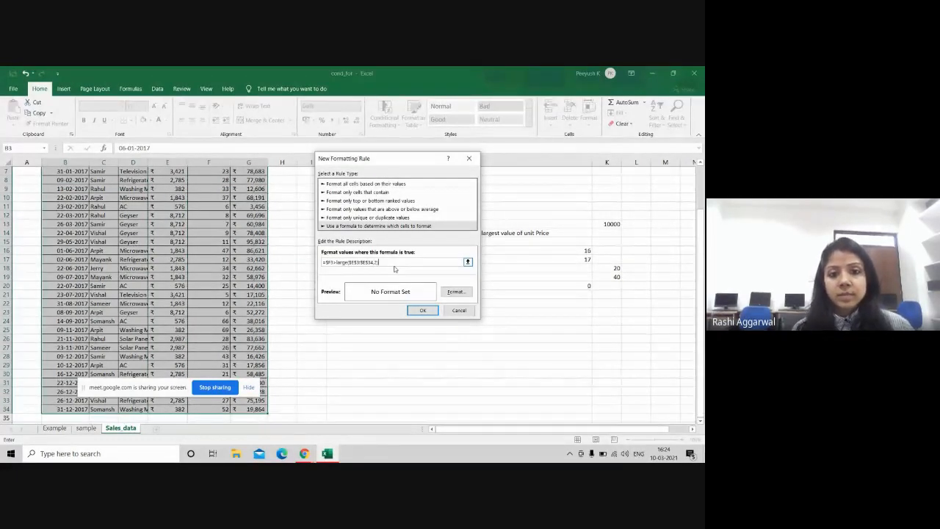
Step: Give matching rows a green fill and save the new rule
click(455, 291)
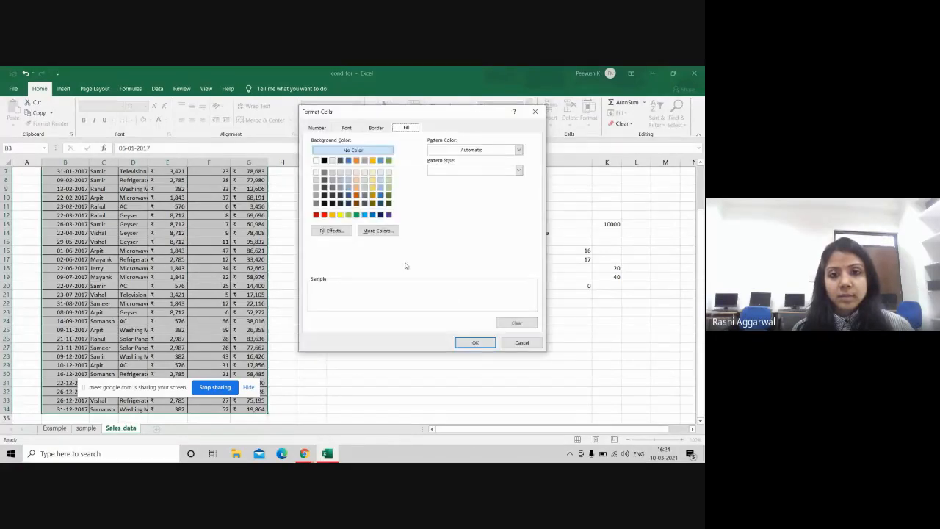
click(348, 215)
click(475, 342)
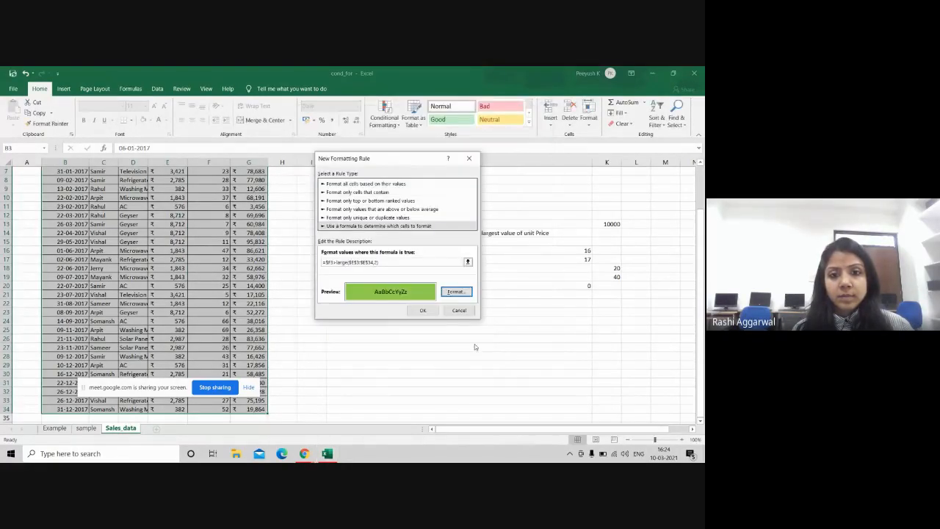
click(424, 310)
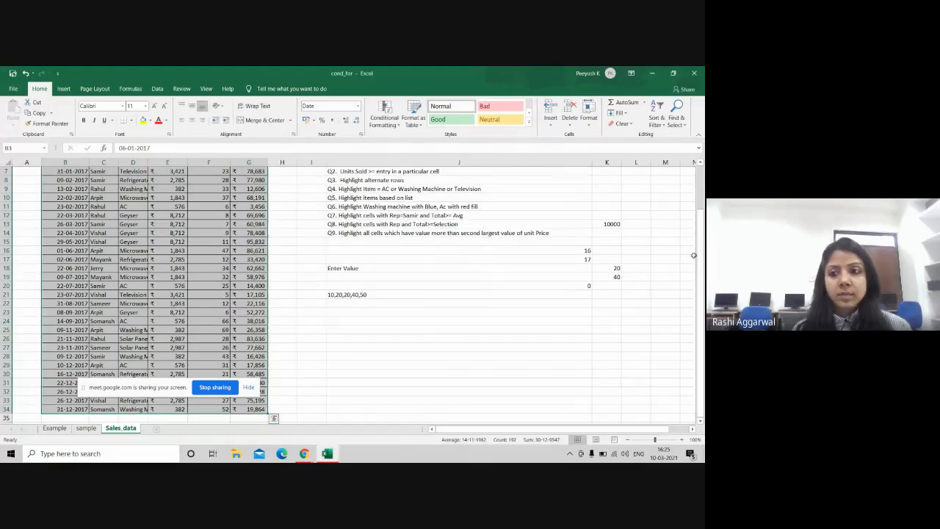
Step: Move the screen-sharing notice to the centre and refocus the spreadsheet
mouse_move(703, 254)
mouse_down()
mouse_move(702, 220)
mouse_move(703, 255)
mouse_up()
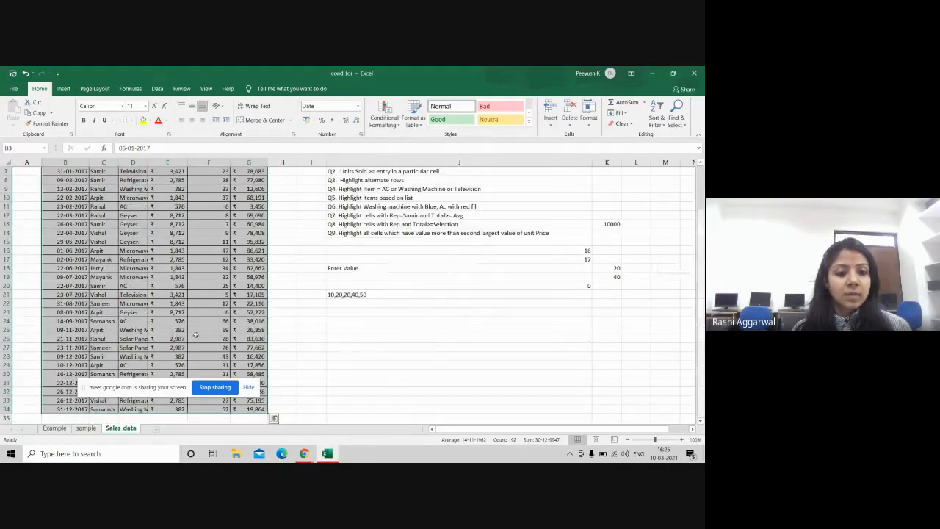
drag(140, 387, 374, 361)
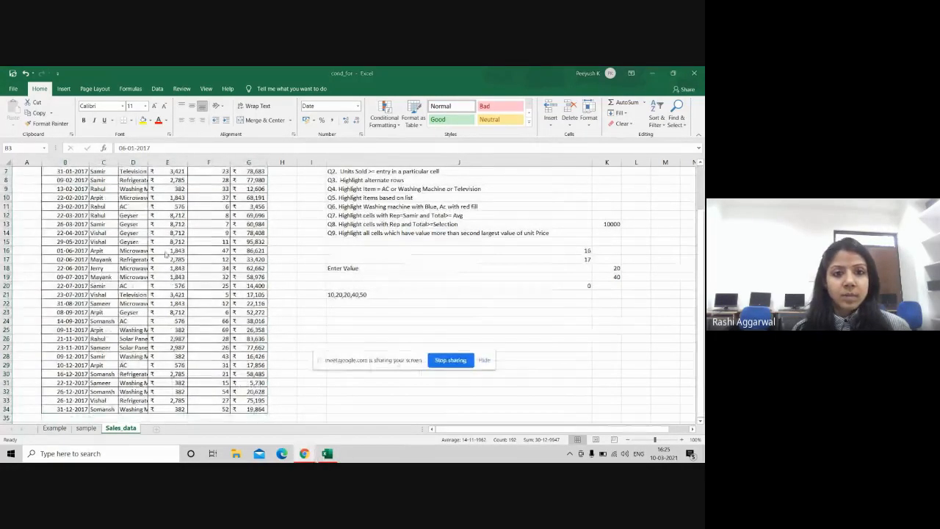
click(380, 129)
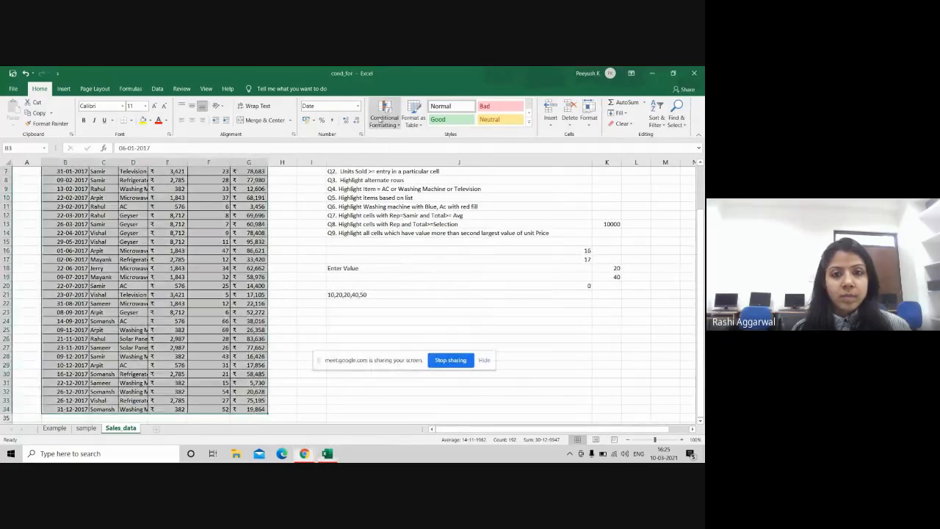
Step: Edit the existing rule's formula to =$E3>LARGE($E$3:$E$34,2) and apply it
click(381, 125)
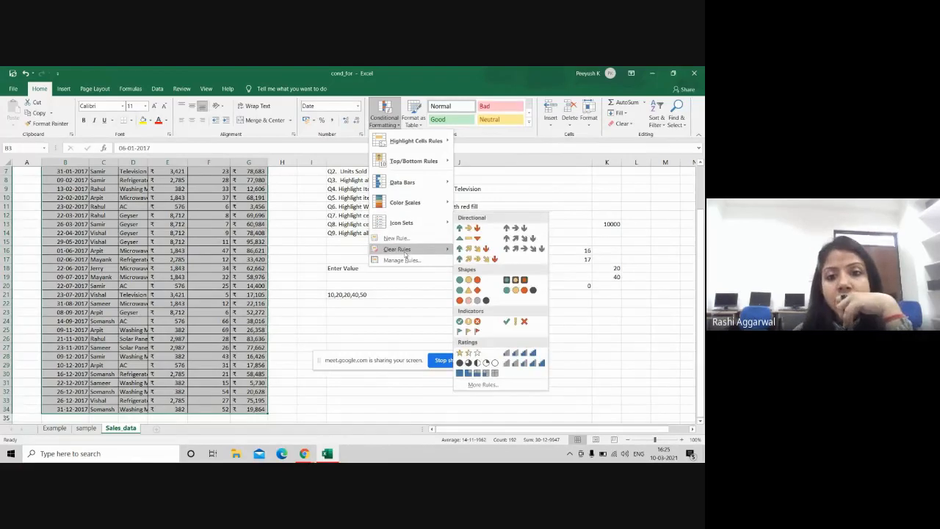
click(401, 260)
click(314, 230)
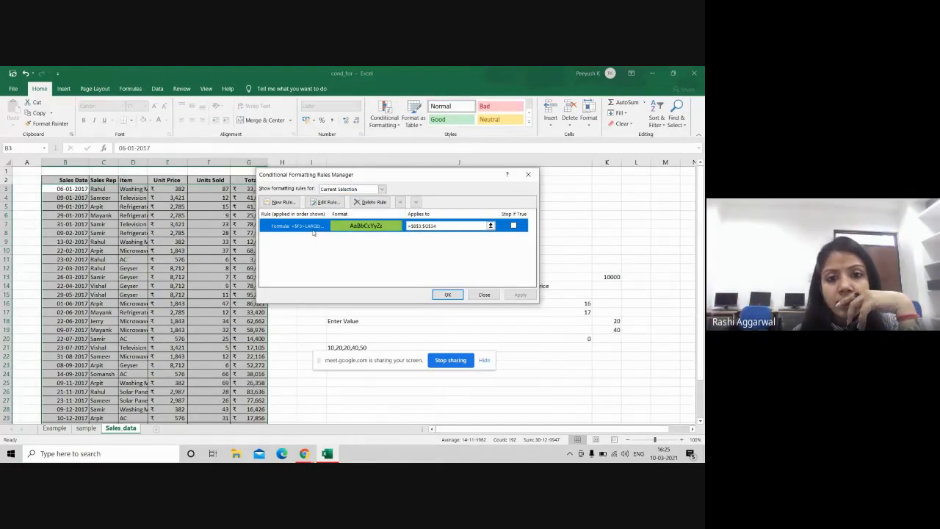
double_click(313, 232)
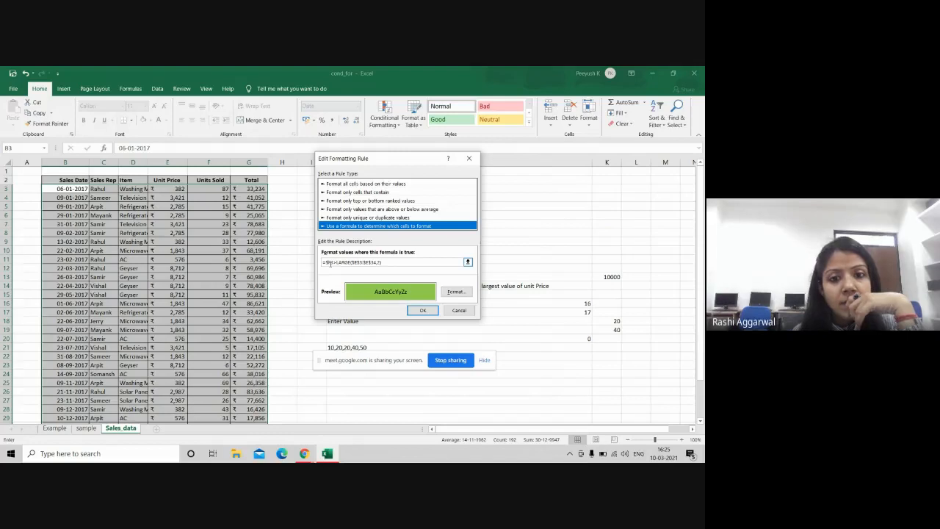
click(331, 264)
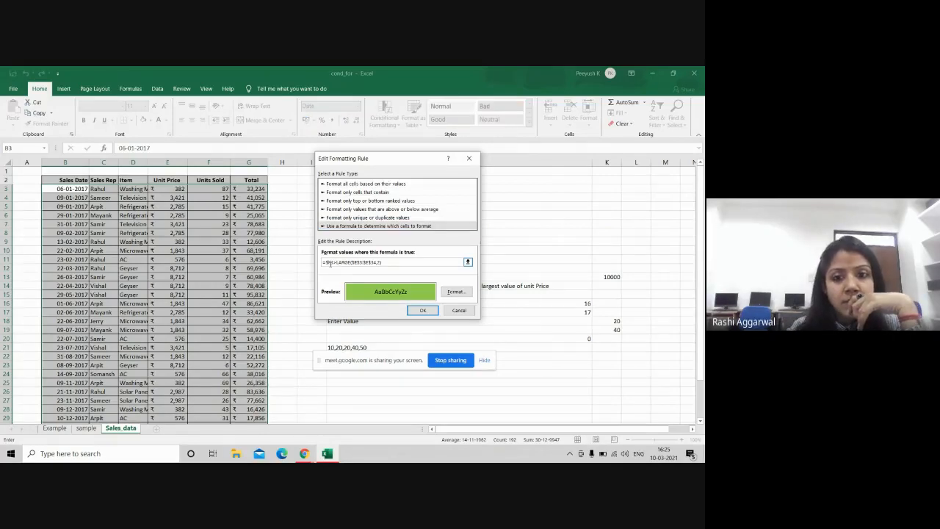
key(BackSpace)
text(e)
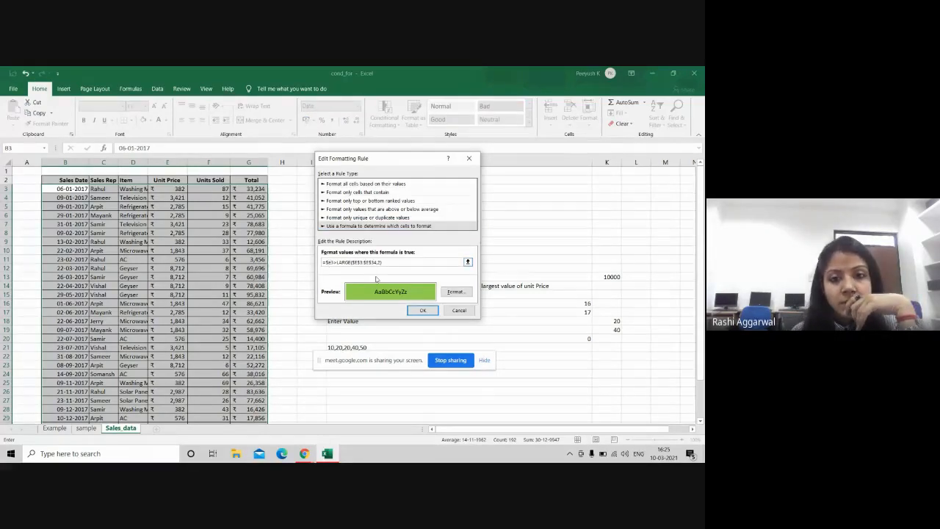
click(423, 310)
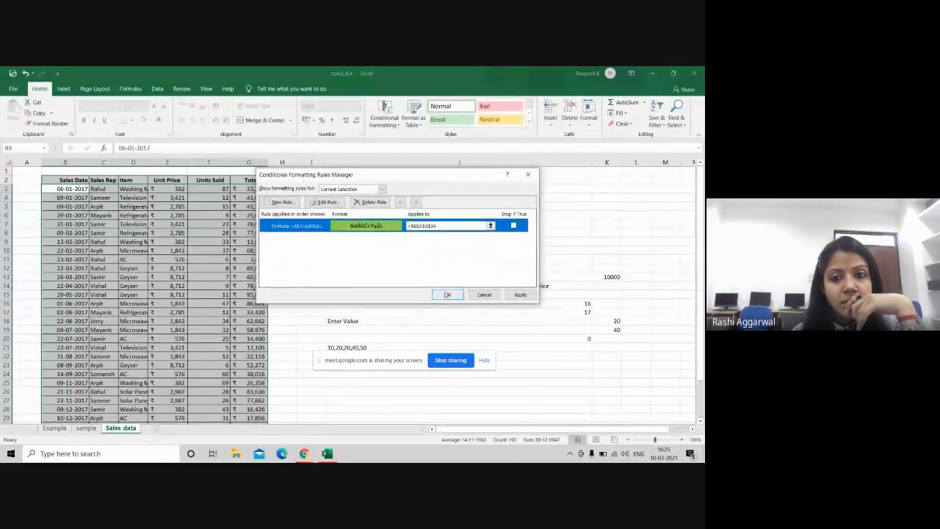
click(447, 294)
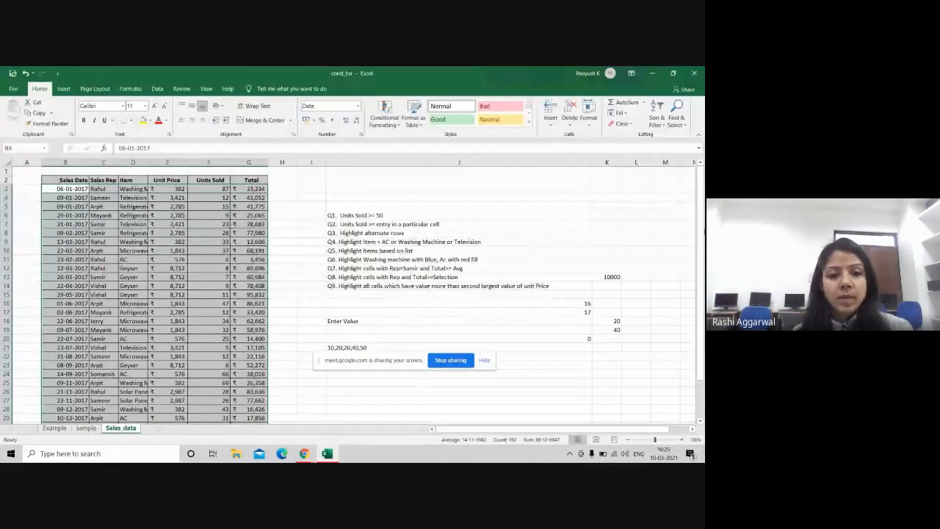
Step: Reselect the sales rows B3:G34 and start a New Formatting Rule
drag(701, 316, 701, 311)
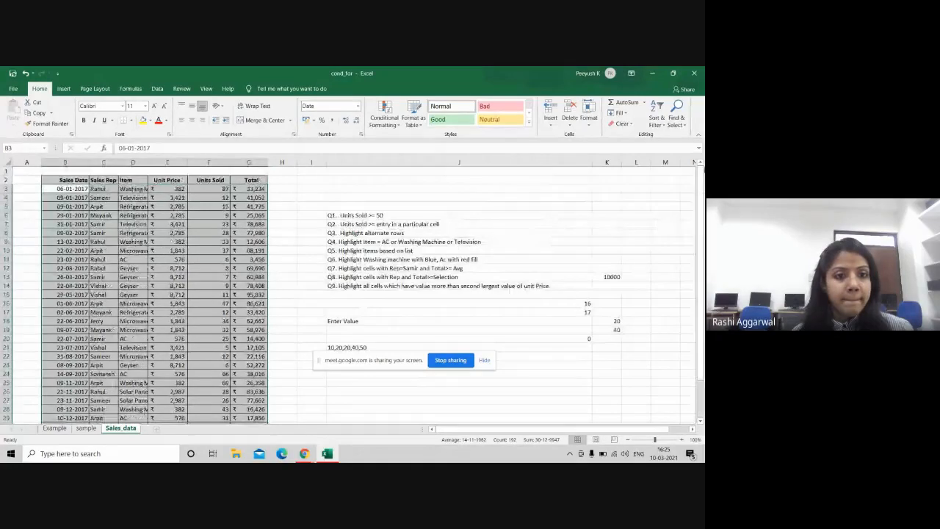
click(336, 189)
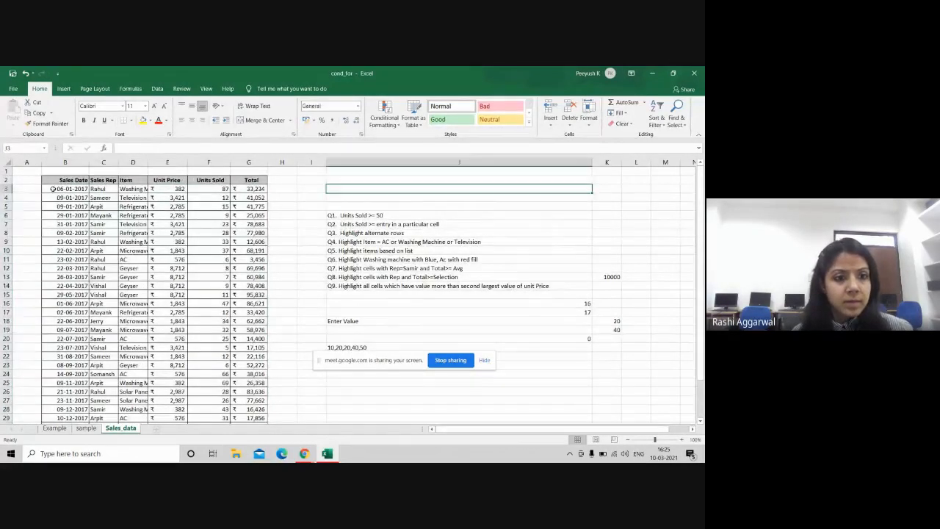
drag(53, 188, 251, 411)
click(384, 117)
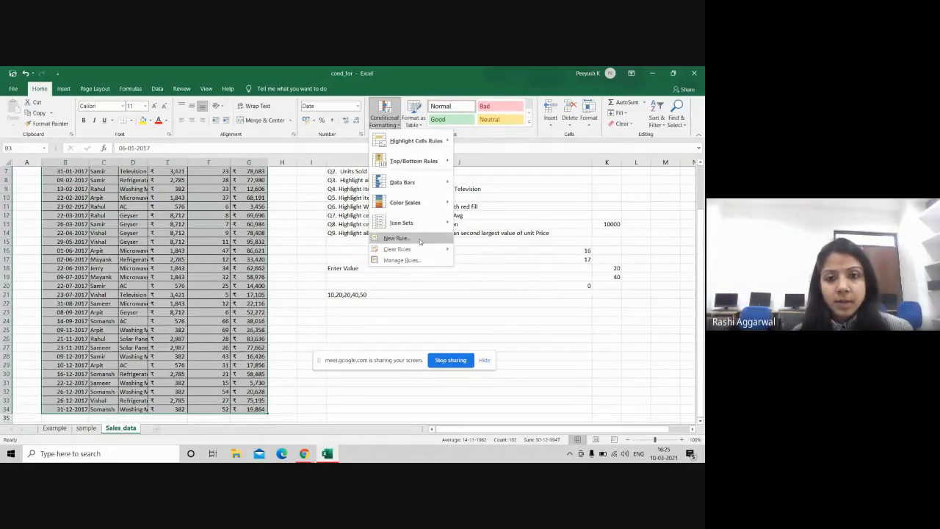
click(397, 238)
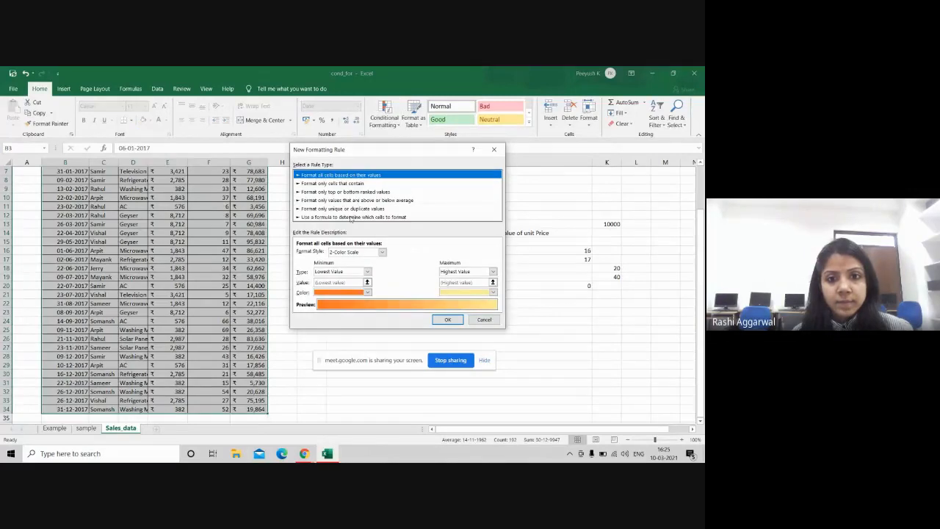
click(351, 218)
click(329, 252)
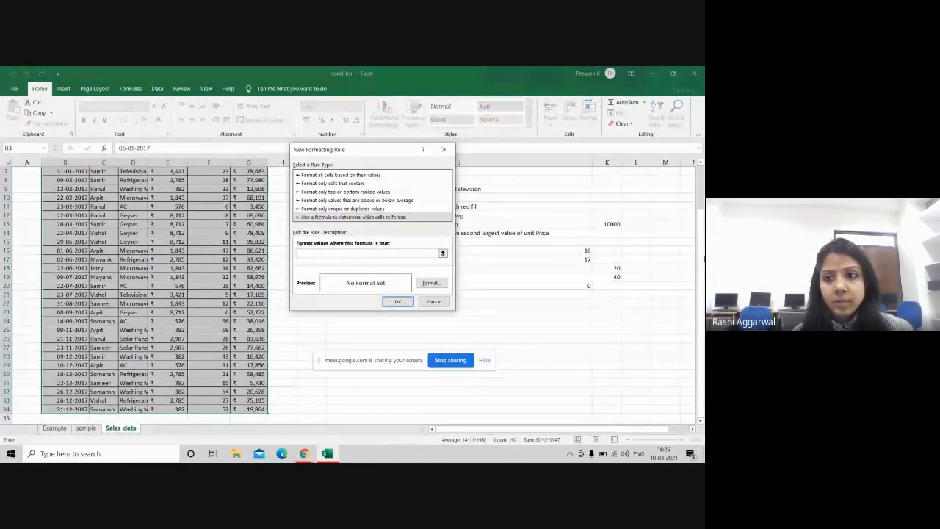
scroll(297, 211, up, 2)
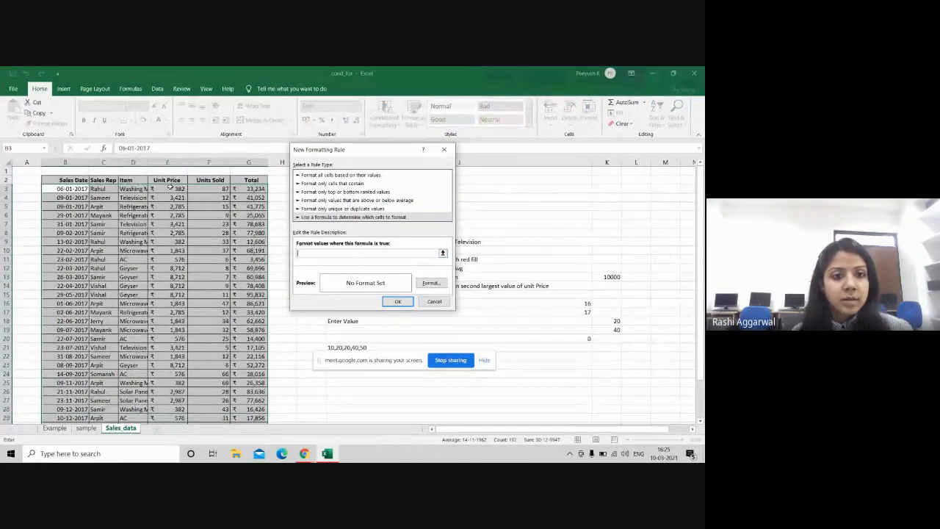
click(206, 189)
key(BackSpace)
key(BackSpace)
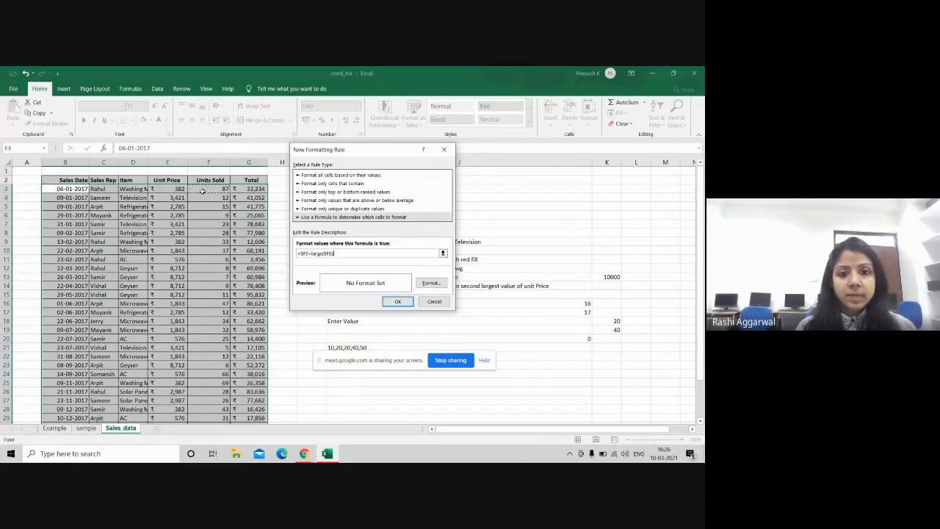
drag(202, 190, 218, 407)
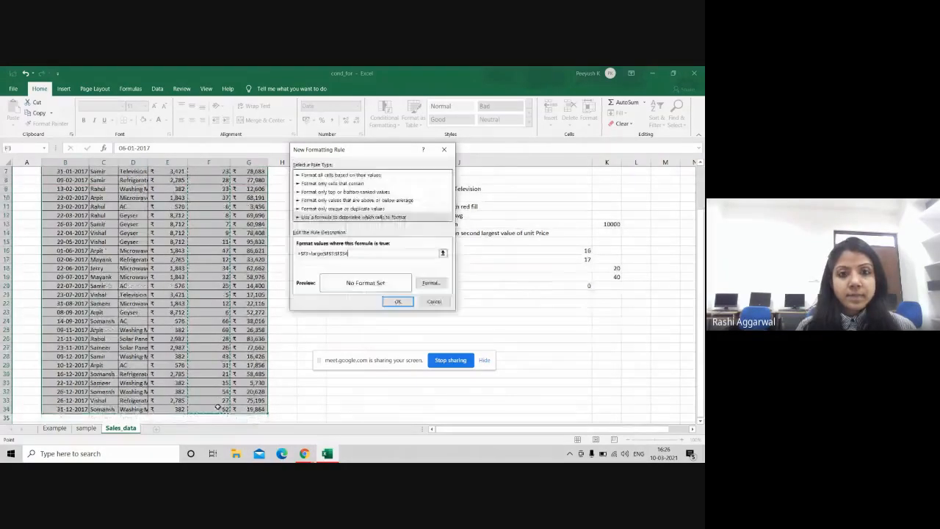
text(,2)
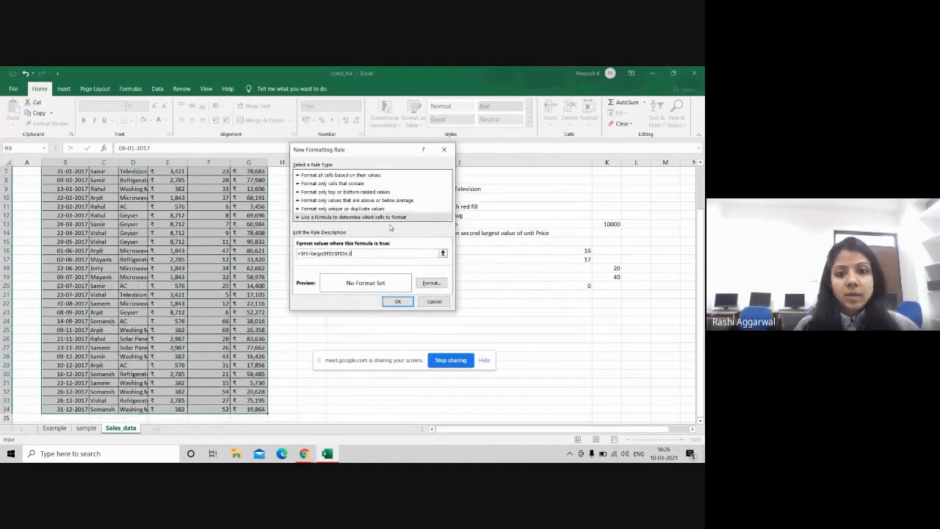
text())
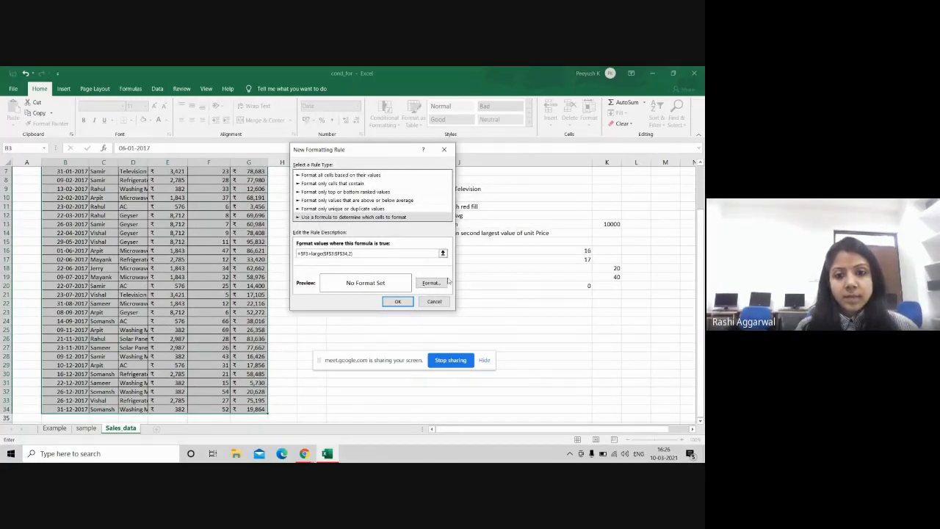
click(431, 283)
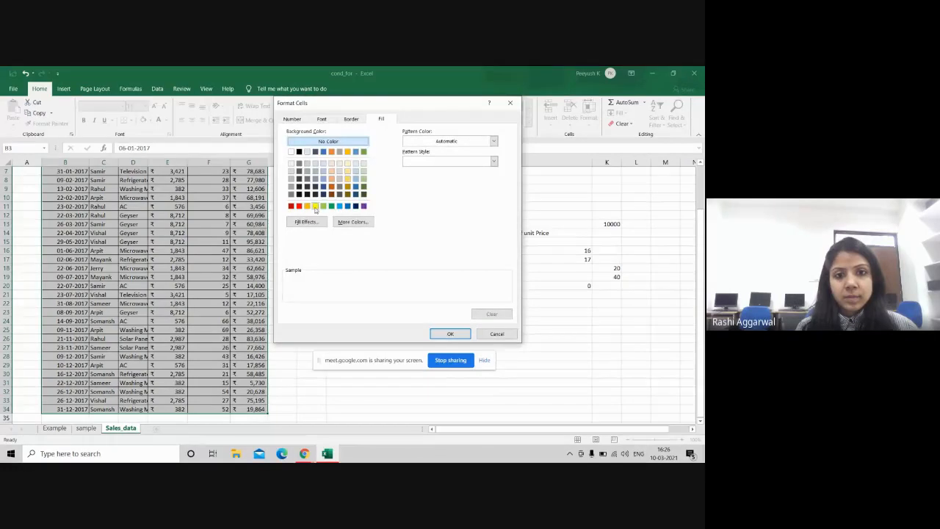
click(315, 207)
click(462, 334)
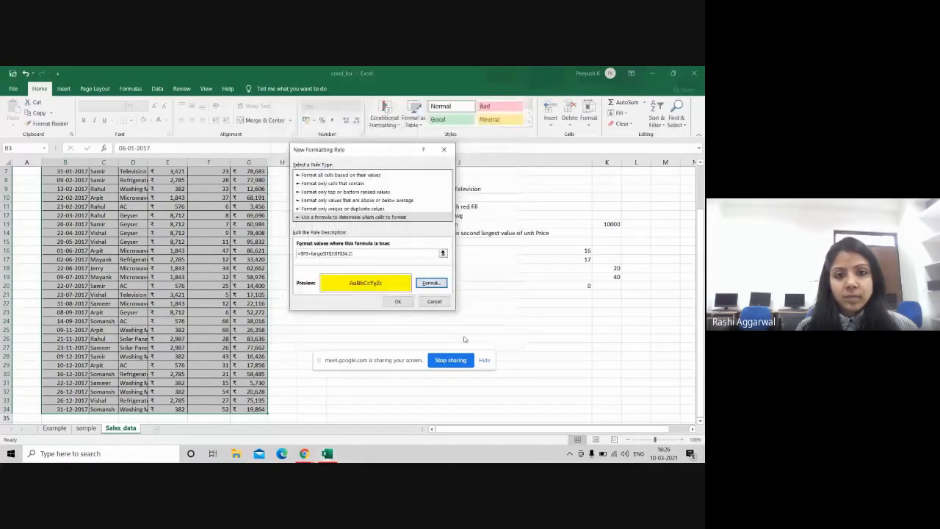
click(398, 301)
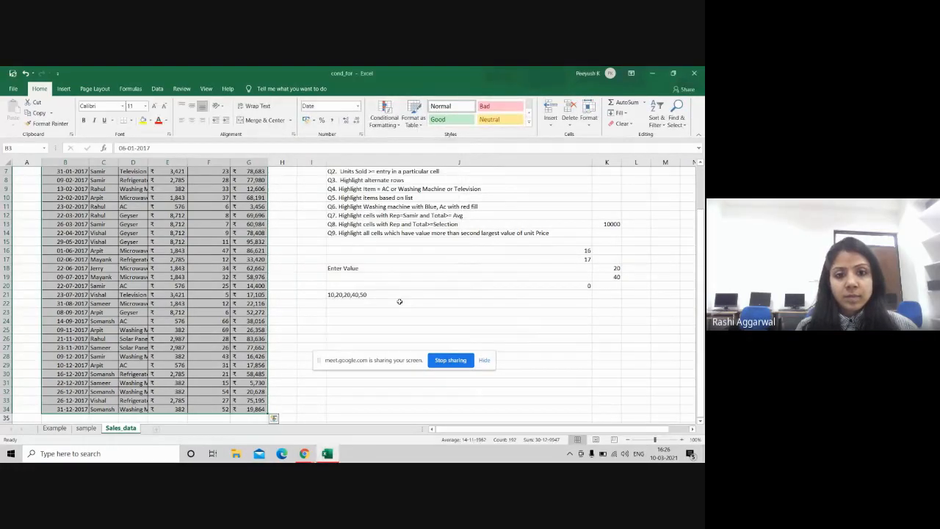
drag(701, 270, 701, 220)
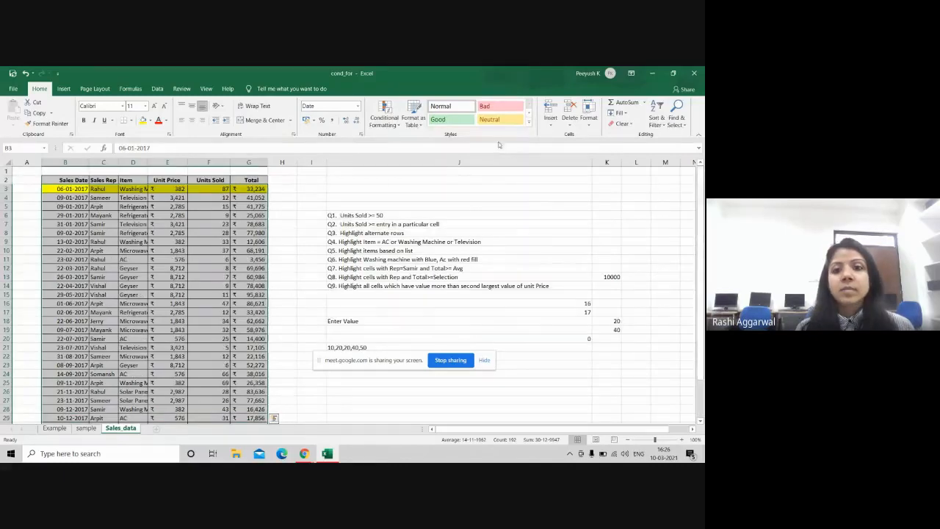
click(537, 206)
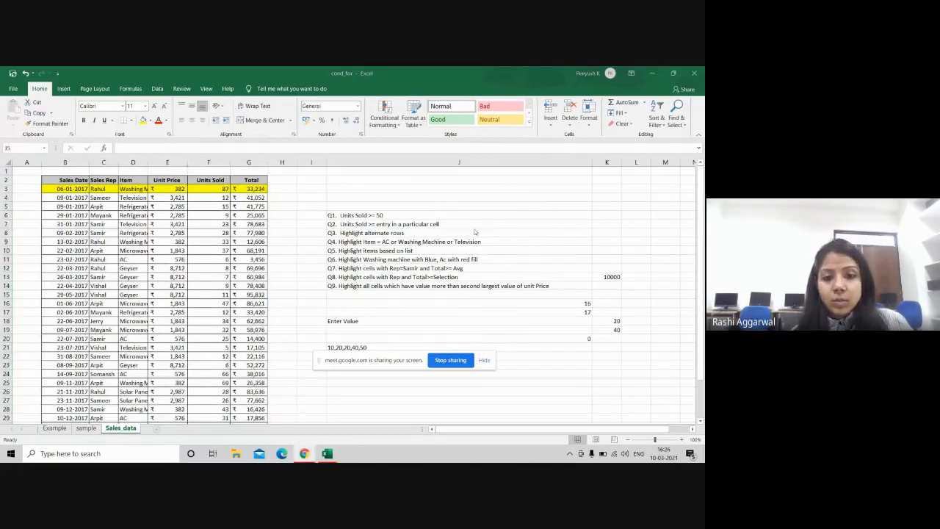
click(307, 456)
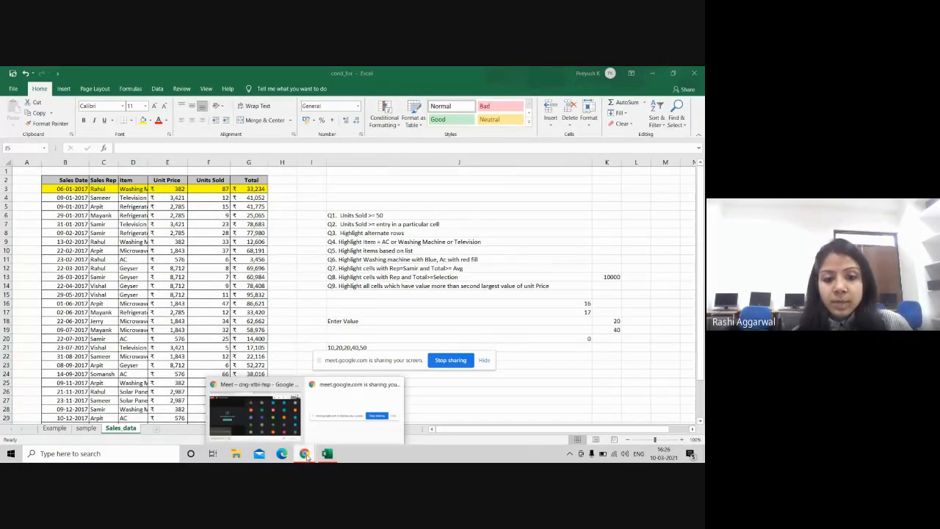
Step: In Meet, move the screen-sharing notice to the lower left, then return to Excel
click(271, 428)
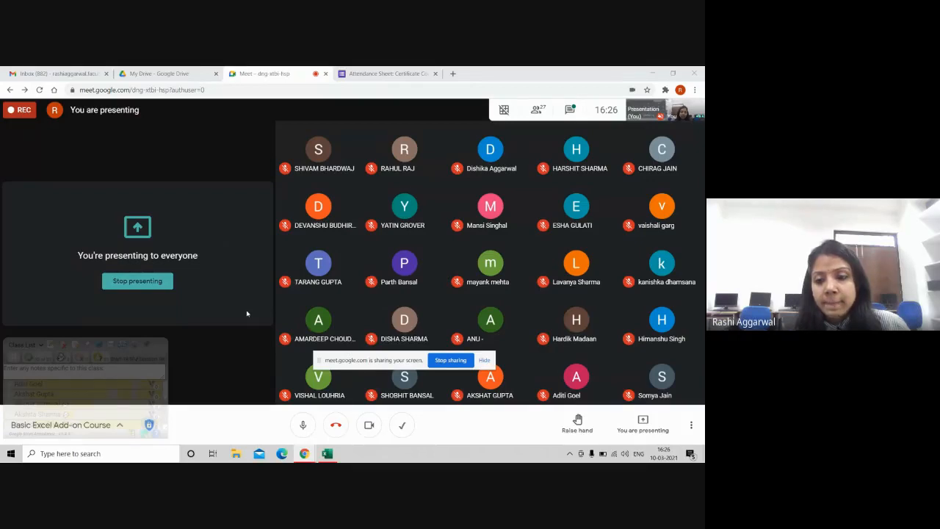
drag(374, 365, 181, 394)
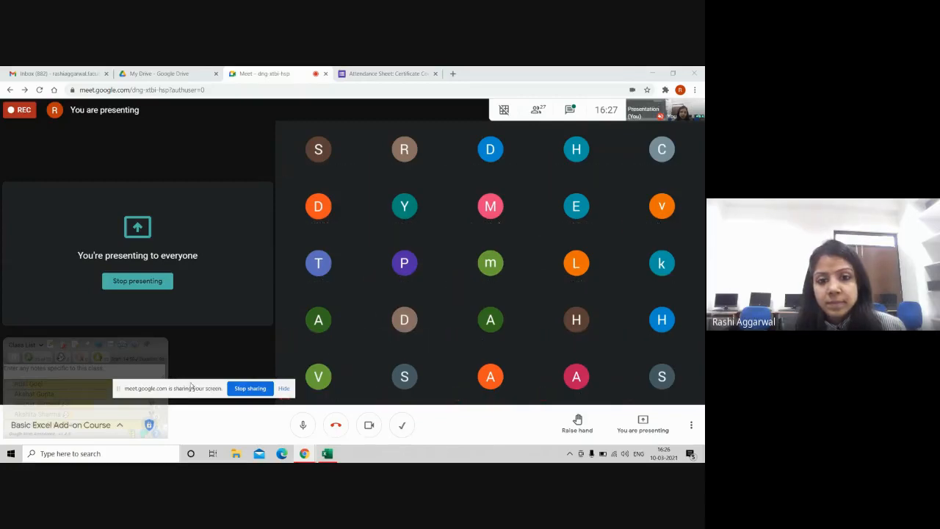
drag(199, 389, 135, 364)
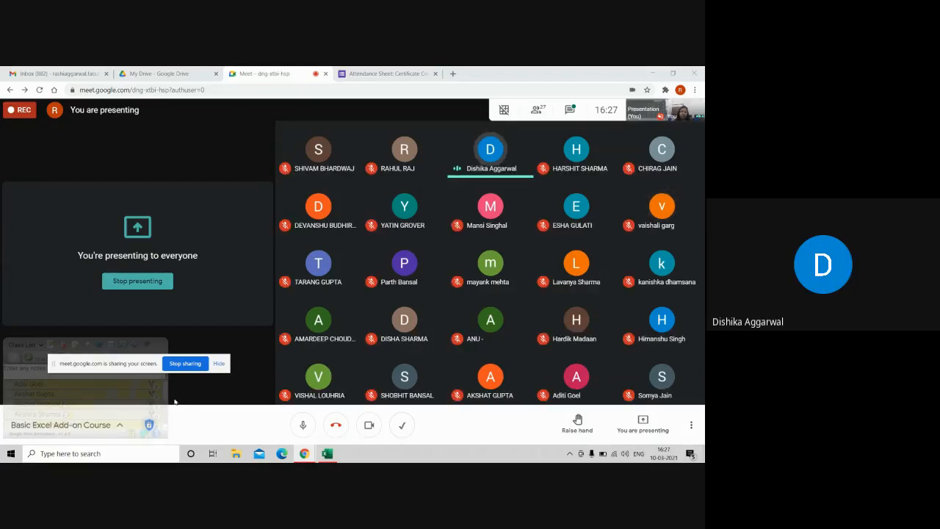
click(328, 453)
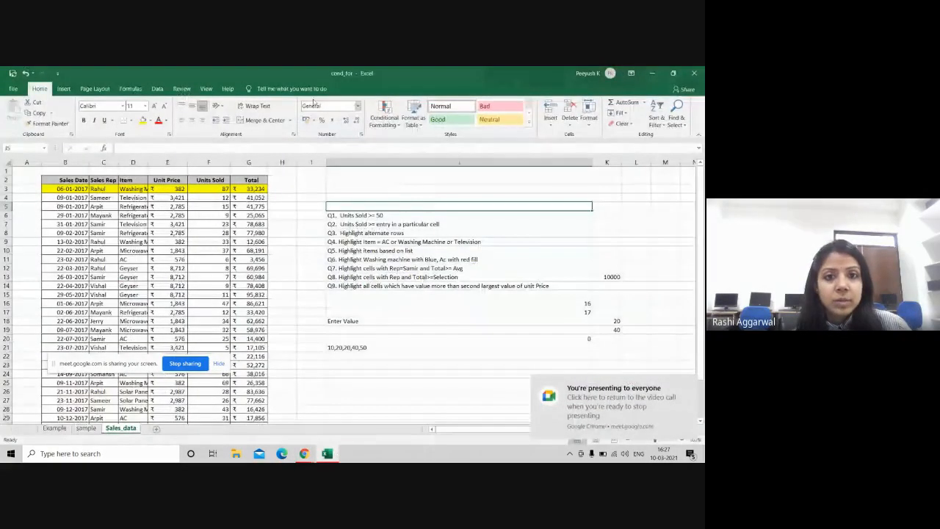
Step: Review this worksheet's first rule in the Rules Manager unchanged, then close the workbook window
click(396, 124)
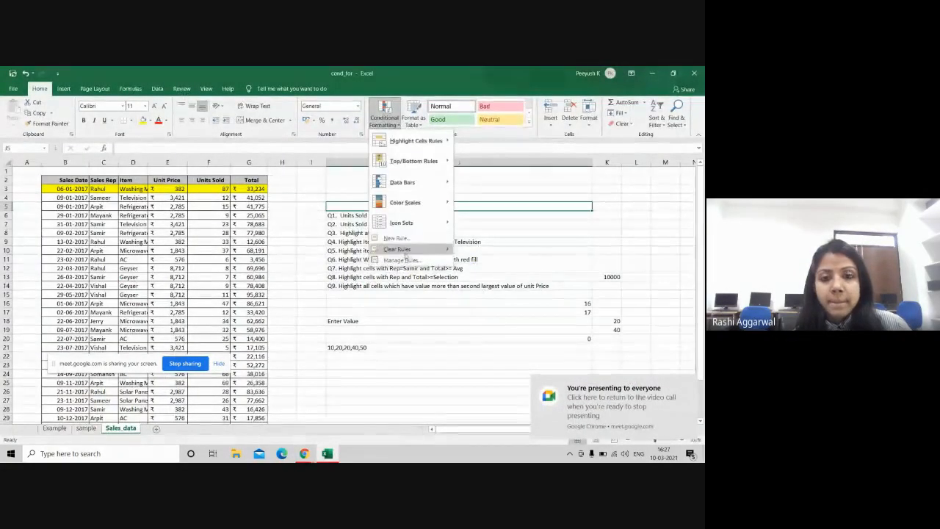
click(400, 261)
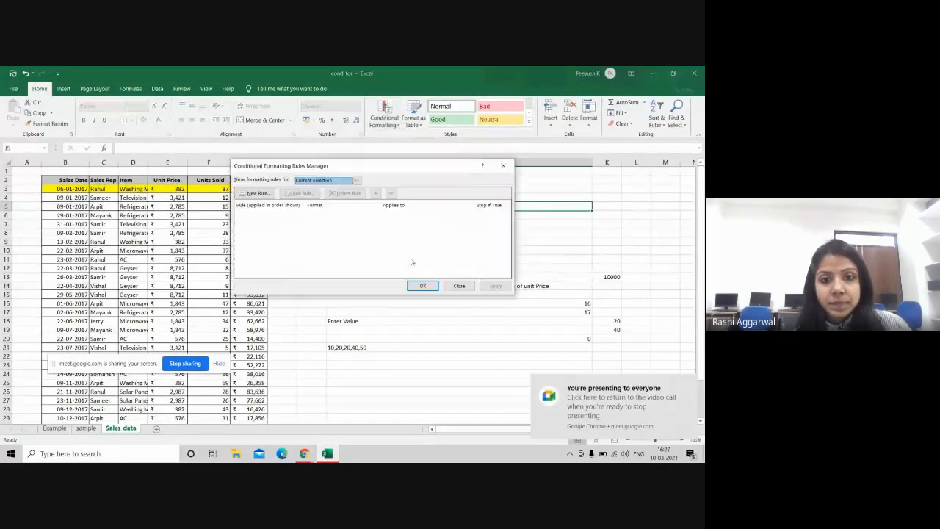
click(357, 179)
click(314, 195)
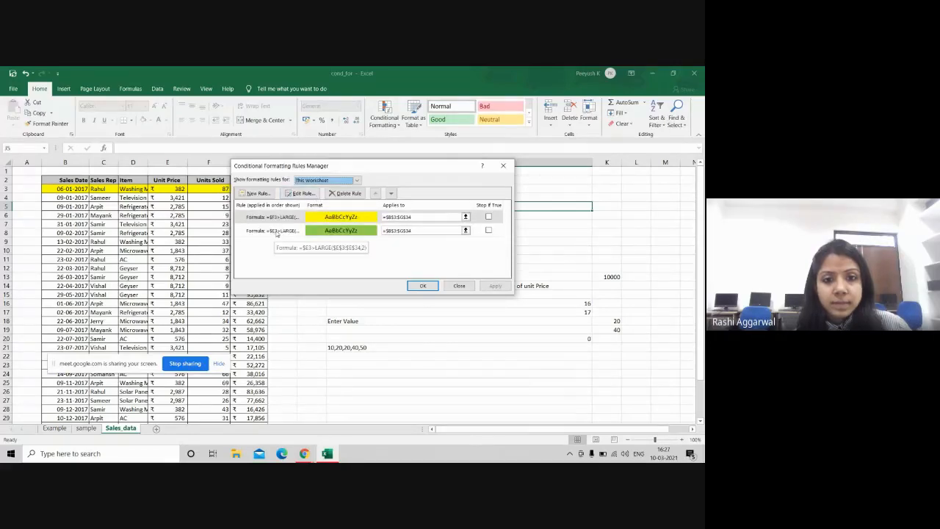
double_click(278, 217)
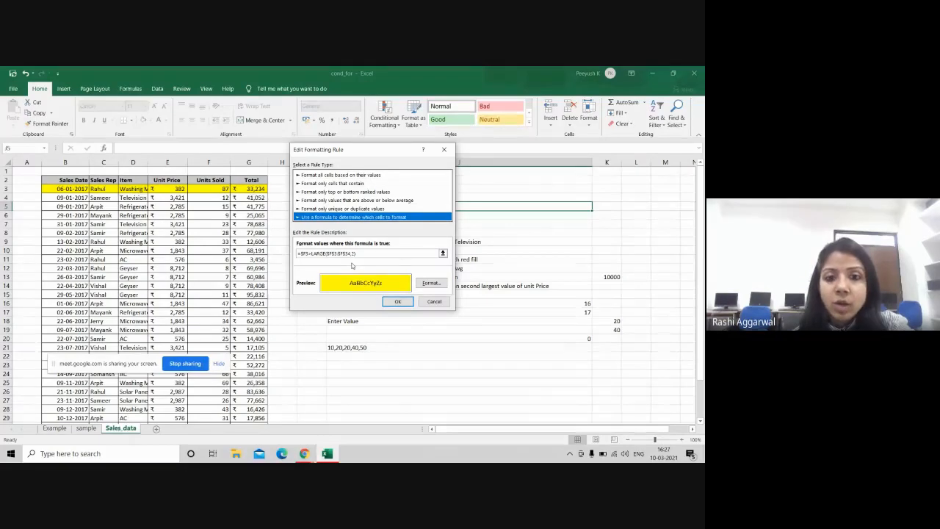
click(396, 303)
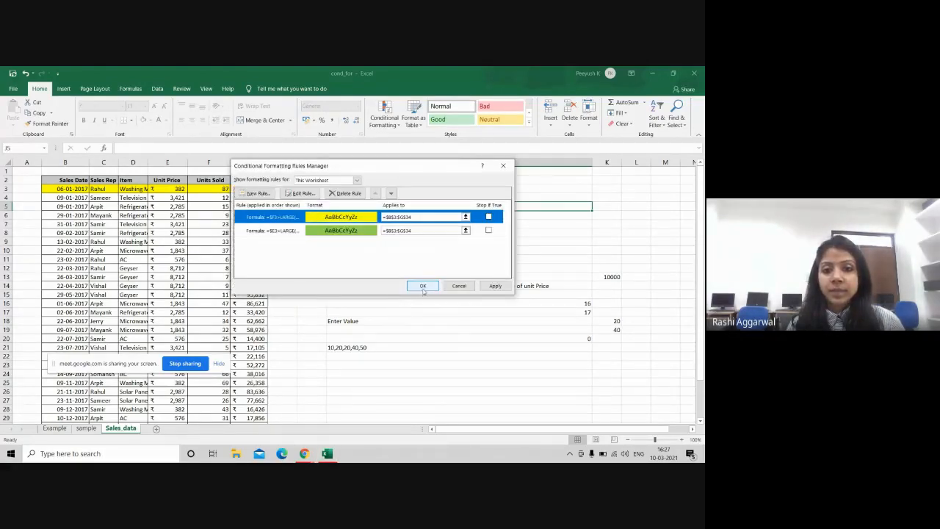
click(423, 287)
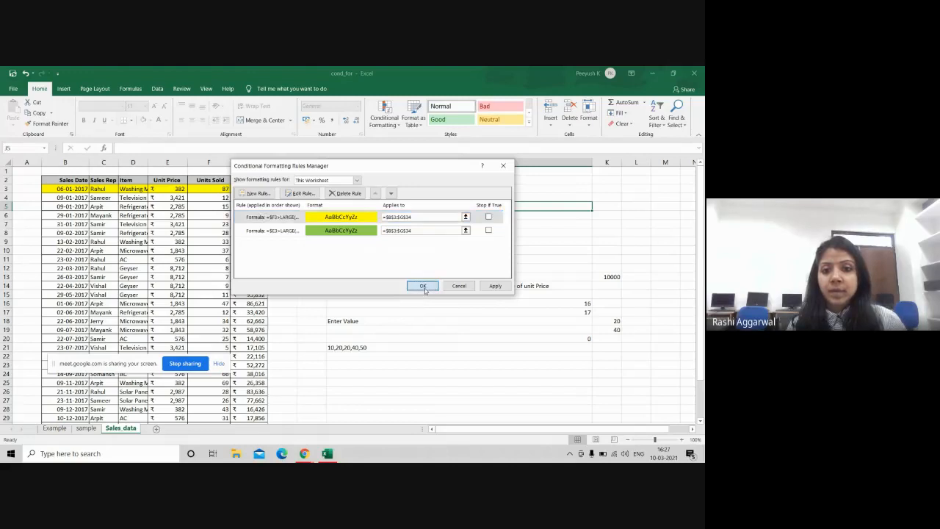
click(692, 73)
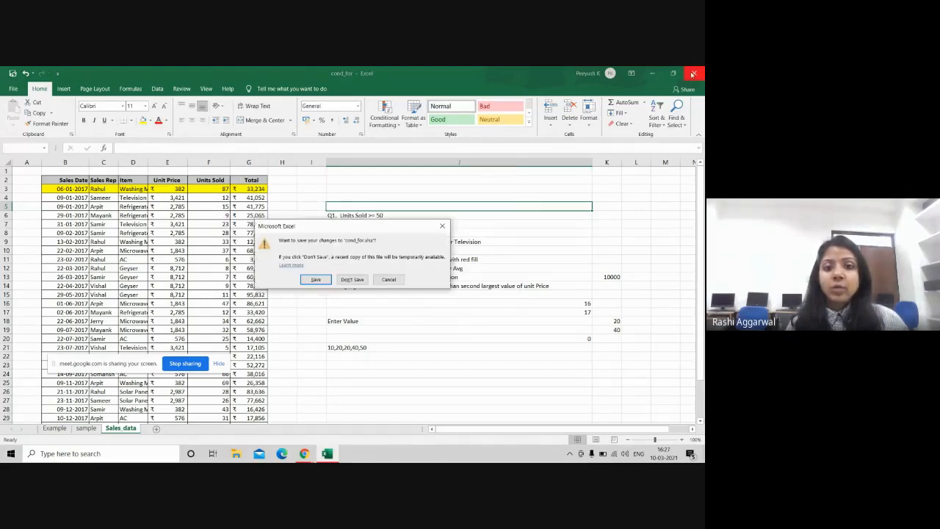
Step: Cancel the save prompt, glance at Meet, and return to the cond_for workbook
click(388, 280)
key(alt+Tab)
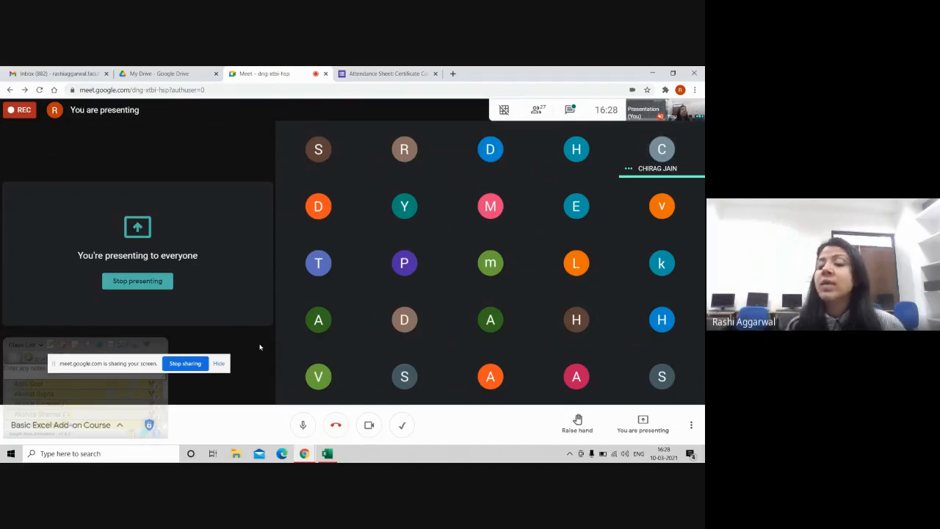
key(alt+Tab)
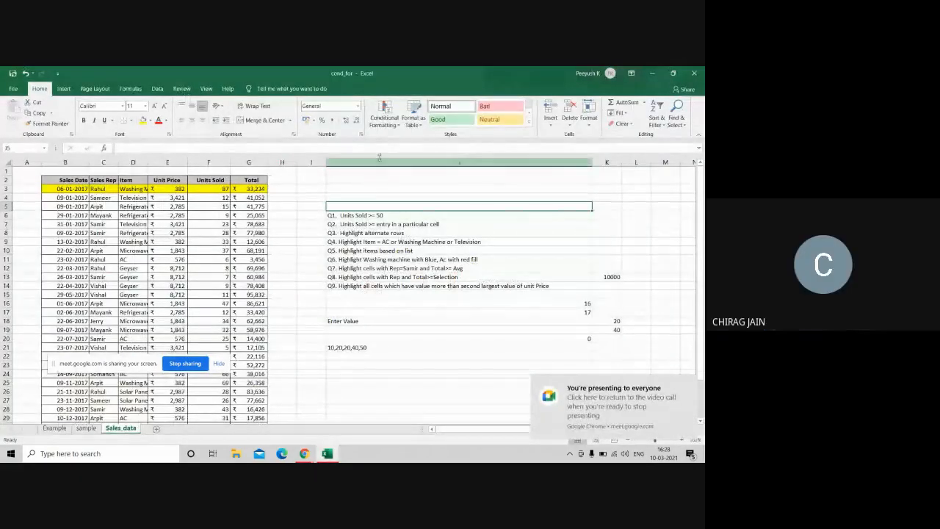
click(376, 121)
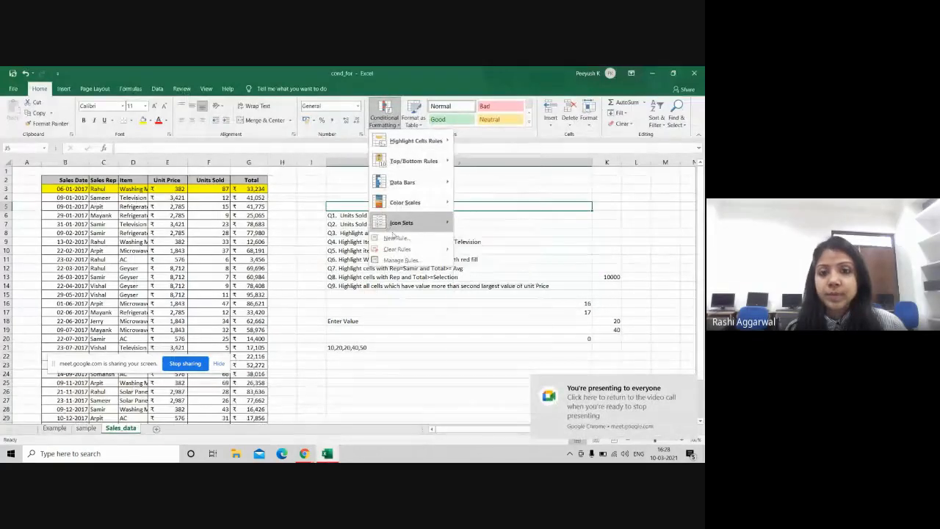
click(401, 260)
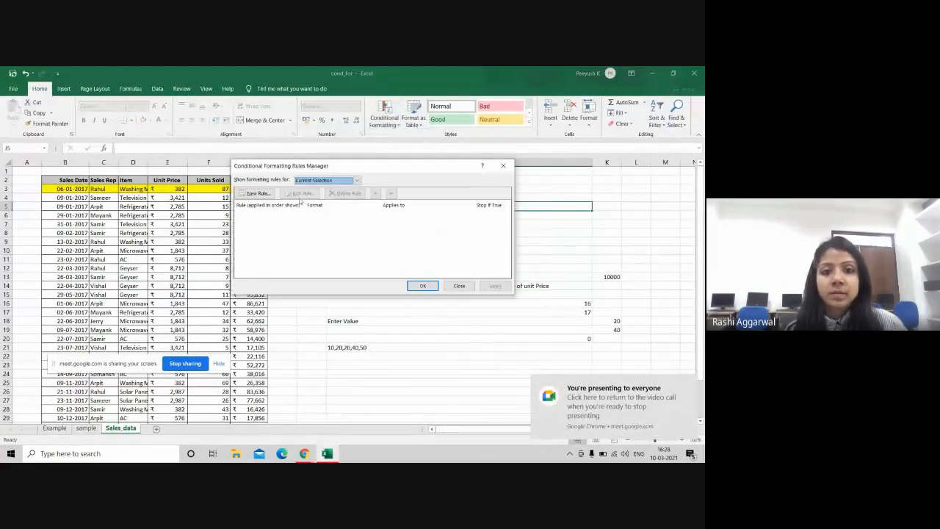
click(330, 180)
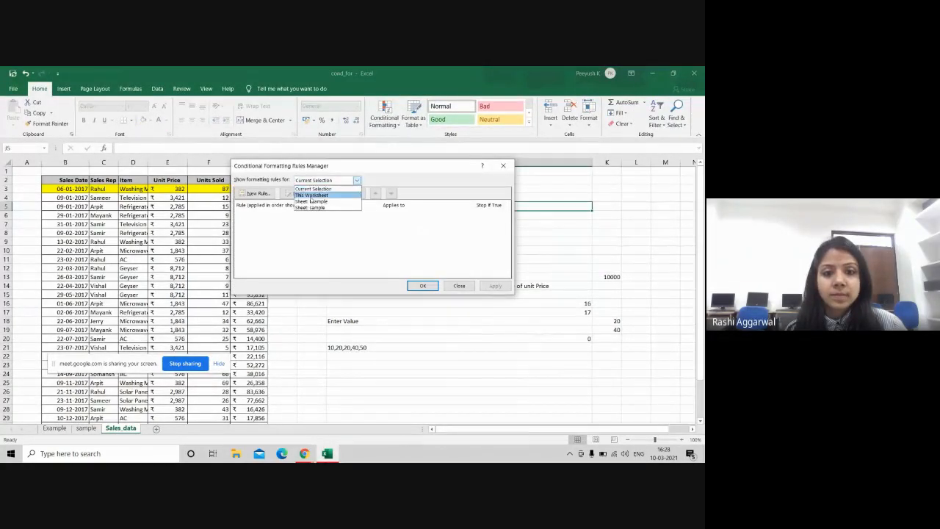
click(312, 195)
click(343, 217)
double_click(342, 218)
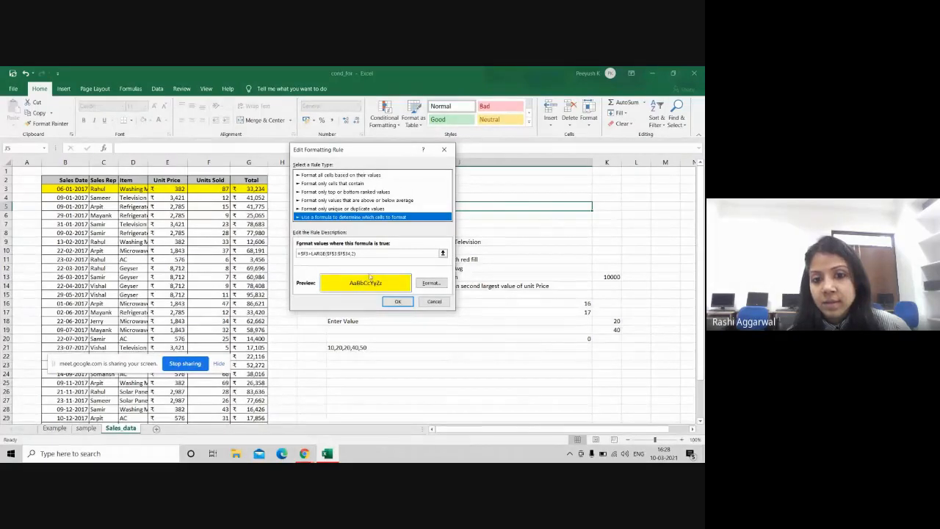
click(398, 301)
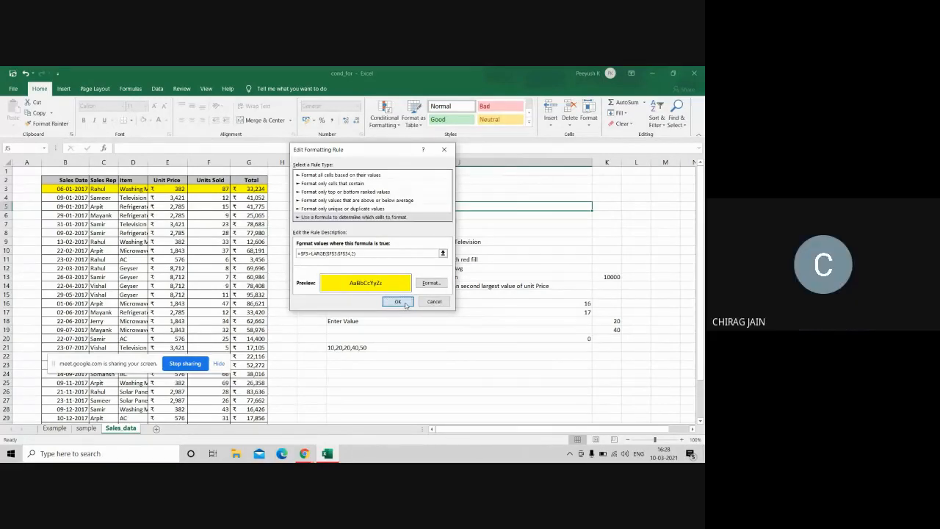
click(423, 285)
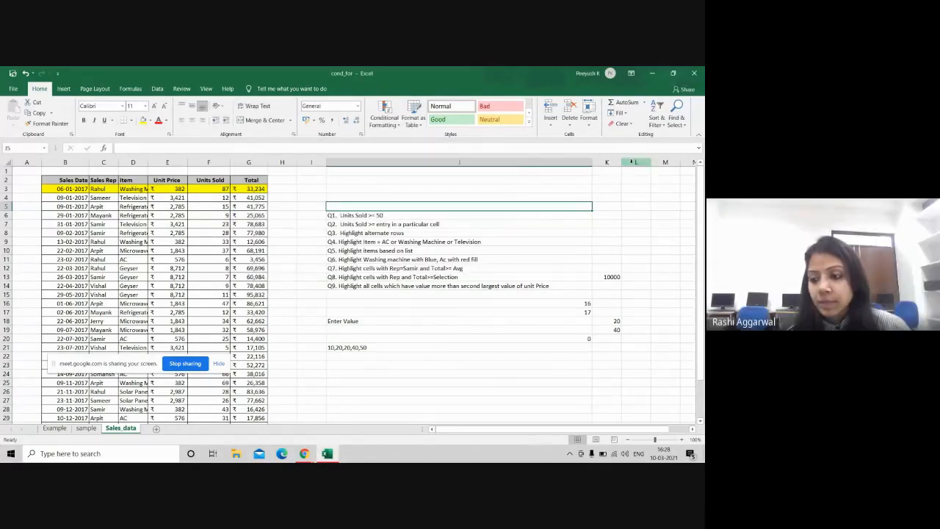
Step: Bring the Google Meet window forward and open its More options menu
key(alt+Tab)
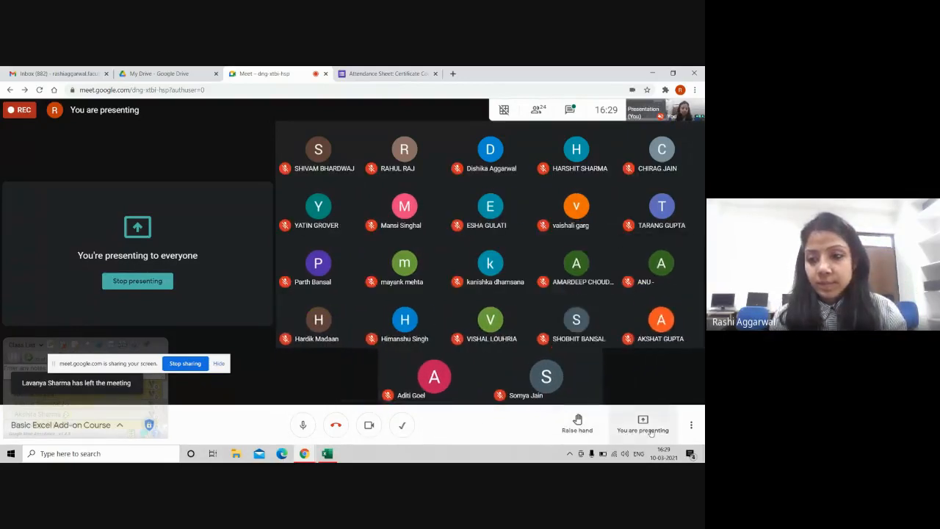
click(691, 425)
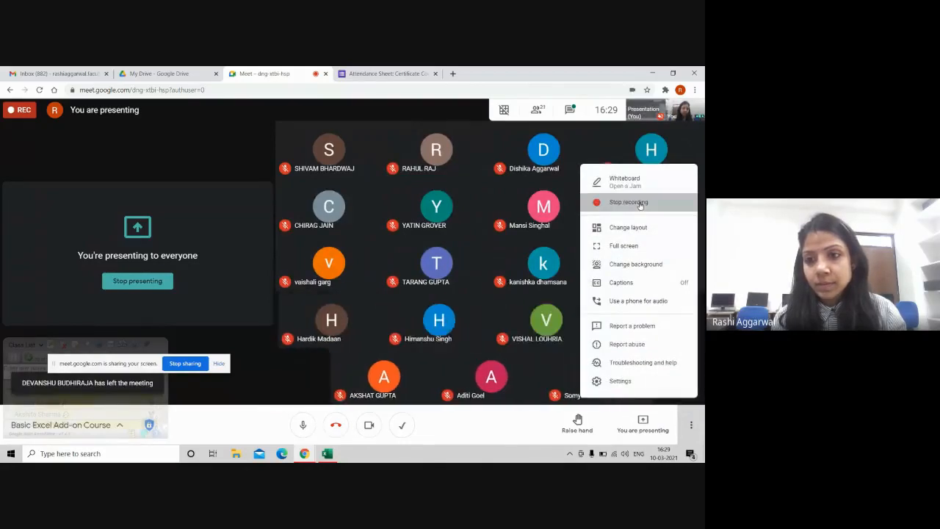